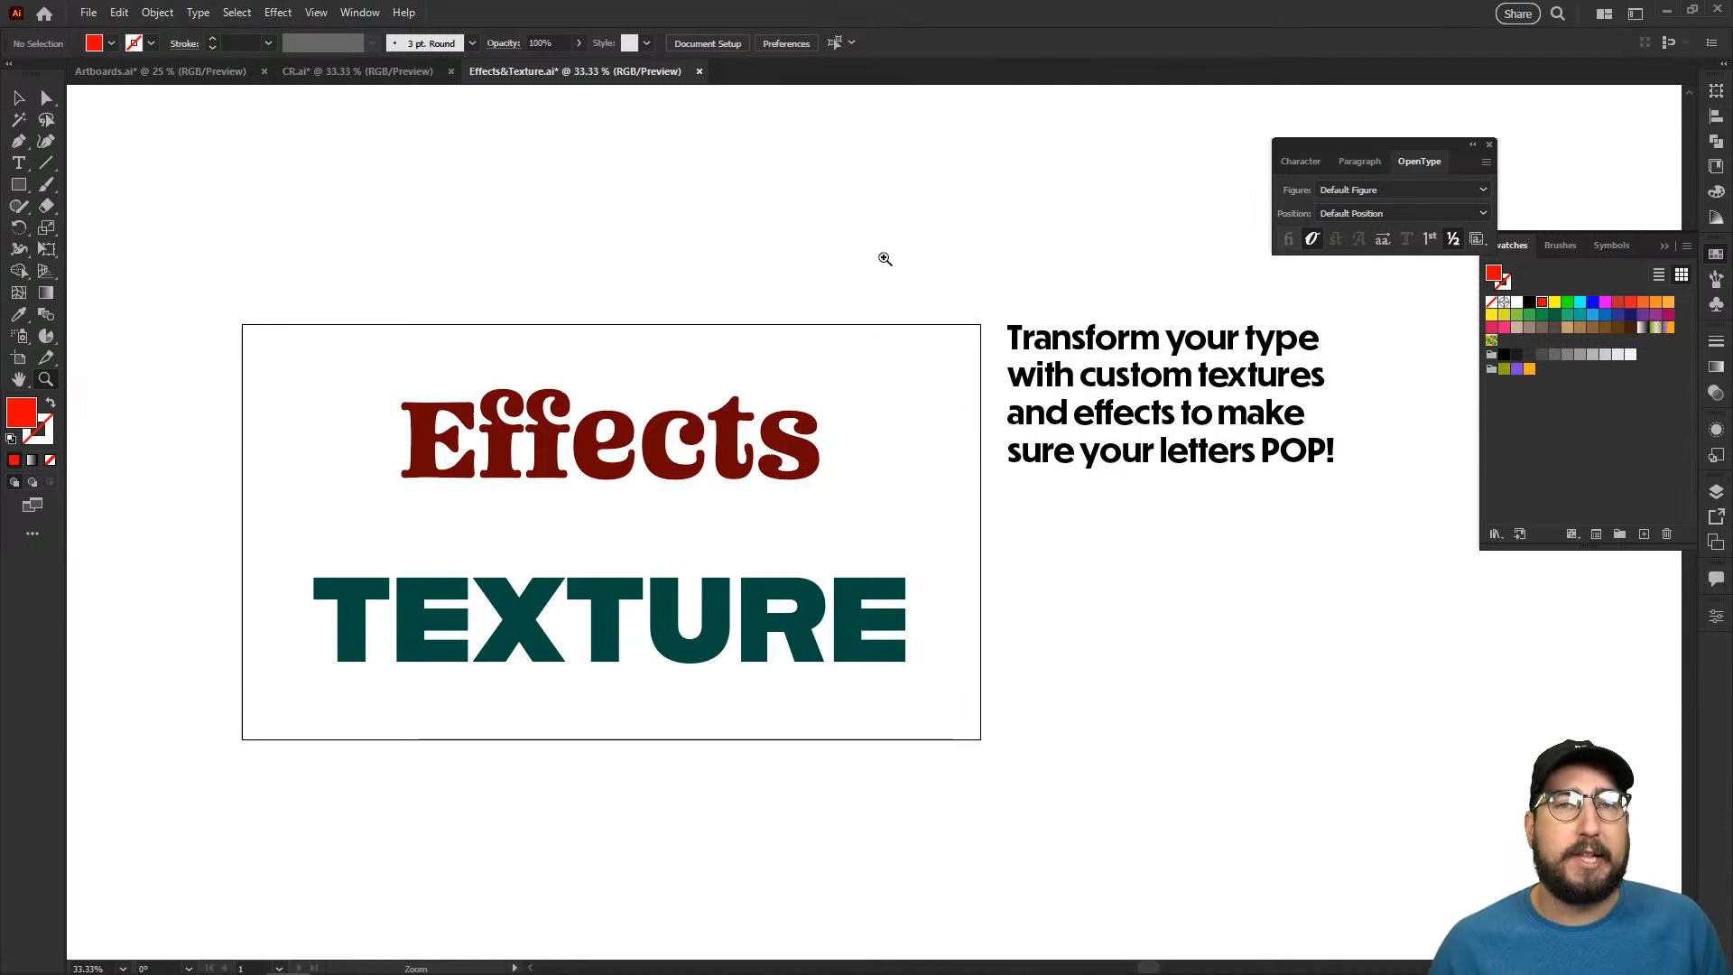
- Draw a rectangle about 1372 × 438 px around the word "Effects" and send it behind the text
{"action": "left_click", "coordinate": [790, 432]}
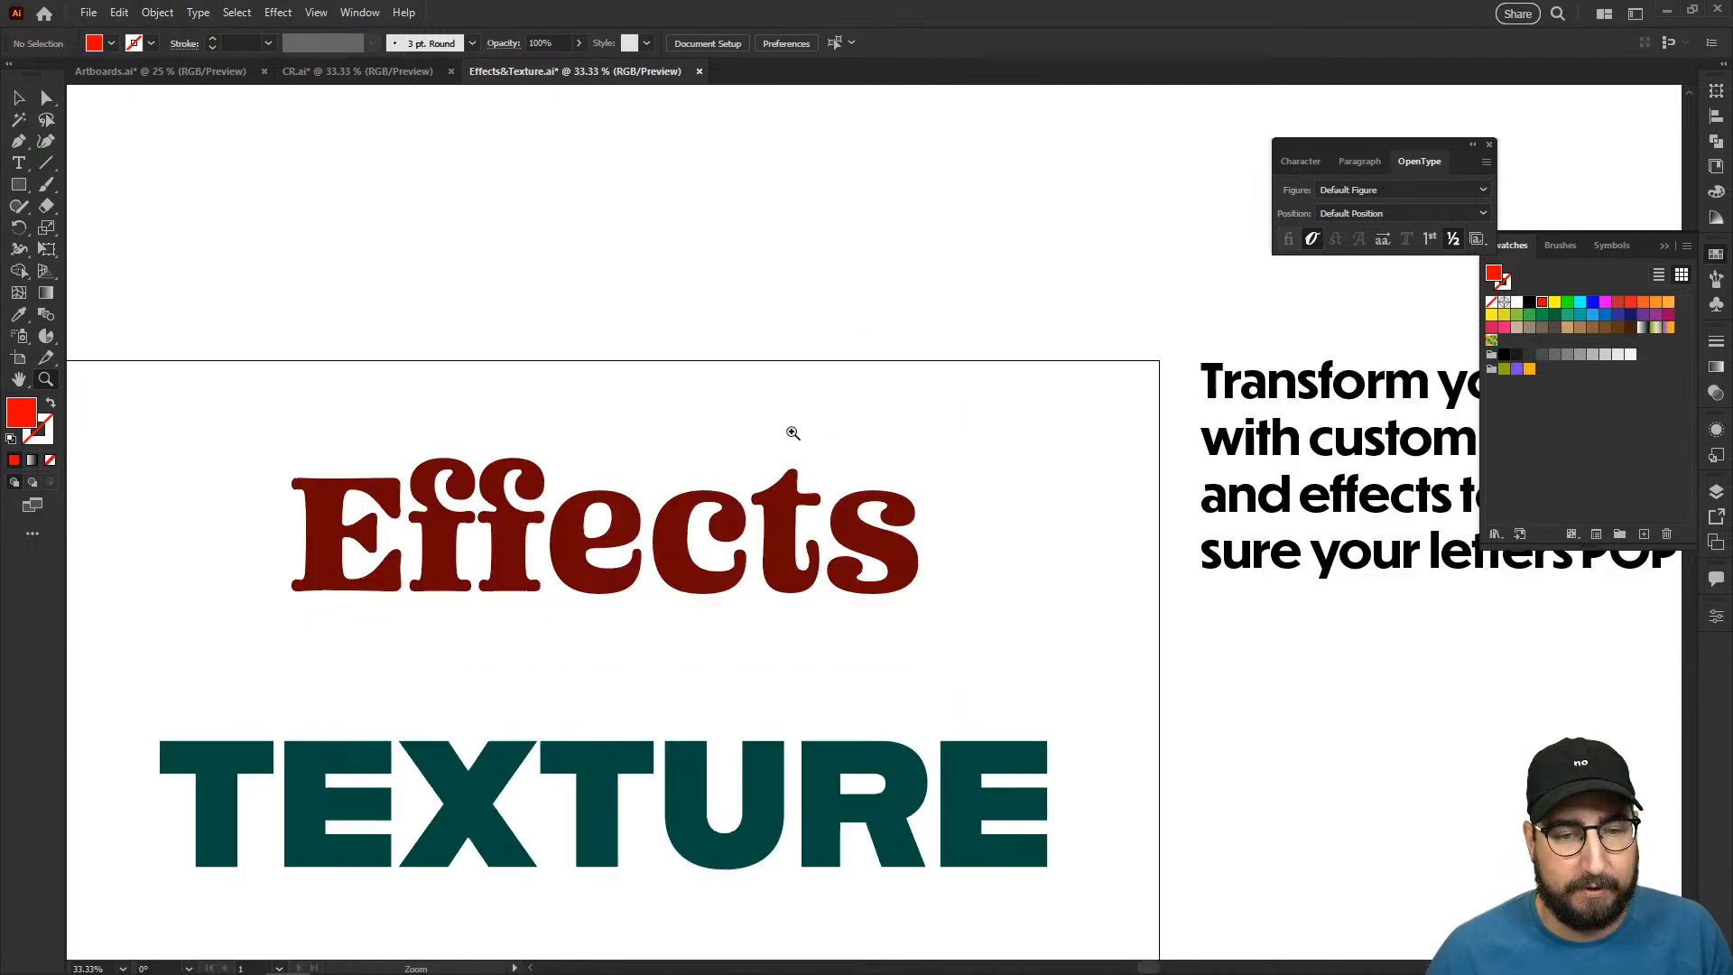
{"action": "left_click", "coordinate": [815, 497]}
{"action": "left_click_drag", "start_coordinate": [748, 502], "coordinate": [961, 416]}
{"action": "key", "text": "m"}
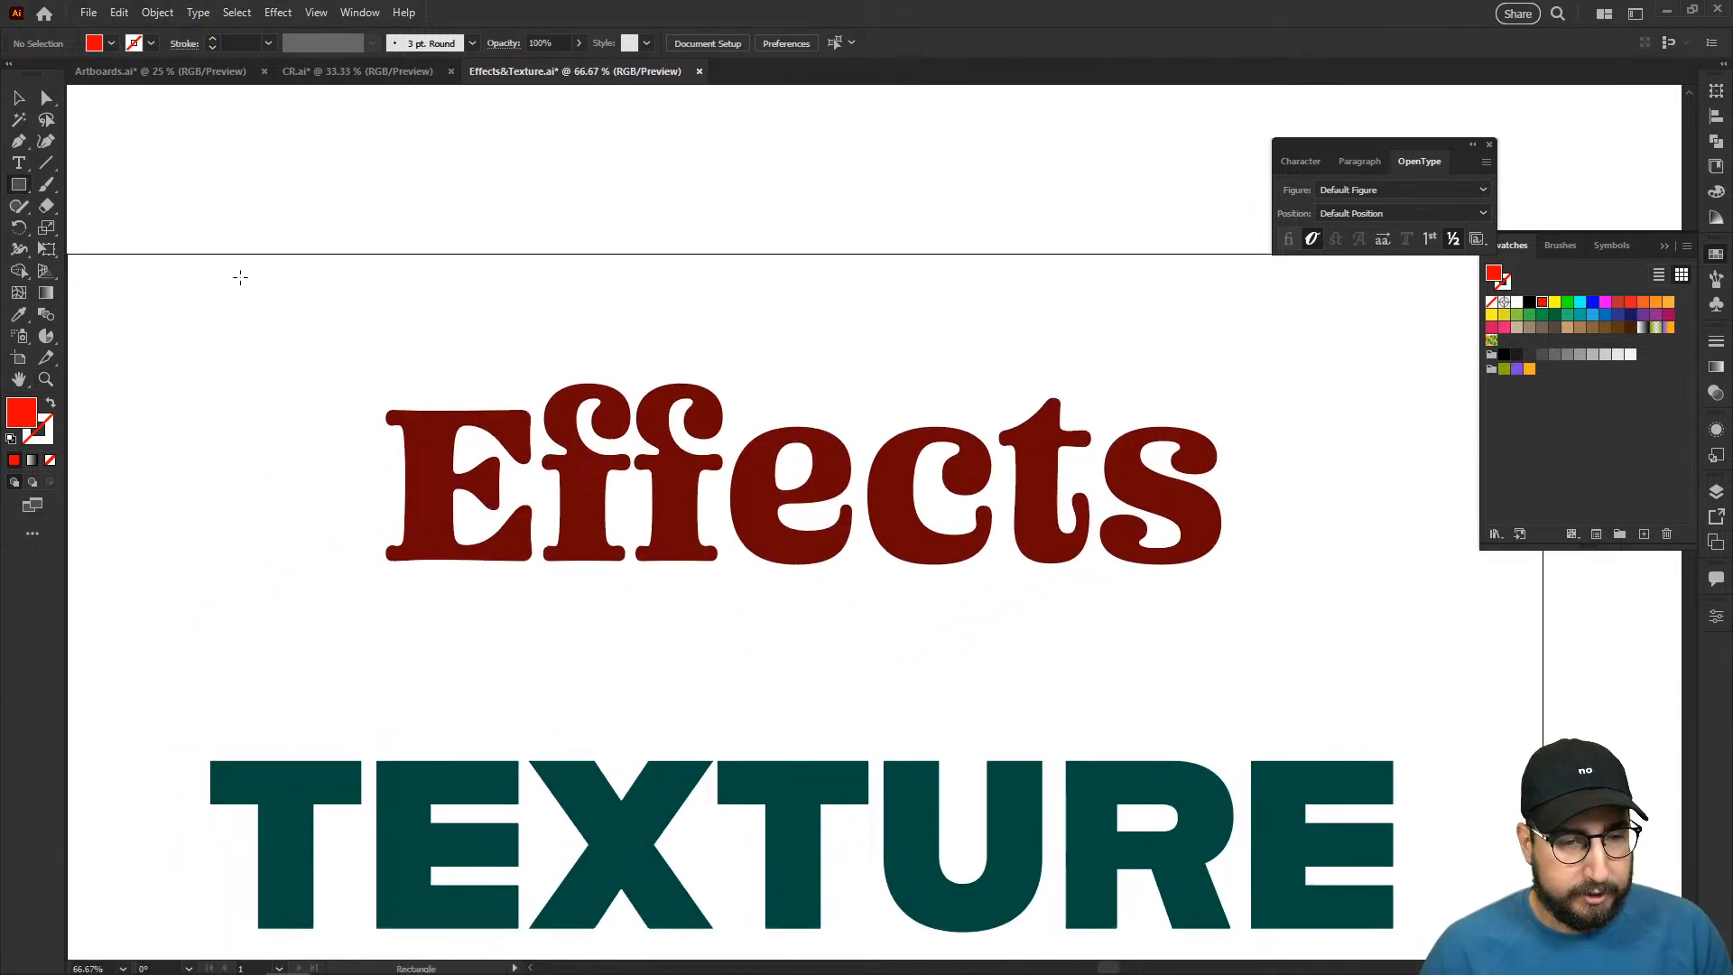
{"action": "left_click_drag", "start_coordinate": [350, 271], "coordinate": [1405, 610]}
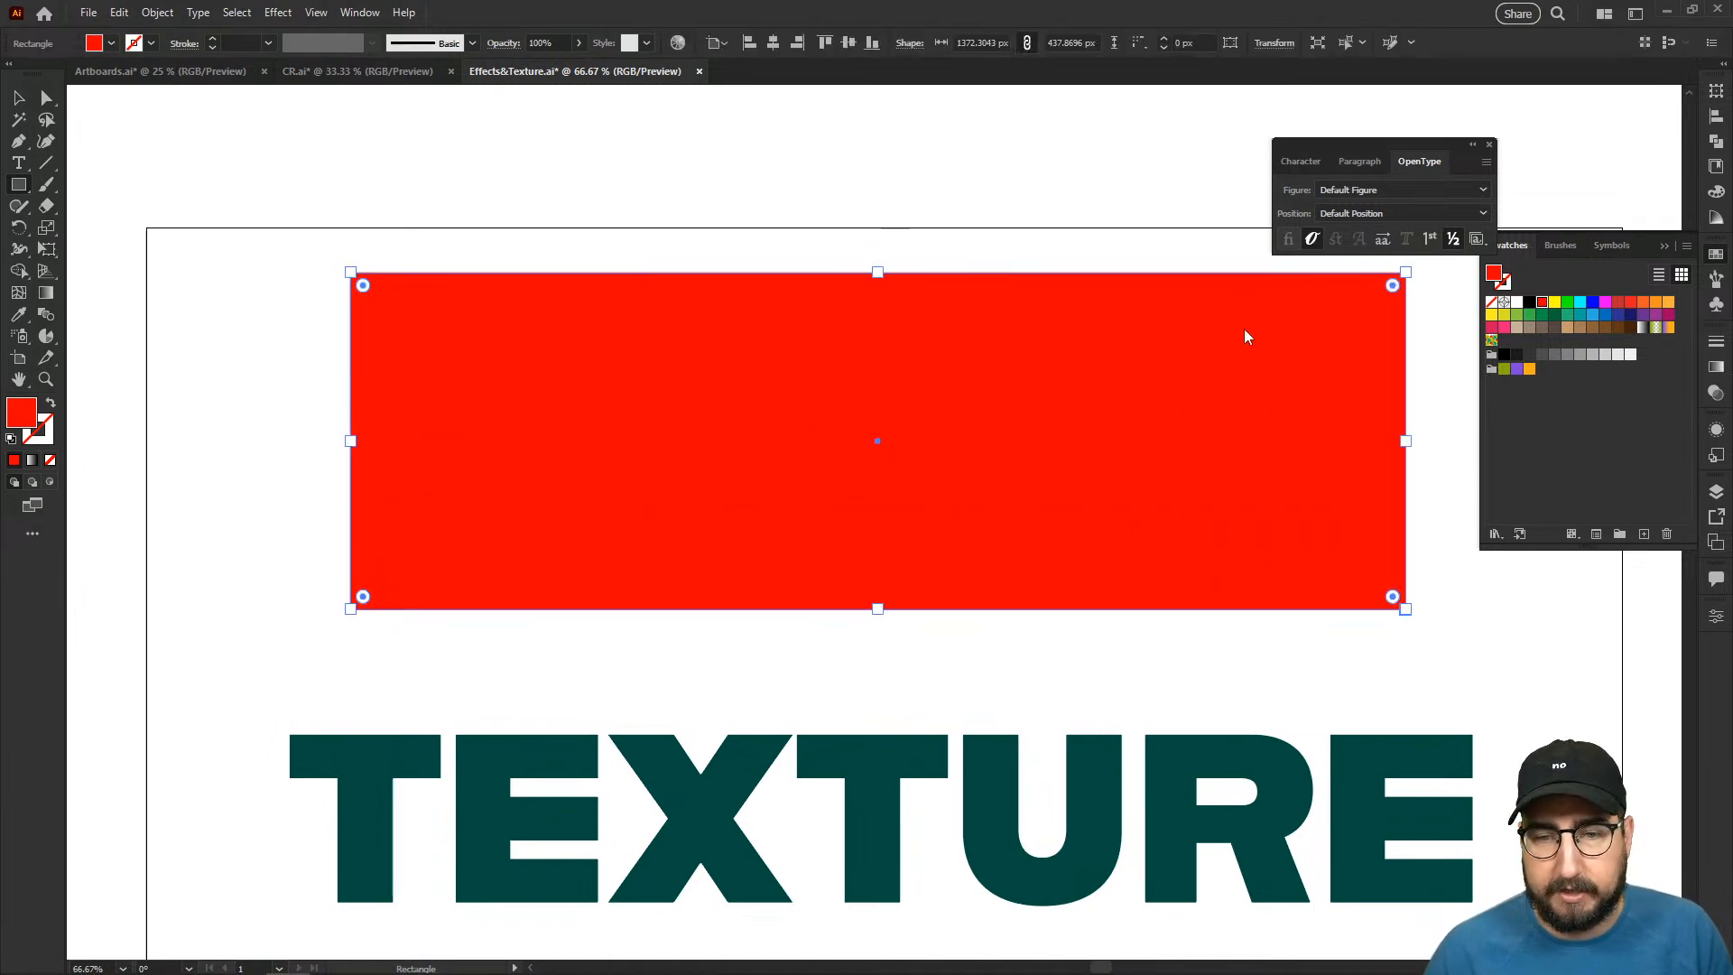
{"action": "key", "text": "ctrl+["}
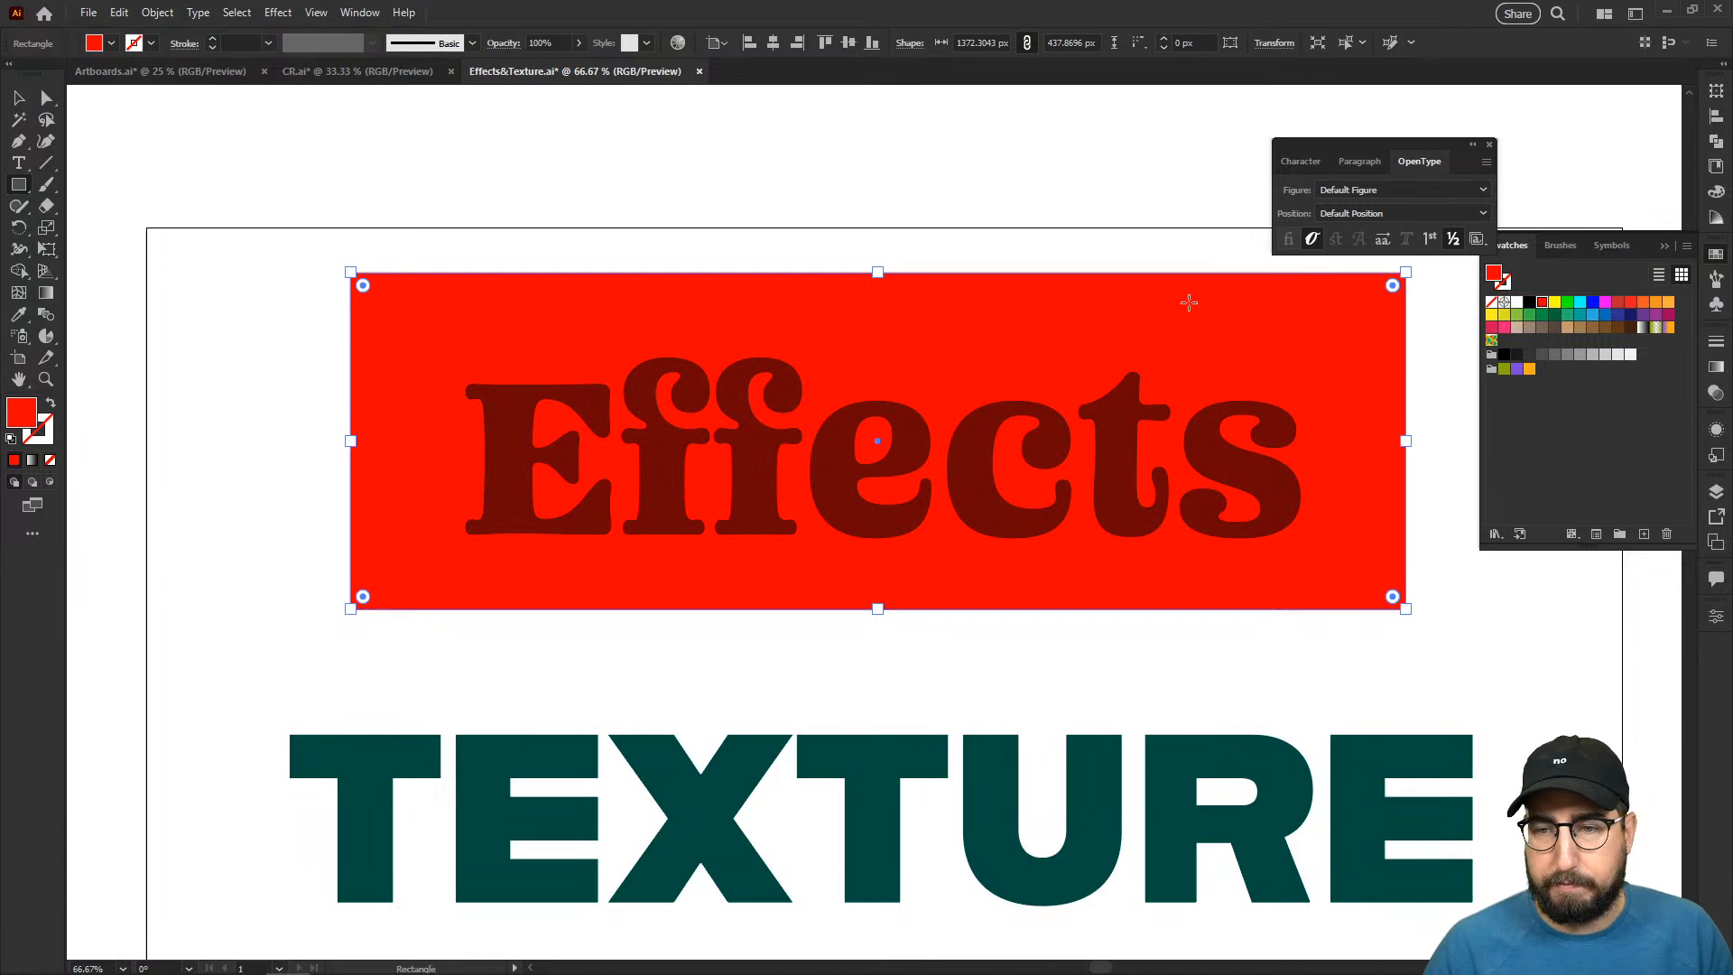
- Fill the rectangle with orange and give it a 10 pt stroke in the text's dark red
{"action": "left_click", "coordinate": [1644, 304]}
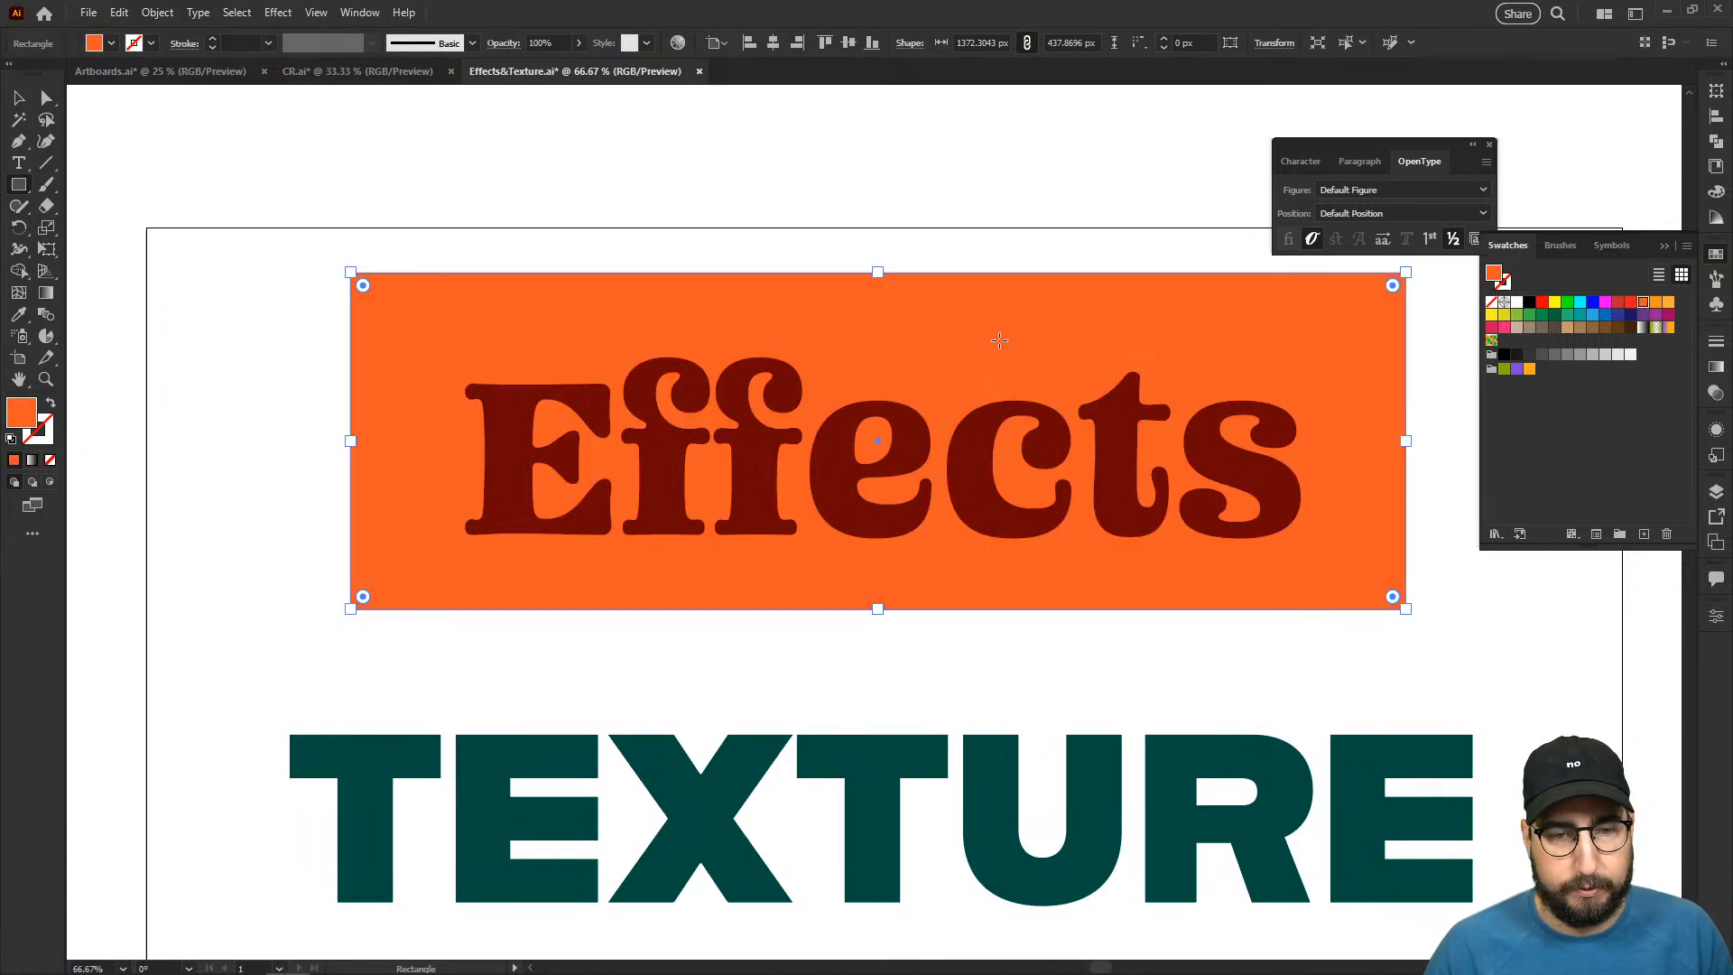
{"action": "key", "text": "i"}
{"action": "key", "text": "x"}
{"action": "left_click", "coordinate": [514, 404], "text": "shift"}
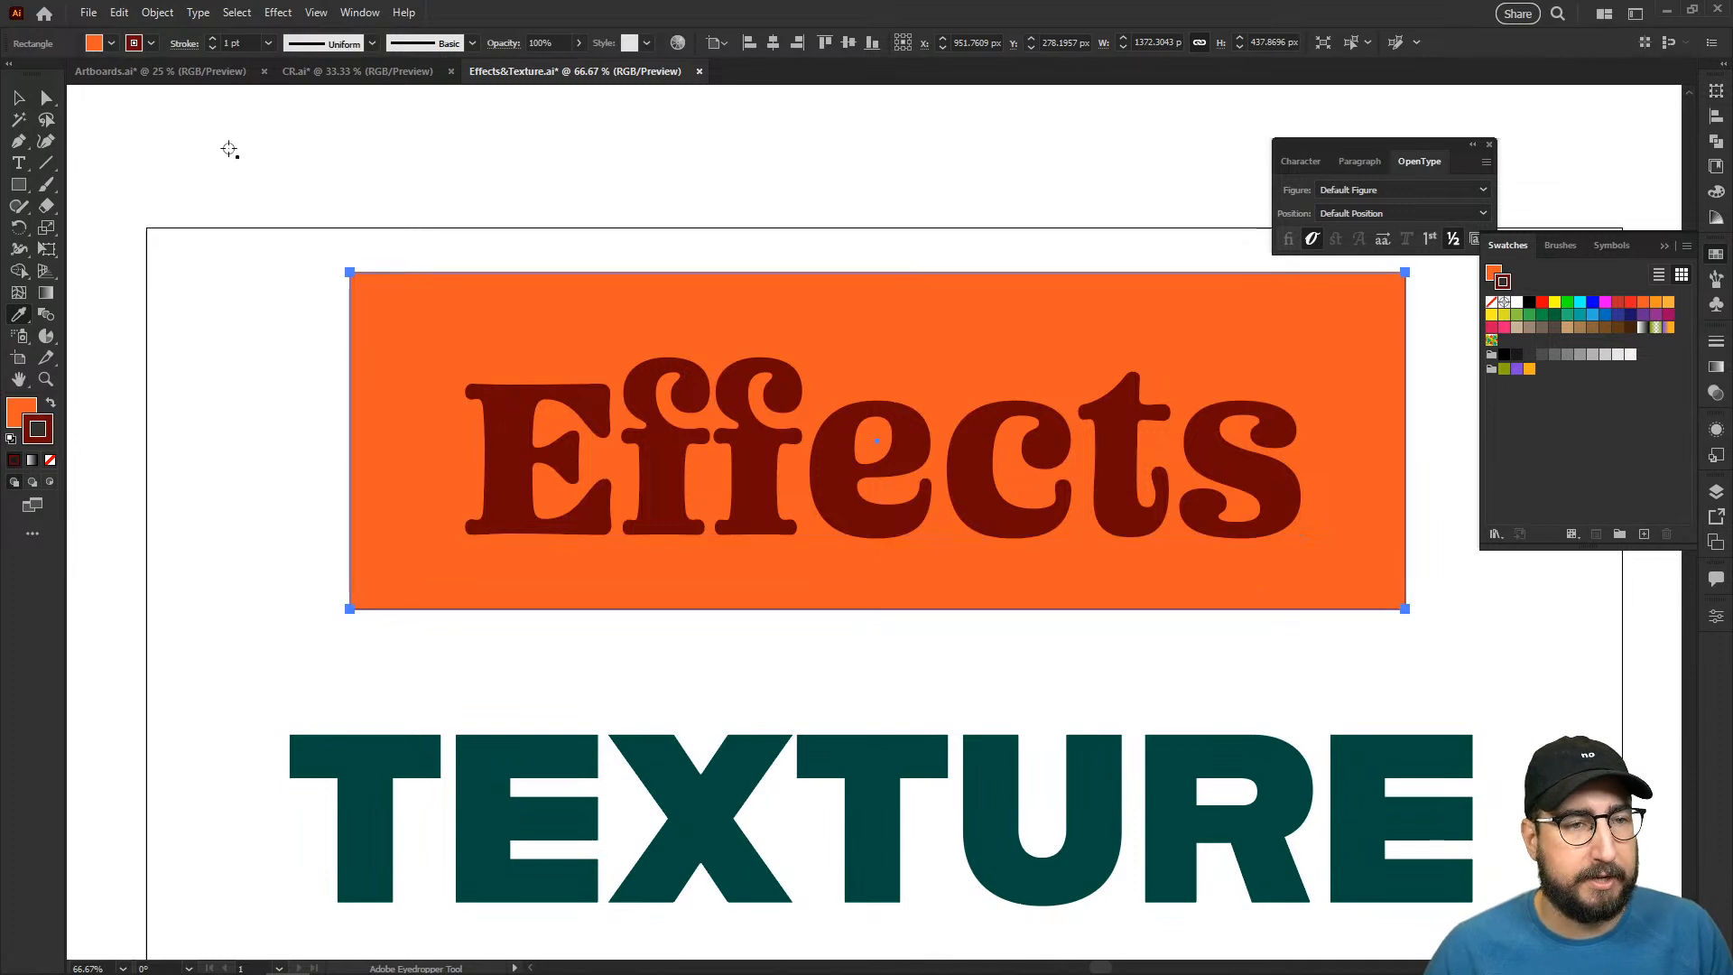
{"action": "left_click", "coordinate": [236, 42]}
{"action": "type", "text": "10"}
{"action": "key", "text": "Return"}
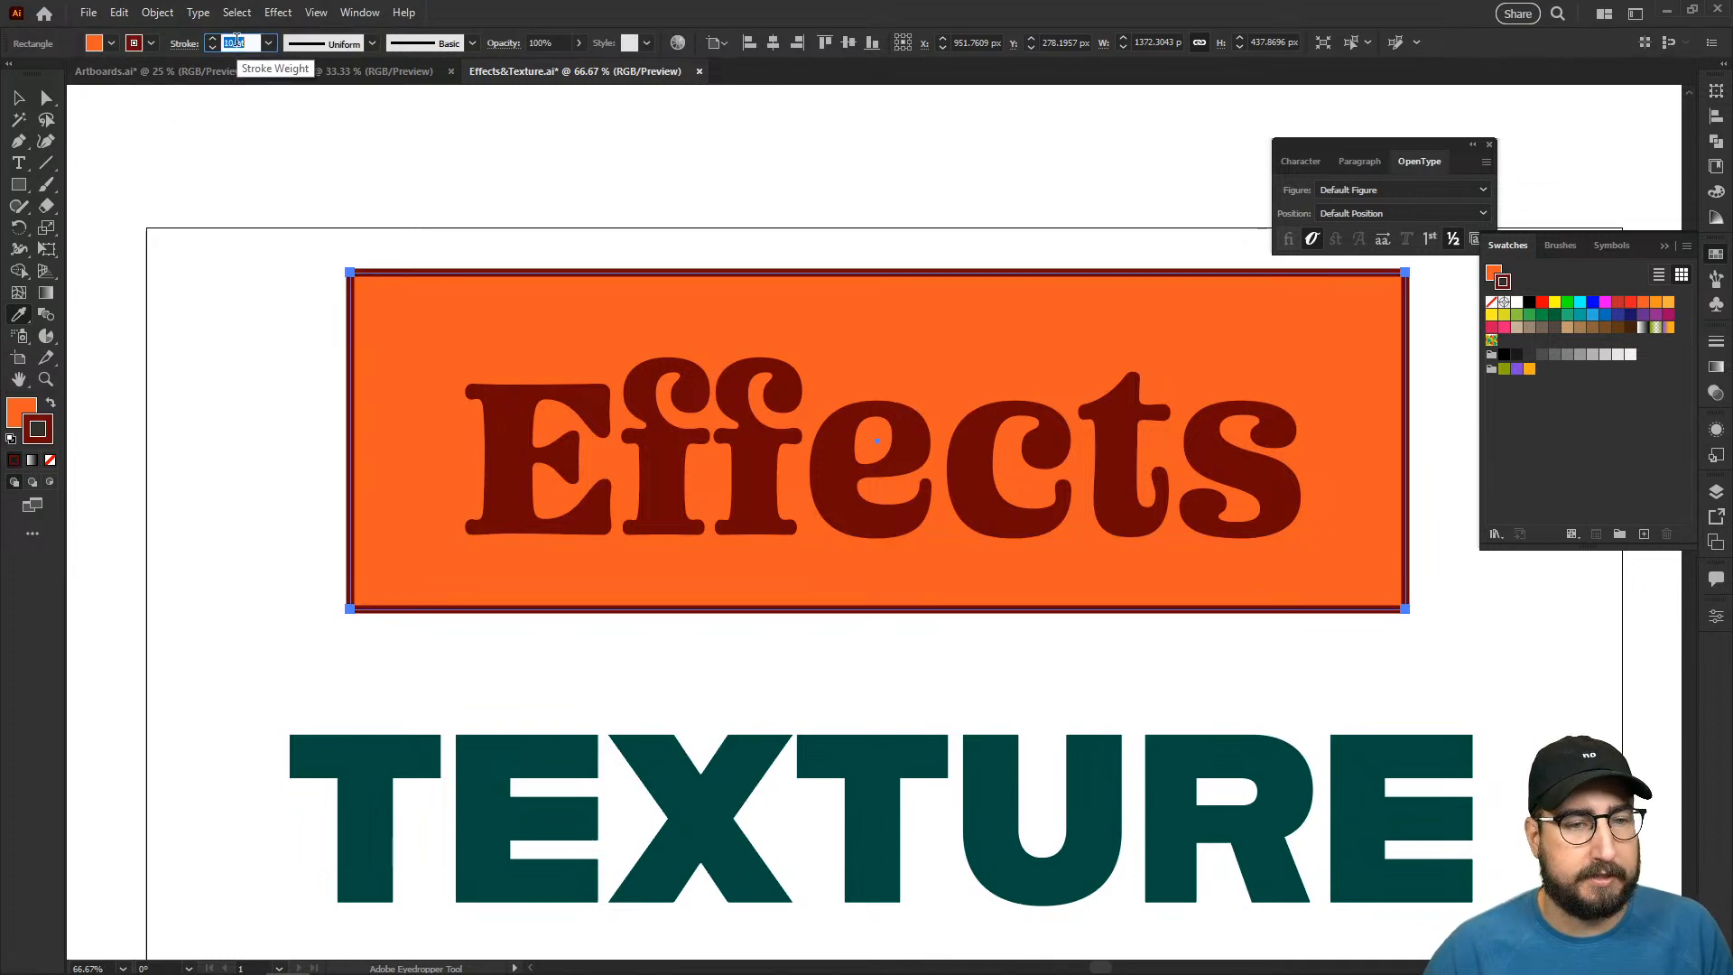
- Move the orange rectangle slightly down so it sits centred behind the word "Effects"
{"action": "key", "text": "v"}
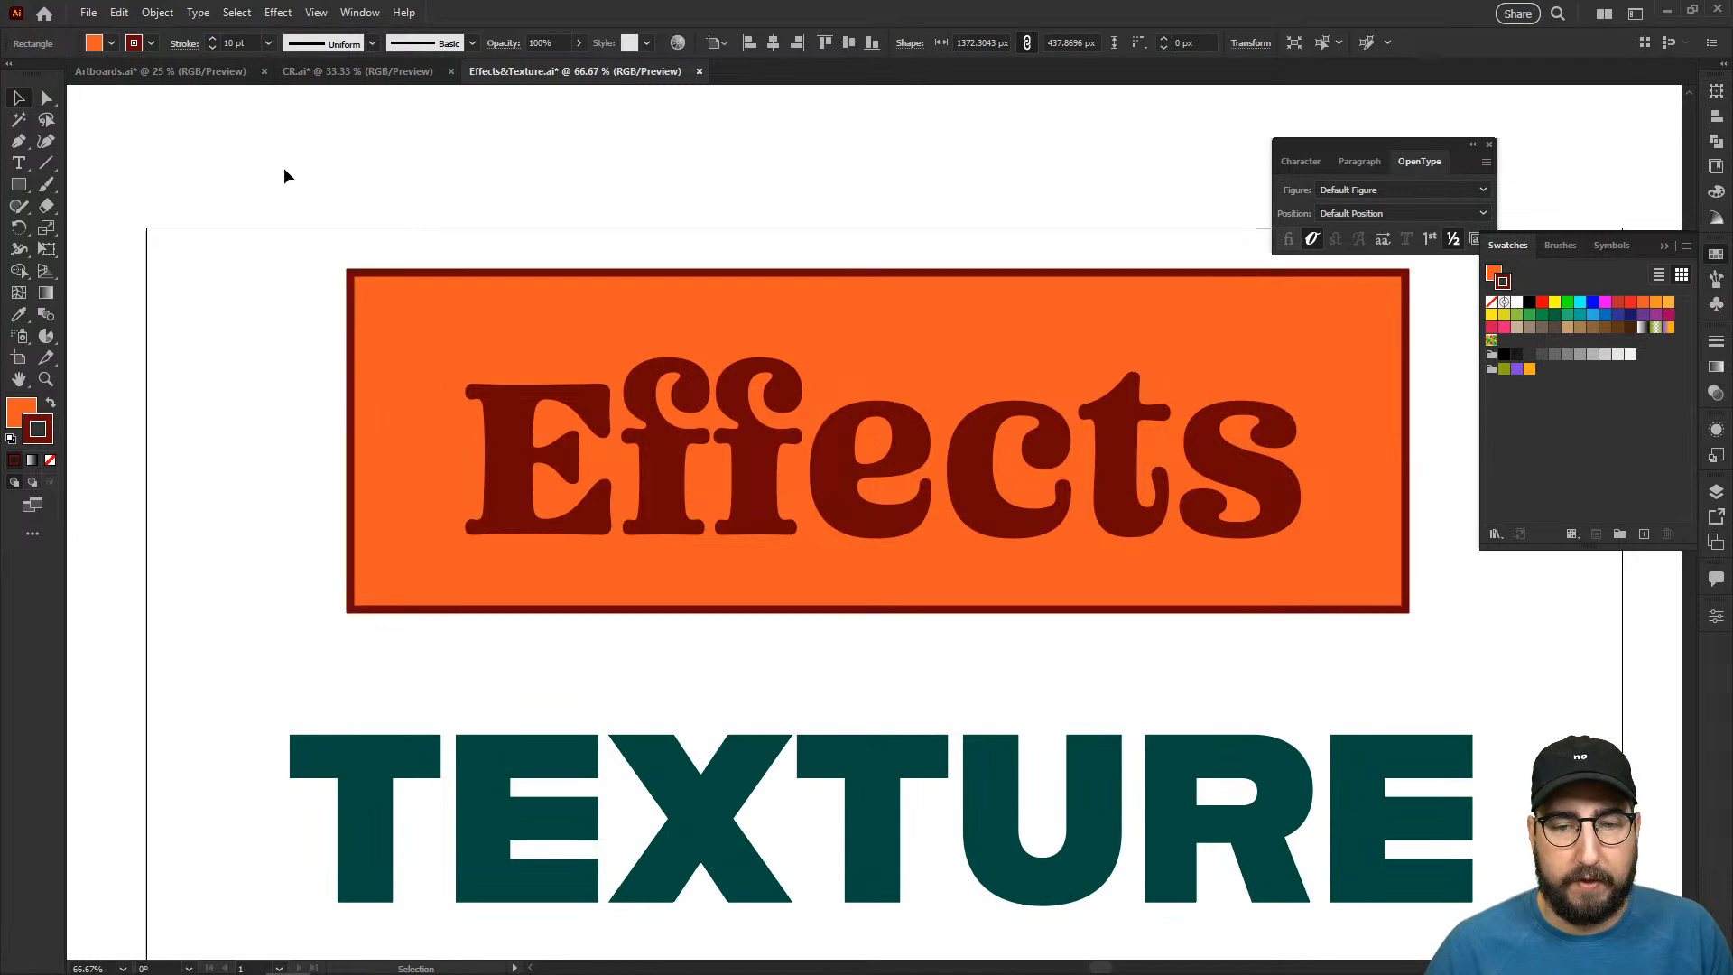
{"action": "left_click", "coordinate": [311, 237]}
{"action": "left_click_drag", "start_coordinate": [359, 276], "coordinate": [364, 291]}
{"action": "left_click_drag", "start_coordinate": [428, 339], "coordinate": [421, 339]}
- Start a Roughen effect on the "Effects" text with smooth points, keeping its letters in view
{"action": "left_click", "coordinate": [695, 458]}
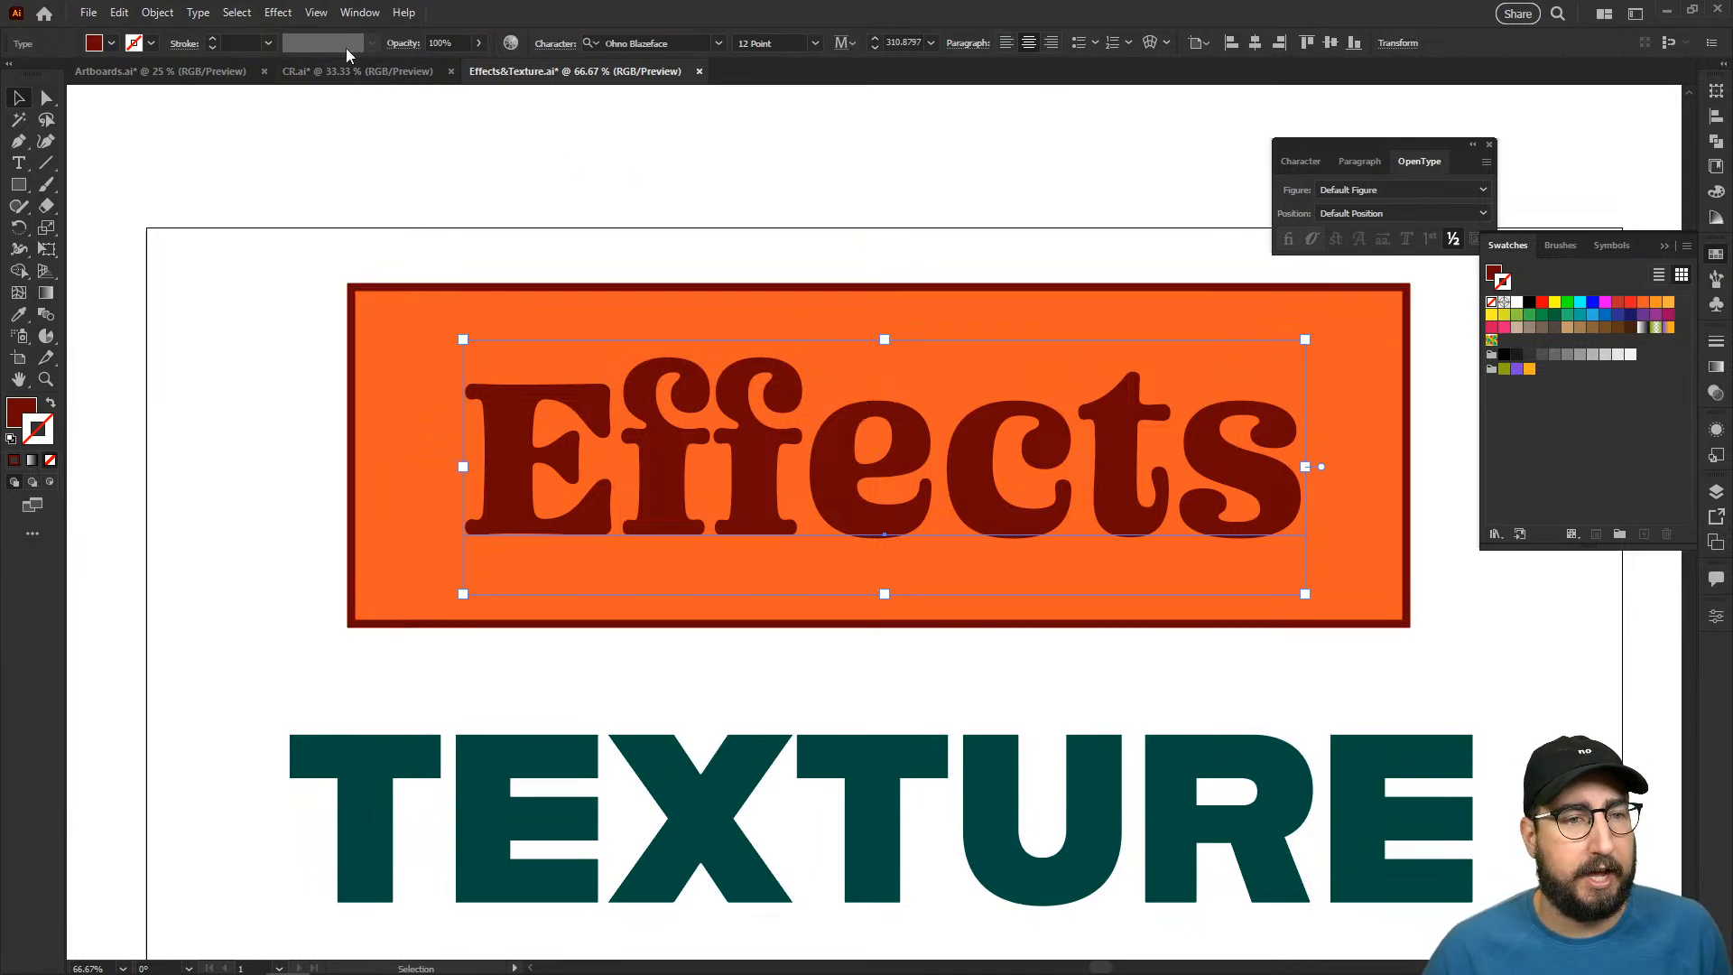
{"action": "left_click", "coordinate": [278, 13]}
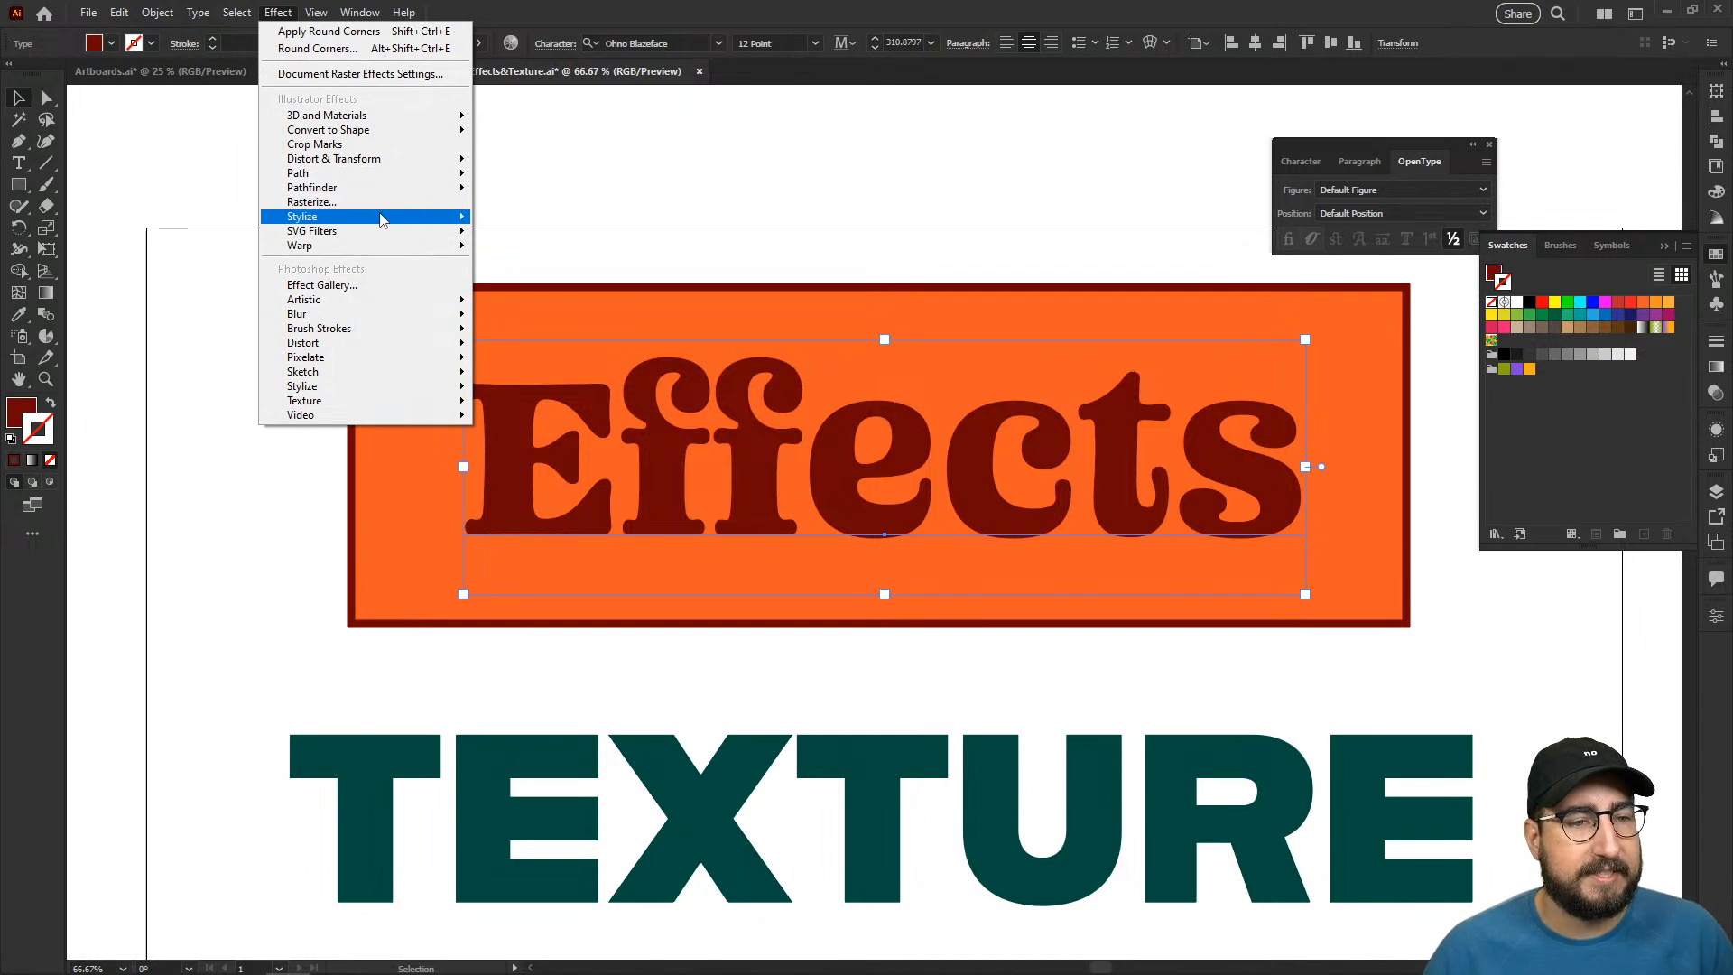
{"action": "mouse_move", "coordinate": [388, 159]}
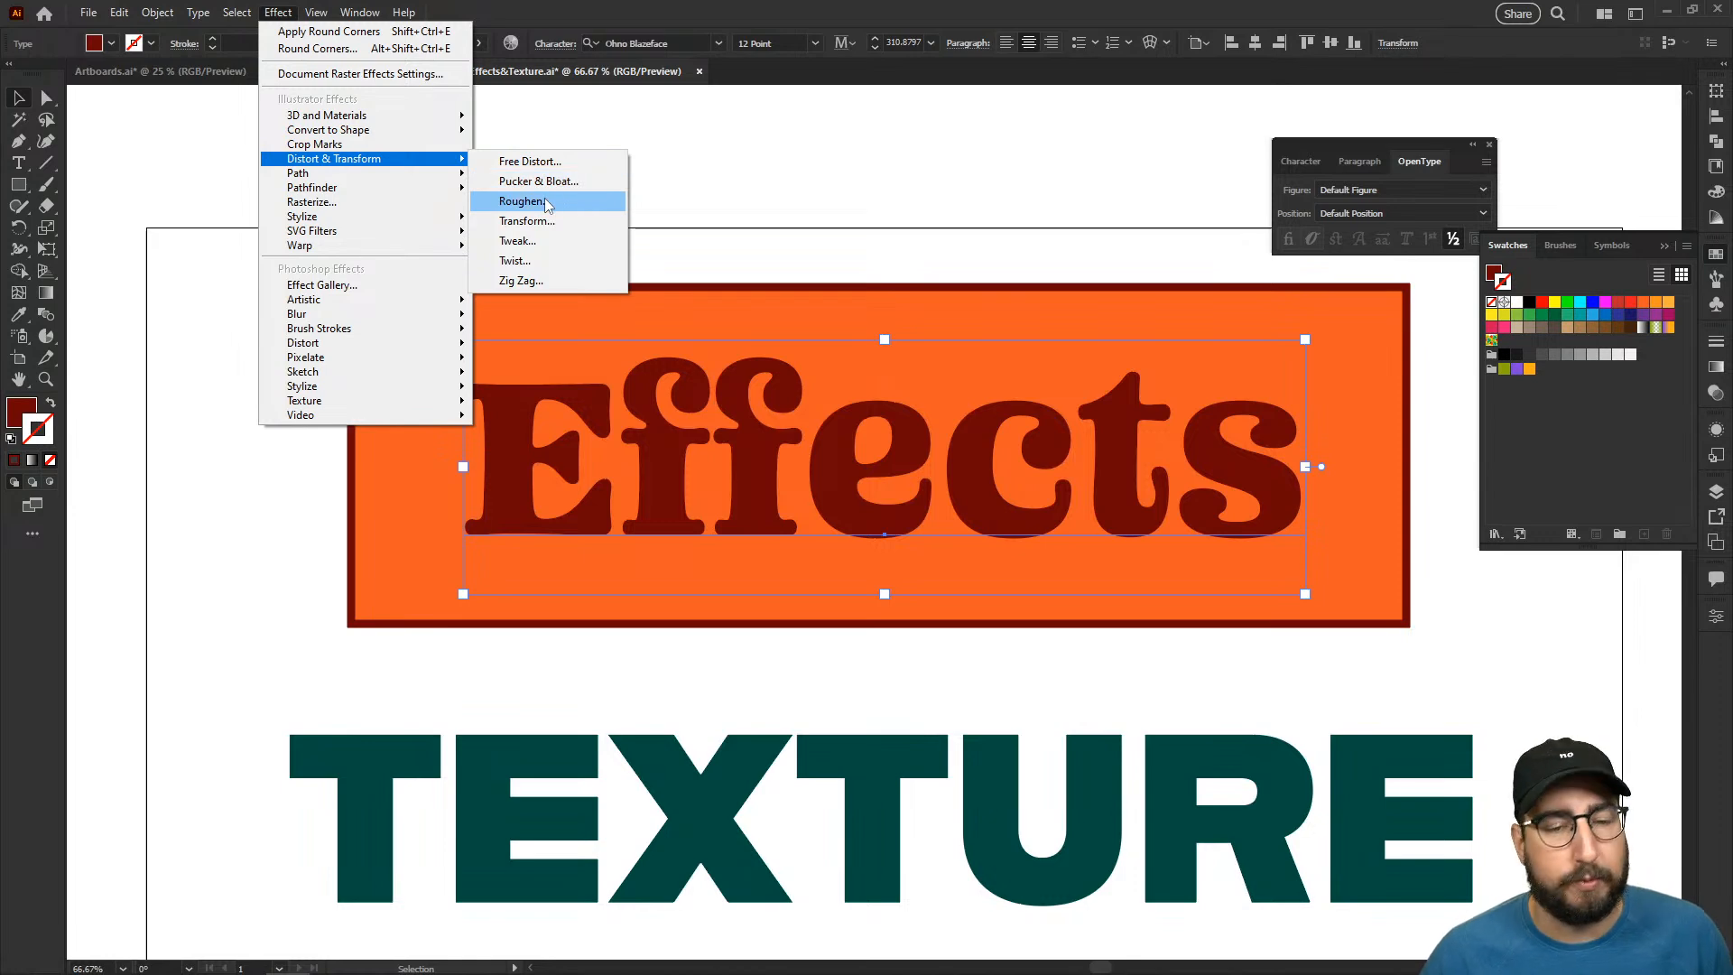
{"action": "left_click", "coordinate": [544, 200]}
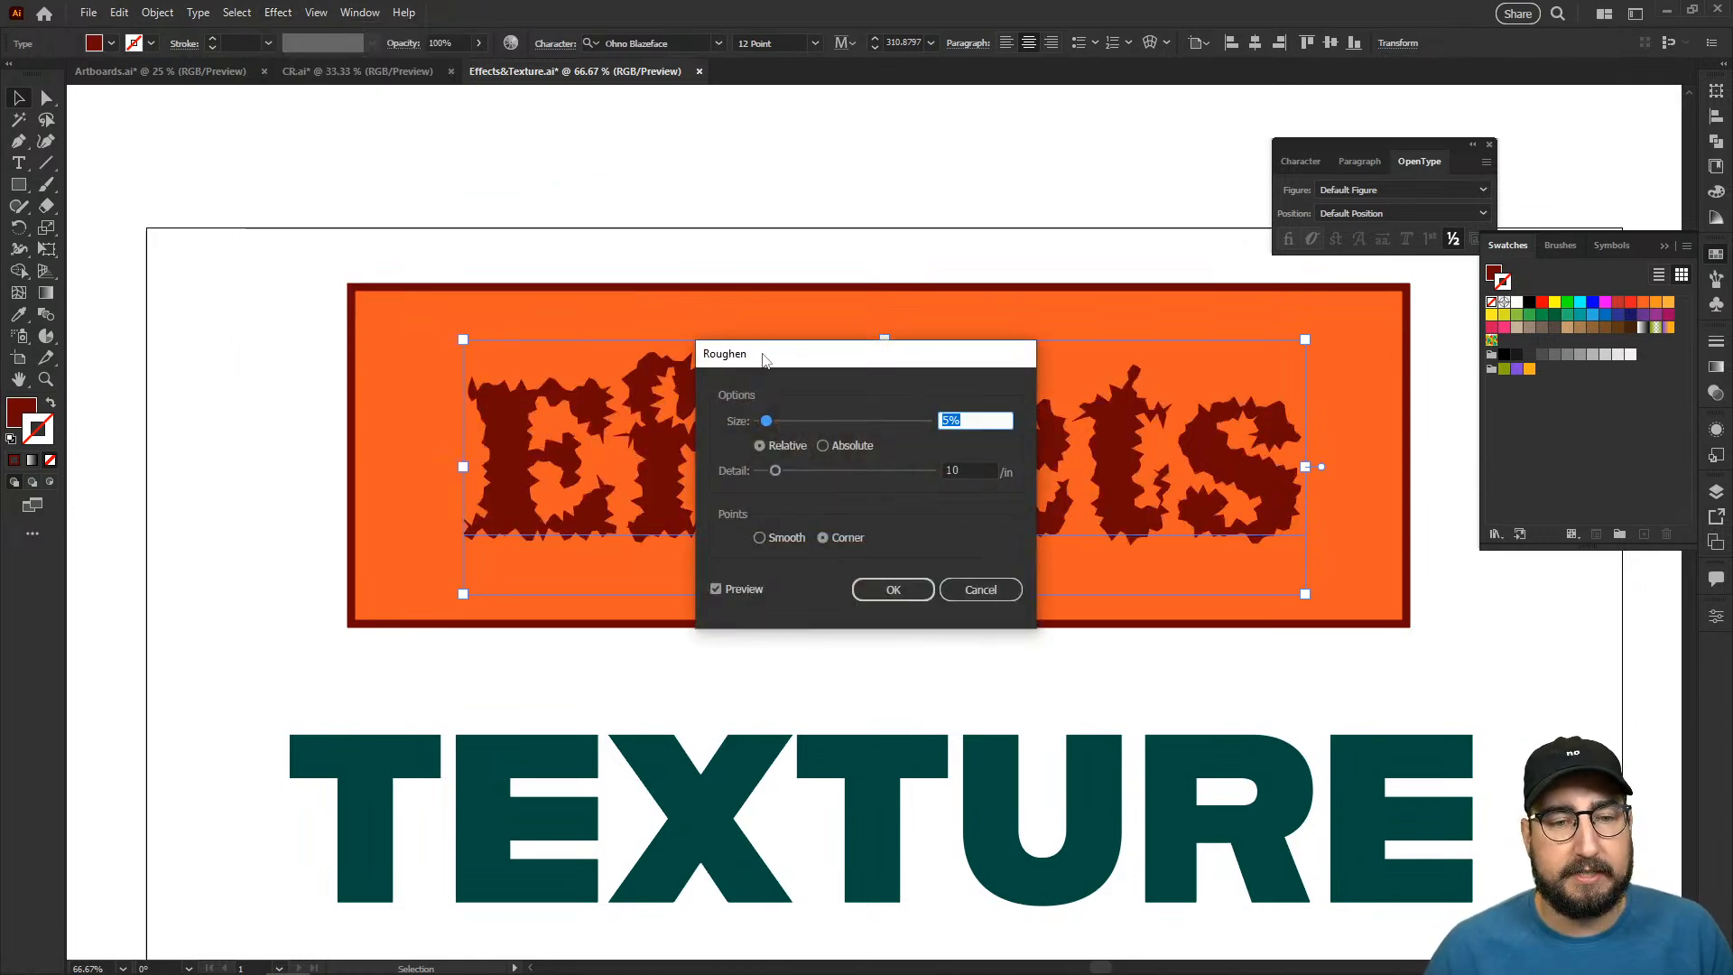
{"action": "left_click_drag", "start_coordinate": [763, 360], "coordinate": [1062, 304]}
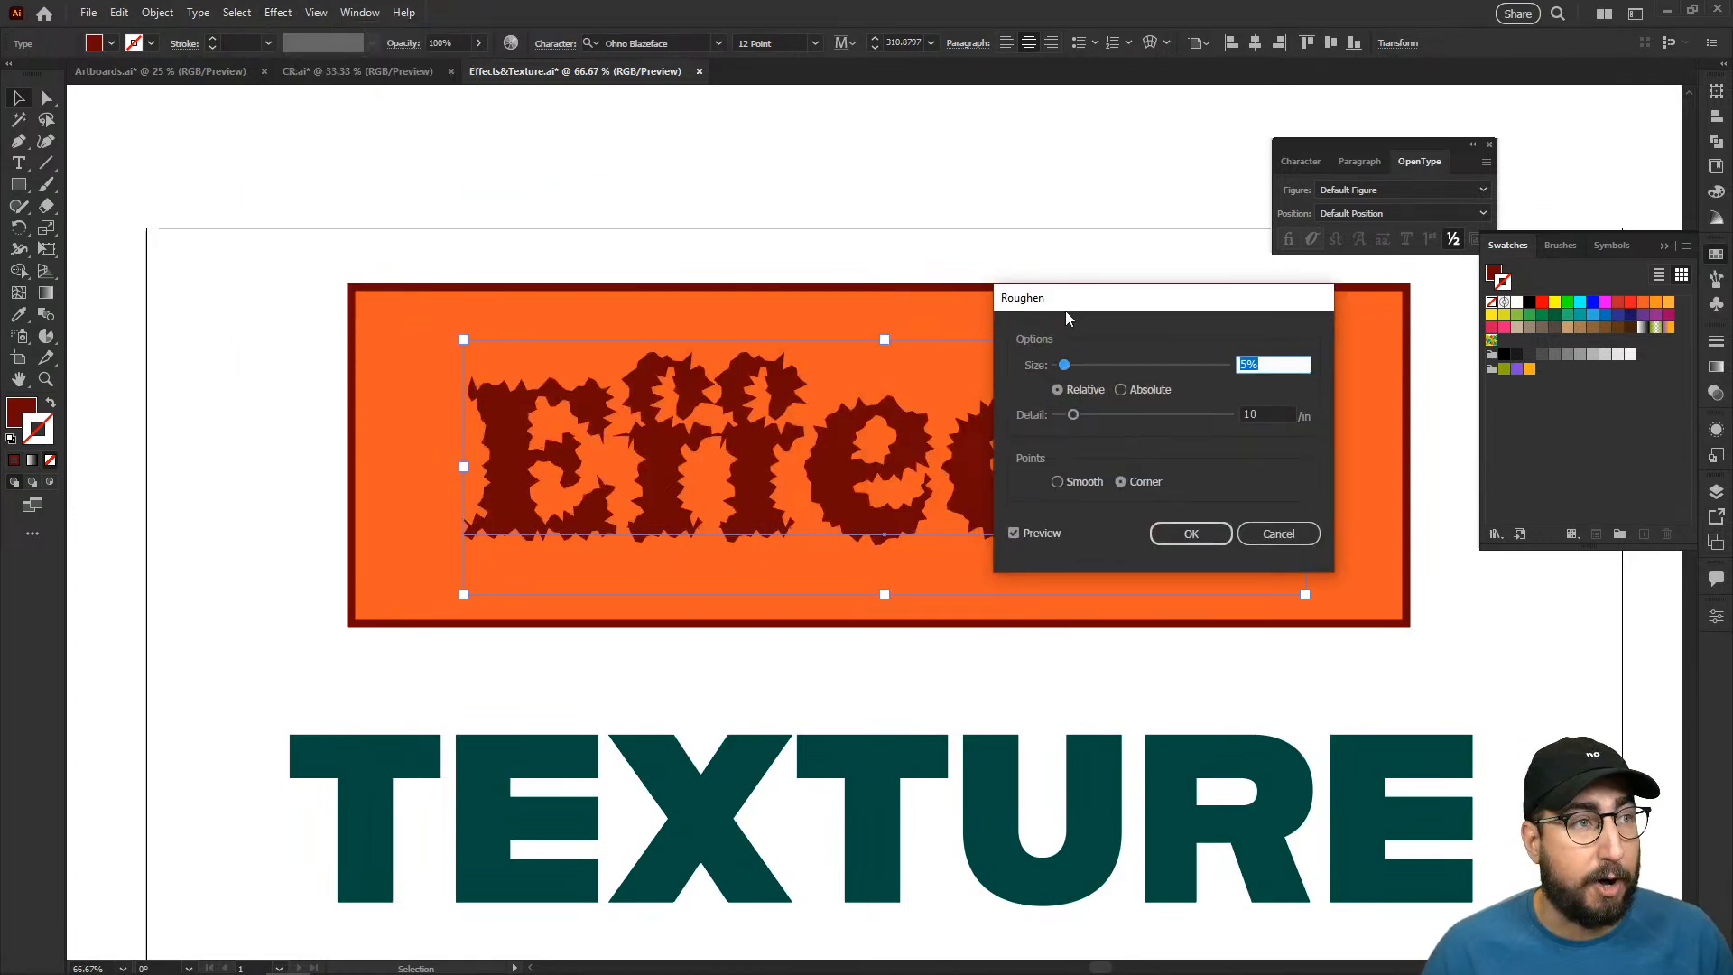
{"action": "left_click", "coordinate": [1079, 483]}
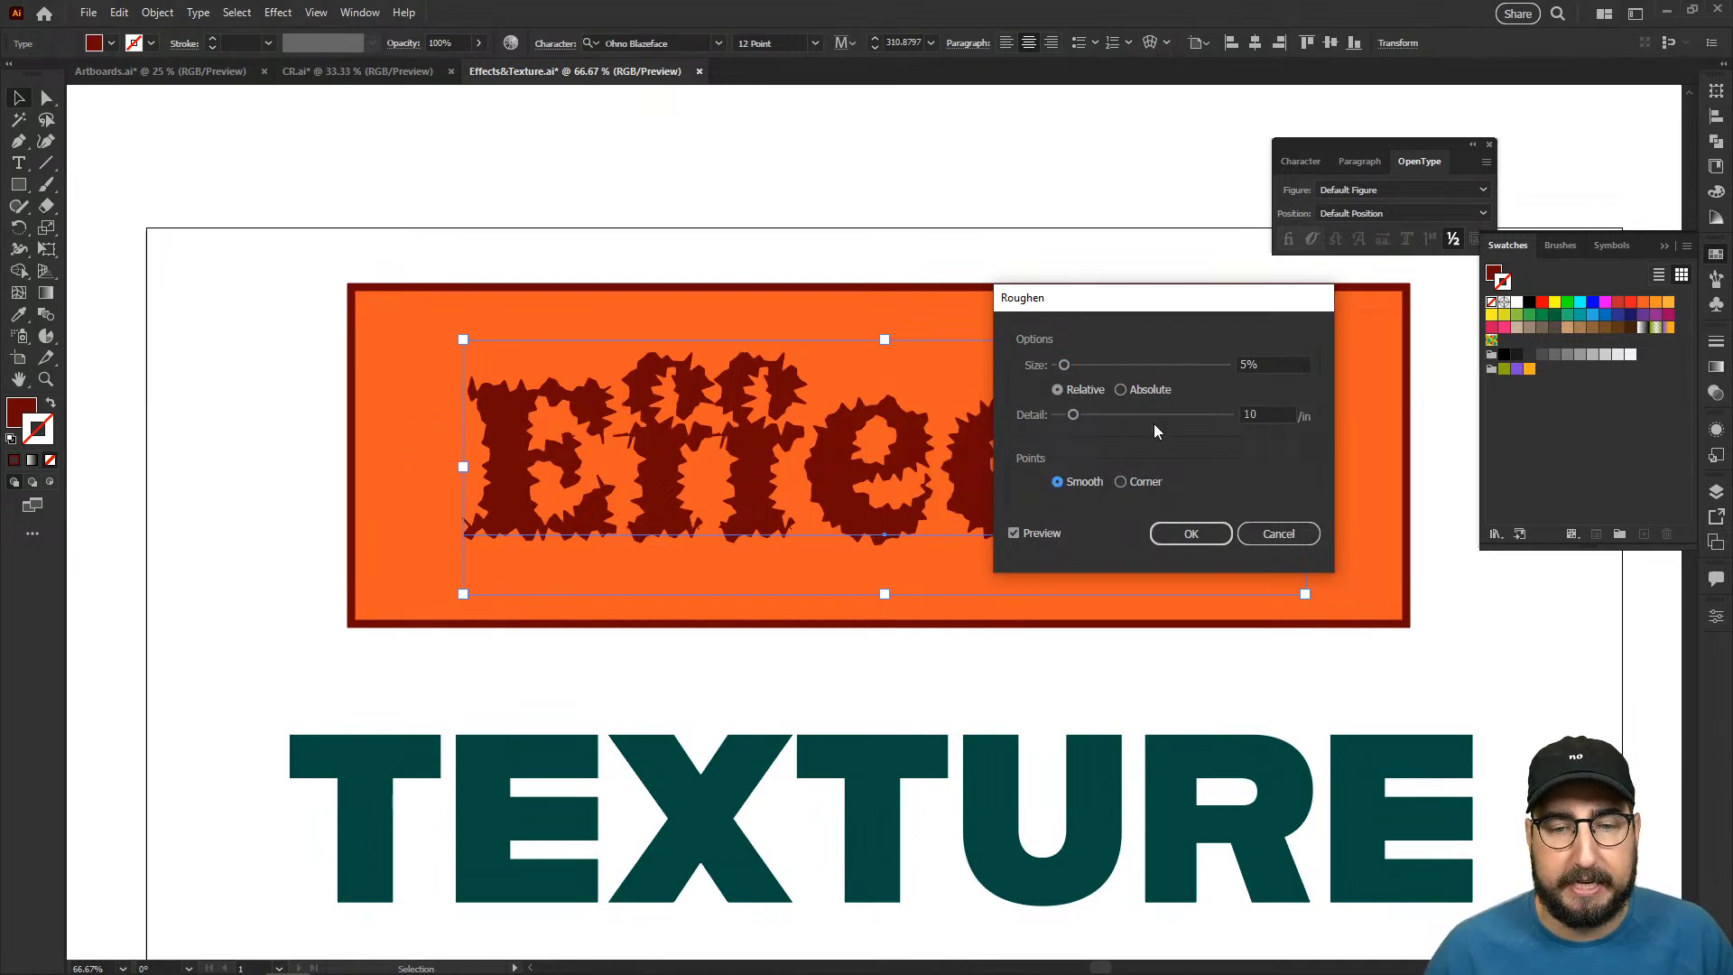
- Try relative Roughen sizes of 1% and 0.8% on the "Effects" text
{"action": "left_click", "coordinate": [1273, 365]}
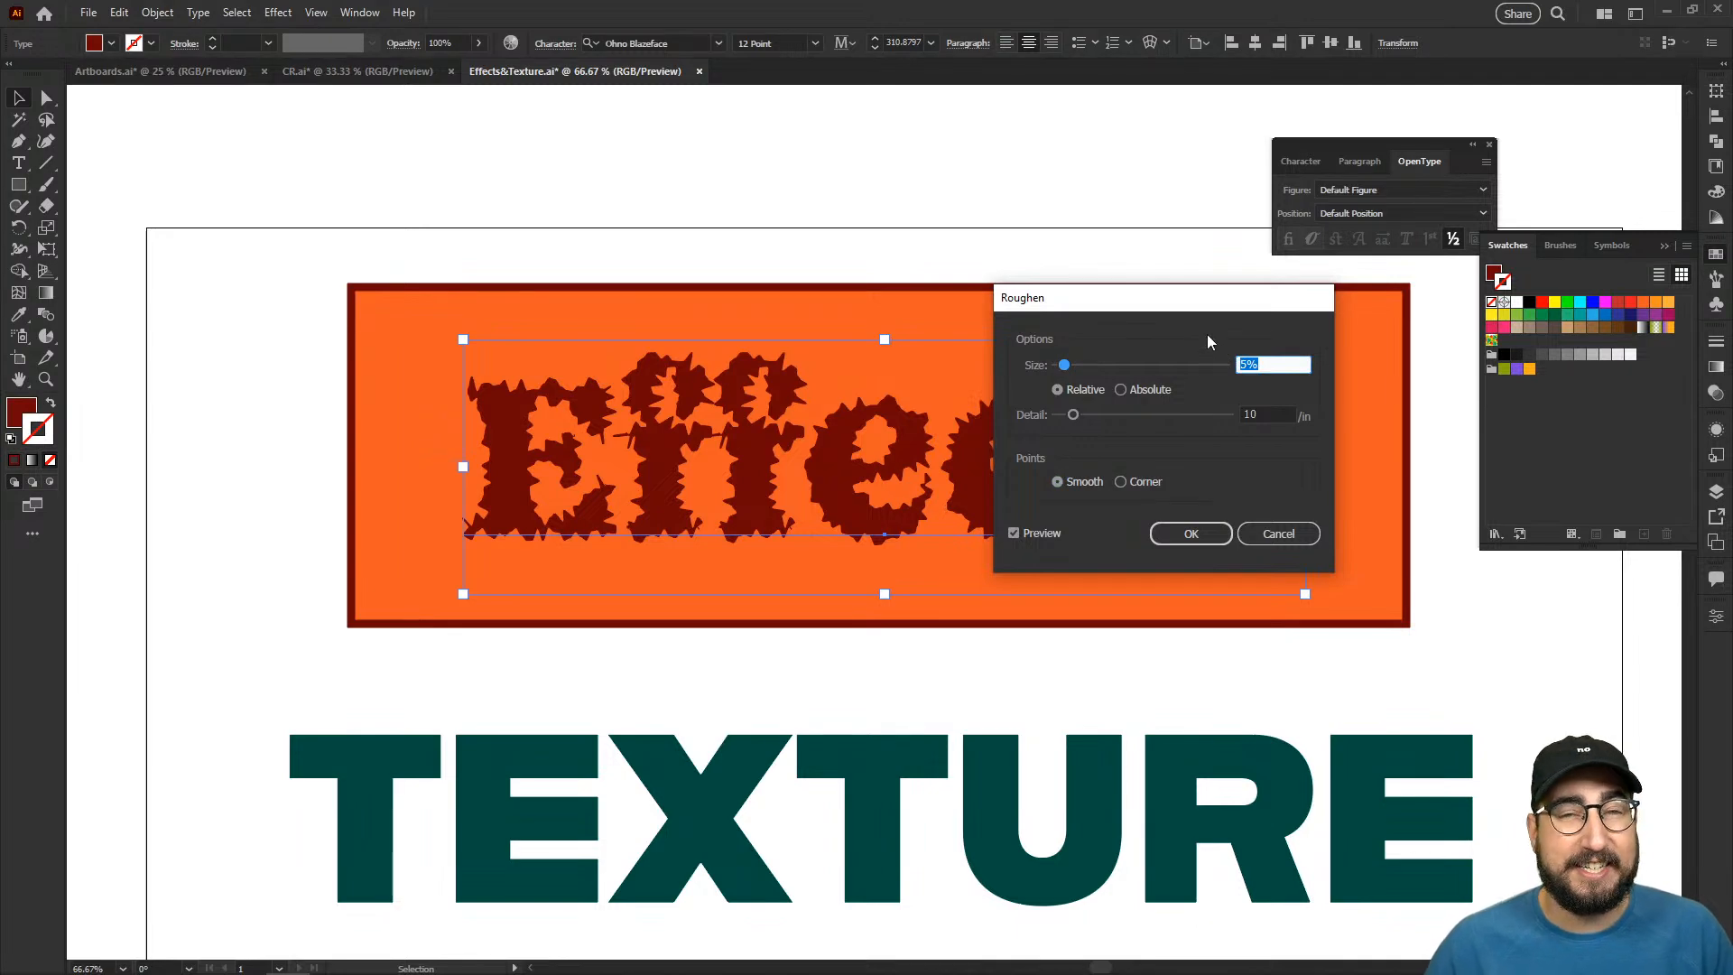
{"action": "type", "text": "1"}
{"action": "key", "text": "Tab"}
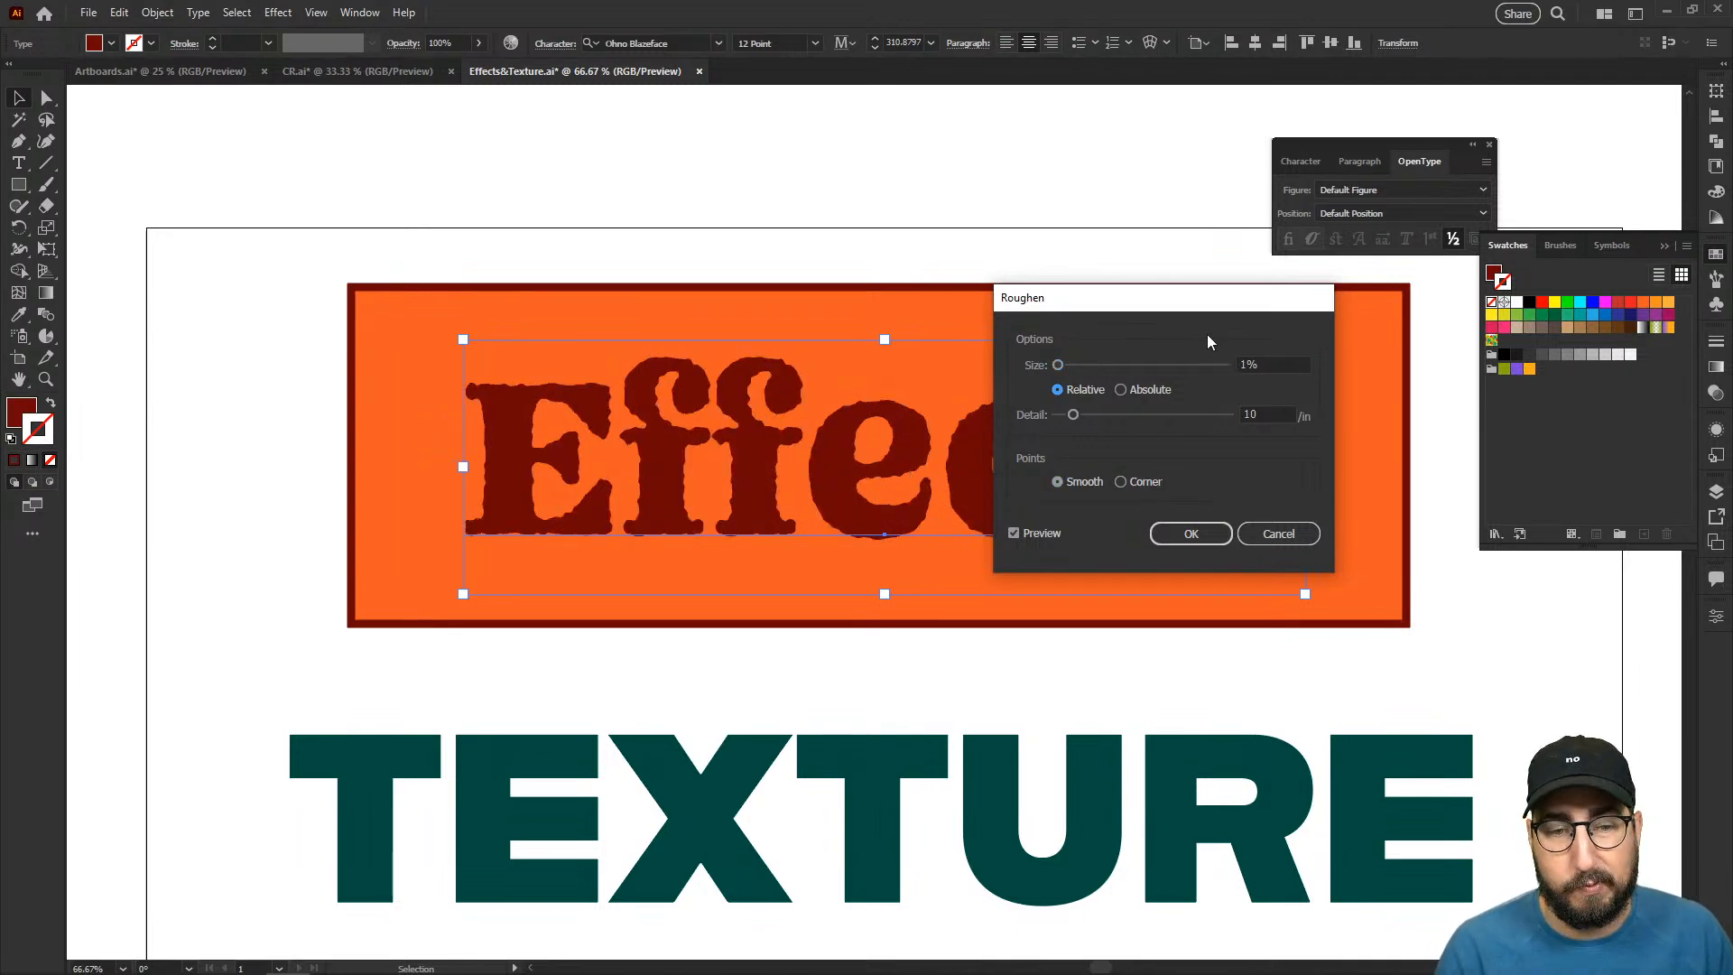
{"action": "key", "text": "shift+Tab"}
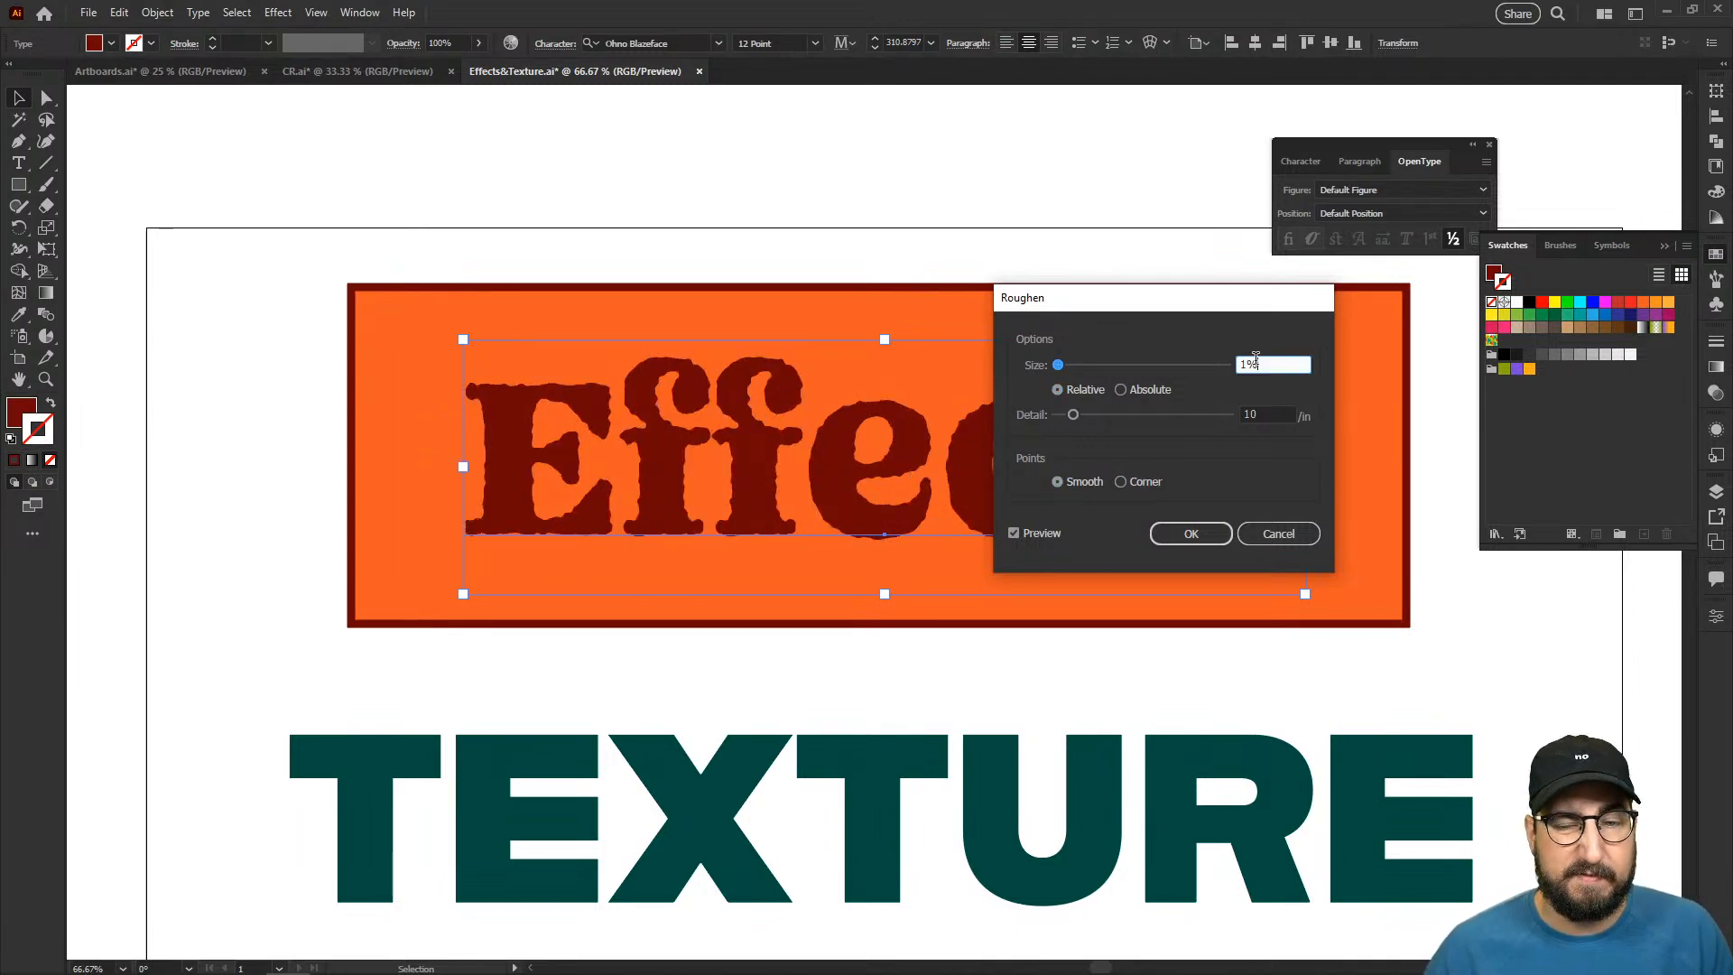
{"action": "type", "text": "0.8"}
{"action": "key", "text": "Tab"}
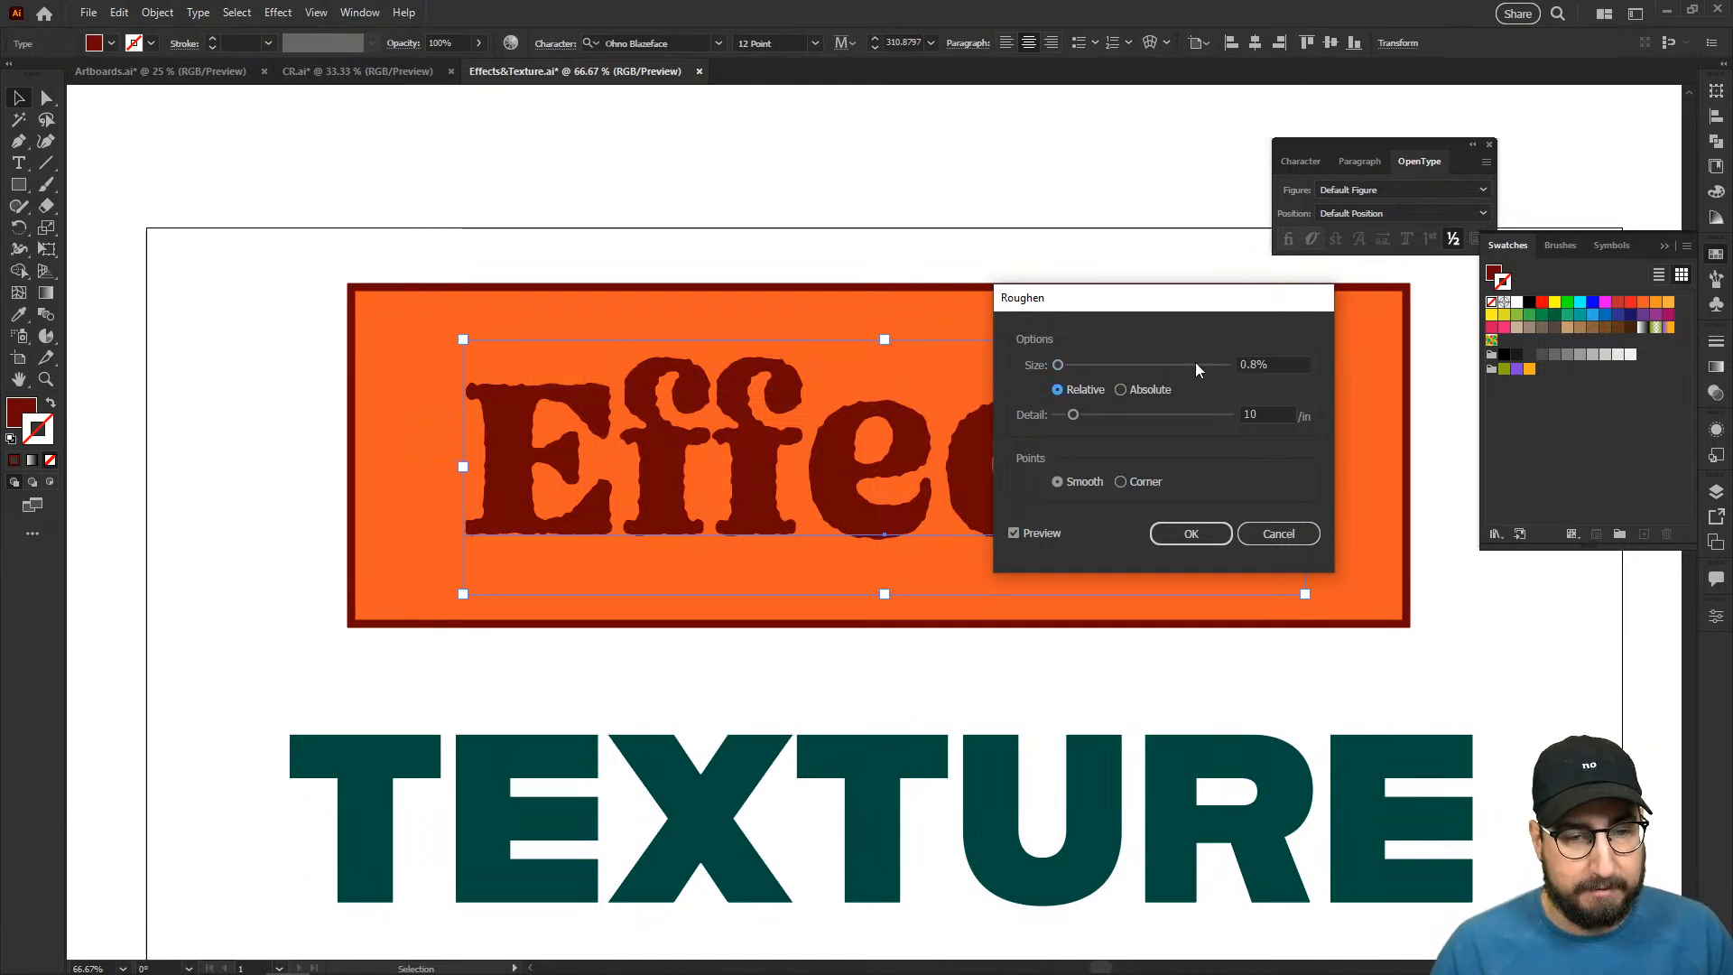
- Set the text's Roughen detail to 15 per inch and size to 0.5%, apply the effect and deselect the text
{"action": "left_click_drag", "start_coordinate": [1111, 416], "coordinate": [1082, 414]}
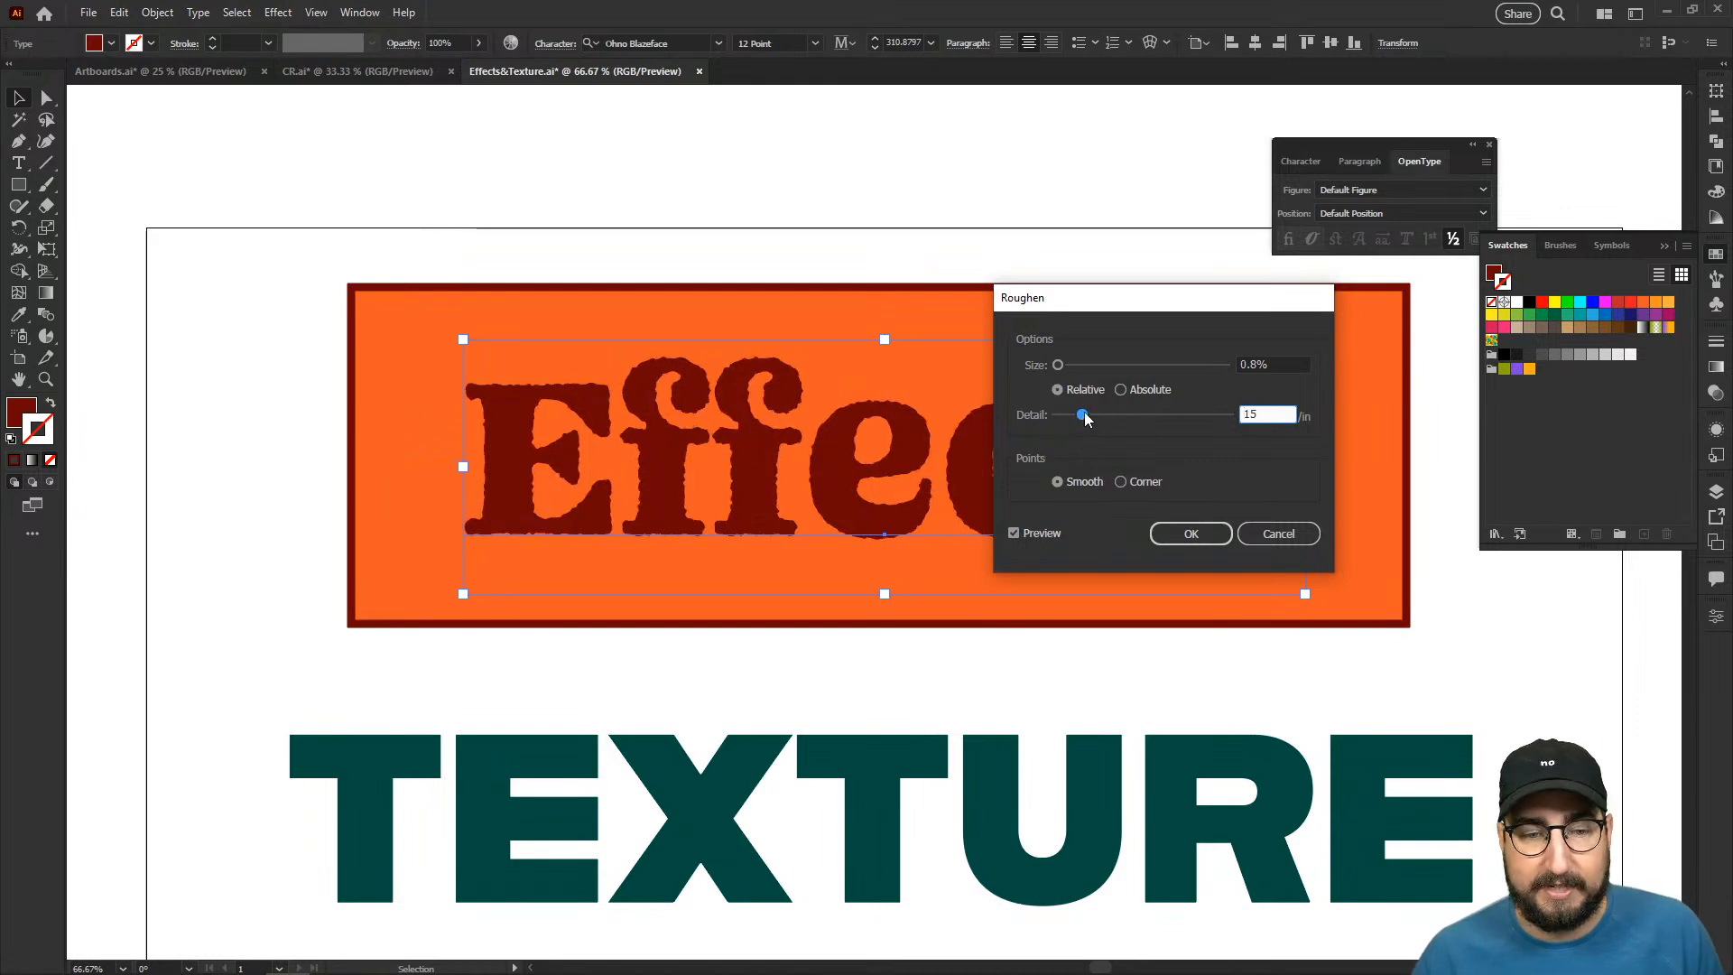
{"action": "left_click", "coordinate": [1268, 361]}
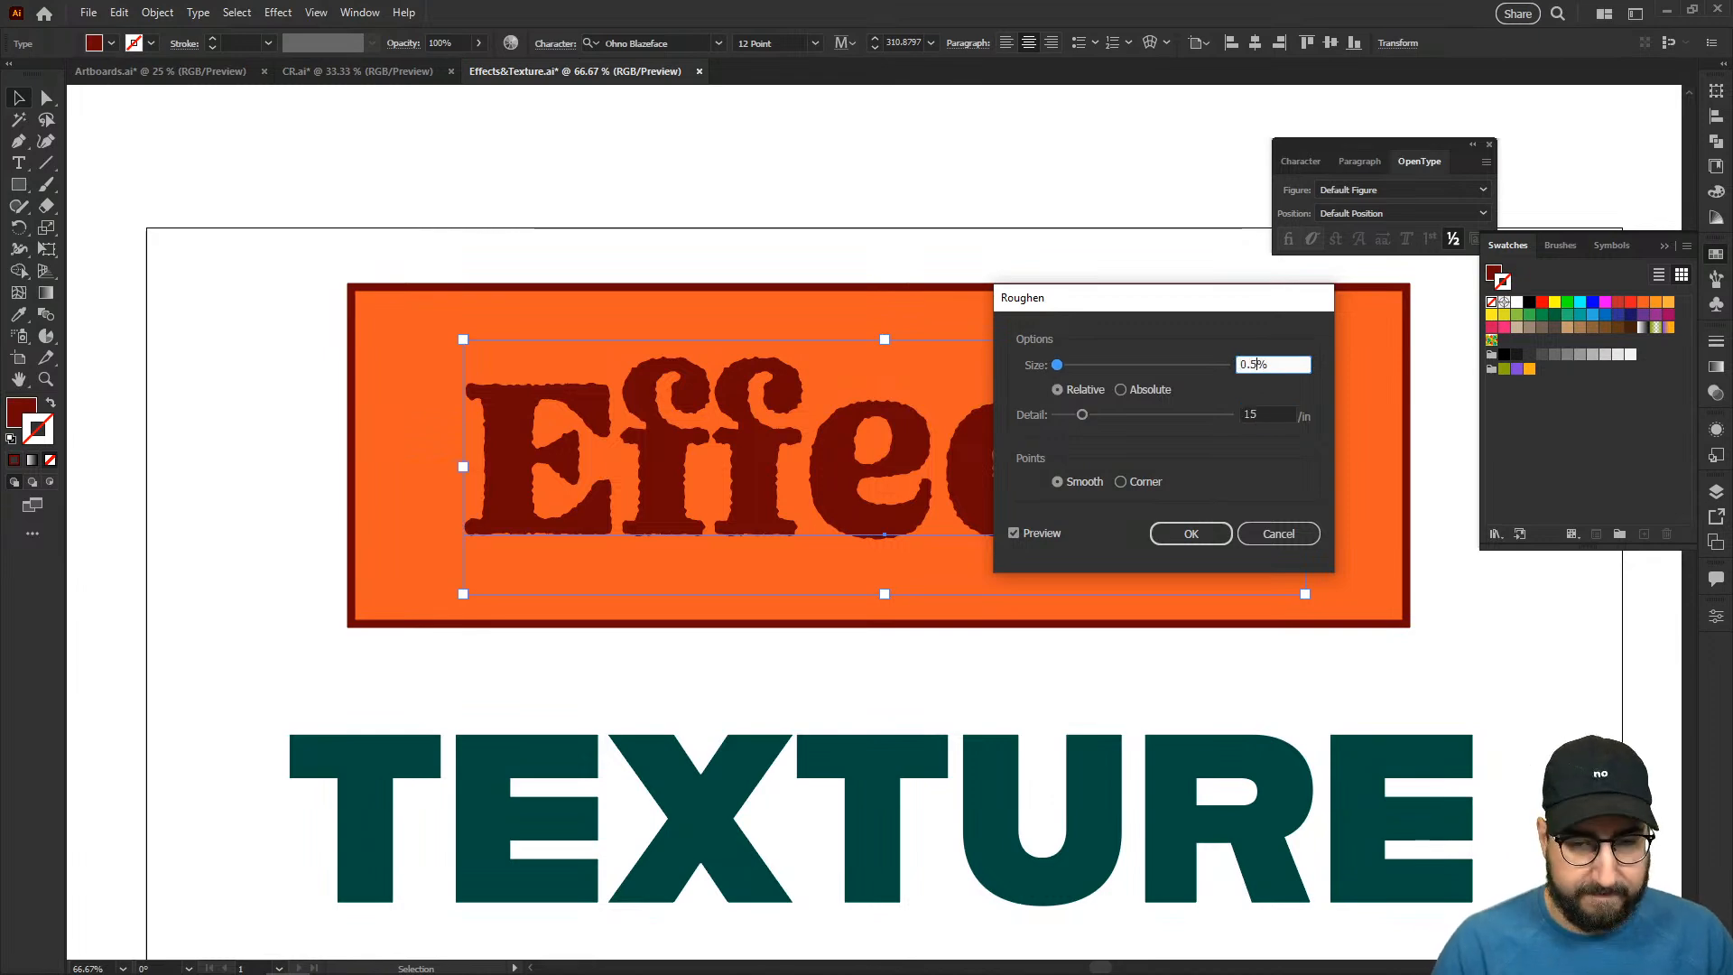
{"action": "key", "text": "Tab"}
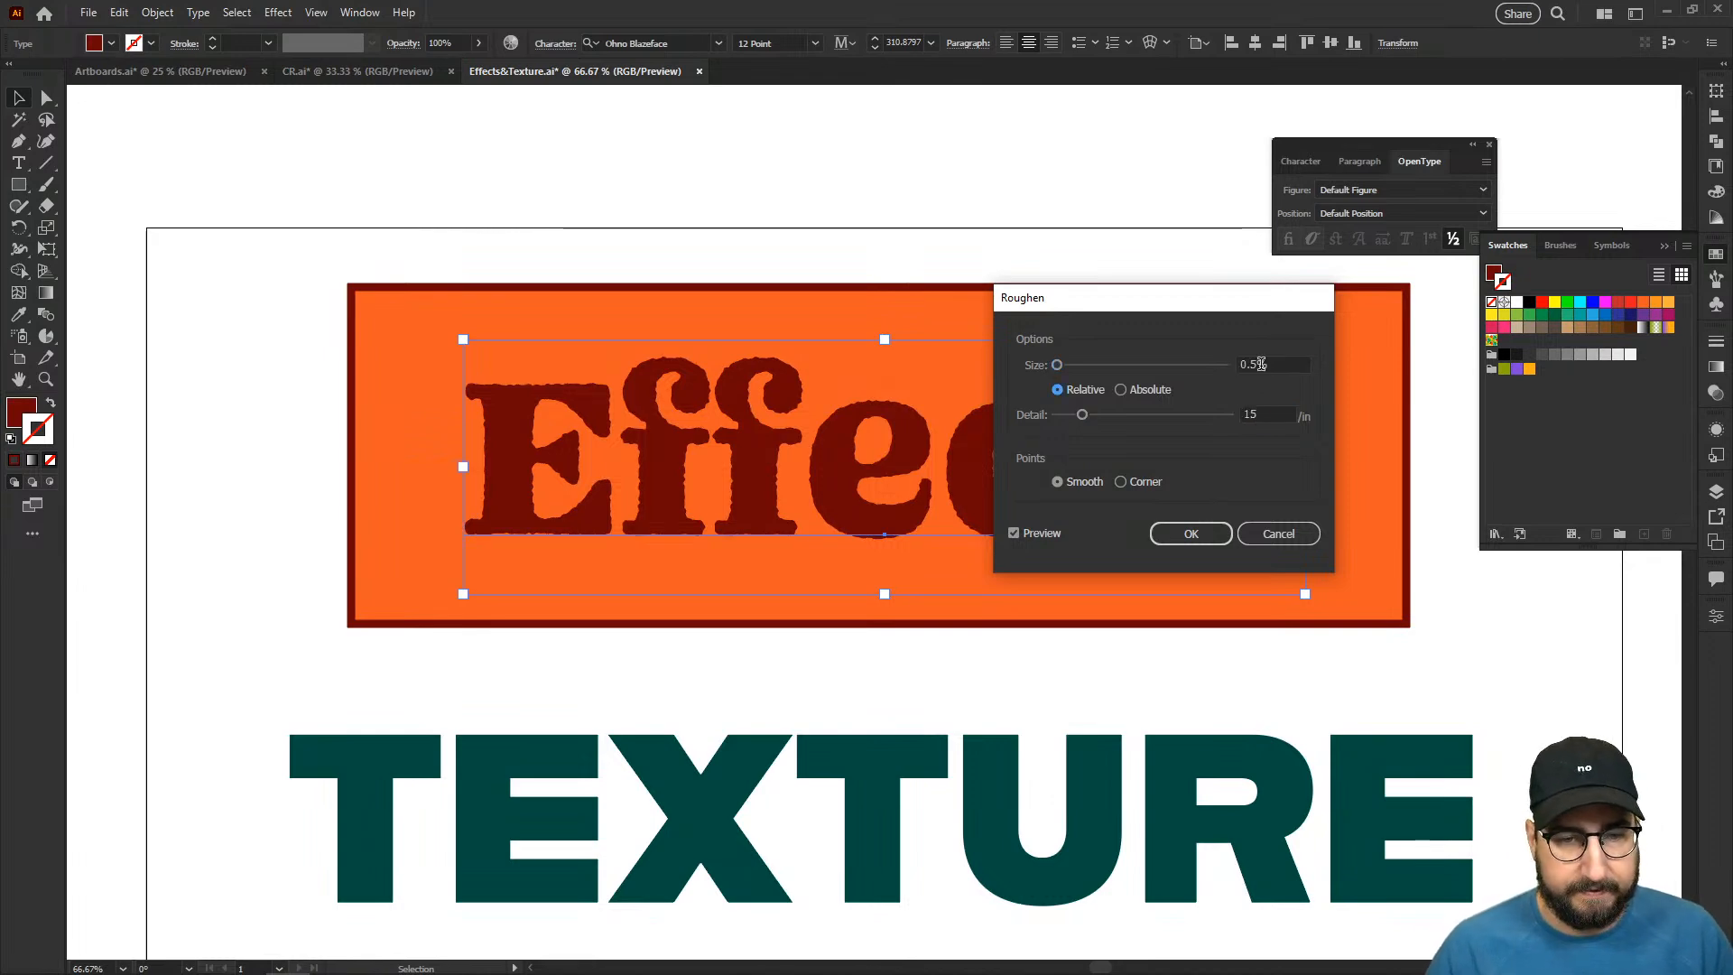
{"action": "left_click", "coordinate": [1182, 532]}
{"action": "left_click", "coordinate": [859, 224]}
- Apply the same Roughen effect to the orange rectangle behind the "Effects" text
{"action": "key", "text": "z"}
{"action": "left_click", "coordinate": [839, 493]}
{"action": "left_click_drag", "start_coordinate": [1058, 724], "coordinate": [918, 736]}
{"action": "key", "text": "v"}
{"action": "left_click", "coordinate": [631, 249]}
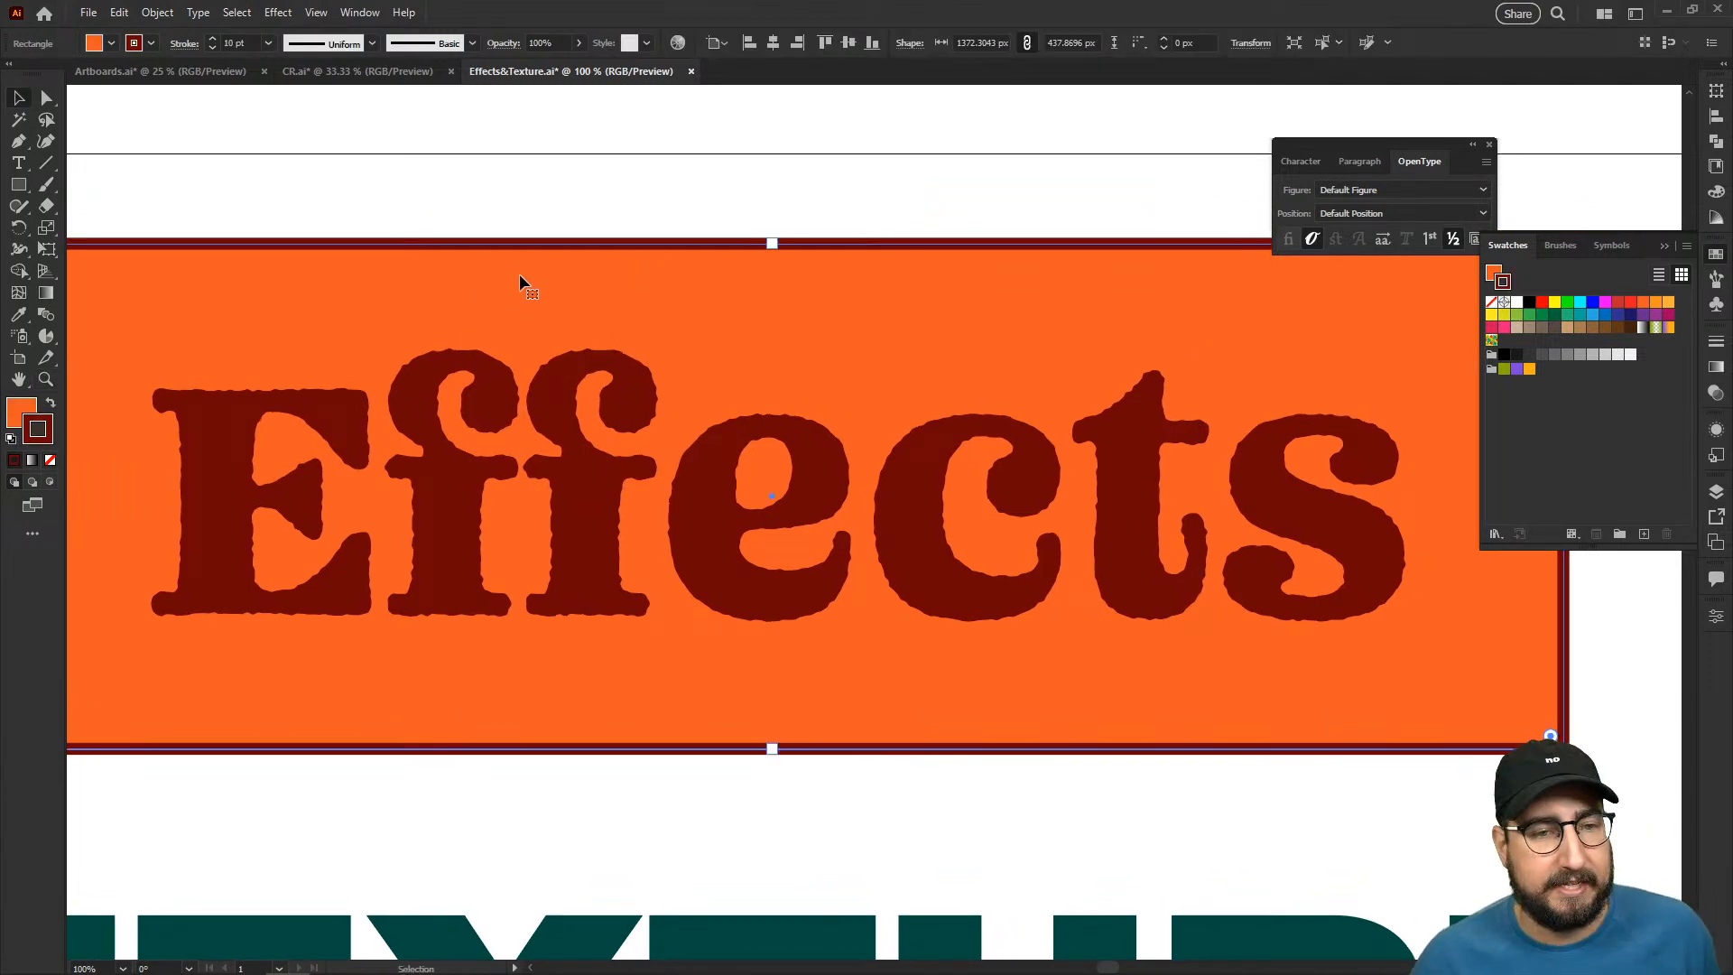
{"action": "left_click", "coordinate": [282, 14]}
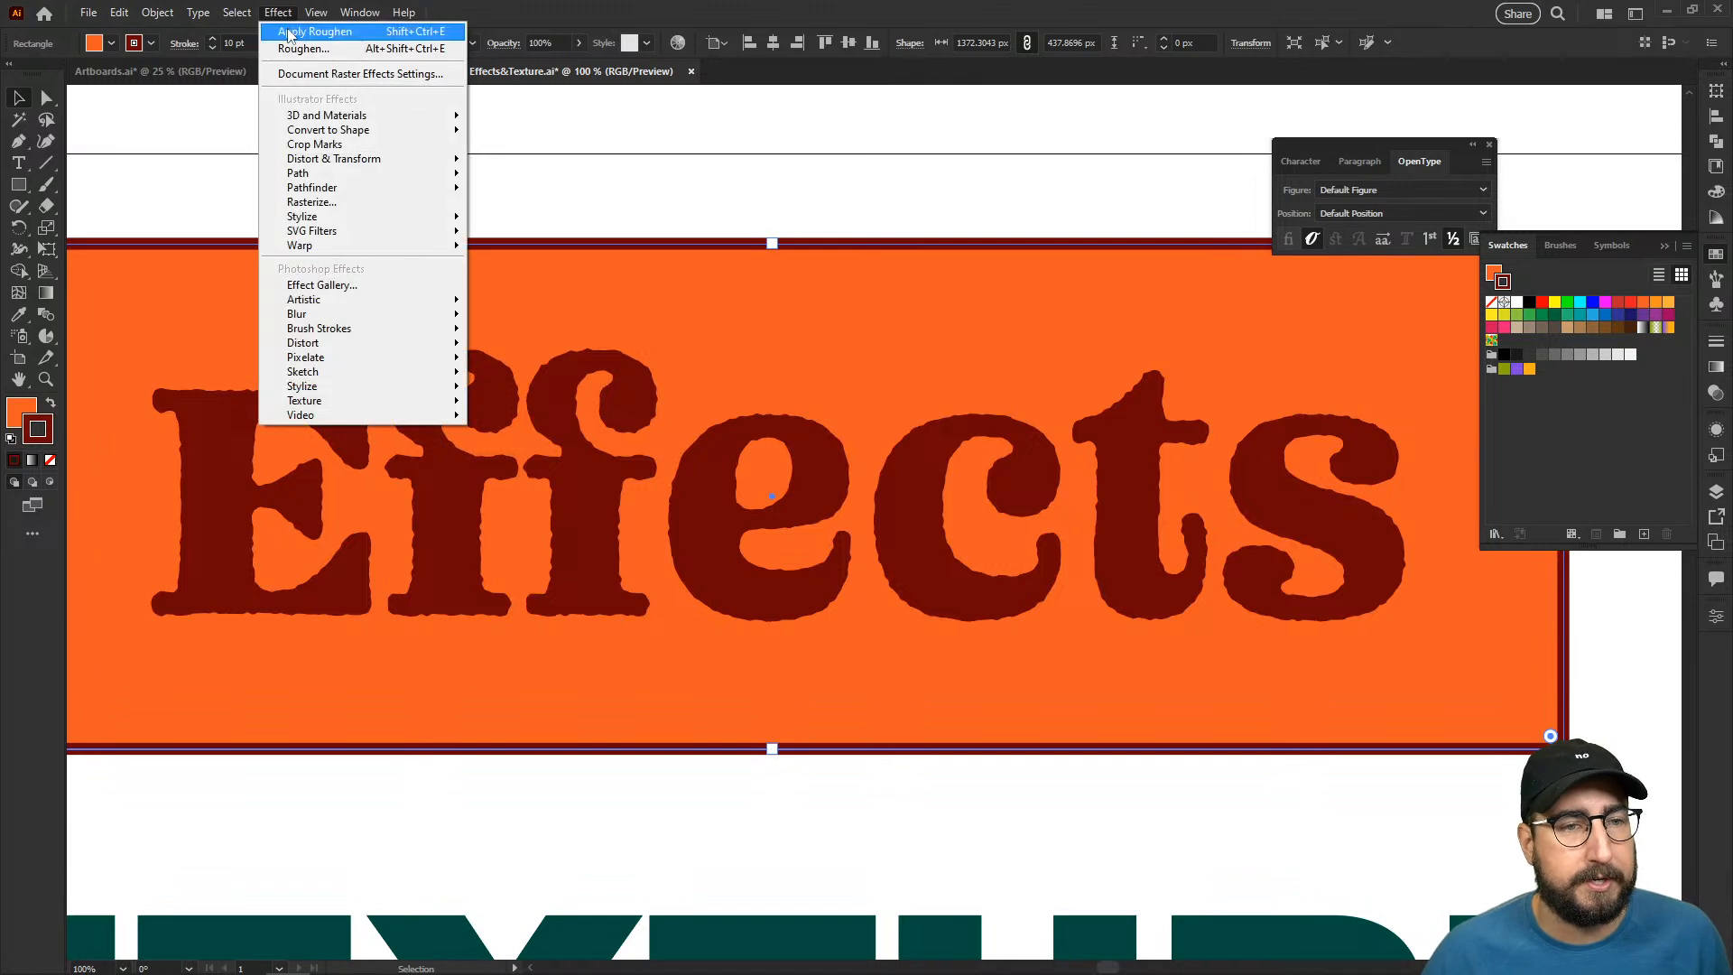
{"action": "left_click", "coordinate": [289, 30]}
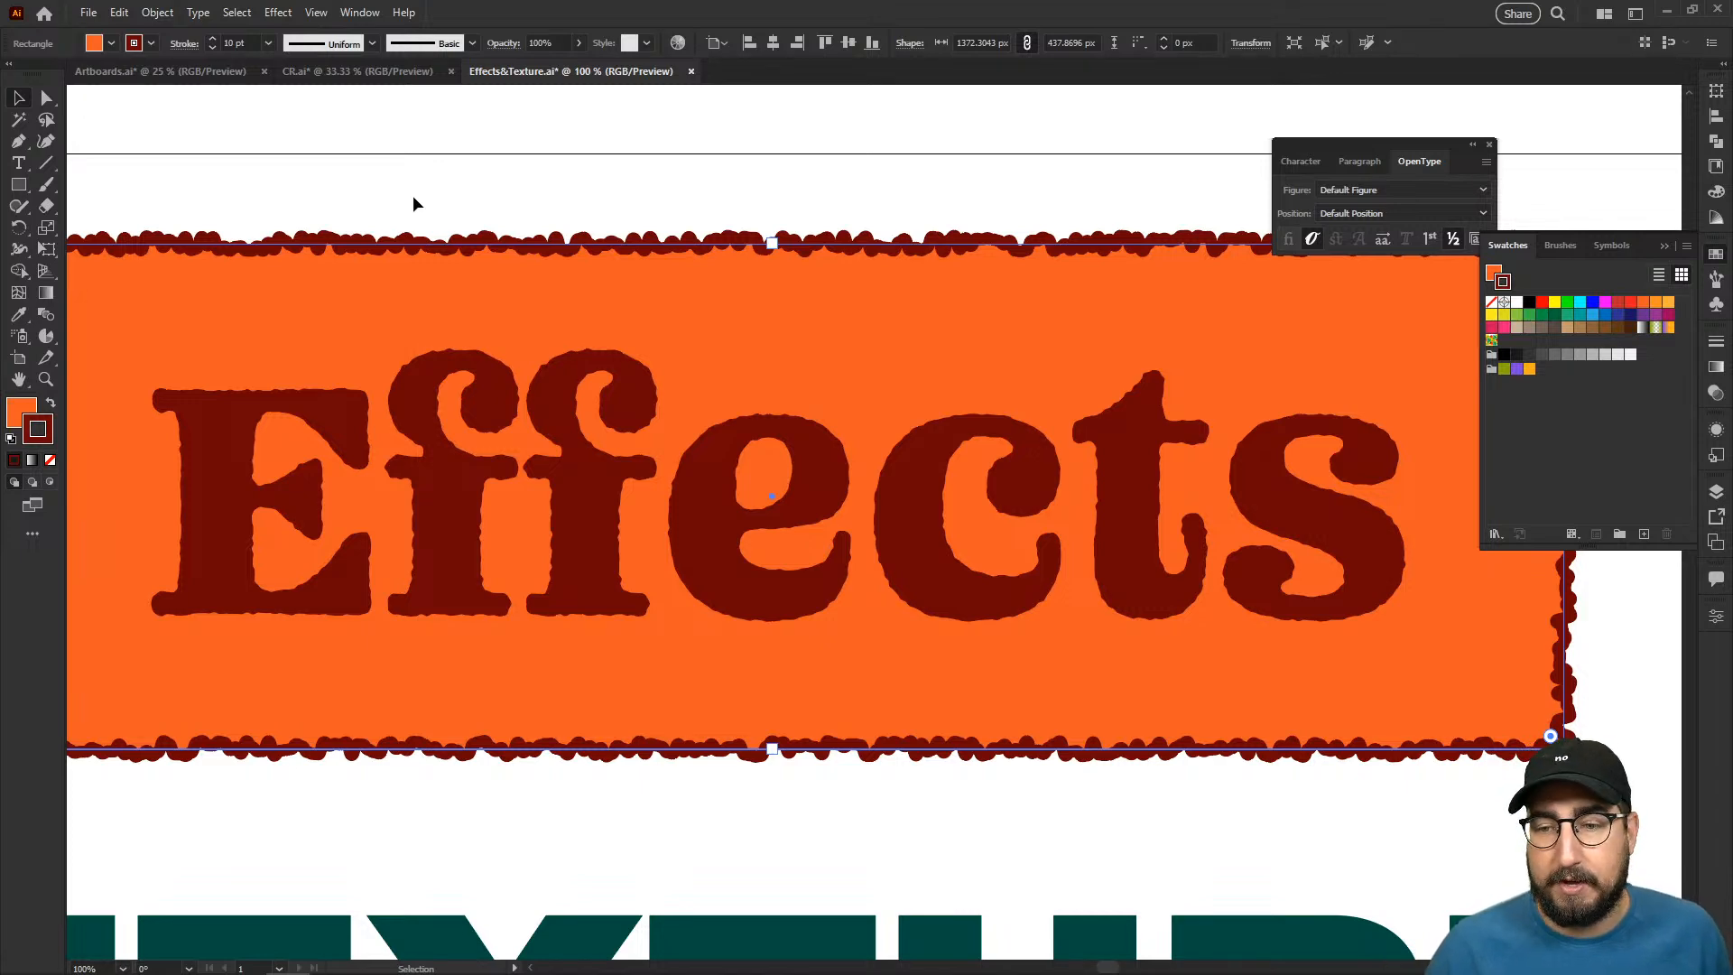
- Reopen the rectangle's Roughen effect from its appearance attributes and set the size to 0.2%
{"action": "left_click", "coordinate": [1716, 431]}
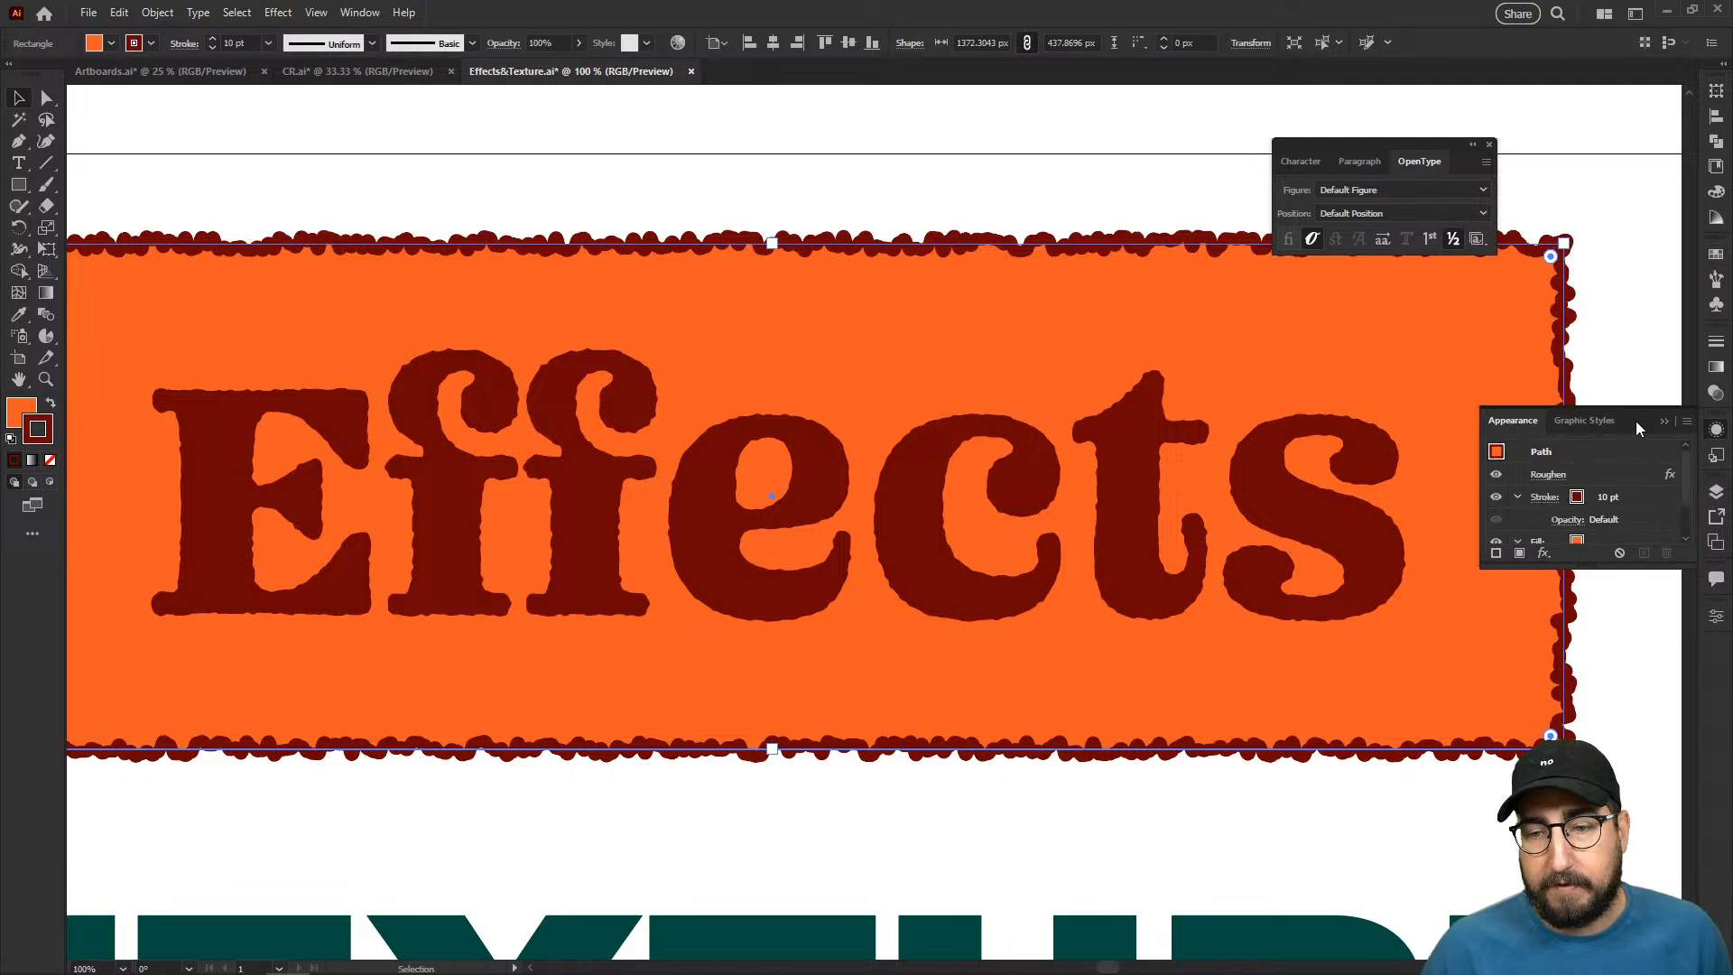
{"action": "left_click_drag", "start_coordinate": [1591, 565], "coordinate": [1588, 702]}
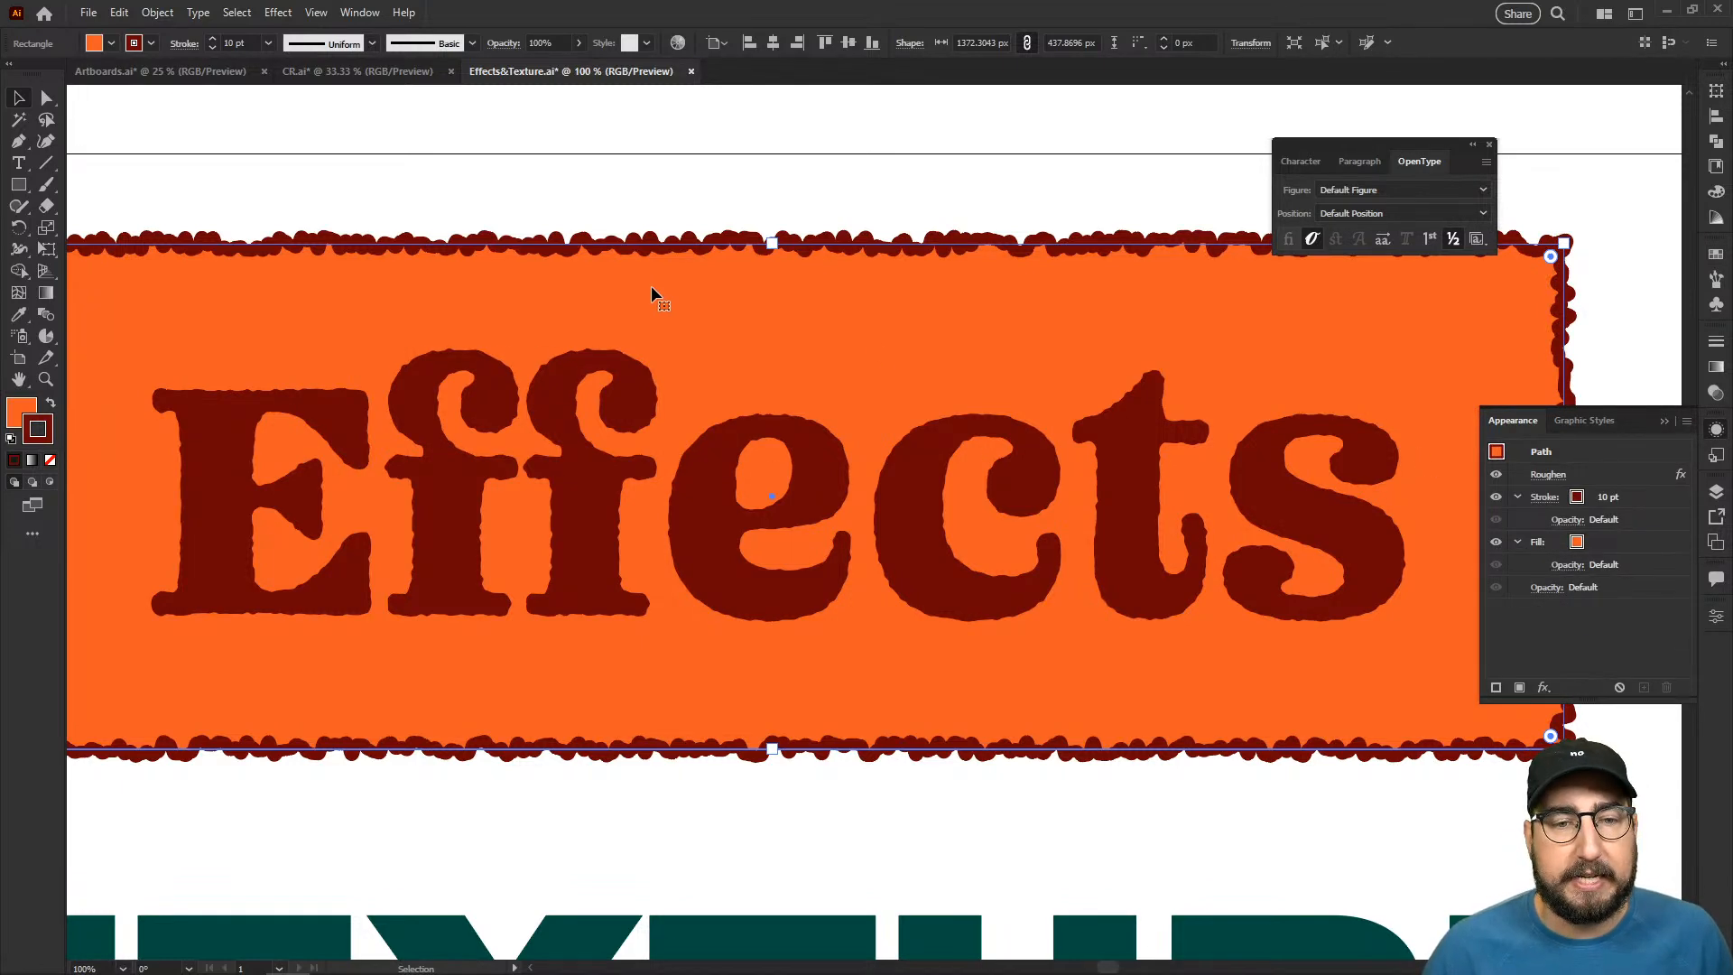
{"action": "left_click", "coordinate": [1546, 475]}
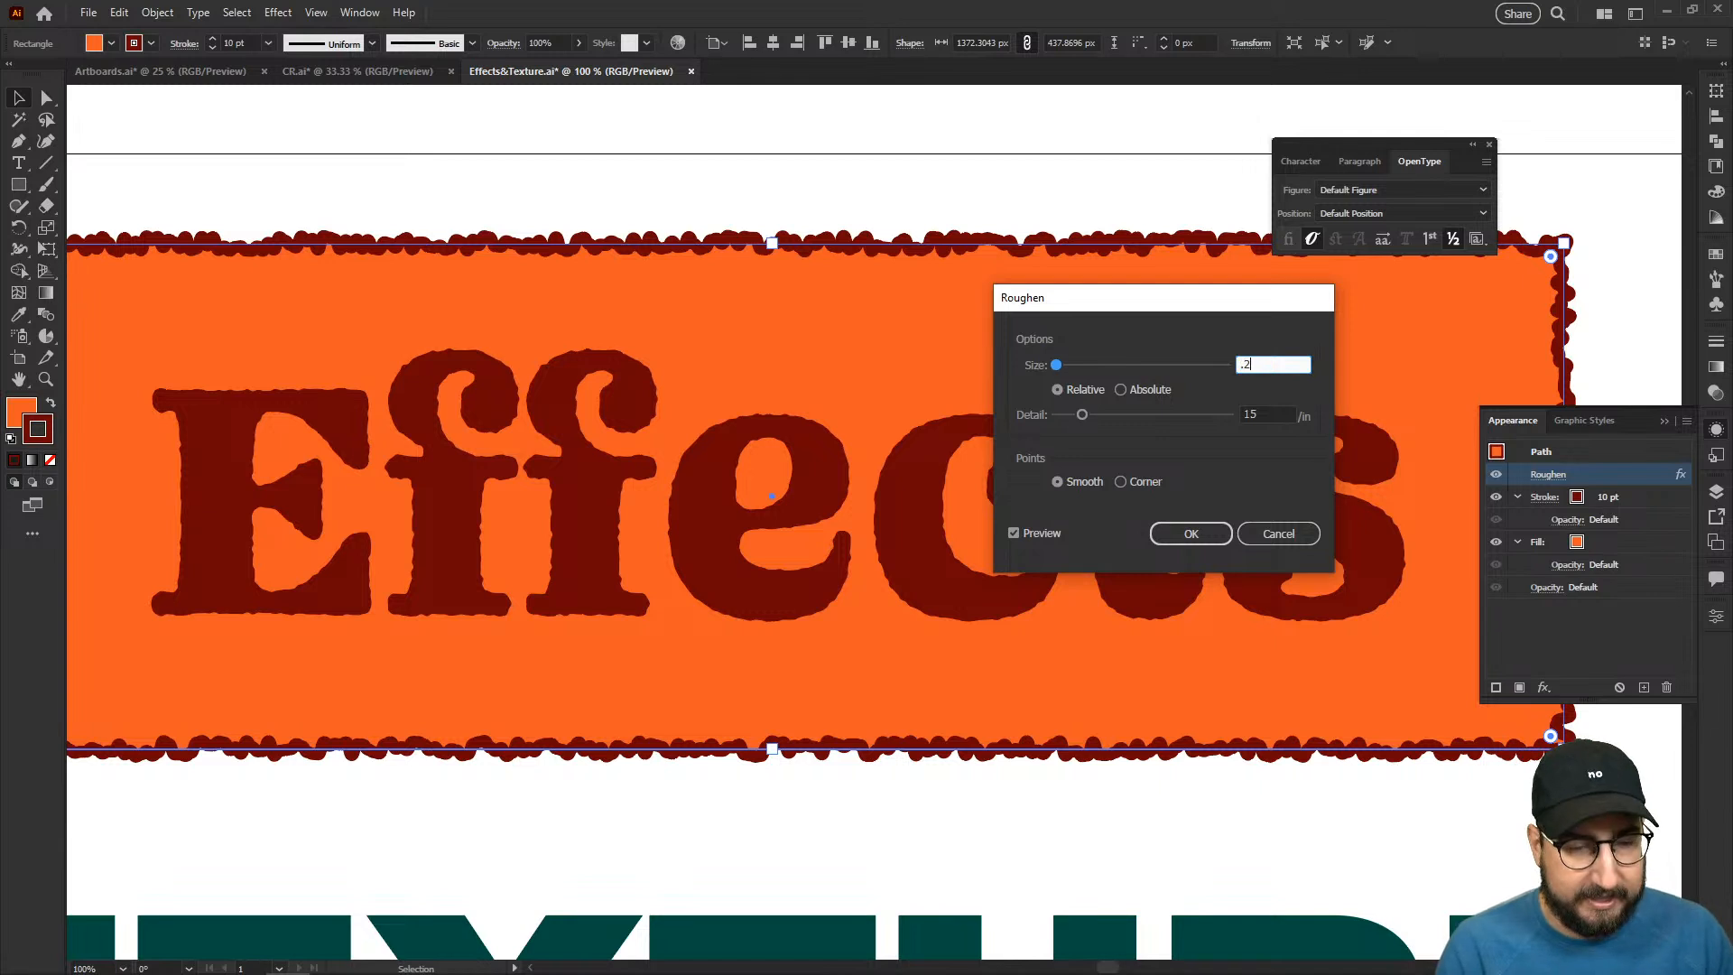
{"action": "type", "text": ".2"}
{"action": "key", "text": "Tab"}
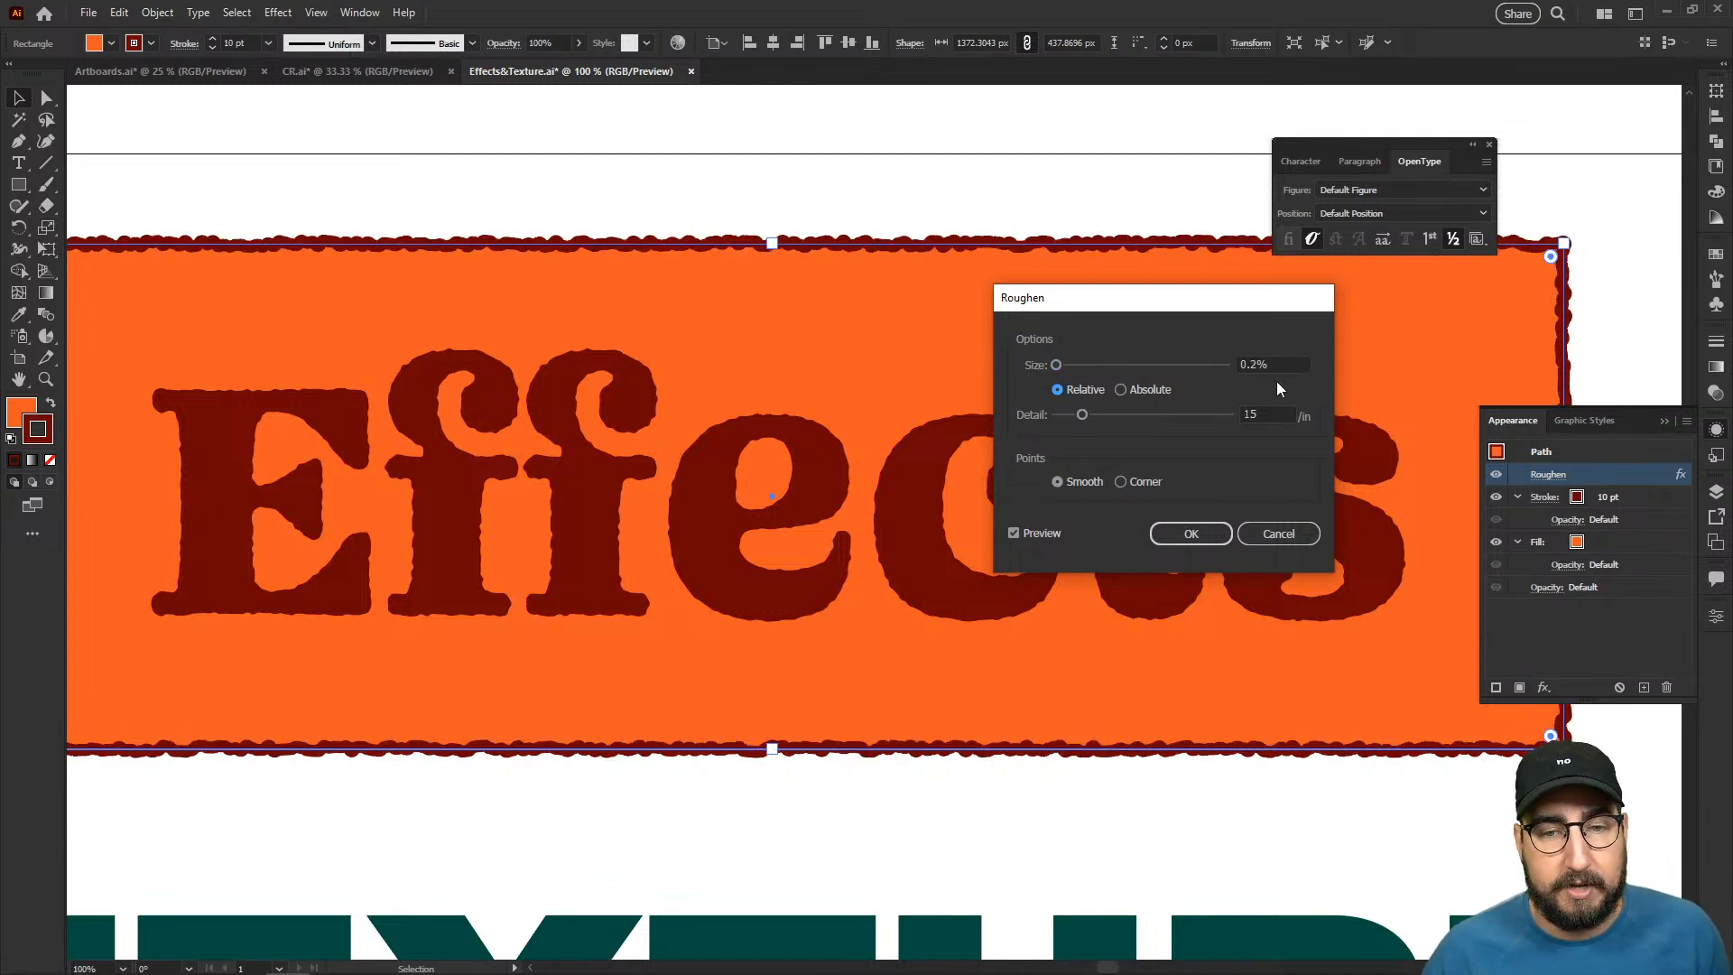
- Try Roughen detail values of 5 and 1 per inch on the rectangle
{"action": "left_click_drag", "start_coordinate": [1257, 414], "coordinate": [1243, 409]}
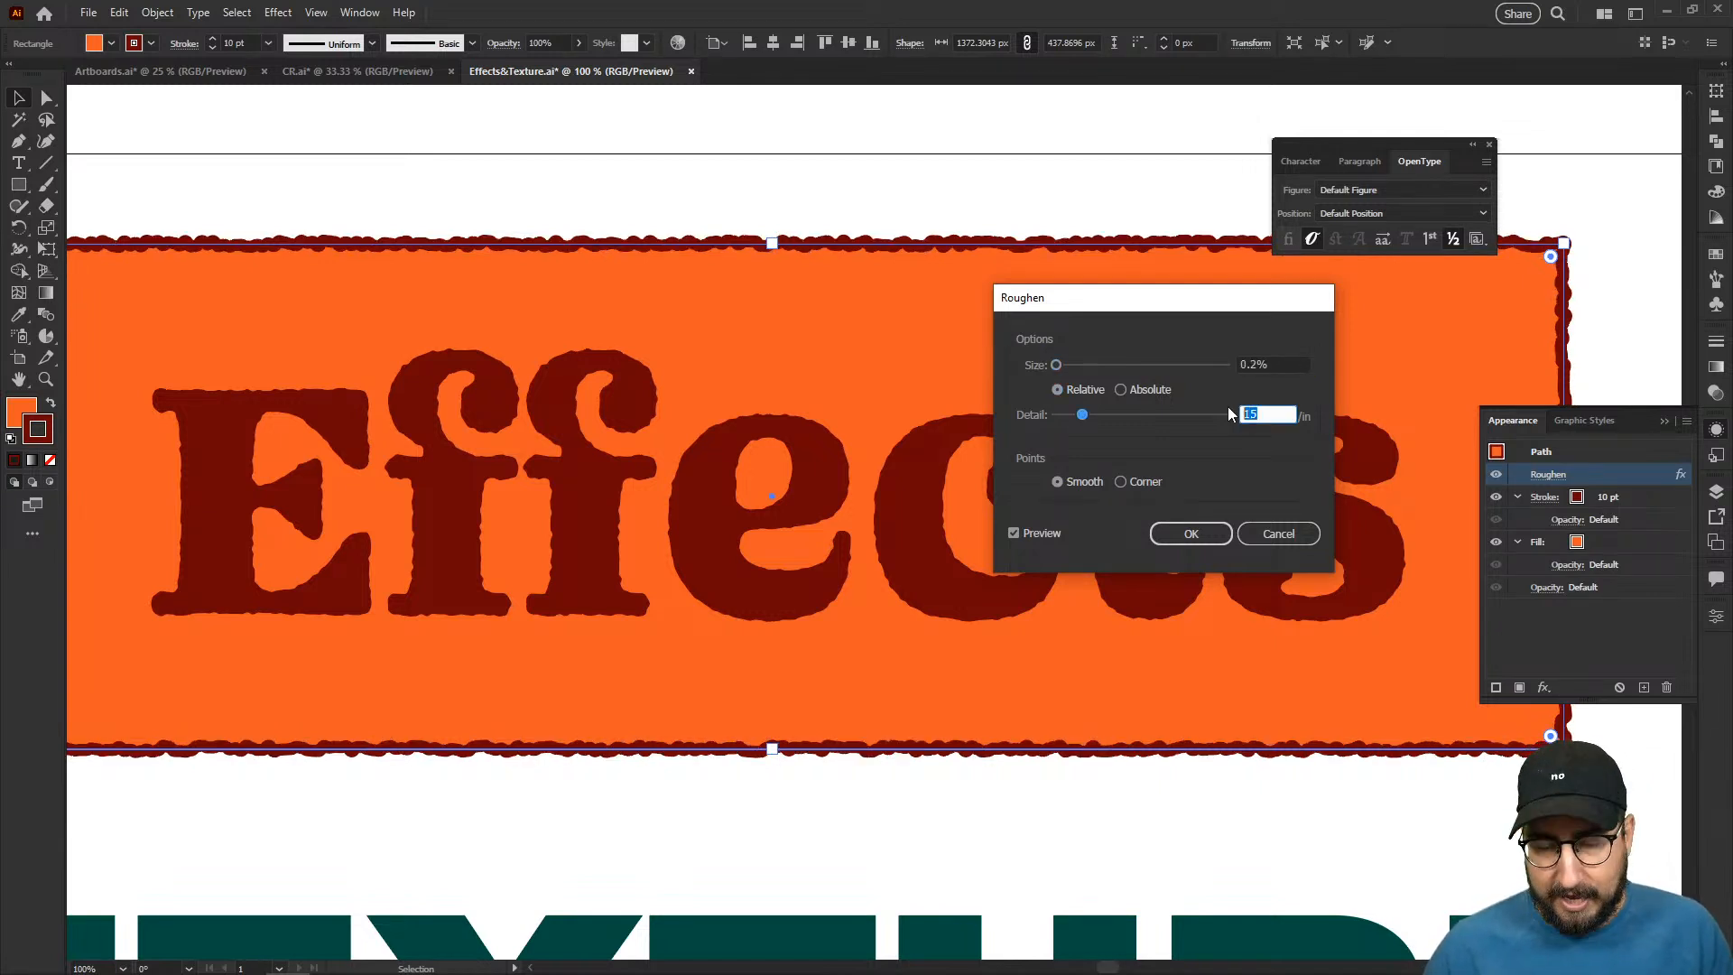
{"action": "type", "text": "5"}
{"action": "key", "text": "Tab"}
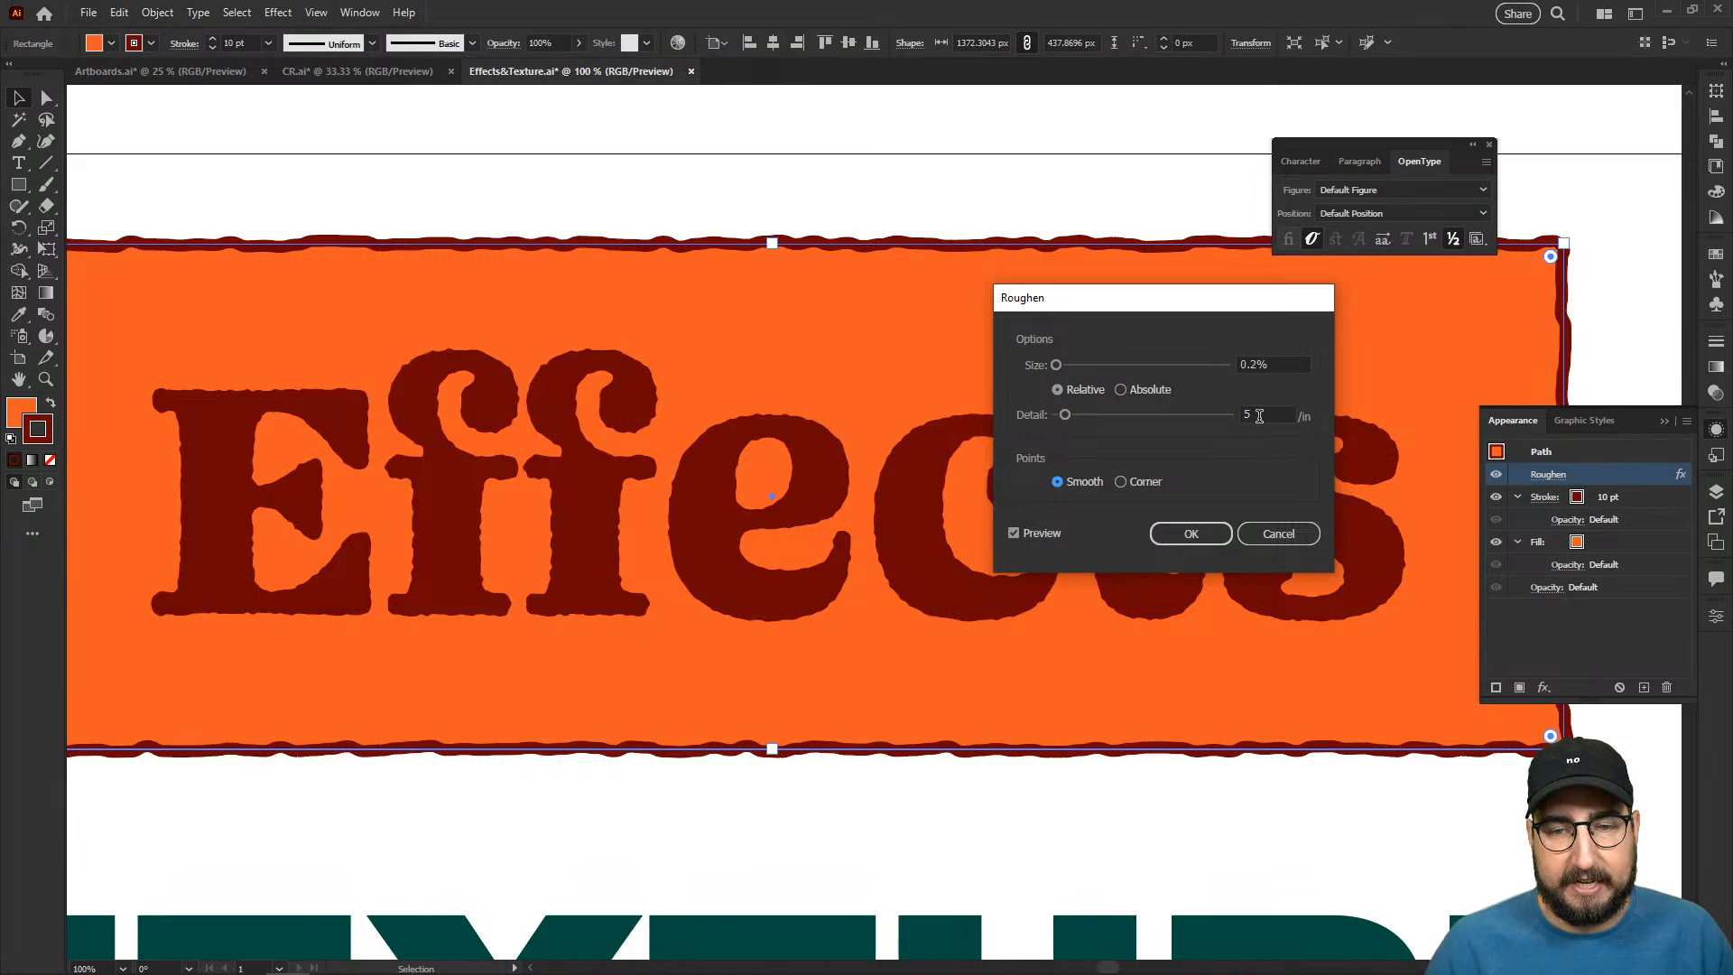
{"action": "left_click_drag", "start_coordinate": [1273, 413], "coordinate": [1243, 409]}
{"action": "type", "text": "1"}
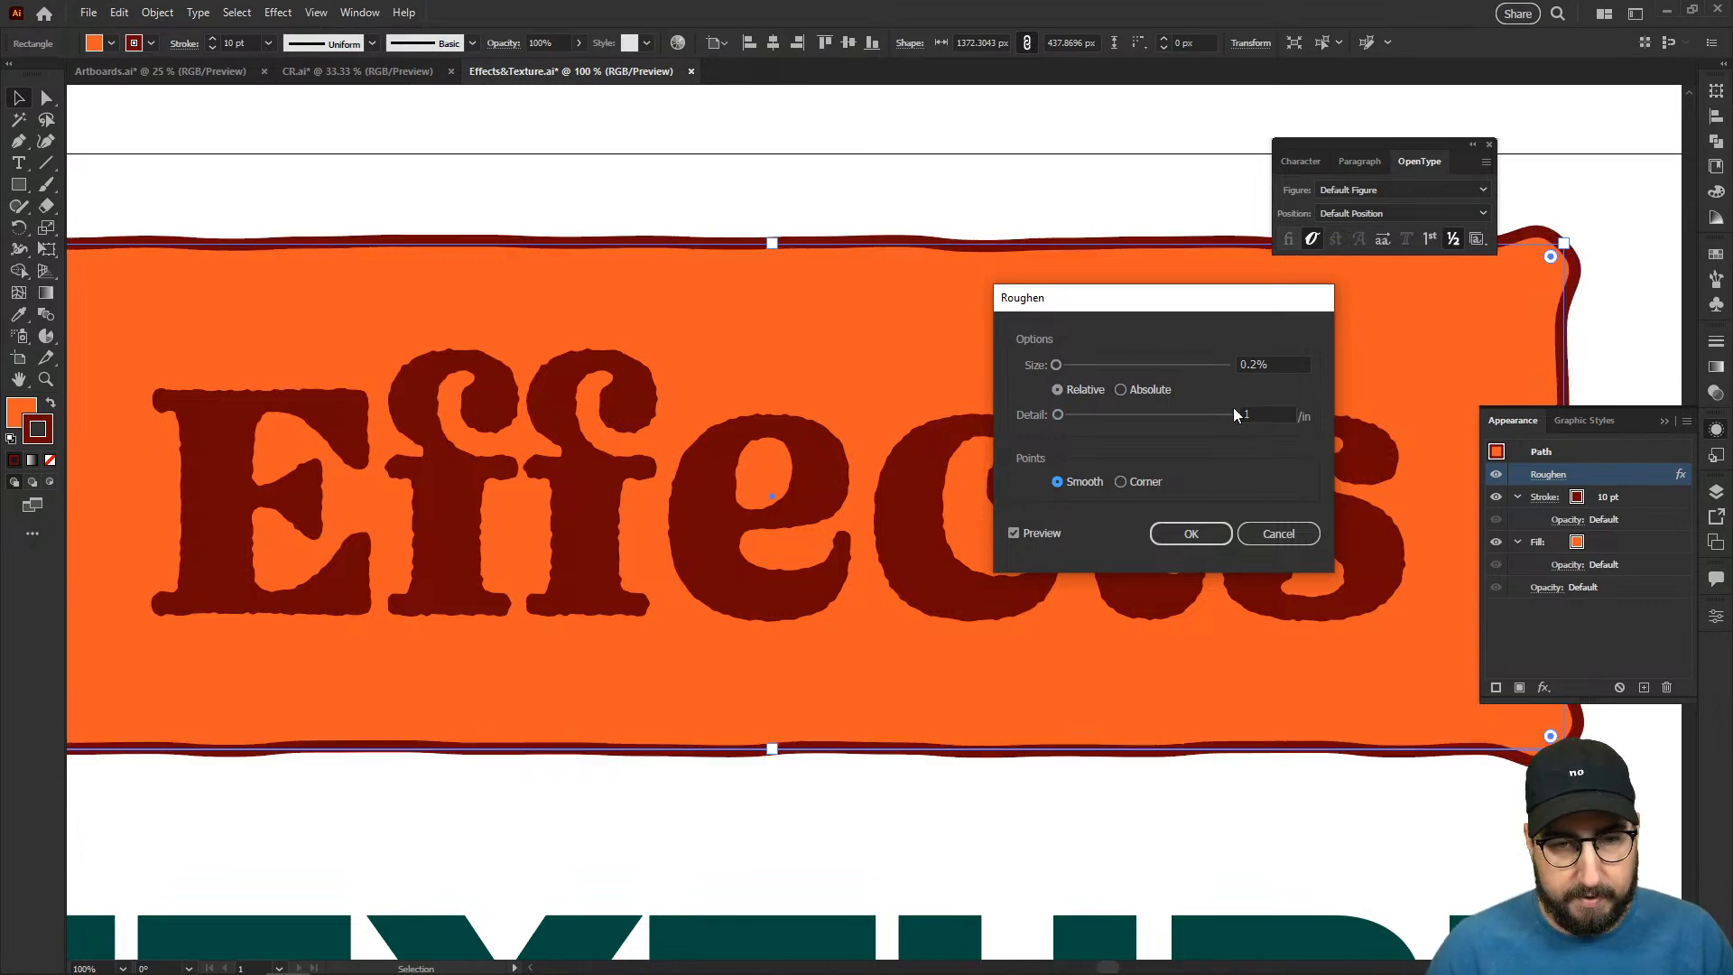
- Set the rectangle's Roughen detail to 2 per inch, confirm the effect and deselect the rectangle
{"action": "left_click_drag", "start_coordinate": [1260, 414], "coordinate": [1238, 413]}
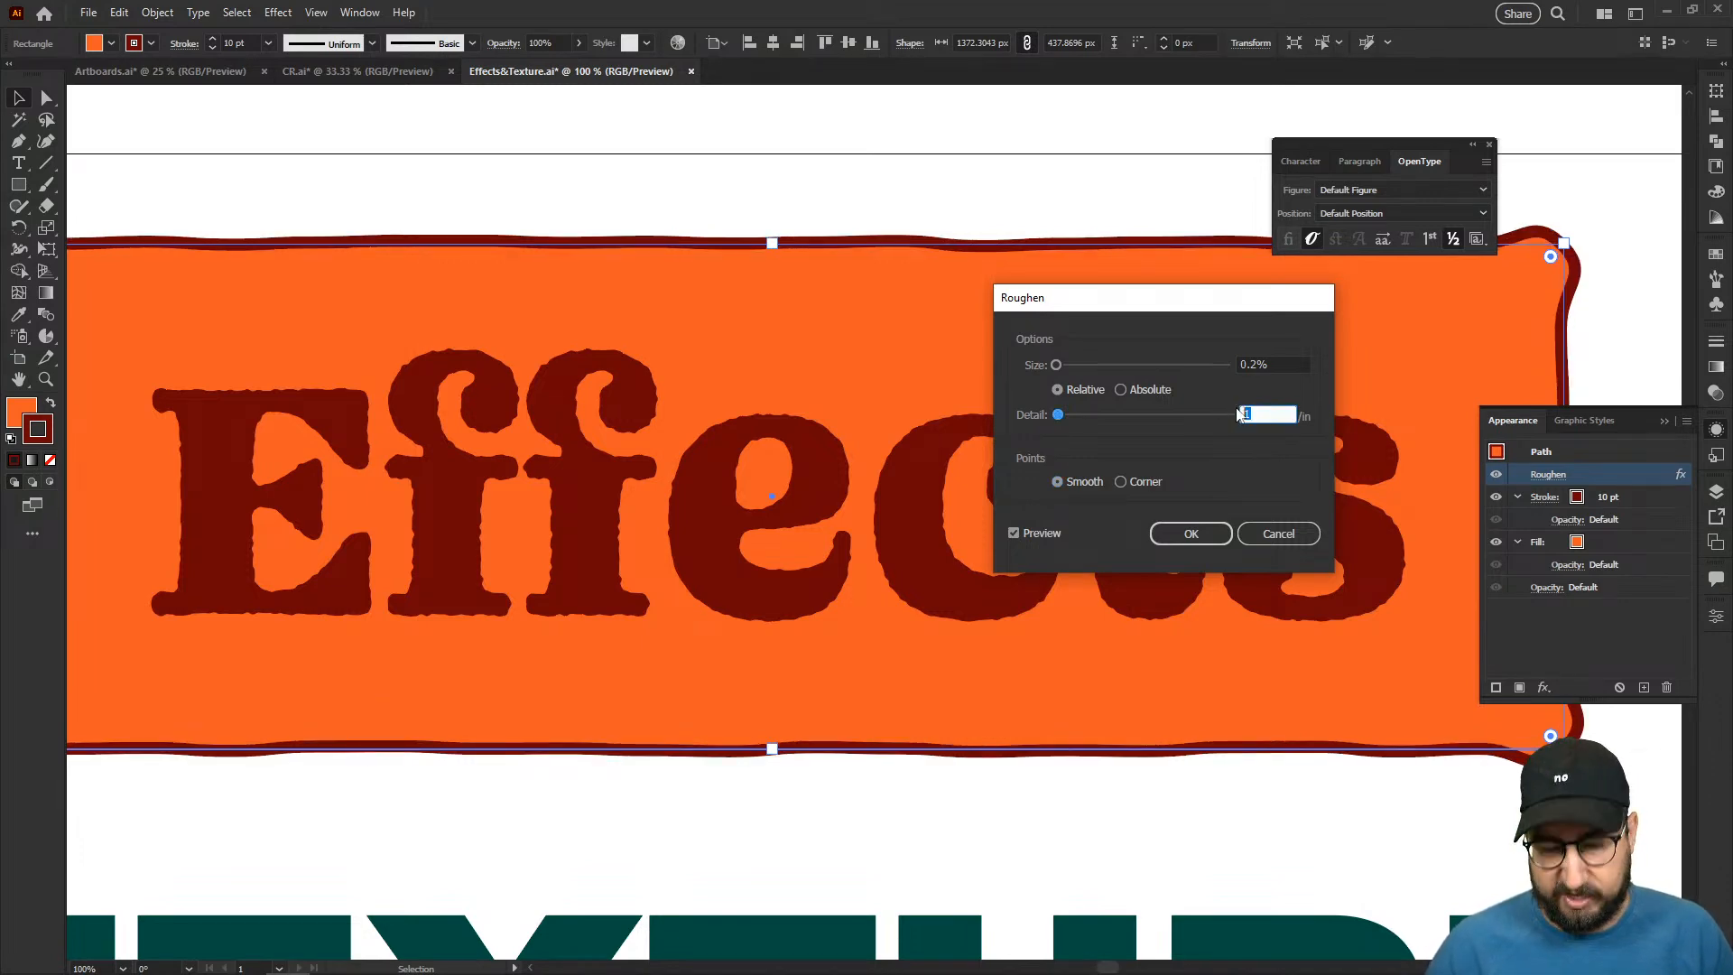
{"action": "type", "text": "2"}
{"action": "left_click", "coordinate": [1261, 364]}
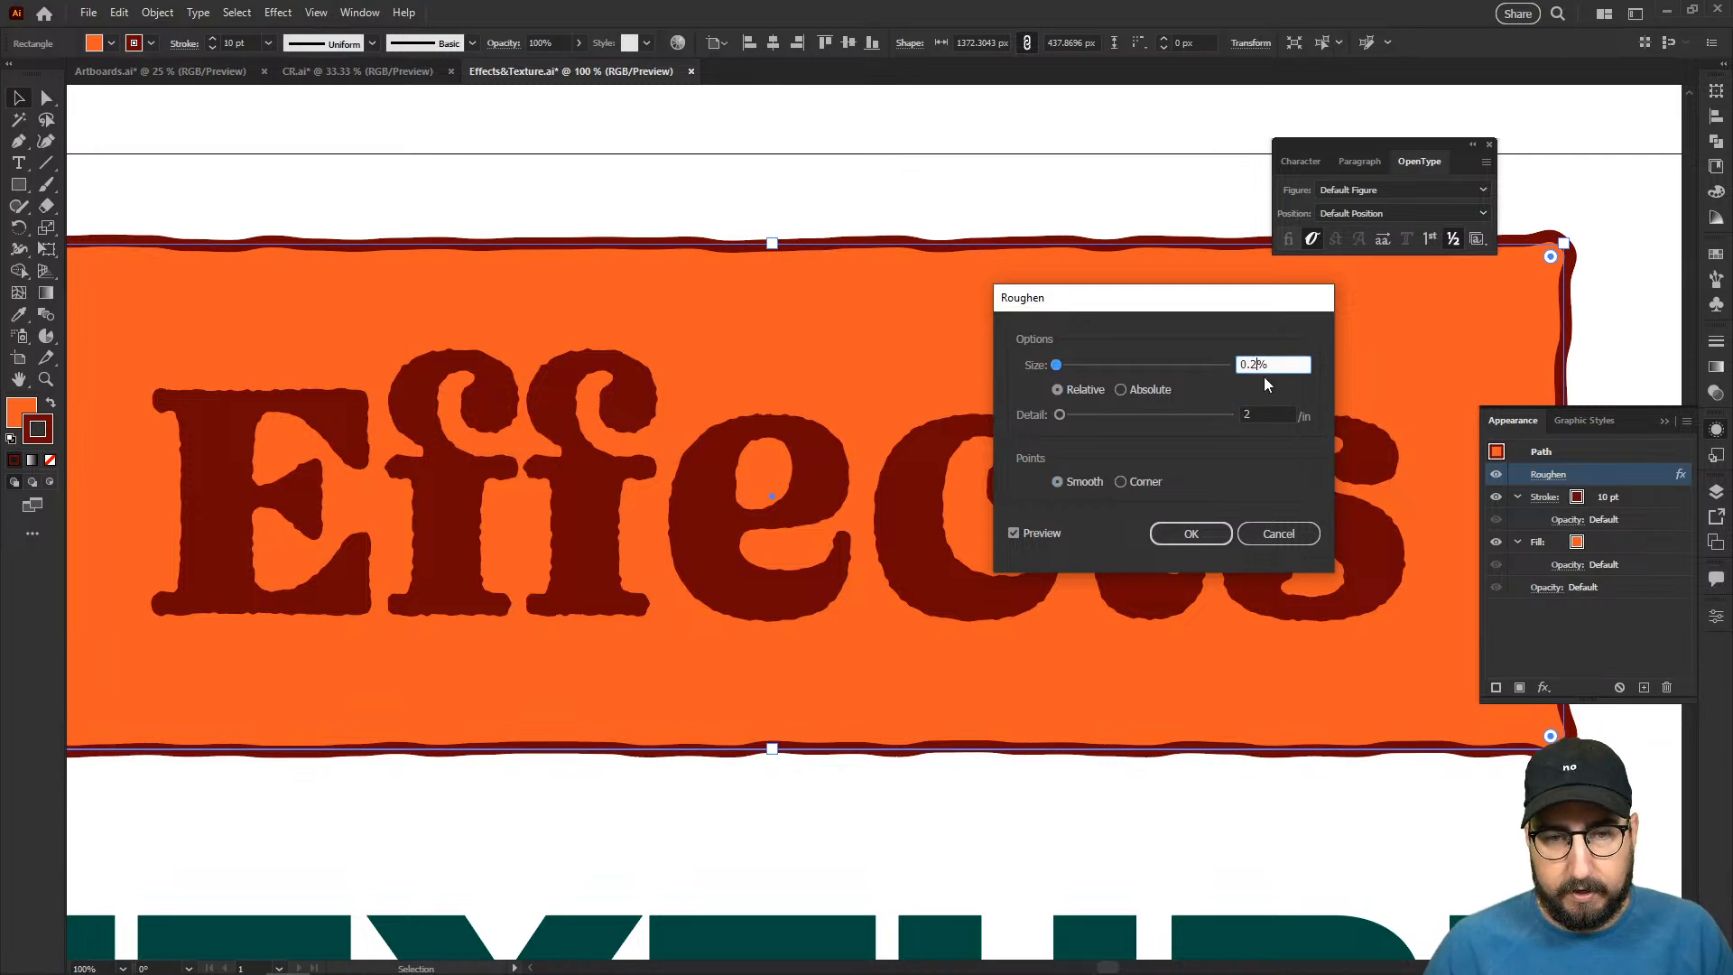
{"action": "left_click", "coordinate": [1182, 533]}
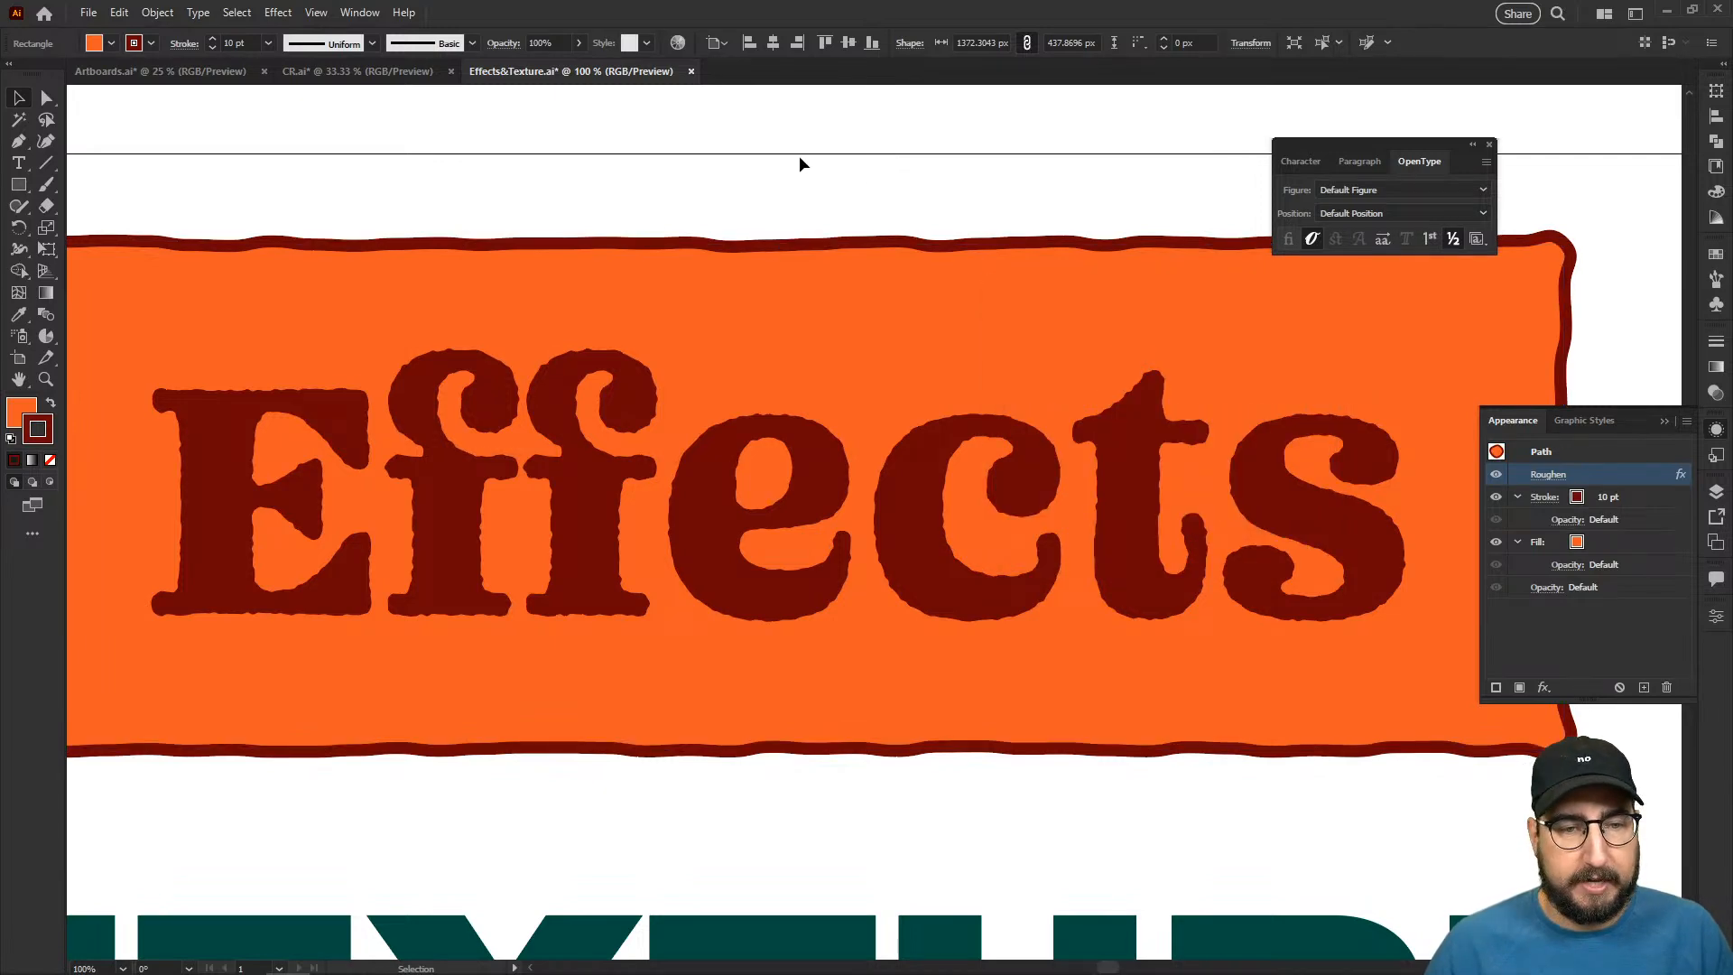
{"action": "left_click", "coordinate": [800, 157]}
{"action": "key", "text": "z"}
{"action": "left_click", "coordinate": [871, 482], "text": "alt"}
{"action": "left_click", "coordinate": [877, 485], "text": "alt"}
{"action": "left_click", "coordinate": [917, 556], "text": "alt"}
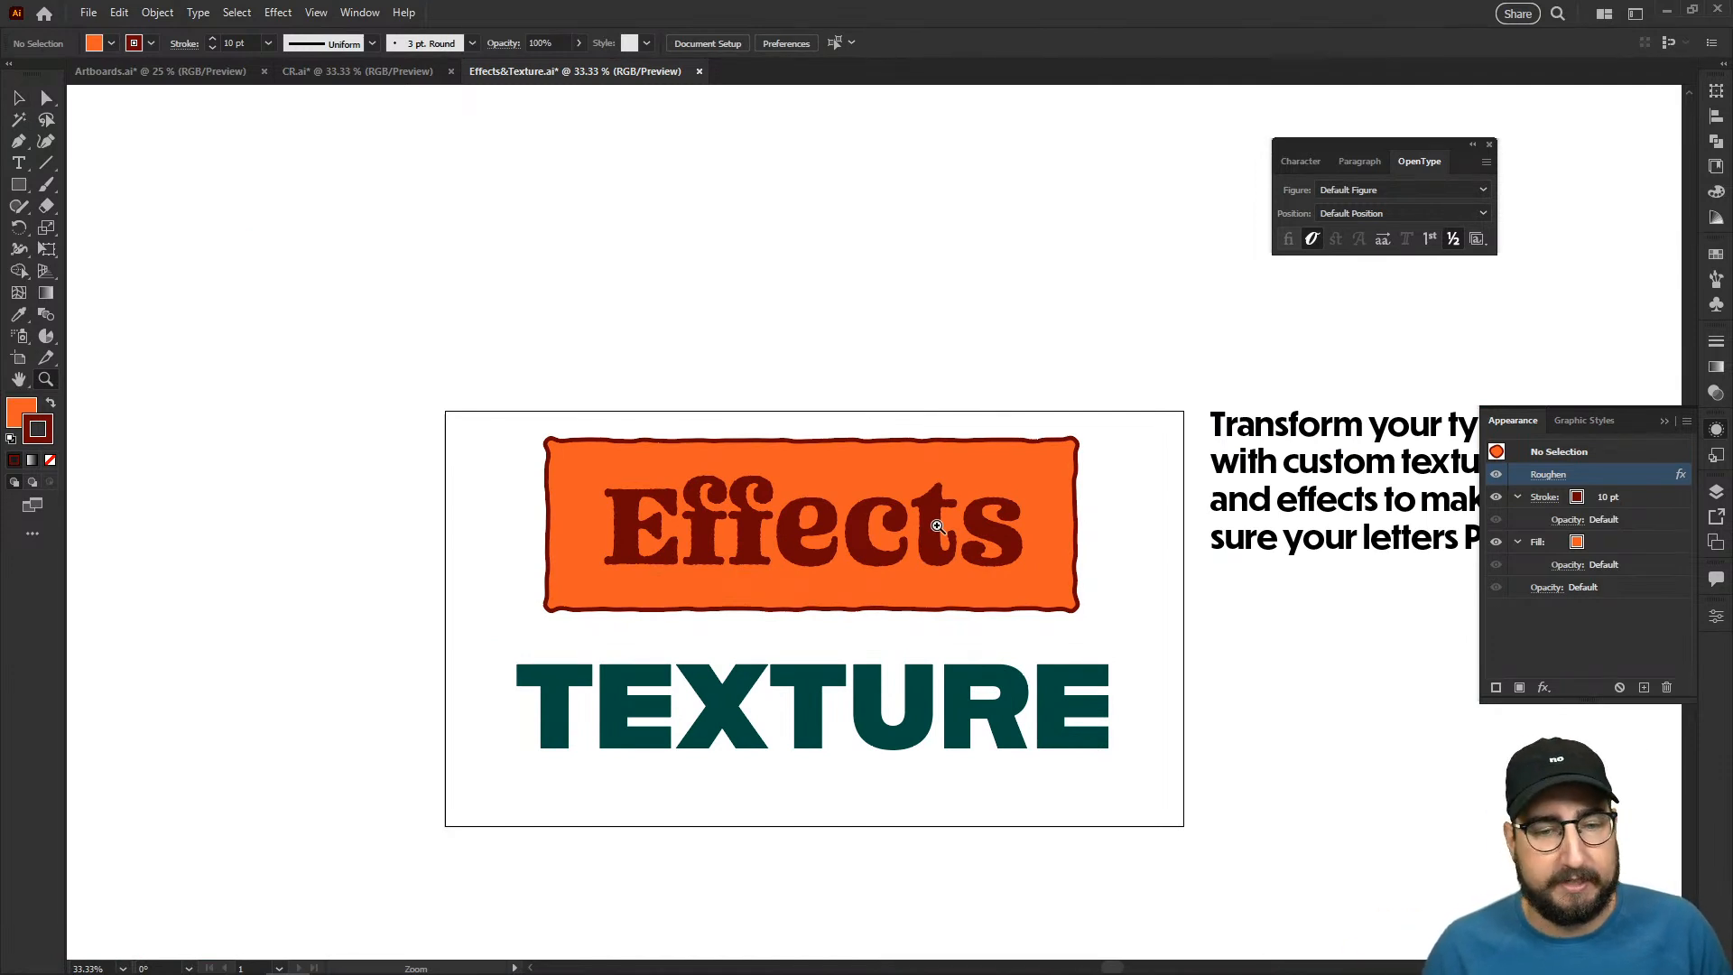
- Replace the "Effects" text on the orange rectangle with "Hi Chat!" and deselect it
{"action": "left_click", "coordinate": [936, 524]}
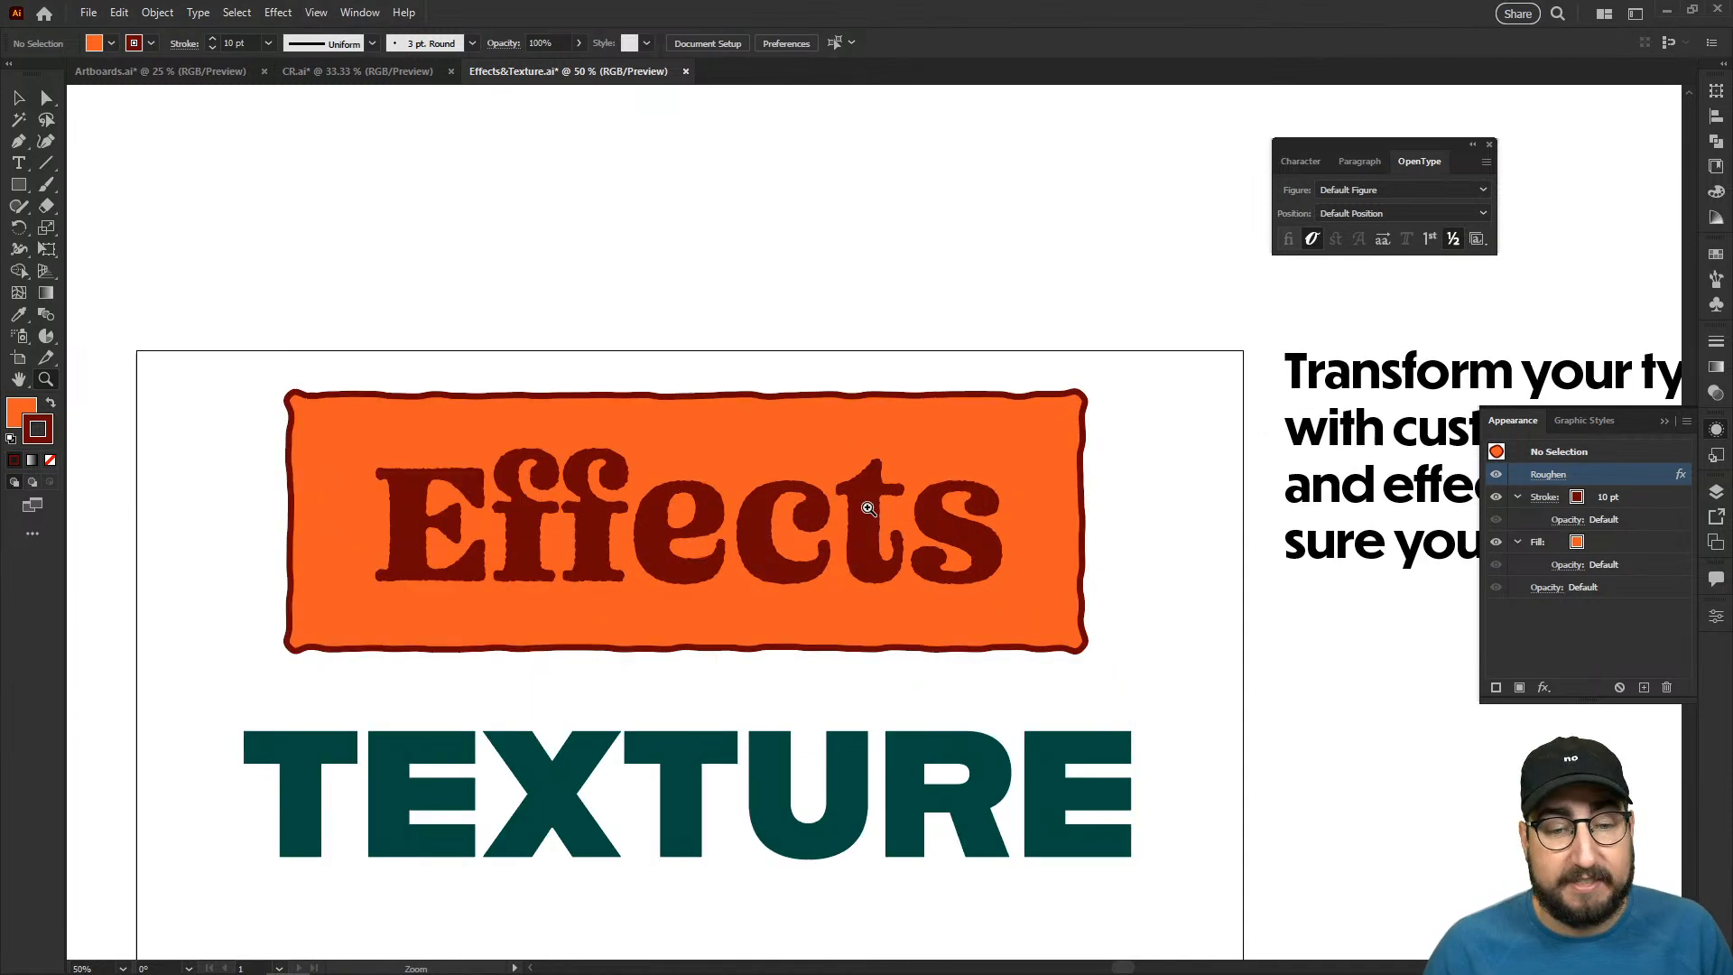
{"action": "left_click", "coordinate": [935, 523]}
{"action": "key", "text": "t"}
{"action": "double_click", "coordinate": [661, 527]}
{"action": "left_click", "coordinate": [695, 388]}
{"action": "type", "text": "Hi Chat!"}
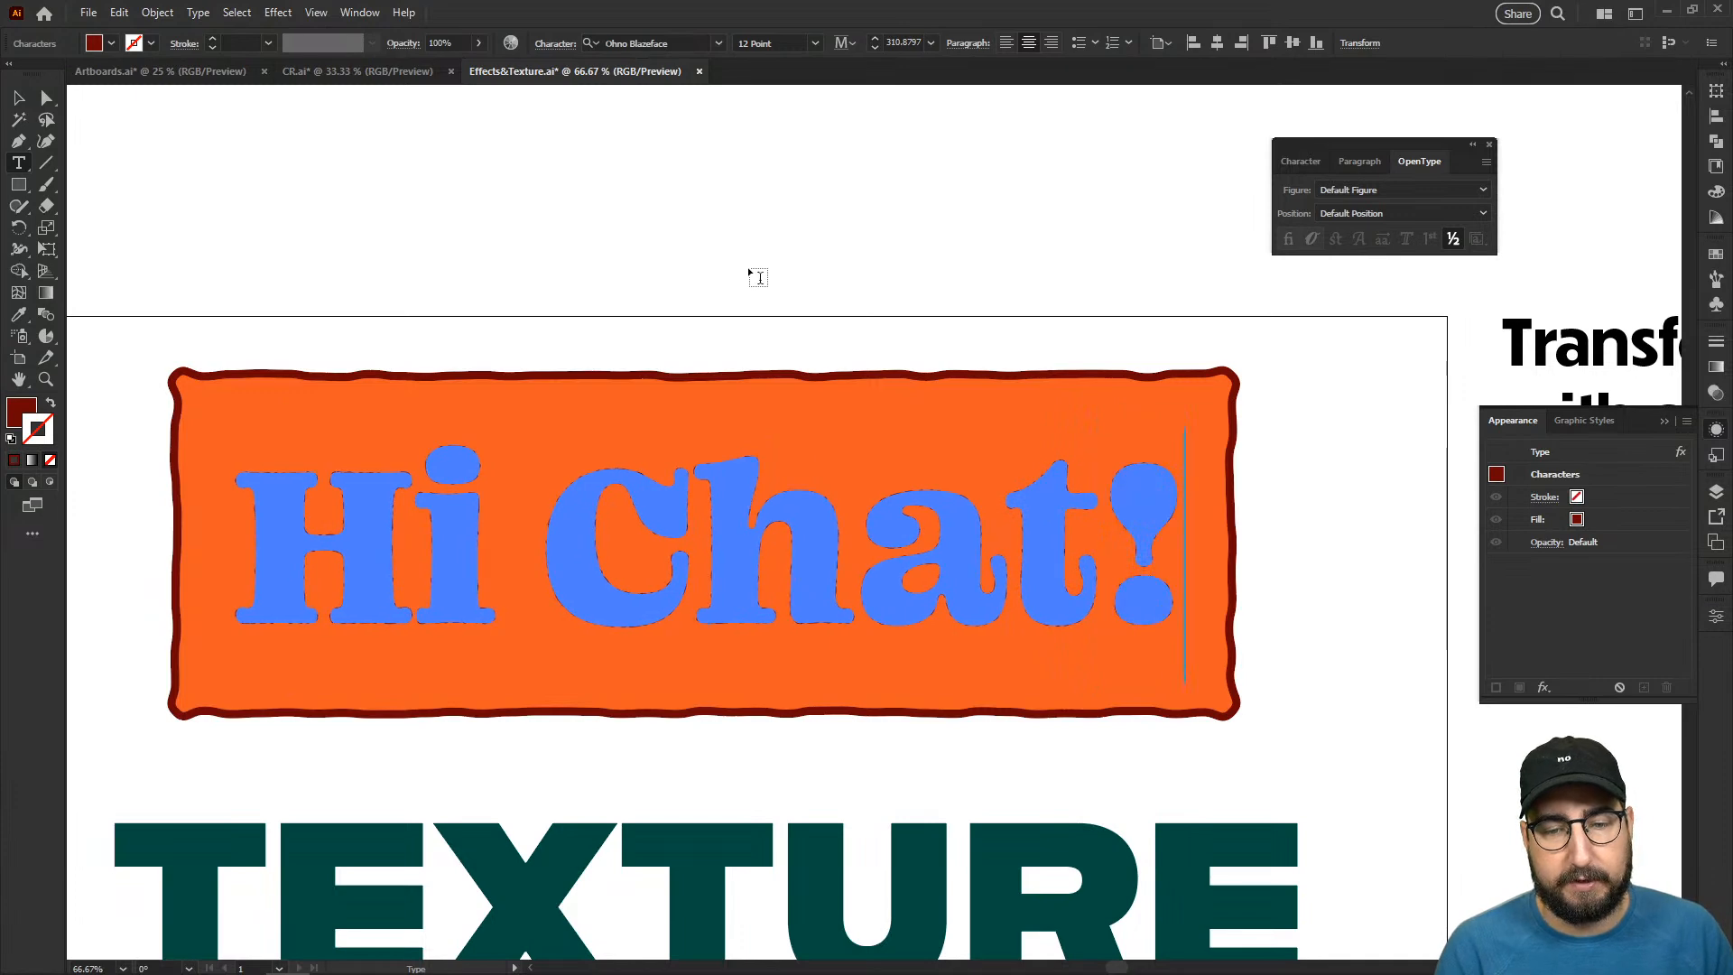
{"action": "left_click", "coordinate": [20, 98]}
{"action": "left_click", "coordinate": [426, 221]}
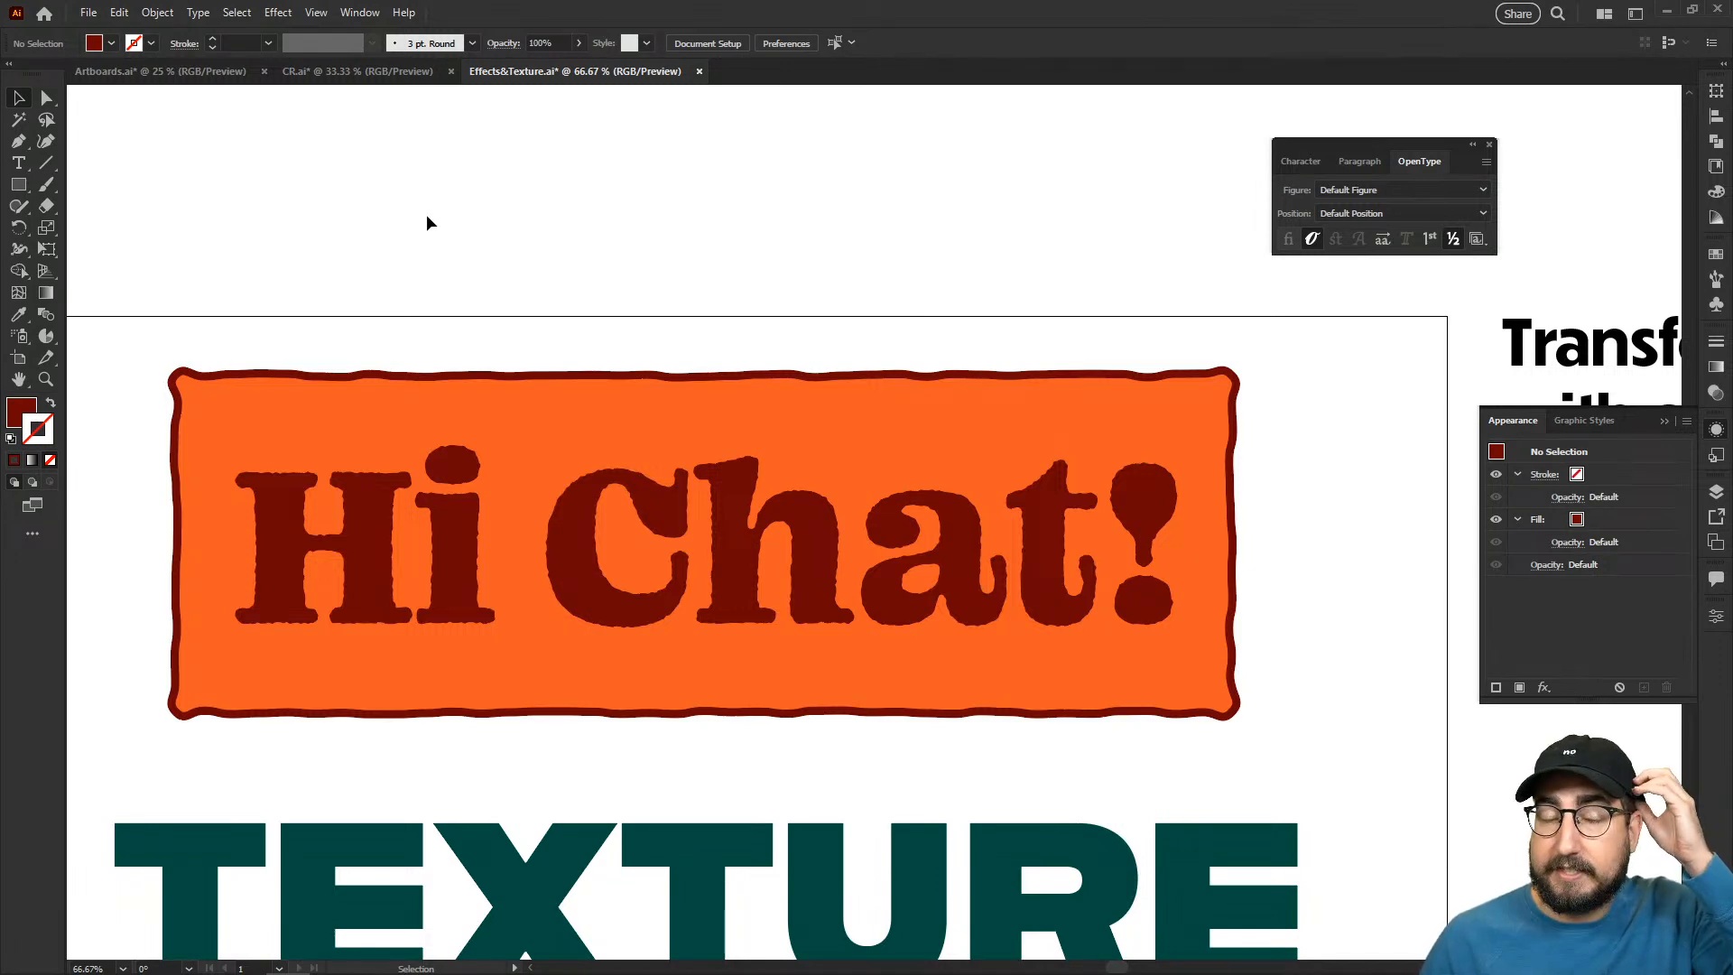
- Save the roughened appearance of the "Hi Chat!" text as a new graphic style
{"action": "left_click", "coordinate": [687, 510]}
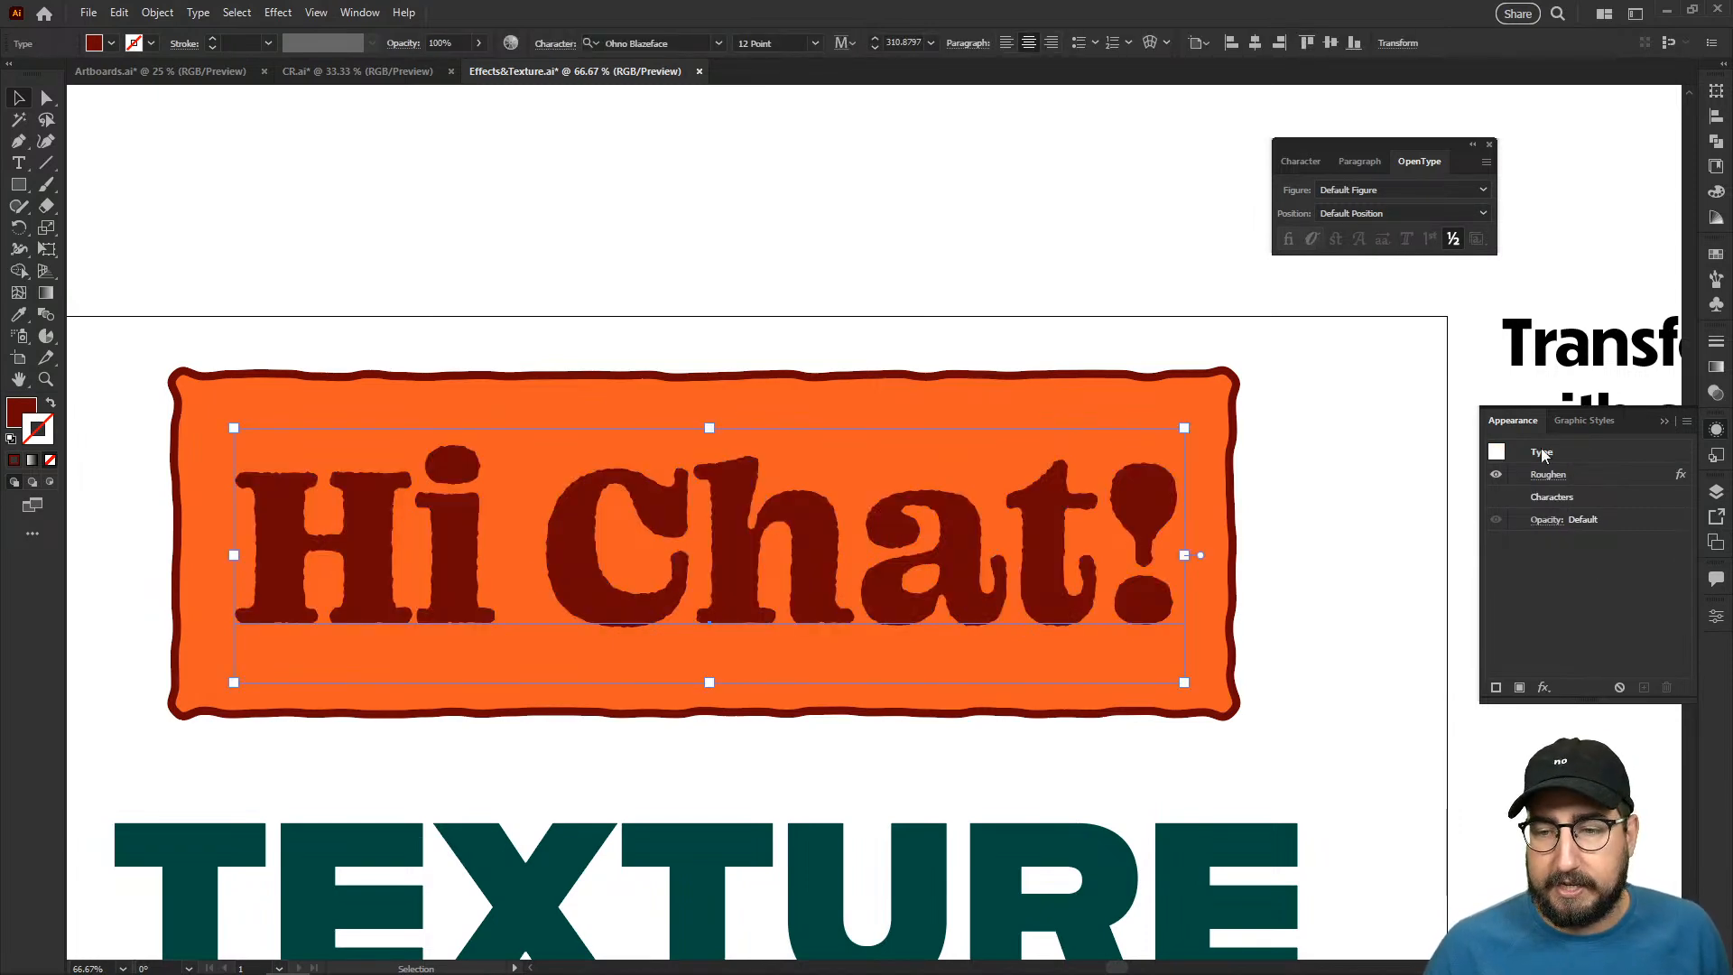
{"action": "left_click", "coordinate": [1718, 459]}
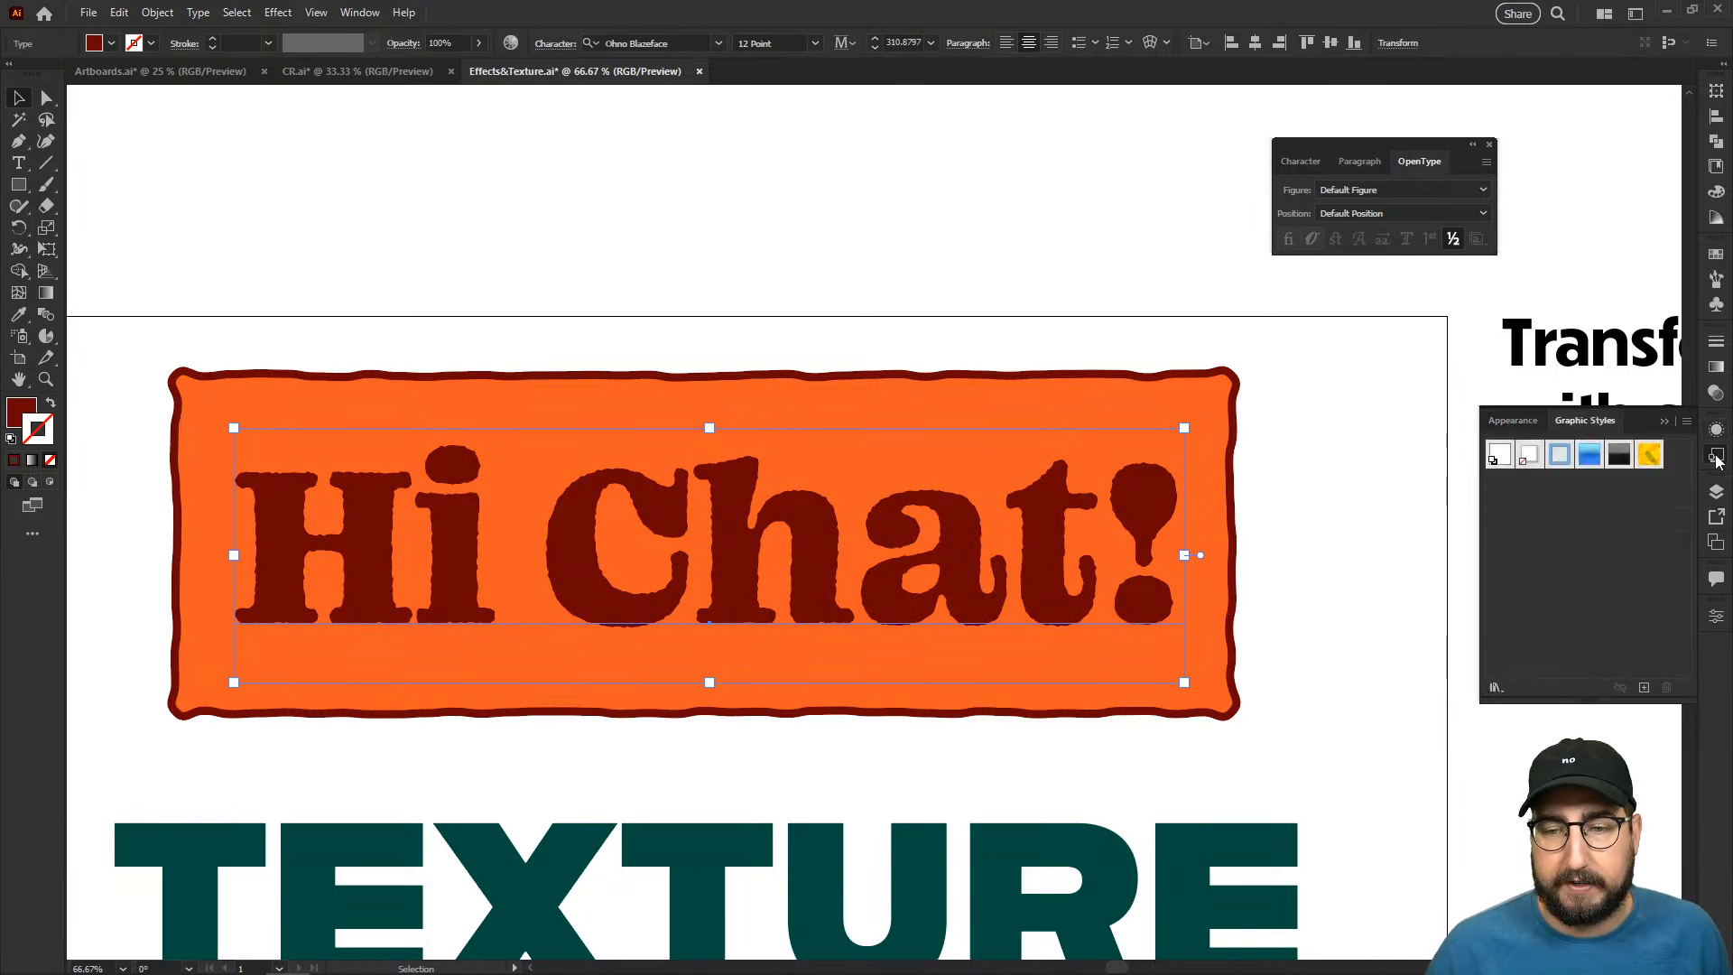
{"action": "left_click", "coordinate": [1645, 686]}
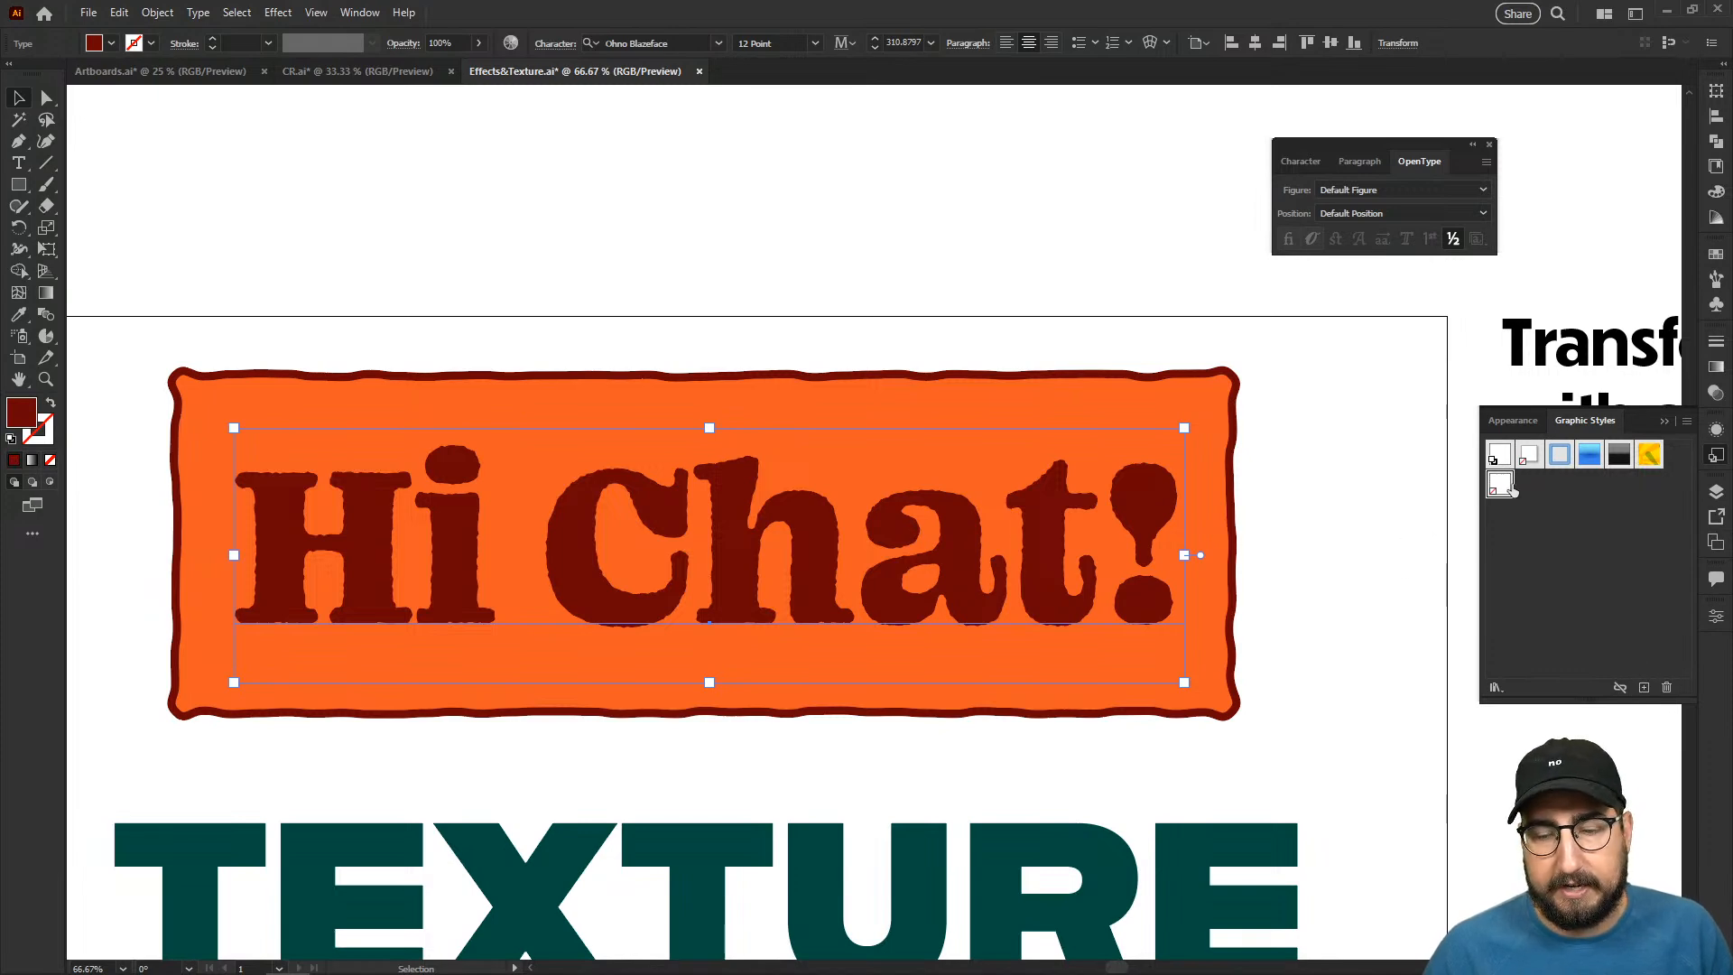
- Apply the newly saved roughened graphic style to the word "TEXTURE" and inspect its edges up close
{"action": "left_click", "coordinate": [638, 838]}
{"action": "key", "text": "space"}
{"action": "left_click_drag", "start_coordinate": [1277, 659], "coordinate": [991, 247]}
{"action": "key", "text": "space"}
{"action": "left_click_drag", "start_coordinate": [513, 503], "coordinate": [905, 478]}
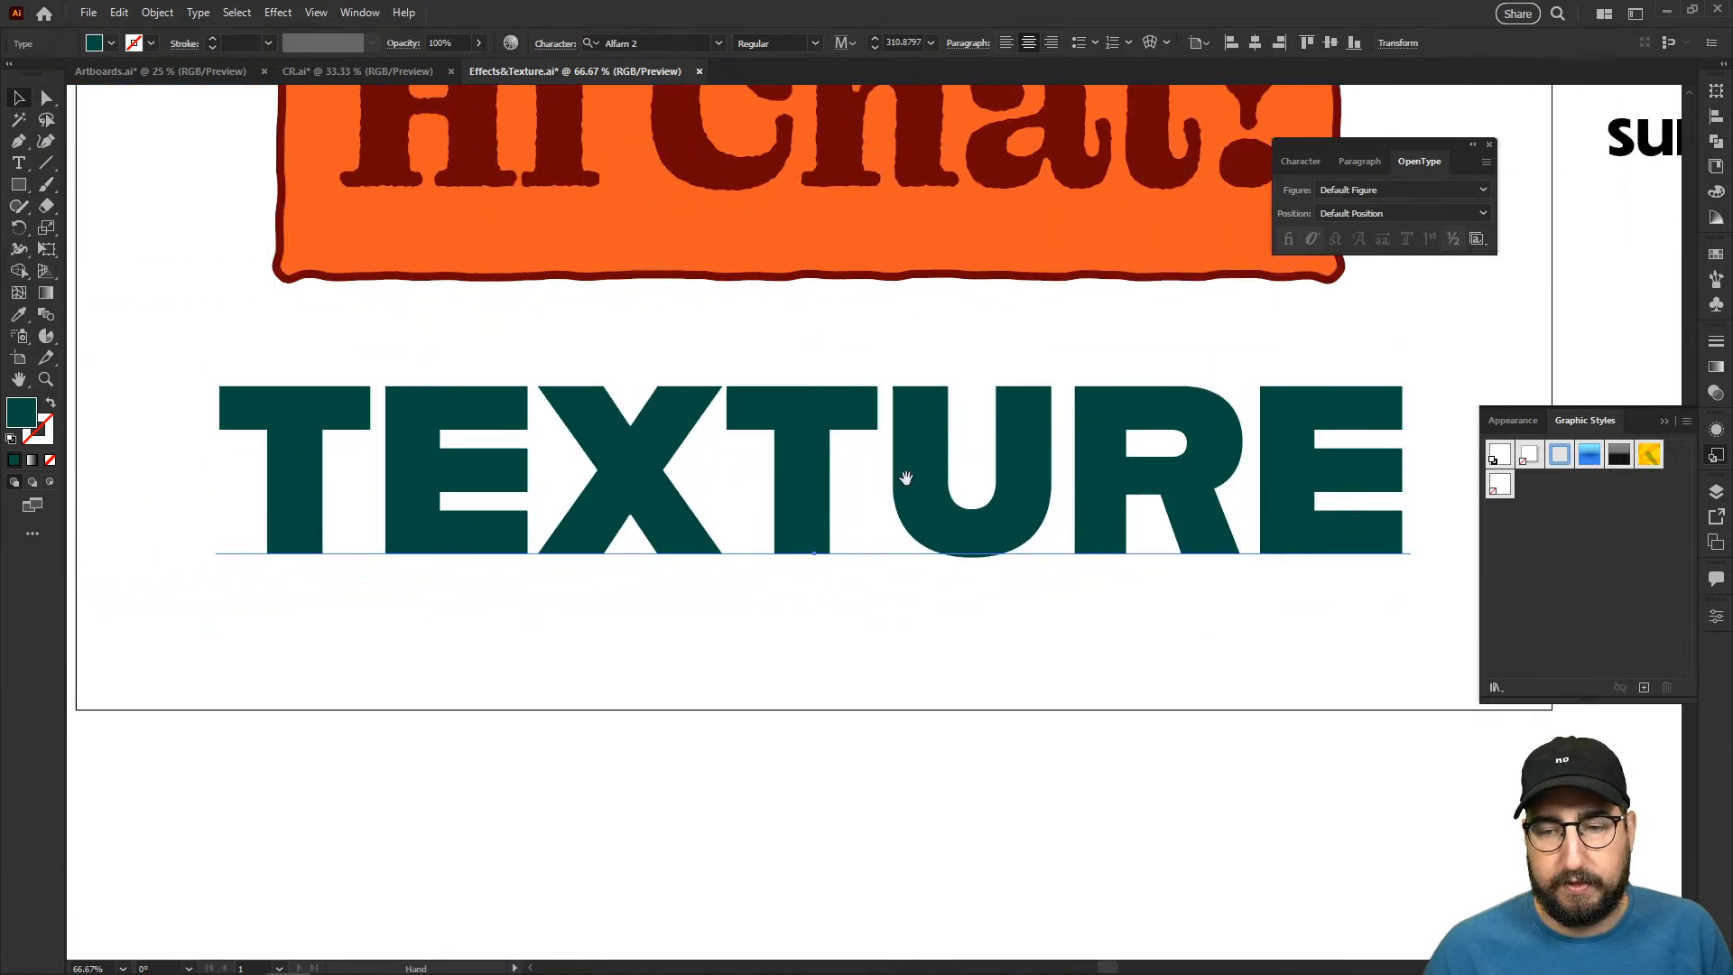
{"action": "left_click", "coordinate": [1501, 486]}
{"action": "key", "text": "z"}
{"action": "left_click", "coordinate": [921, 452]}
{"action": "left_click", "coordinate": [946, 451]}
{"action": "left_click", "coordinate": [948, 453]}
{"action": "key", "text": "space"}
{"action": "left_click_drag", "start_coordinate": [1176, 635], "coordinate": [523, 428]}
{"action": "left_click", "coordinate": [751, 386], "text": "alt"}
{"action": "left_click", "coordinate": [750, 386], "text": "alt"}
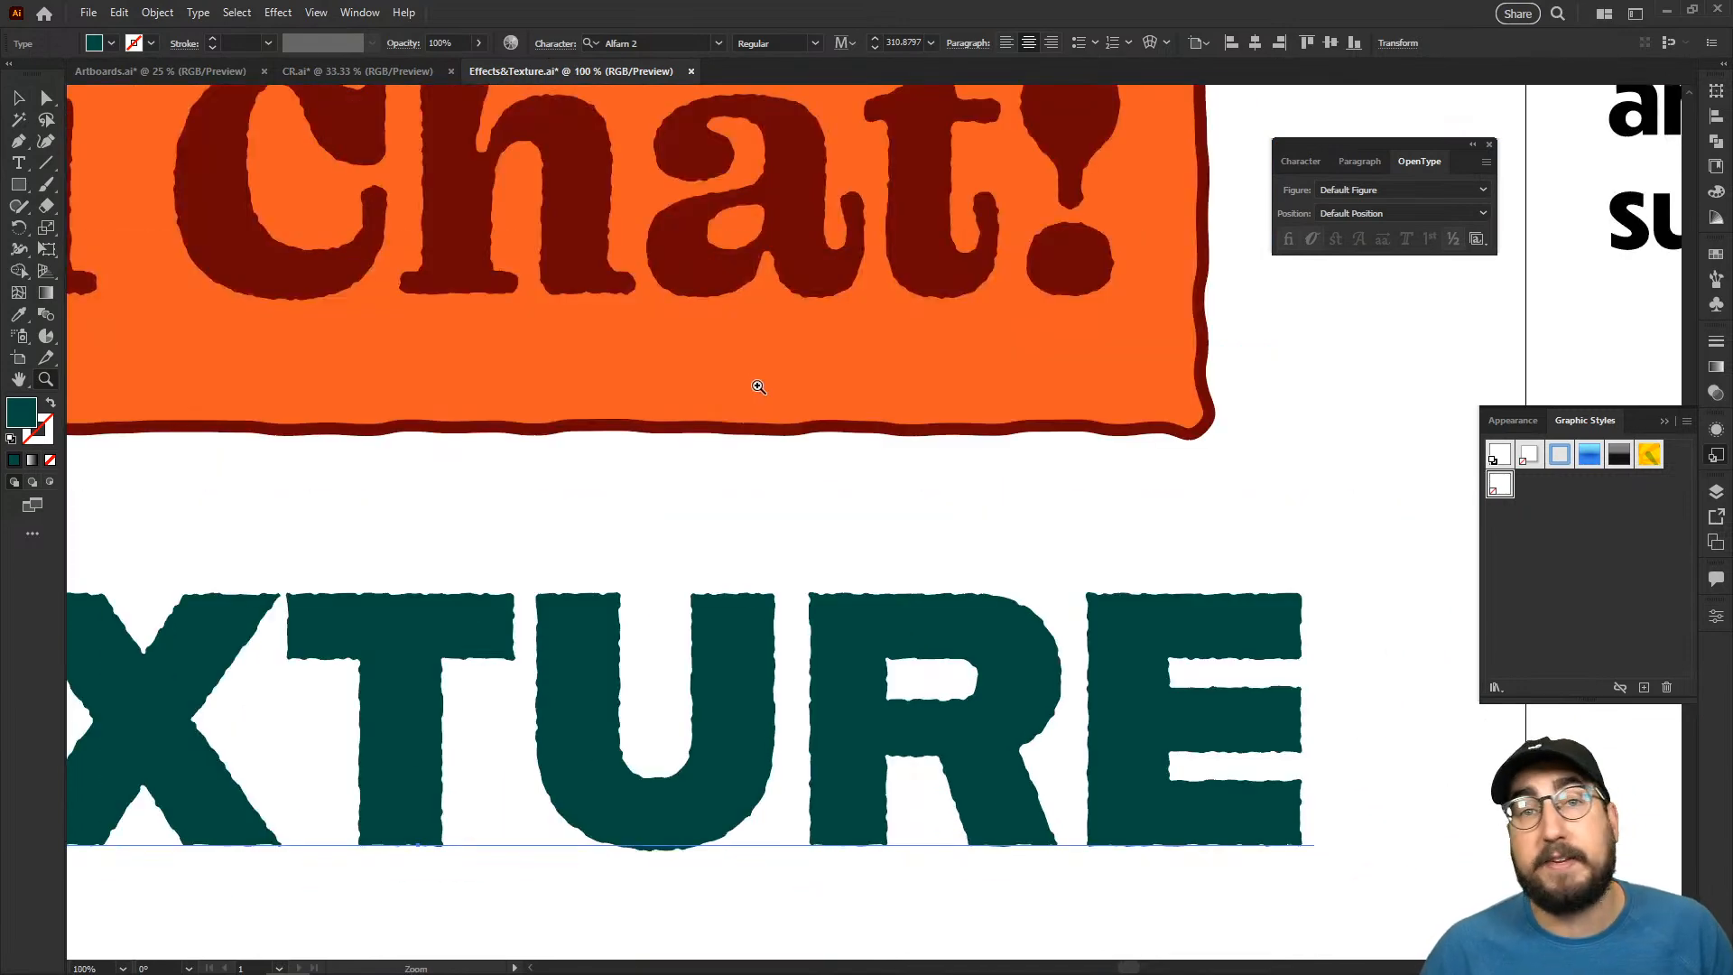
{"action": "left_click", "coordinate": [1047, 383], "text": "alt"}
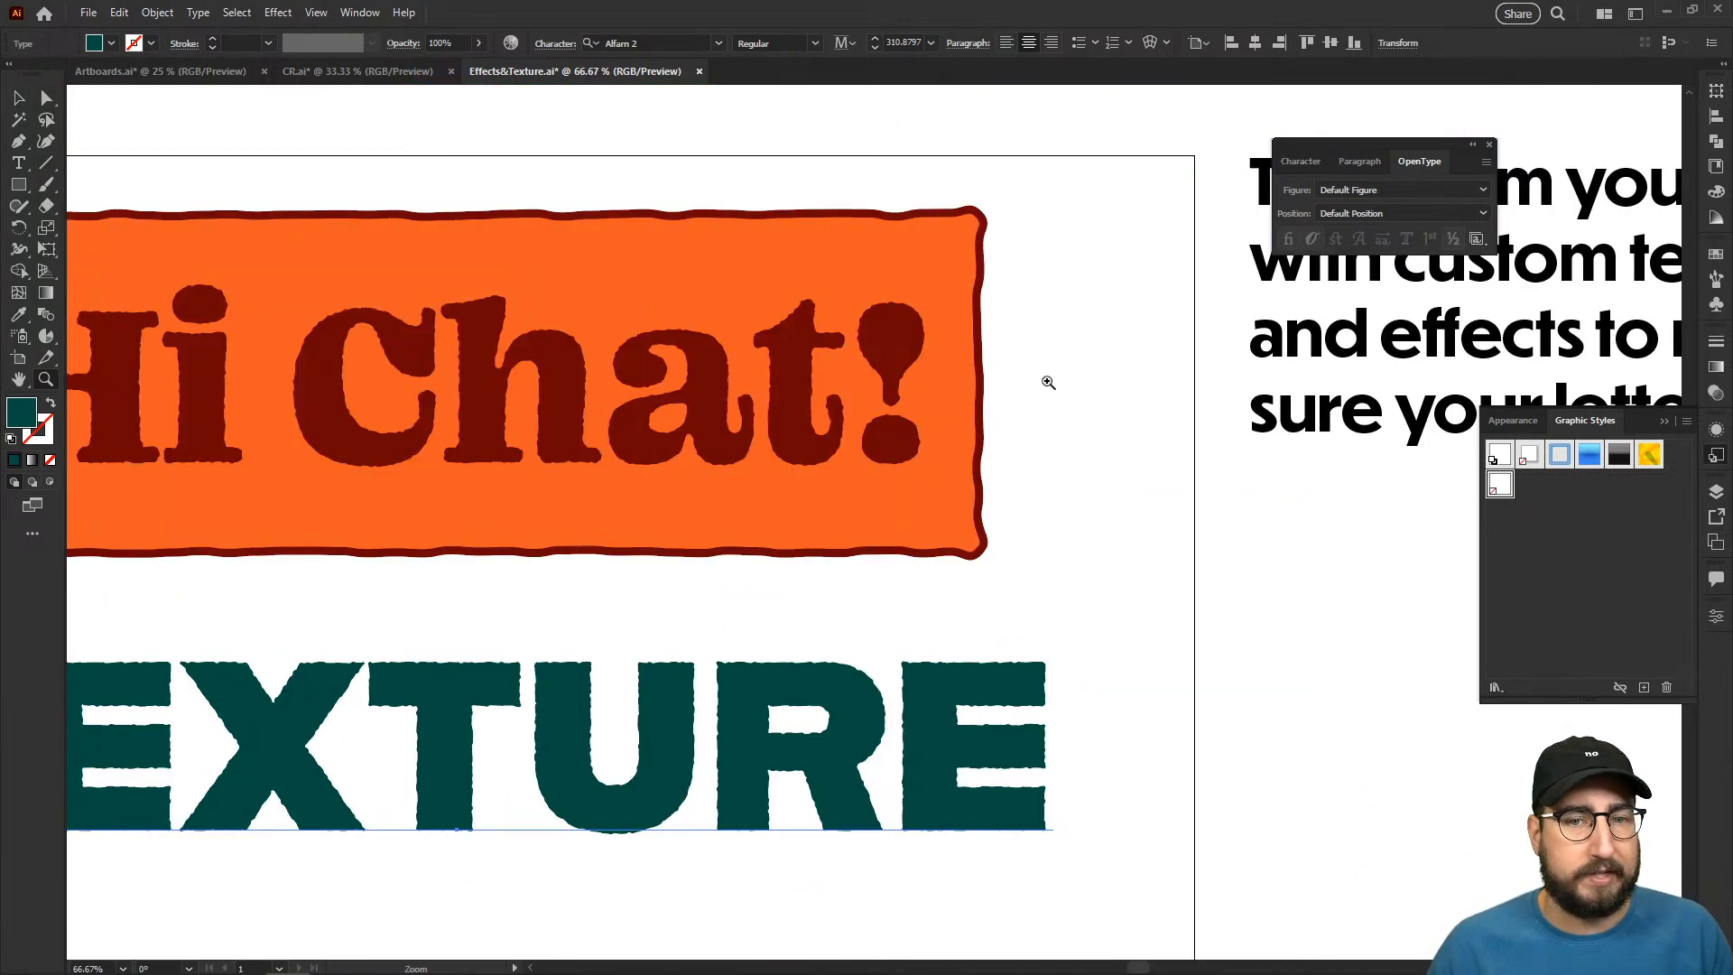
- Try the saved roughened graphic style on the paragraph beside the artboard, and undo it
{"action": "key", "text": "space"}
{"action": "left_click_drag", "start_coordinate": [1053, 468], "coordinate": [755, 495]}
{"action": "key", "text": "v"}
{"action": "left_click", "coordinate": [1056, 287]}
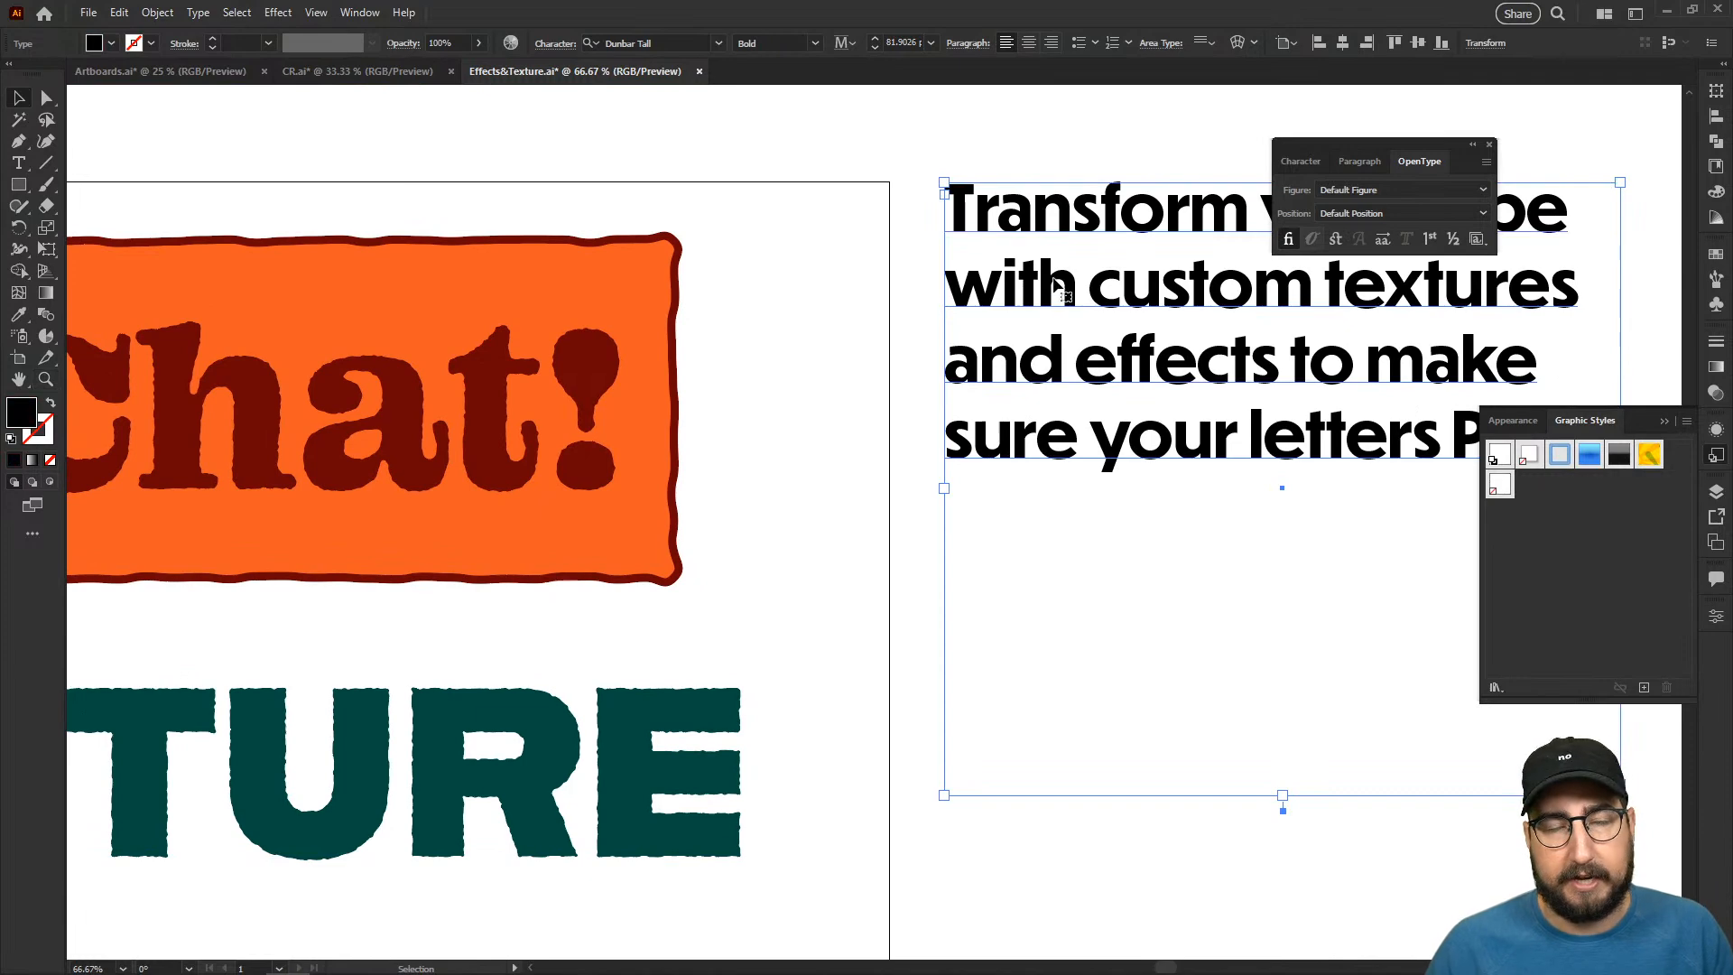
{"action": "left_click", "coordinate": [1499, 487]}
{"action": "left_click", "coordinate": [729, 455]}
{"action": "key", "text": "space"}
{"action": "left_click_drag", "start_coordinate": [1079, 670], "coordinate": [712, 598]}
{"action": "key", "text": "z"}
{"action": "left_click_drag", "start_coordinate": [910, 337], "coordinate": [975, 418]}
{"action": "key", "text": "ctrl+z"}
{"action": "key", "text": "ctrl+z"}
{"action": "left_click", "coordinate": [871, 562], "text": "alt"}
{"action": "left_click", "coordinate": [871, 564], "text": "alt"}
{"action": "left_click", "coordinate": [871, 564], "text": "alt"}
{"action": "key", "text": "space"}
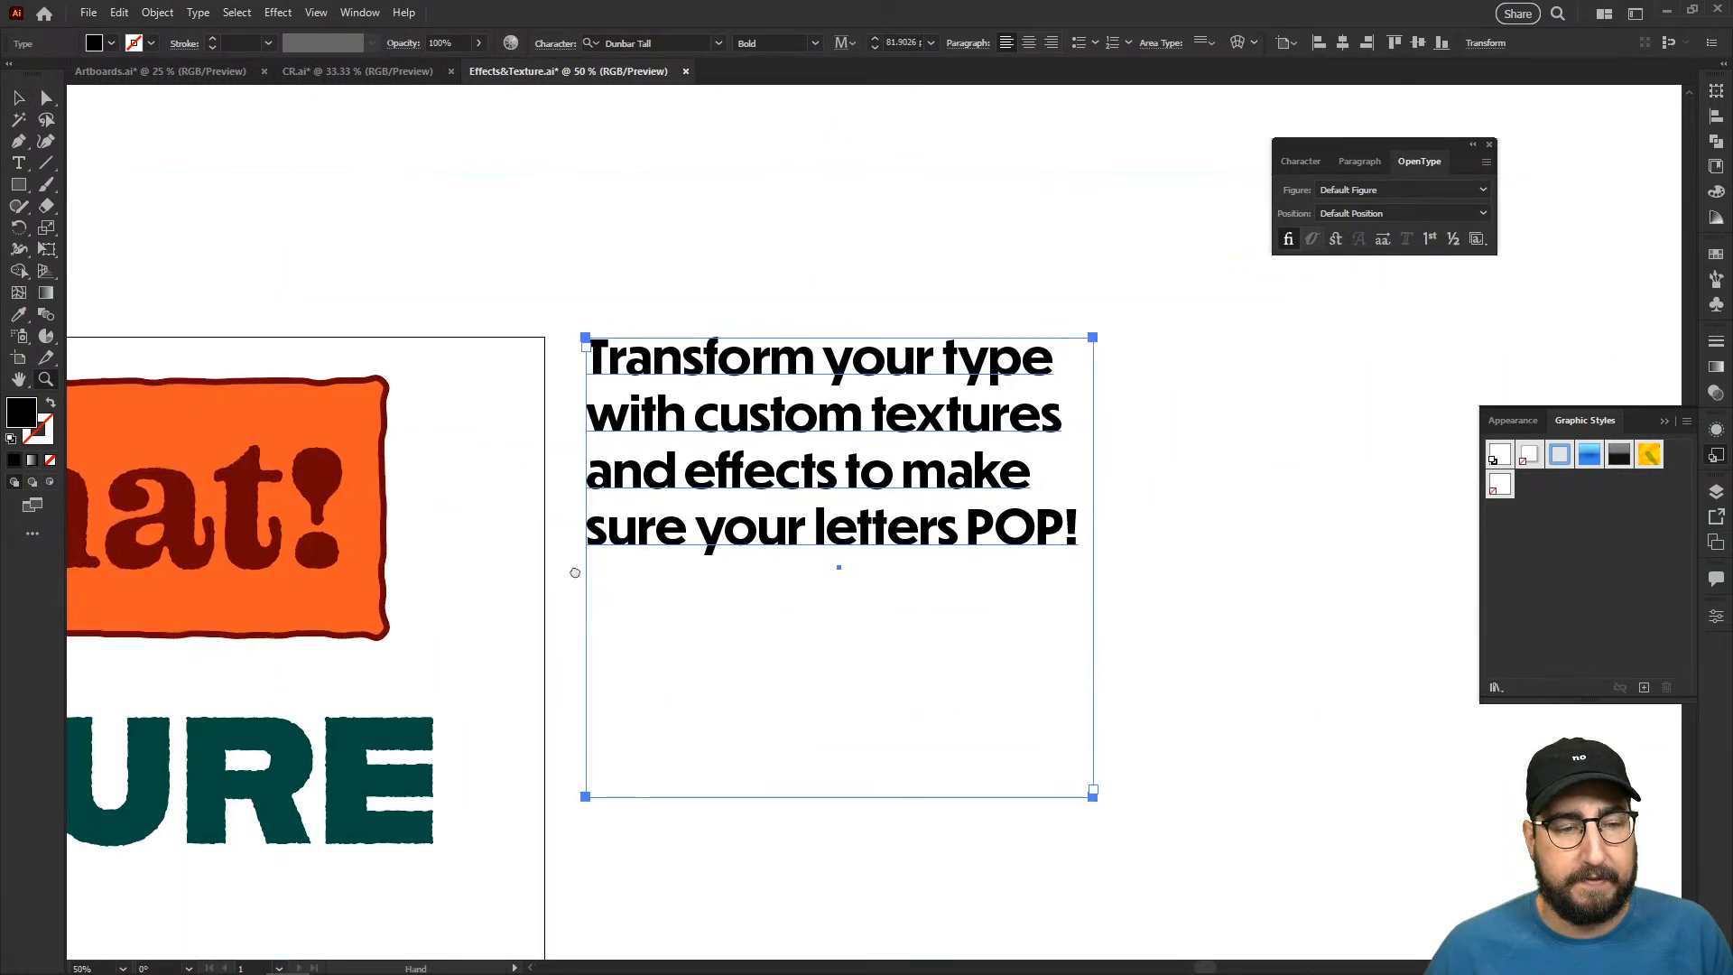
{"action": "left_click_drag", "start_coordinate": [546, 585], "coordinate": [990, 472]}
- Delete the Roughen effect from the appearance of the "TEXTURE" text
{"action": "key", "text": "v"}
{"action": "left_click", "coordinate": [638, 408]}
{"action": "left_click", "coordinate": [643, 636]}
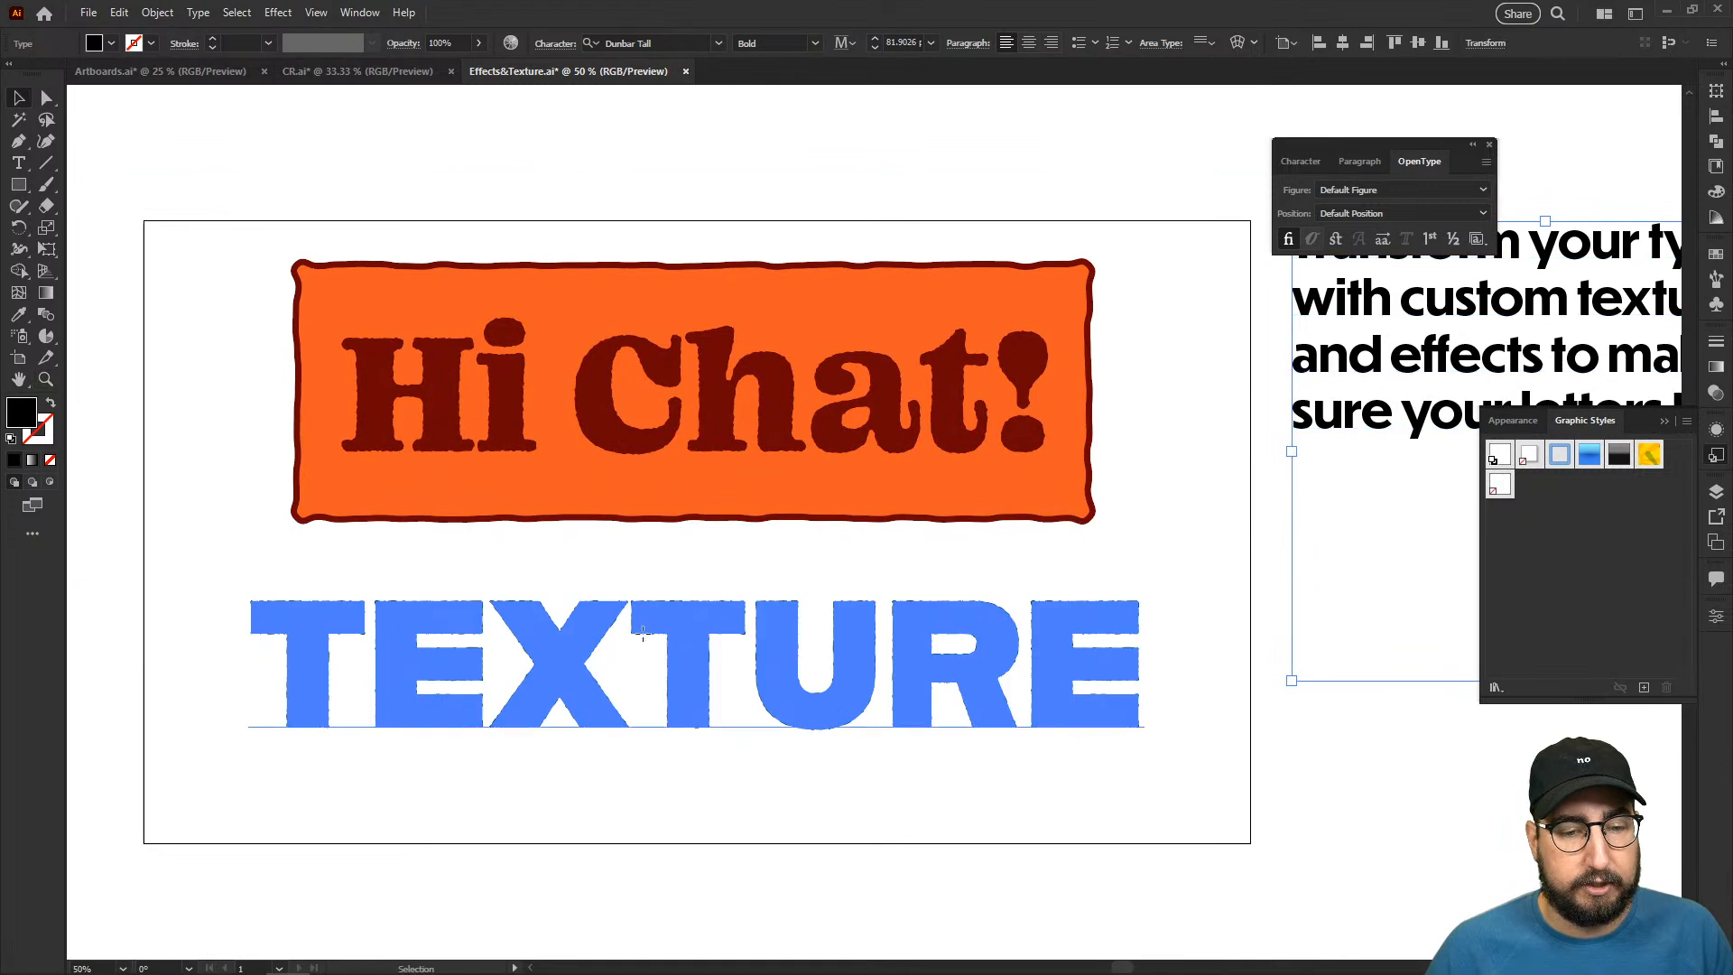
{"action": "left_click", "coordinate": [1201, 673]}
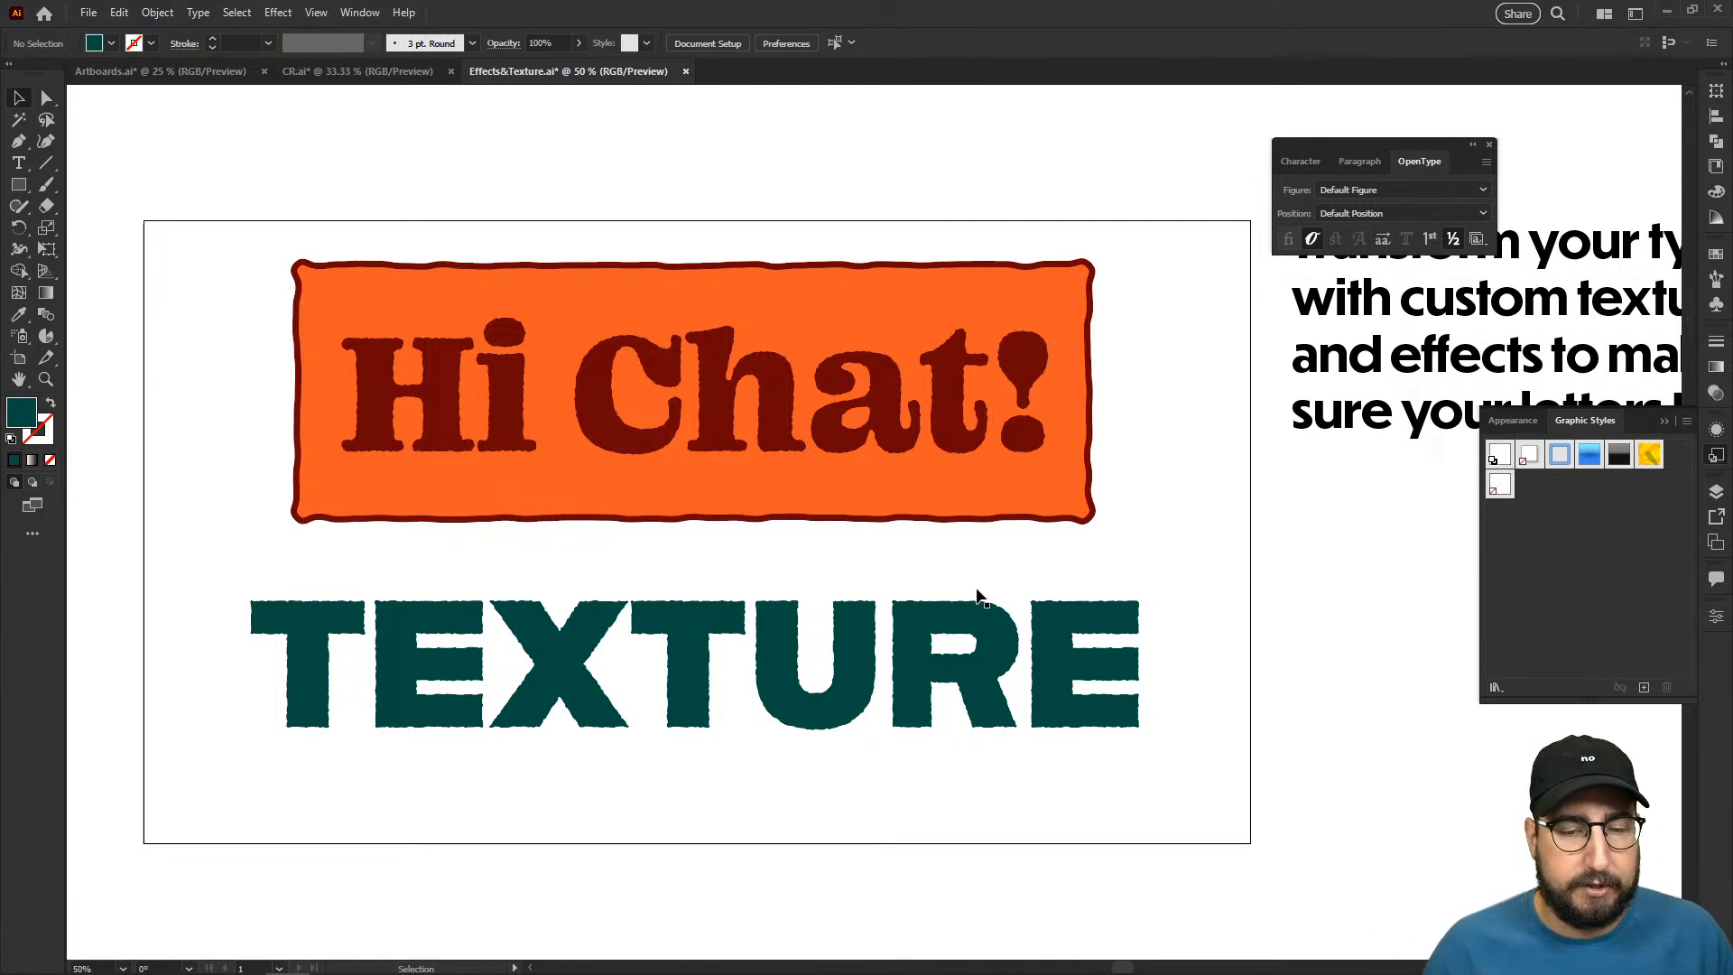
{"action": "double_click", "coordinate": [876, 670]}
{"action": "key", "text": "Escape"}
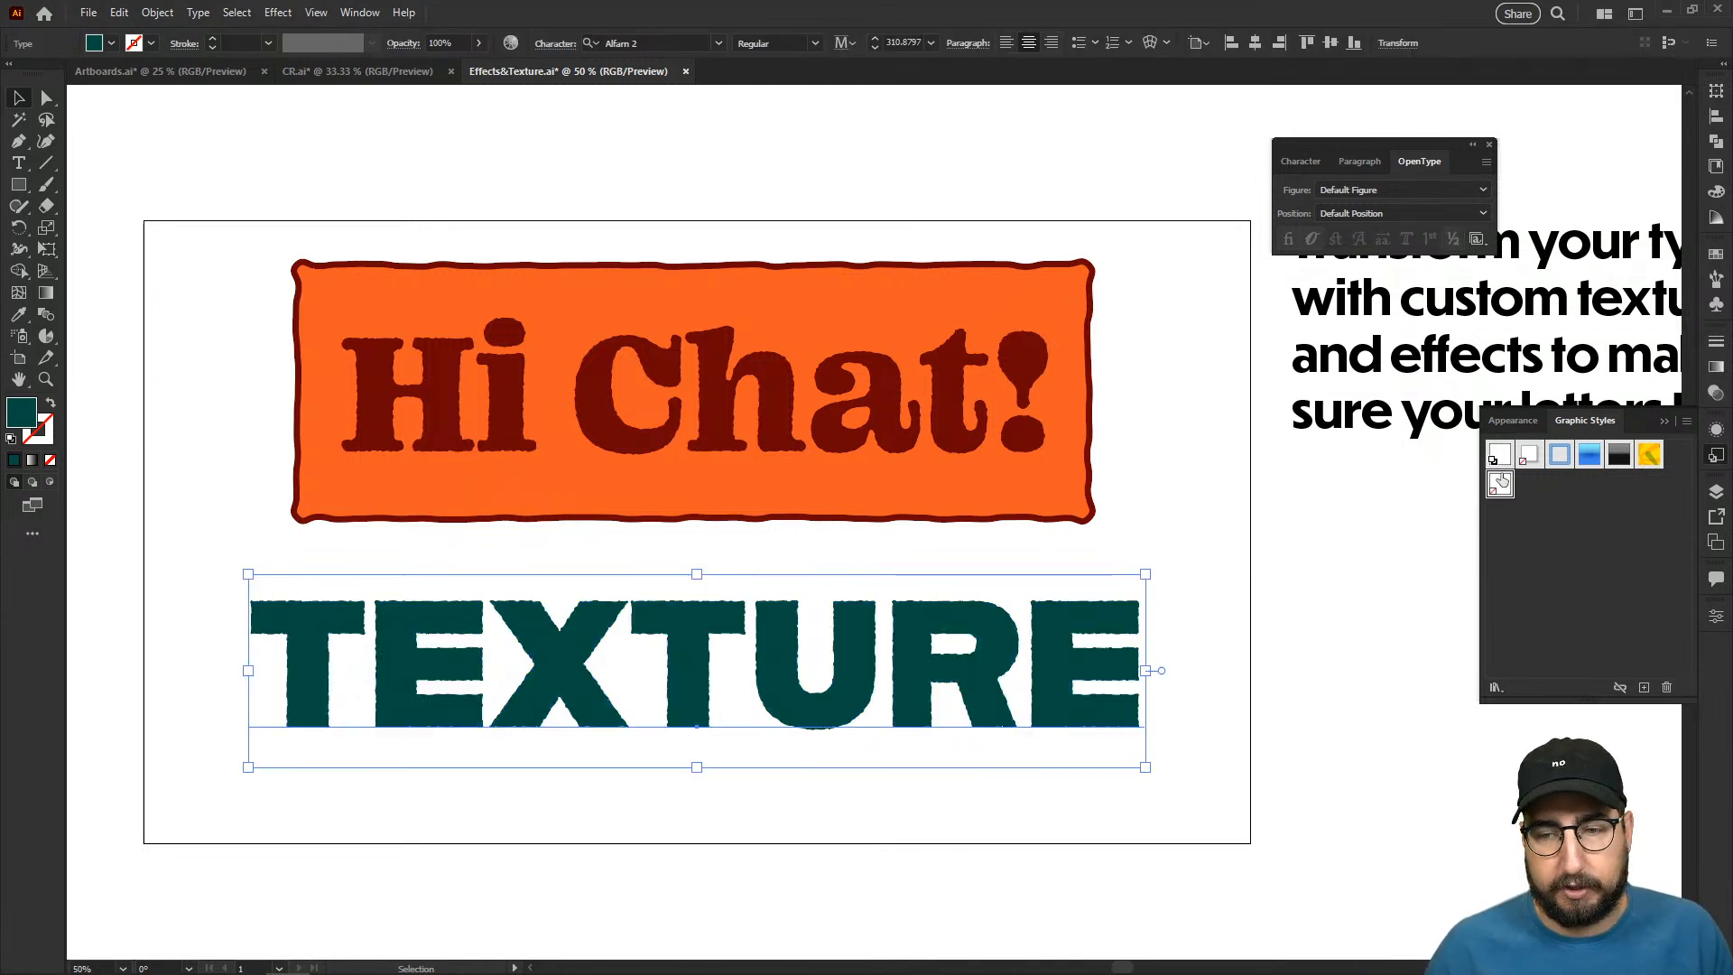
{"action": "left_click", "coordinate": [1718, 433]}
{"action": "left_click", "coordinate": [1596, 474]}
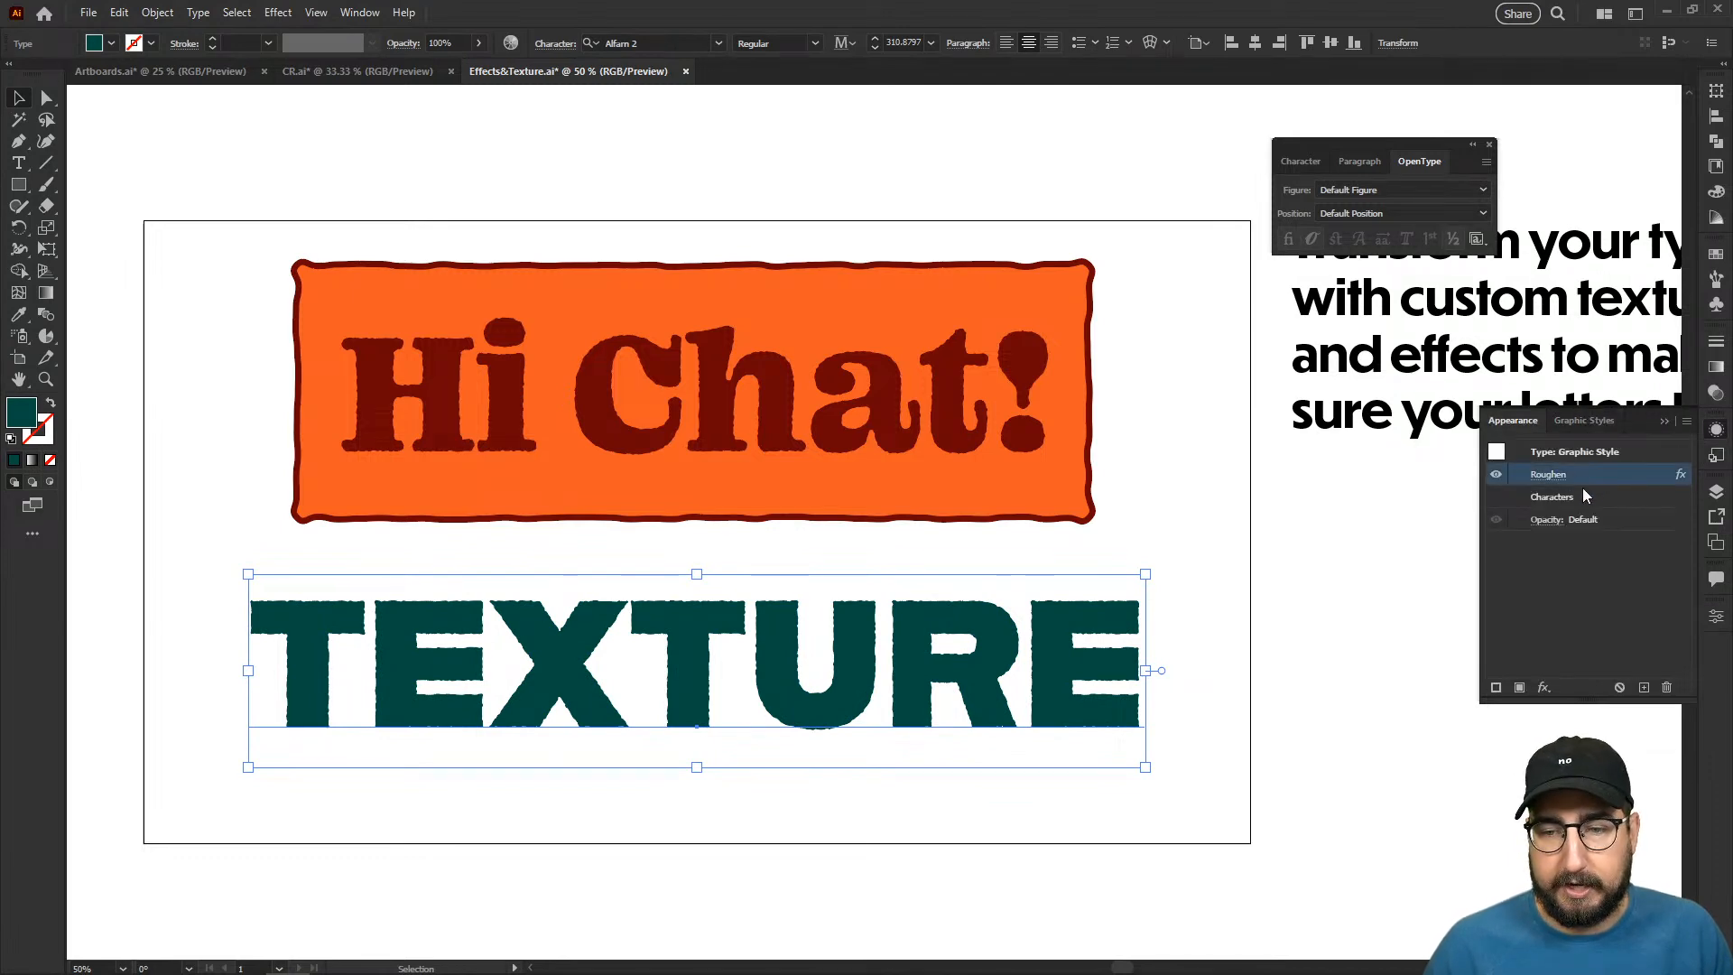
{"action": "left_click", "coordinate": [1667, 687]}
{"action": "left_click", "coordinate": [1300, 641]}
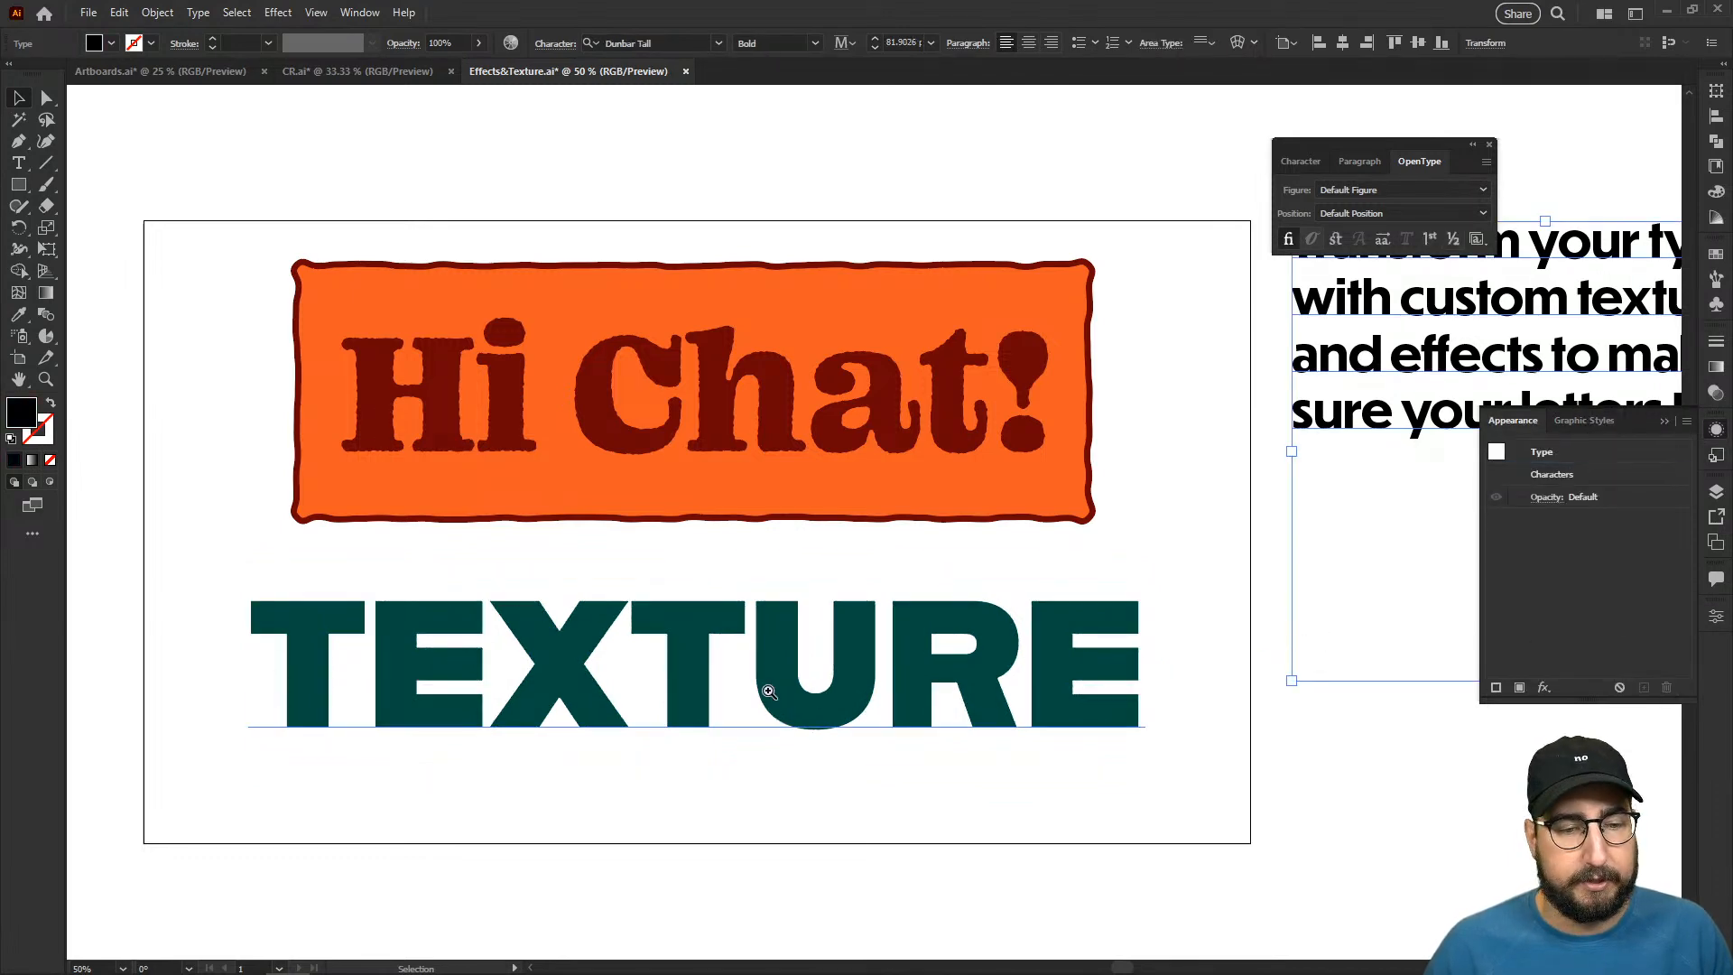
{"action": "key", "text": "z"}
{"action": "left_click", "coordinate": [769, 690]}
{"action": "left_click_drag", "start_coordinate": [792, 658], "coordinate": [767, 680]}
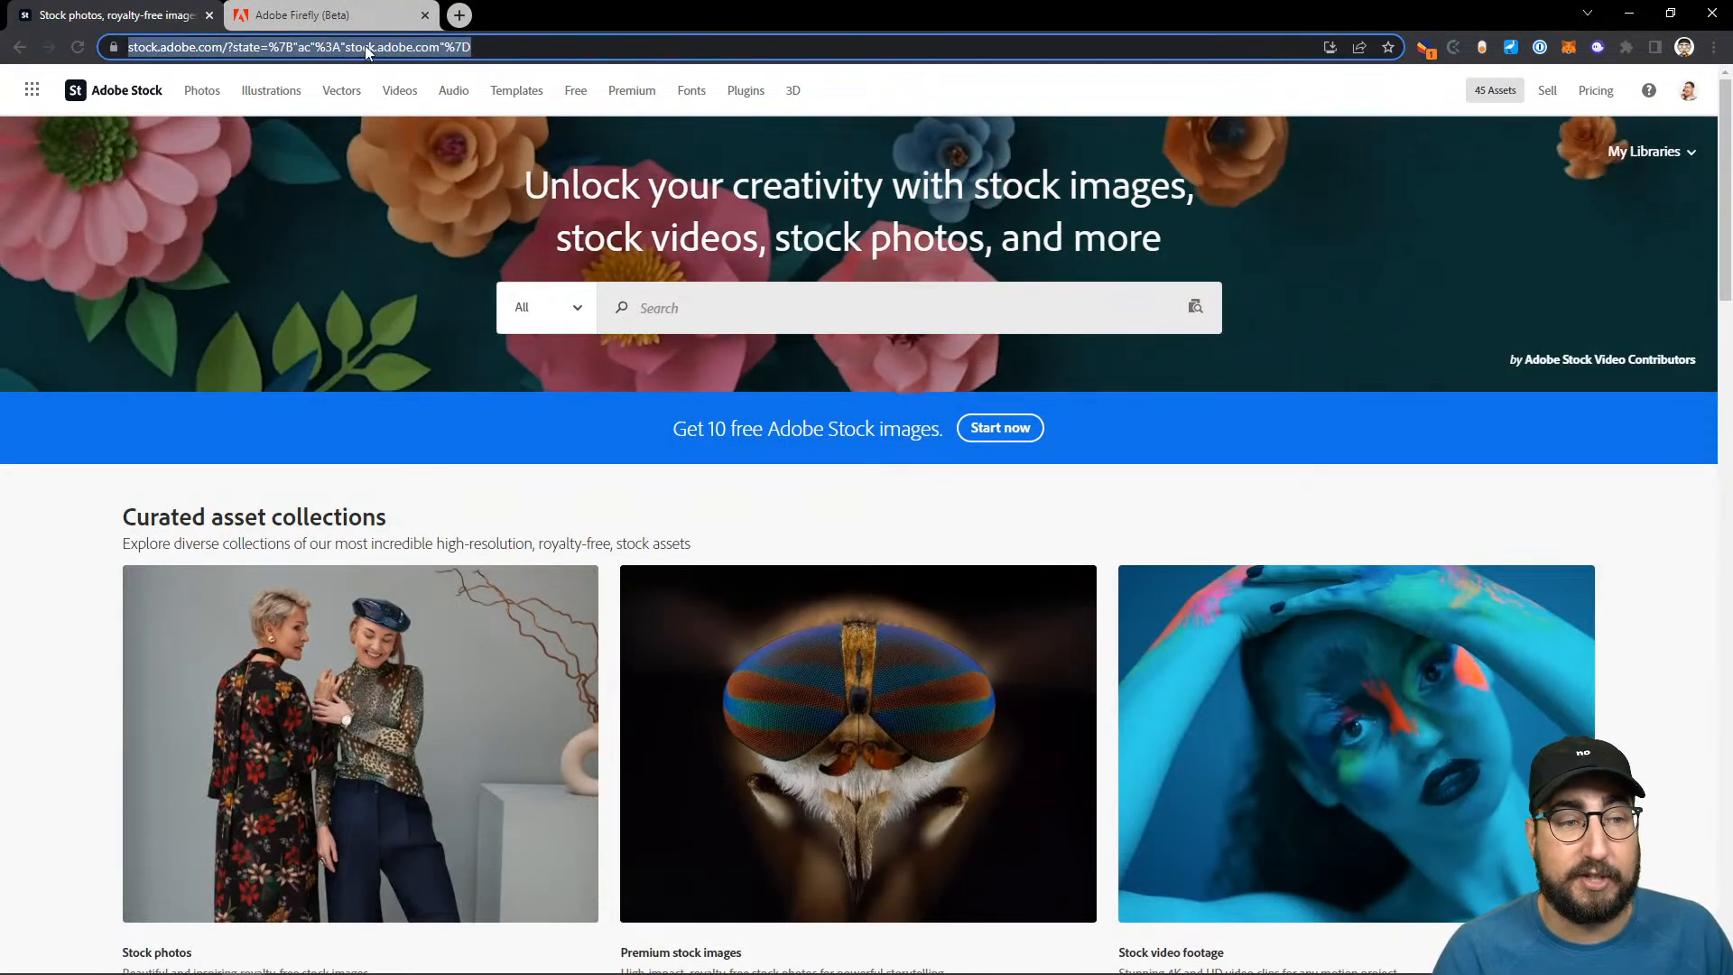
- Open the free Adobe Stock collection at stock.adobe.com/free in the browser and search it for "rough texture"
{"action": "type", "text": "stock"}
{"action": "key", "text": "Right"}
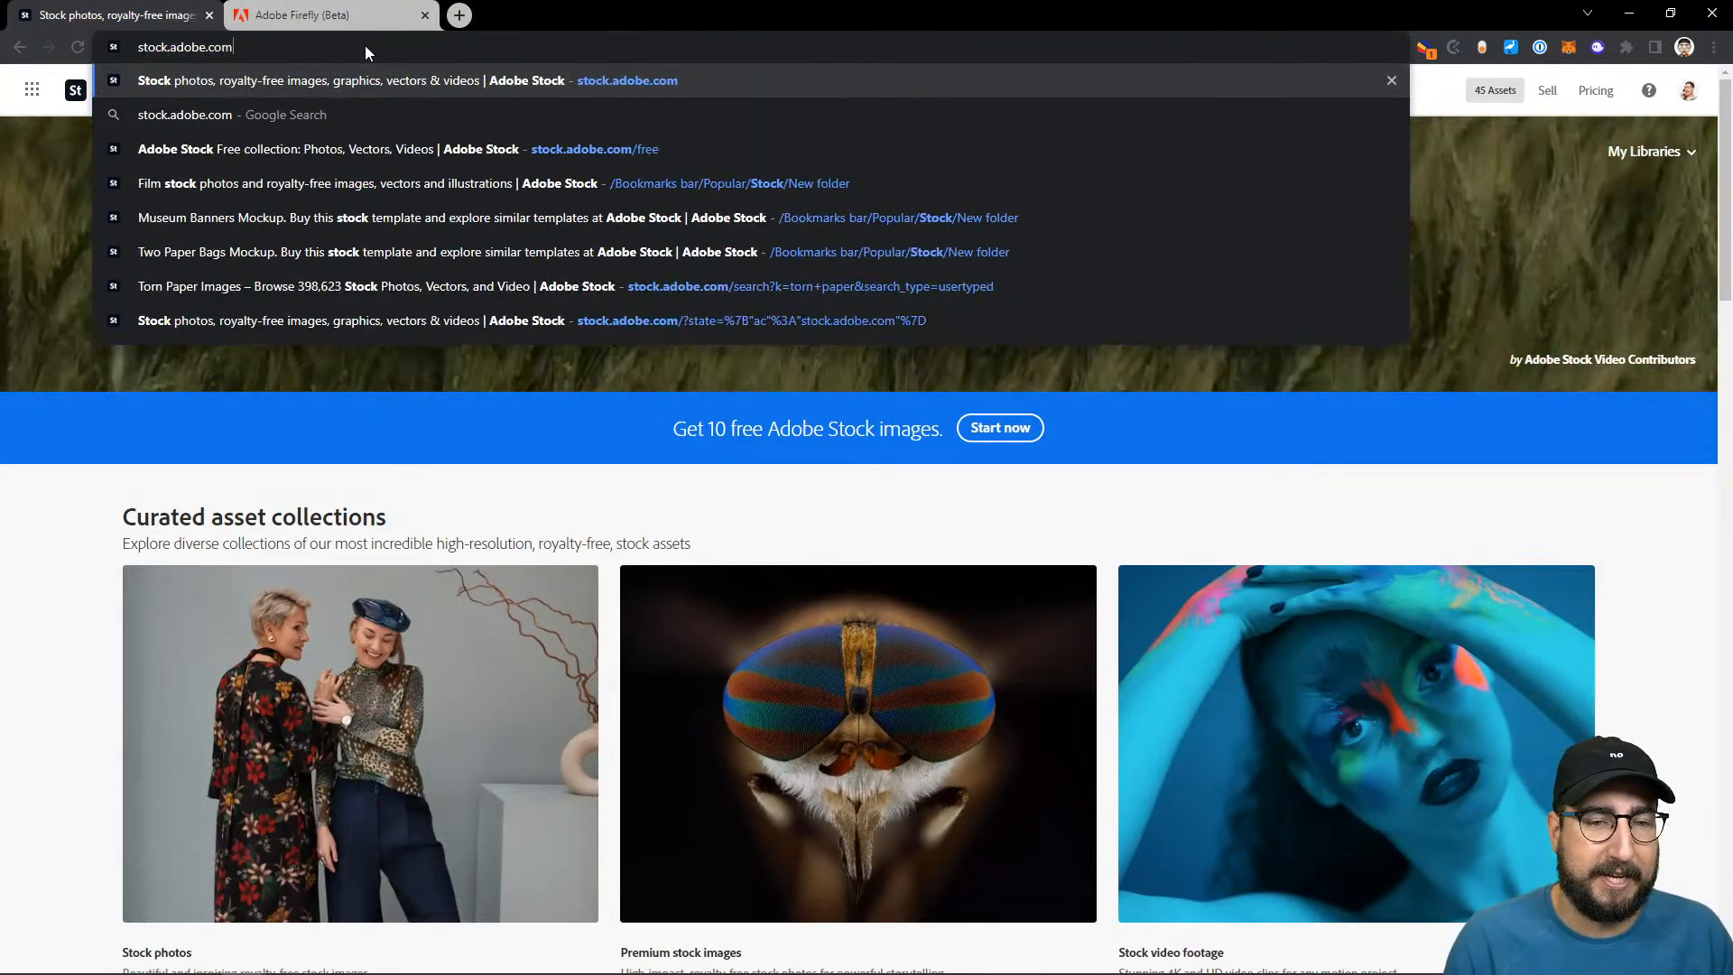
{"action": "left_click", "coordinate": [345, 155]}
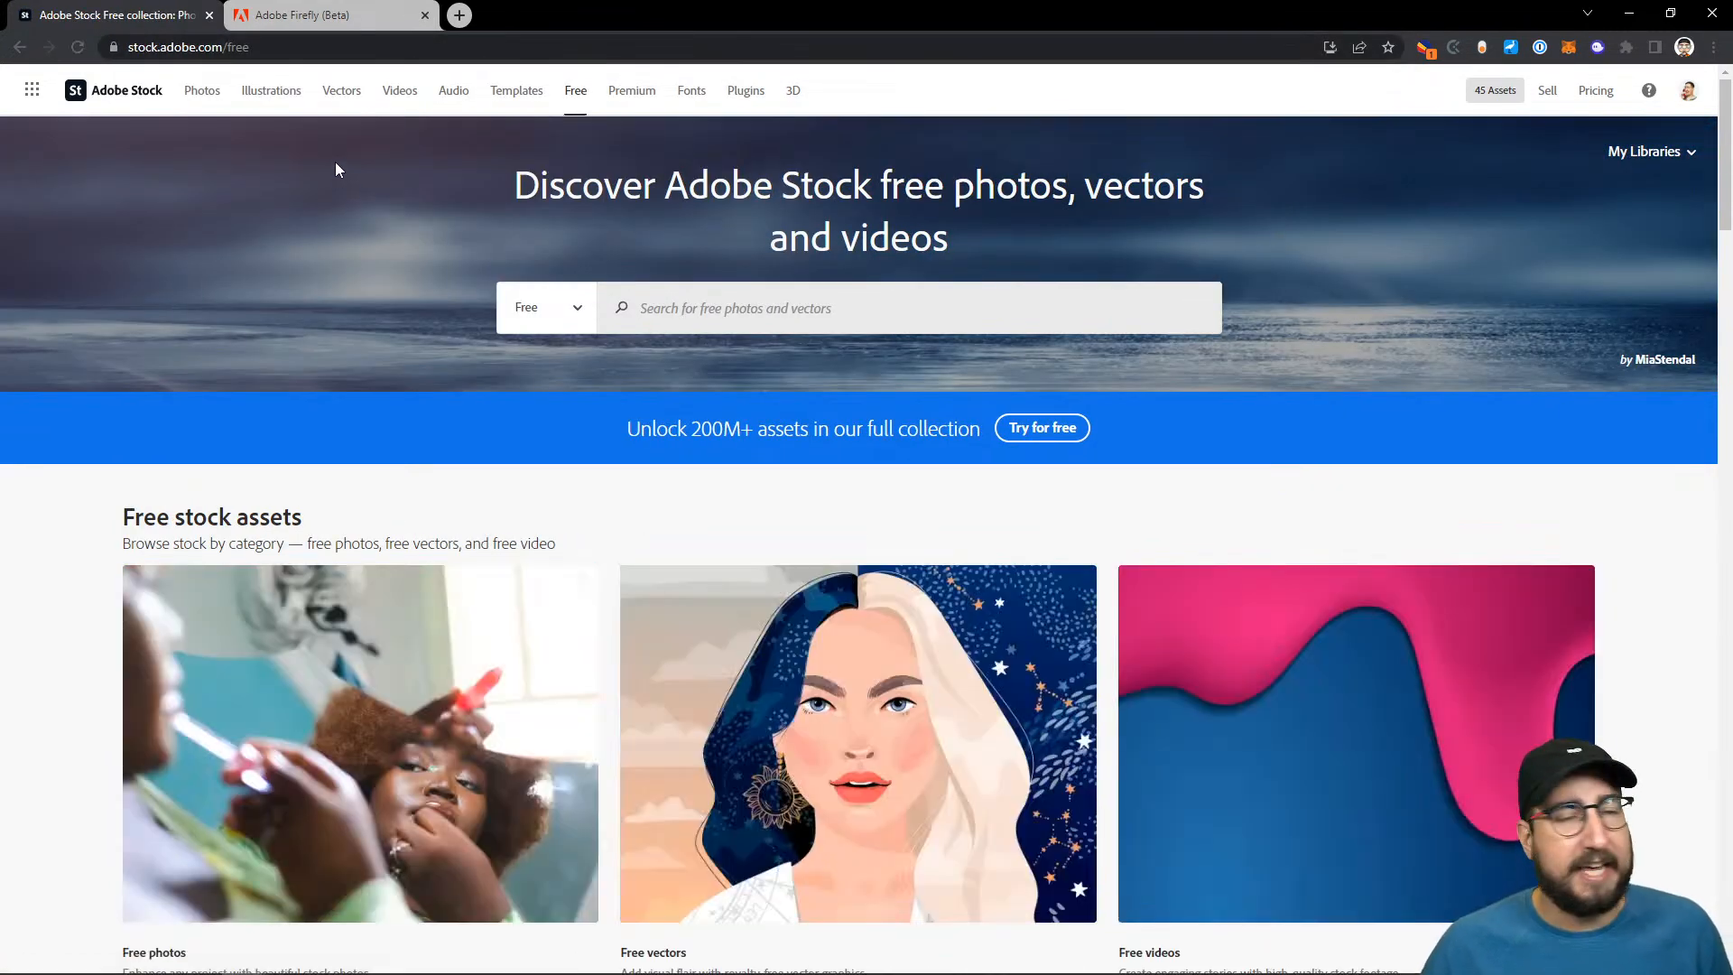
{"action": "left_click", "coordinate": [642, 309]}
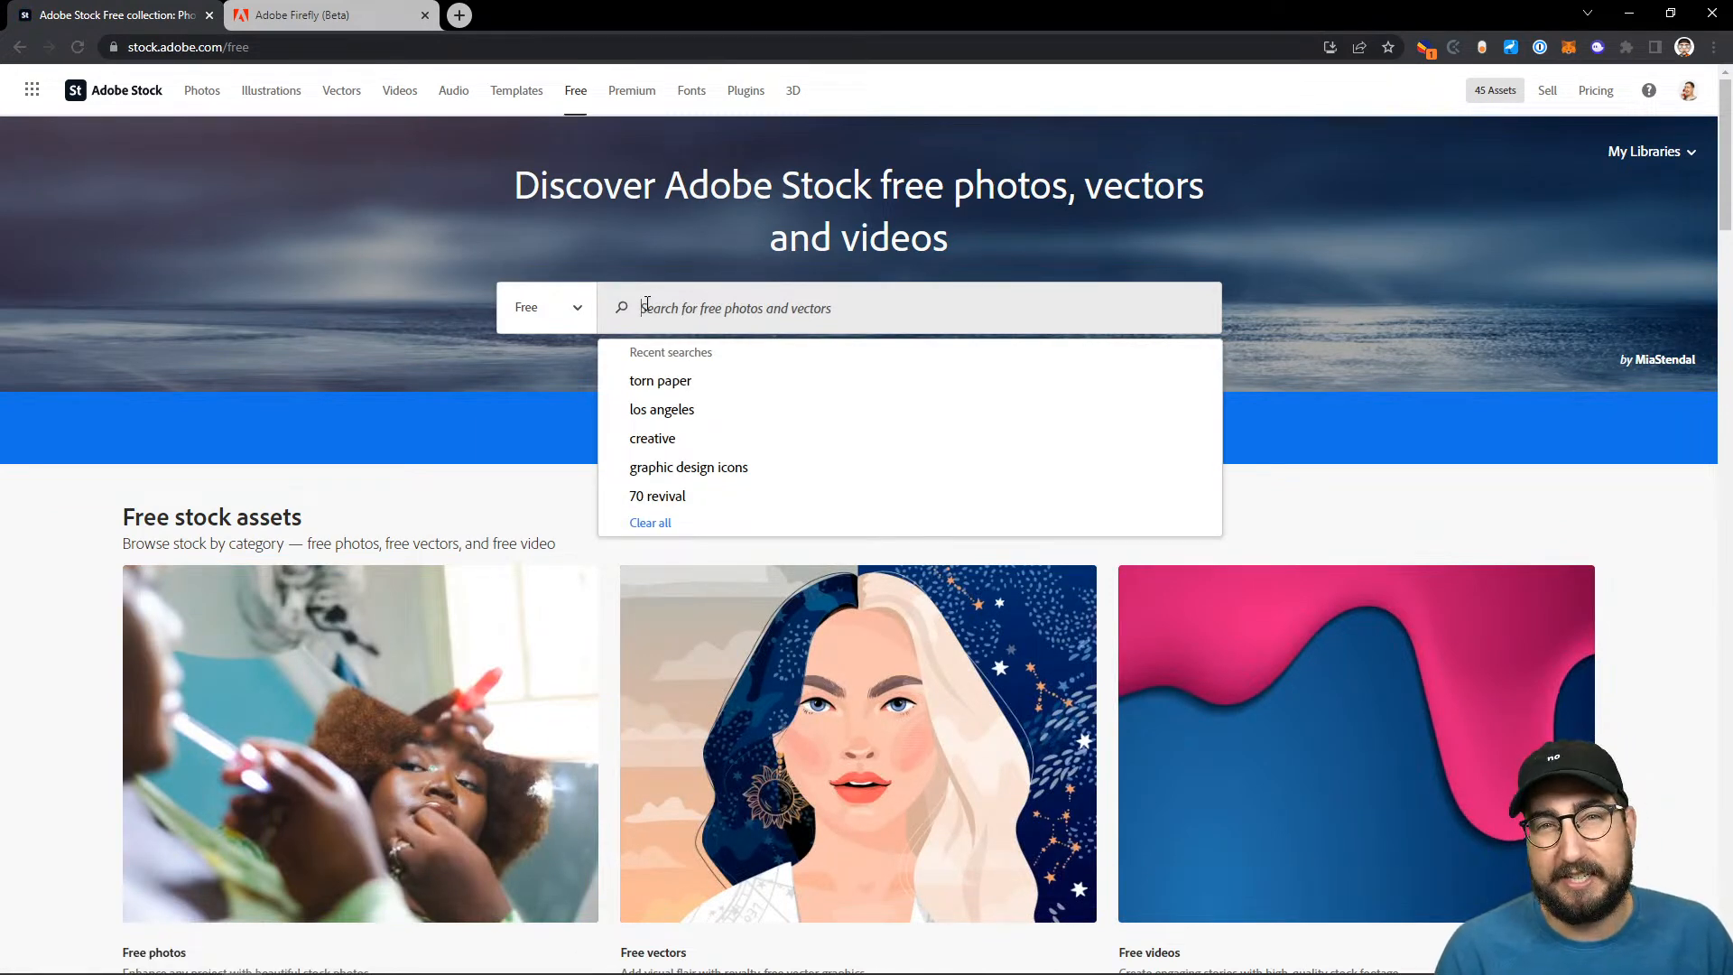
{"action": "type", "text": "rough texture"}
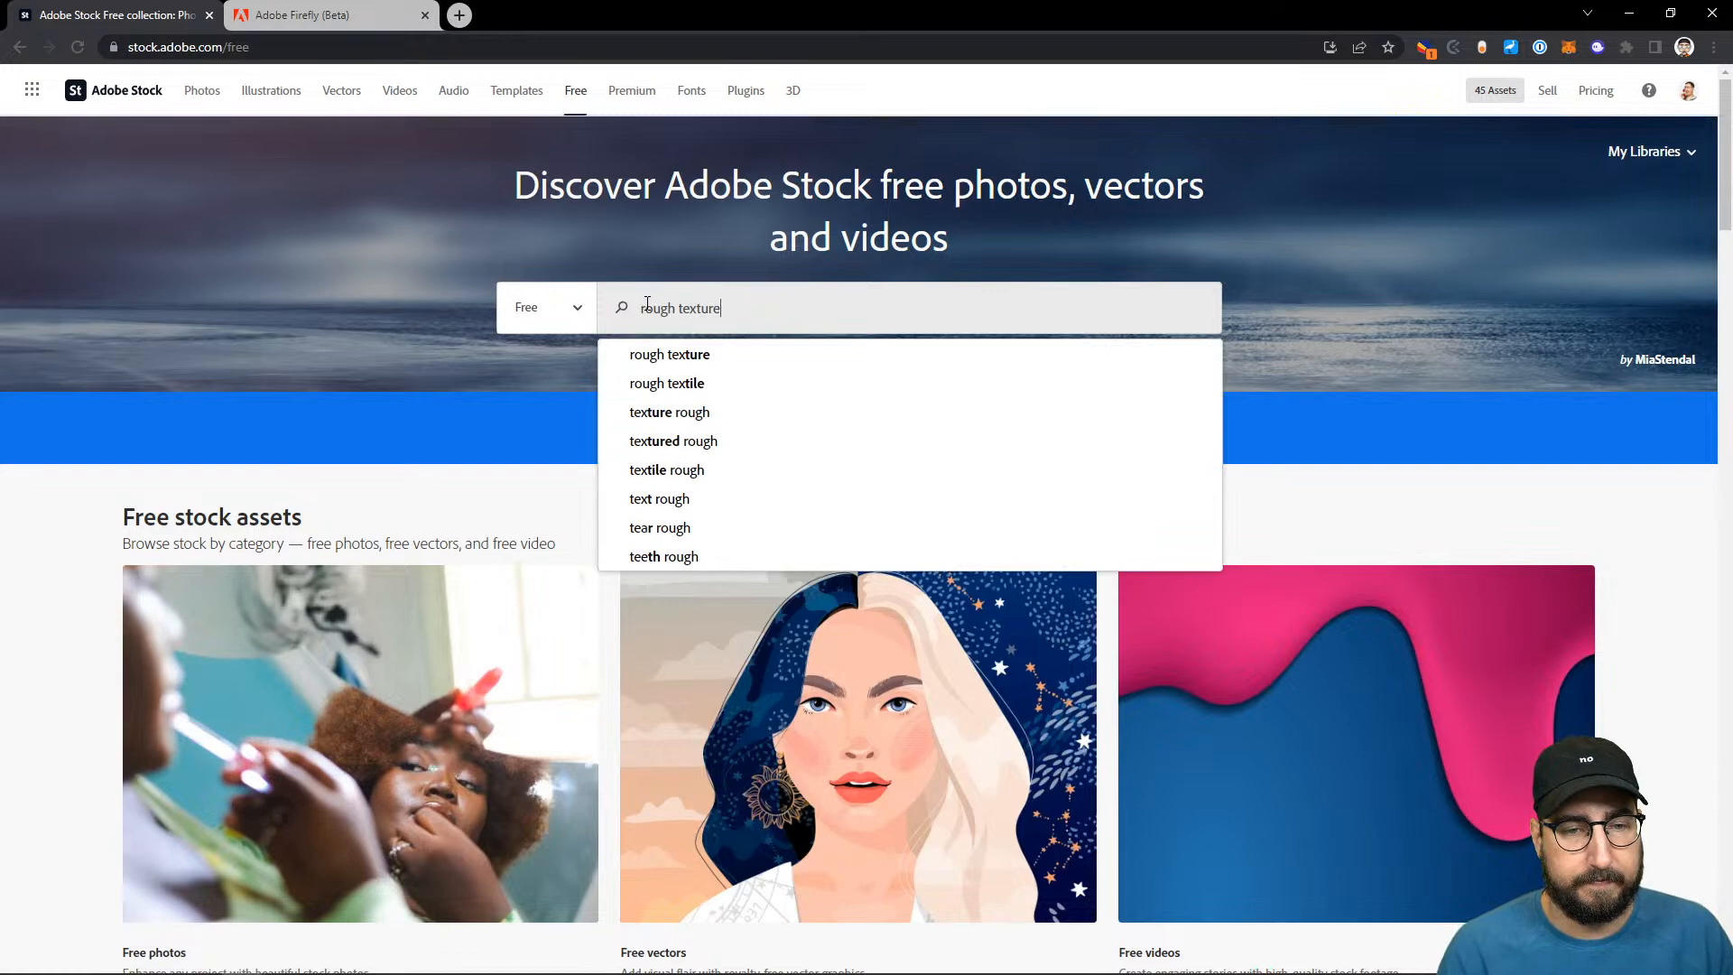
{"action": "key", "text": "Return"}
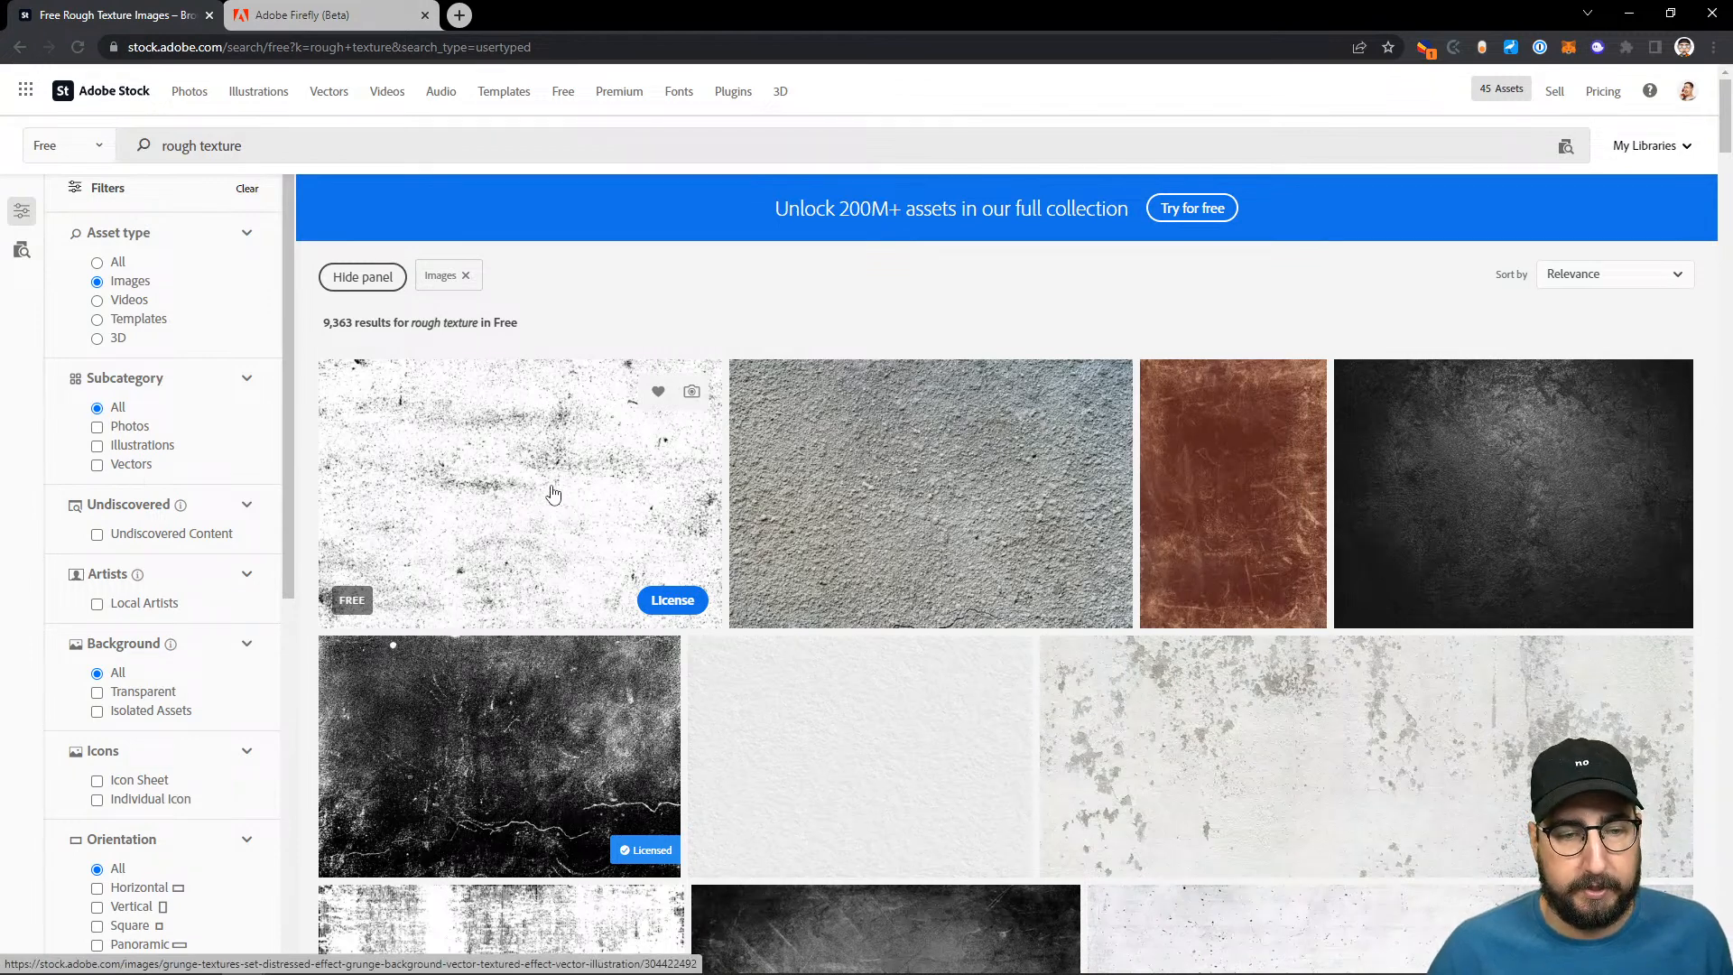
- License the first black-and-white grunge texture in the results and download it as a JPEG
{"action": "left_click", "coordinate": [672, 601]}
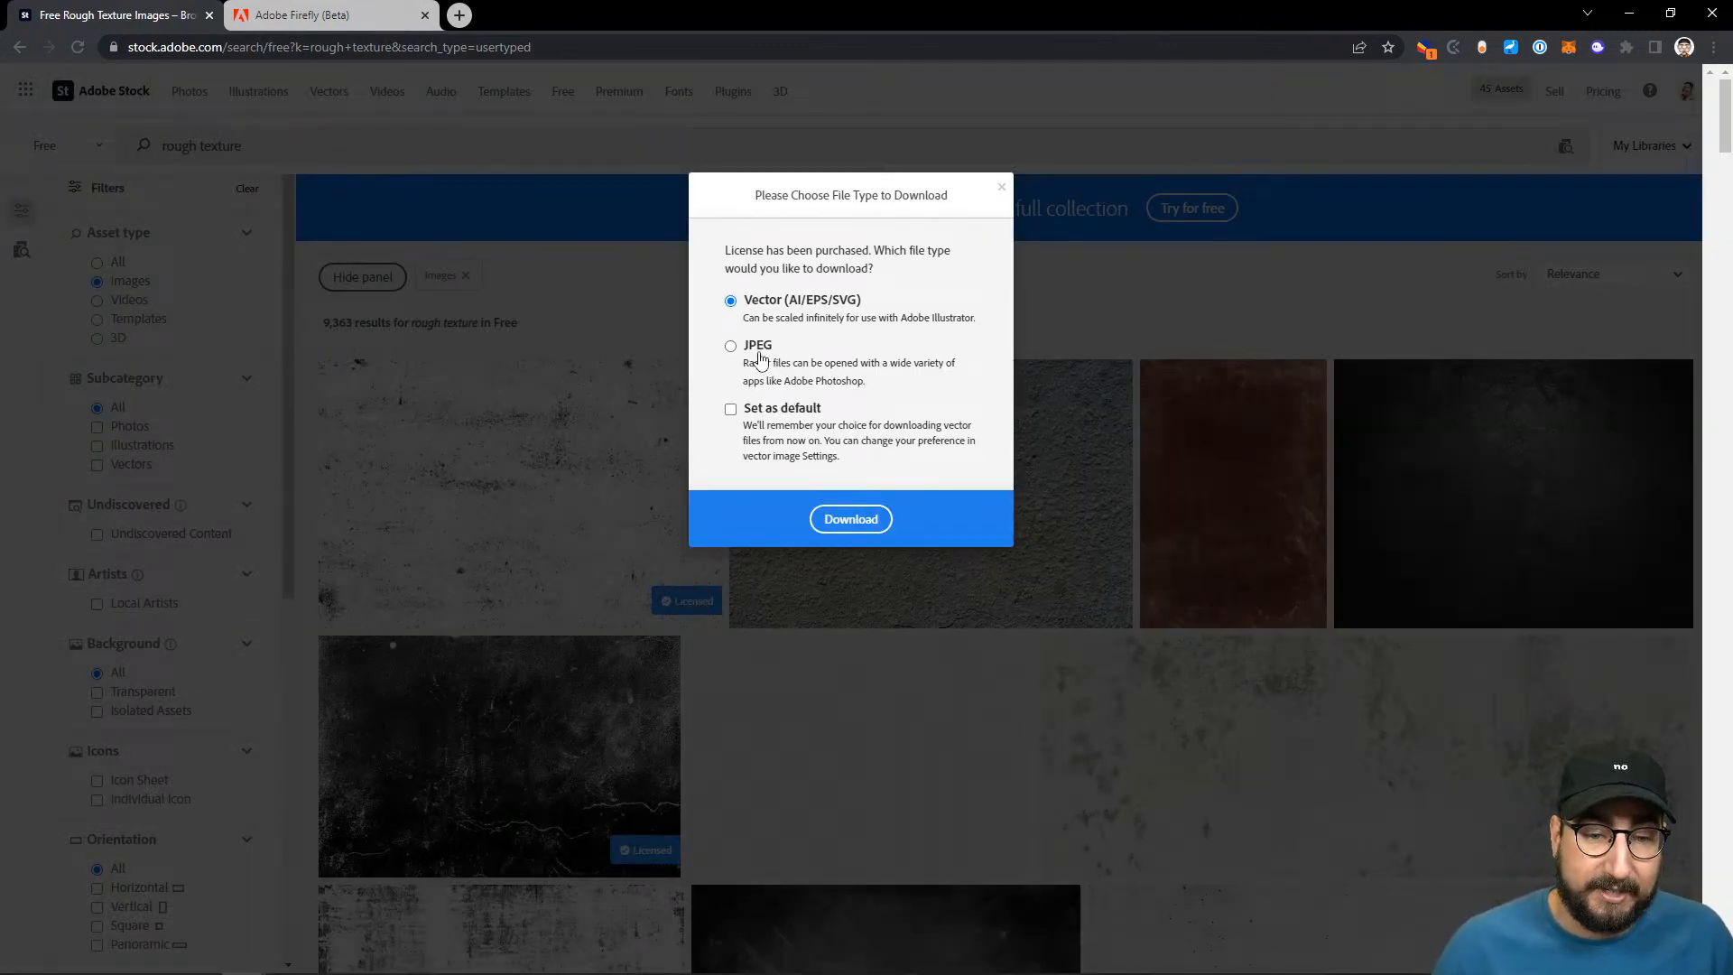
{"action": "left_click", "coordinate": [752, 350]}
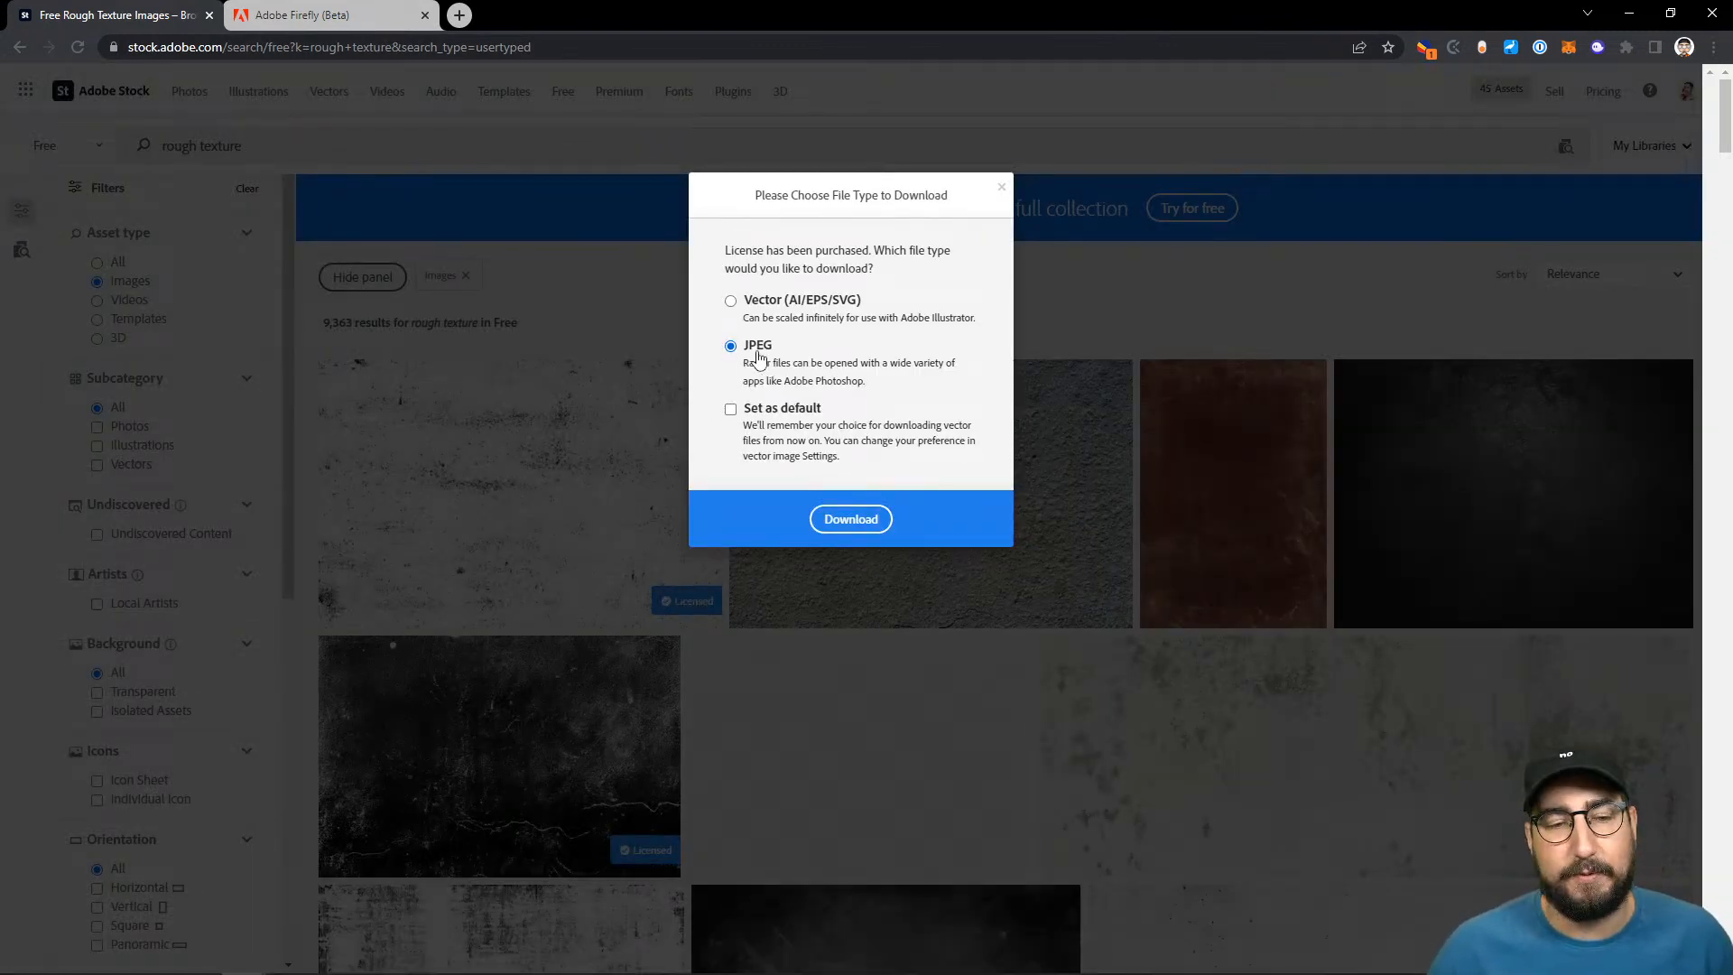
{"action": "left_click", "coordinate": [865, 528]}
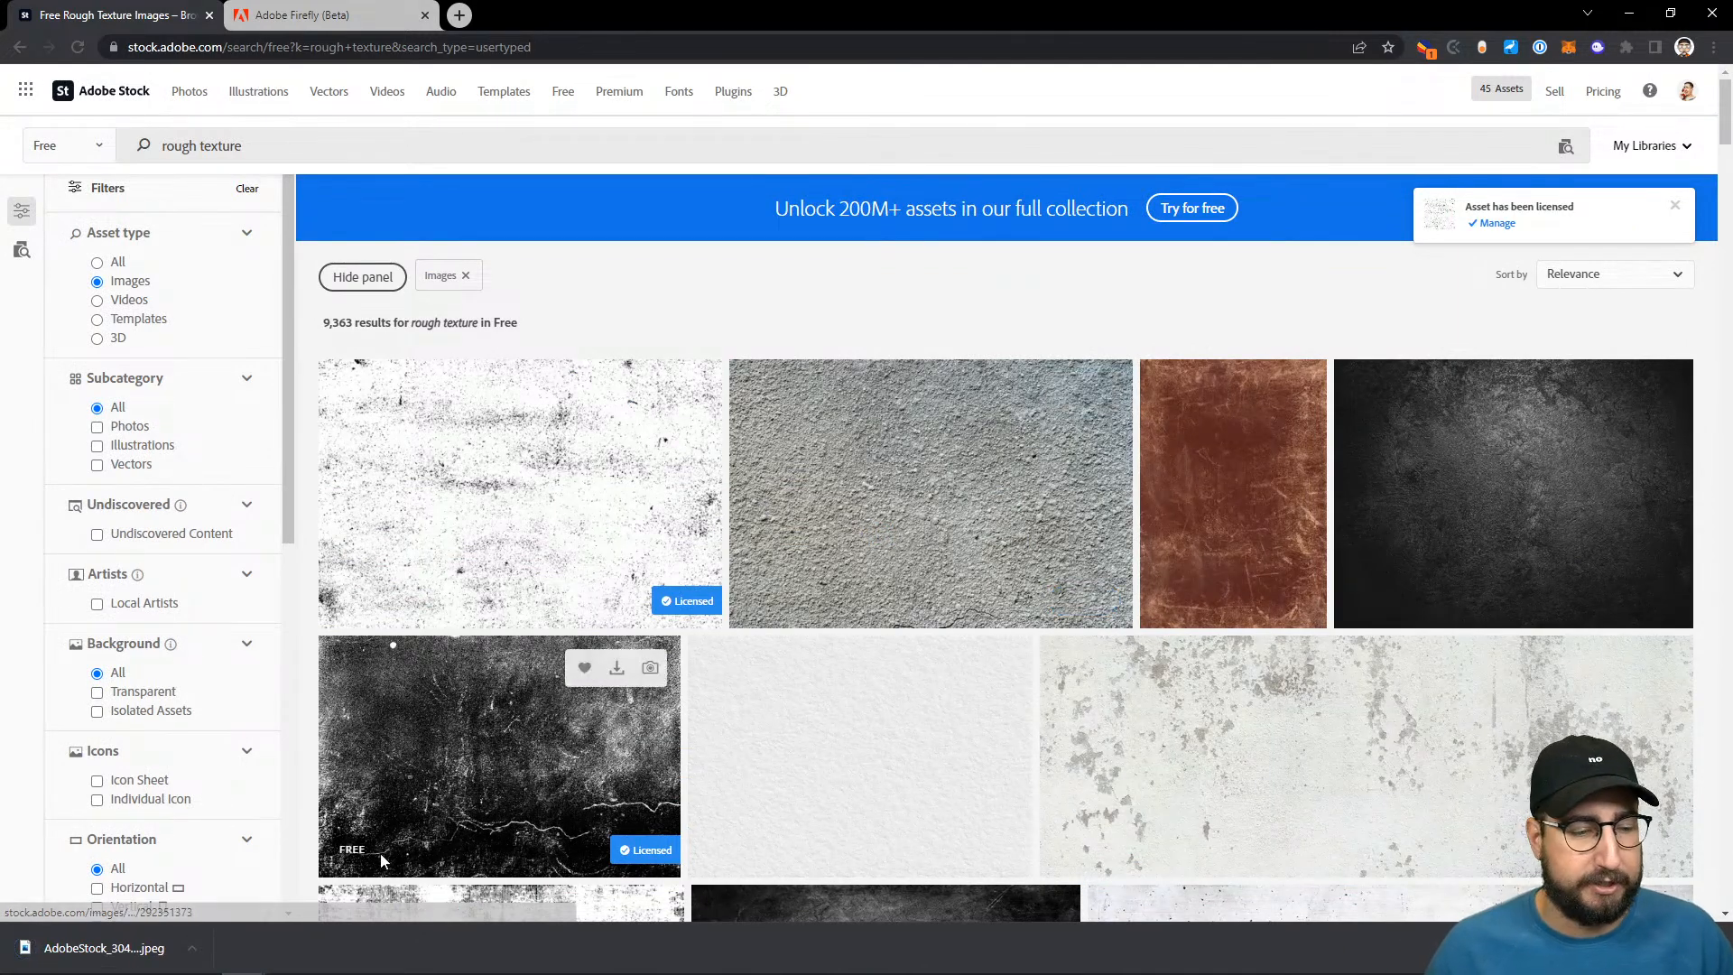
- Switch back to Illustrator and place the downloaded texture JPEG from File Explorer into the Effects&Texture document
{"action": "mouse_move", "coordinate": [394, 964]}
{"action": "left_click", "coordinate": [287, 957]}
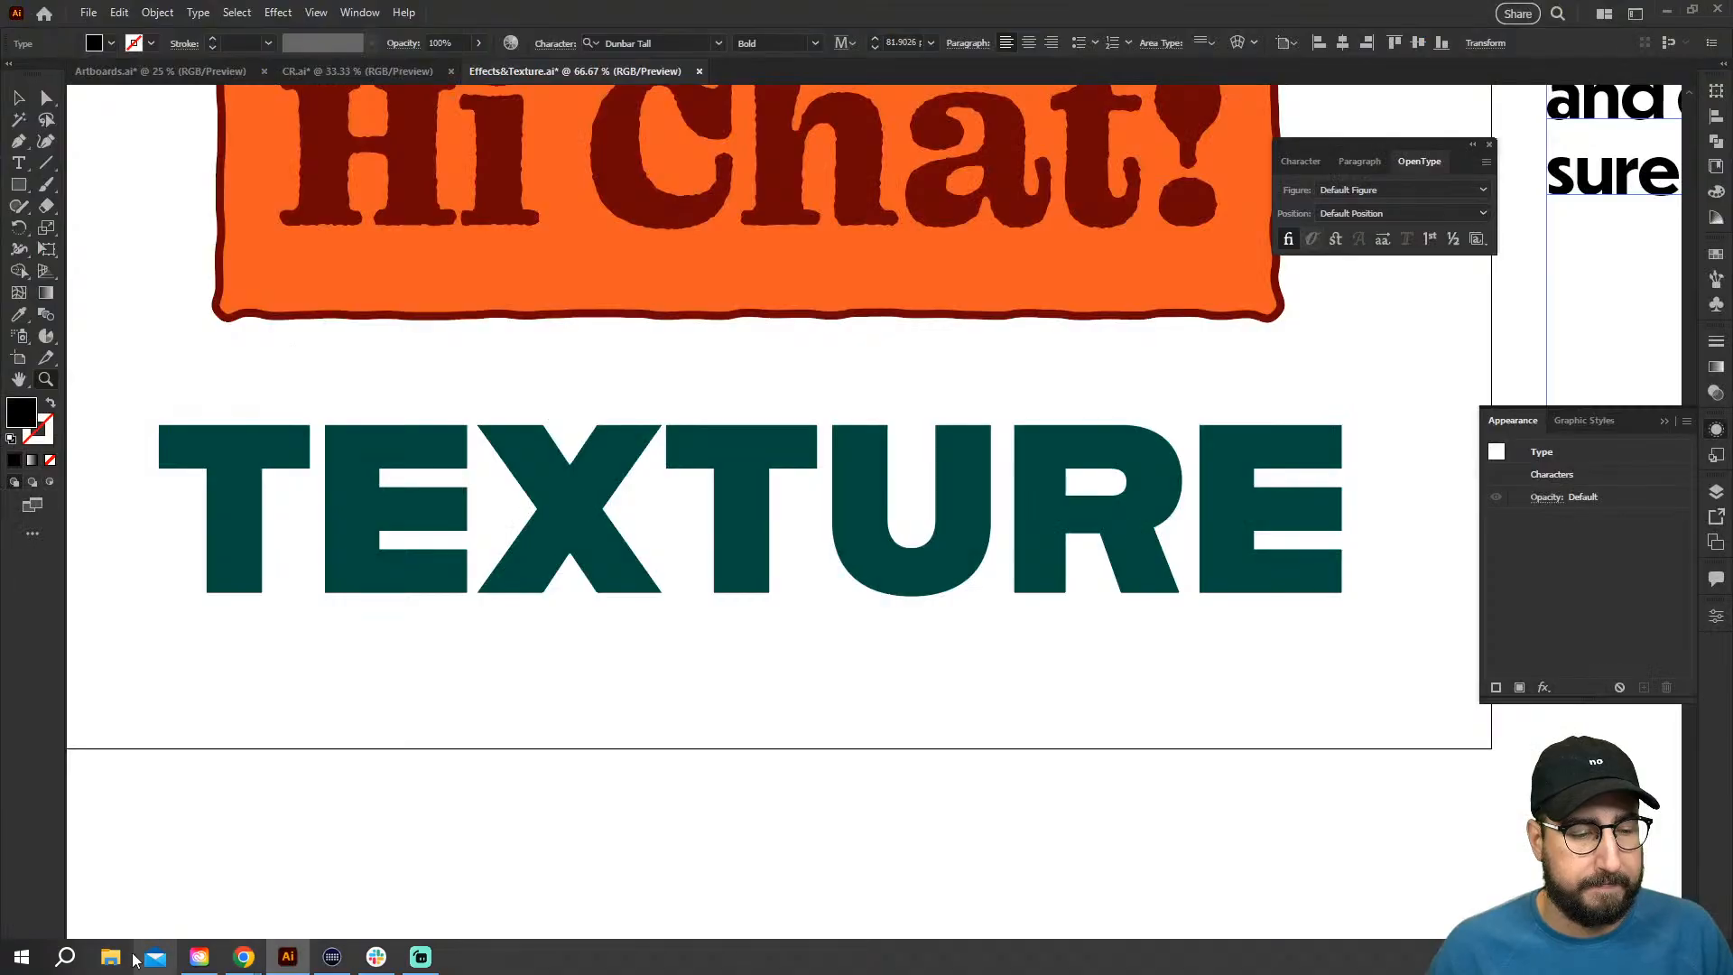
{"action": "key", "text": "super+e"}
{"action": "left_click", "coordinate": [858, 394]}
{"action": "left_click_drag", "start_coordinate": [1084, 434], "coordinate": [489, 479]}
{"action": "left_click", "coordinate": [543, 473]}
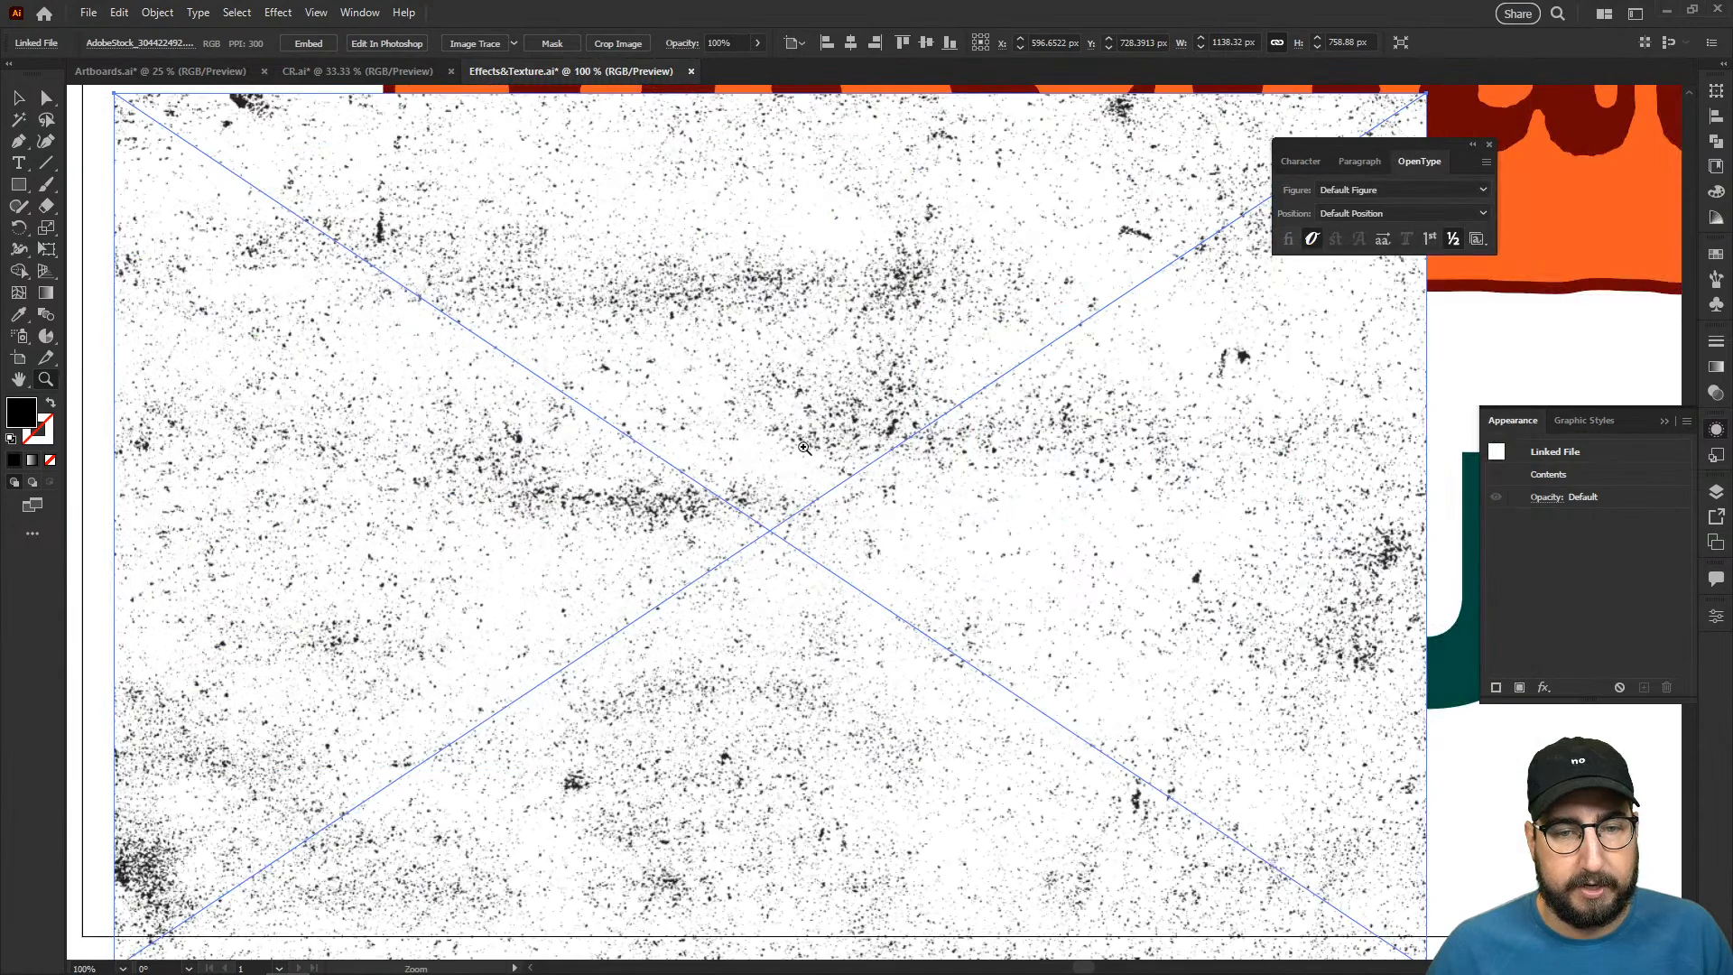
- Move the placed texture image down so it sits below the orange rectangle, over the first letters of "TEXTURE"
{"action": "left_click", "coordinate": [950, 558], "text": "alt"}
{"action": "left_click_drag", "start_coordinate": [844, 504], "coordinate": [811, 543]}
{"action": "left_click_drag", "start_coordinate": [855, 551], "coordinate": [802, 670]}
{"action": "key", "text": "z"}
{"action": "left_click", "coordinate": [908, 670], "text": "alt"}
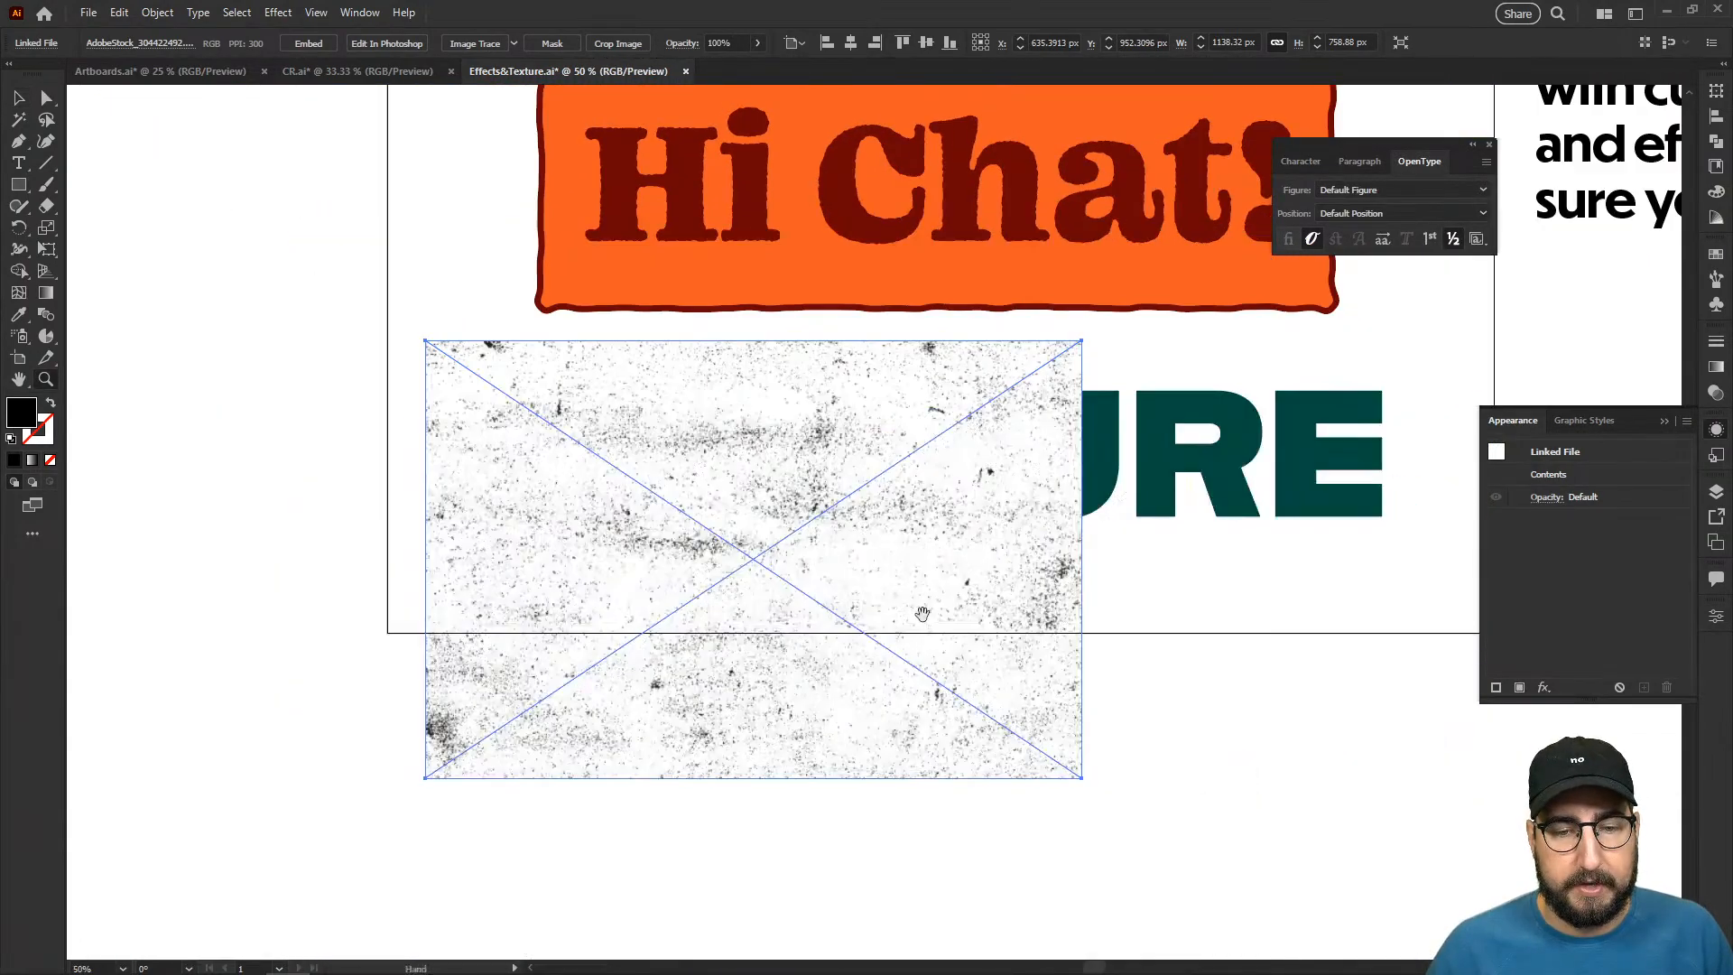
{"action": "left_click_drag", "start_coordinate": [921, 616], "coordinate": [729, 635]}
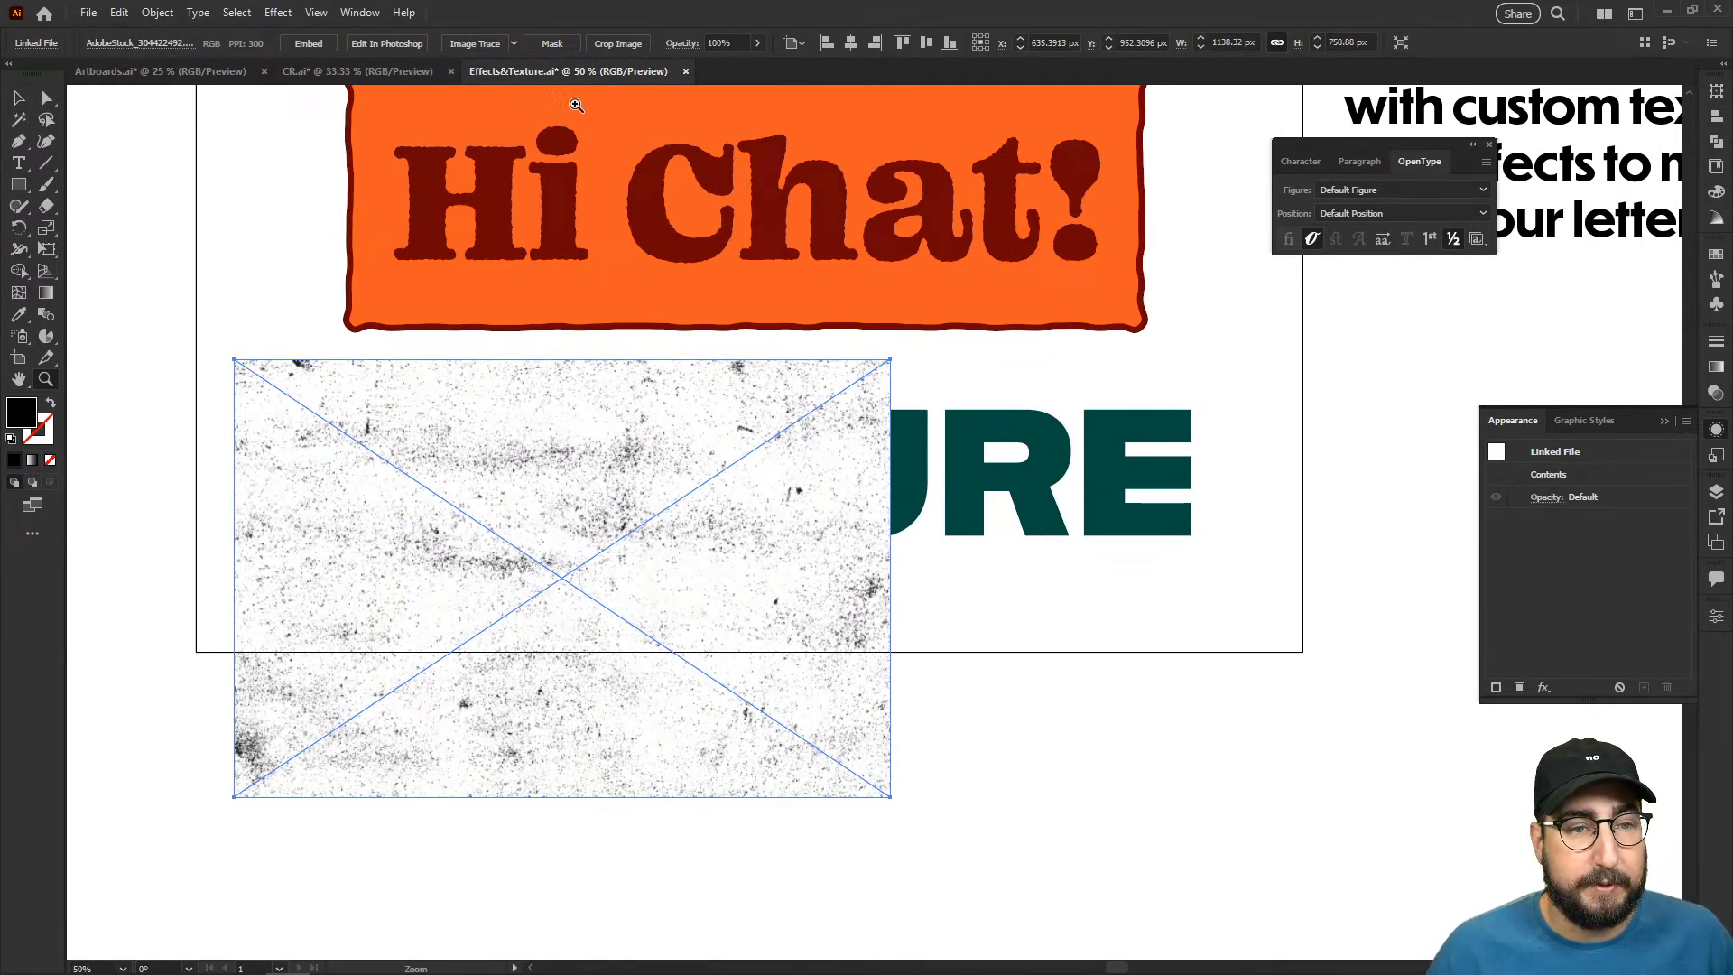
- Image-trace the placed texture with the Black and White Logo preset
{"action": "left_click", "coordinate": [513, 44]}
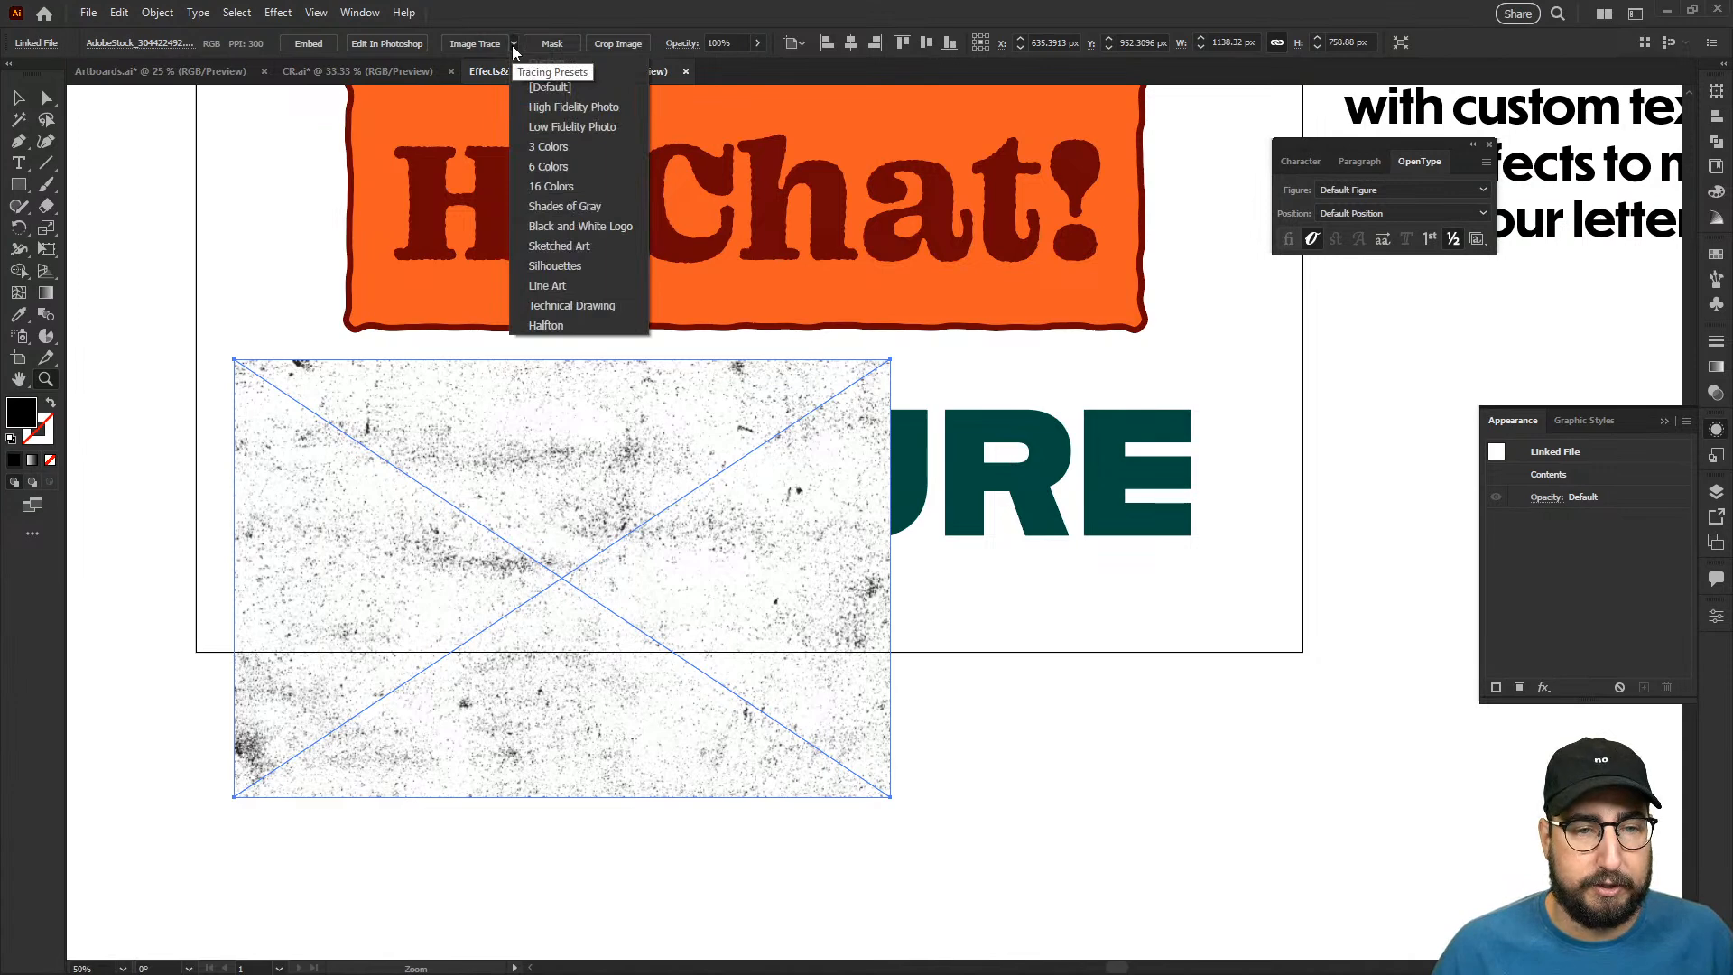
{"action": "left_click", "coordinate": [585, 228]}
{"action": "left_click", "coordinate": [947, 518]}
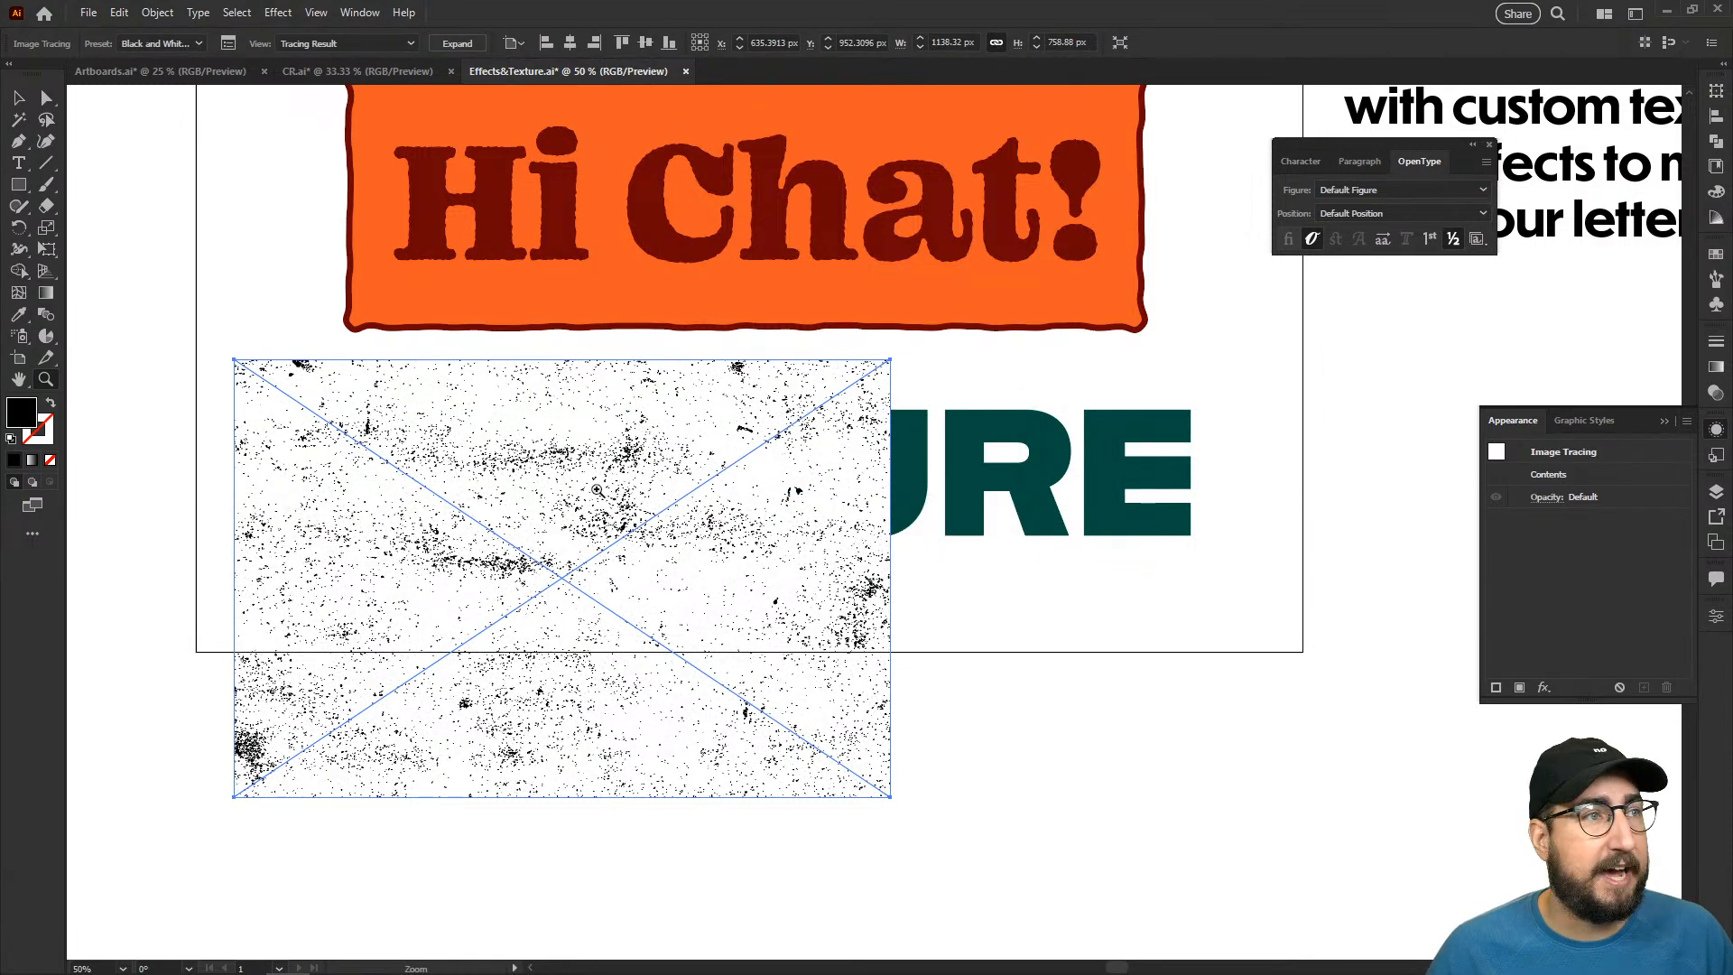
- Inspect the traced texture up close, try expanding it into vector paths, and undo the expansion
{"action": "left_click", "coordinate": [602, 490]}
{"action": "left_click", "coordinate": [602, 490]}
{"action": "left_click_drag", "start_coordinate": [1106, 559], "coordinate": [446, 441]}
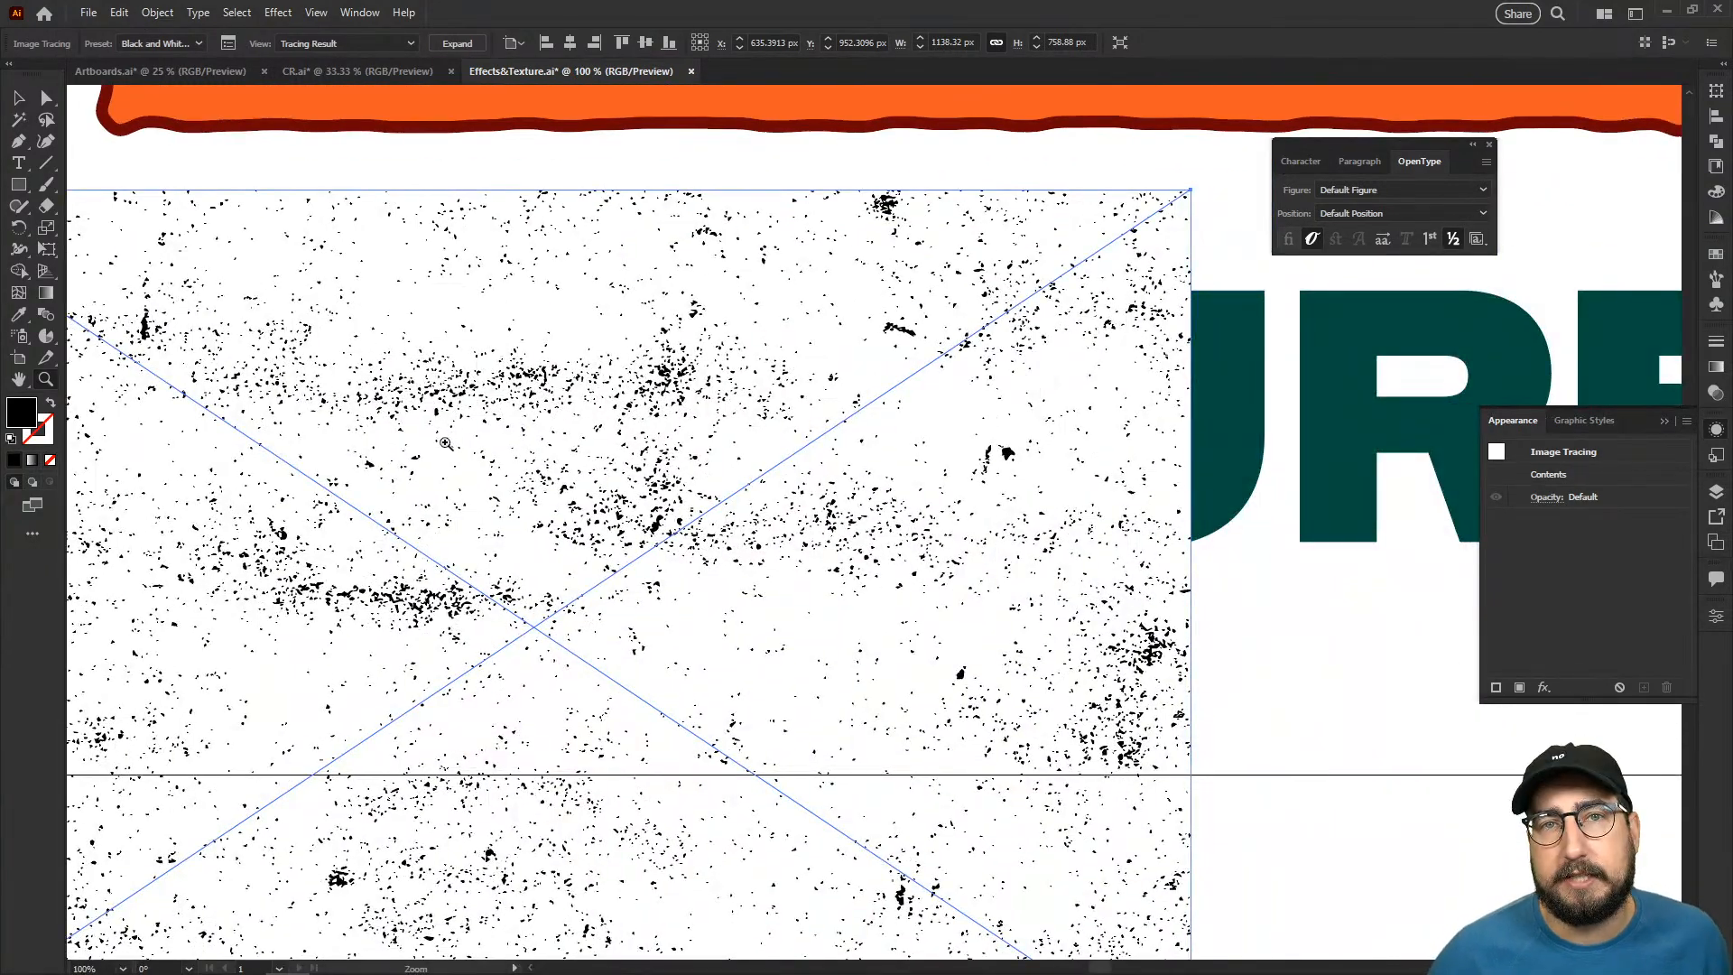
{"action": "left_click", "coordinate": [457, 44]}
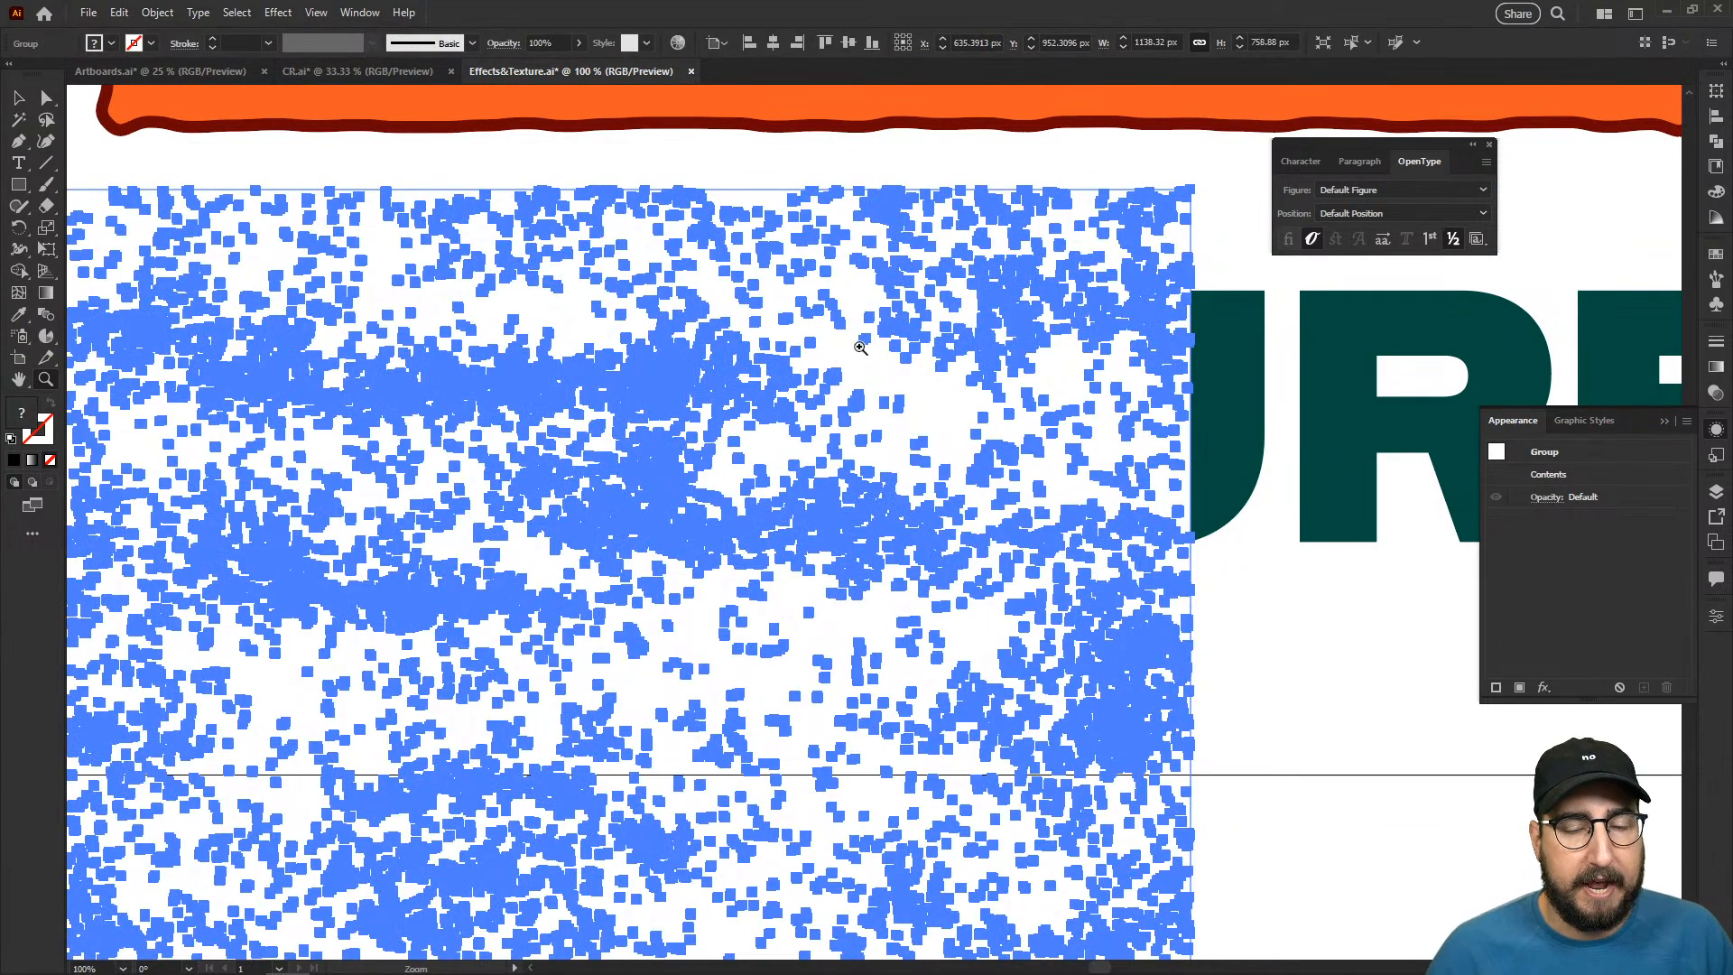
{"action": "key", "text": "ctrl"}
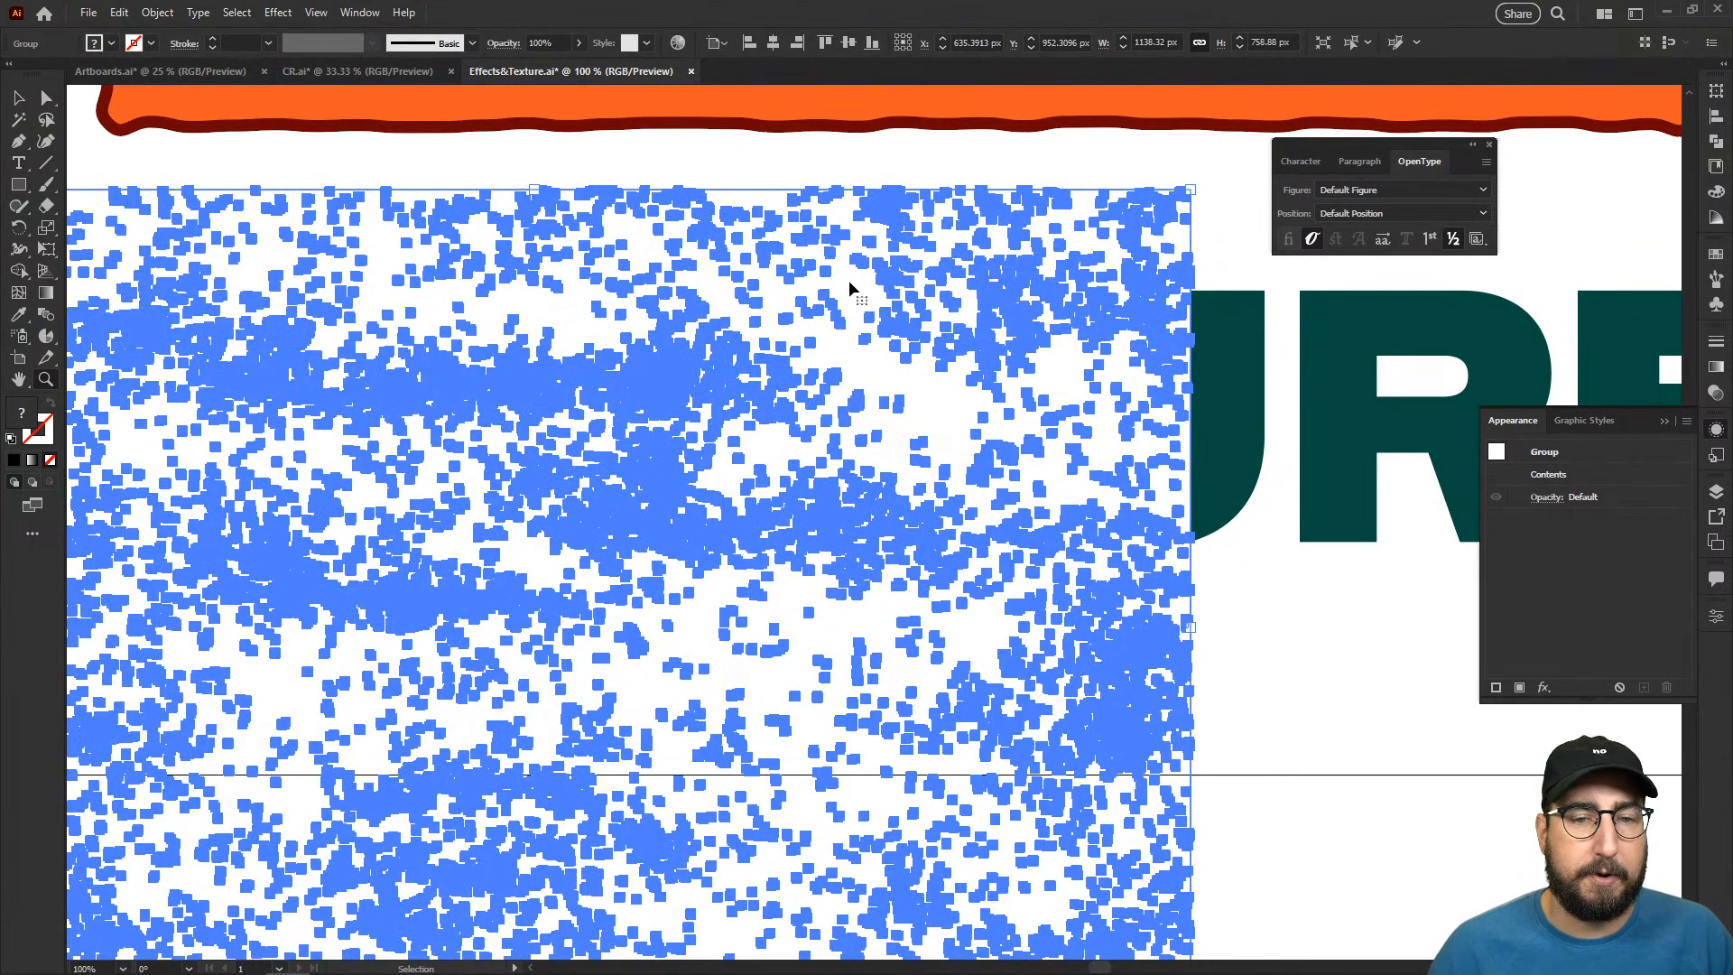
{"action": "key", "text": "ctrl+z"}
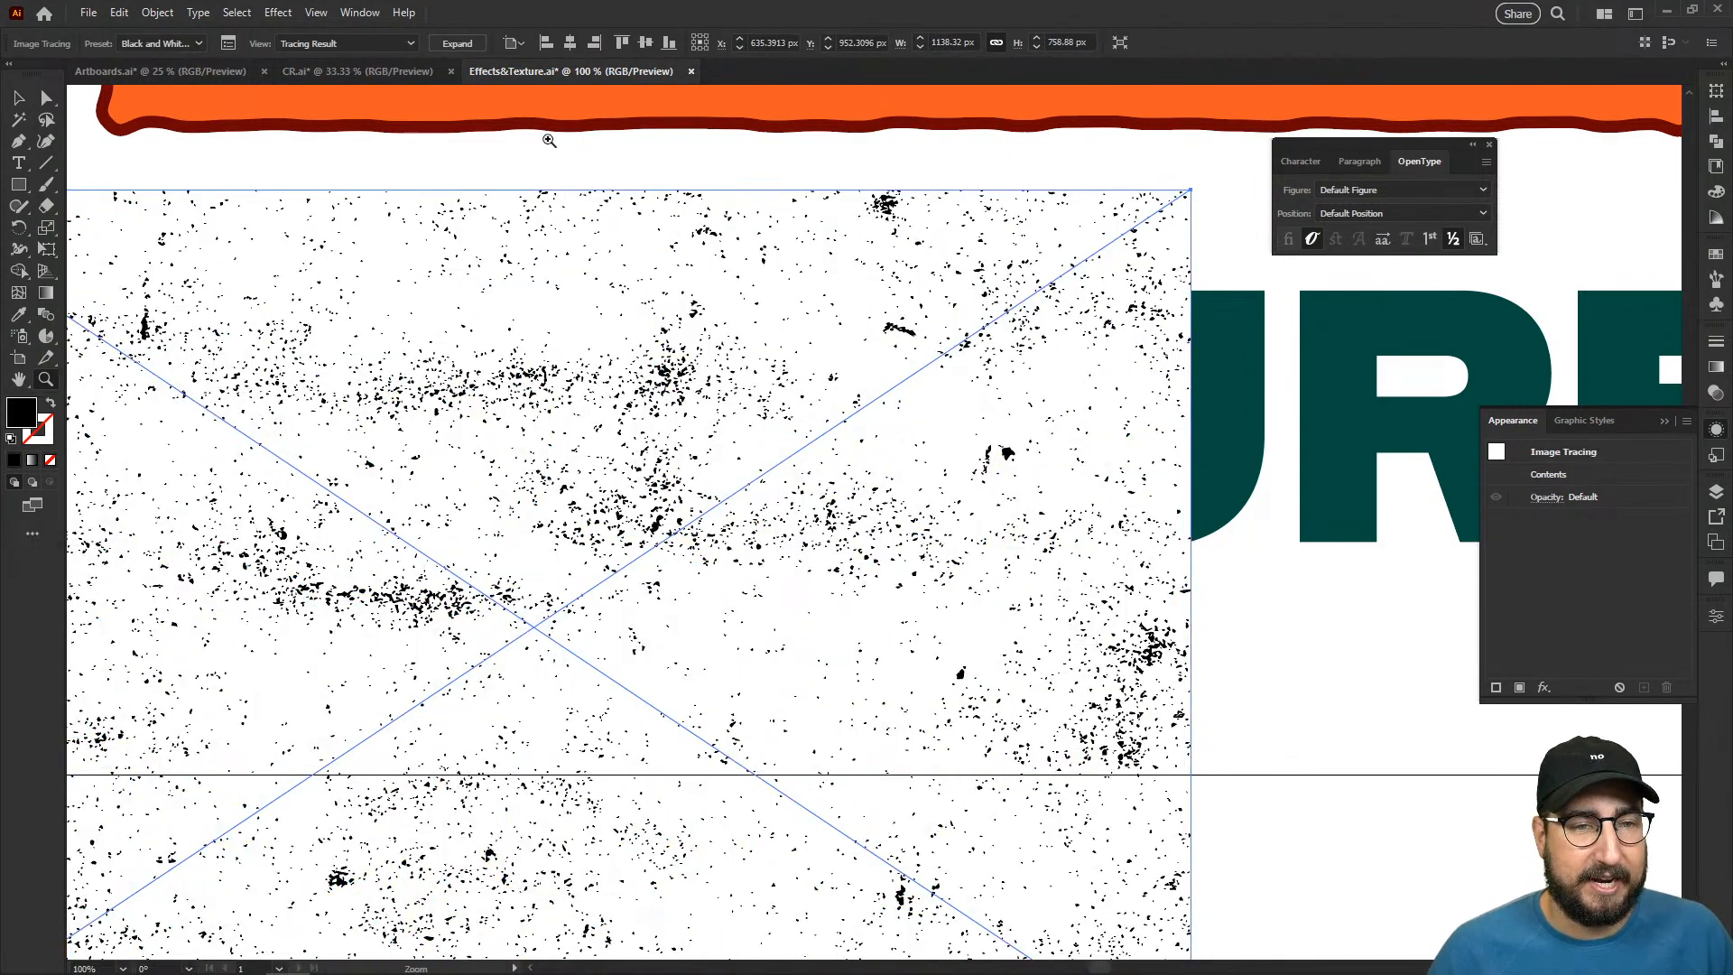
- Undo the Black and White Logo trace and image-trace the texture with the saved Halfton preset
{"action": "key", "text": "ctrl+z"}
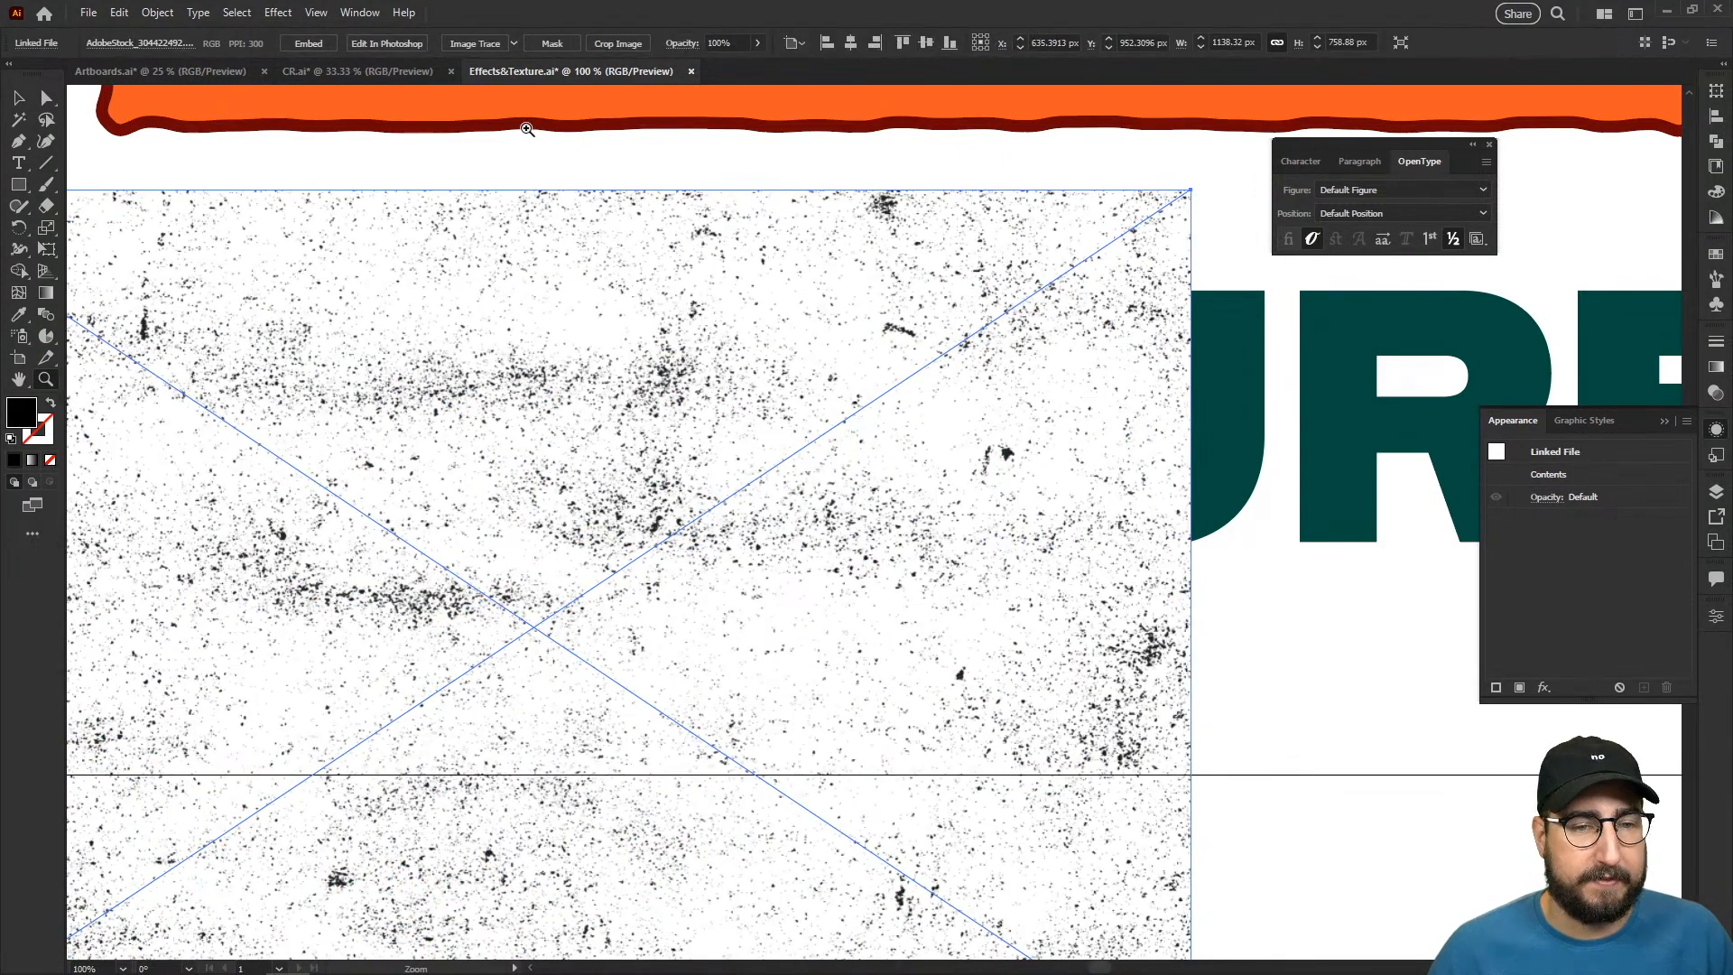
{"action": "left_click", "coordinate": [517, 45]}
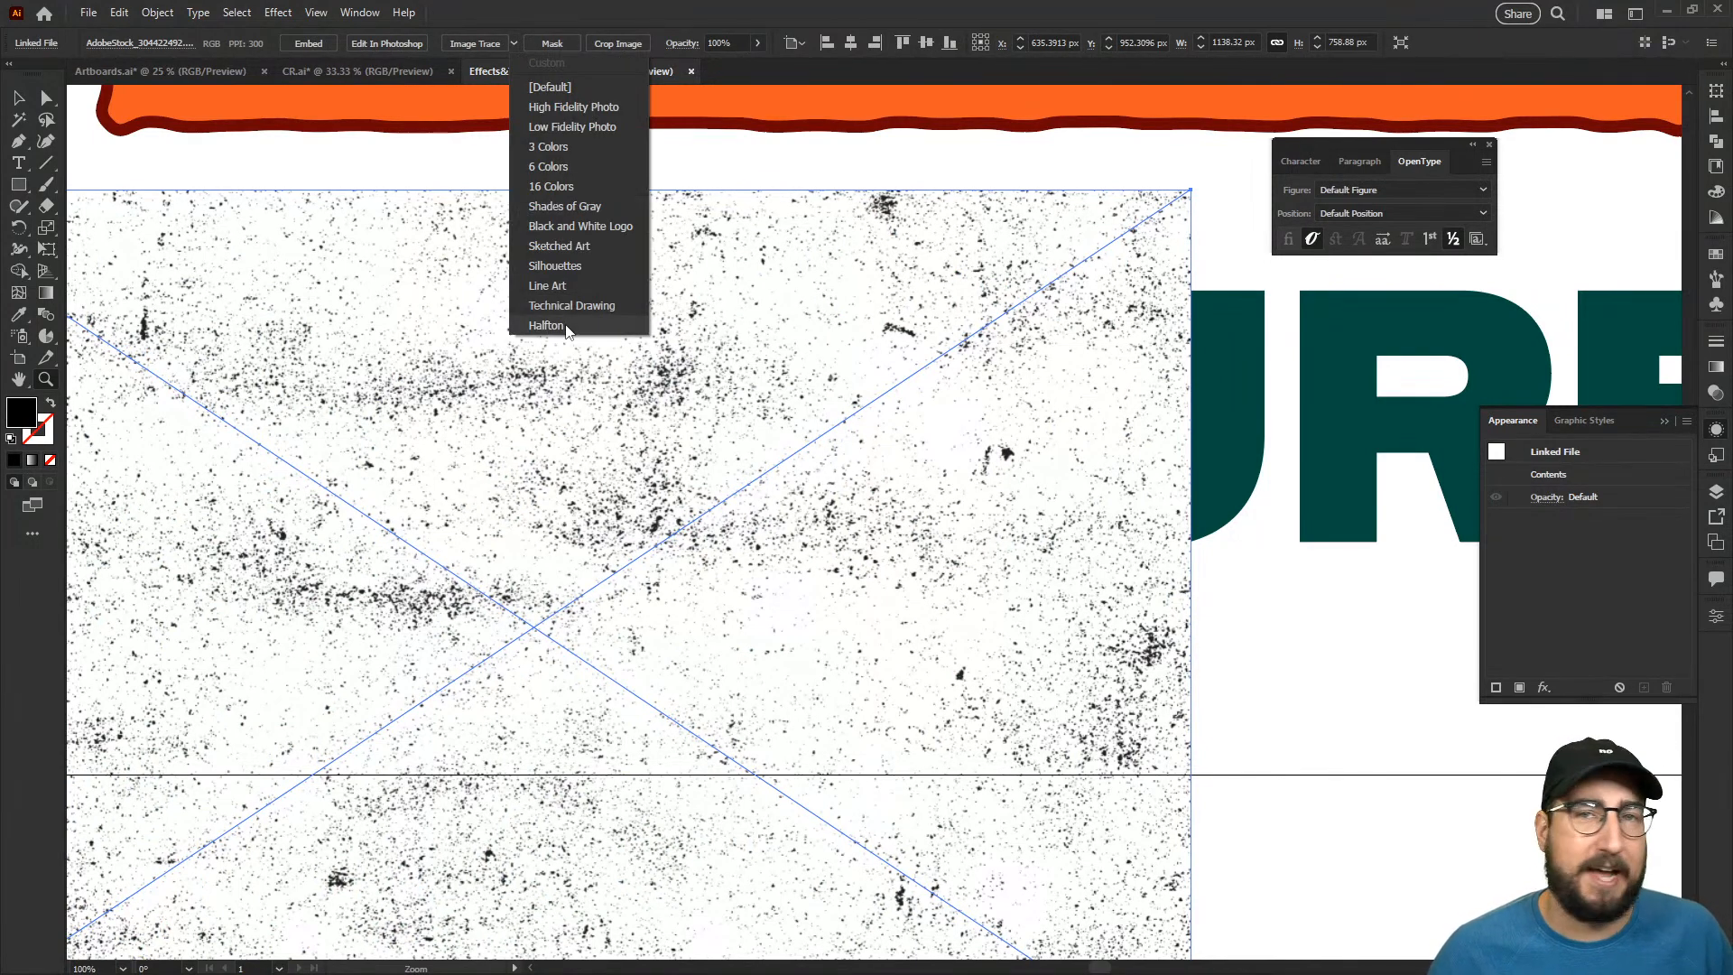
{"action": "left_click", "coordinate": [547, 326]}
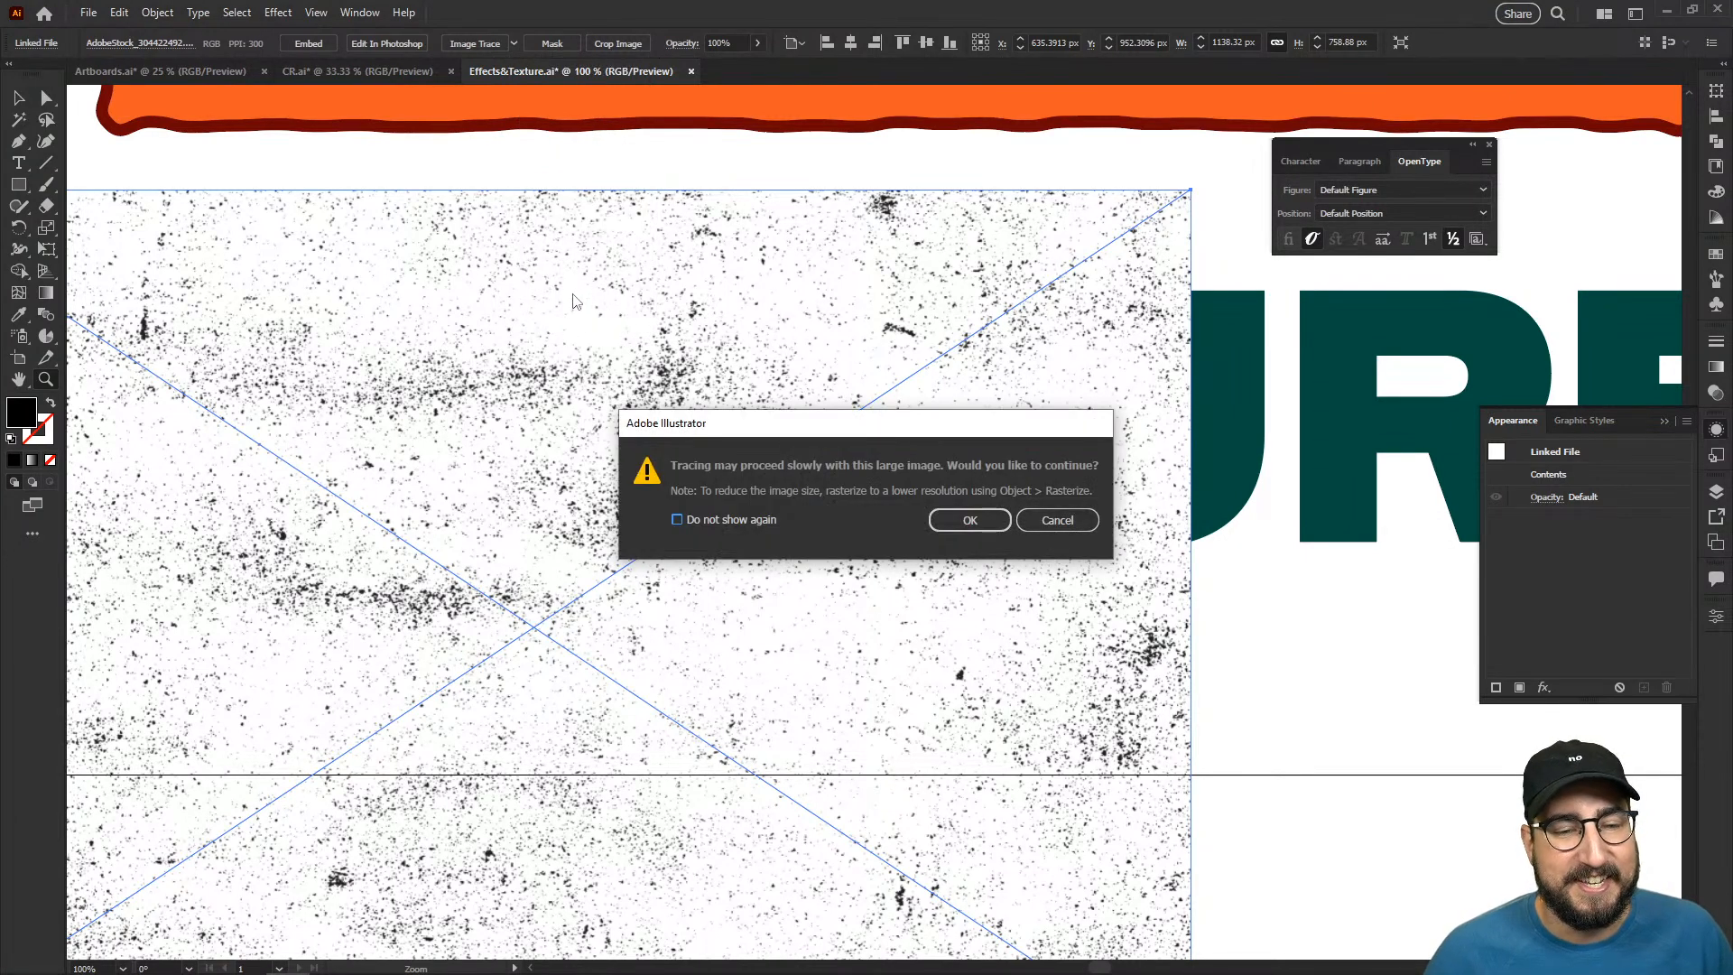
{"action": "left_click", "coordinate": [955, 520]}
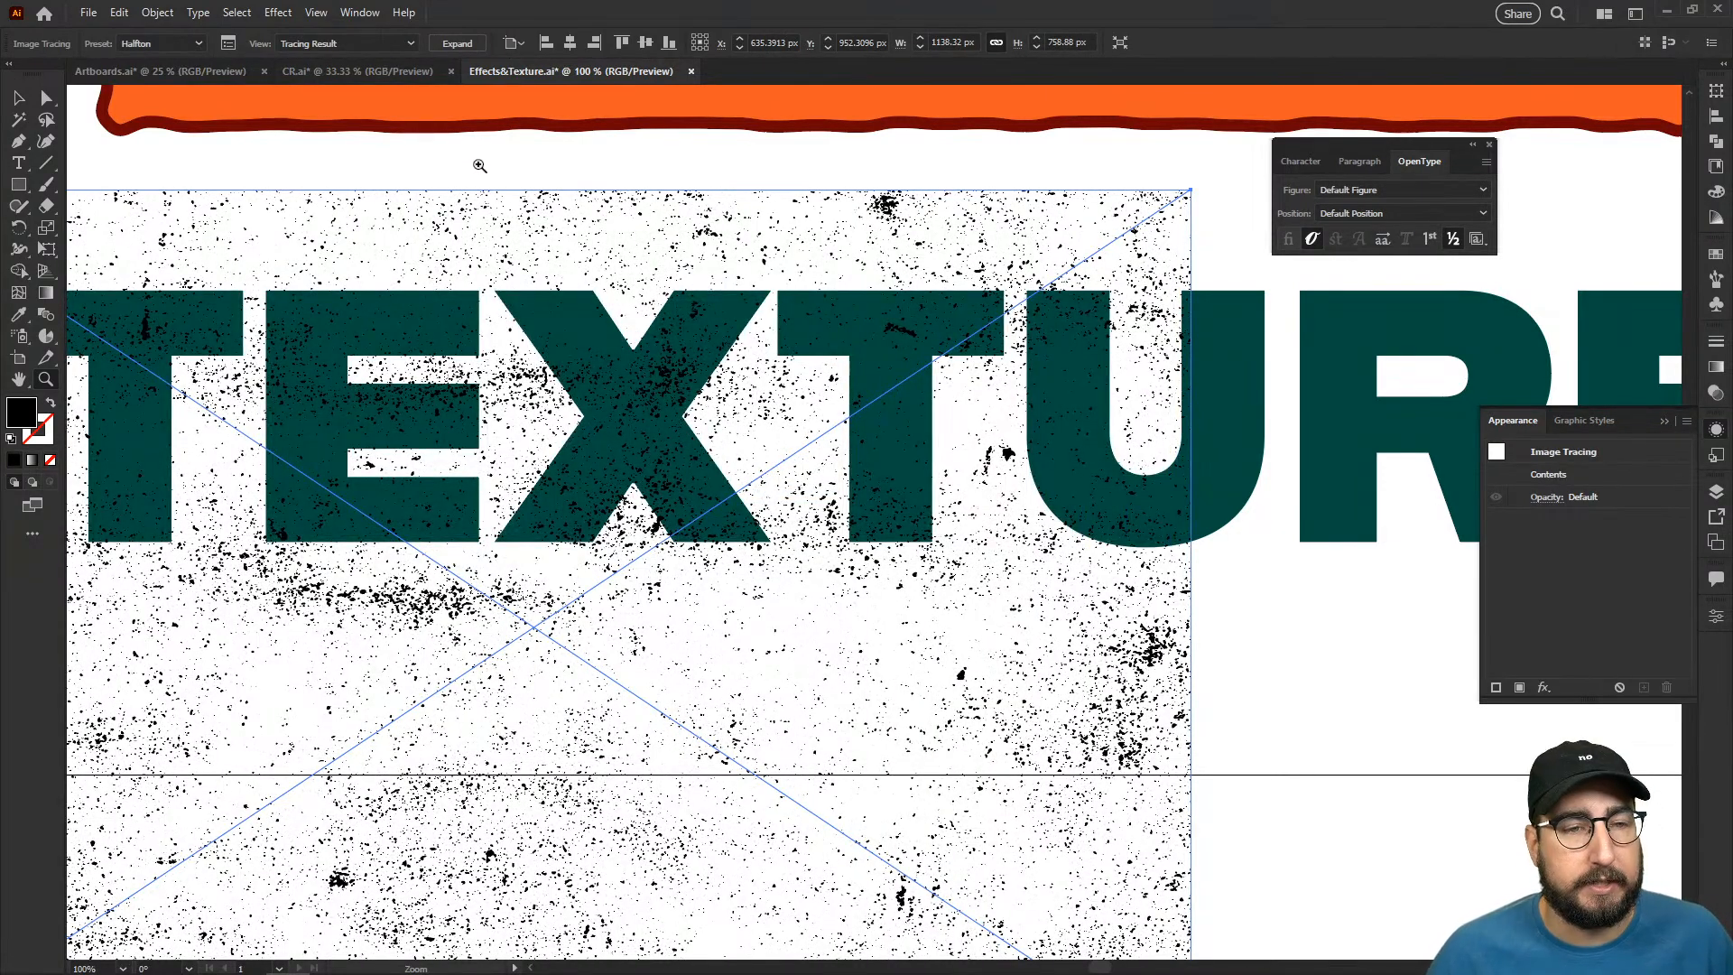
- Review the Halfton preset's Image Trace settings, including the advanced path, corner, noise and Ignore White options
{"action": "left_click", "coordinate": [232, 43]}
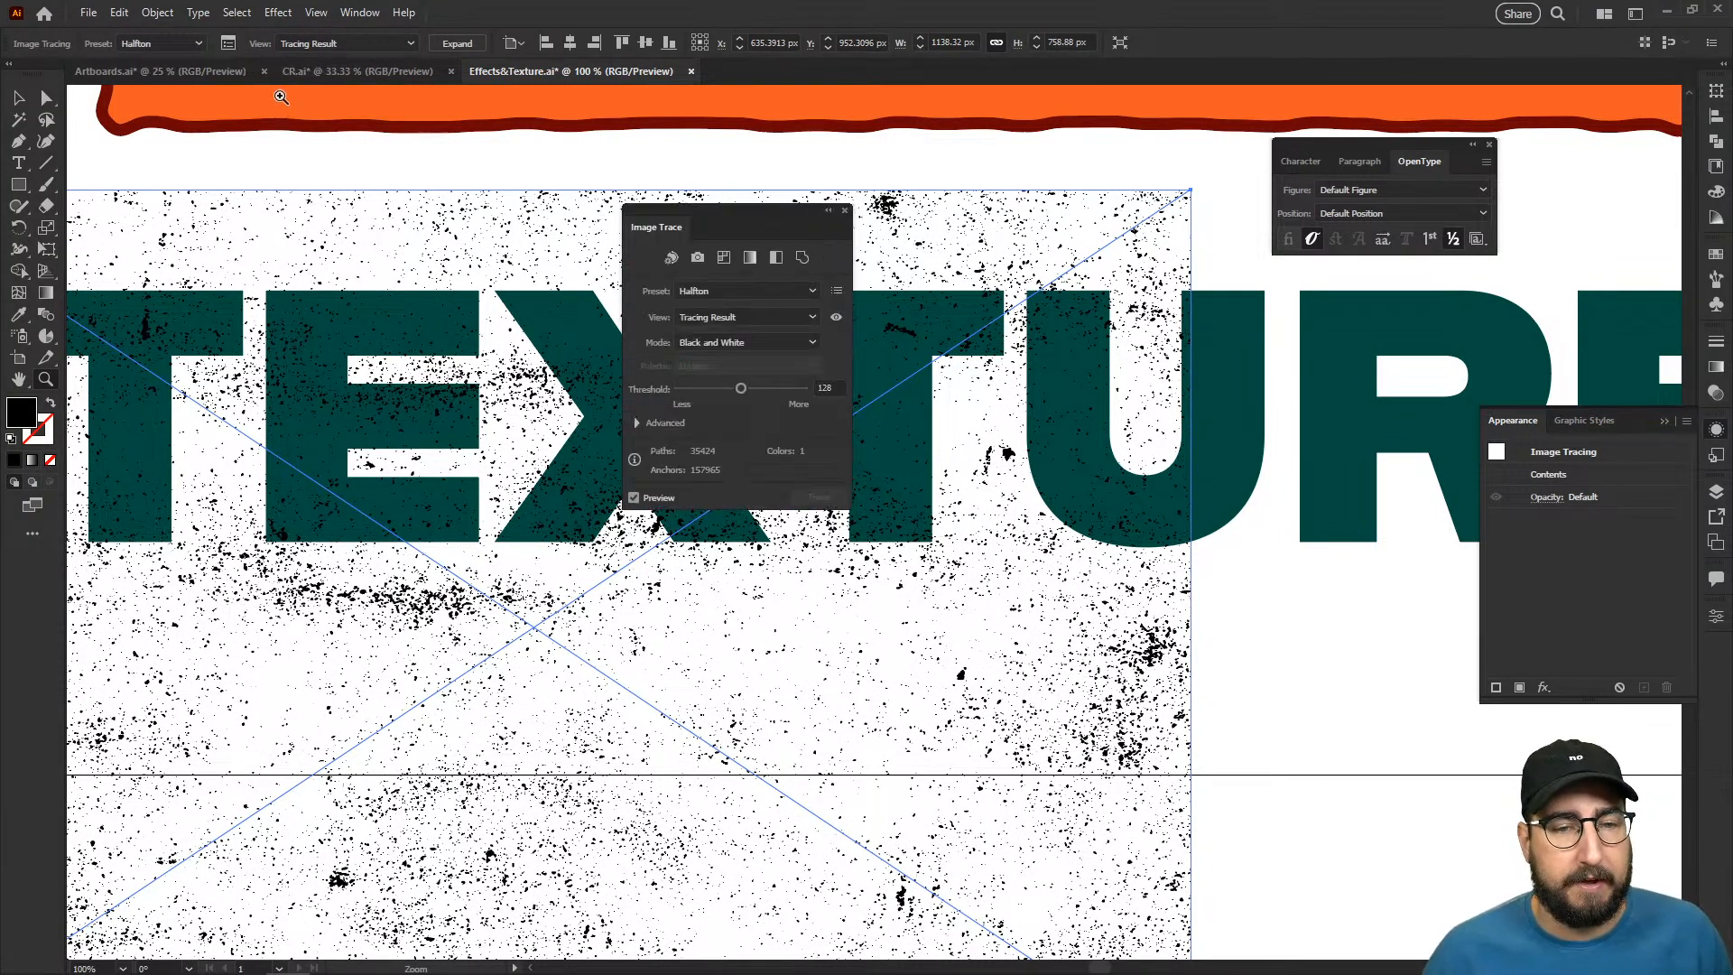
{"action": "left_click", "coordinate": [637, 423]}
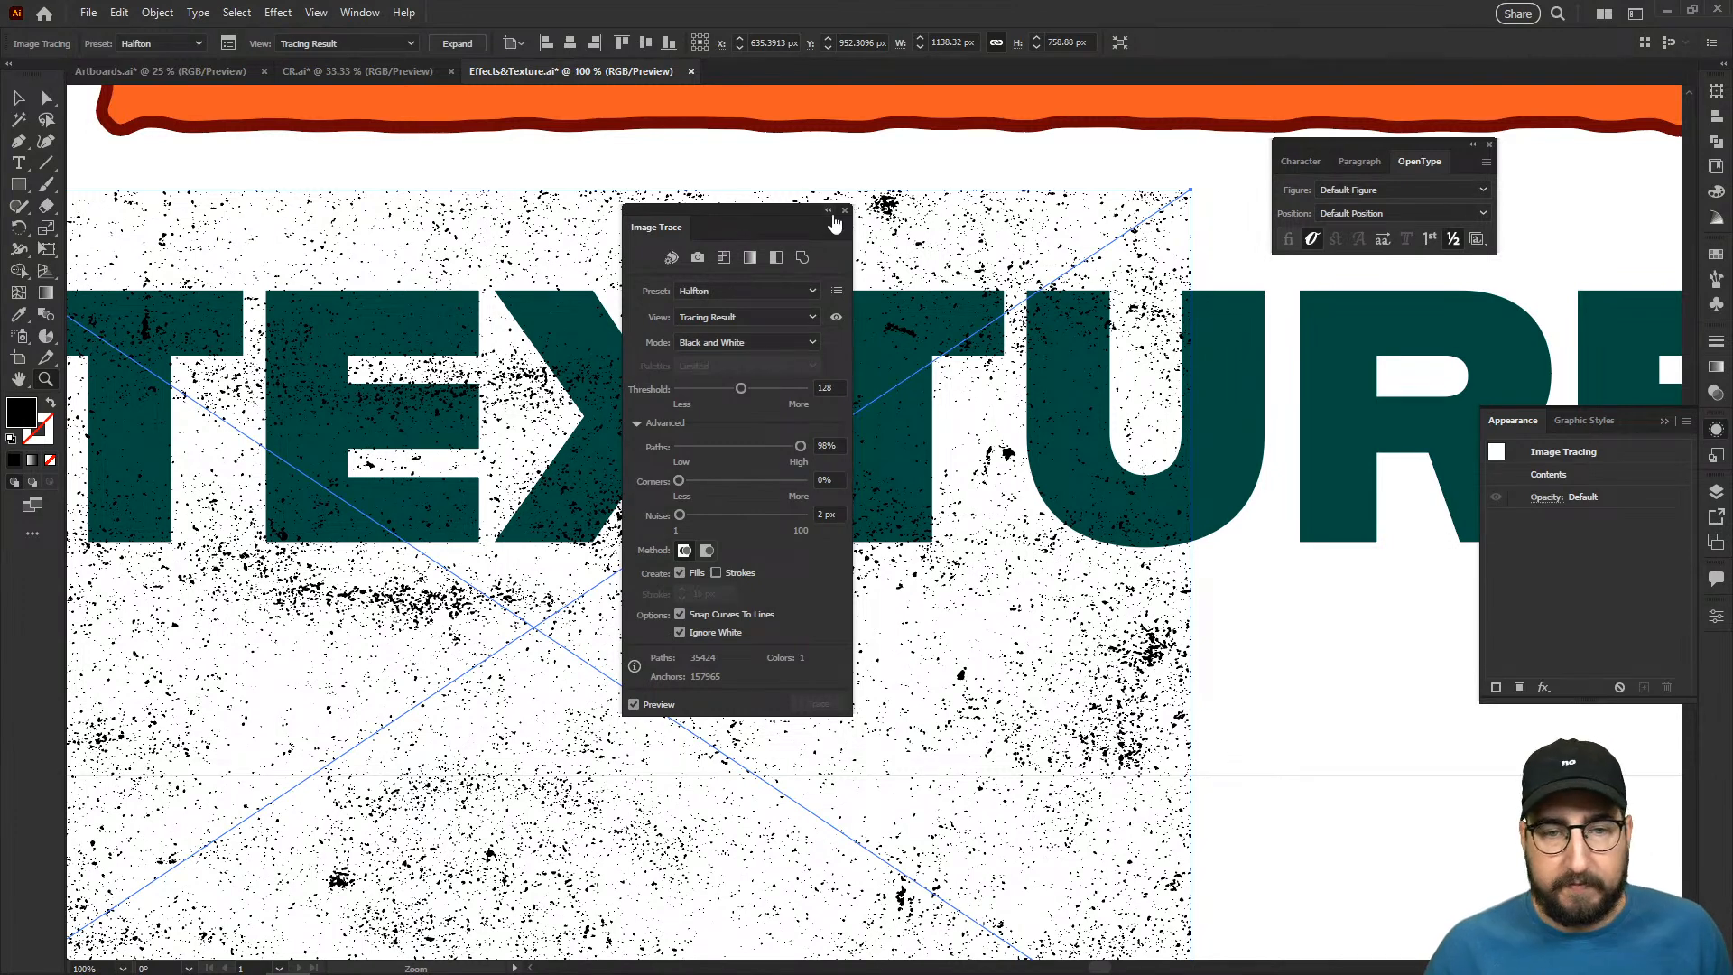
{"action": "left_click", "coordinate": [845, 211]}
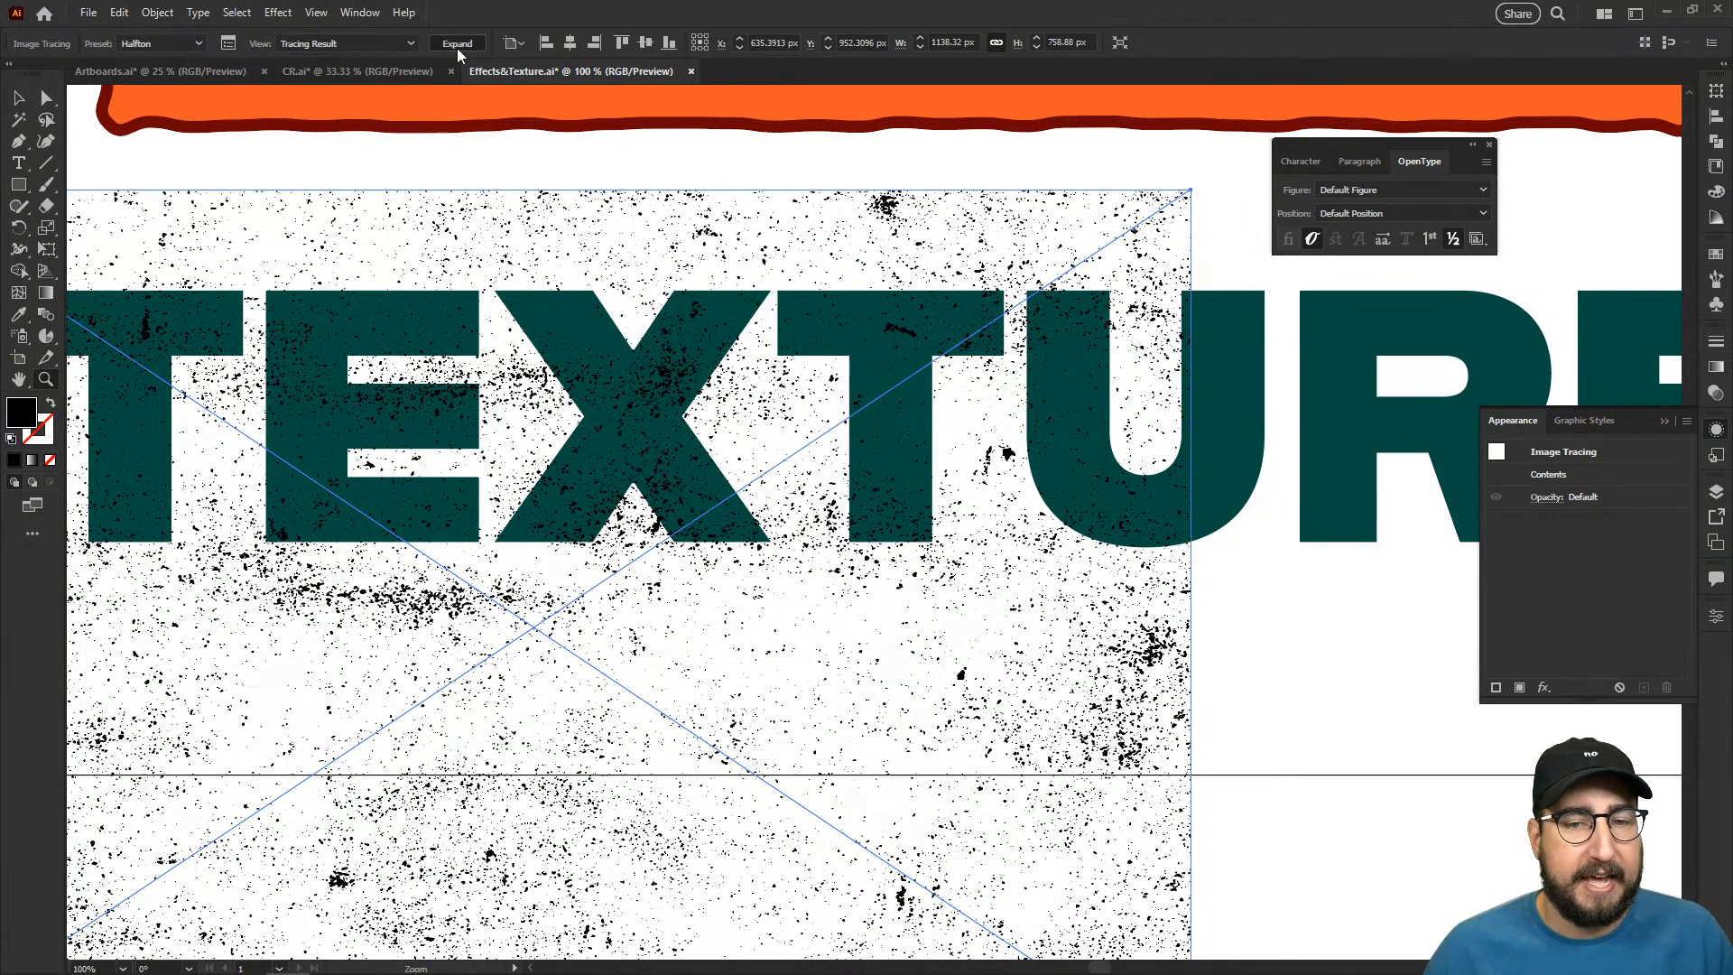
- Expand the traced texture into vector paths, deselect it, and view it over the word "TEXTURE"
{"action": "key", "text": "ctrl+shift+e"}
{"action": "key", "text": "v"}
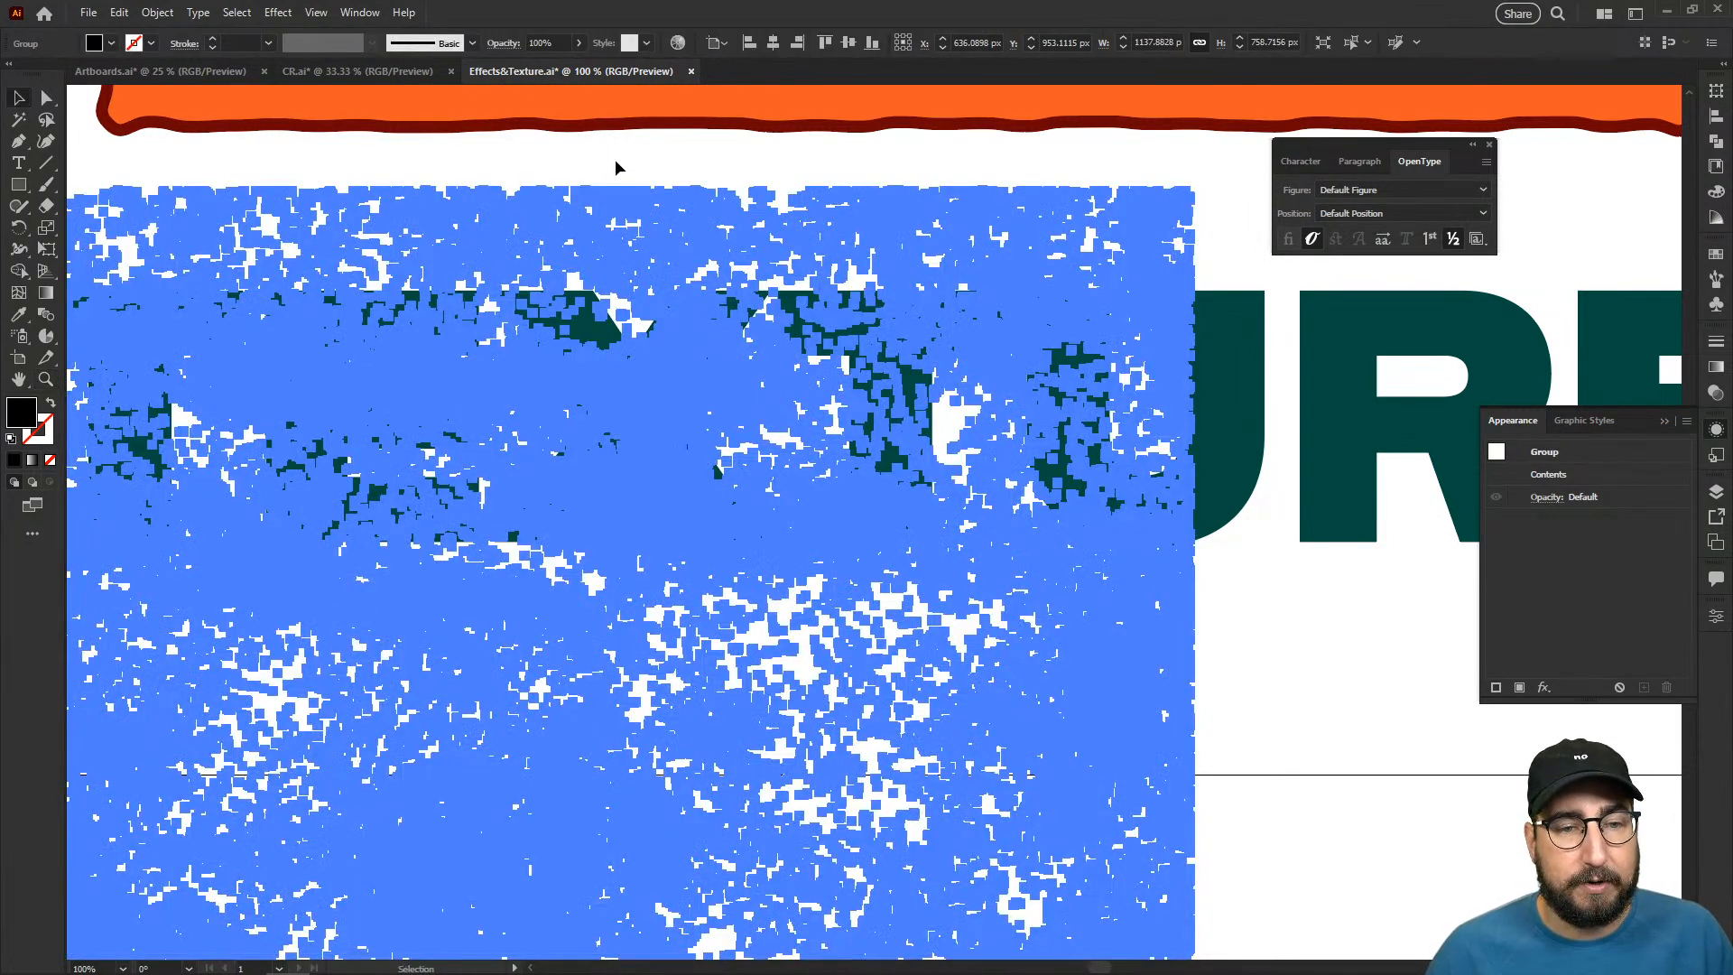
{"action": "left_click", "coordinate": [616, 162]}
{"action": "key", "text": "z"}
{"action": "left_click", "coordinate": [764, 524], "text": "alt"}
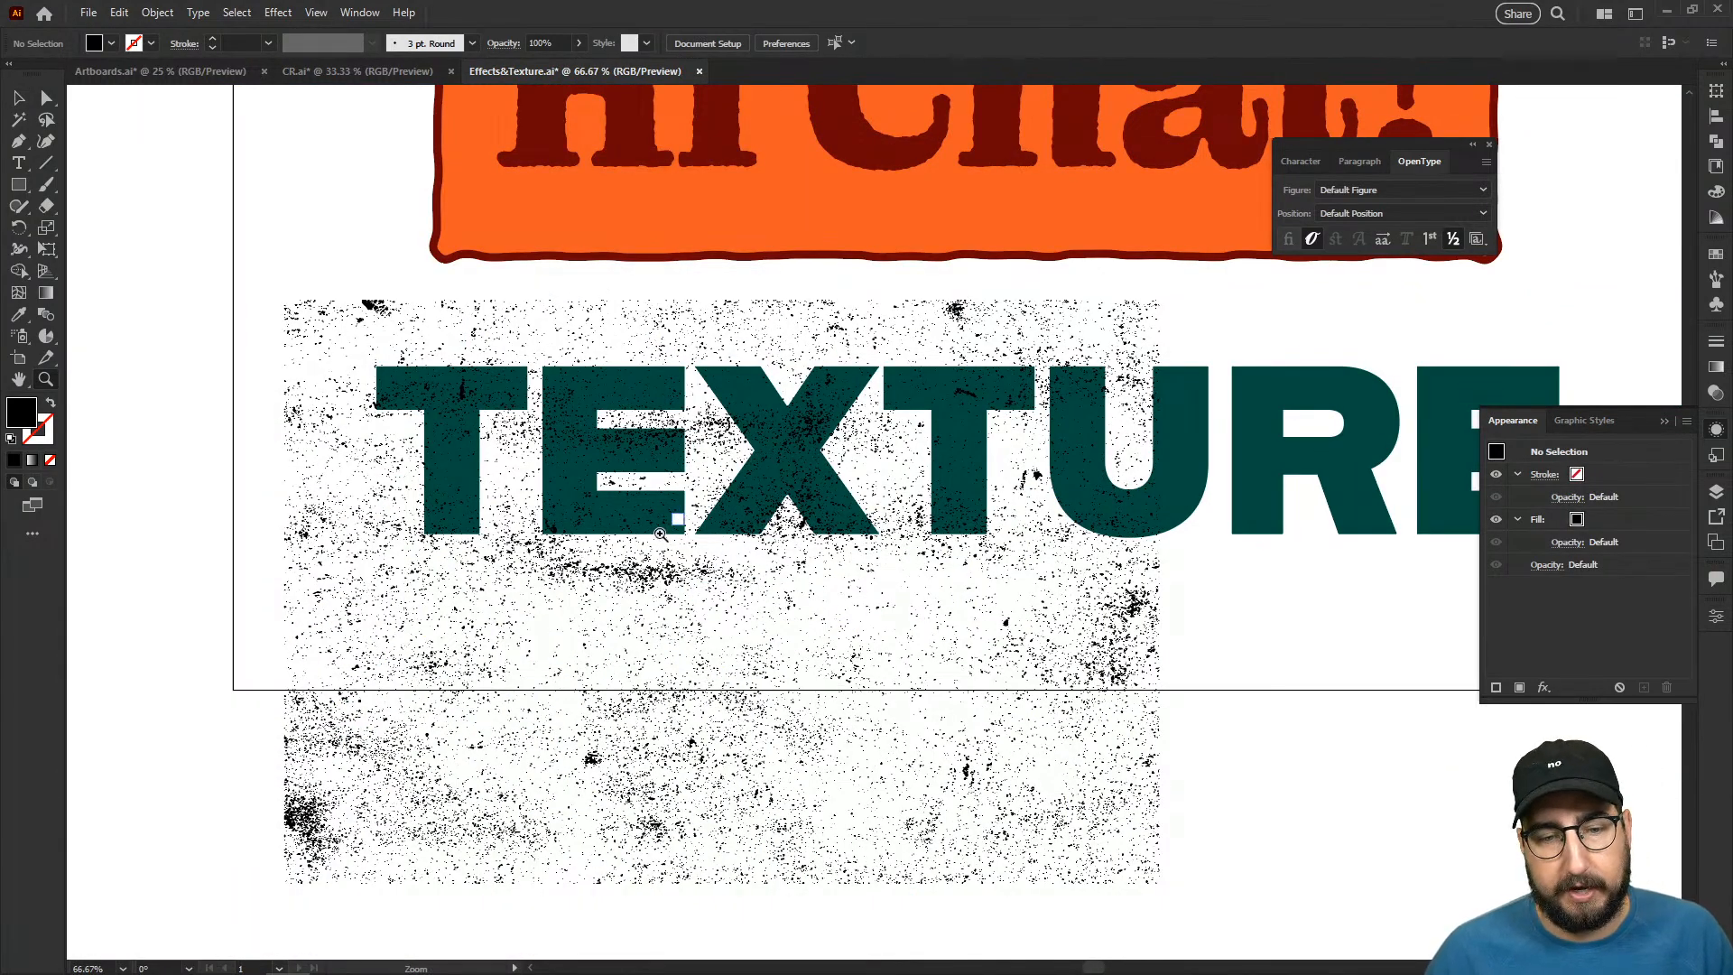
- Use the Lasso to select the specks around the word "TEXTURE", try deleting them, and undo the deletion
{"action": "left_click", "coordinate": [53, 118]}
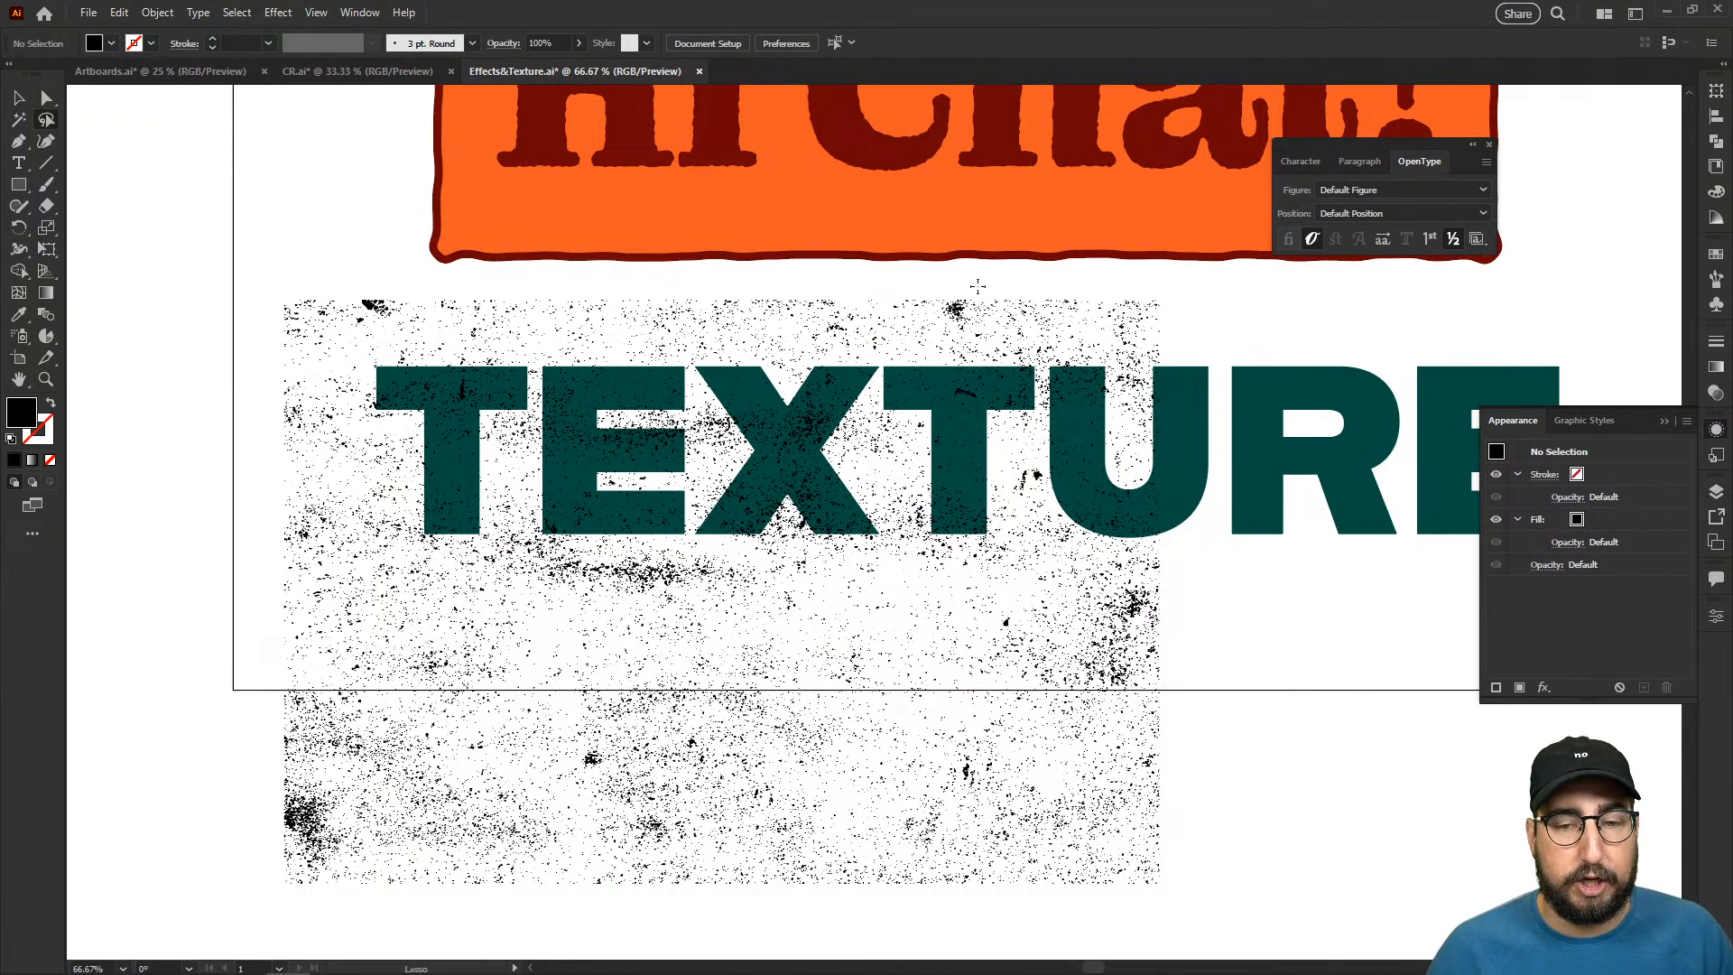
{"action": "left_click_drag", "start_coordinate": [1170, 356], "coordinate": [526, 346]}
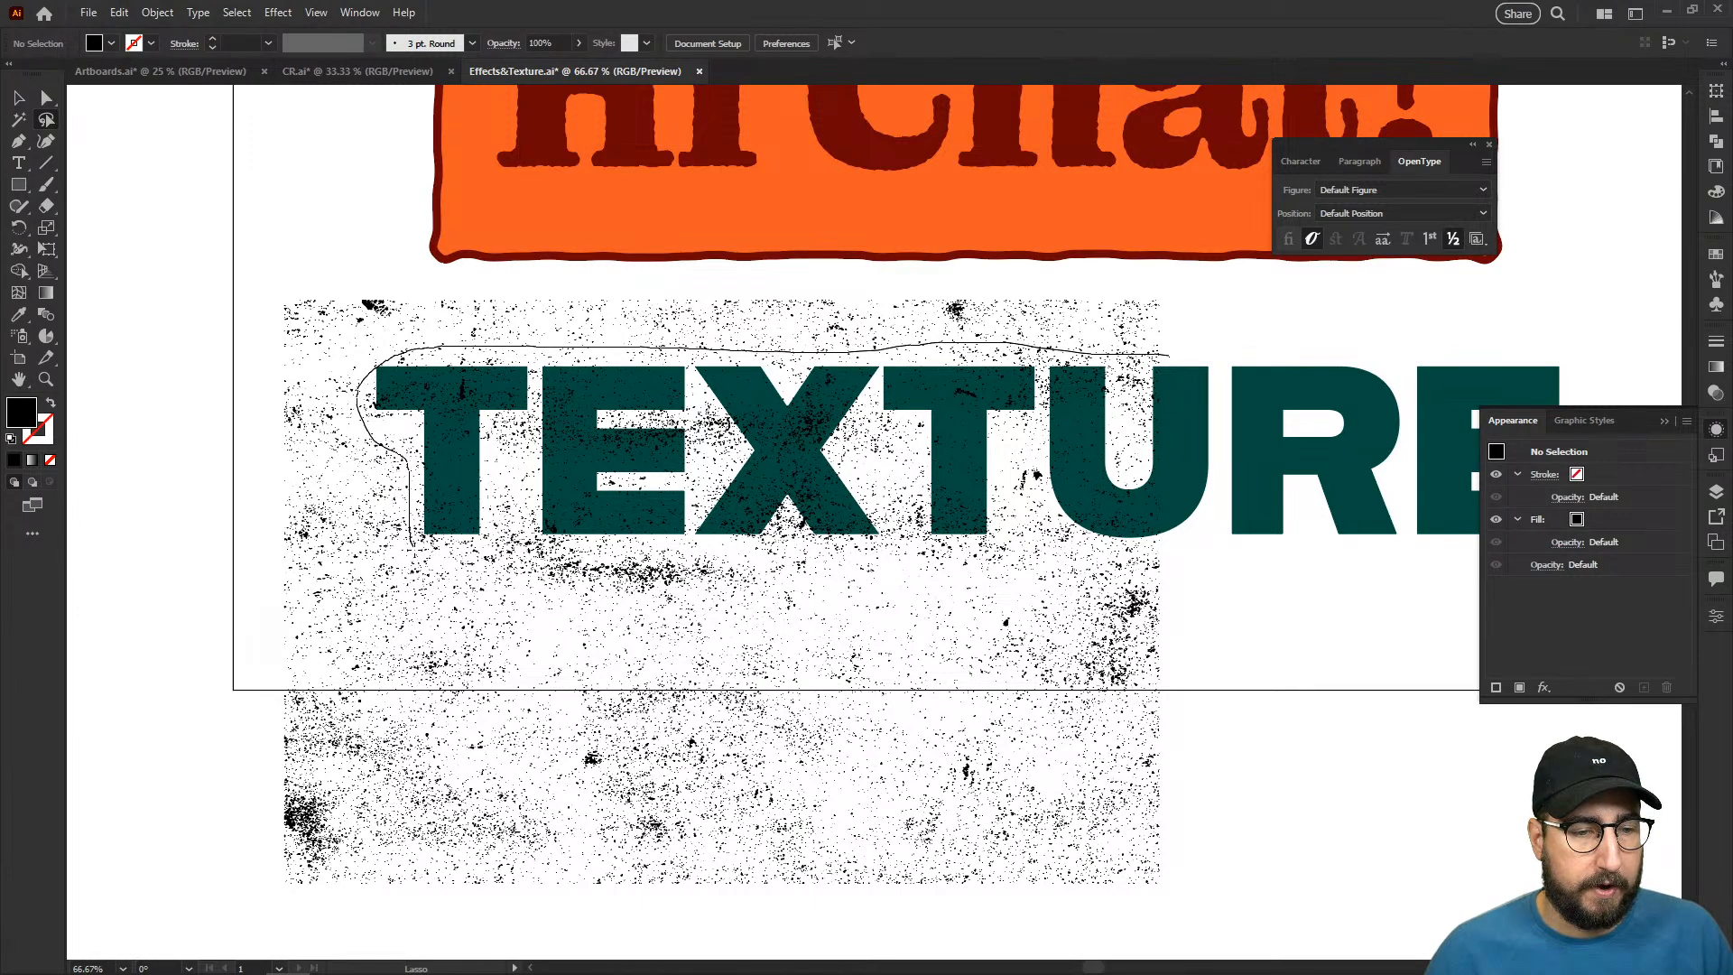
{"action": "mouse_move", "coordinate": [492, 548]}
{"action": "left_mouse_down"}
{"action": "mouse_move", "coordinate": [478, 503]}
{"action": "mouse_move", "coordinate": [514, 423]}
{"action": "mouse_move", "coordinate": [527, 534]}
{"action": "mouse_move", "coordinate": [859, 563]}
{"action": "mouse_move", "coordinate": [1141, 558]}
{"action": "mouse_move", "coordinate": [1229, 638]}
{"action": "mouse_move", "coordinate": [1249, 814]}
{"action": "mouse_move", "coordinate": [1220, 925]}
{"action": "mouse_move", "coordinate": [1050, 951]}
{"action": "mouse_move", "coordinate": [264, 899]}
{"action": "mouse_move", "coordinate": [239, 754]}
{"action": "mouse_move", "coordinate": [256, 322]}
{"action": "mouse_move", "coordinate": [294, 267]}
{"action": "mouse_move", "coordinate": [782, 295]}
{"action": "mouse_move", "coordinate": [1199, 281]}
{"action": "mouse_move", "coordinate": [1235, 295]}
{"action": "left_mouse_up"}
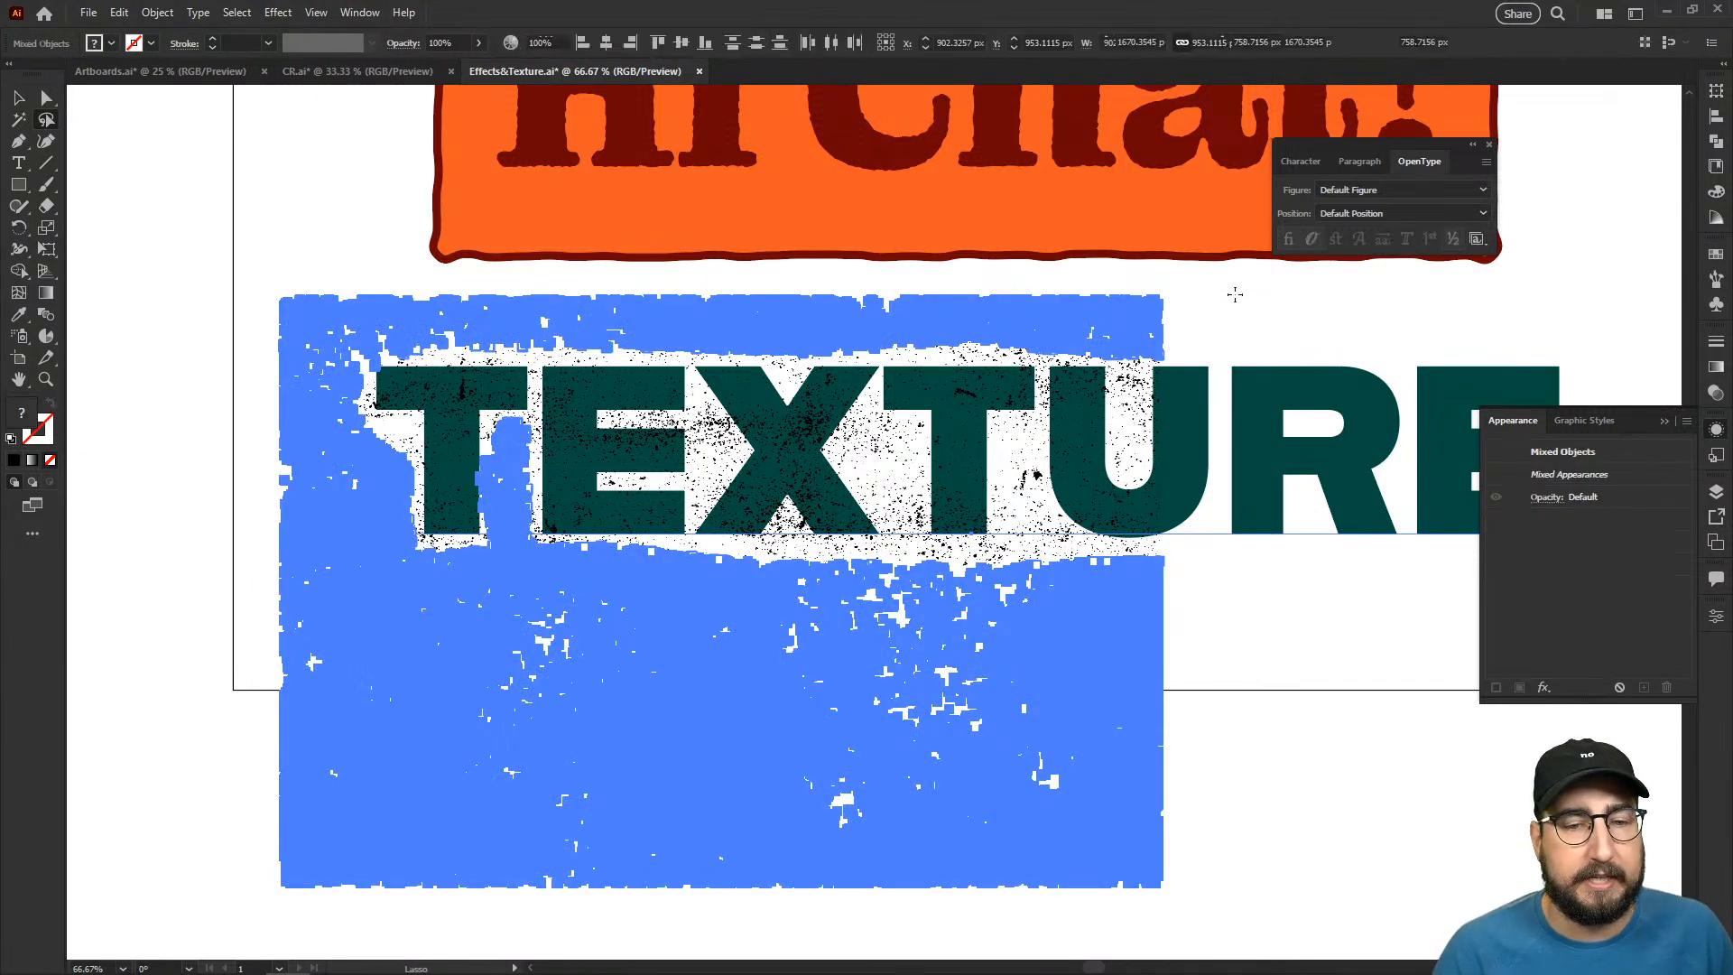
{"action": "key", "text": "Delete"}
{"action": "key", "text": "ctrl+shift+a"}
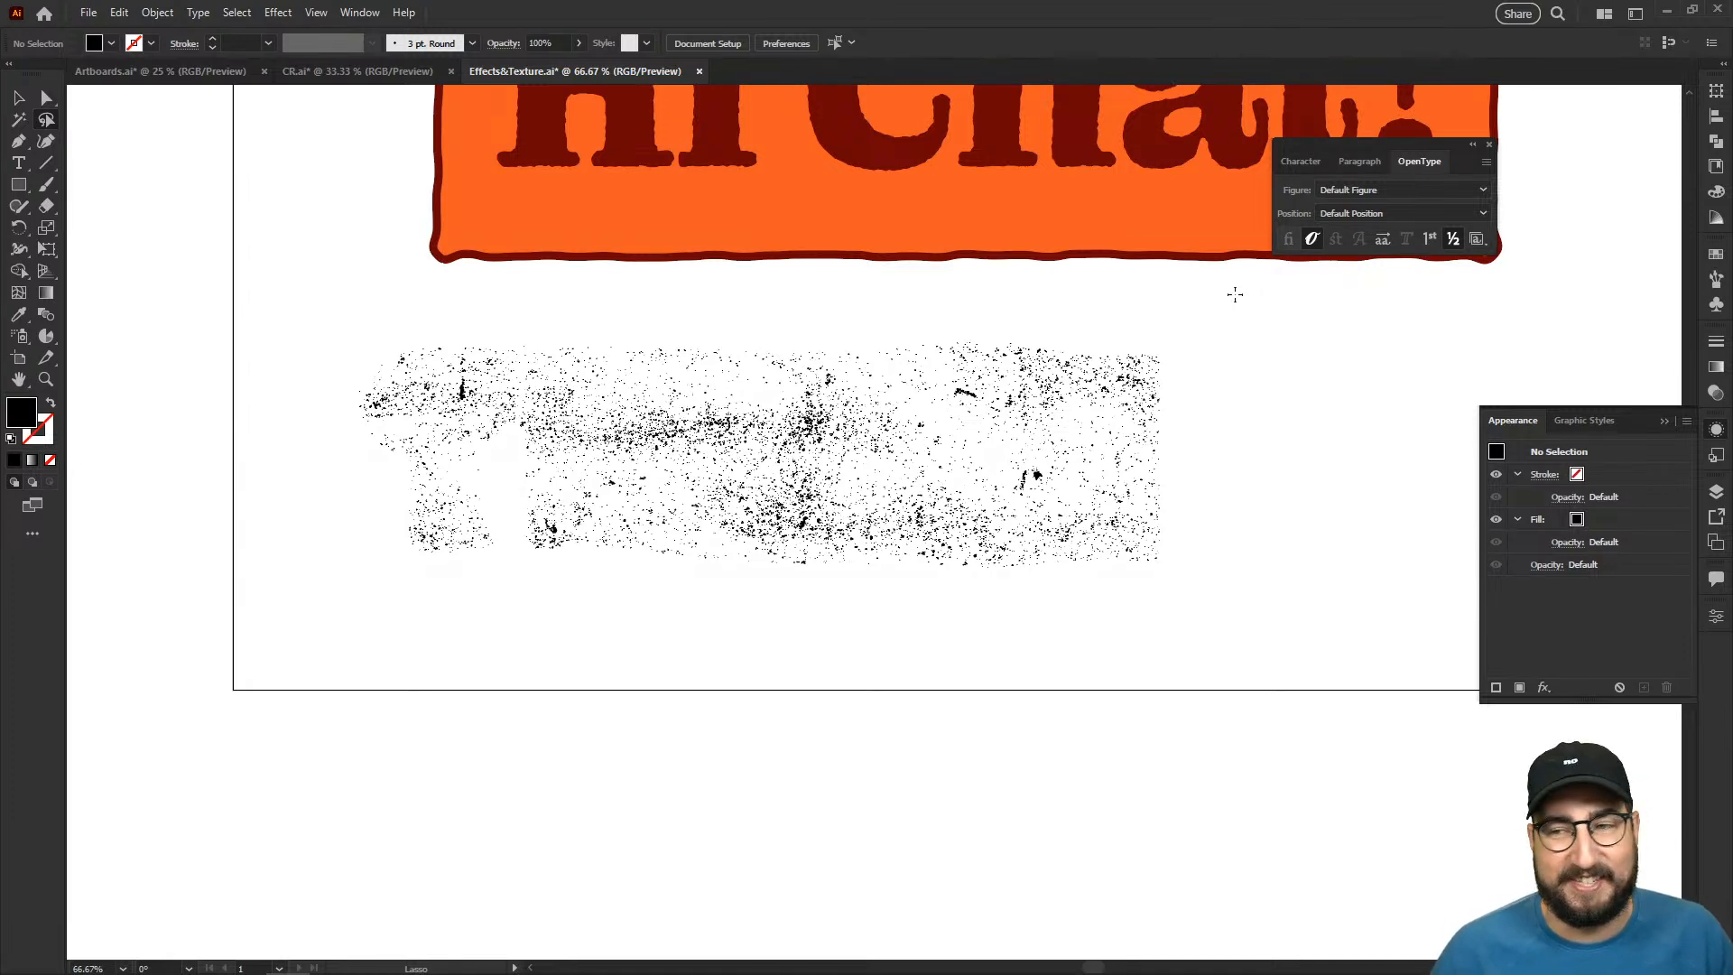
{"action": "key", "text": "ctrl+a"}
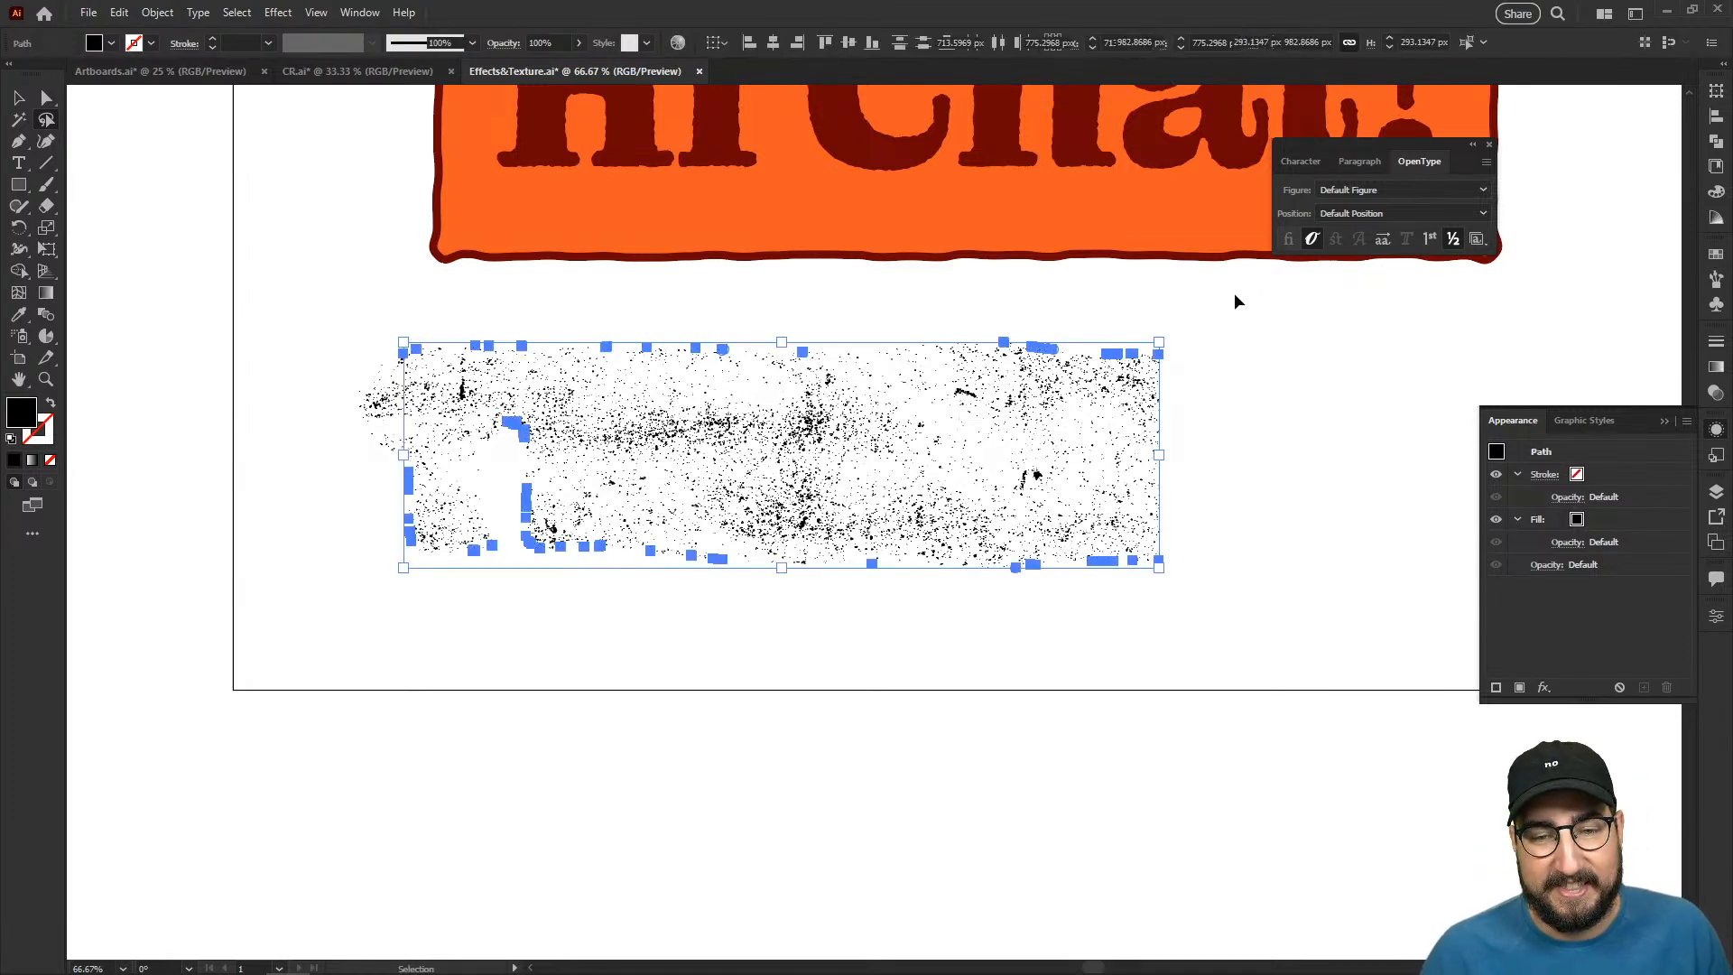
{"action": "key", "text": "ctrl+z"}
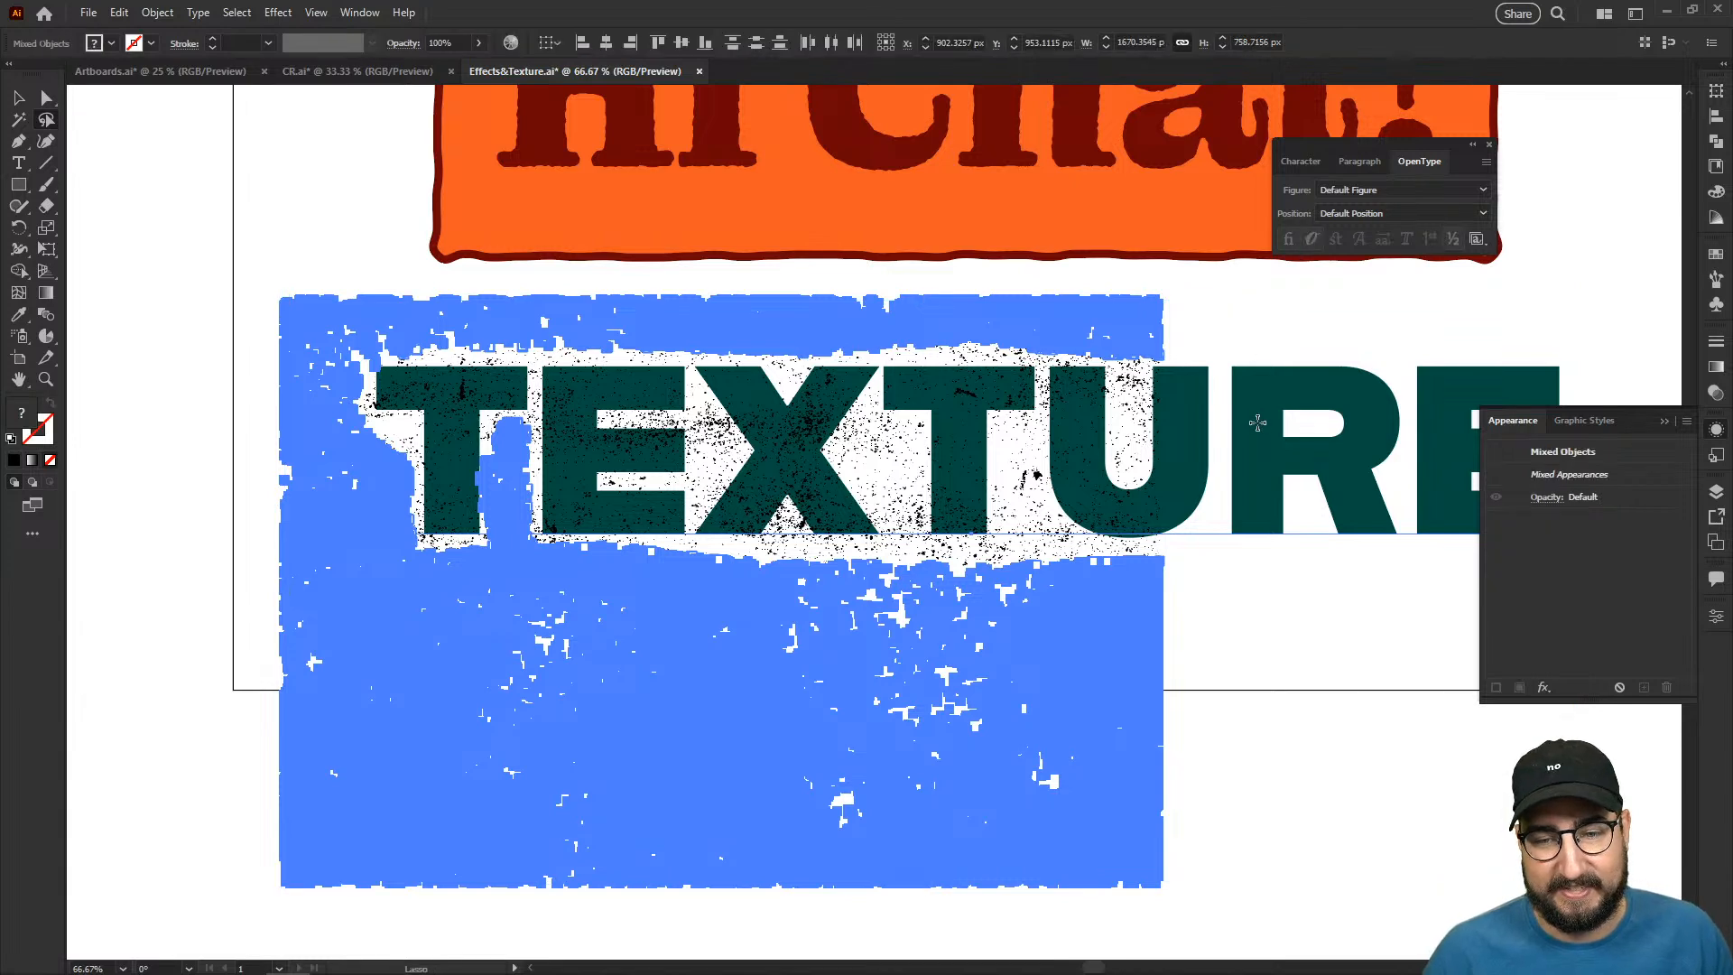
- Remove the live text from the selection and delete the texture specks surrounding the word
{"action": "key", "text": "a"}
{"action": "left_click", "coordinate": [1253, 312]}
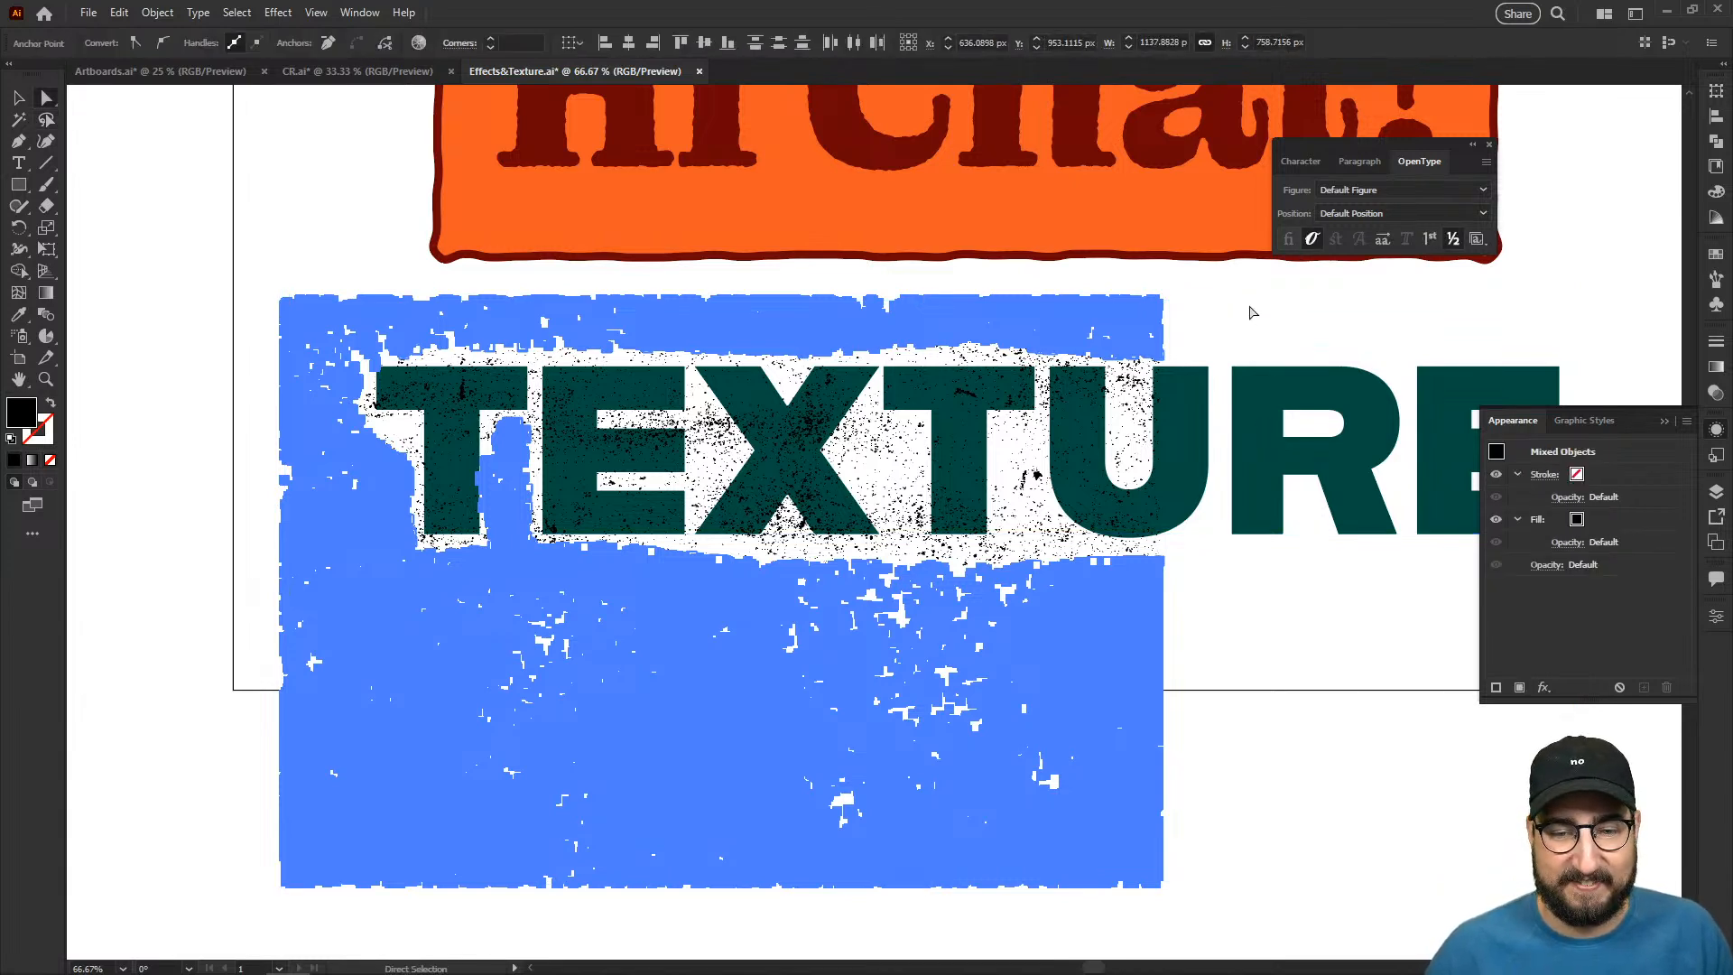
{"action": "key", "text": "Delete"}
{"action": "key", "text": "Delete"}
{"action": "key", "text": "v"}
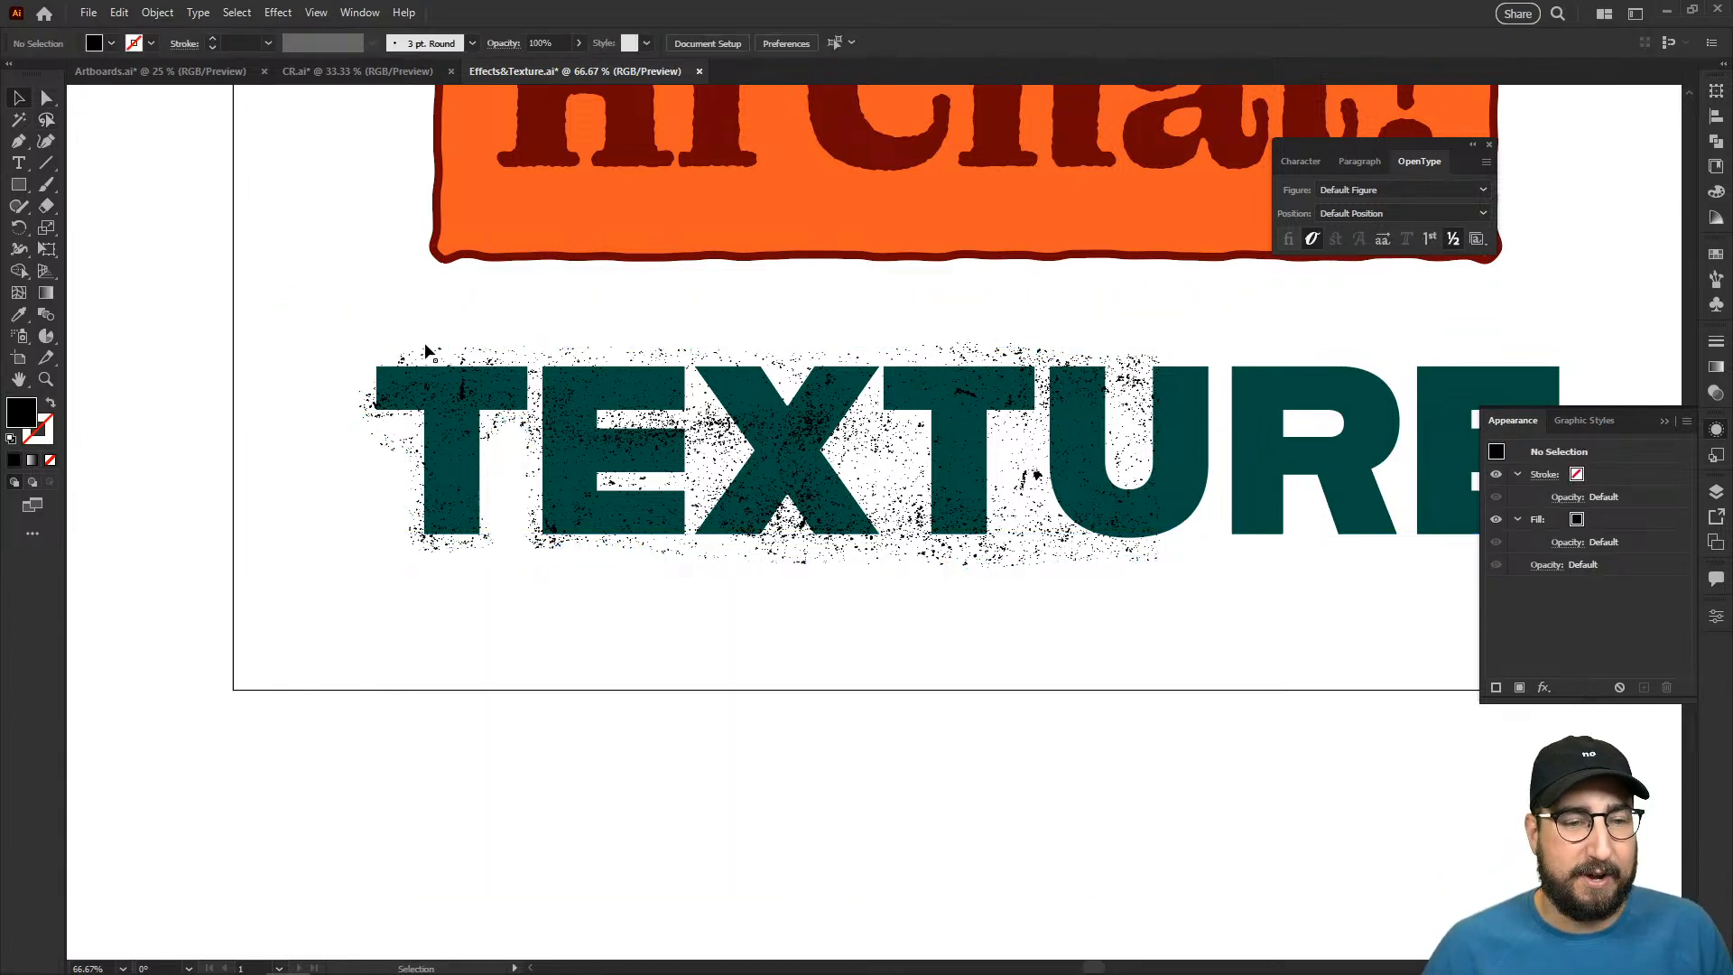
- Fill the trimmed texture group over "TEXTURE" with the bright yellow swatch
{"action": "left_click_drag", "start_coordinate": [336, 345], "coordinate": [1271, 607]}
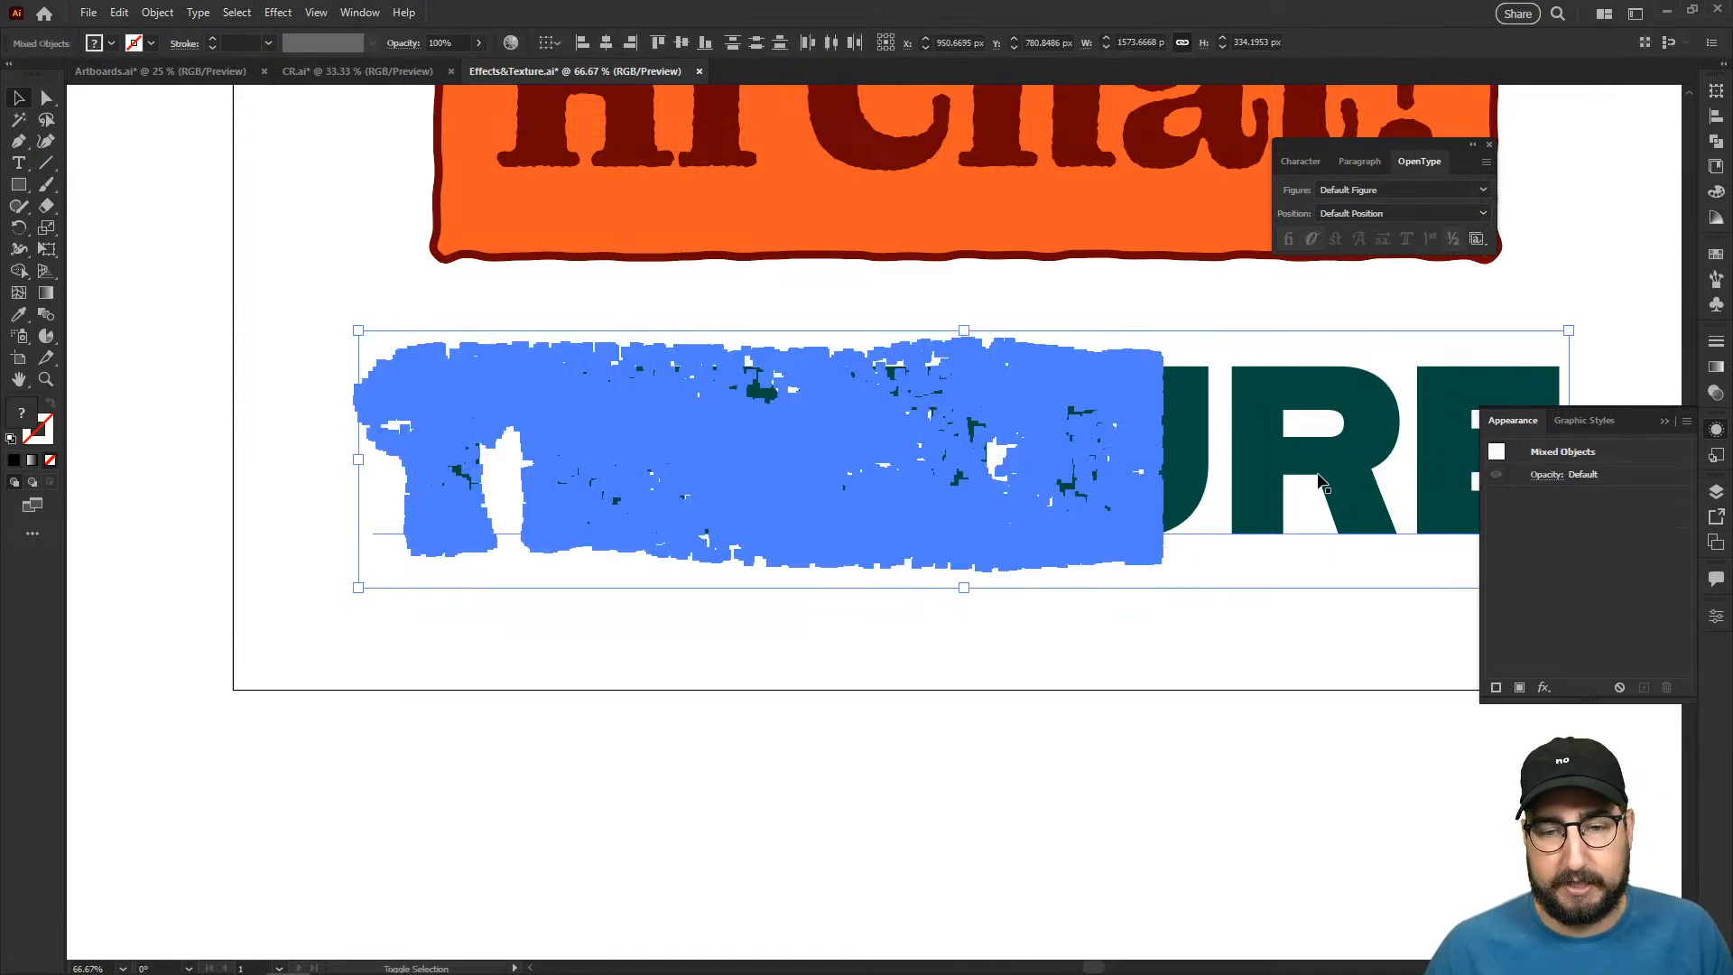
{"action": "left_click", "coordinate": [1696, 259]}
{"action": "left_click", "coordinate": [1553, 306]}
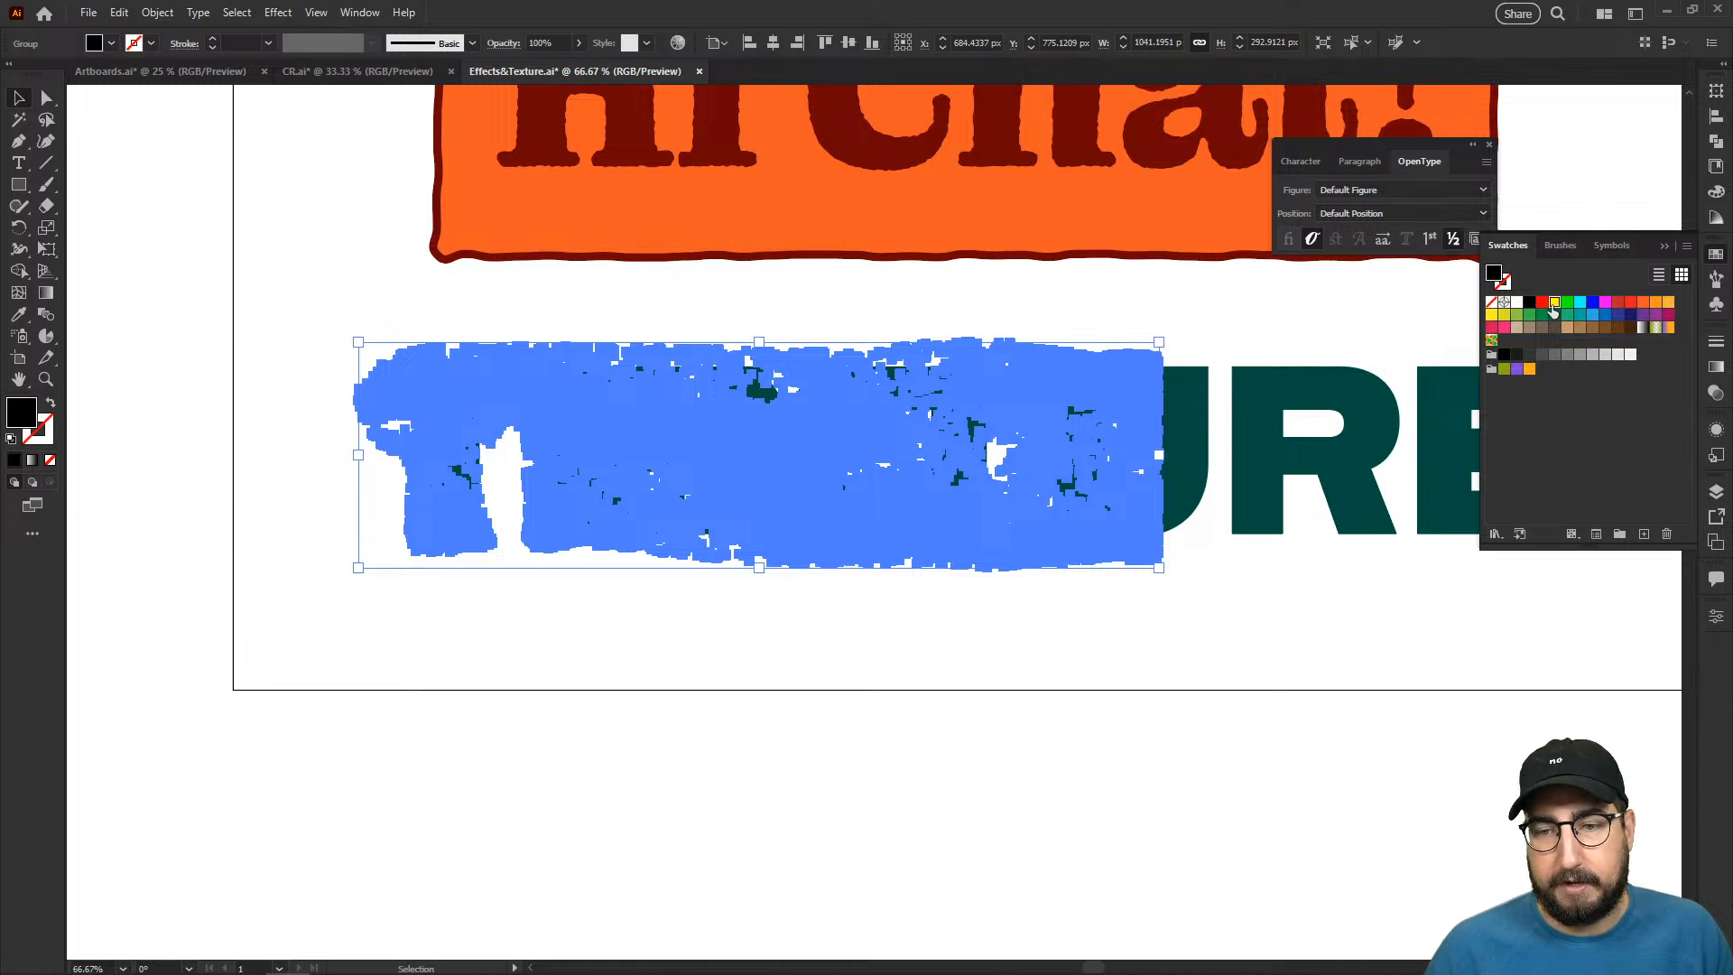
- Set the yellow texture group's blending mode to Multiply and inspect the specks over the letters
{"action": "key", "text": "a"}
{"action": "left_click", "coordinate": [1717, 393]}
{"action": "left_click", "coordinate": [1534, 361]}
{"action": "left_click", "coordinate": [1547, 425]}
{"action": "left_click", "coordinate": [1209, 675]}
{"action": "key", "text": "z"}
{"action": "left_click", "coordinate": [955, 490]}
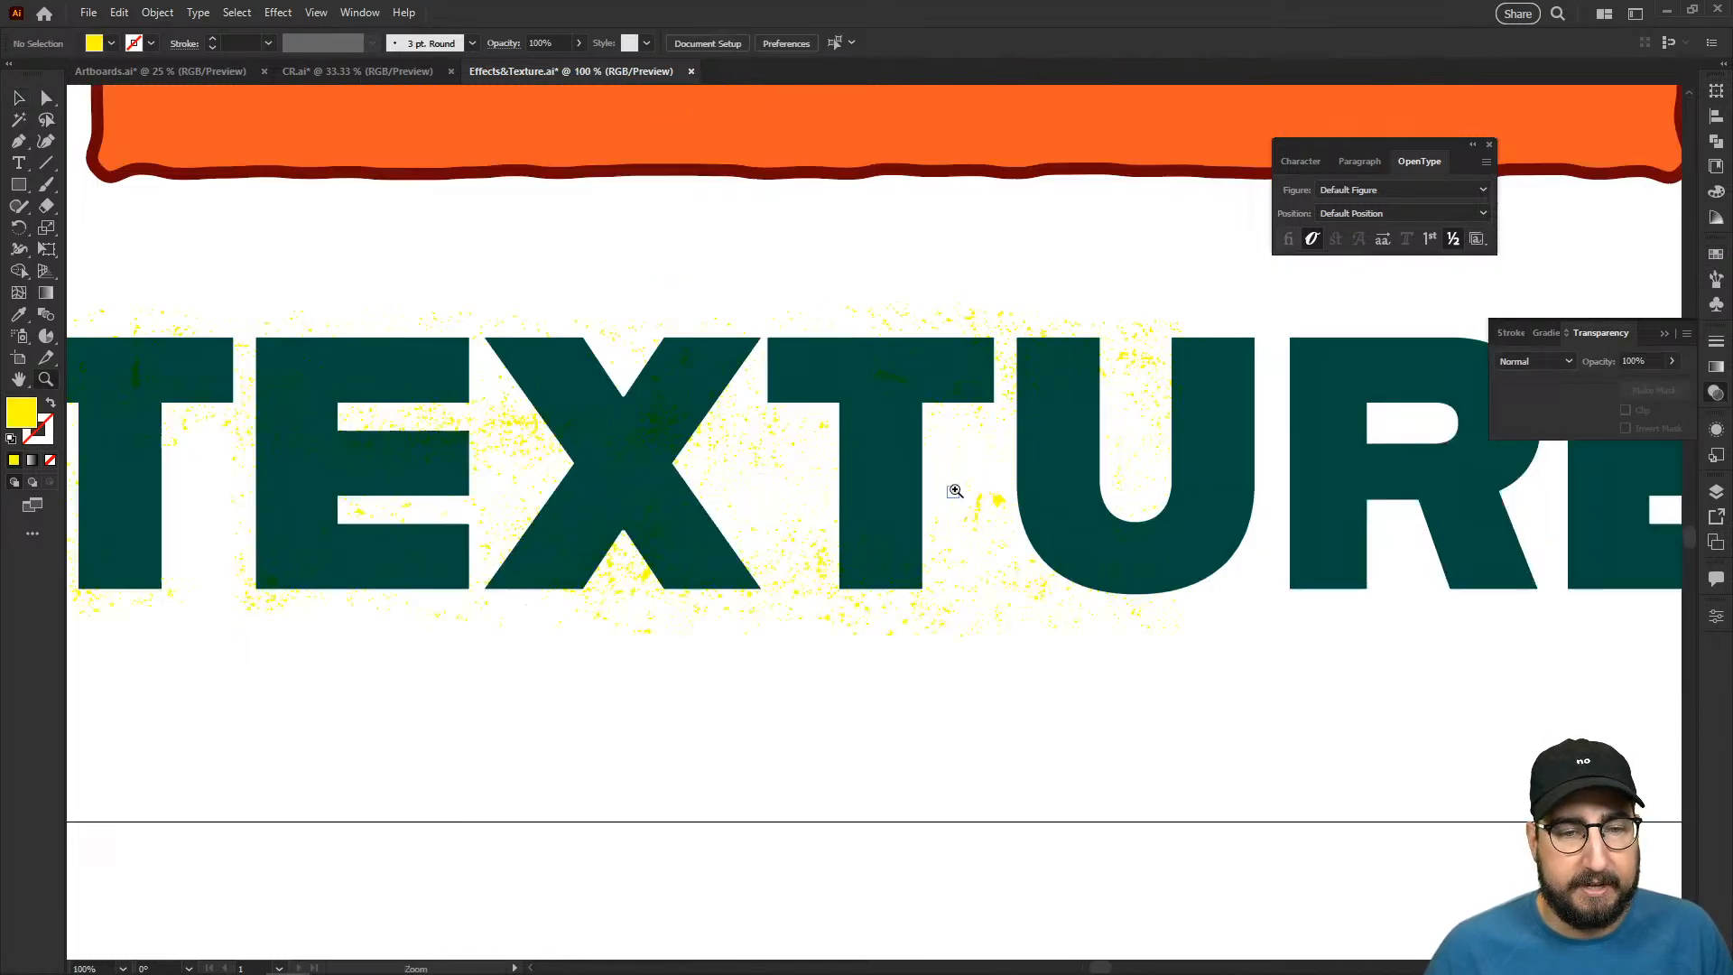
{"action": "left_click", "coordinate": [967, 454]}
{"action": "left_click", "coordinate": [818, 424]}
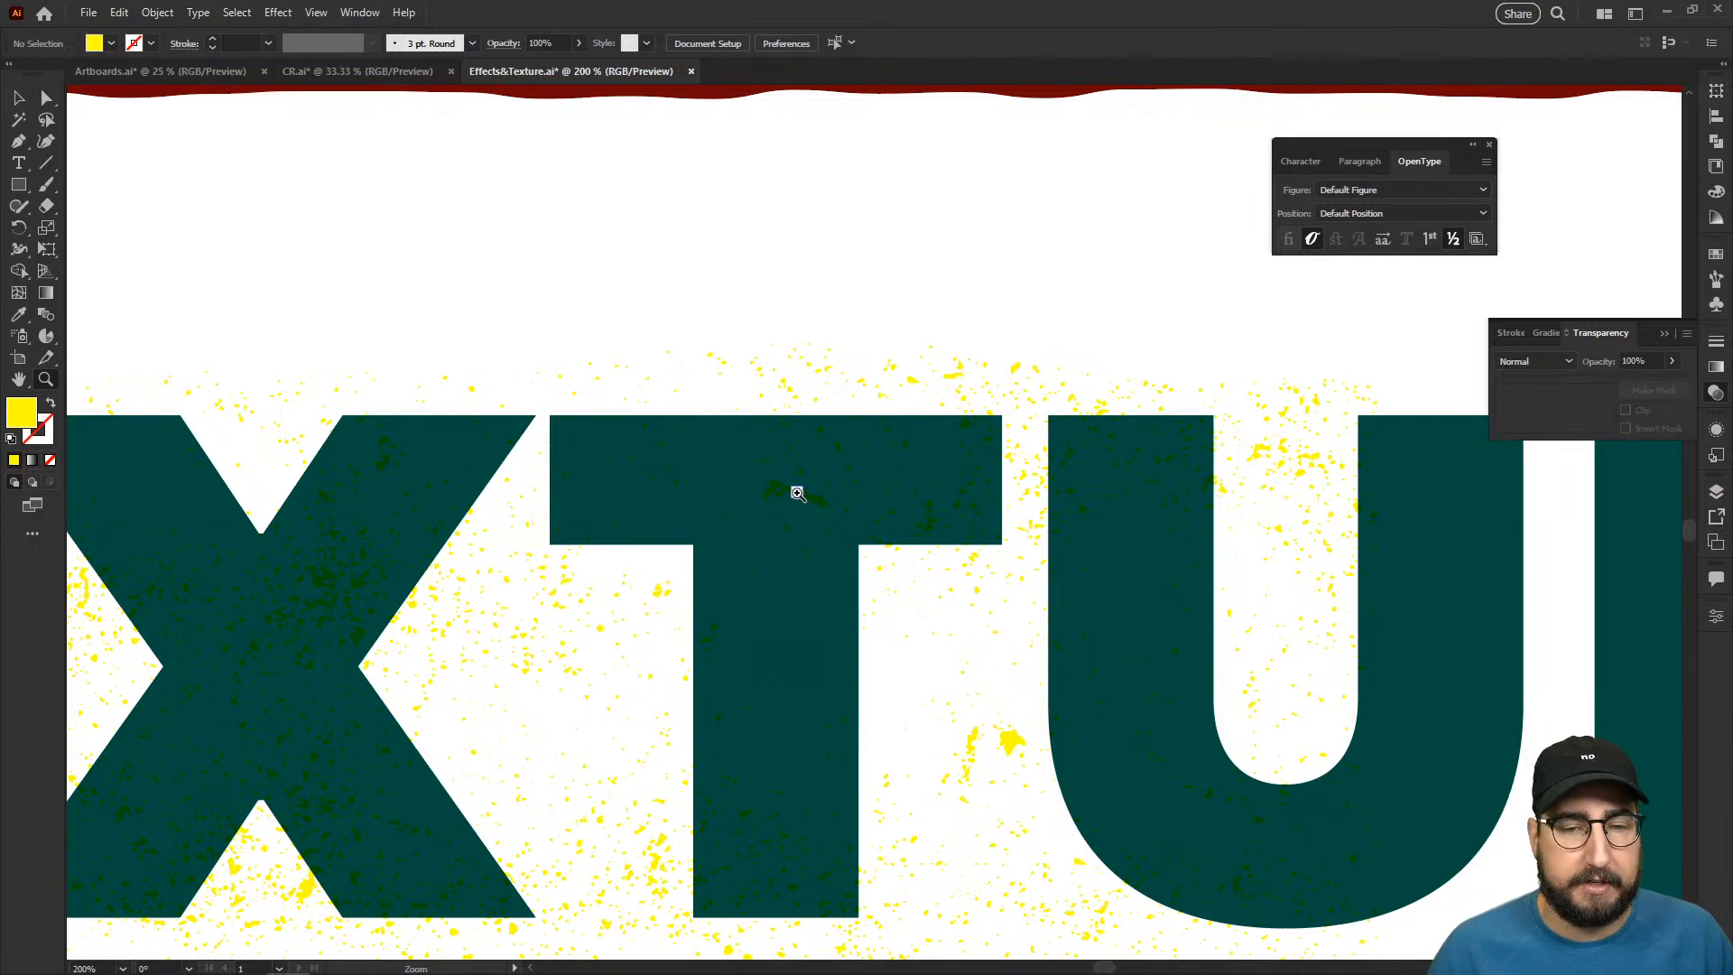
- Delete the yellow texture group from the word "TEXTURE"
{"action": "key", "text": "v"}
{"action": "left_click", "coordinate": [849, 383]}
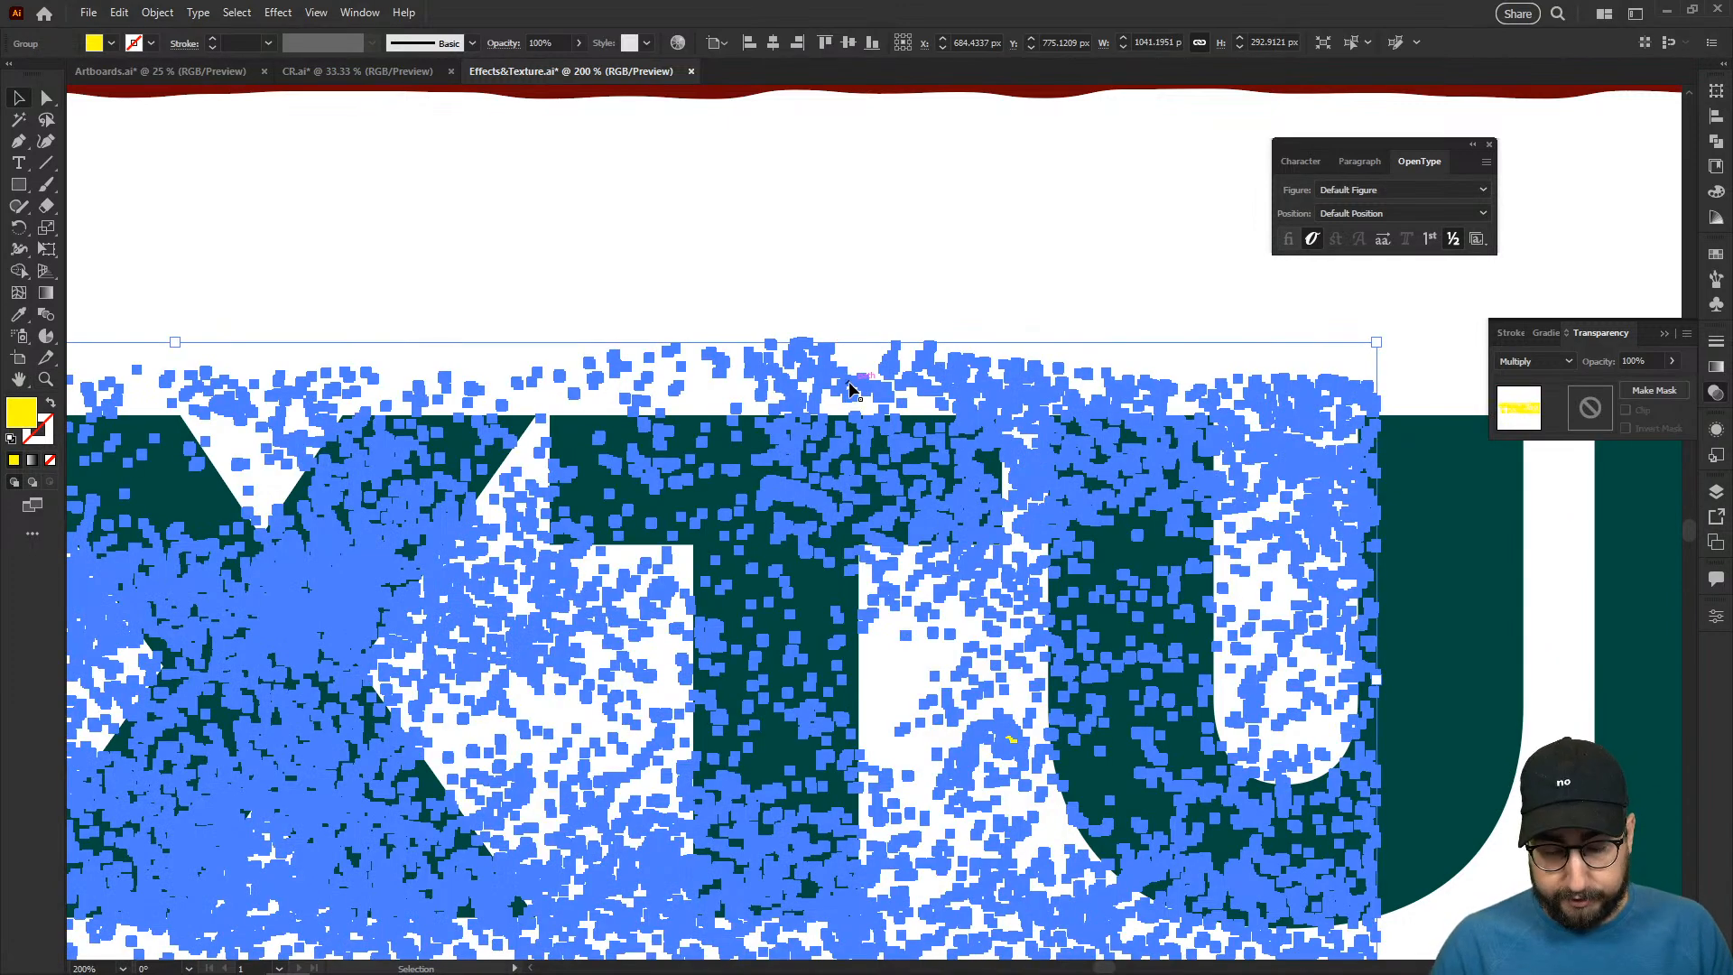
{"action": "key", "text": "Delete"}
{"action": "key", "text": "z"}
{"action": "left_click", "coordinate": [917, 476], "text": "alt"}
{"action": "left_click", "coordinate": [917, 475], "text": "alt"}
{"action": "left_click", "coordinate": [866, 507], "text": "alt"}
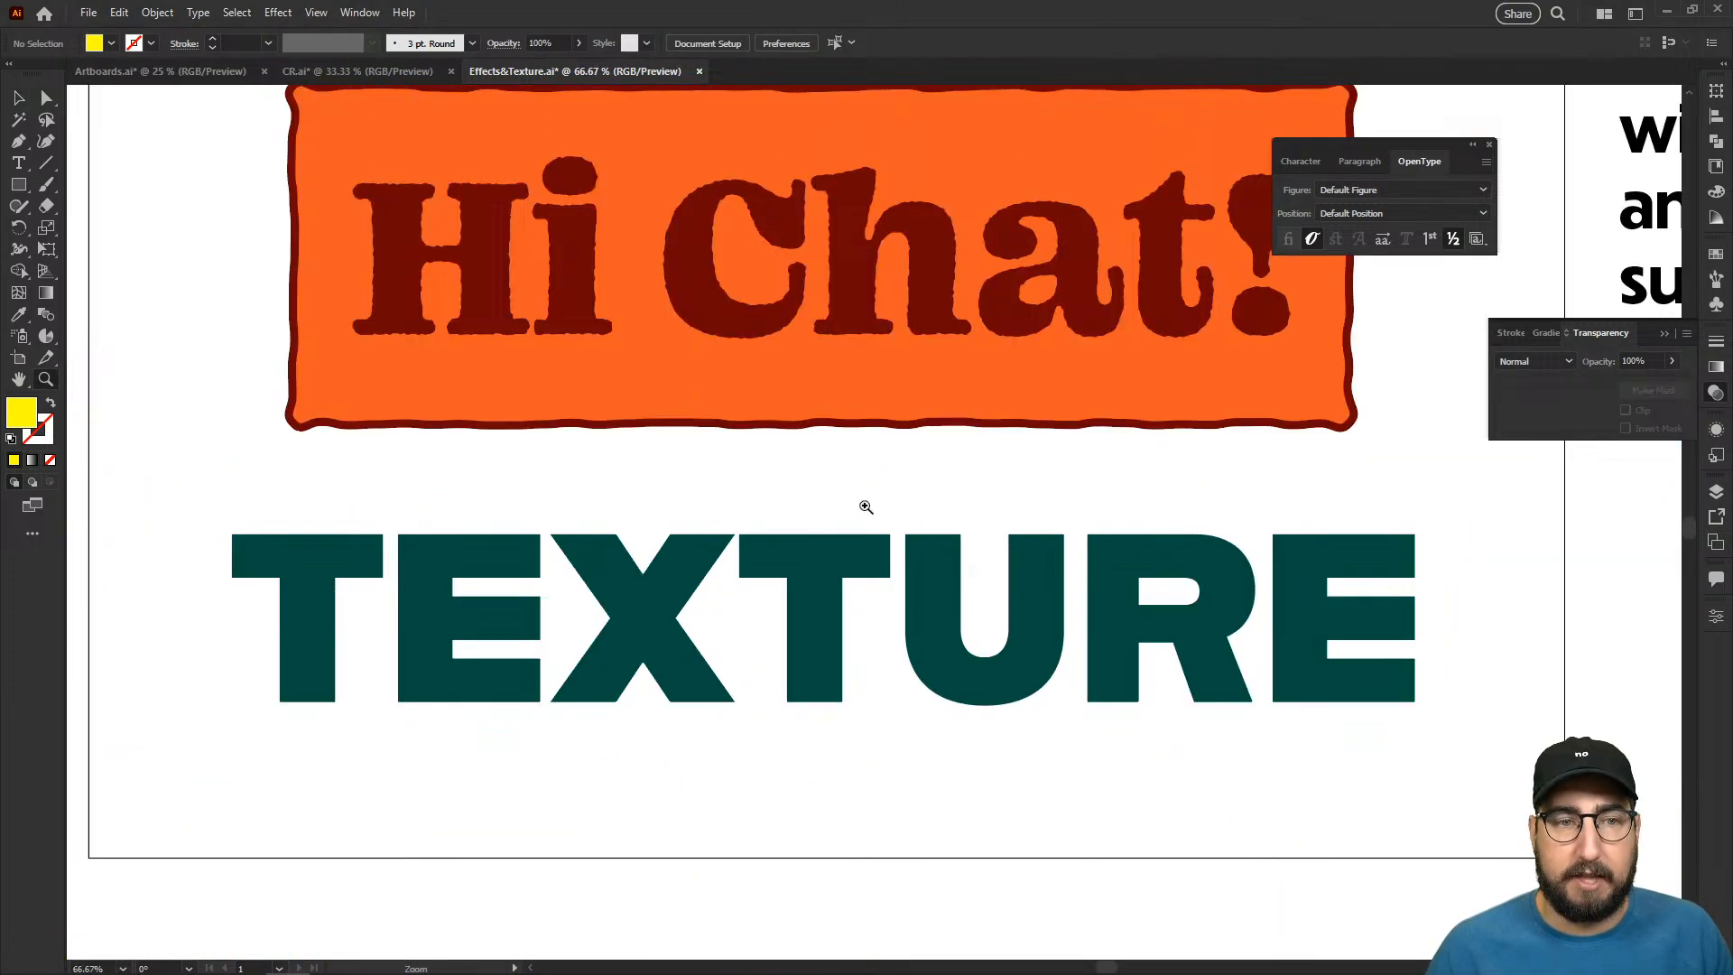
{"action": "left_click_drag", "start_coordinate": [866, 507], "coordinate": [801, 466]}
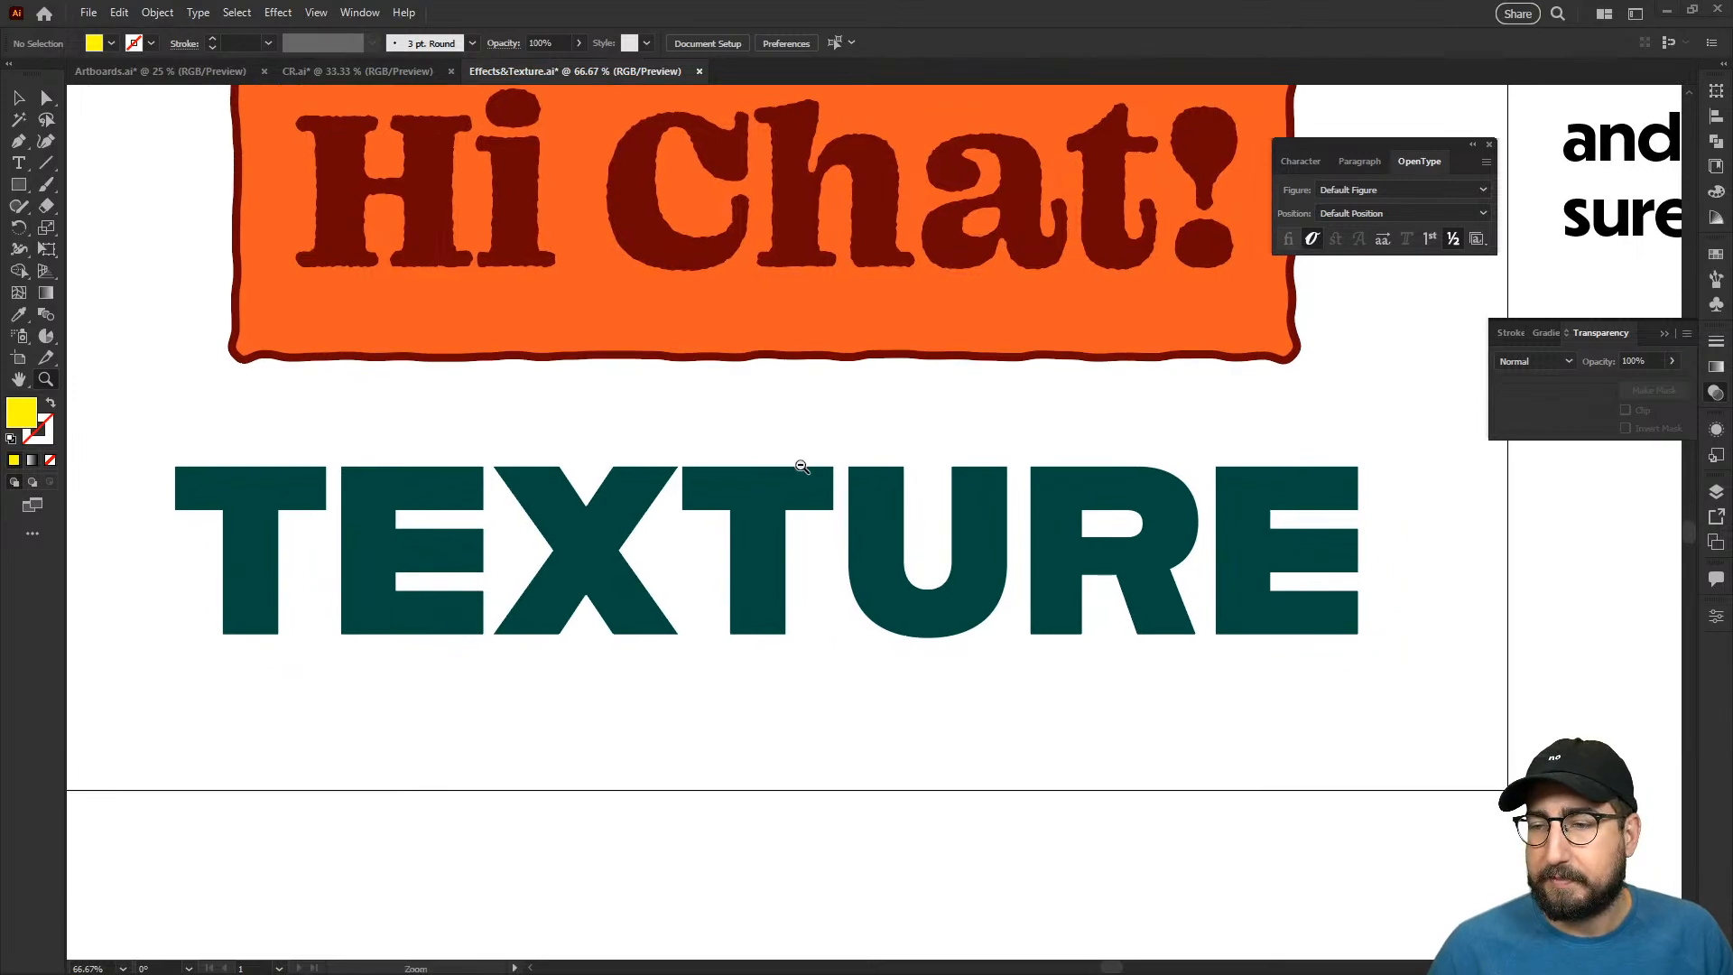
- Place AdobeStock_304422492.jpeg from the Downloads folder in File Explorer into Illustrator, covering the first letters of "TEXTURE"
{"action": "key", "text": "alt+Tab"}
{"action": "left_click_drag", "start_coordinate": [1055, 417], "coordinate": [430, 433]}
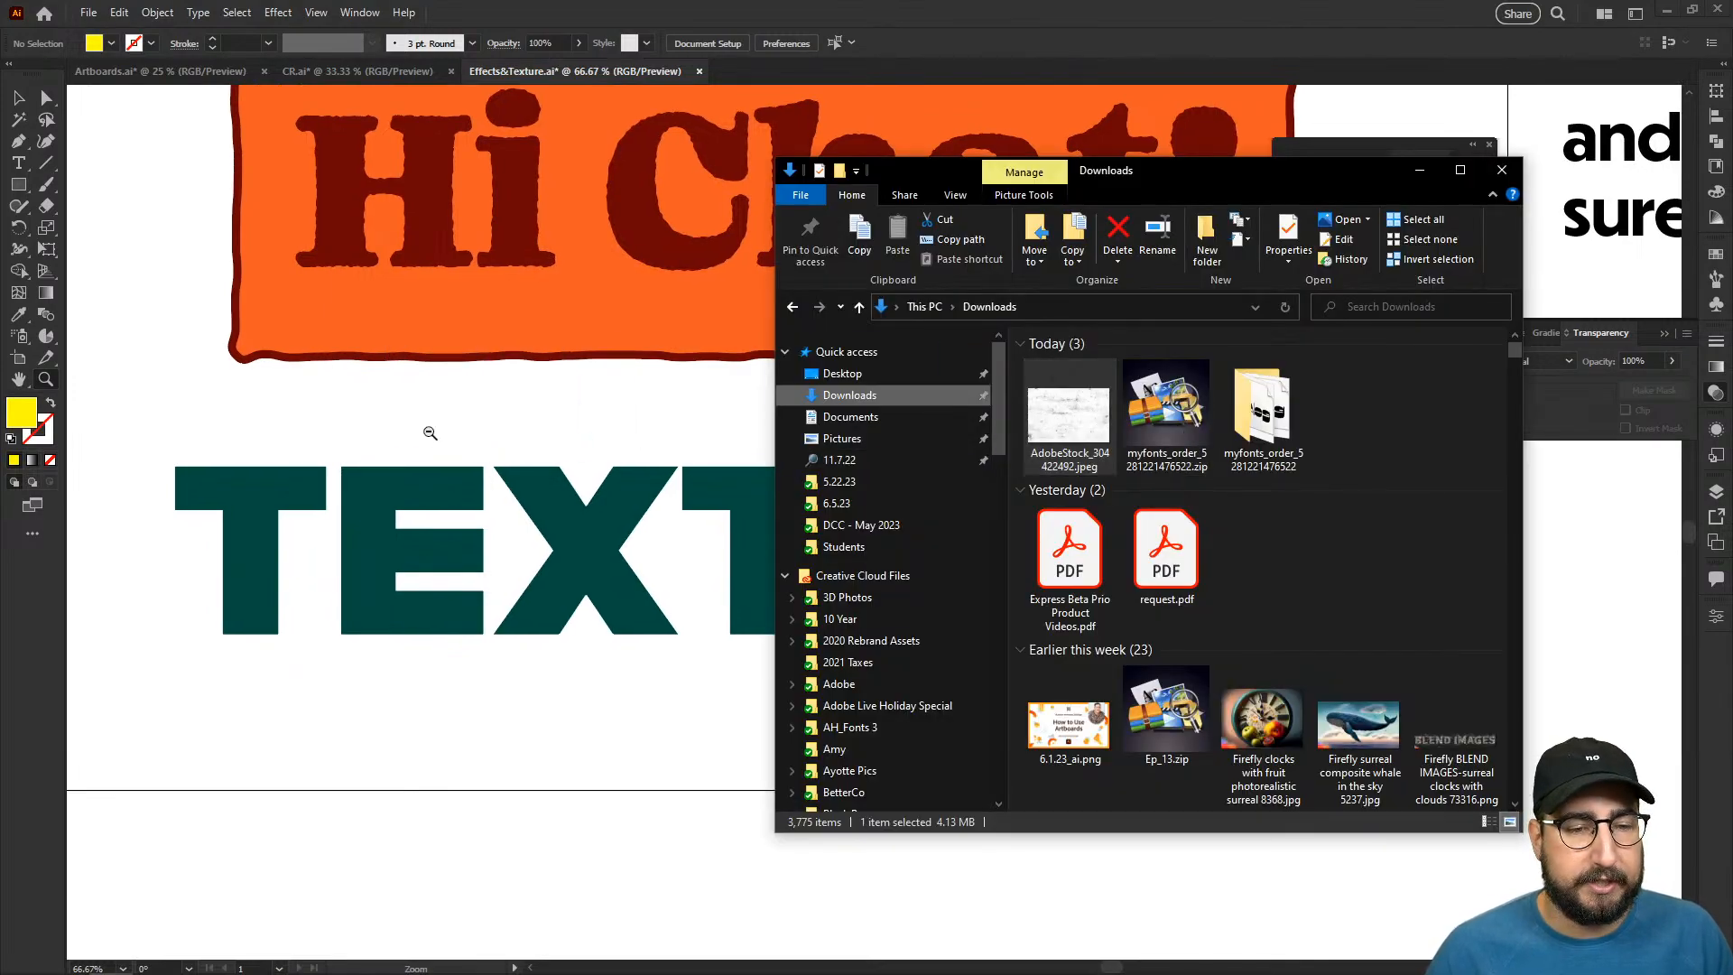
{"action": "left_click", "coordinate": [495, 475]}
{"action": "left_click", "coordinate": [1013, 550], "text": "alt"}
{"action": "left_click_drag", "start_coordinate": [835, 456], "coordinate": [682, 454]}
{"action": "left_click_drag", "start_coordinate": [662, 450], "coordinate": [704, 711]}
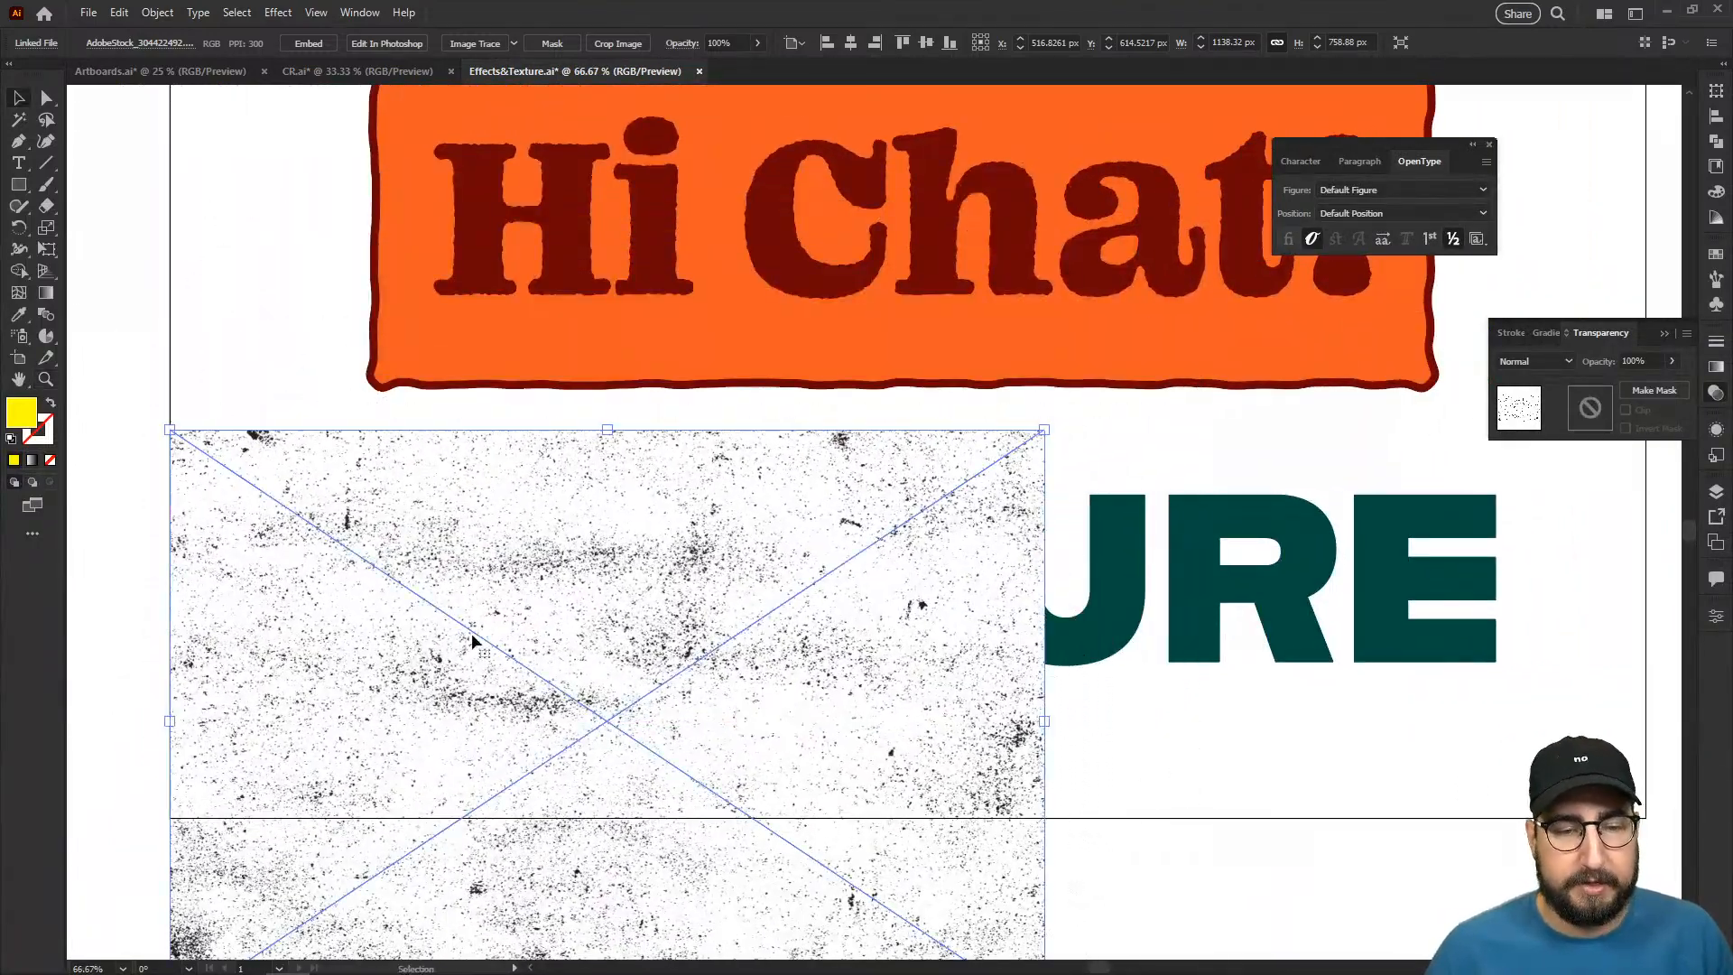
- Duplicate the texture image beside the original so both cover the whole word "TEXTURE", and group the two images
{"action": "left_click_drag", "start_coordinate": [242, 609], "coordinate": [1122, 403]}
{"action": "left_click_drag", "start_coordinate": [1141, 668], "coordinate": [921, 524]}
{"action": "left_click", "coordinate": [715, 465], "text": "shift"}
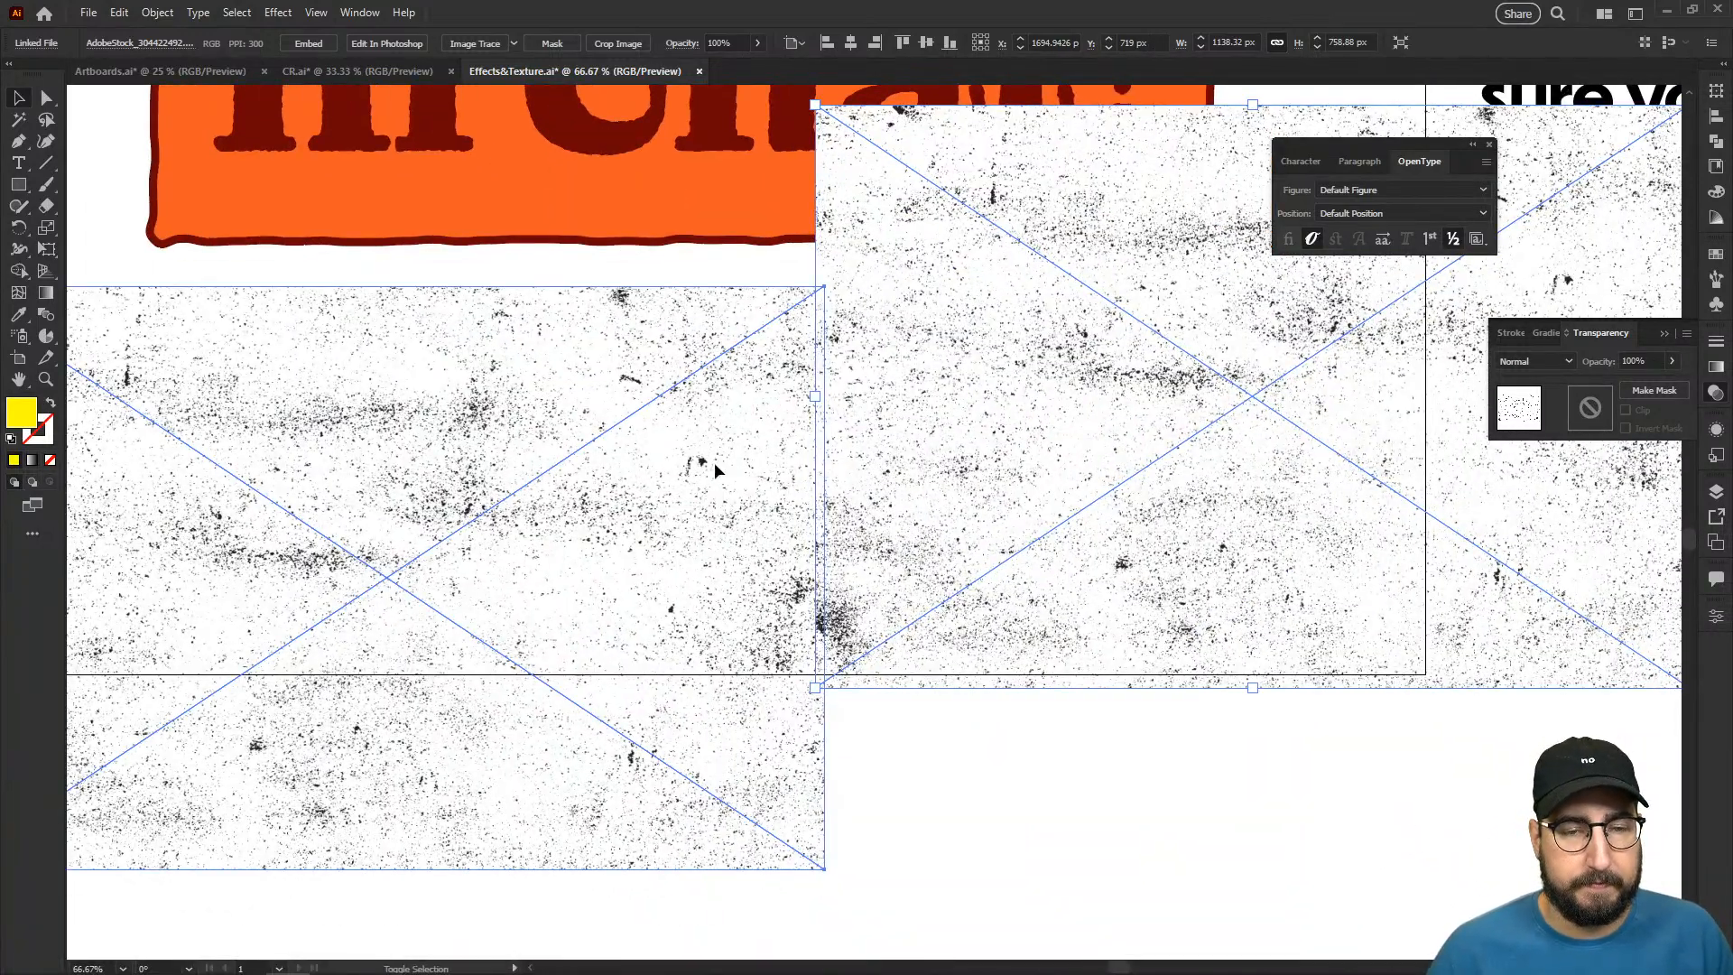
{"action": "left_click", "coordinate": [715, 465], "text": "shift"}
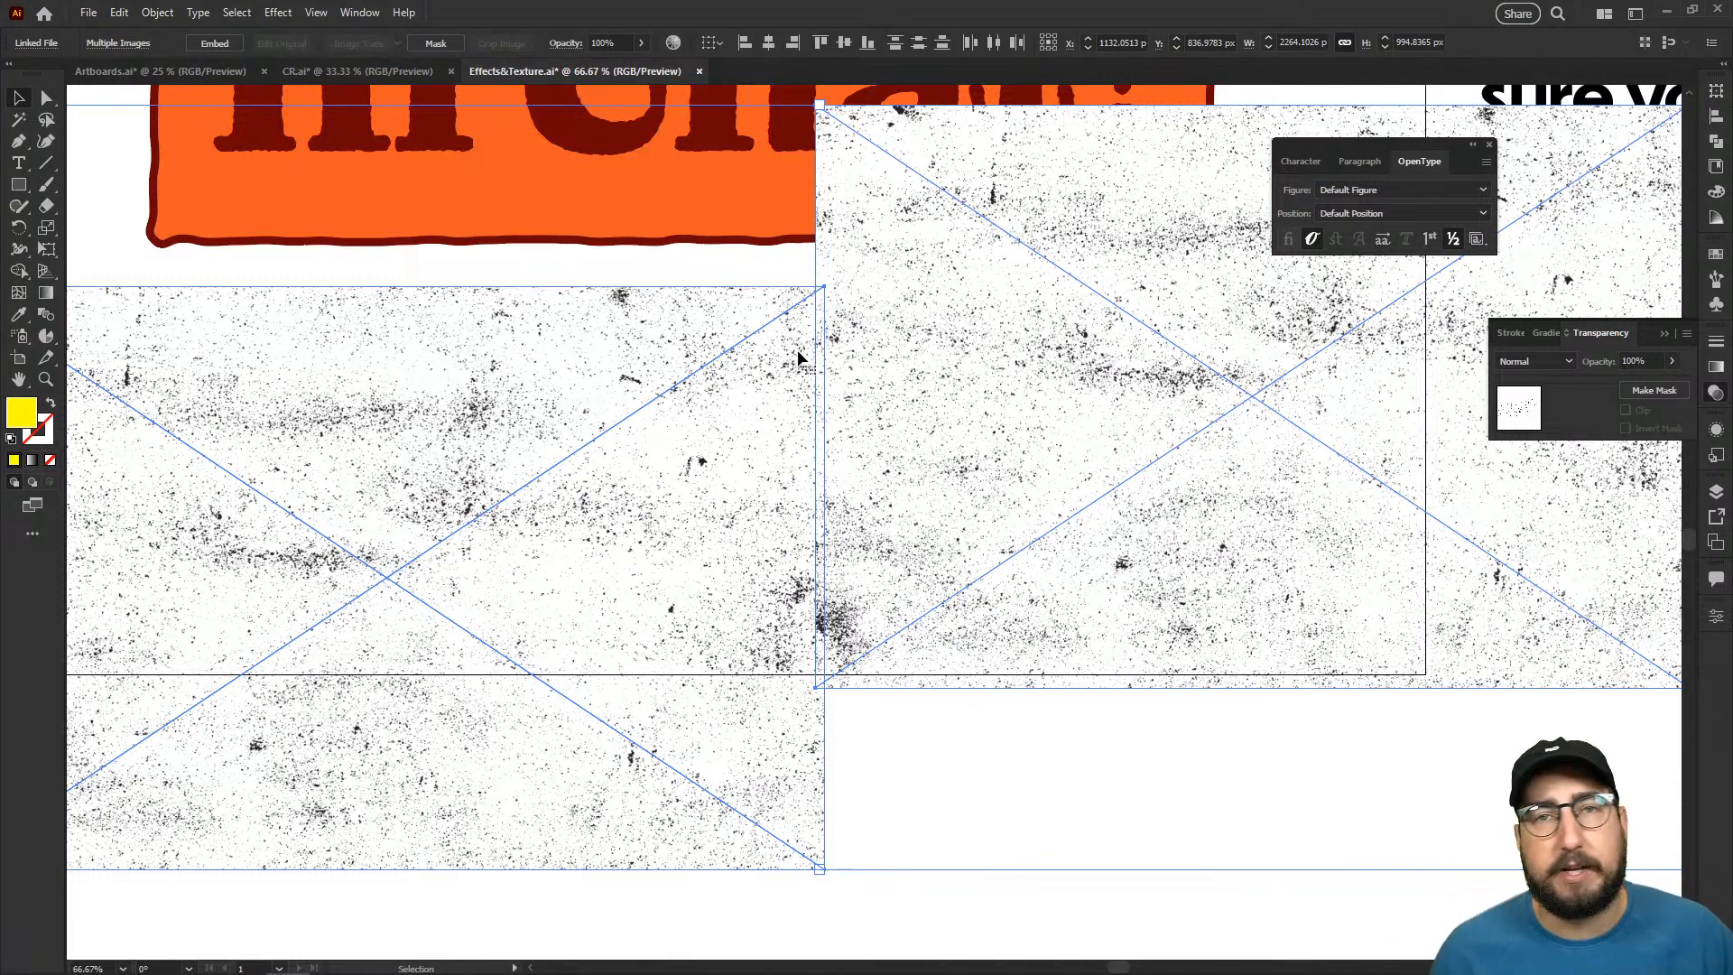
{"action": "key", "text": "ctrl+g"}
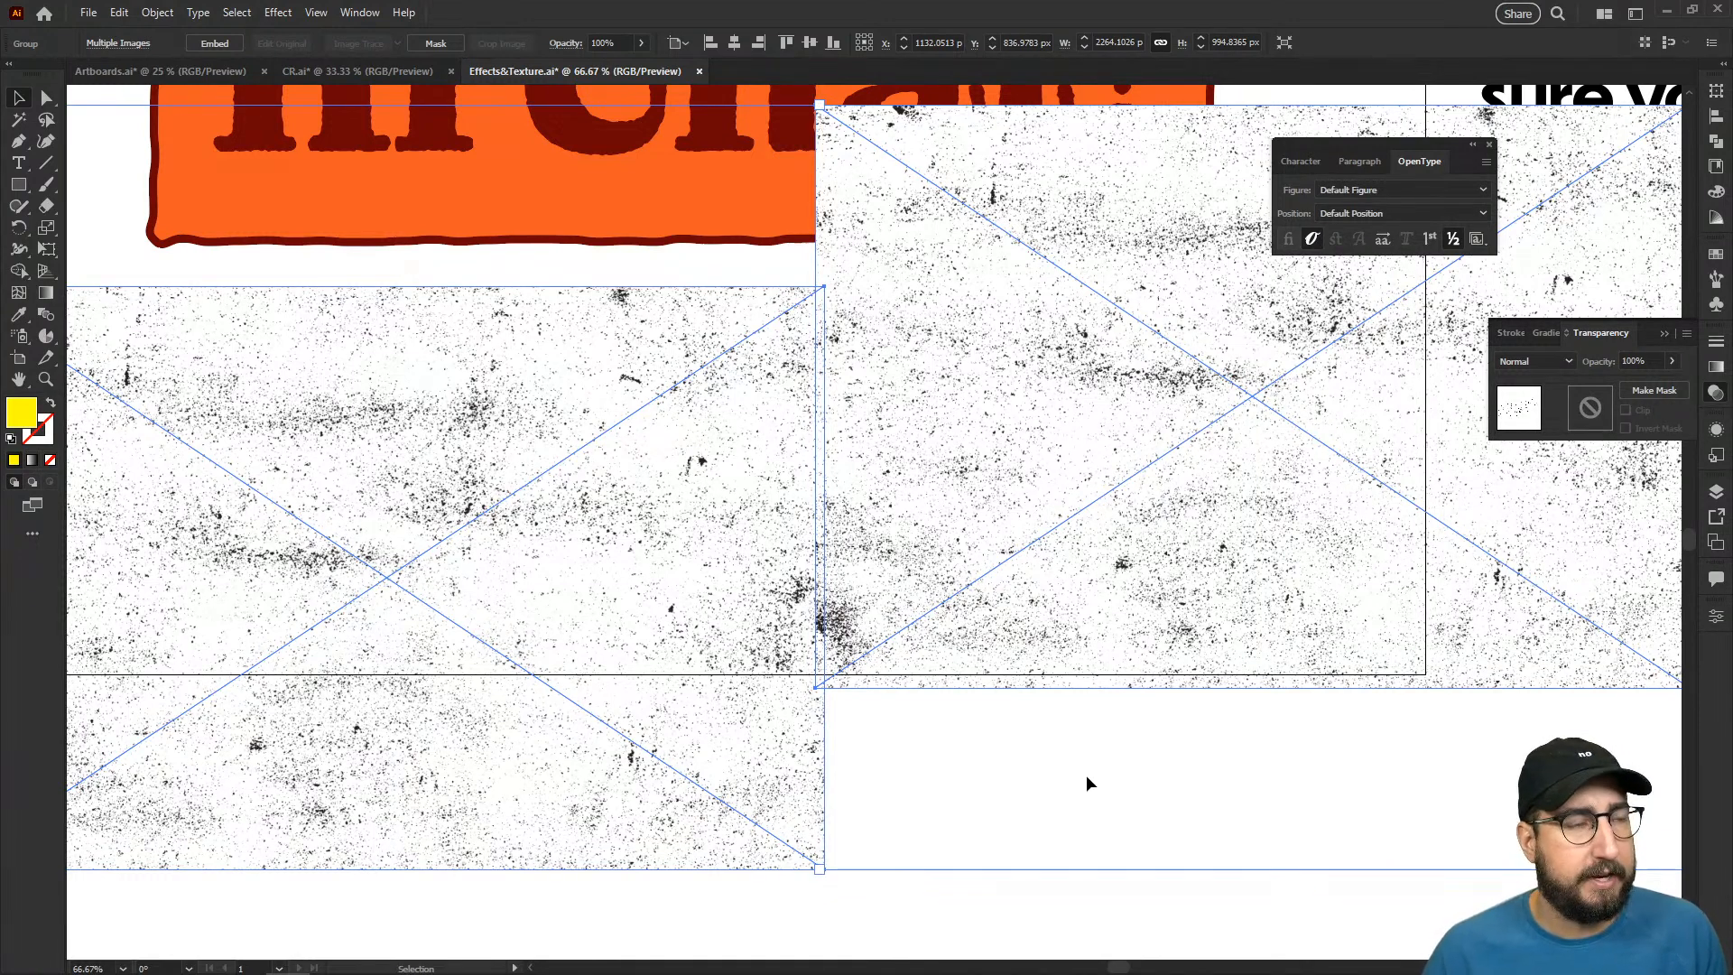
- Select the hidden "TEXTURE" text together with the texture group and make an opacity mask from them
{"action": "key", "text": "ctrl+y"}
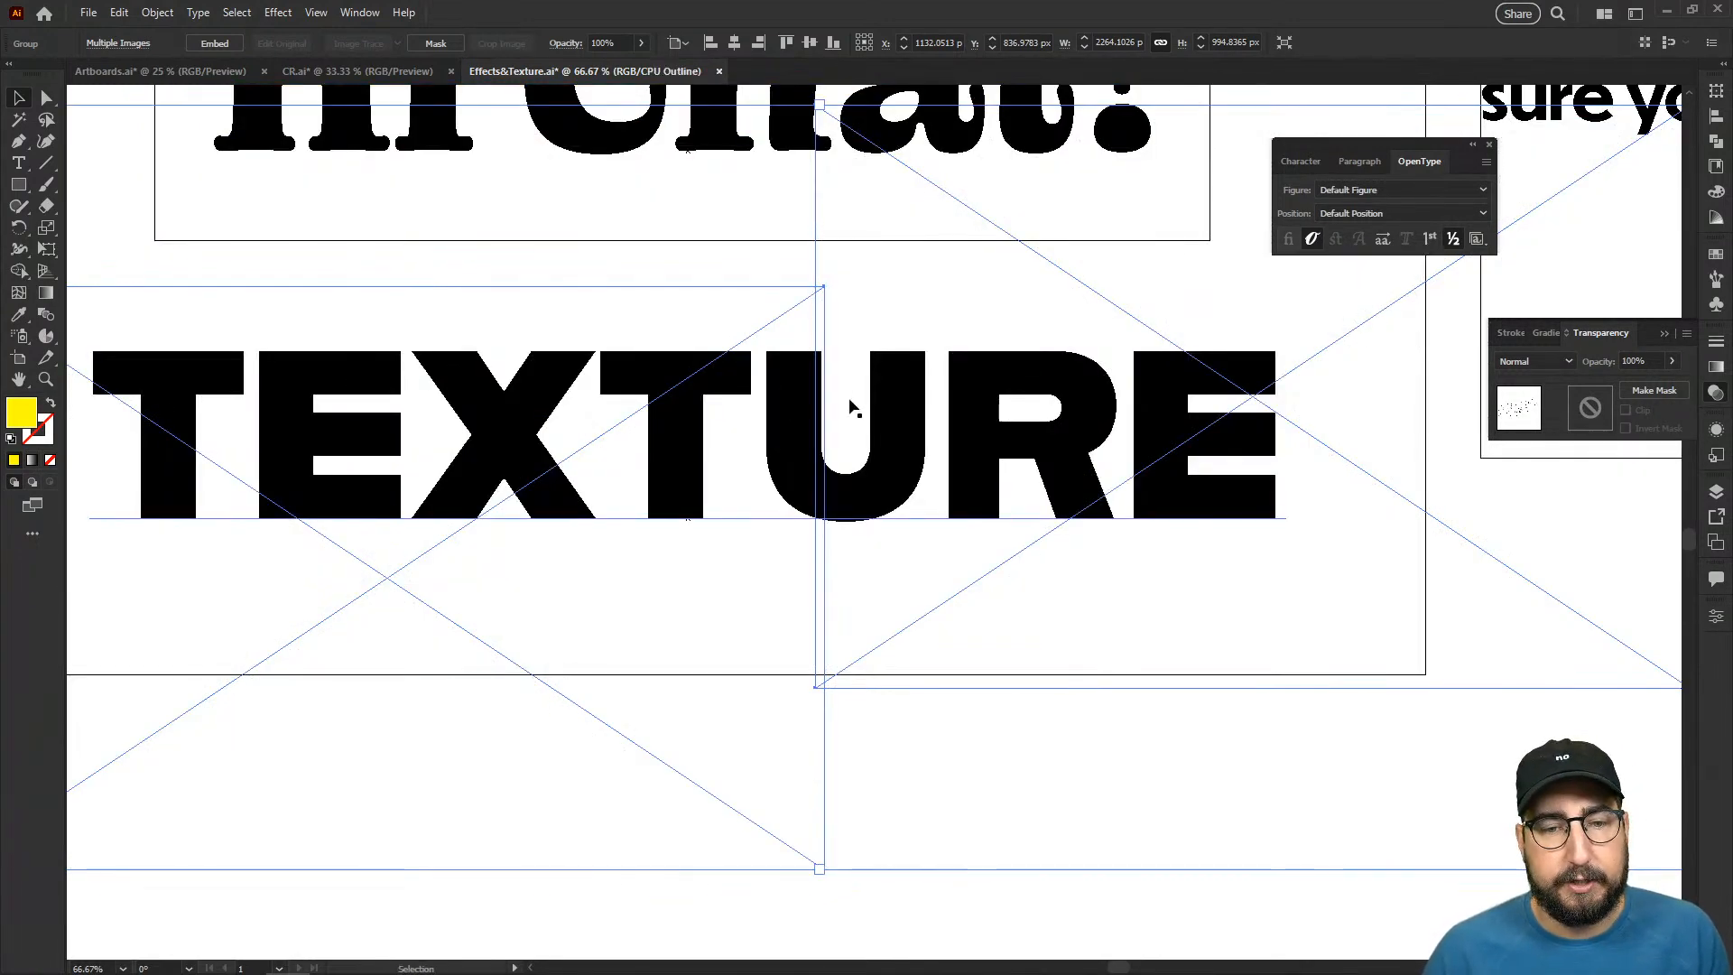
{"action": "key", "text": "ctrl+y"}
{"action": "left_click_drag", "start_coordinate": [1092, 795], "coordinate": [715, 416]}
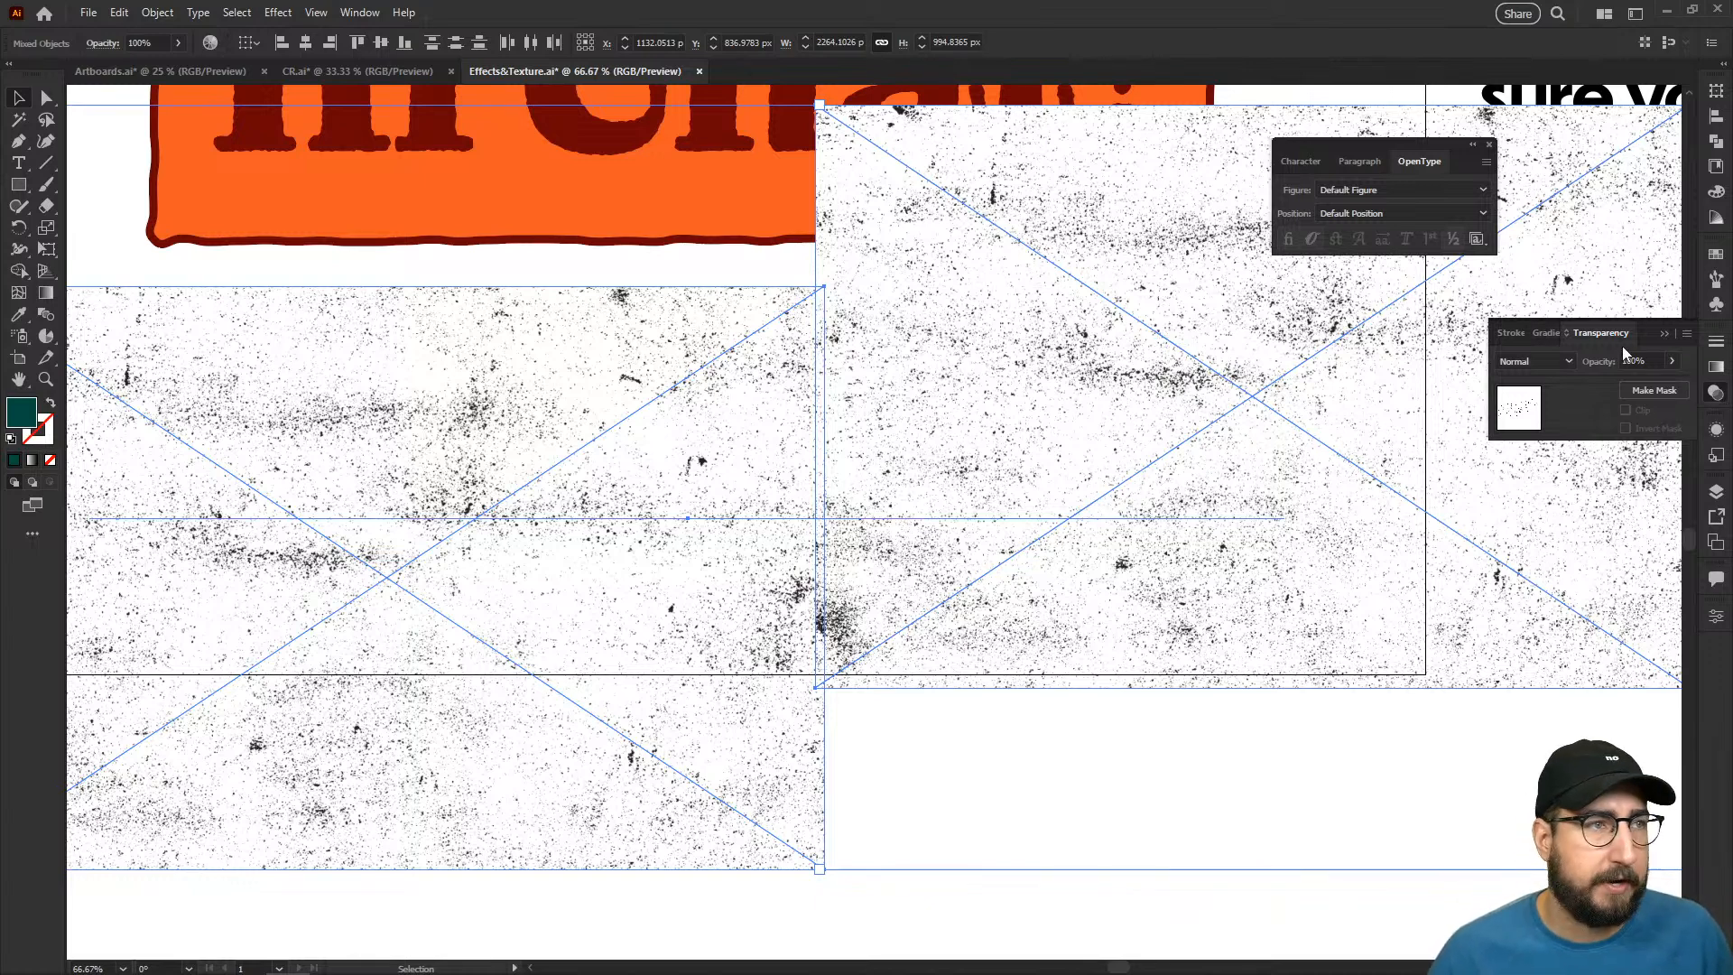
{"action": "left_click", "coordinate": [1654, 390]}
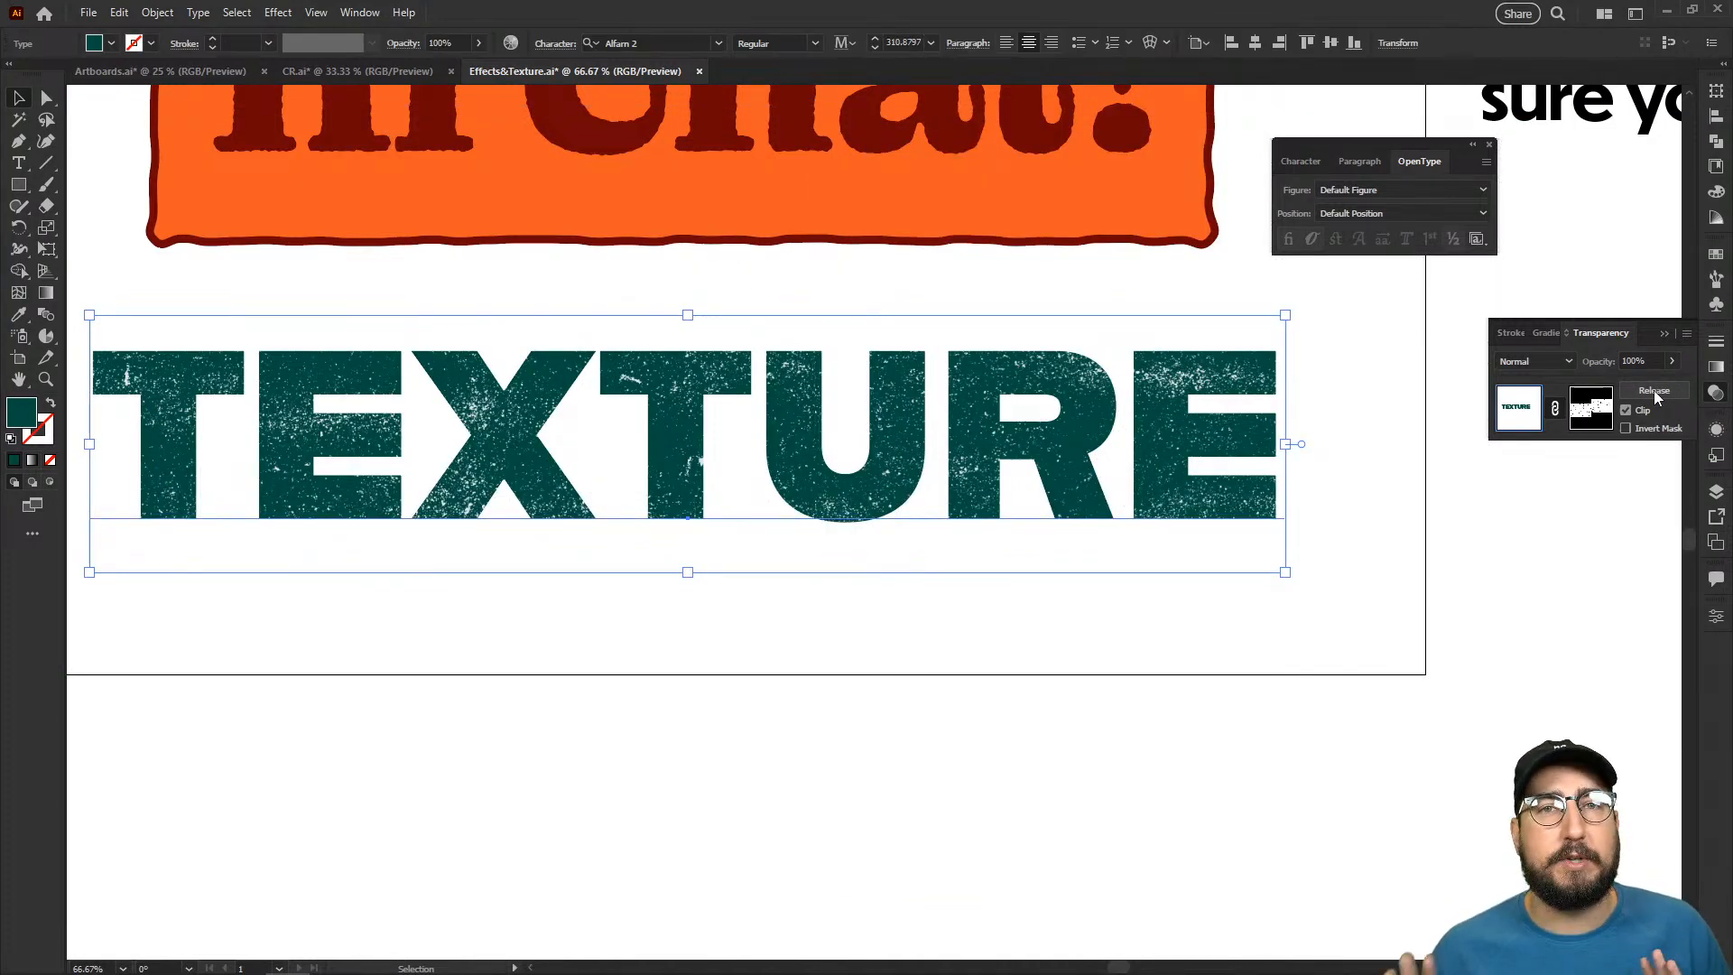
- Switch to the opacity mask's contents and back to the artwork, and move the masked text slightly down
{"action": "left_click", "coordinate": [1597, 419]}
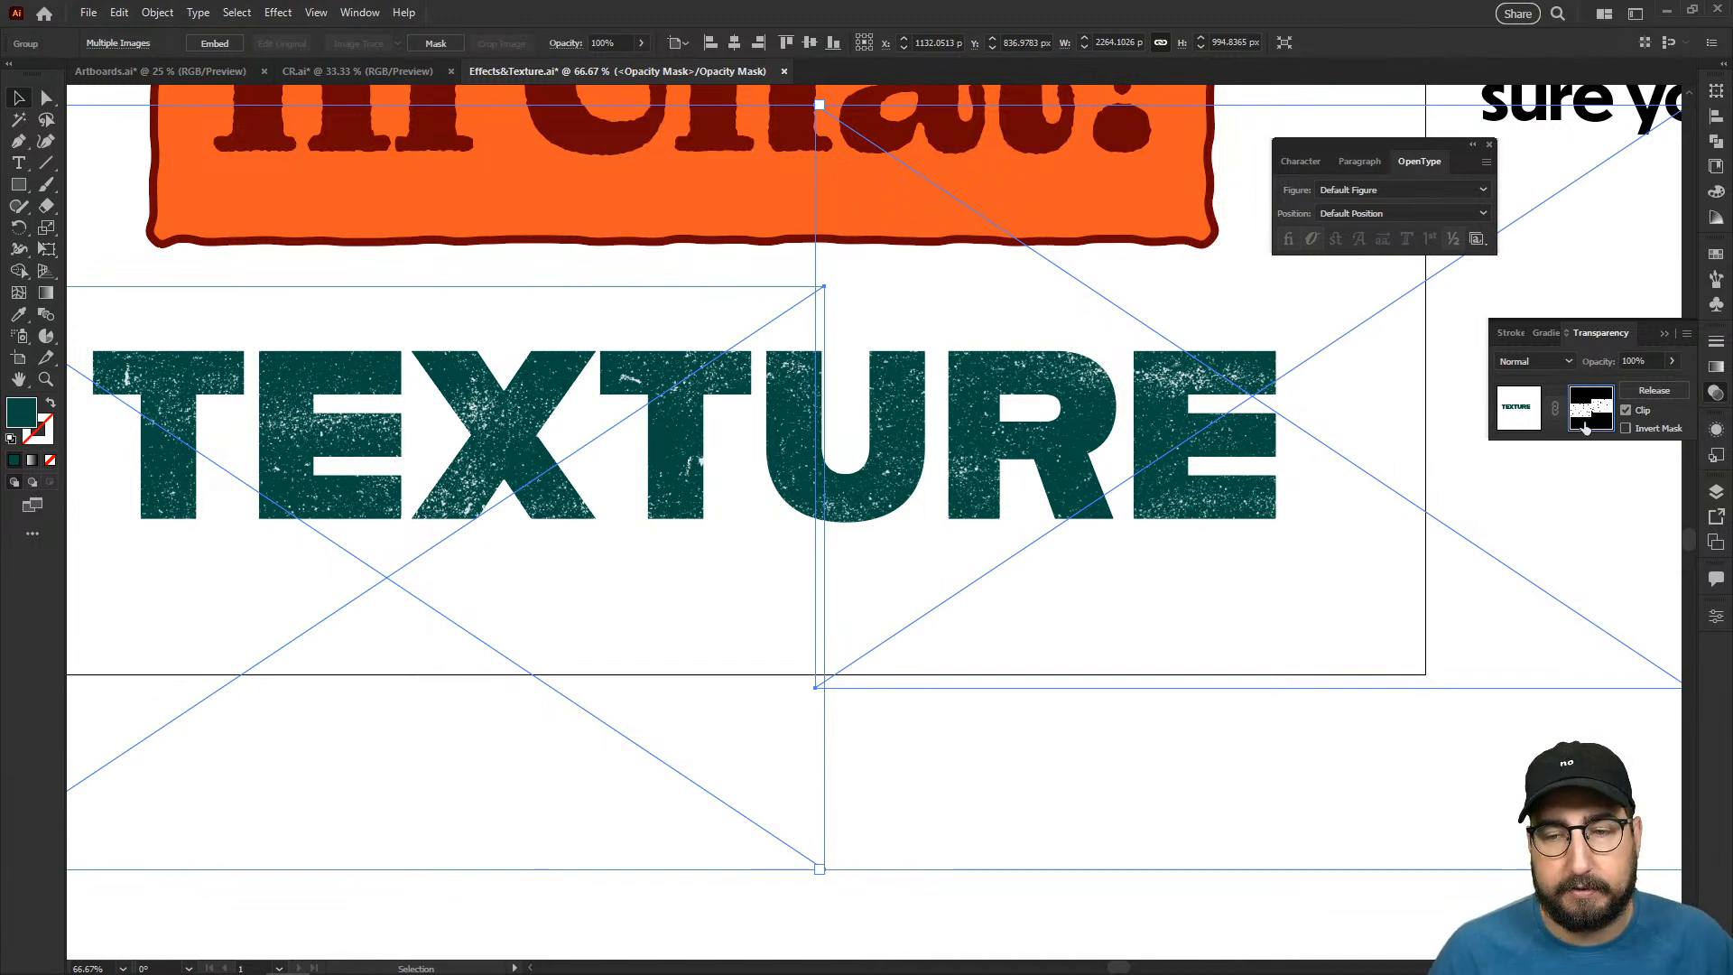
{"action": "left_click", "coordinate": [1514, 405]}
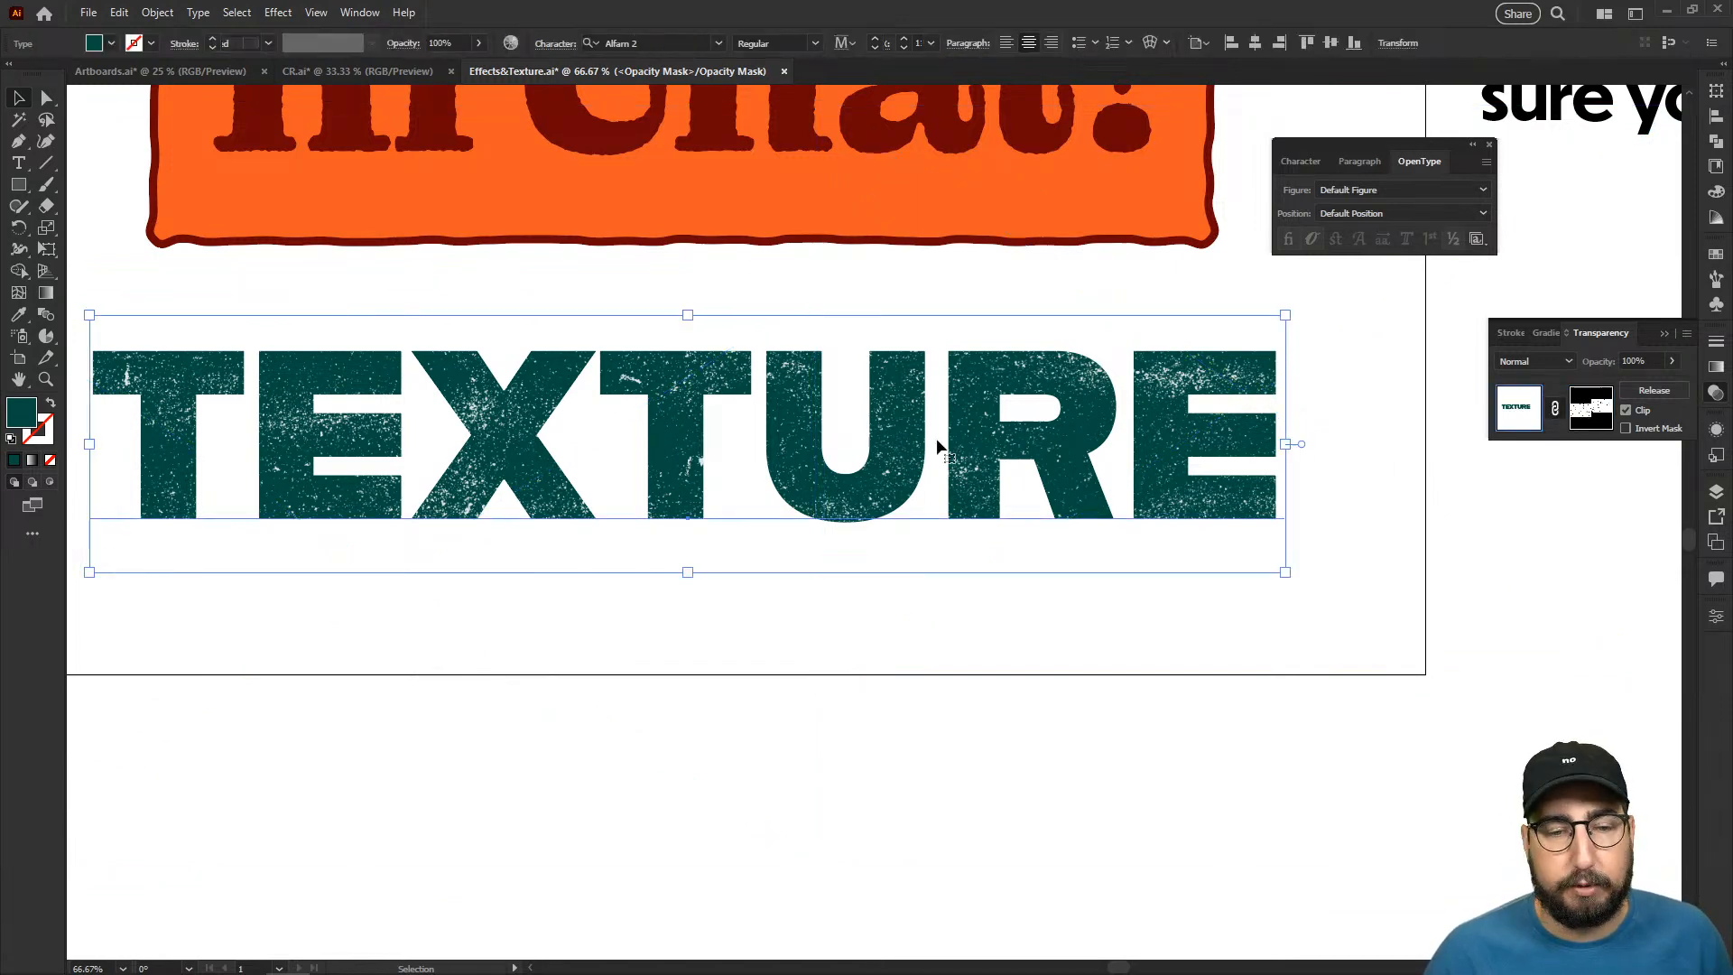
{"action": "mouse_move", "coordinate": [697, 425]}
{"action": "left_mouse_down"}
{"action": "mouse_move", "coordinate": [831, 437]}
{"action": "mouse_move", "coordinate": [697, 432]}
{"action": "left_mouse_up"}
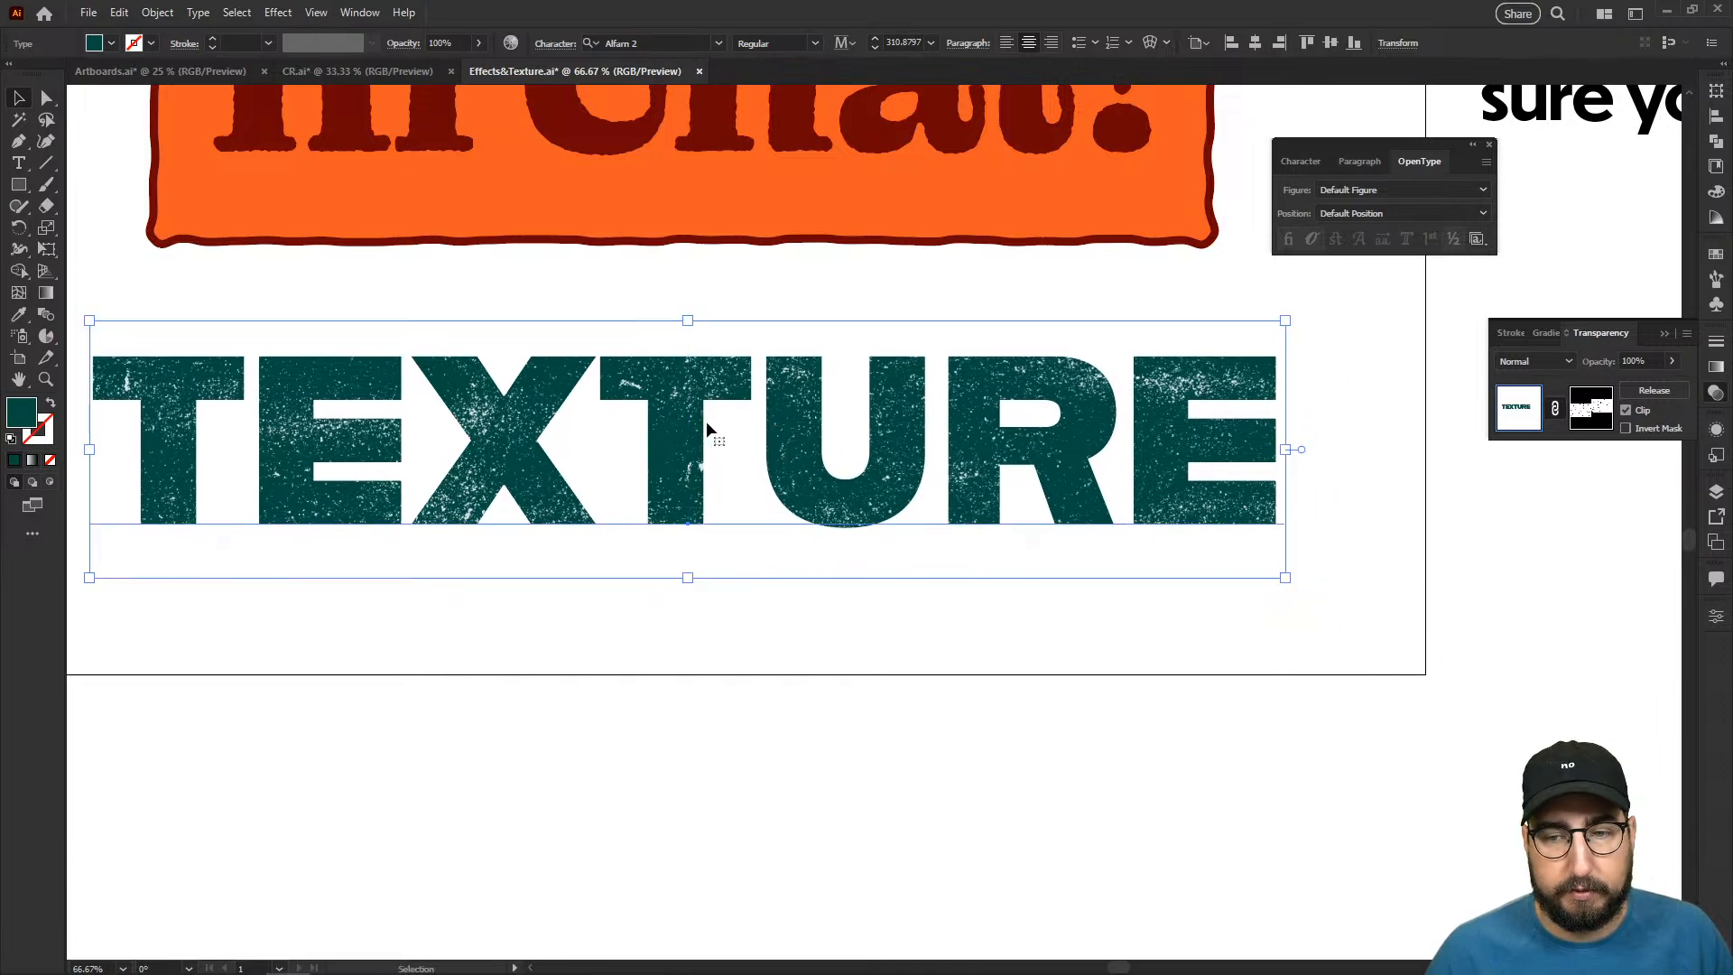
- Reposition the texture images within the opacity mask of "TEXTURE" slightly up and to the right, and return to editing the artwork
{"action": "left_click", "coordinate": [1587, 416]}
{"action": "left_click_drag", "start_coordinate": [1001, 346], "coordinate": [1054, 281]}
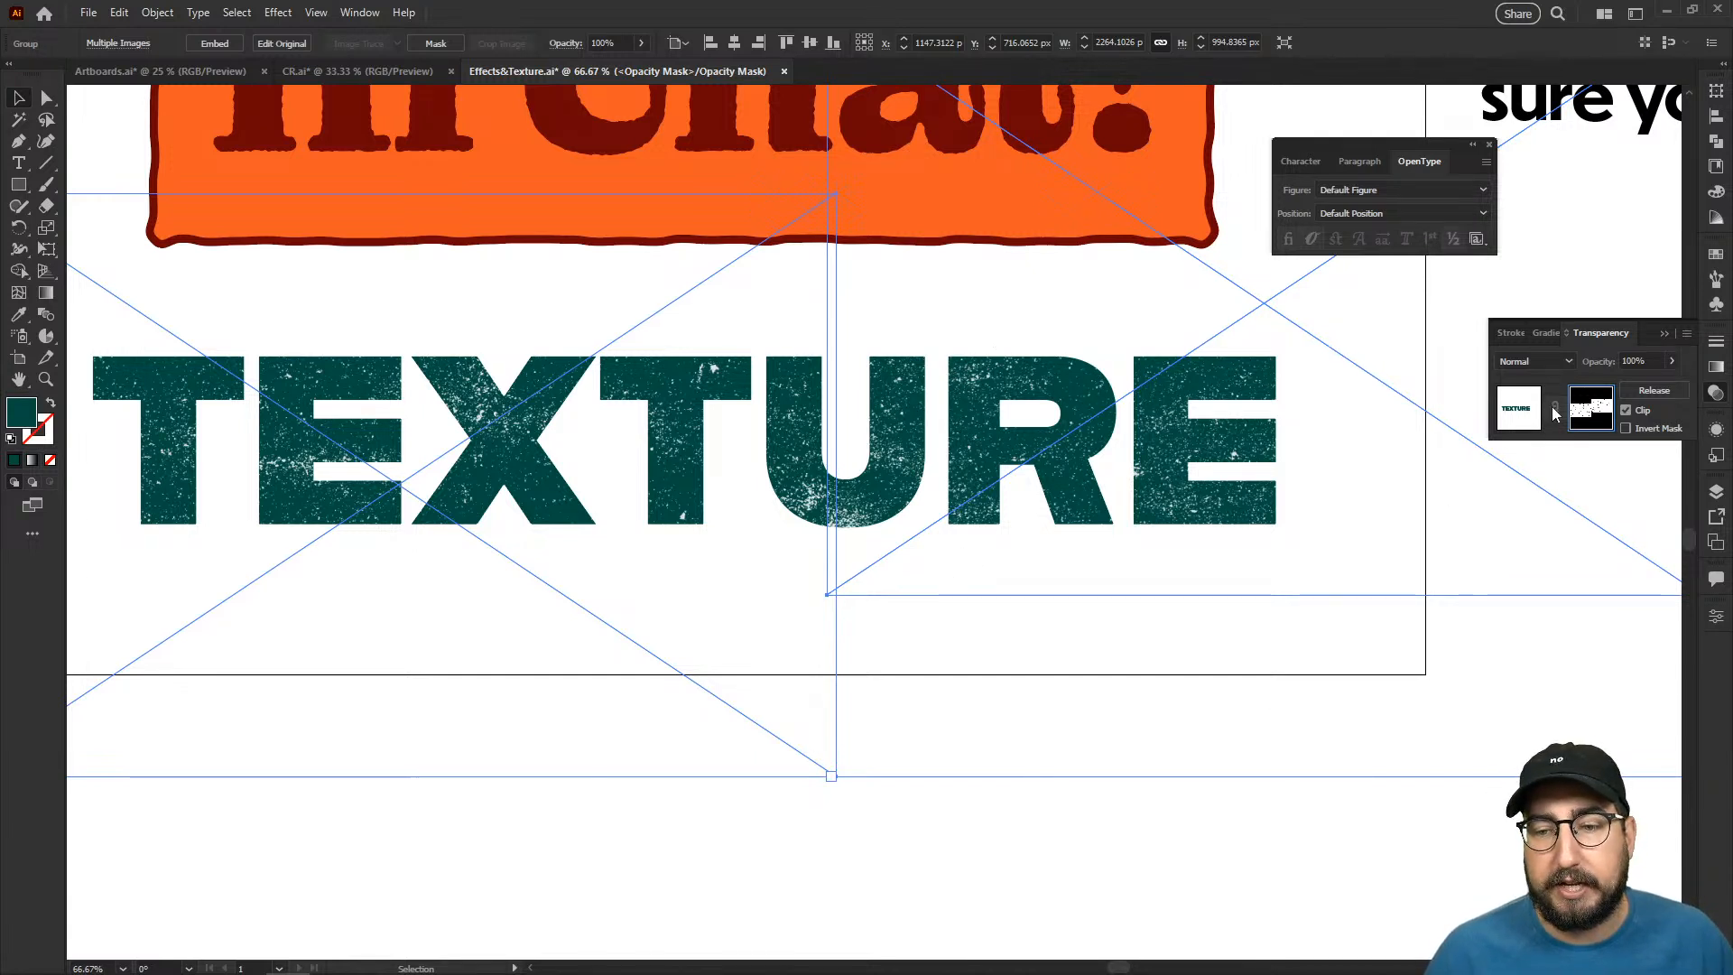
{"action": "left_click", "coordinate": [1526, 411]}
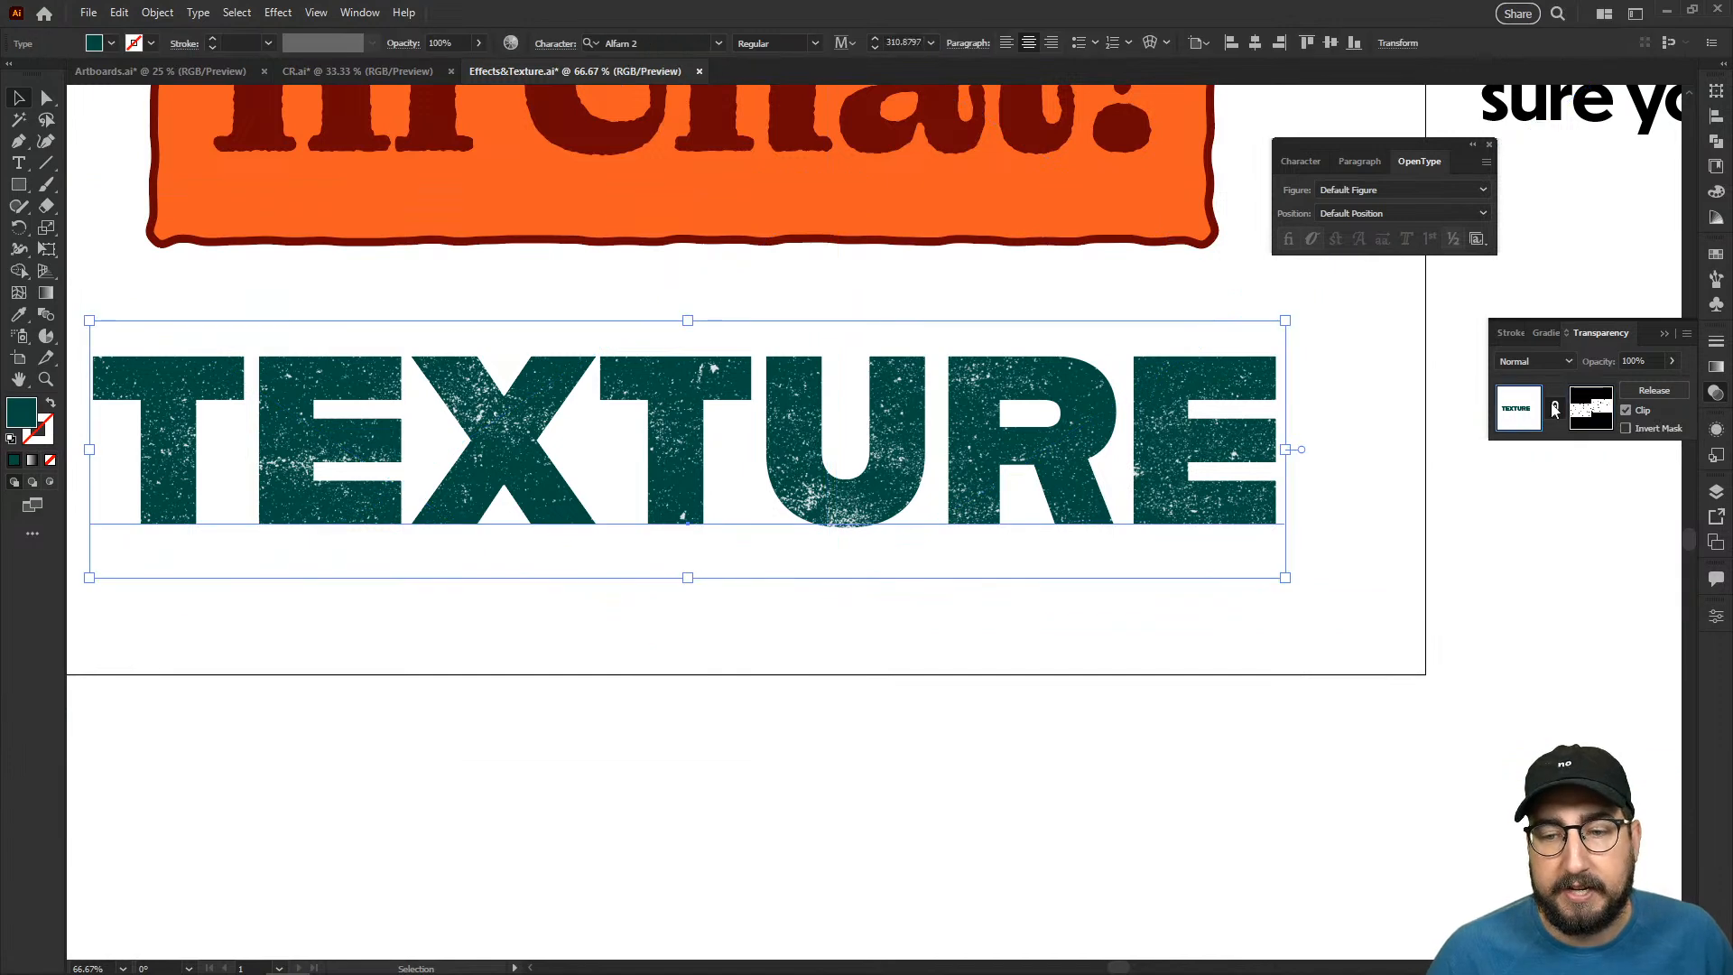
- Replace the masked word "TEXTURE" with "Hoppy"
{"action": "double_click", "coordinate": [687, 460]}
{"action": "key", "text": "Escape"}
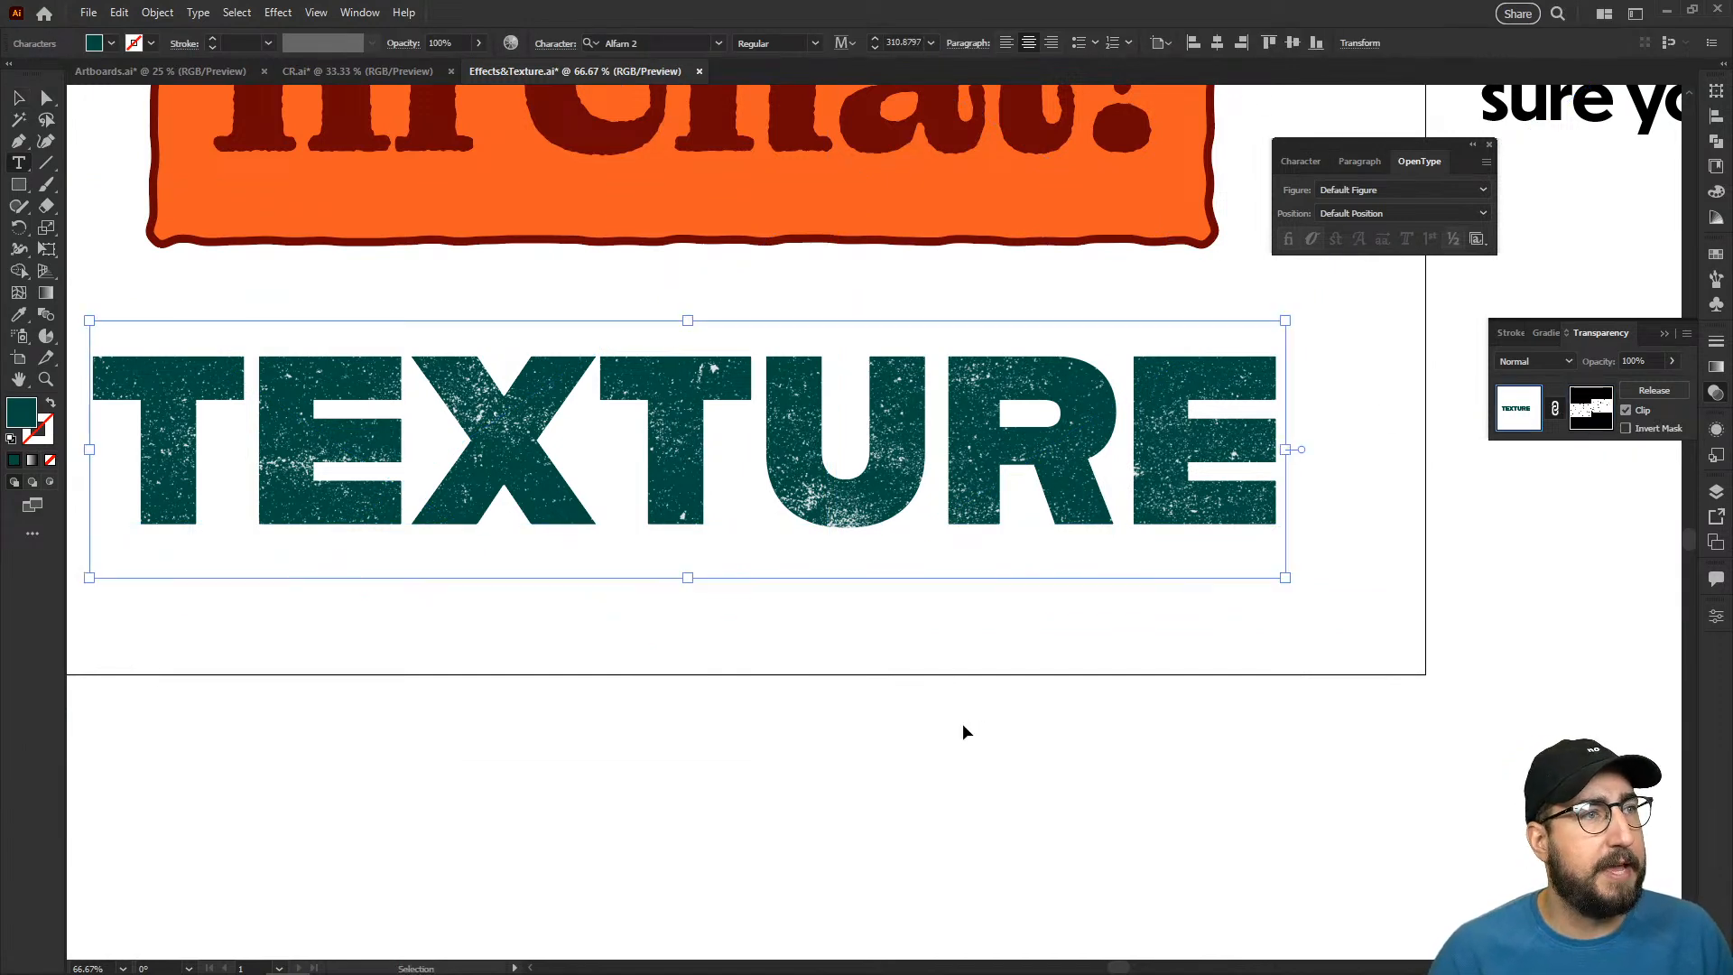
{"action": "key", "text": "ctrl+a"}
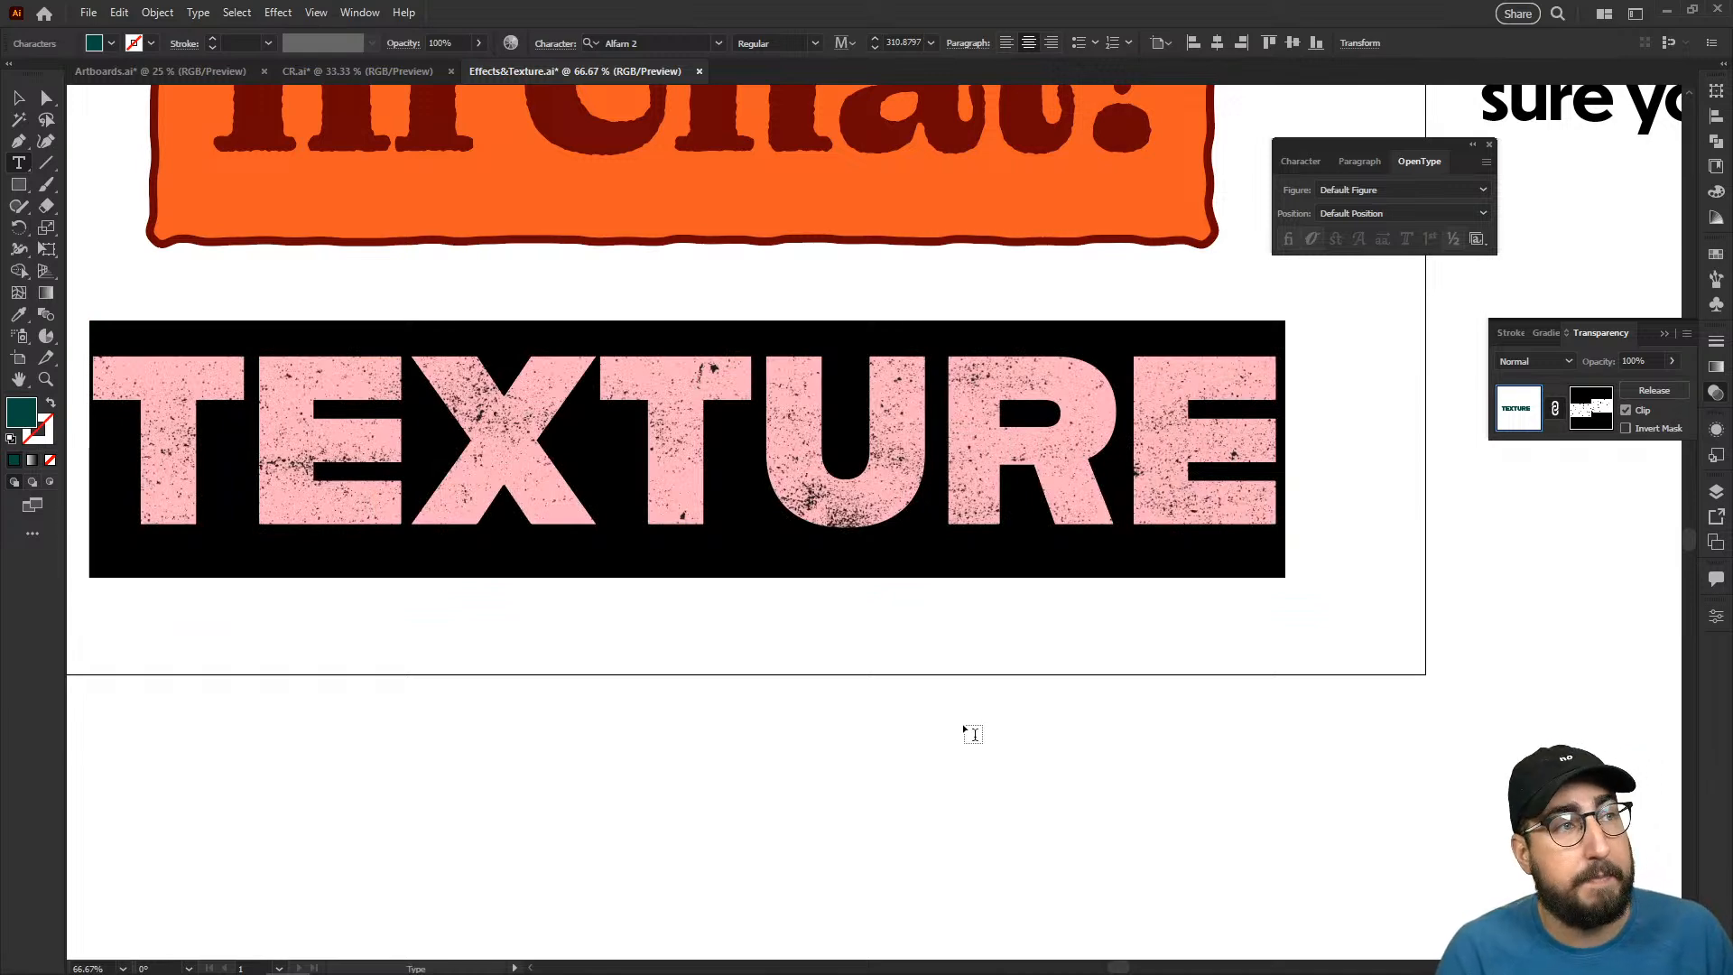
{"action": "type", "text": "Hoo"}
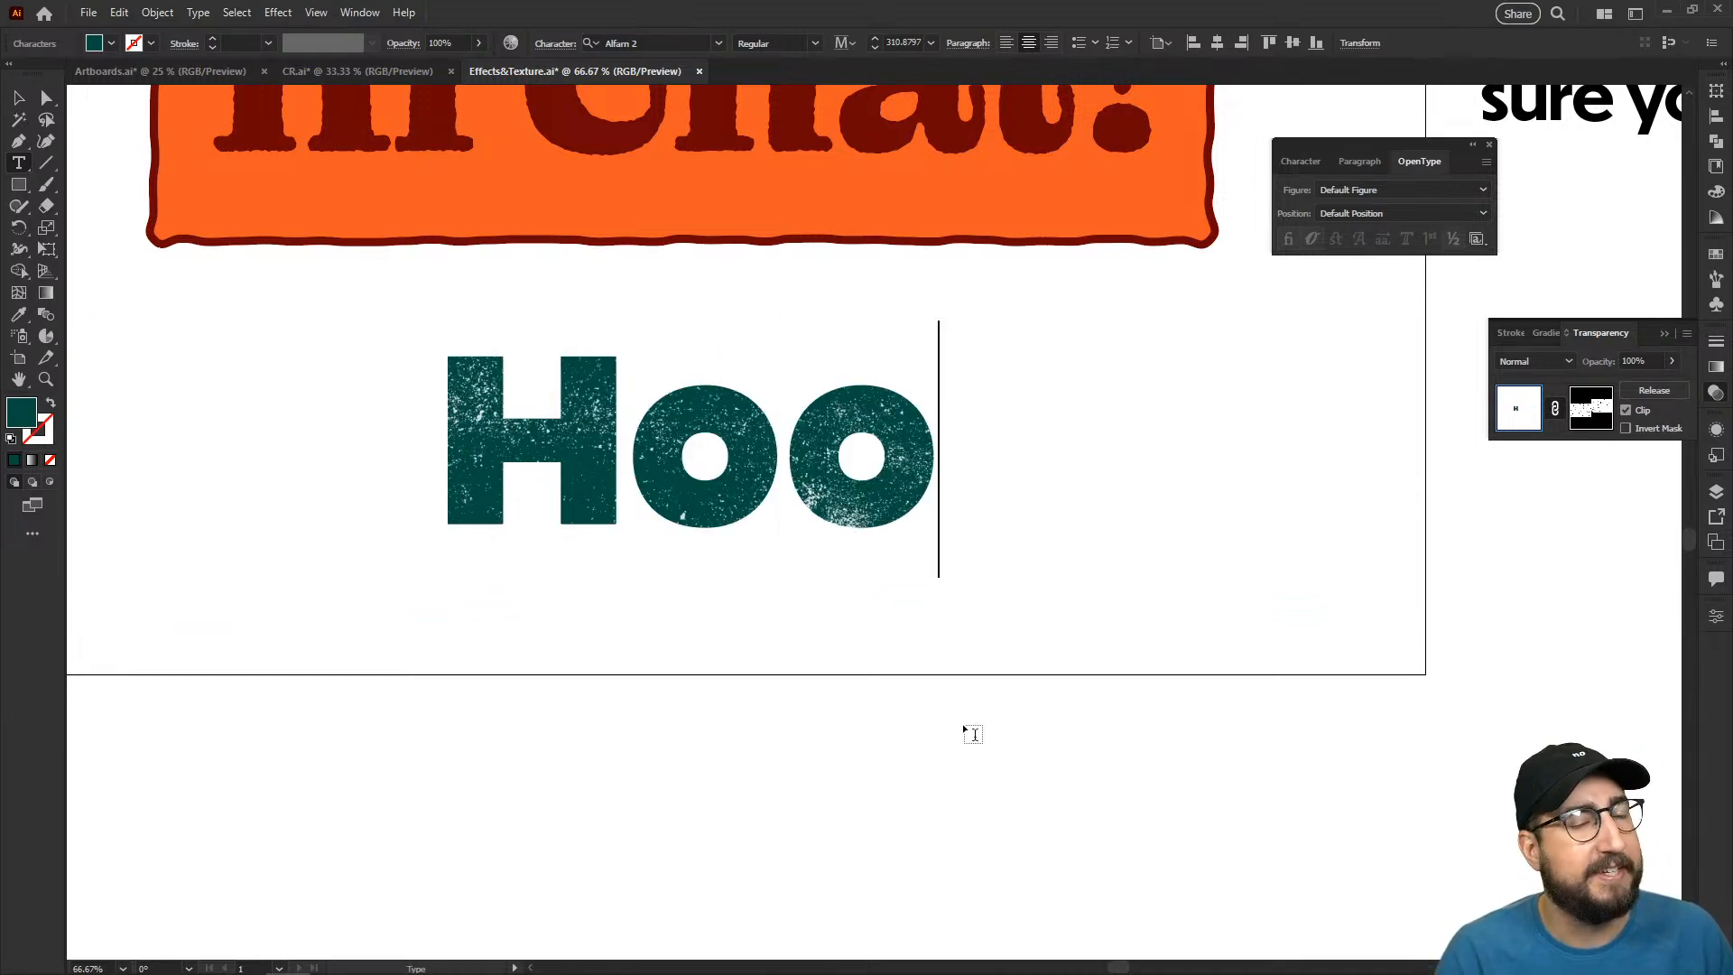
{"action": "key", "text": "BackSpace"}
{"action": "type", "text": "ppy!"}
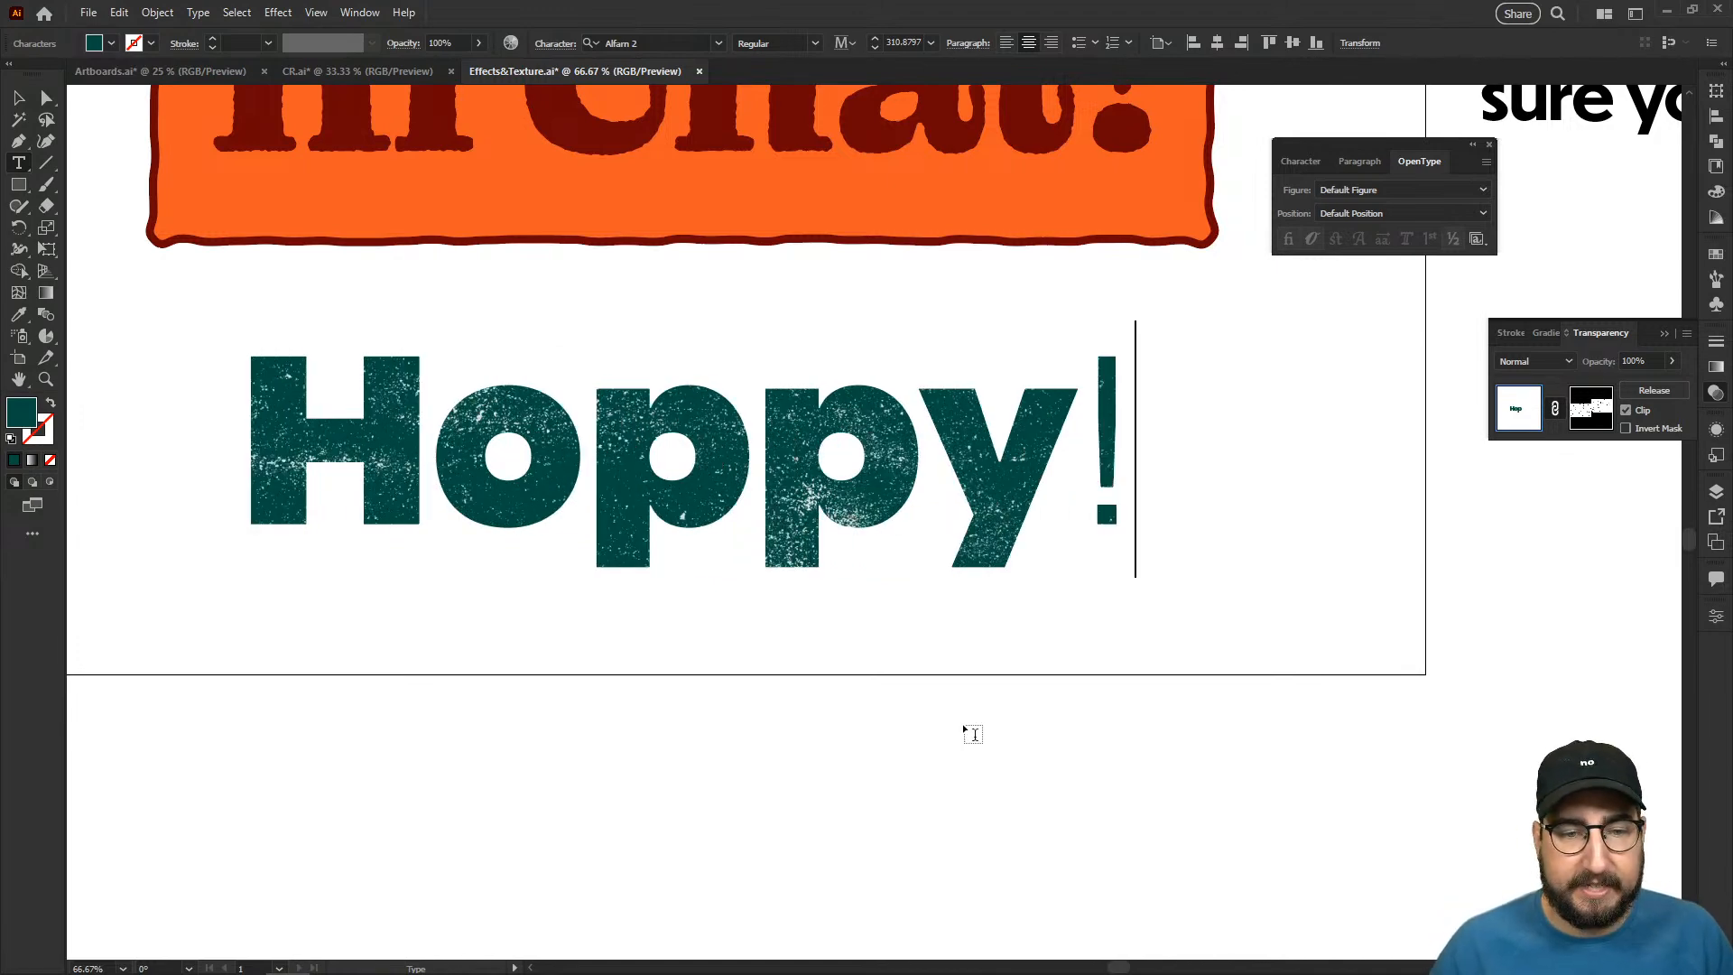
{"action": "key", "text": "BackSpace"}
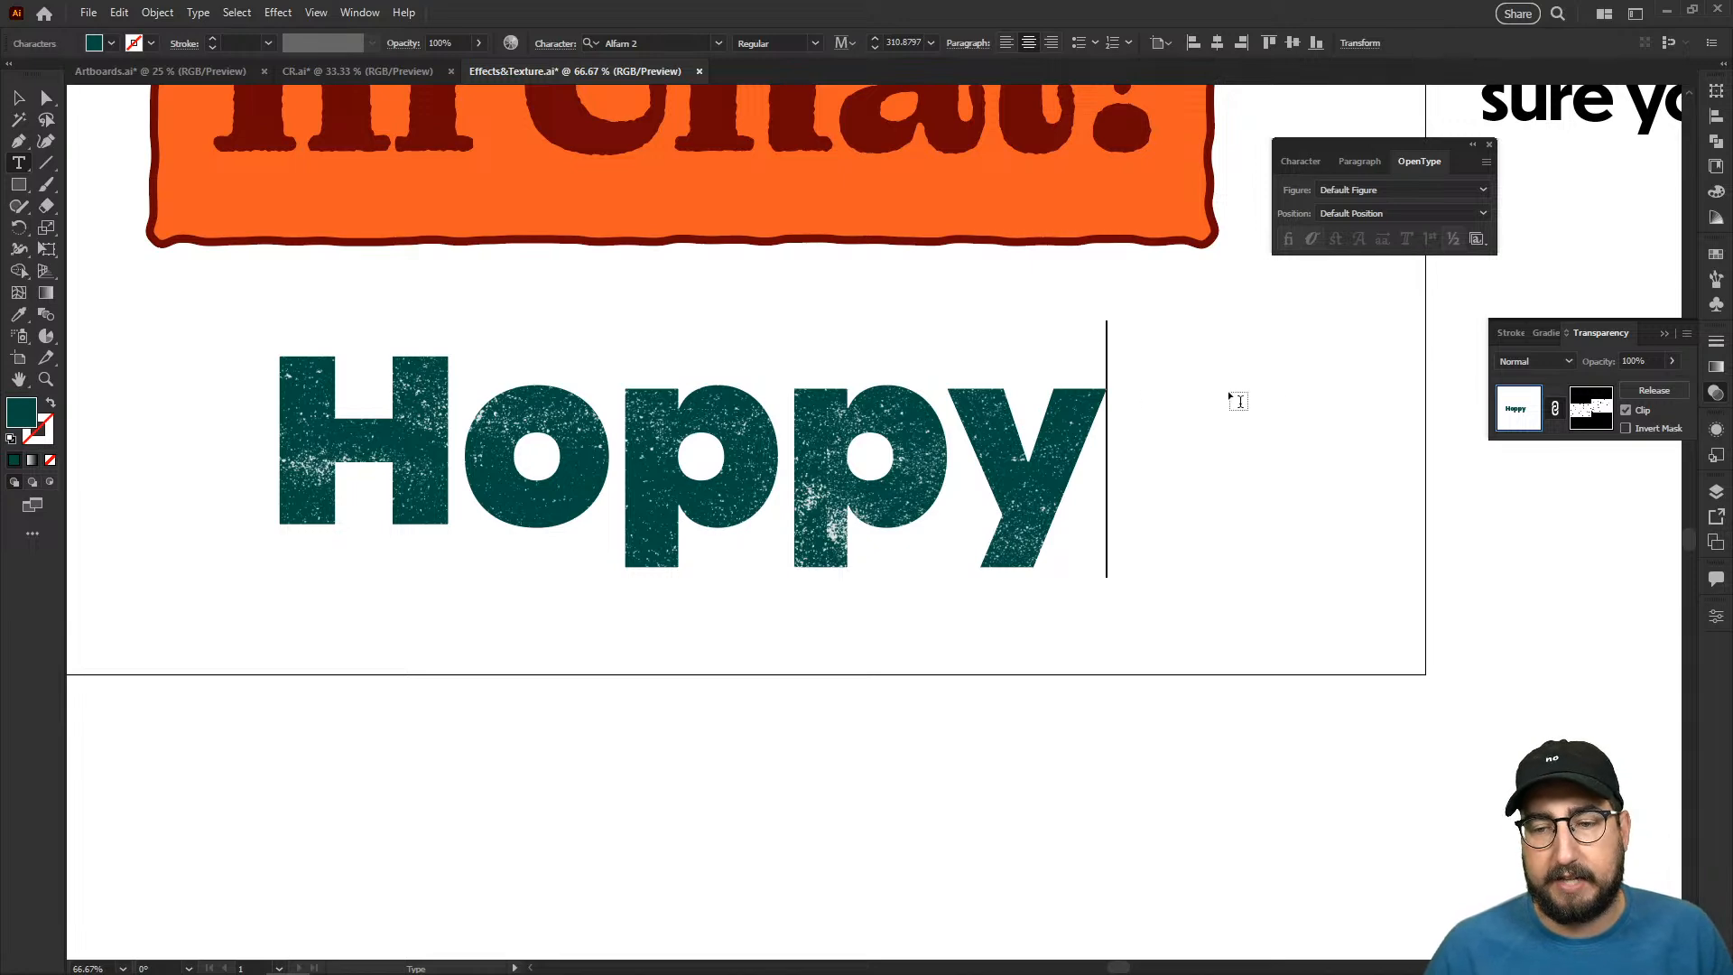
- Extend "Hoppy" with random capitals starting "DOIJPOK" so the text runs past both ends of the mask texture
{"action": "type", "text": "DOIJPOK"}
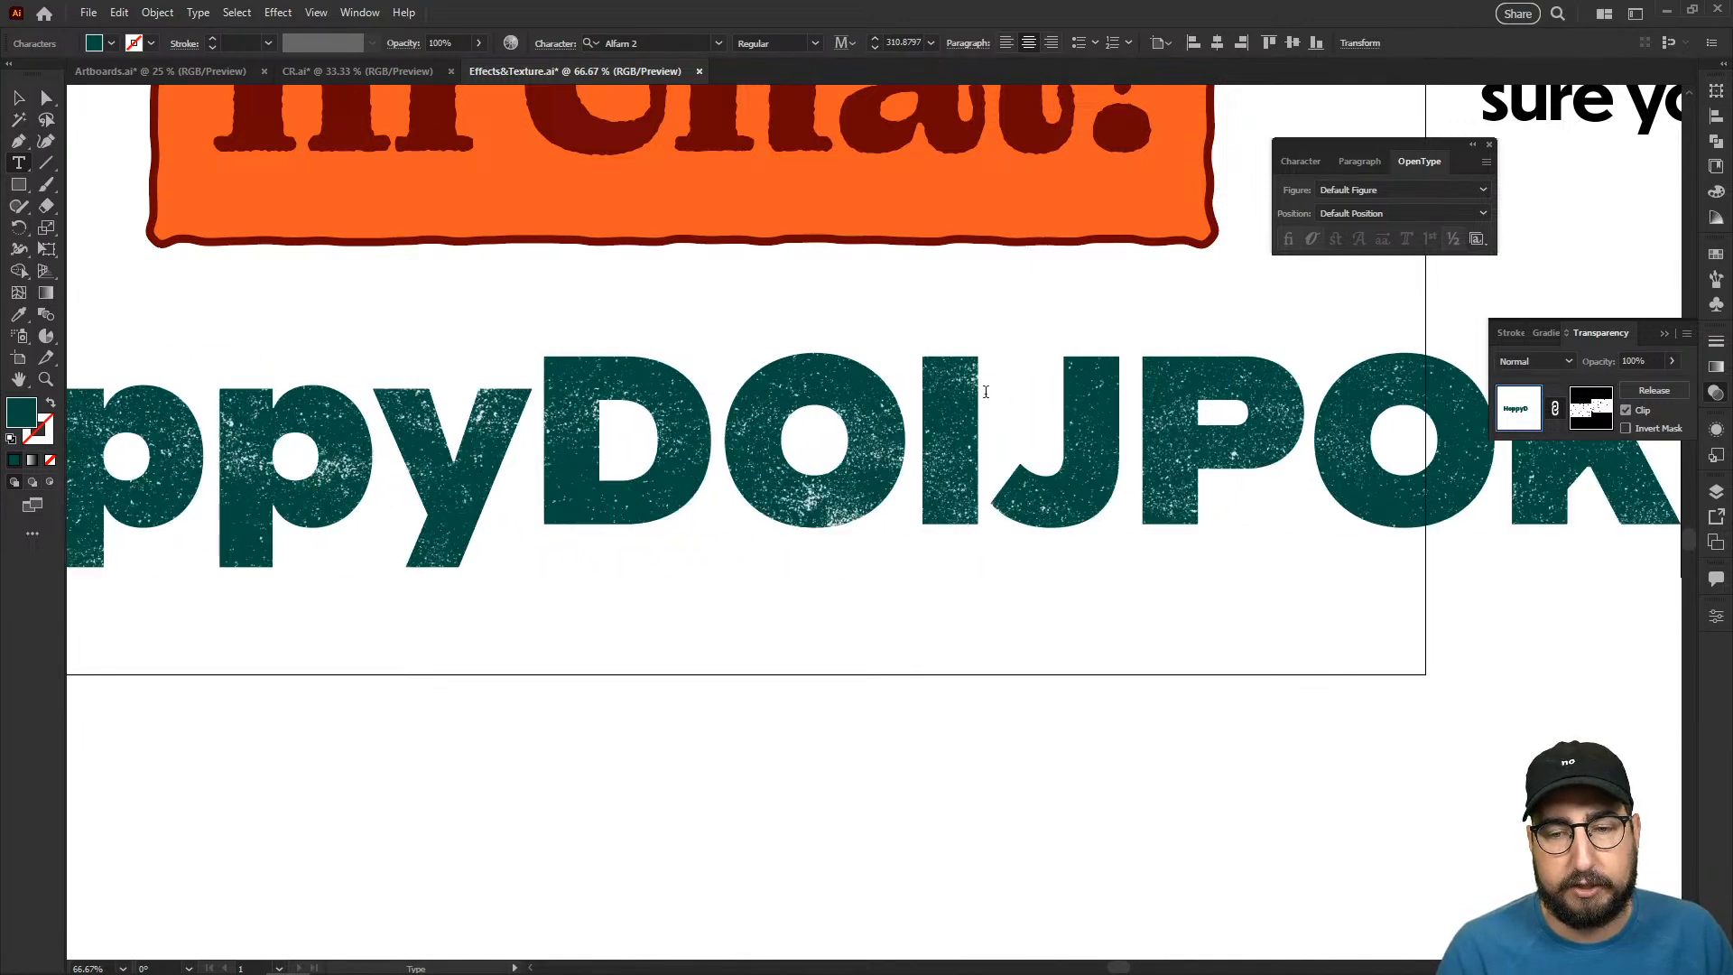
{"action": "type", "text": "OIJ"}
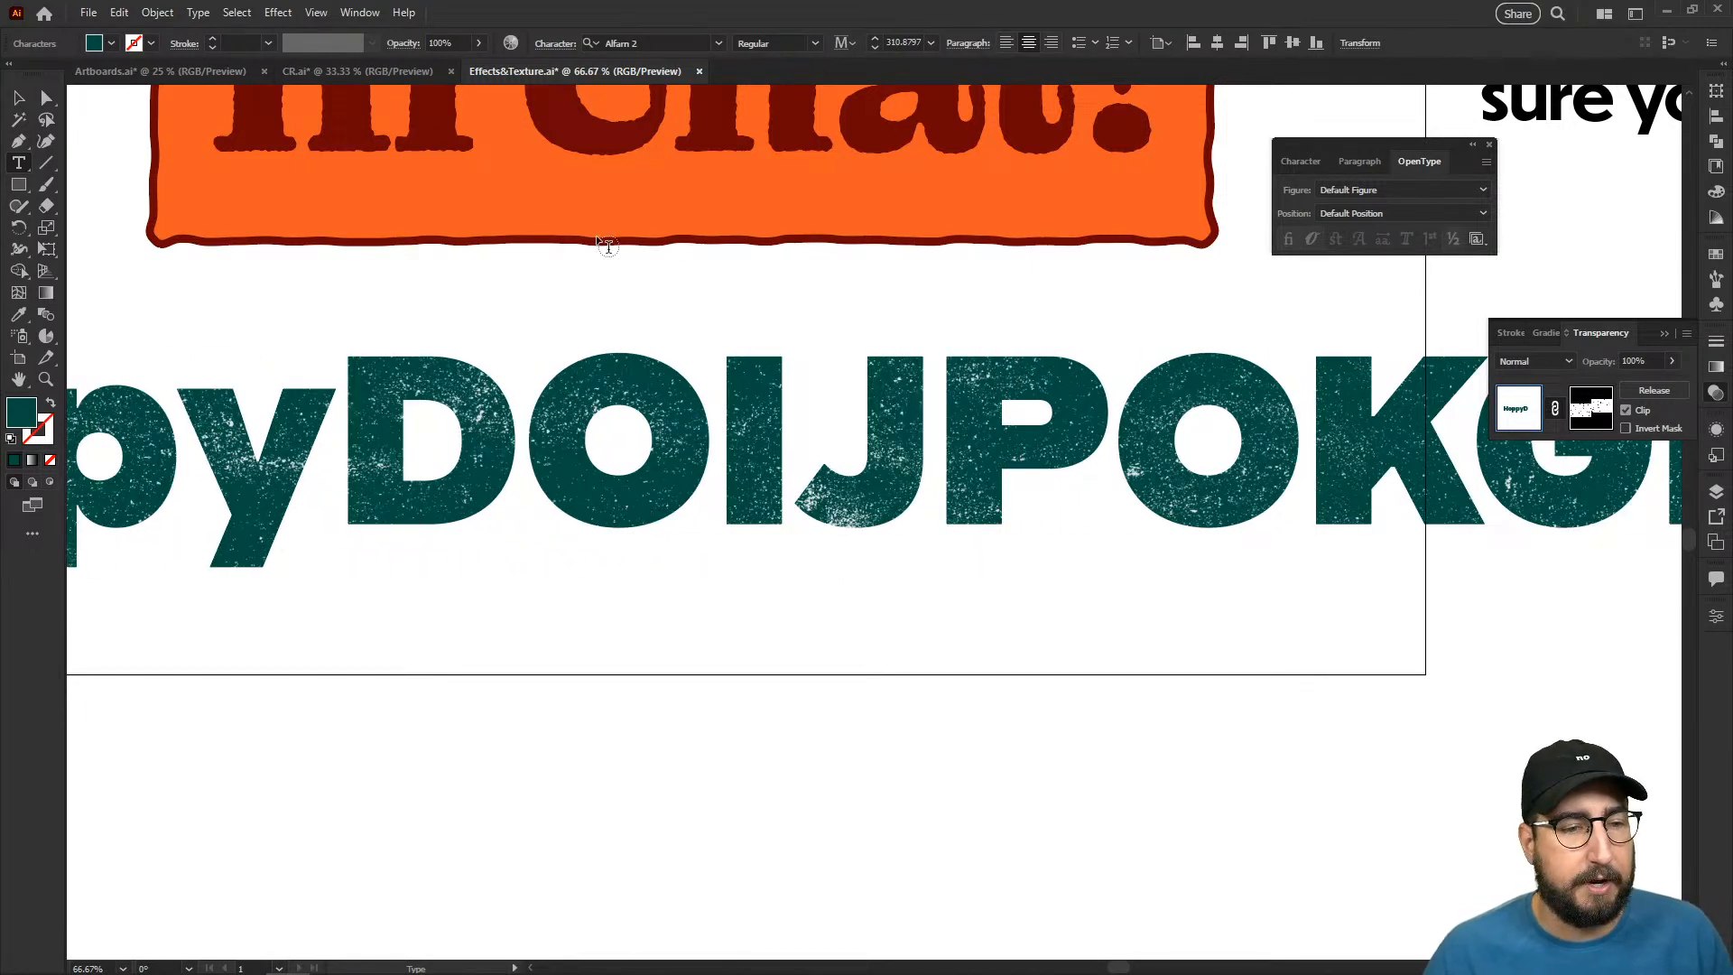
{"action": "left_click", "coordinate": [19, 96]}
{"action": "key", "text": "z"}
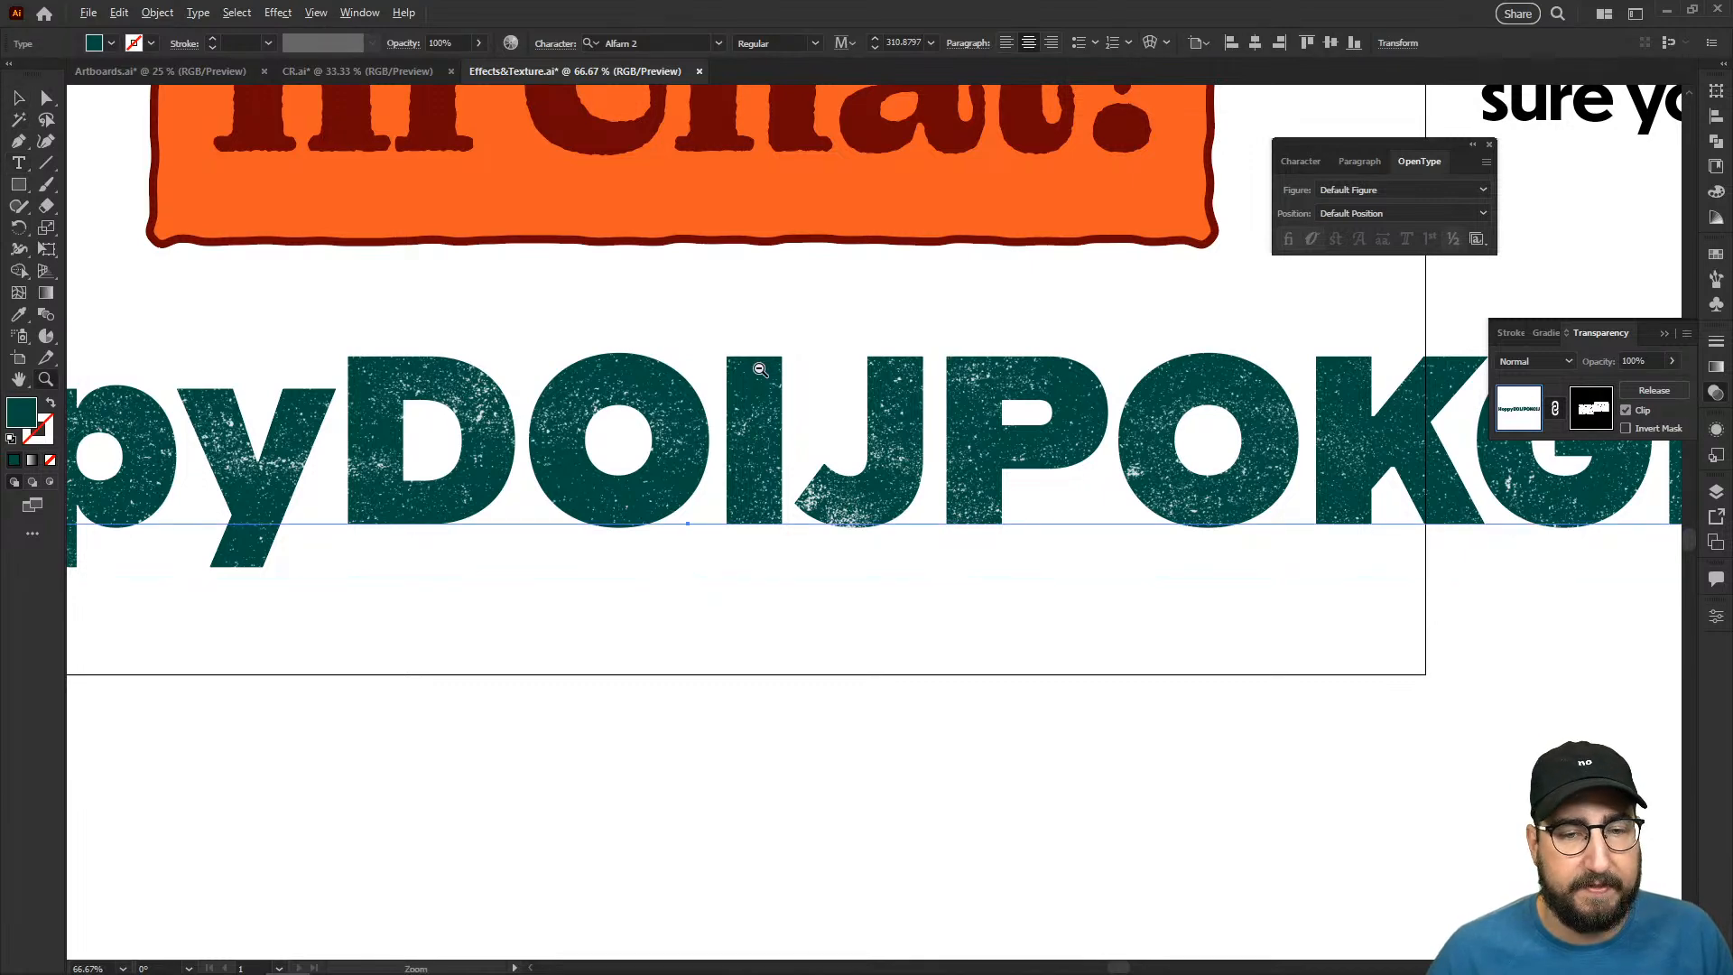
{"action": "left_click", "coordinate": [761, 369], "text": "alt"}
{"action": "left_click_drag", "start_coordinate": [825, 470], "coordinate": [874, 402]}
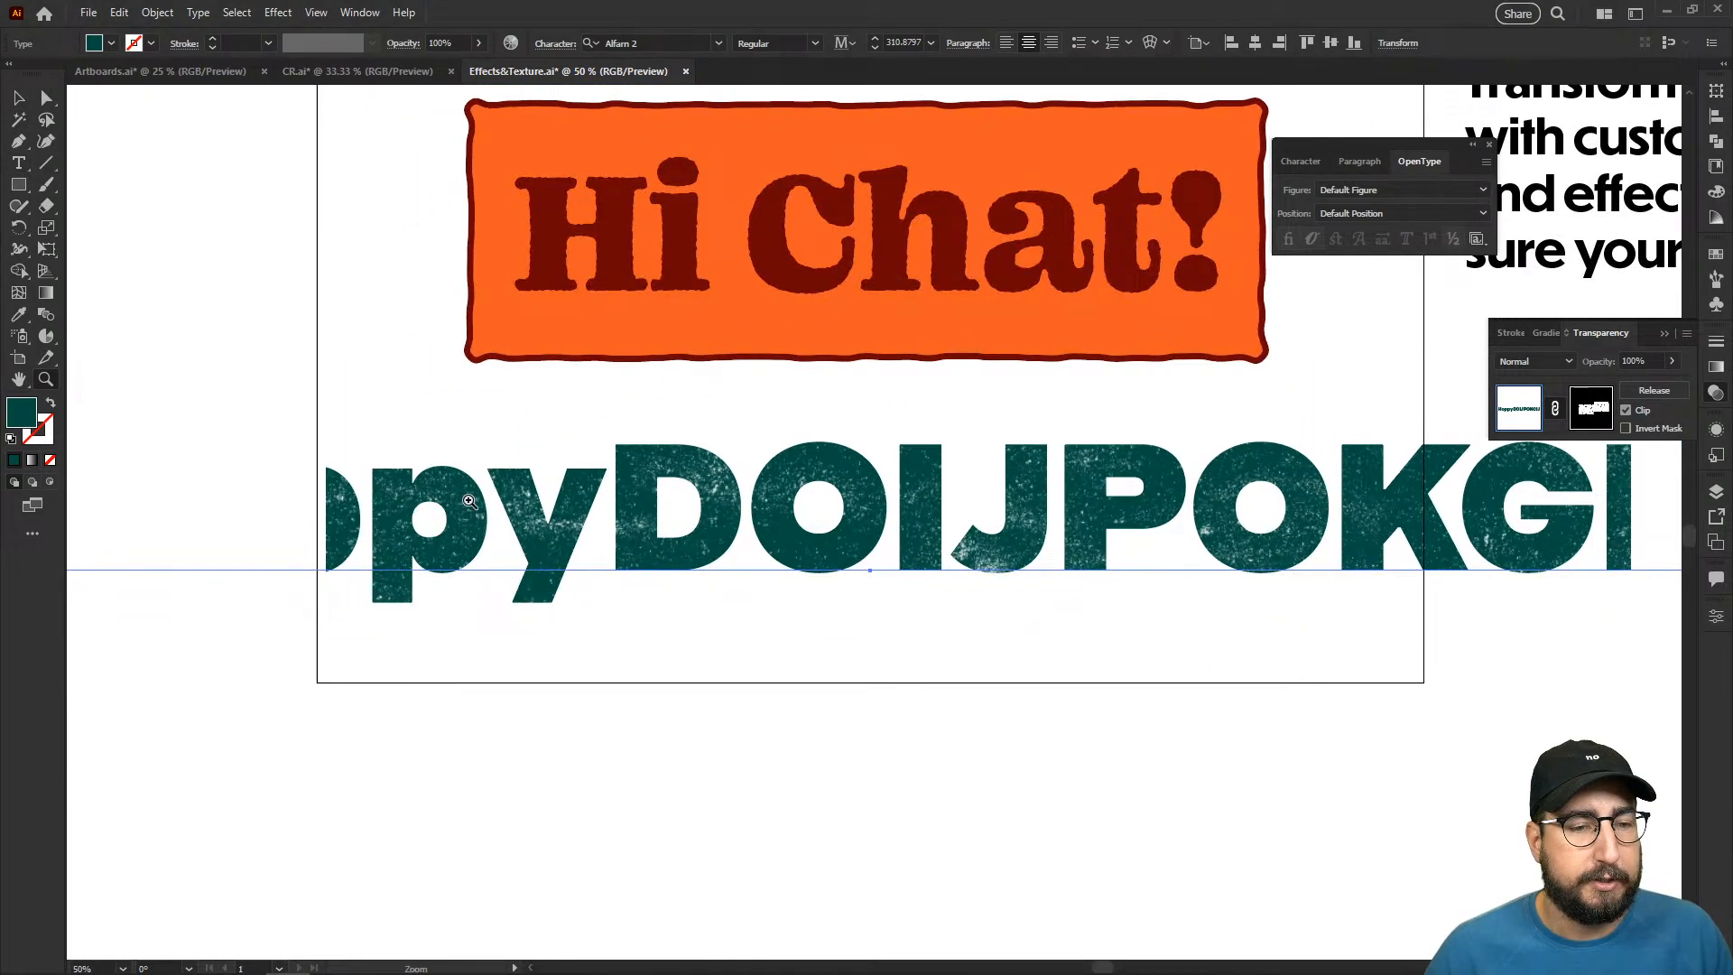
- Inside the opacity mask, duplicate the left texture image further left to cover the start of the text, and return to the artwork
{"action": "left_click", "coordinate": [1591, 408]}
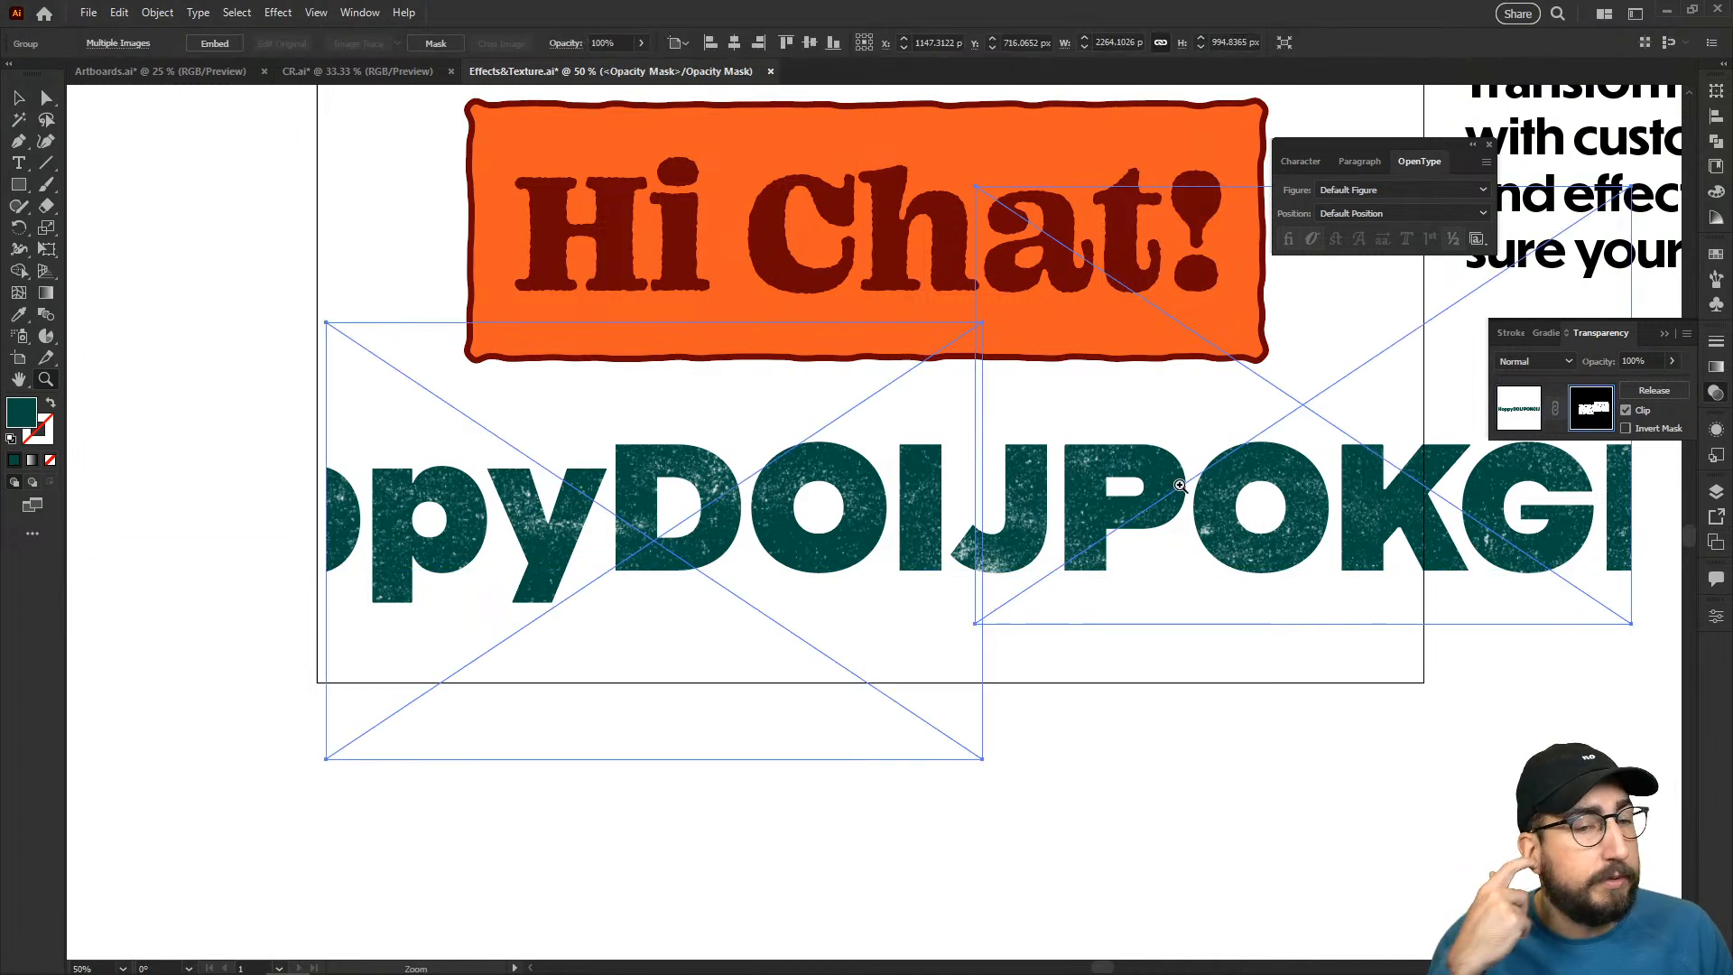
{"action": "key", "text": "v"}
{"action": "left_click", "coordinate": [432, 297]}
{"action": "left_click", "coordinate": [437, 376]}
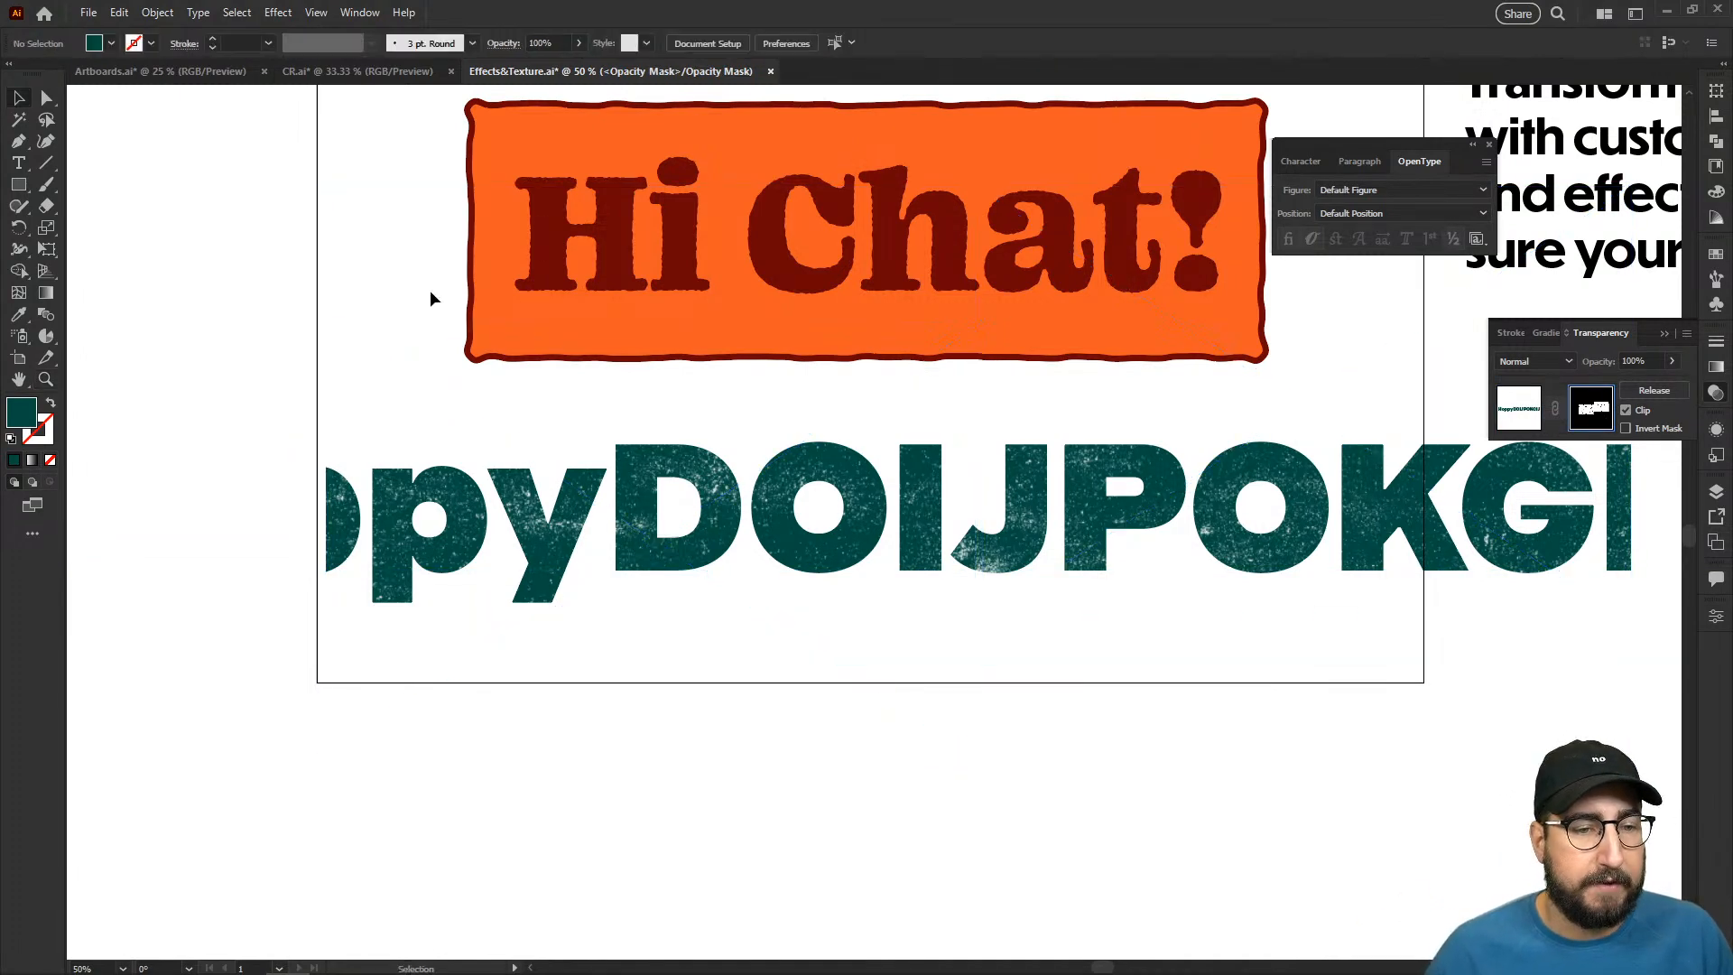
{"action": "left_click_drag", "start_coordinate": [452, 387], "coordinate": [157, 382]}
{"action": "left_click_drag", "start_coordinate": [307, 408], "coordinate": [352, 405]}
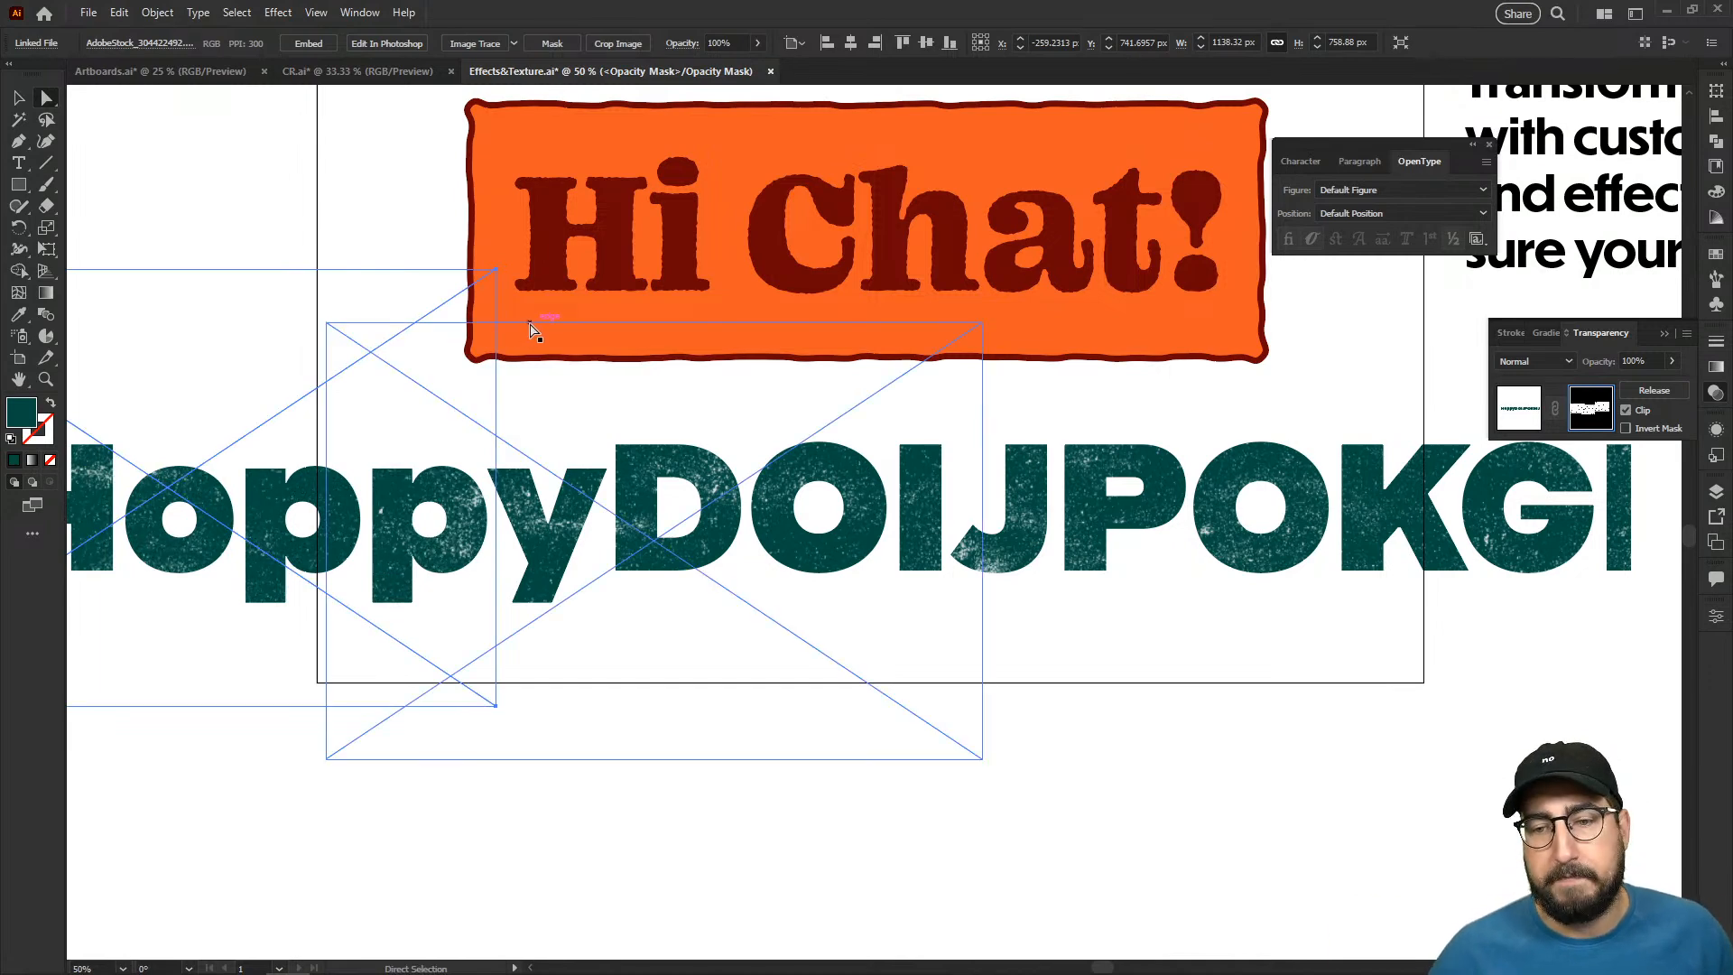
{"action": "left_click", "coordinate": [1518, 414]}
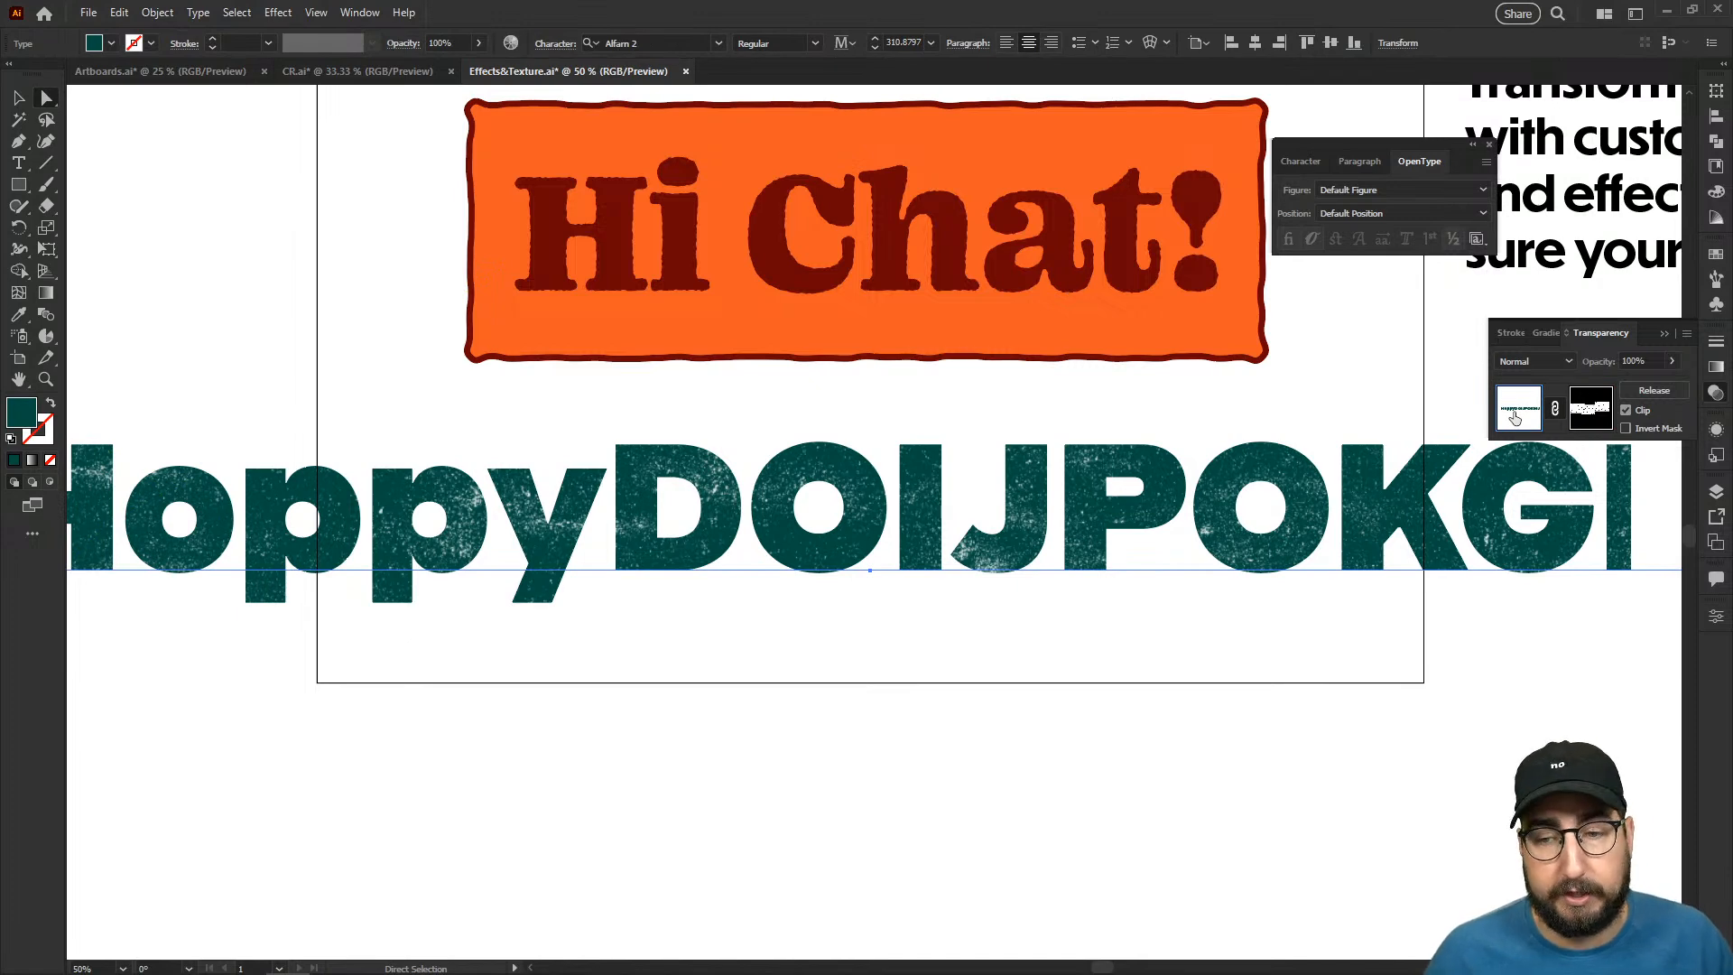
- Replace the long masked text with "Hi Chat!"
{"action": "key", "text": "t"}
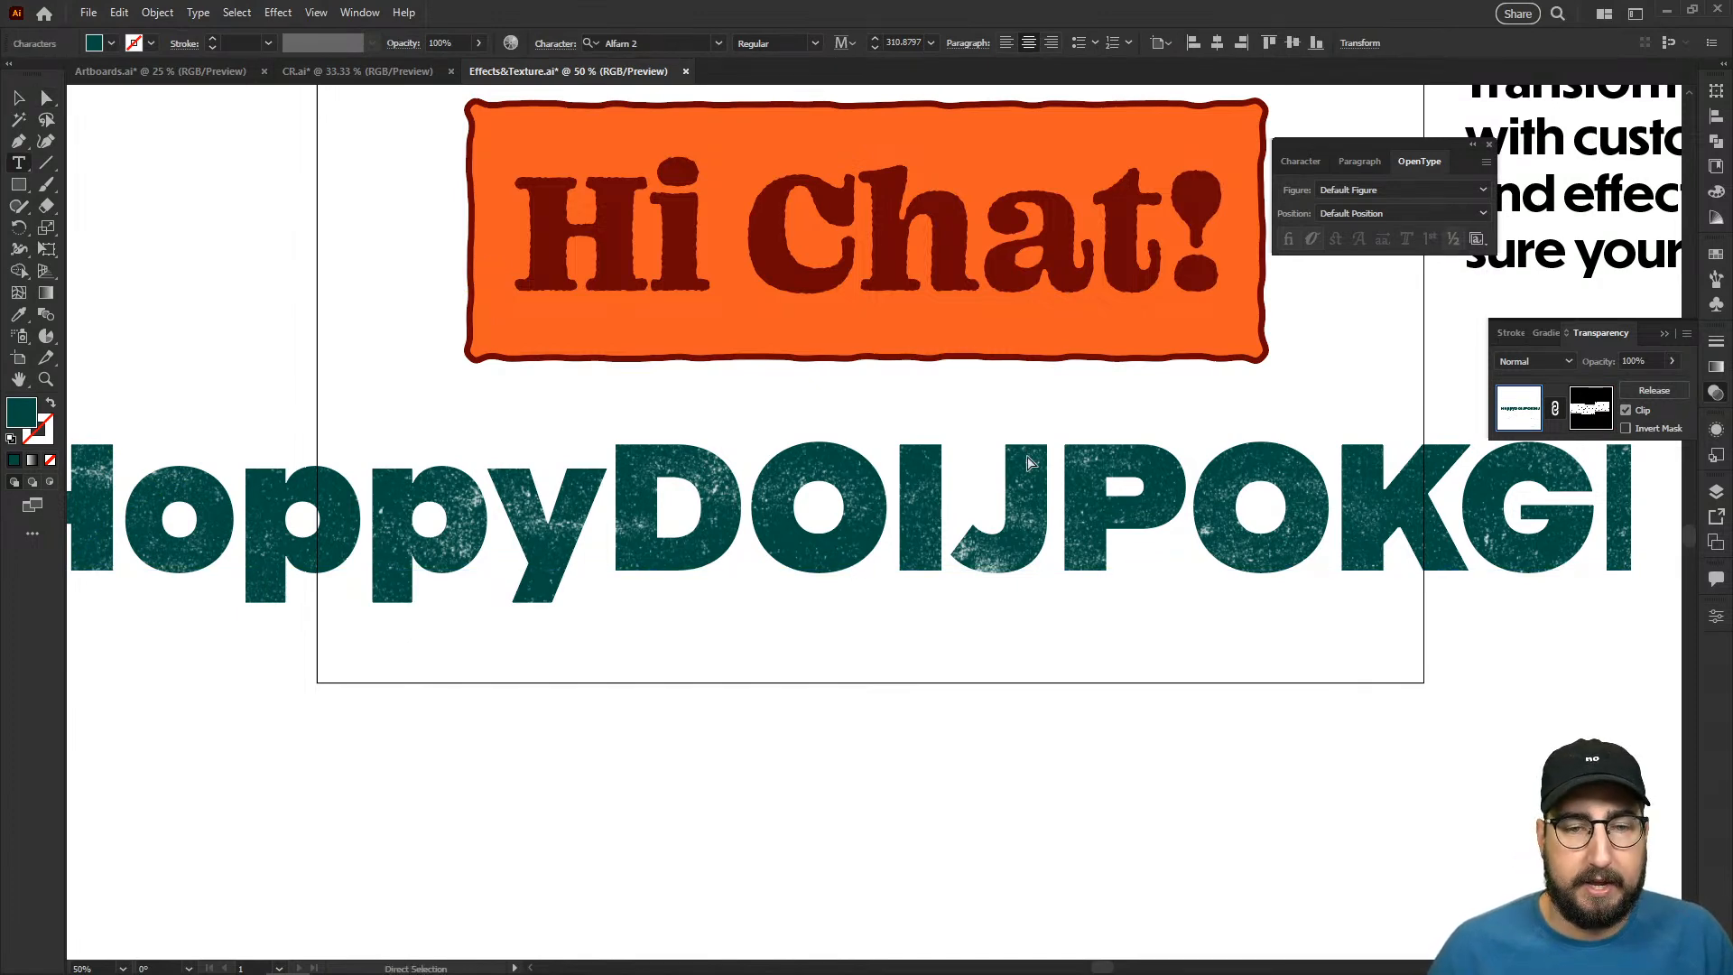
{"action": "double_click", "coordinate": [1031, 540]}
{"action": "type", "text": "H"}
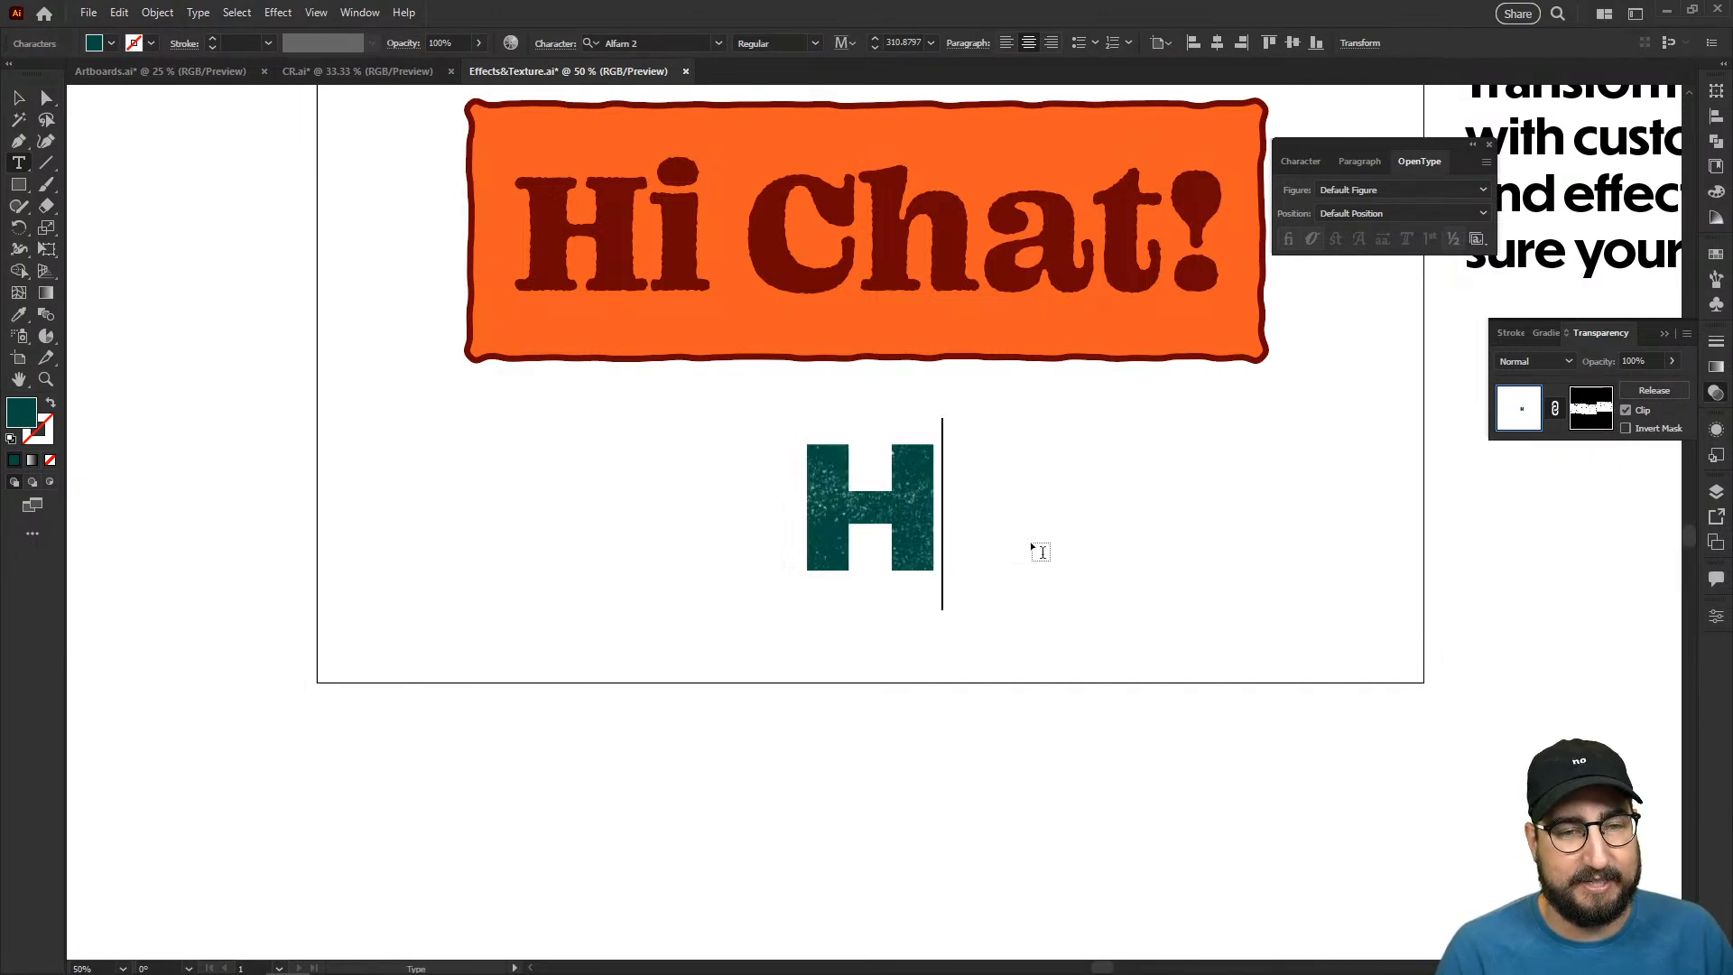
{"action": "type", "text": "i Chat!"}
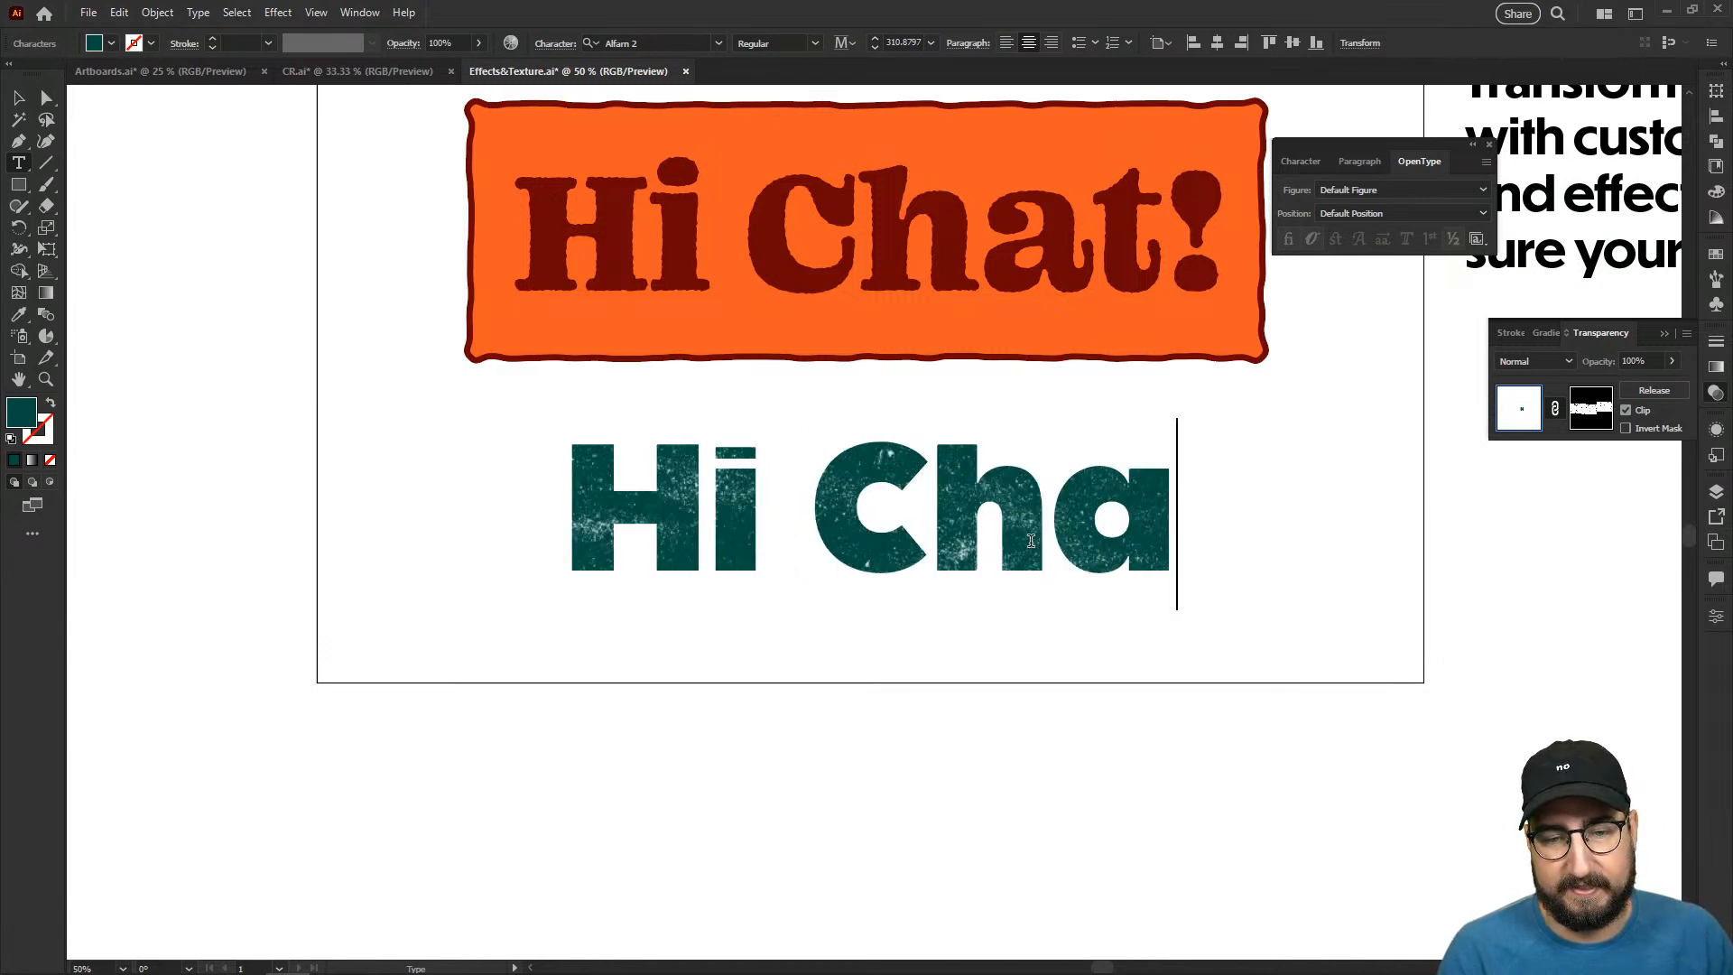
- Replace the masked text with "Greetings" and finish text editing
{"action": "triple_click", "coordinate": [1031, 540]}
{"action": "type", "text": "Hwl"}
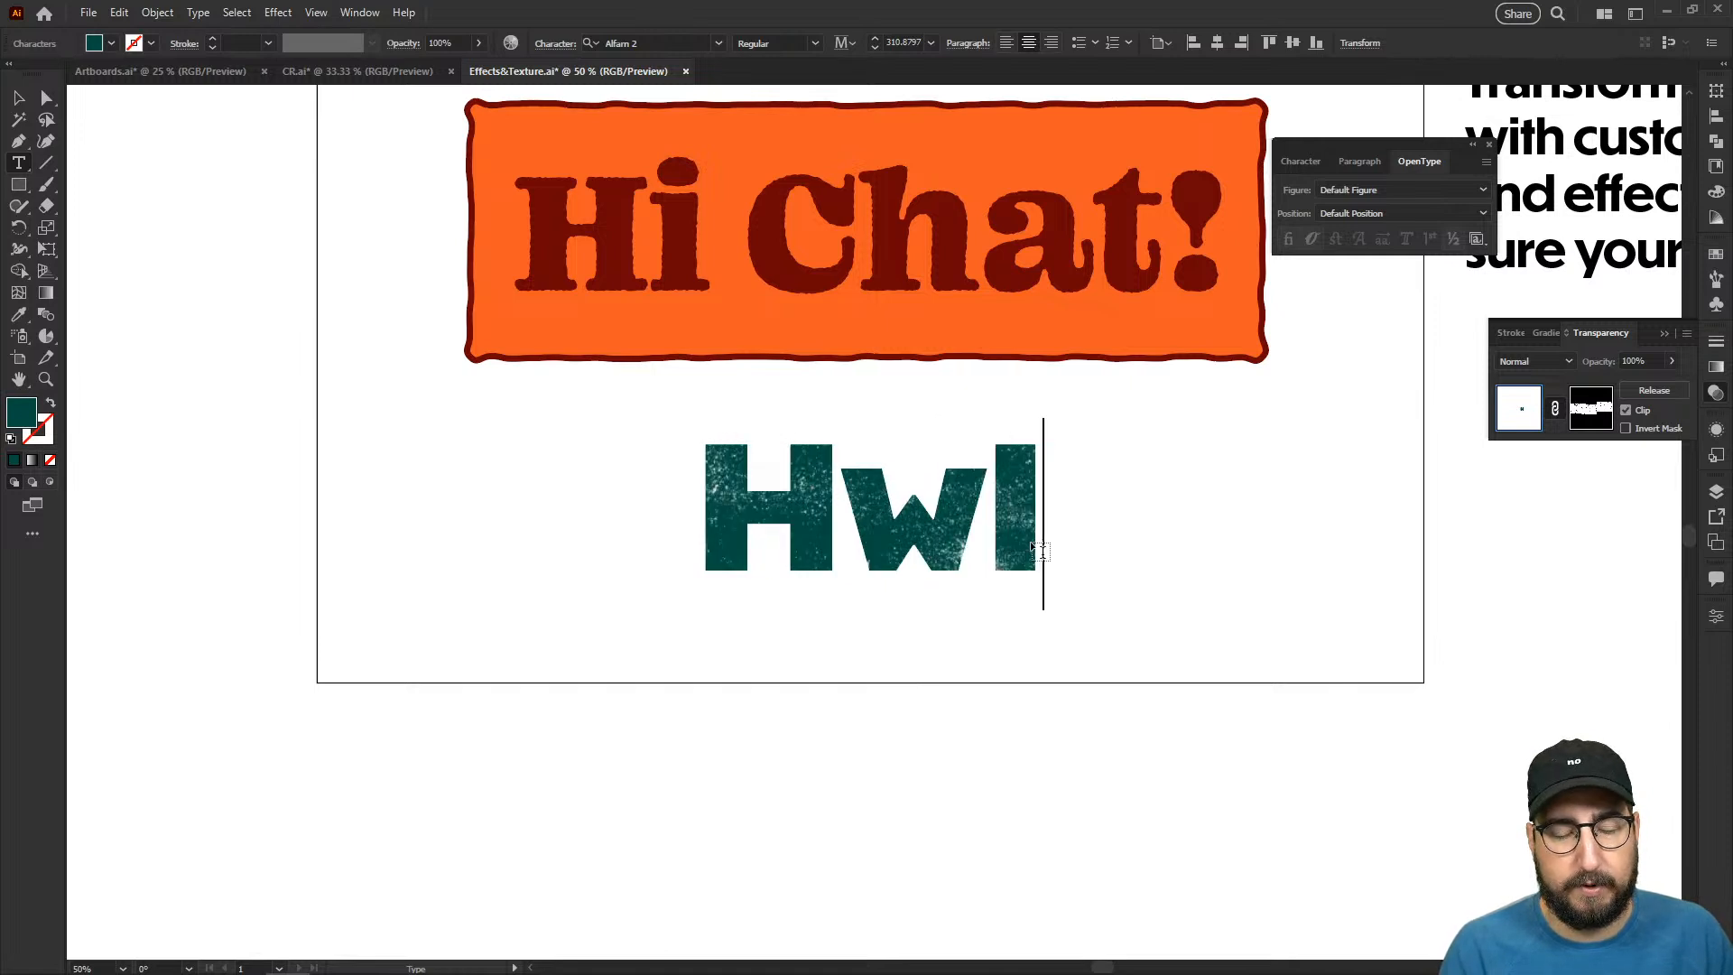
{"action": "key", "text": "BackSpace"}
{"action": "key", "text": "BackSpace"}
{"action": "key", "text": "BackSpace"}
{"action": "type", "text": "Greet"}
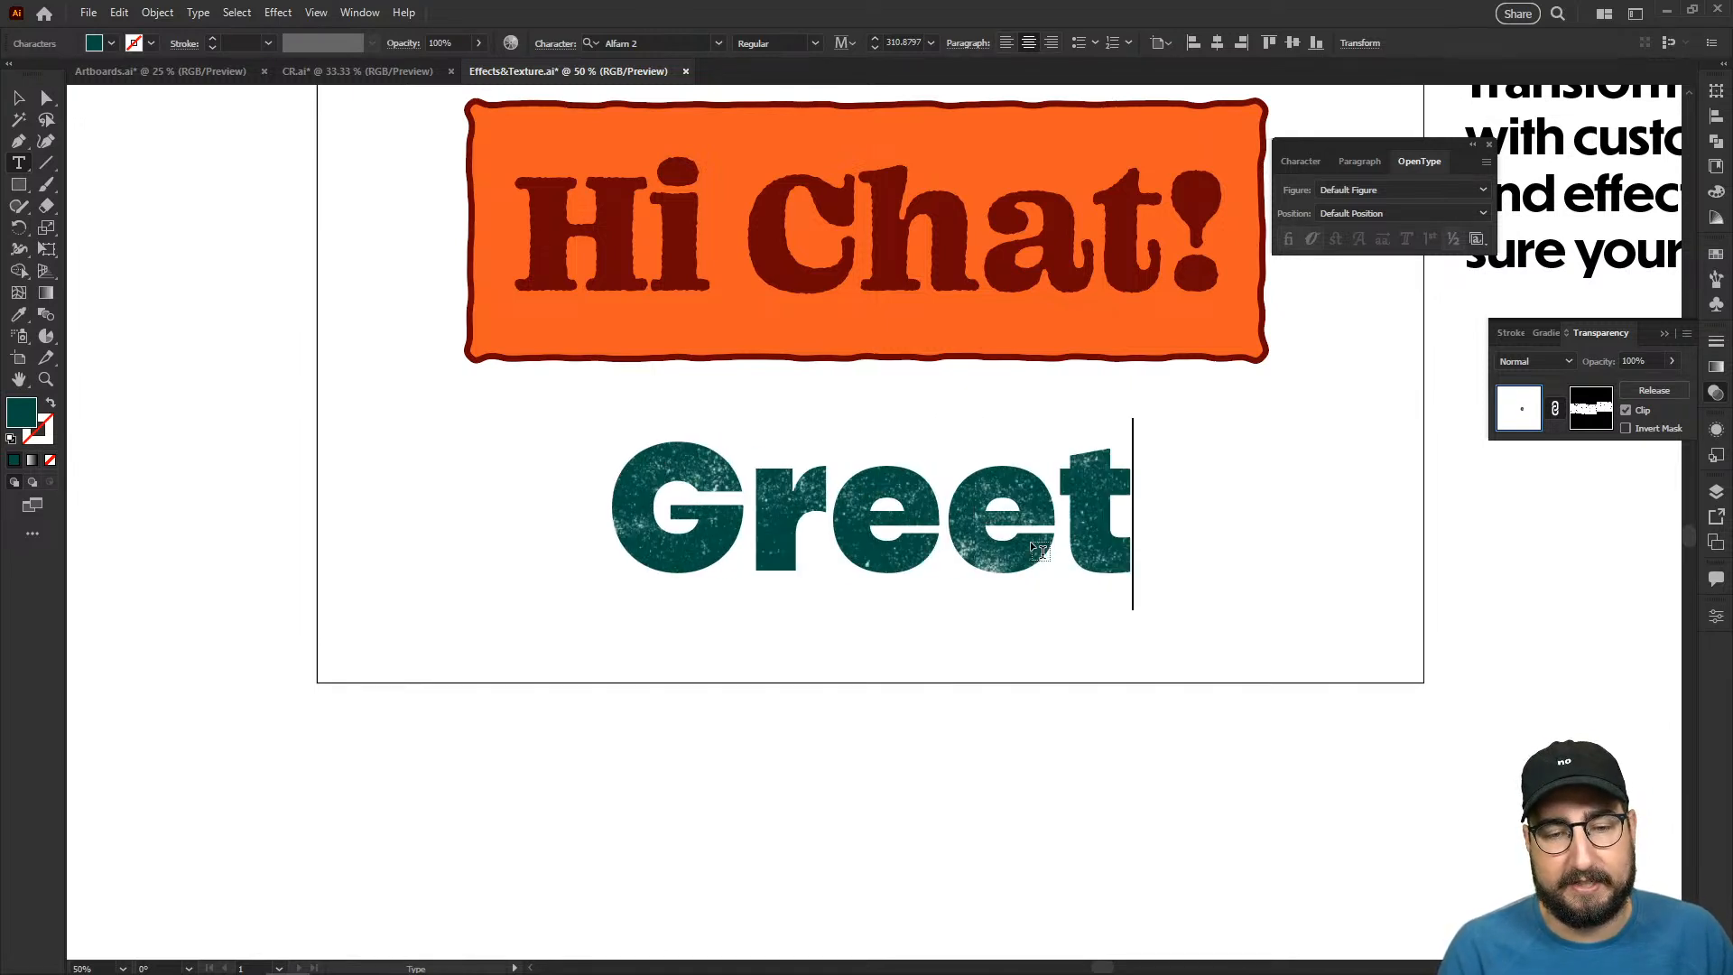
{"action": "type", "text": "ings"}
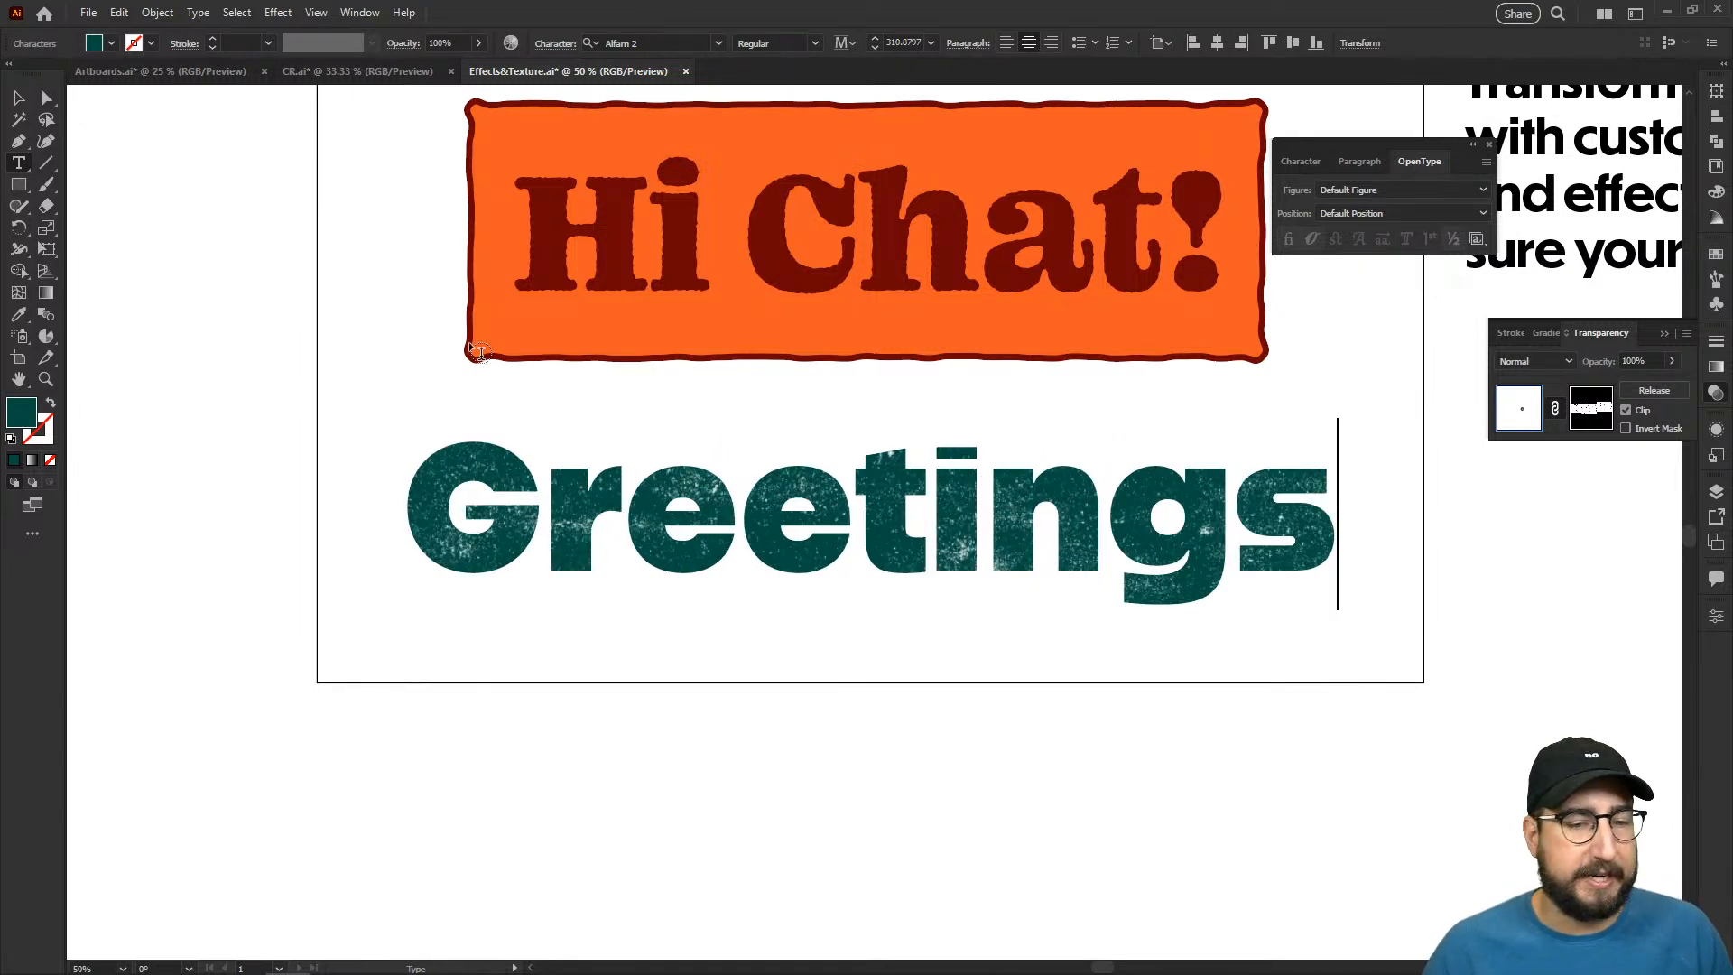
{"action": "left_click", "coordinate": [25, 101]}
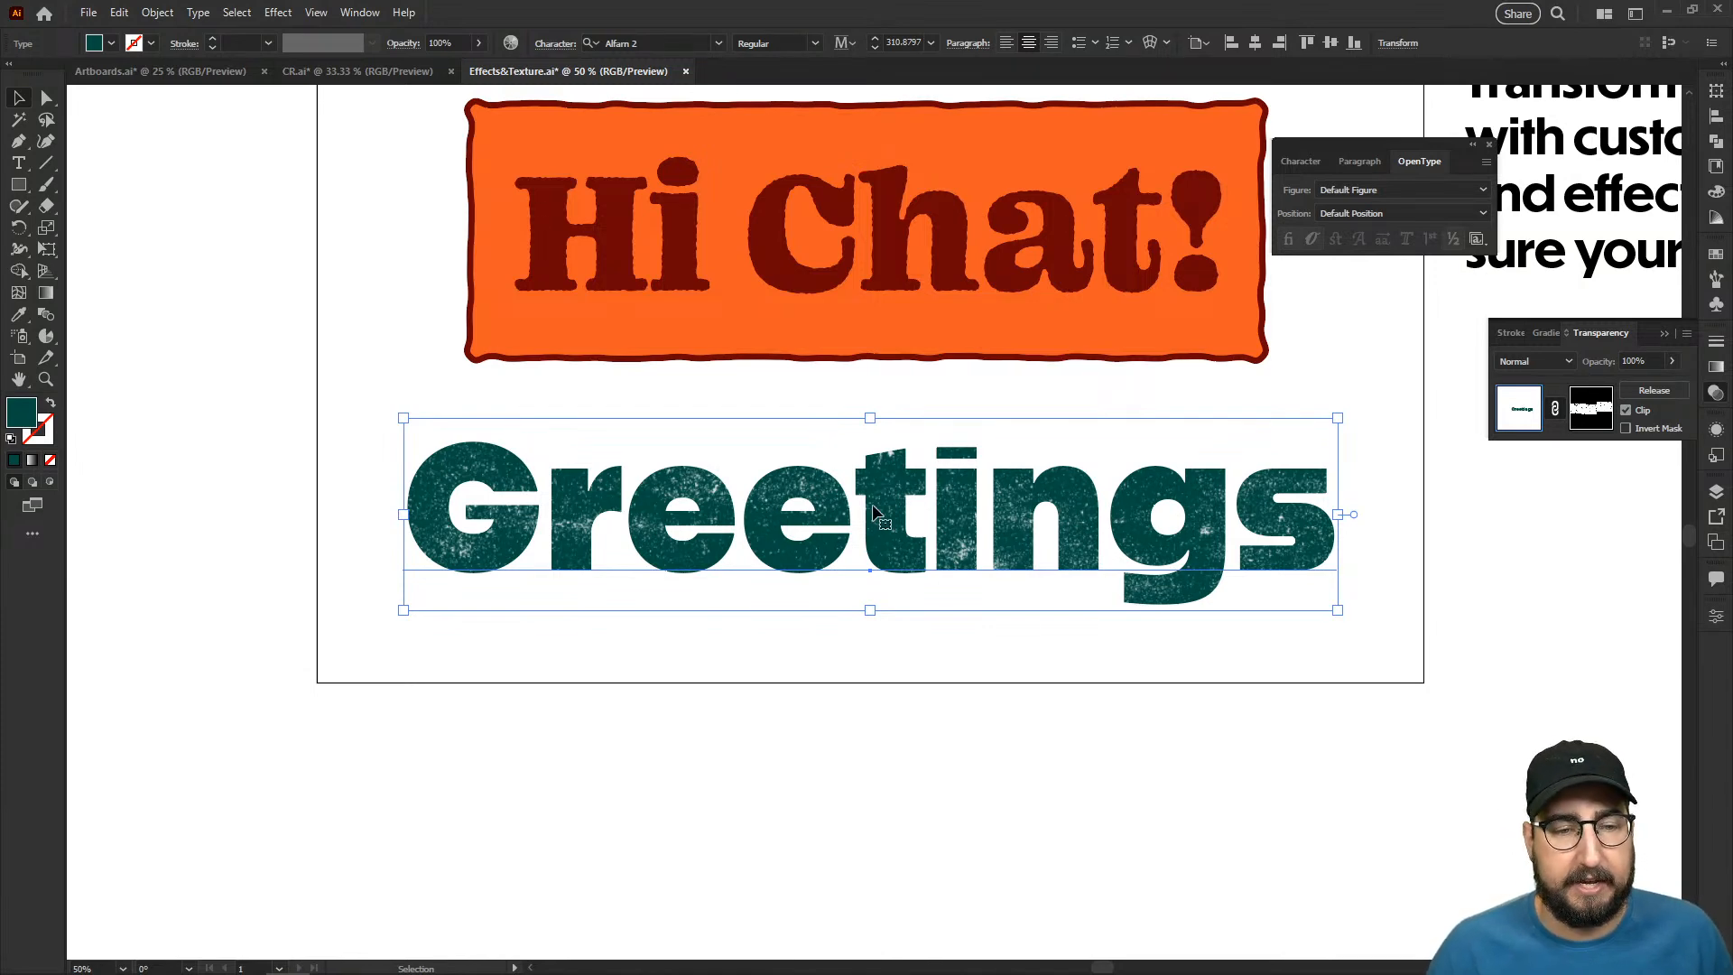
- Change the fill of the textured "Greetings" text to the black swatch and deselect it
{"action": "key", "text": "z"}
{"action": "left_click", "coordinate": [1125, 517]}
{"action": "left_click", "coordinate": [903, 524]}
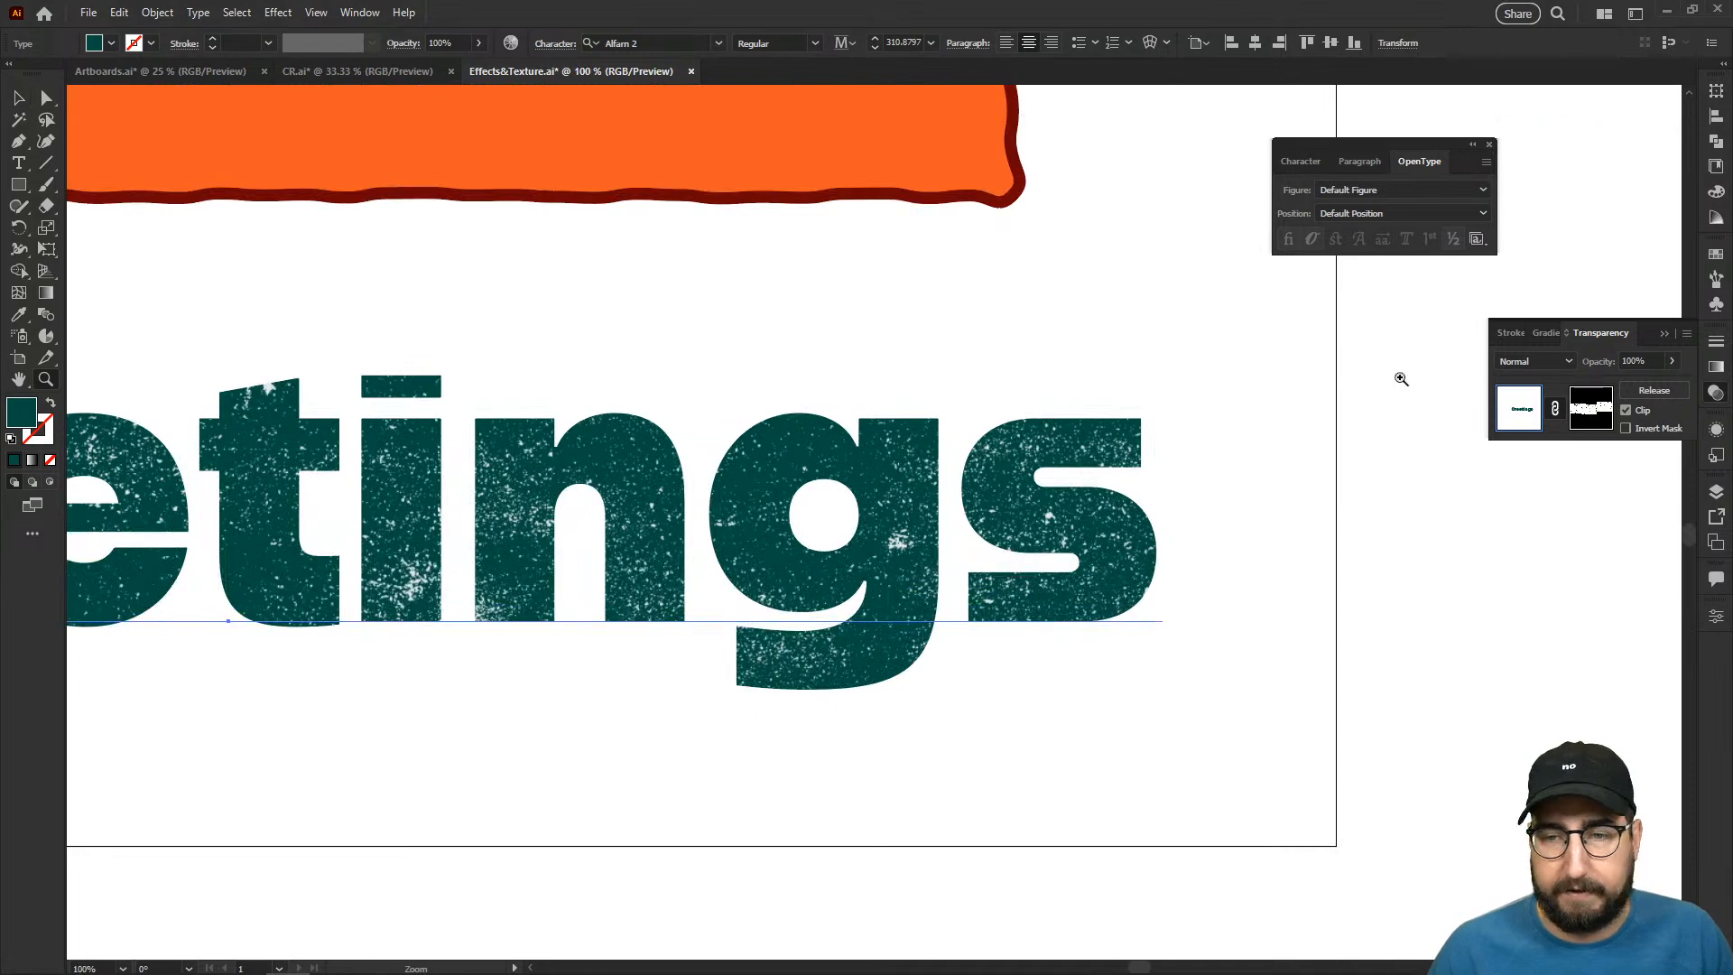
{"action": "left_click", "coordinate": [1714, 260]}
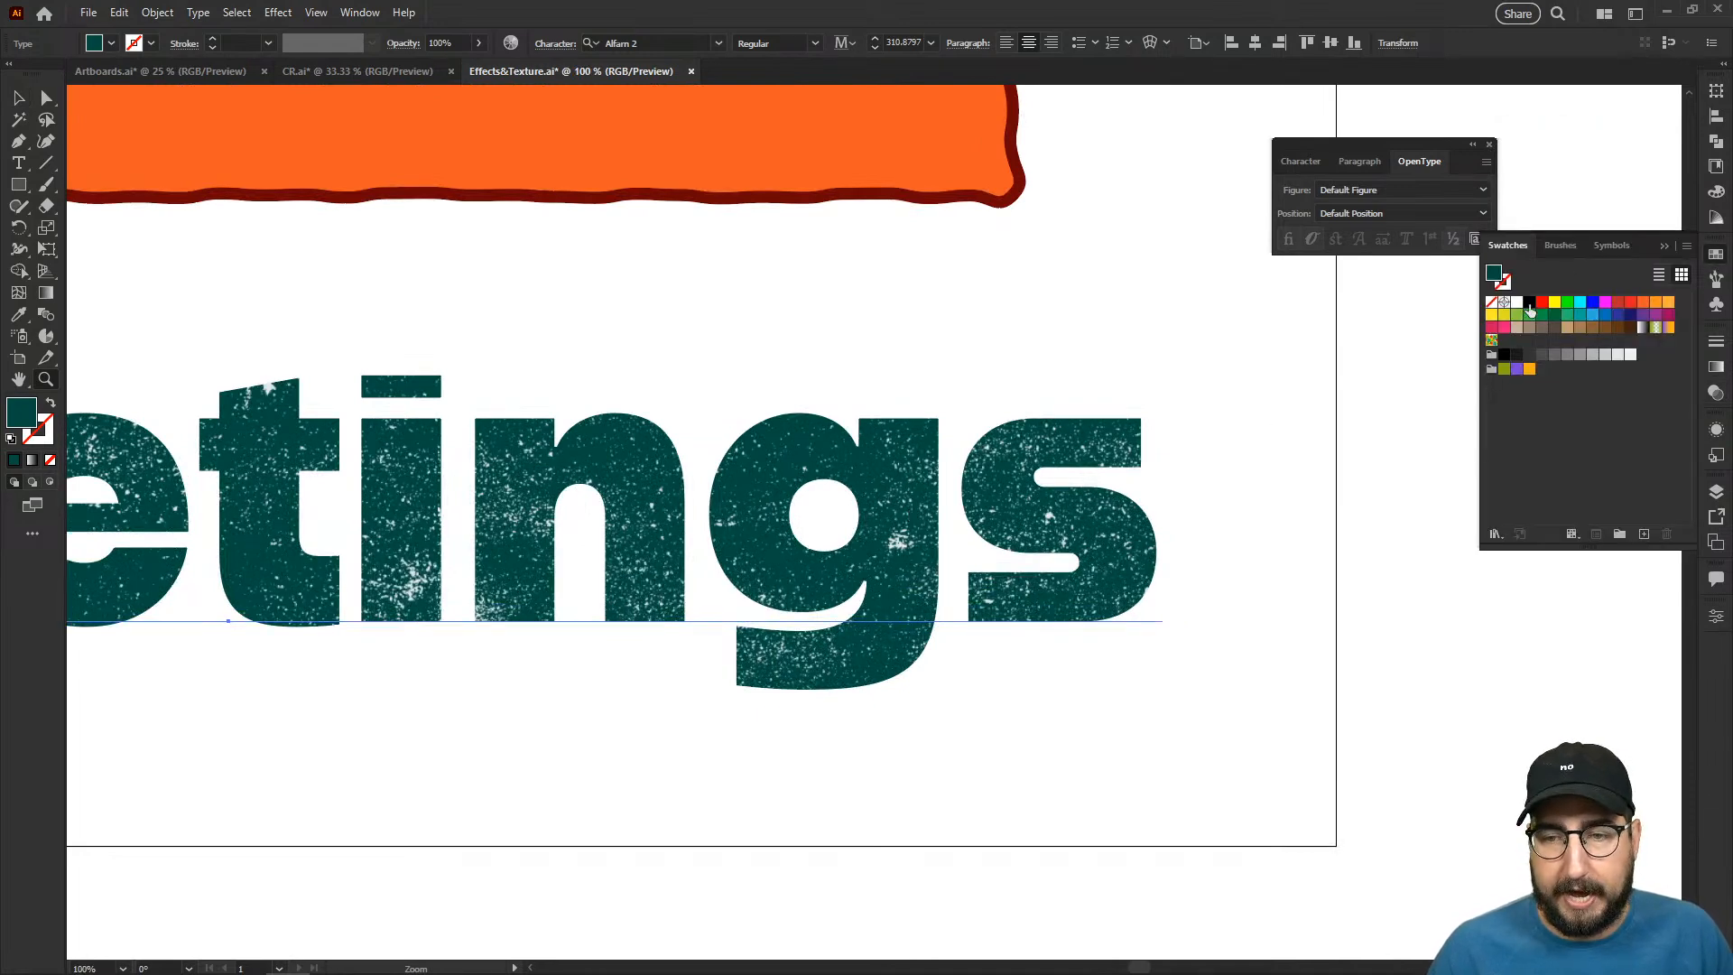
{"action": "left_click", "coordinate": [1530, 302]}
{"action": "key", "text": "v"}
{"action": "left_click", "coordinate": [1246, 538]}
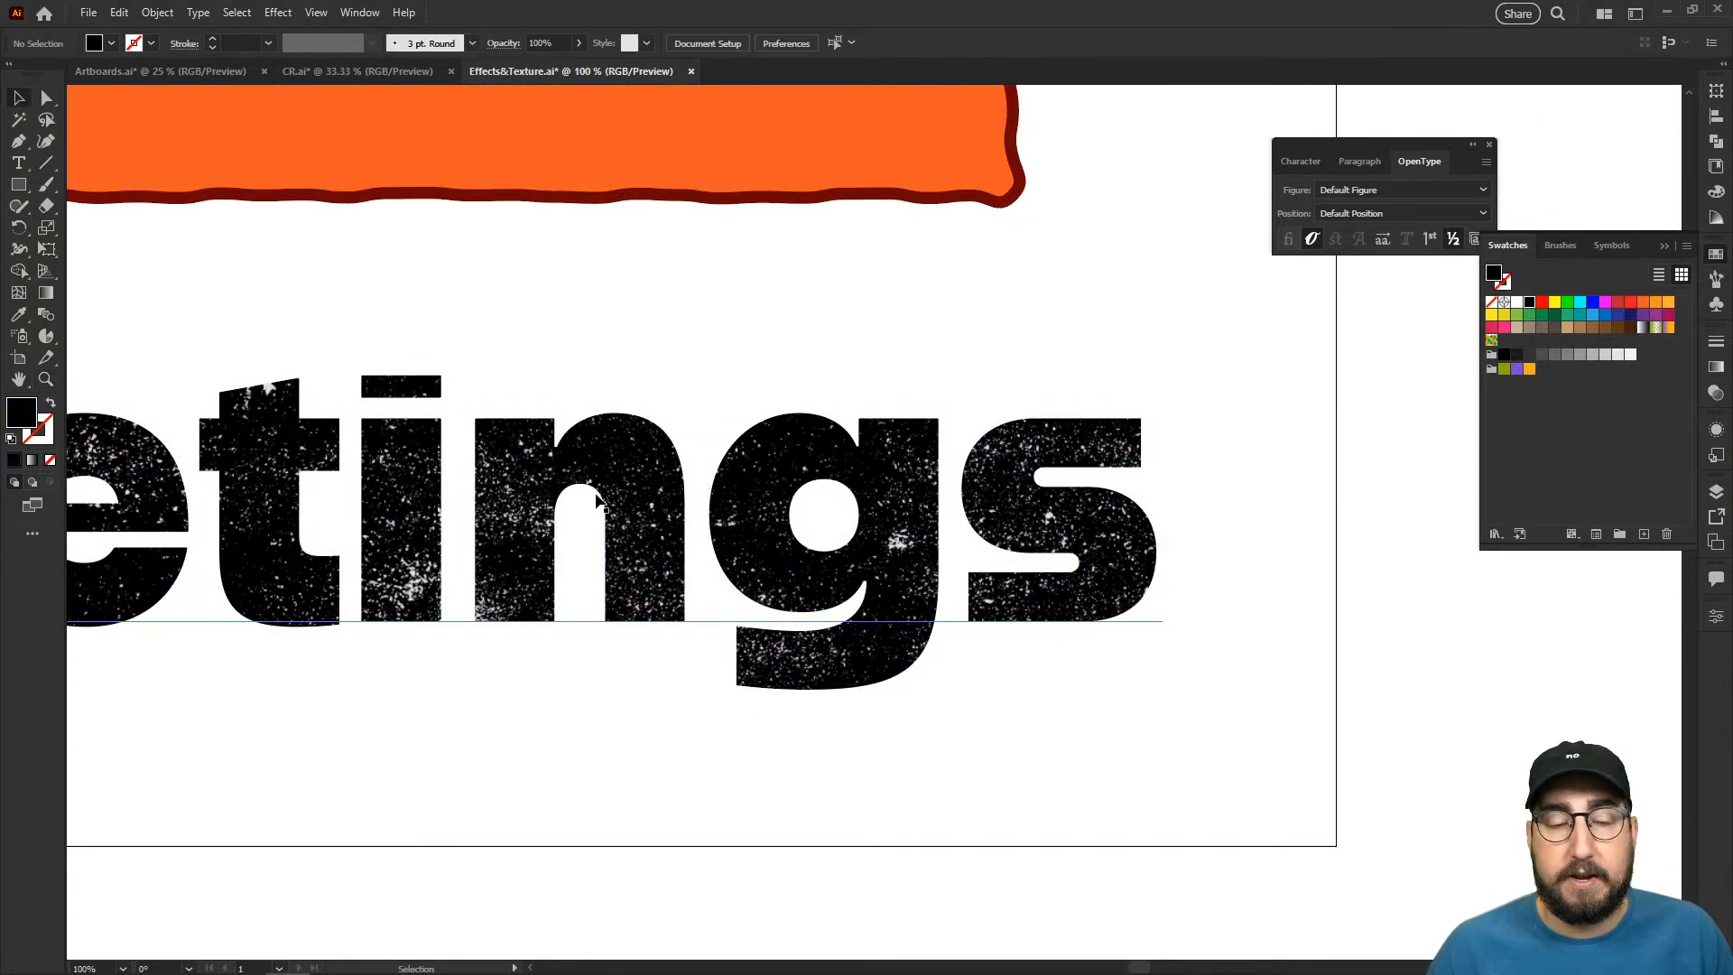
- Start a Roughen effect on the "Greetings" text with smooth points and a relative size of 0.8%
{"action": "left_click", "coordinate": [575, 496]}
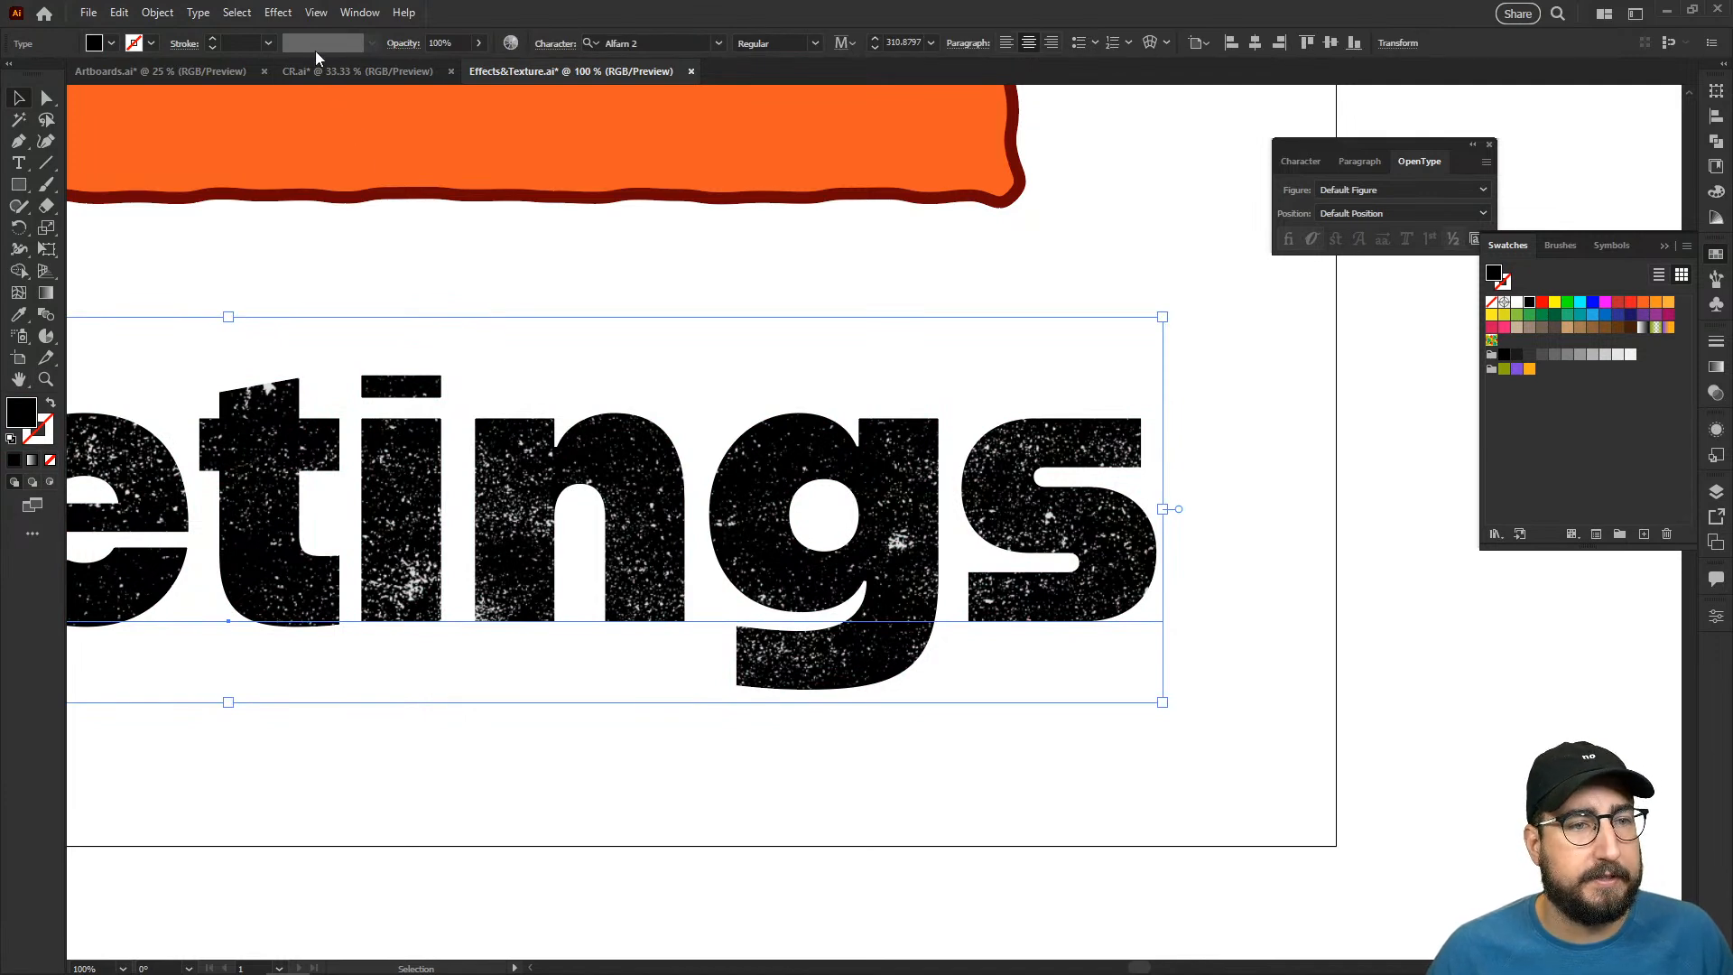
{"action": "left_click", "coordinate": [282, 13]}
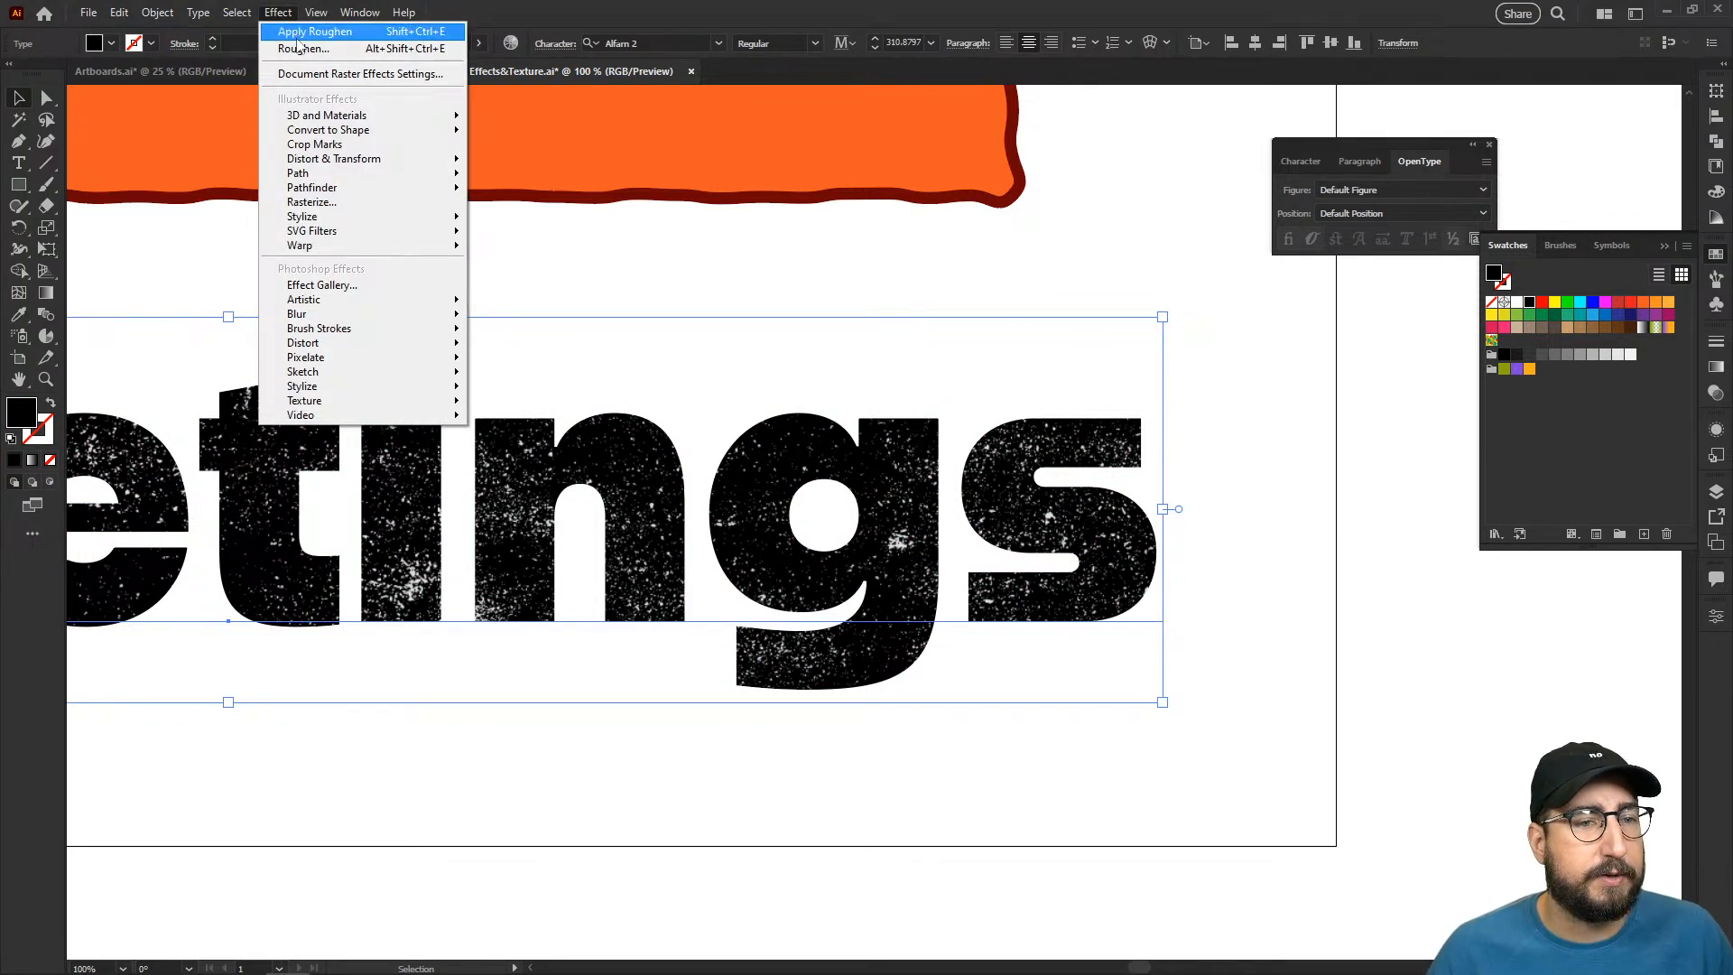
{"action": "mouse_move", "coordinate": [347, 161]}
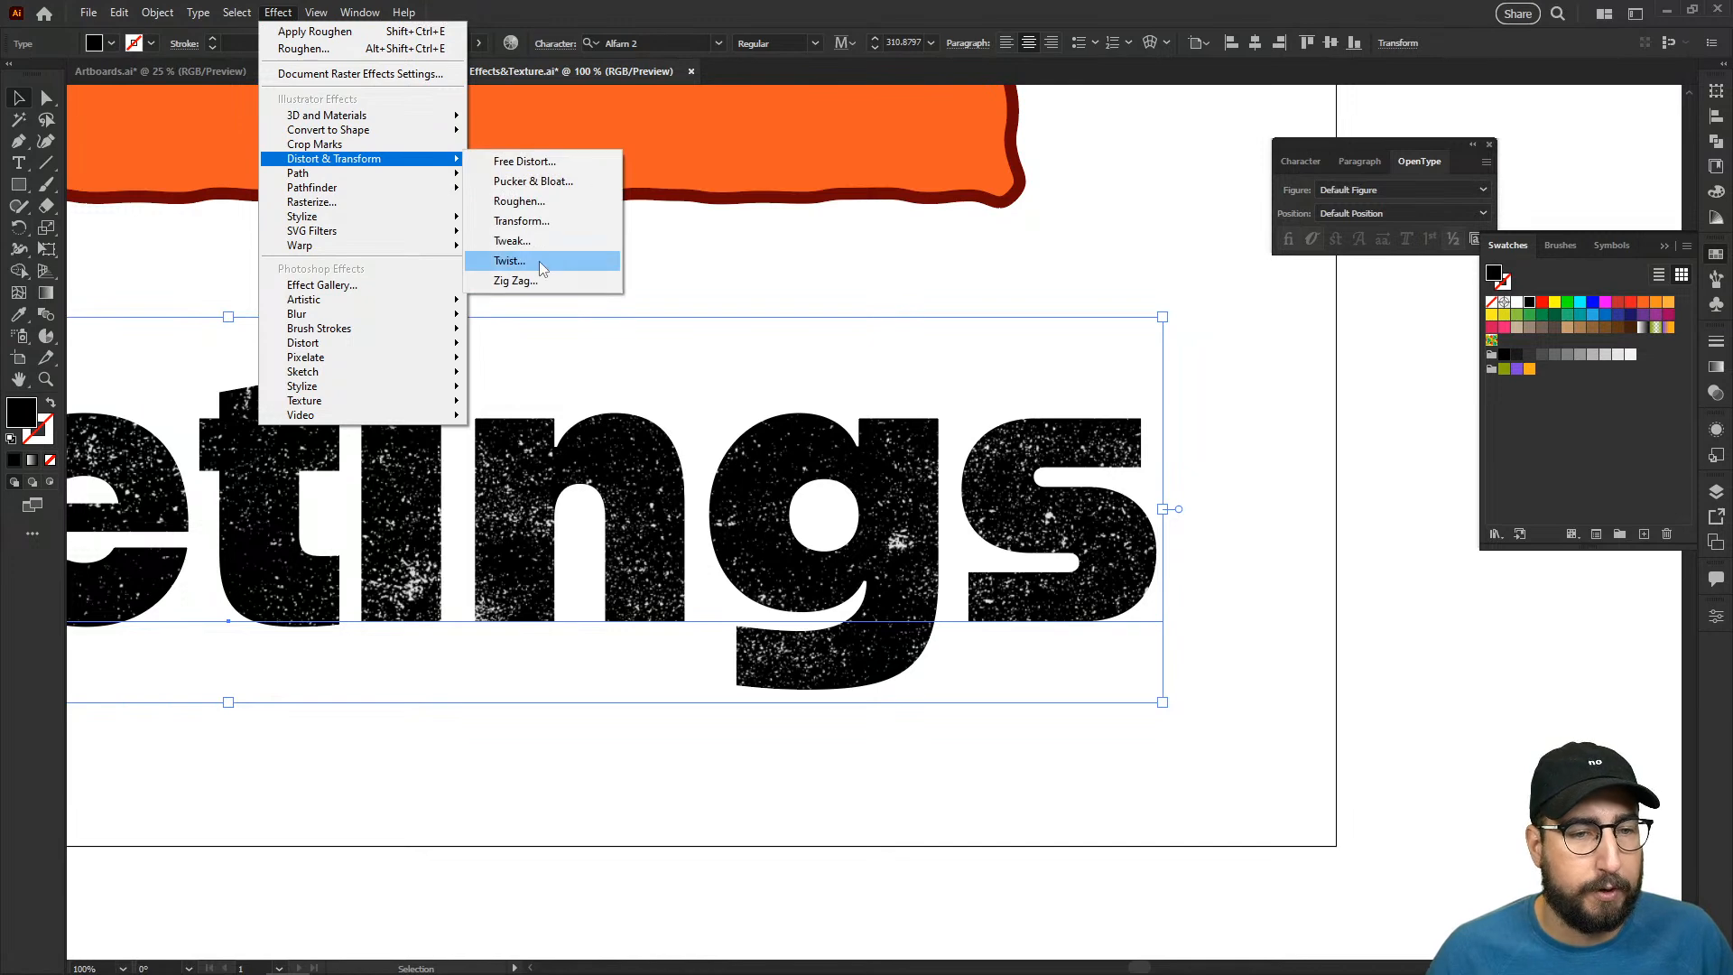
{"action": "left_click", "coordinate": [519, 201]}
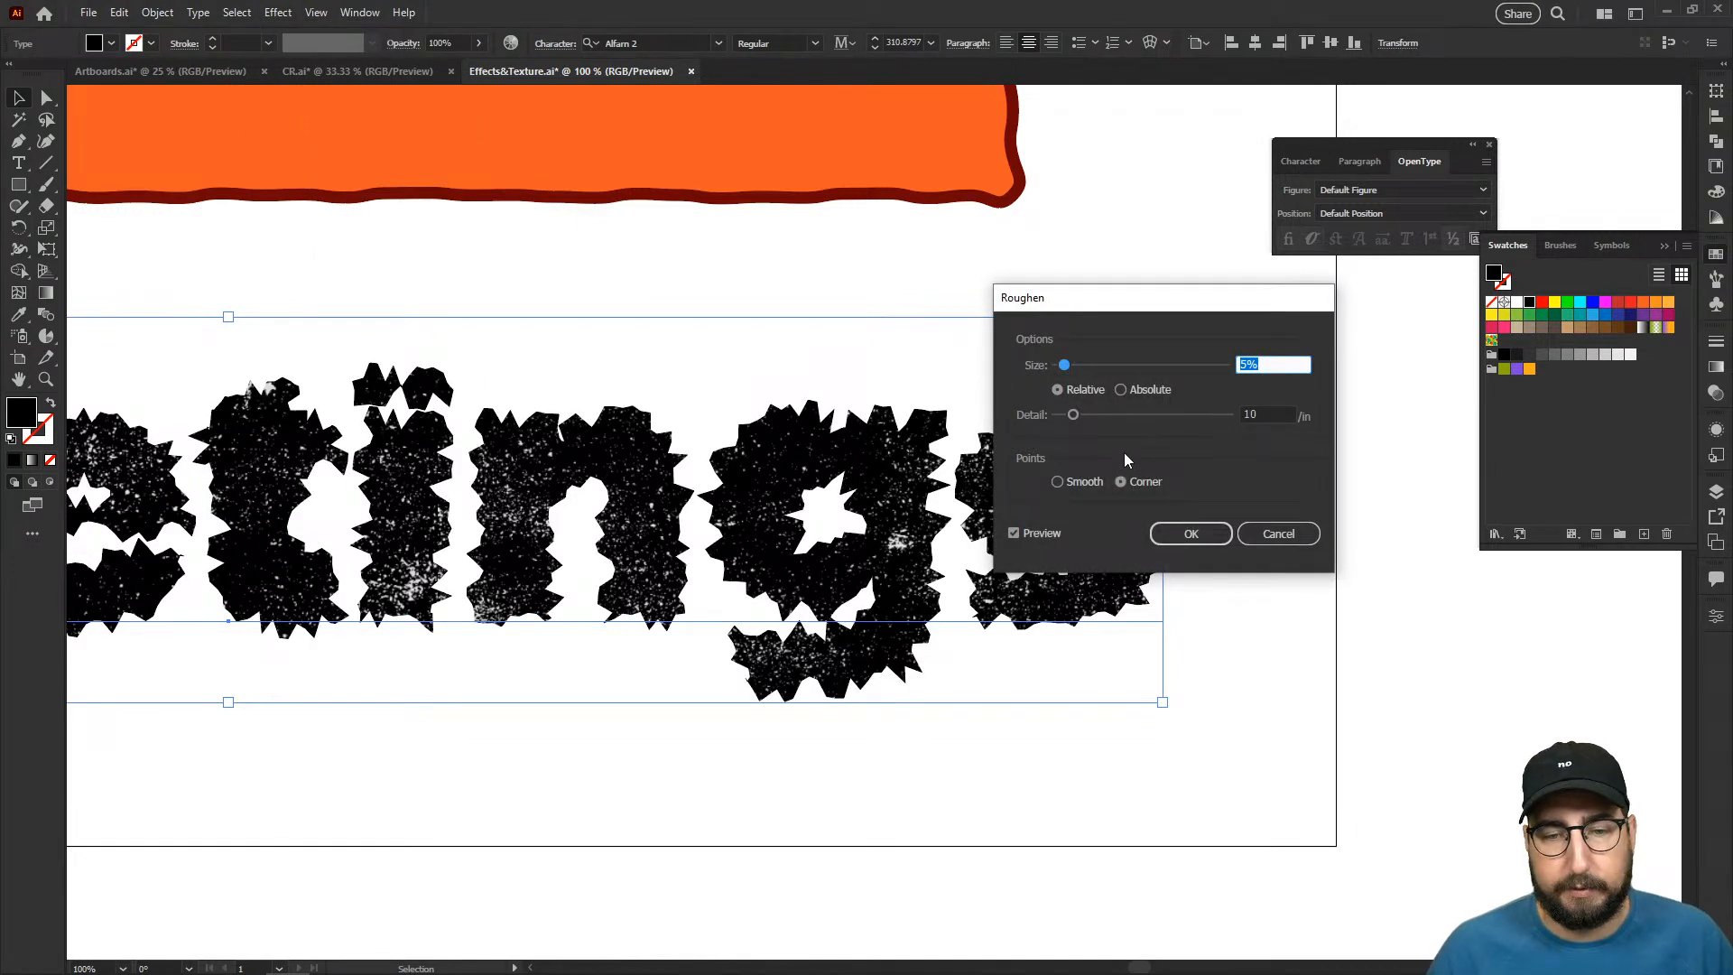
{"action": "left_click", "coordinate": [1092, 483]}
{"action": "left_click", "coordinate": [1273, 364]}
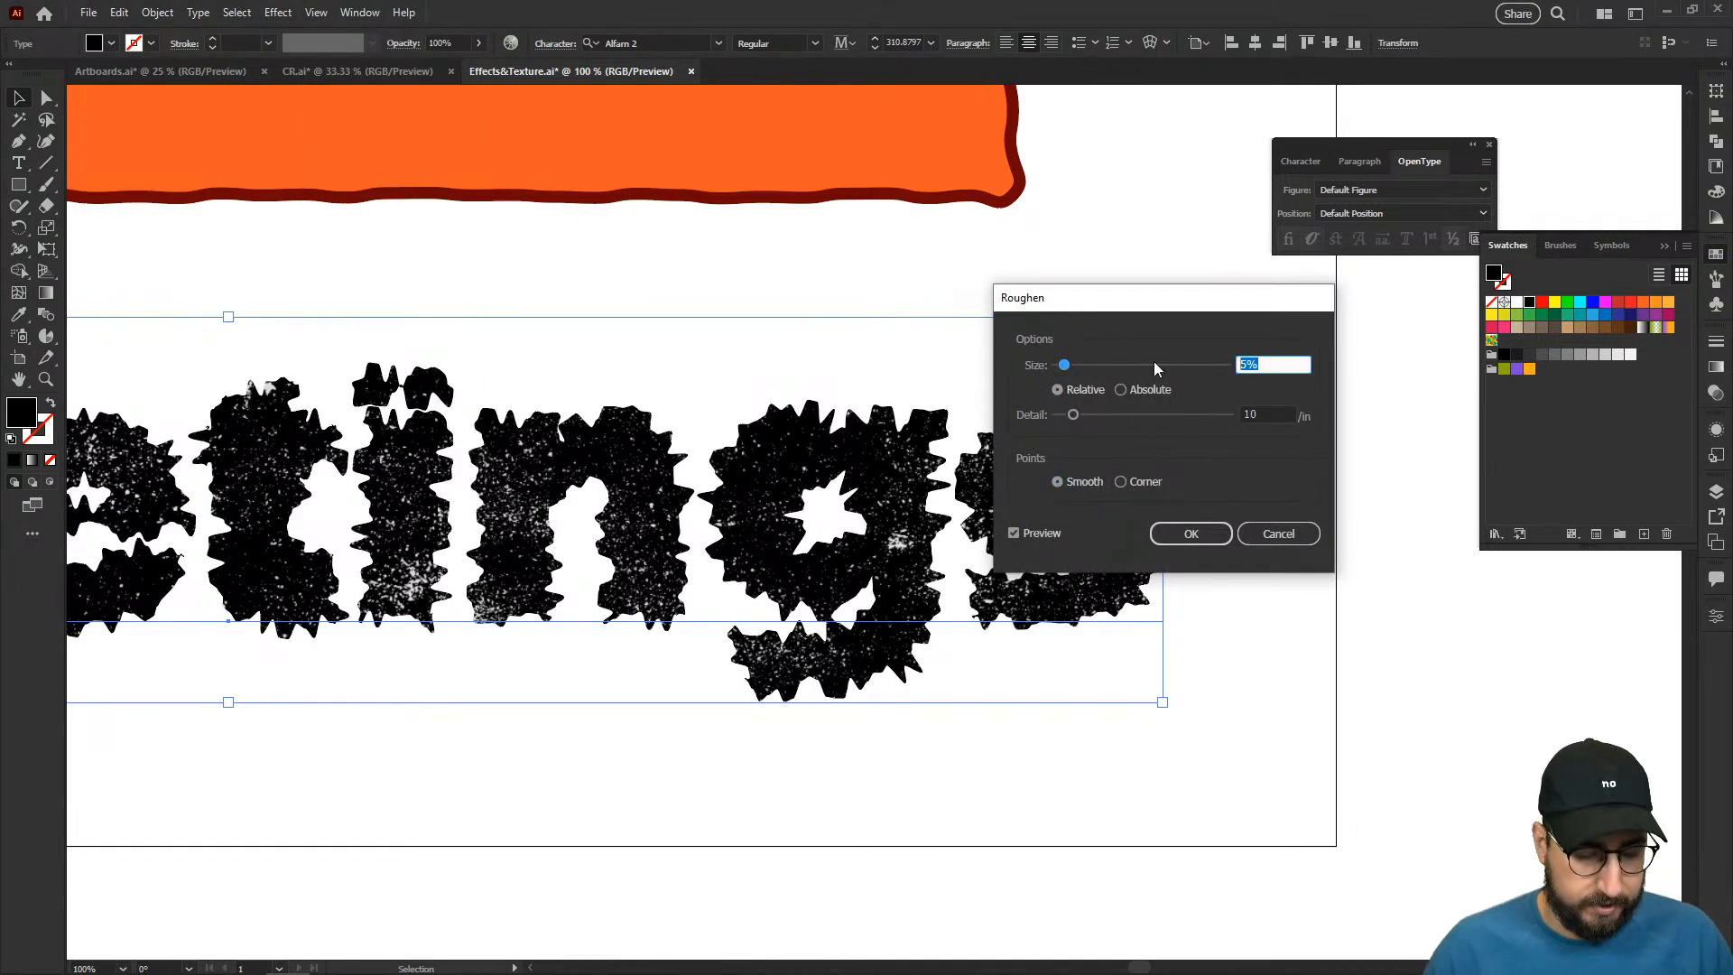
{"action": "type", "text": "0.8"}
{"action": "key", "text": "Tab"}
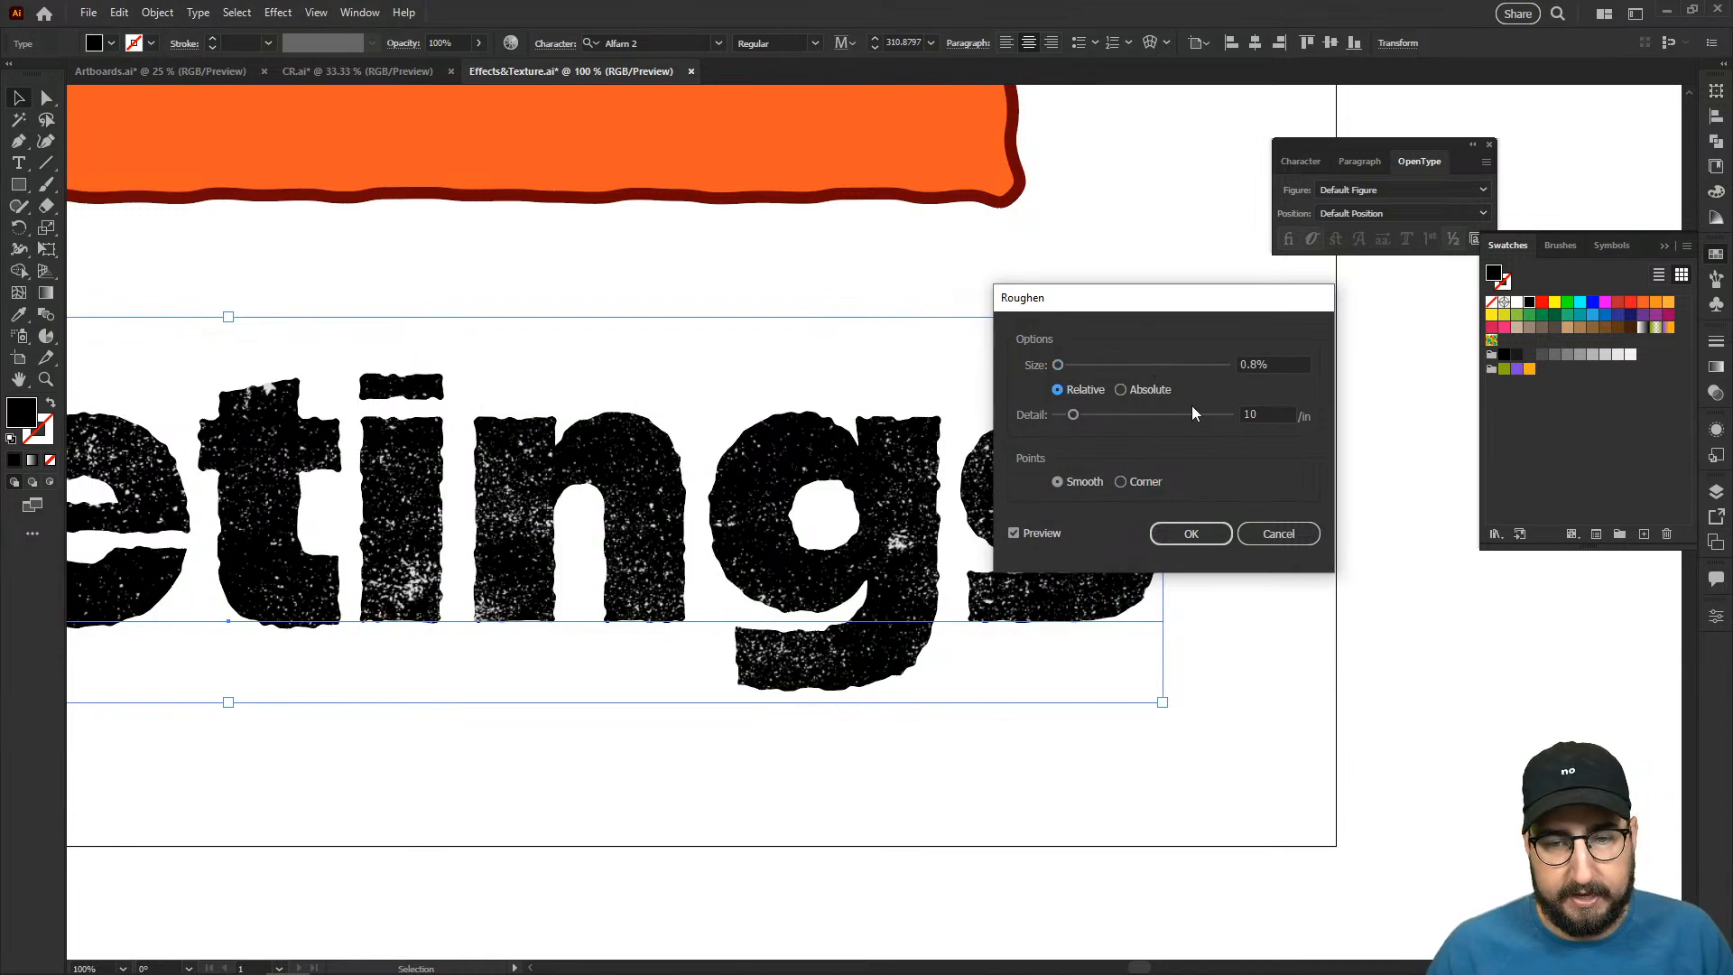
- Set the Roughen detail to 15/in and the size to 0.5%, and apply the effect
{"action": "double_click", "coordinate": [1257, 411]}
{"action": "type", "text": "15"}
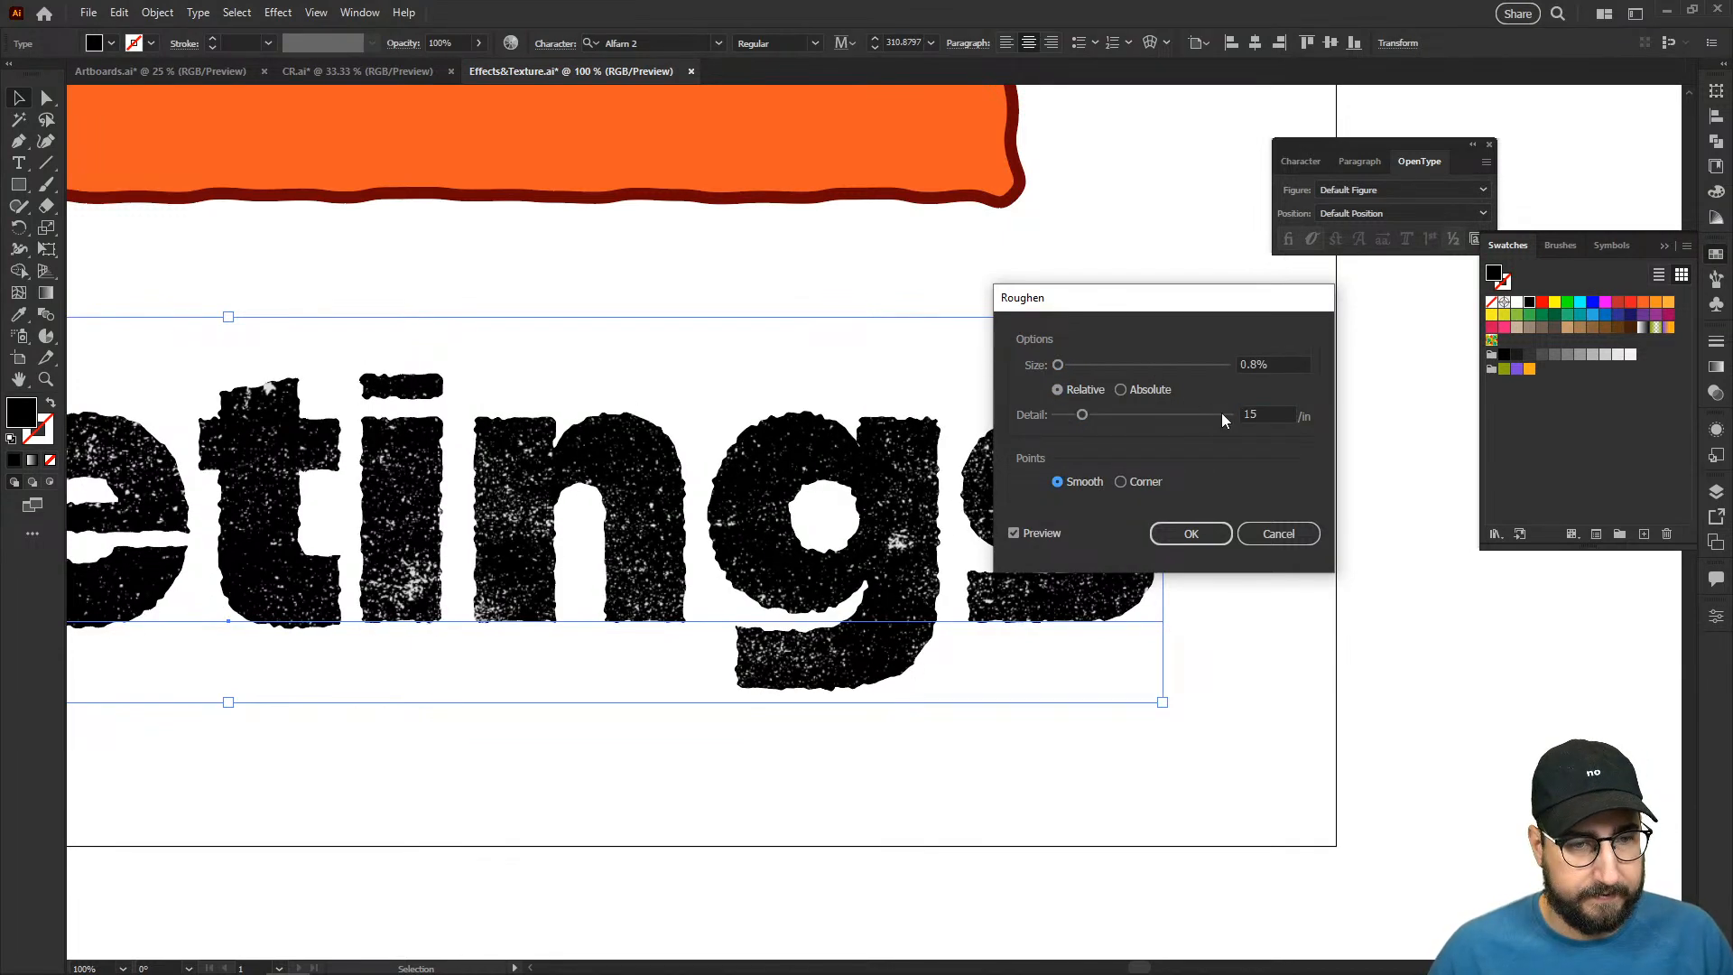
{"action": "left_click", "coordinate": [1246, 364]}
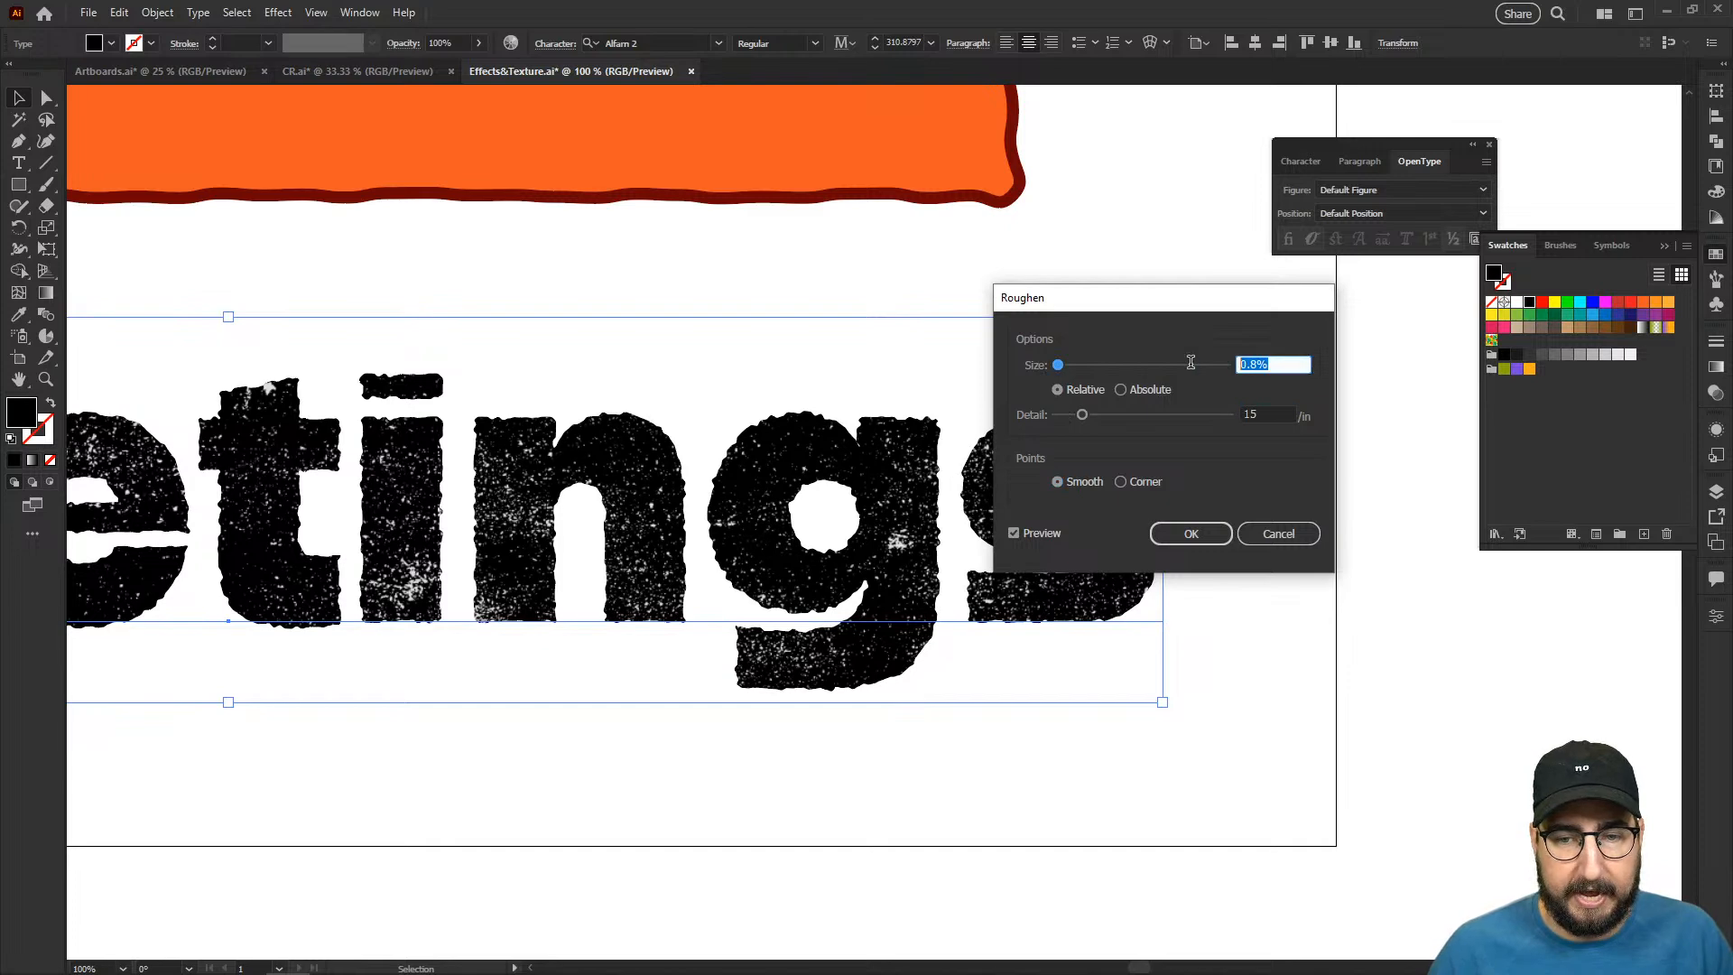
{"action": "type", "text": "0.5"}
{"action": "key", "text": "Tab"}
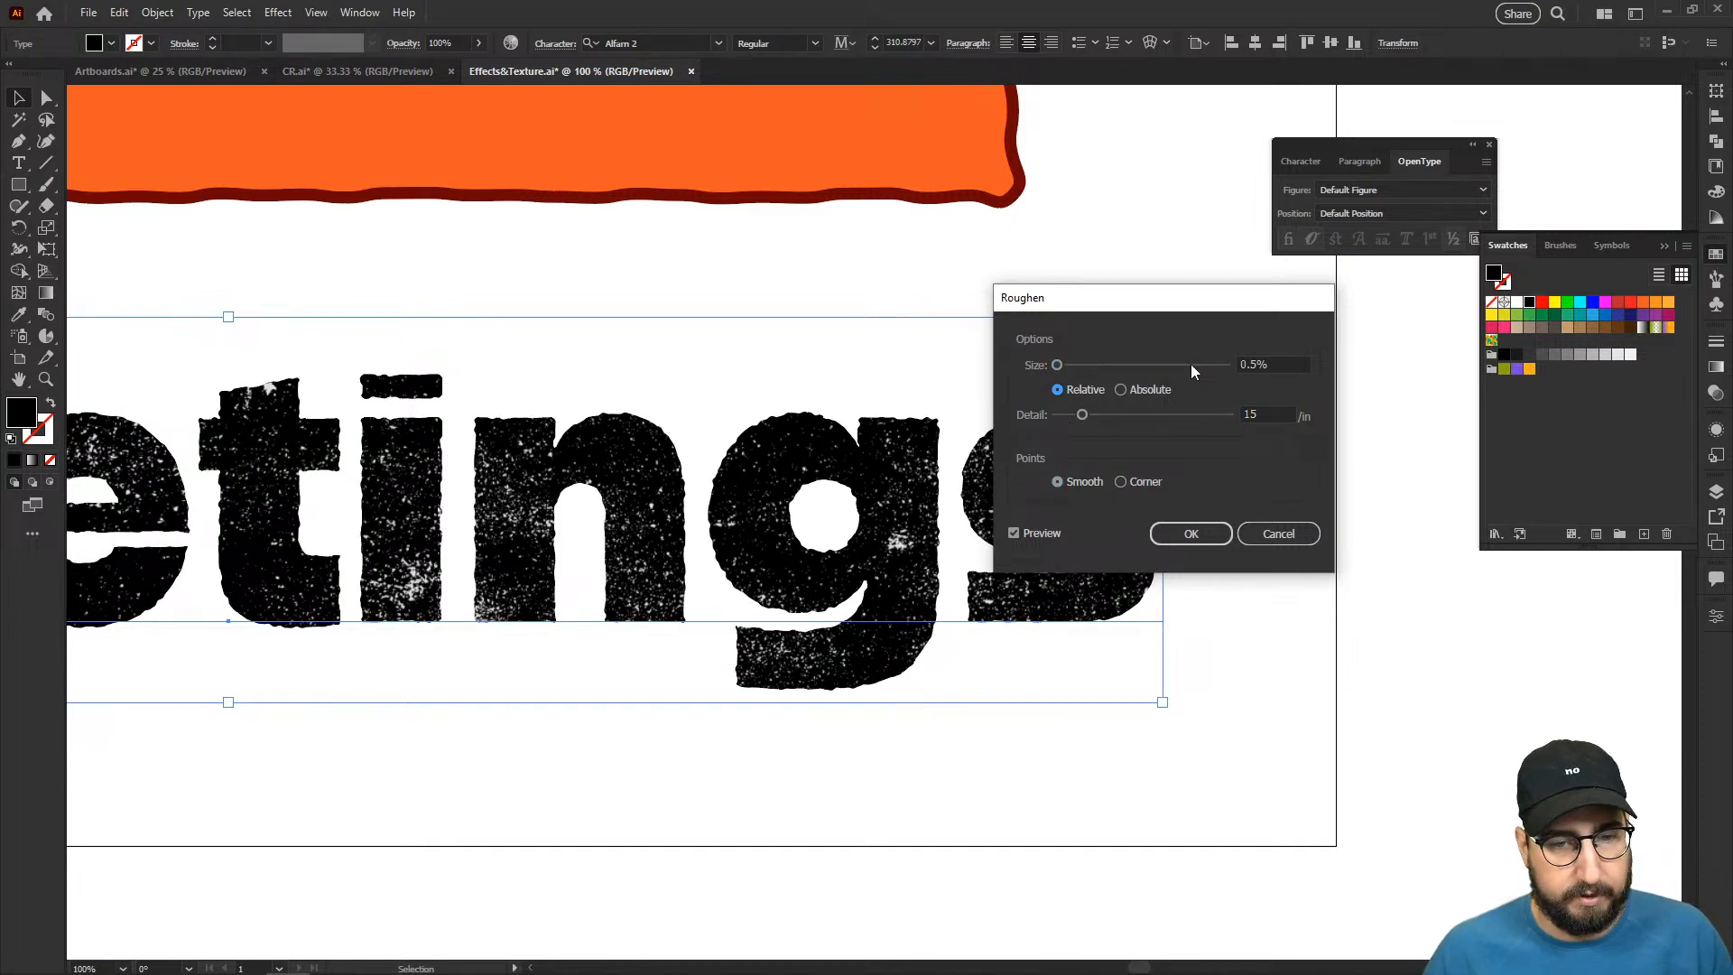
{"action": "left_click", "coordinate": [1173, 534]}
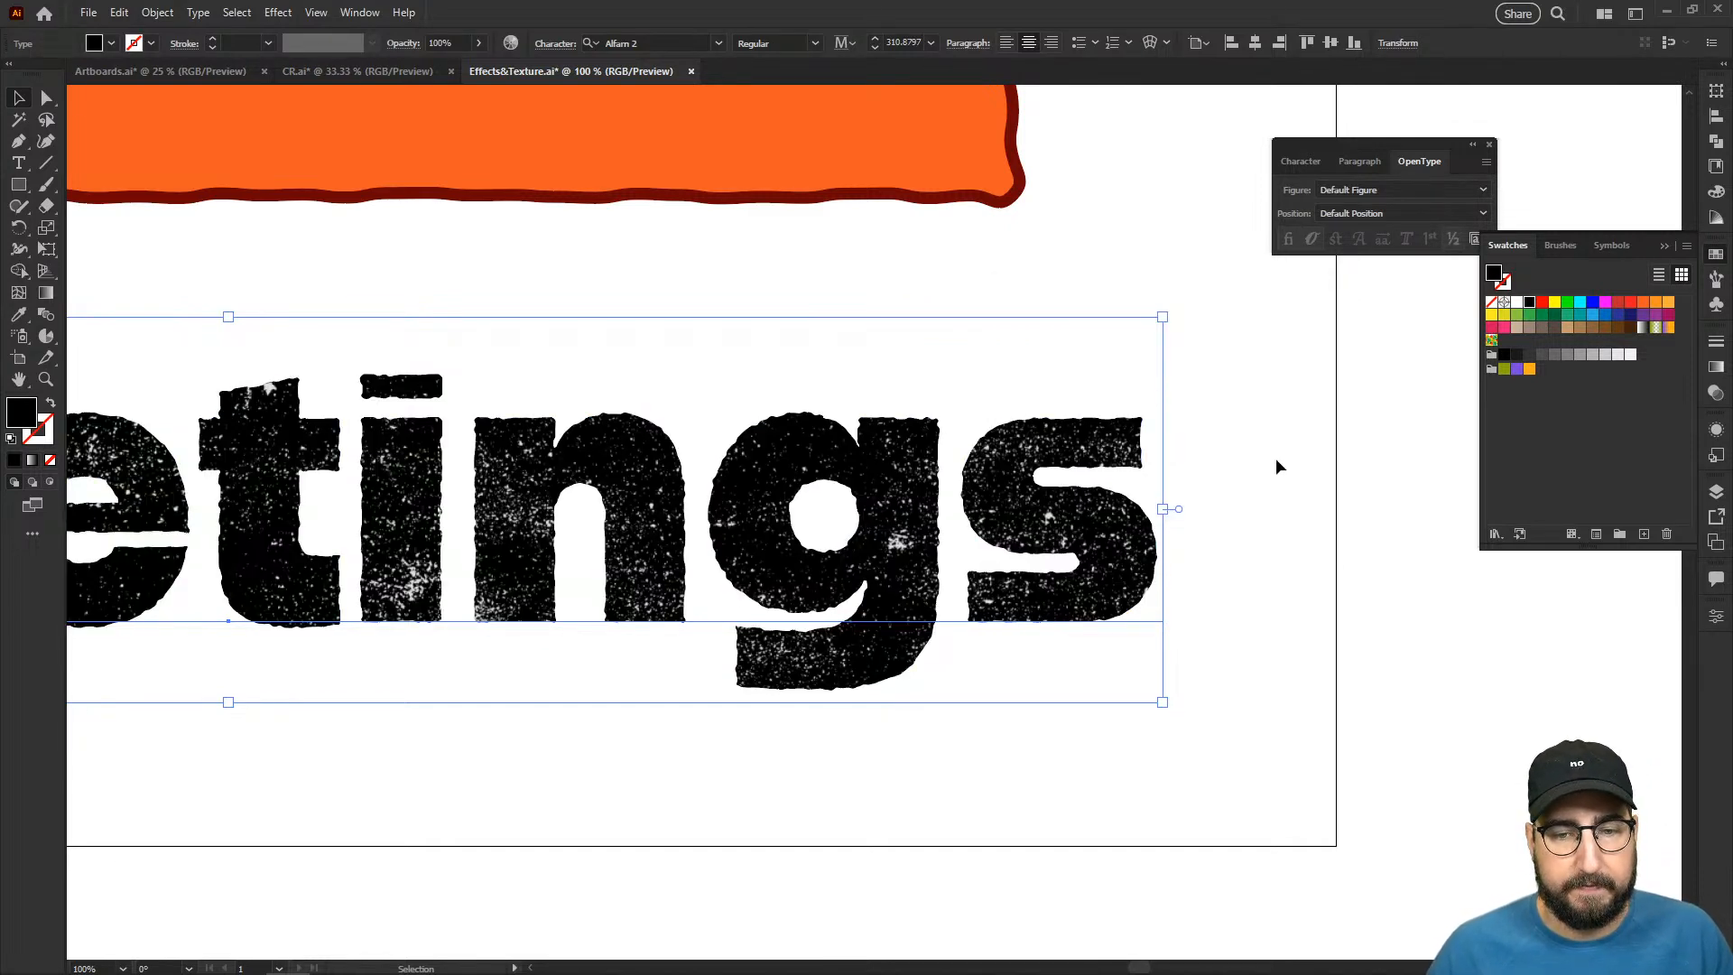
- Deselect the "Greetings" text and examine its roughened edges and grunge texture up close
{"action": "left_click", "coordinate": [1249, 452]}
{"action": "key", "text": "ctrl+minus"}
{"action": "key", "text": "ctrl+minus"}
{"action": "left_click_drag", "start_coordinate": [291, 598], "coordinate": [543, 559]}
{"action": "key", "text": "z"}
{"action": "left_click", "coordinate": [617, 471]}
{"action": "left_click", "coordinate": [801, 483]}
{"action": "left_click_drag", "start_coordinate": [950, 537], "coordinate": [700, 484]}
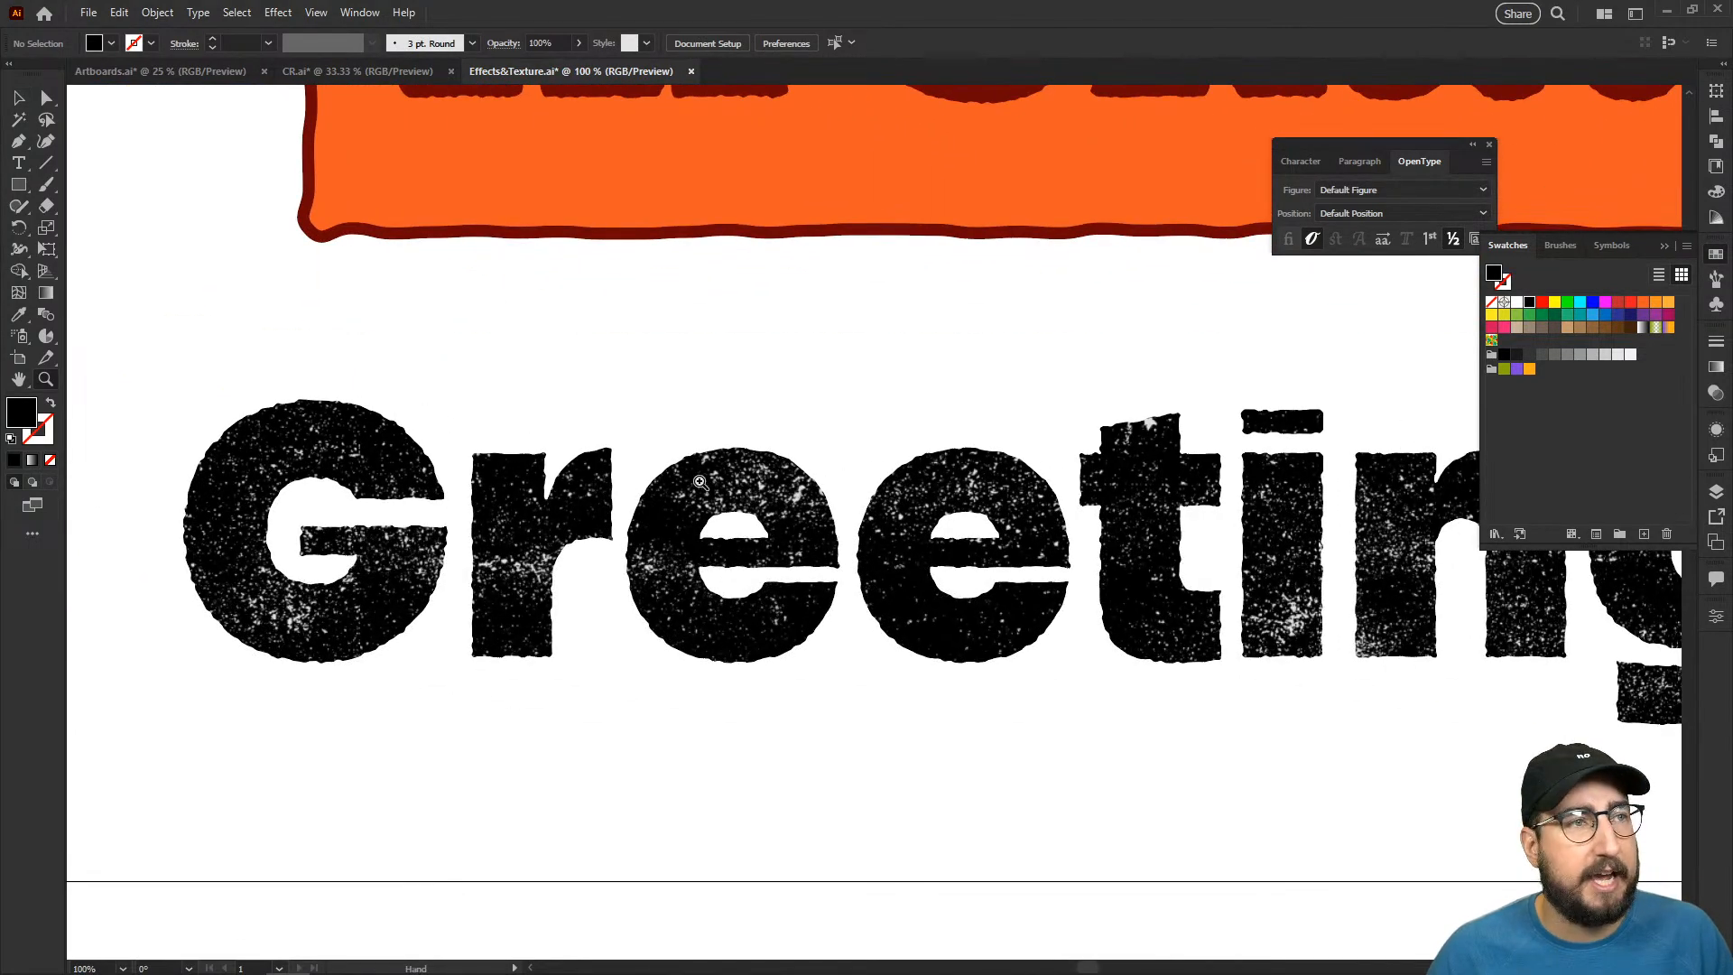
- Rasterize the "Greetings" text in RGB at High (300 ppi) with a white background
{"action": "key", "text": "v"}
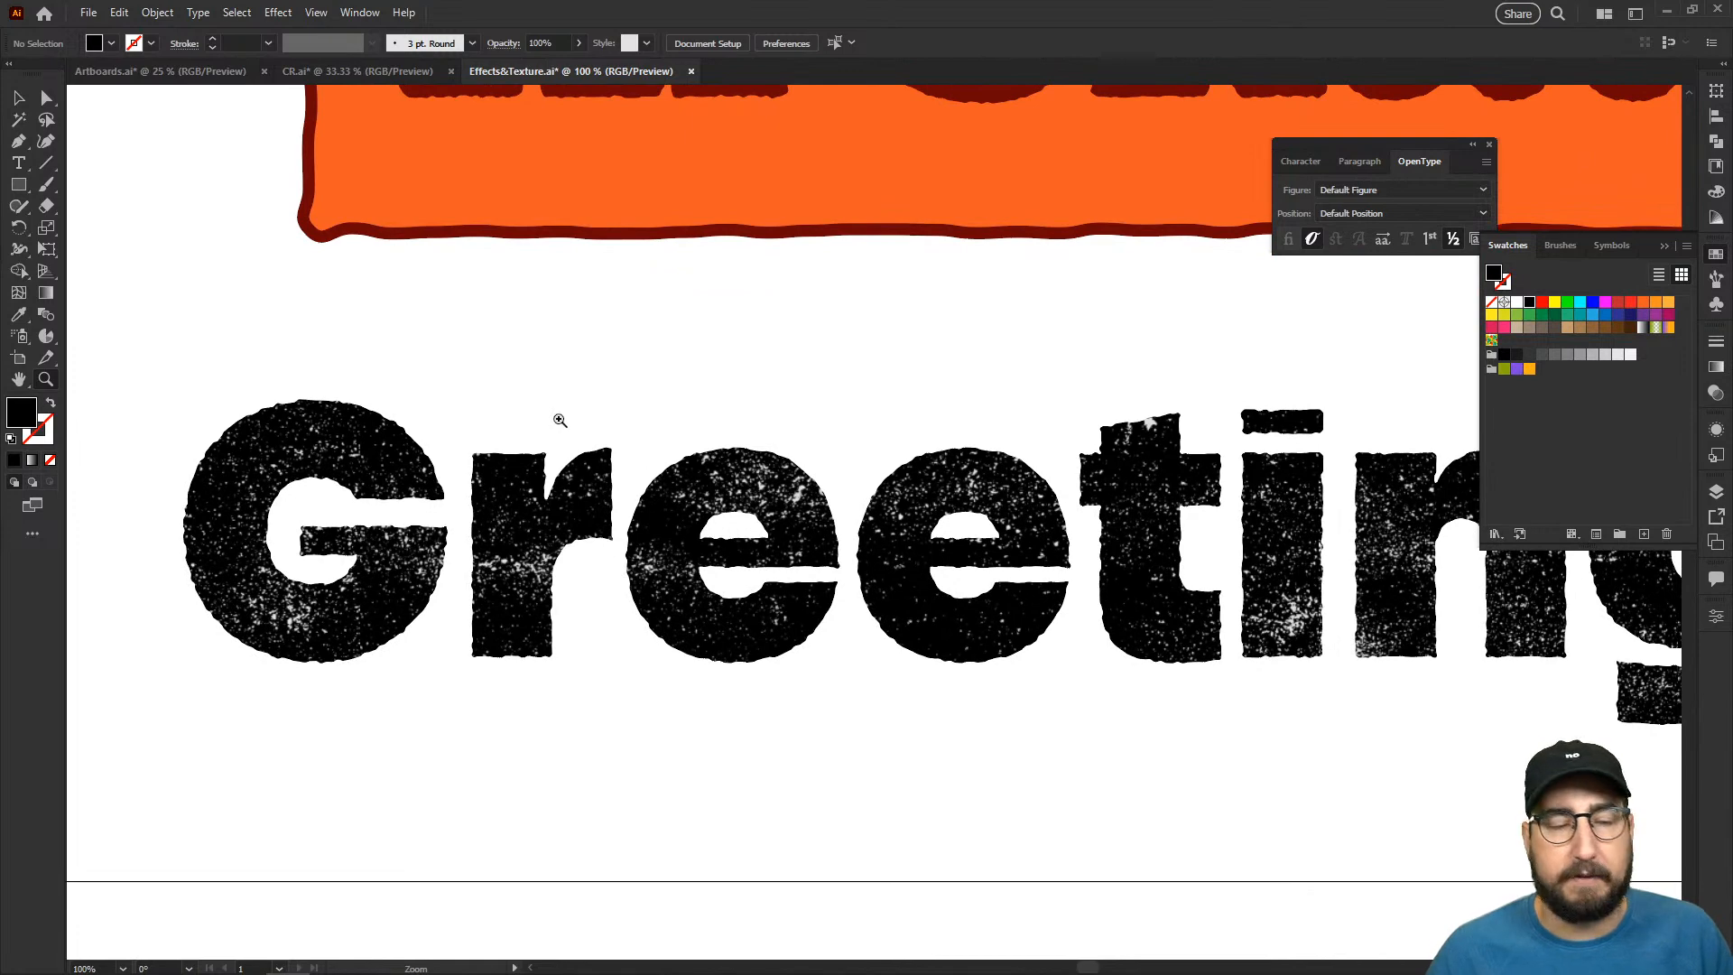
{"action": "left_click", "coordinate": [621, 479]}
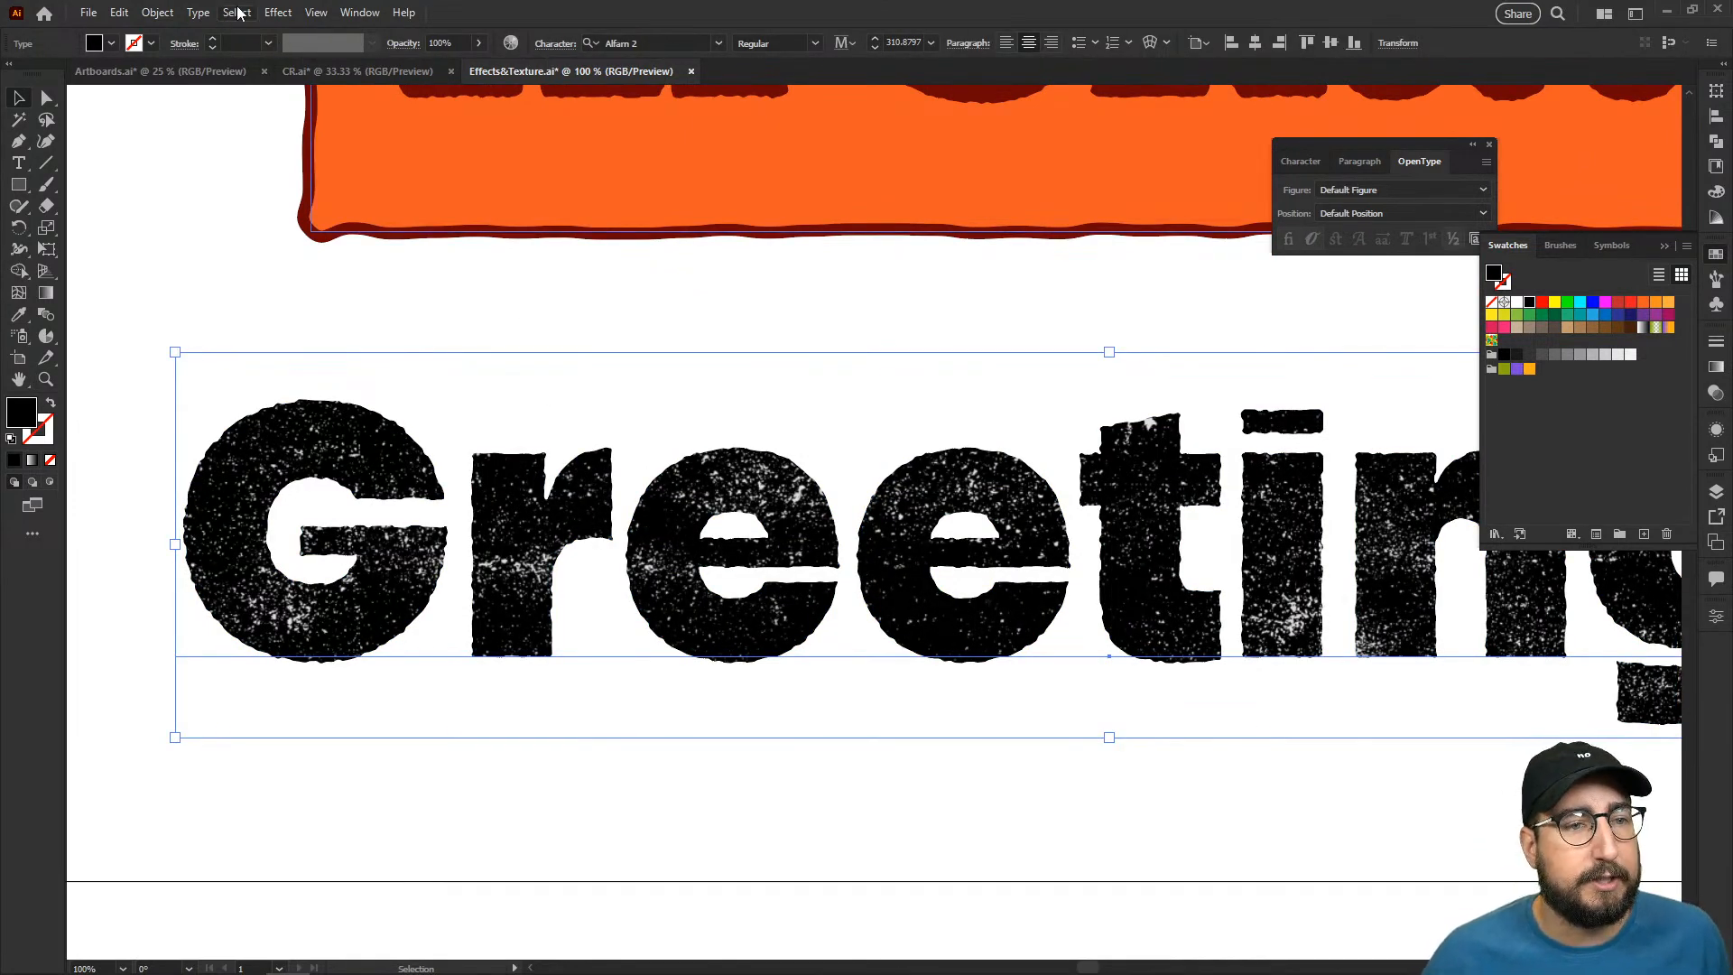
{"action": "left_click", "coordinate": [163, 12]}
{"action": "left_click", "coordinate": [233, 305]}
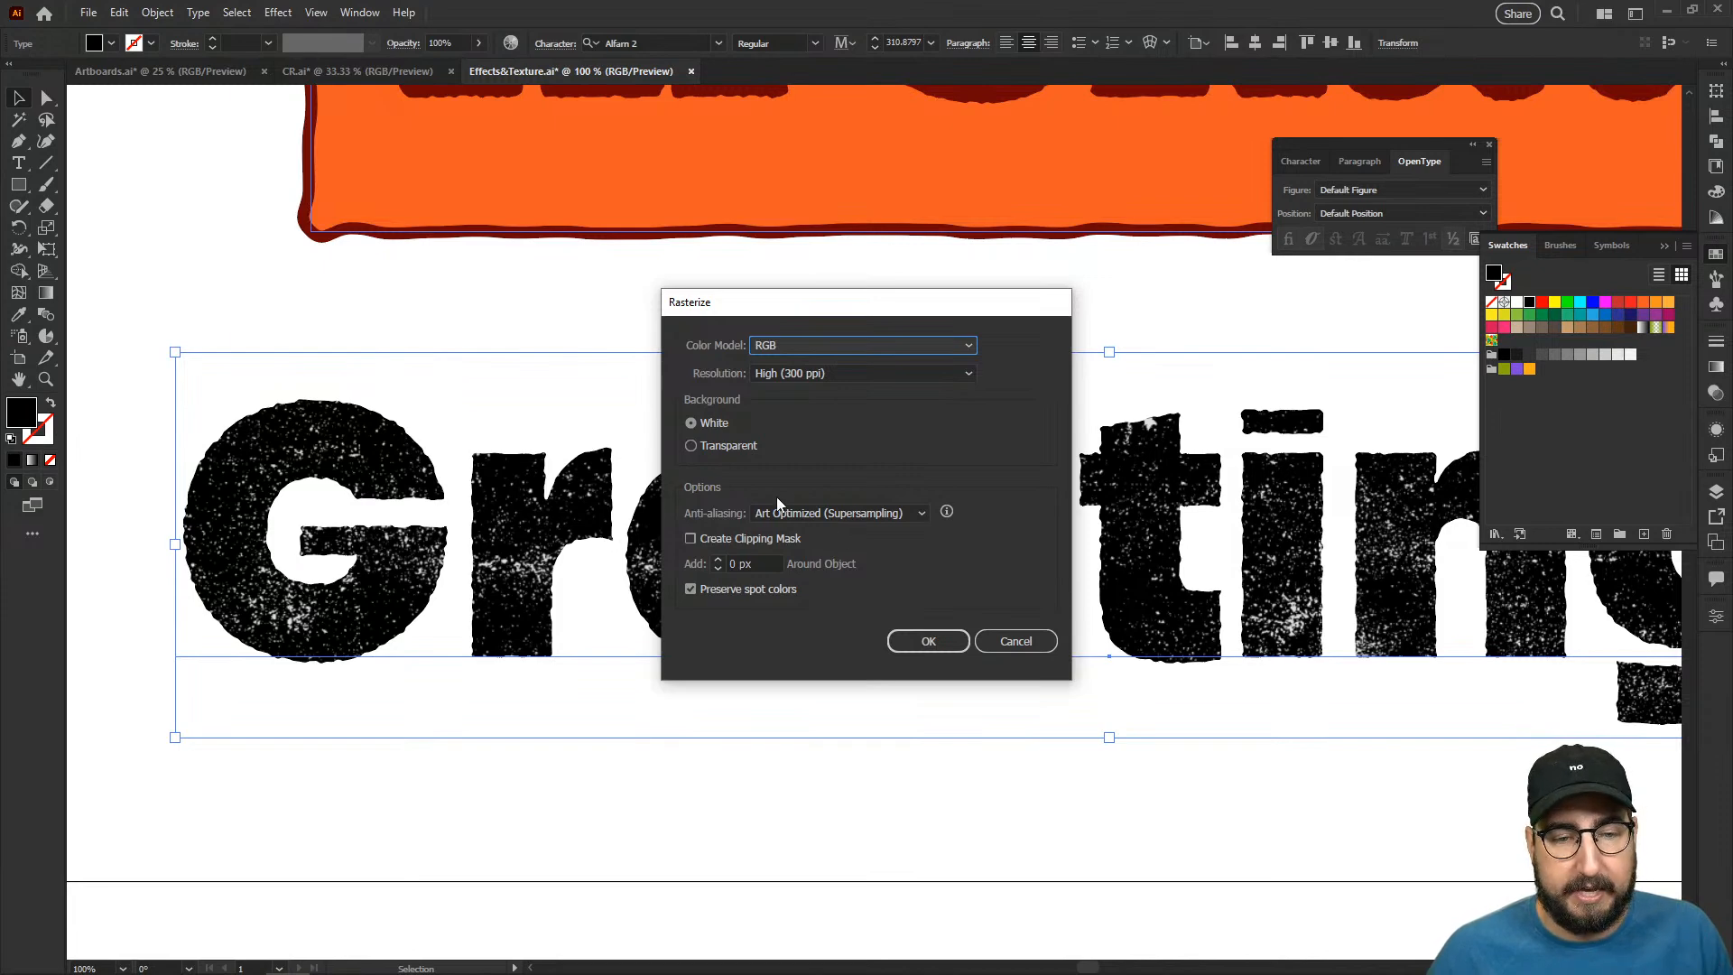
{"action": "left_click", "coordinate": [926, 641]}
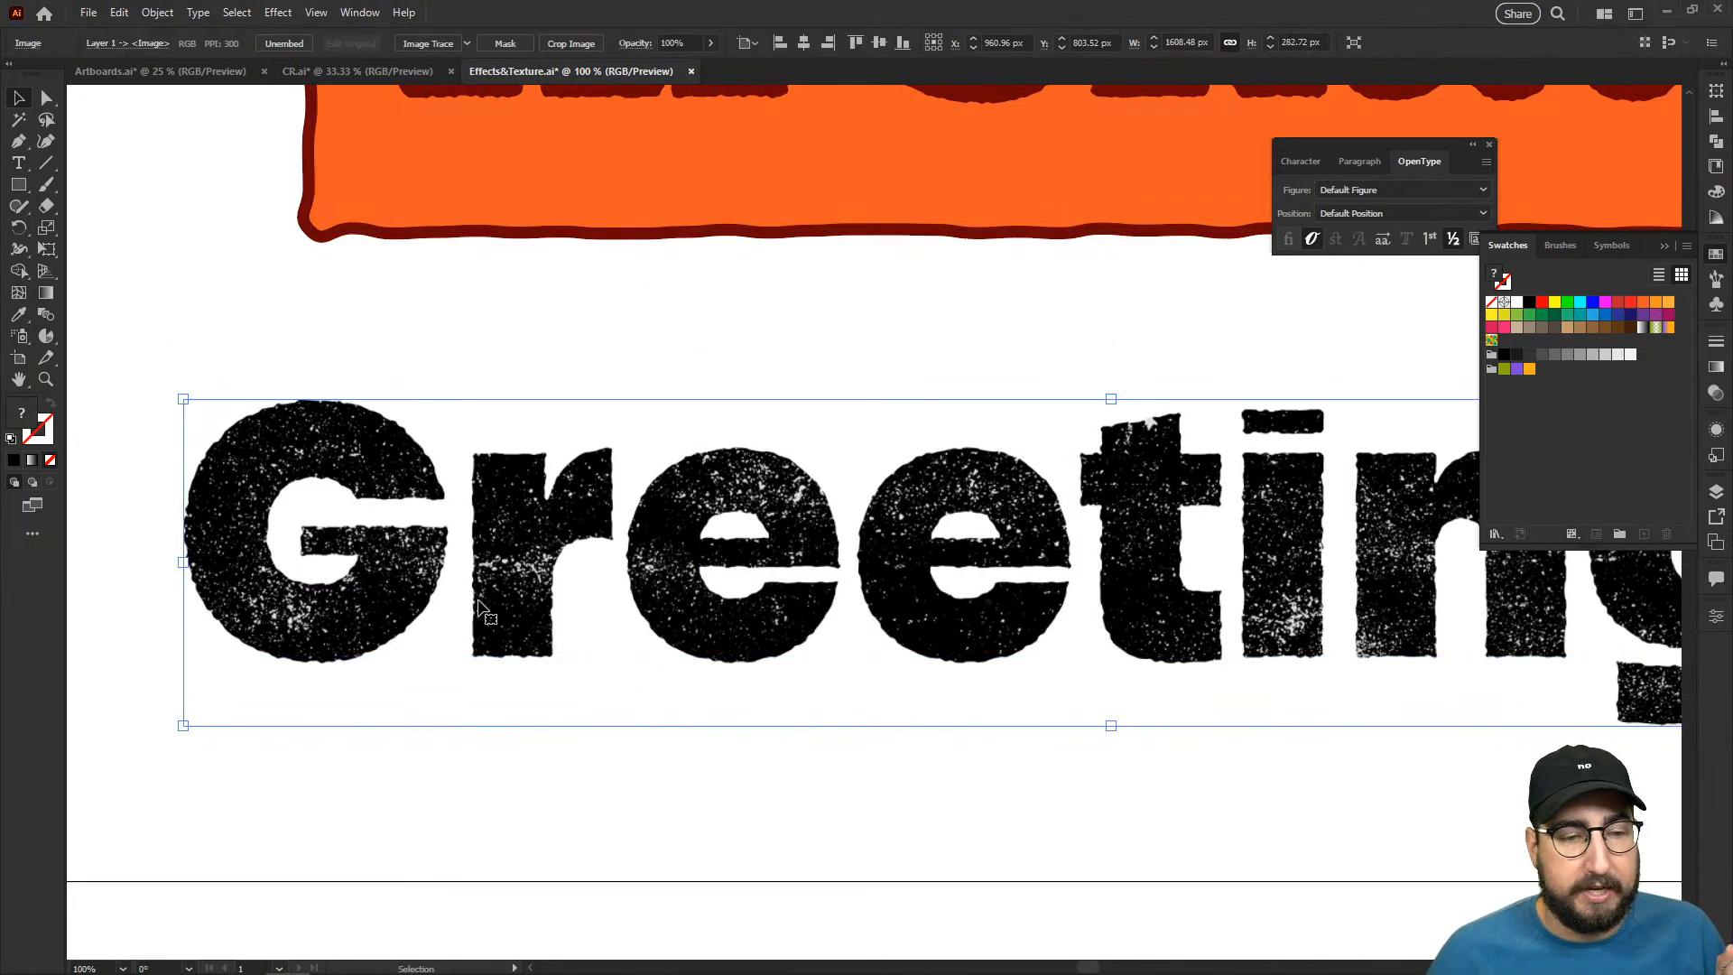
{"action": "left_click_drag", "start_coordinate": [700, 575], "coordinate": [805, 495]}
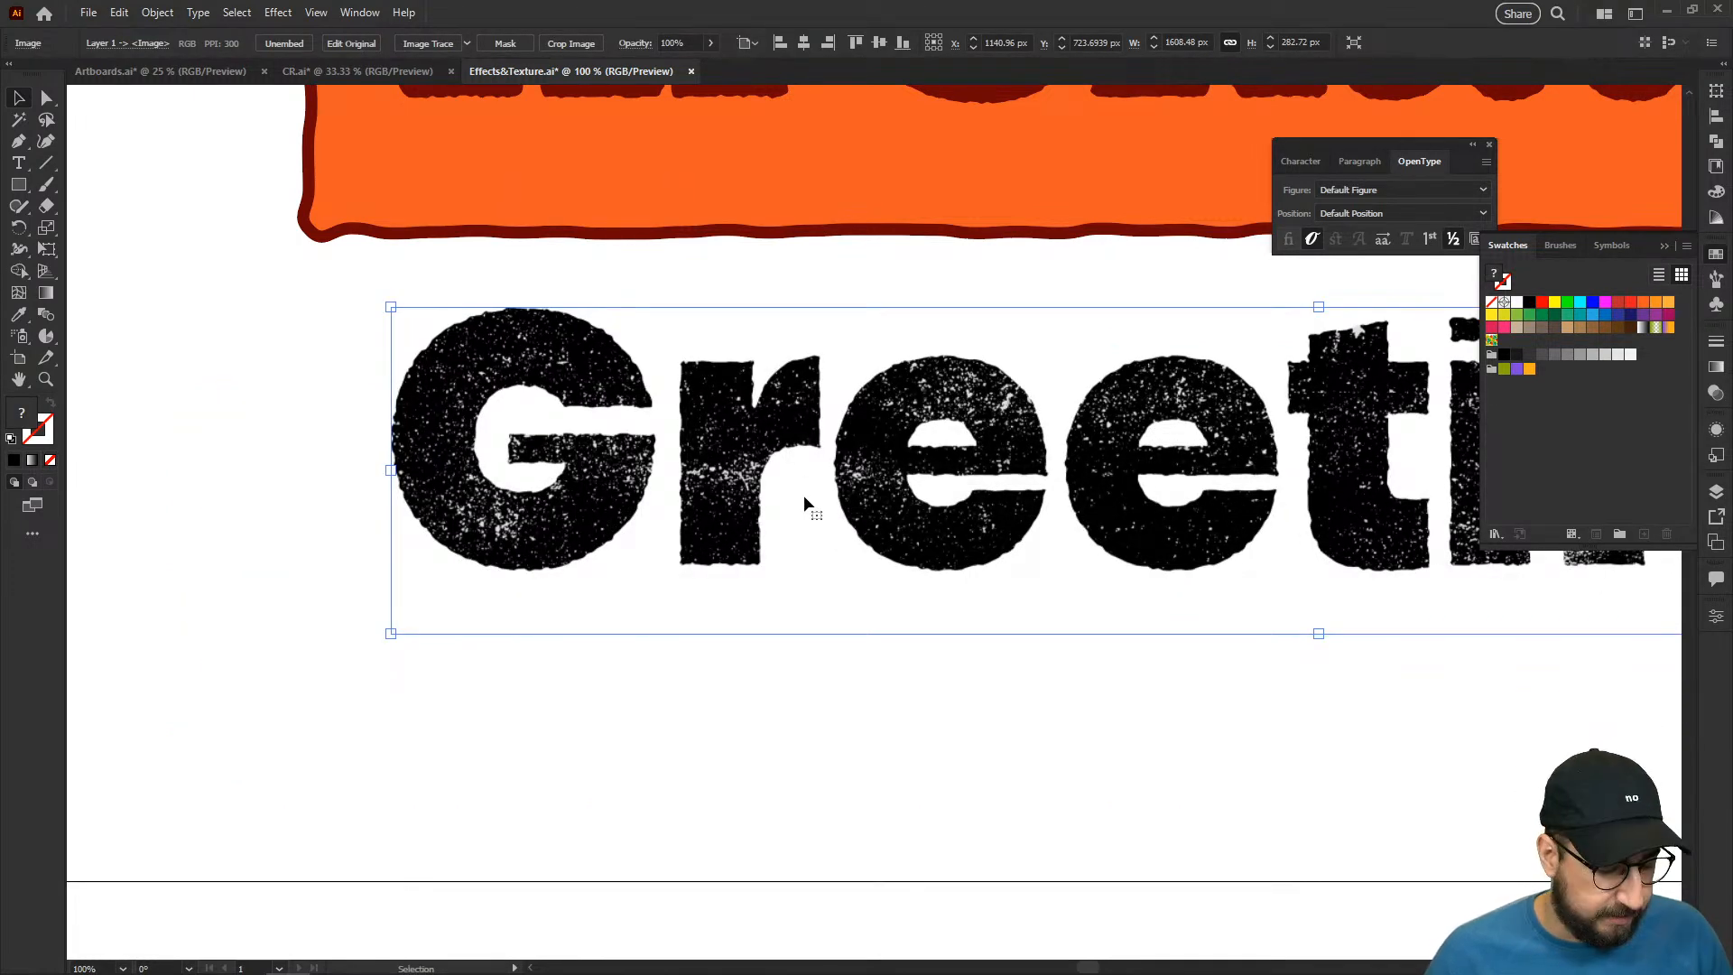
{"action": "key", "text": "ctrl+z"}
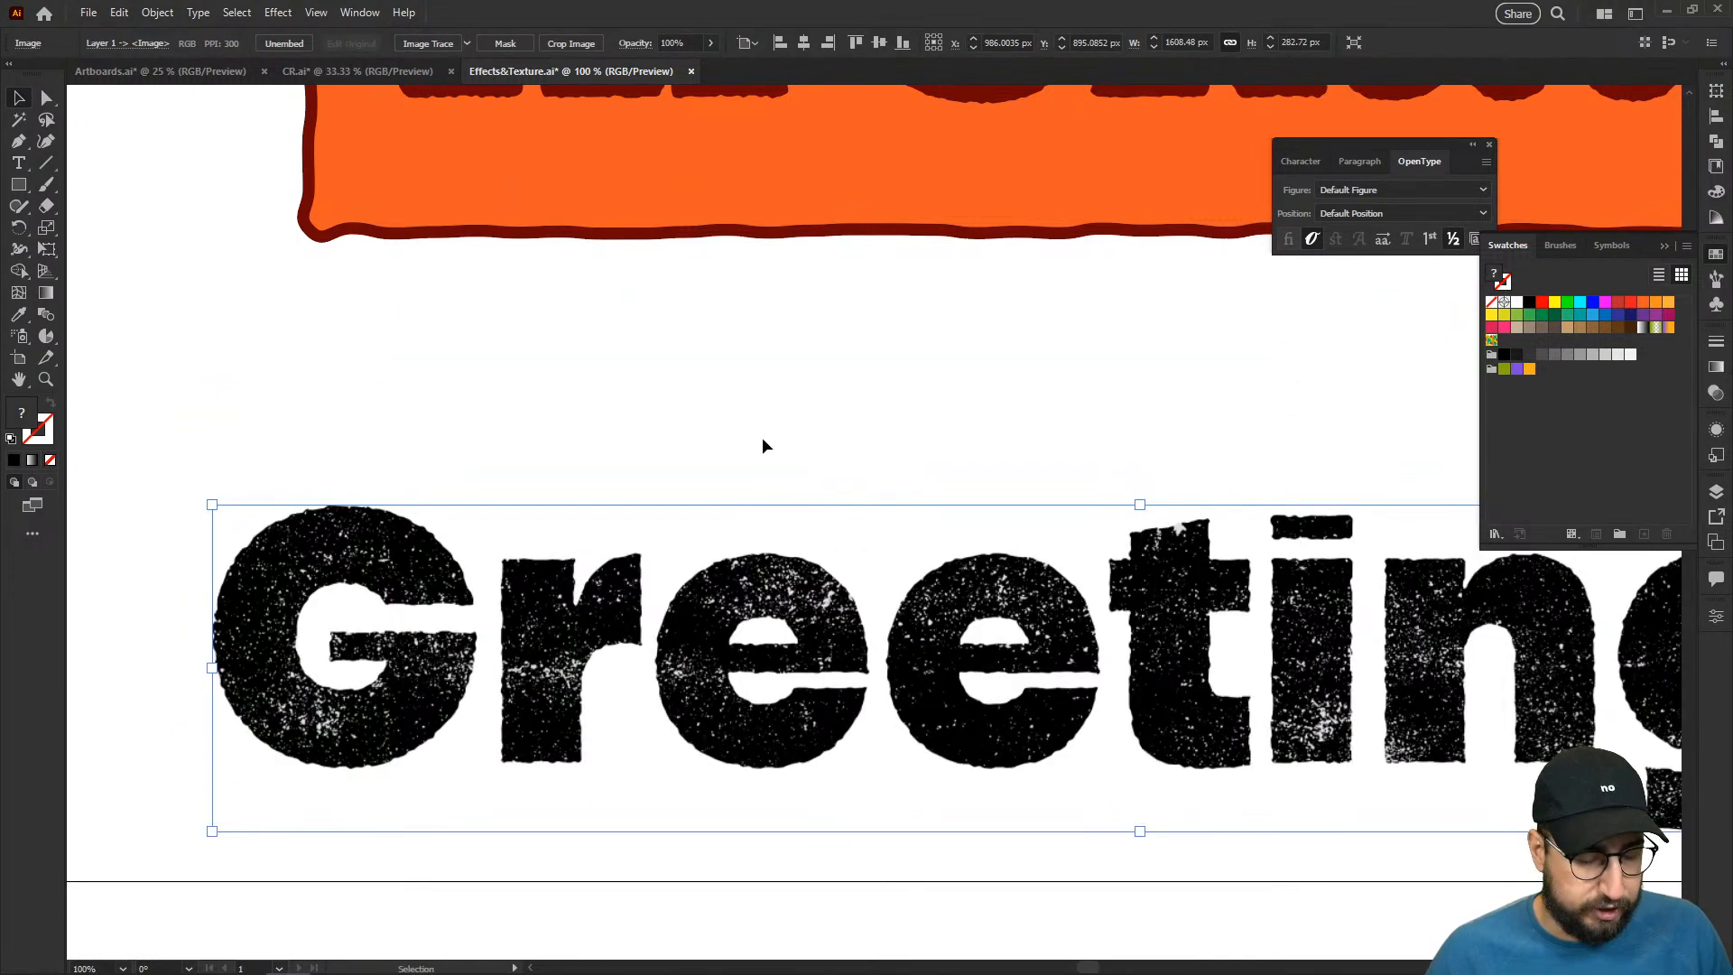
{"action": "key", "text": "ctrl+z"}
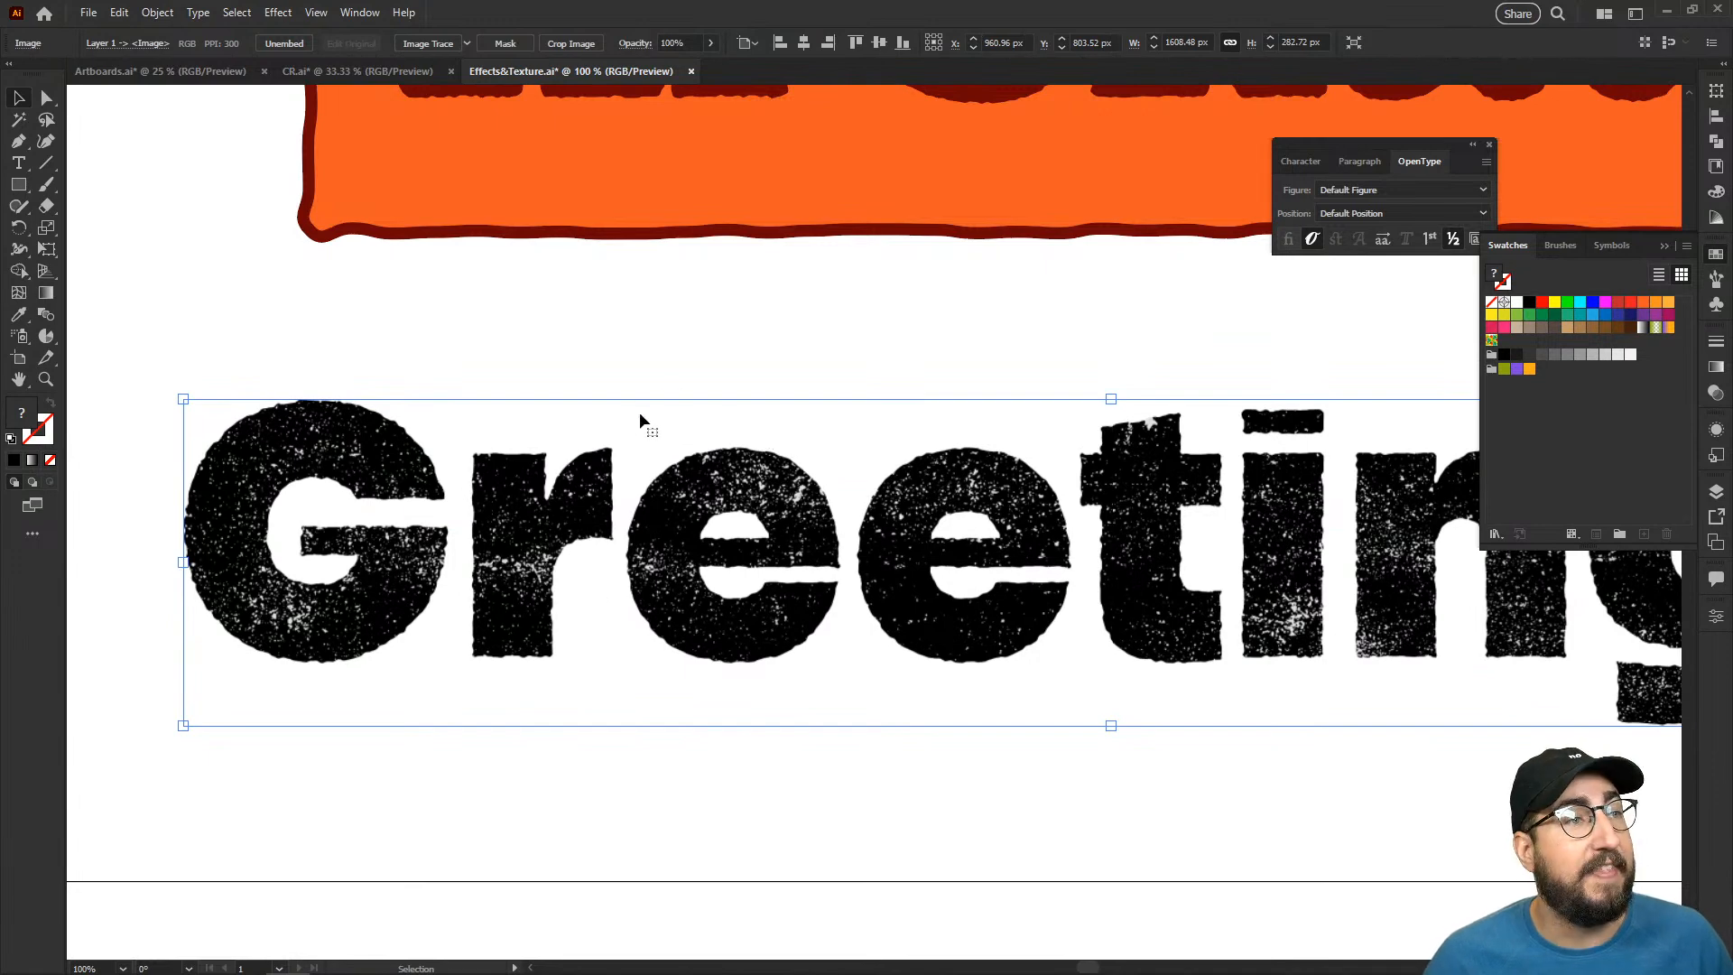
- Image-trace the rasterized "Greetings" with the Halfton preset and accept tracing the large image
{"action": "left_click", "coordinate": [467, 43]}
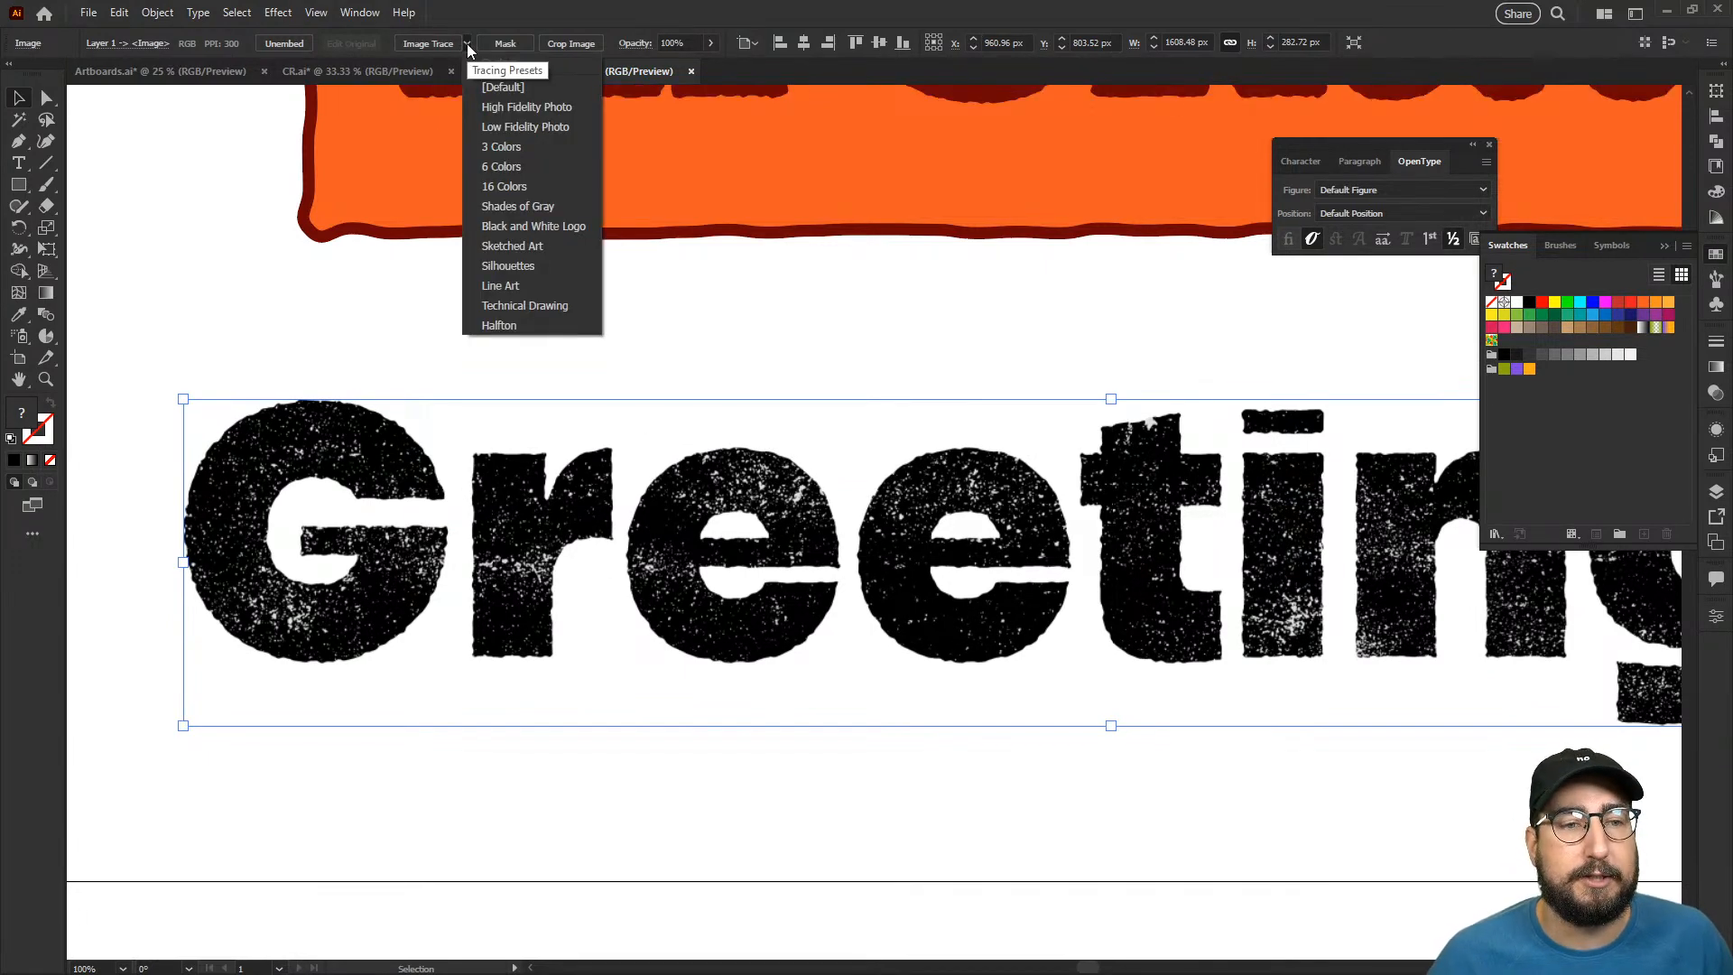
{"action": "left_click", "coordinate": [518, 325]}
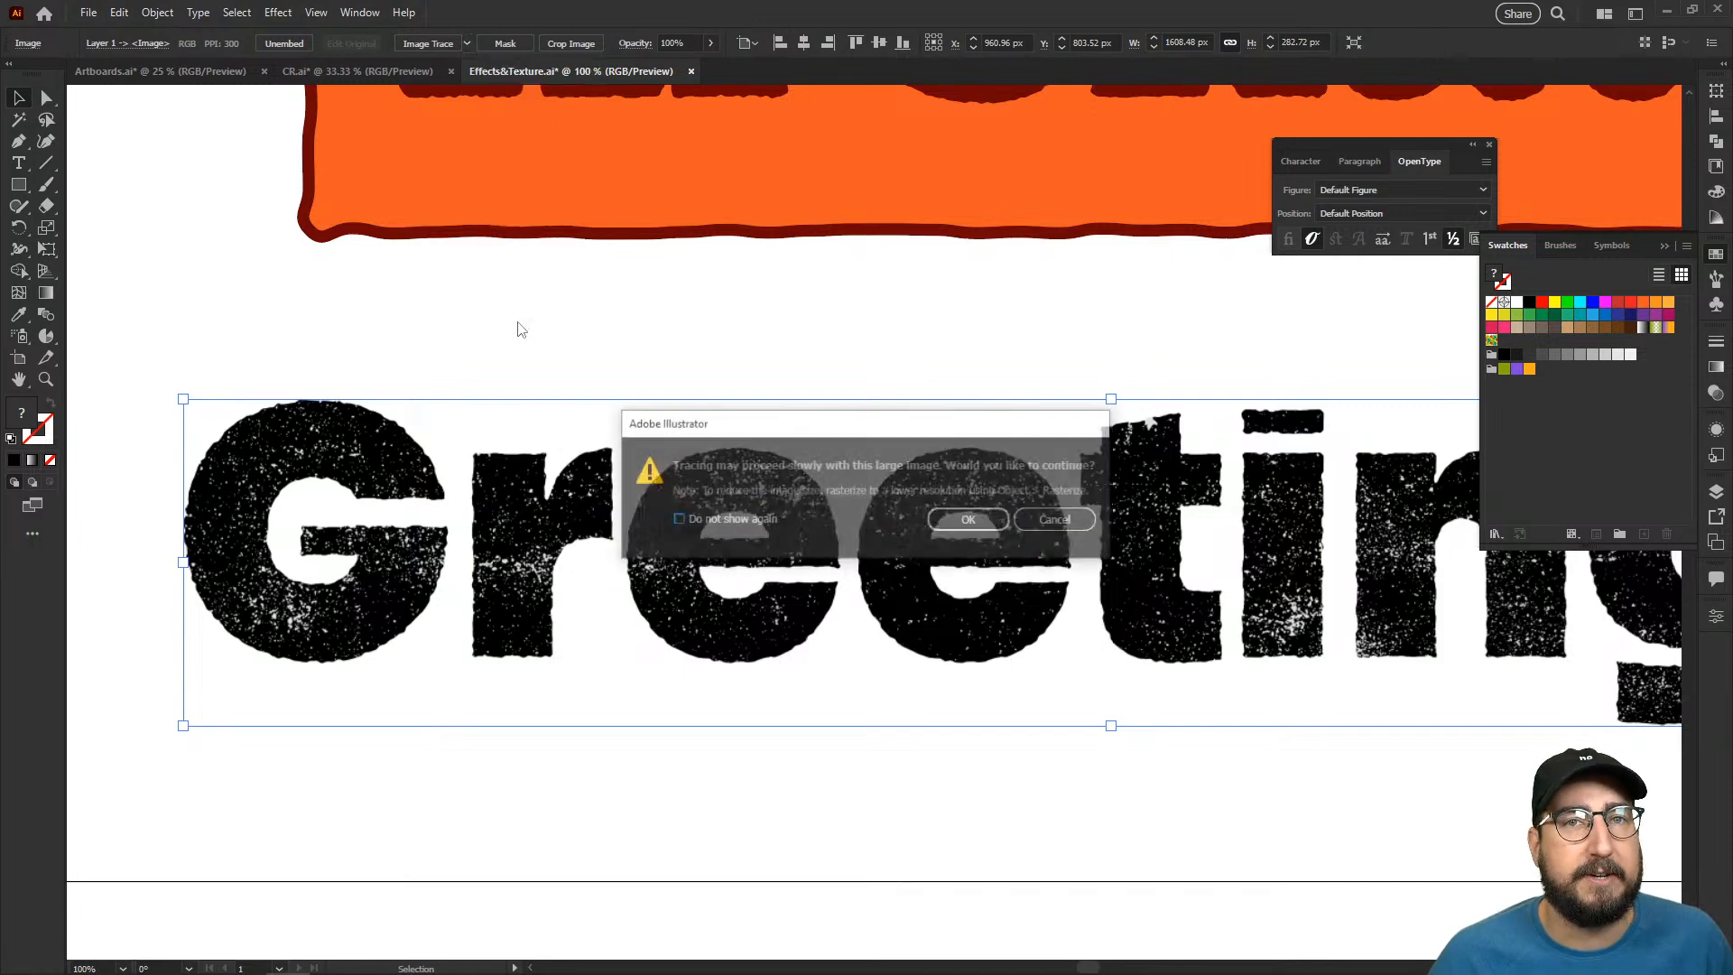
{"action": "left_click", "coordinate": [966, 522]}
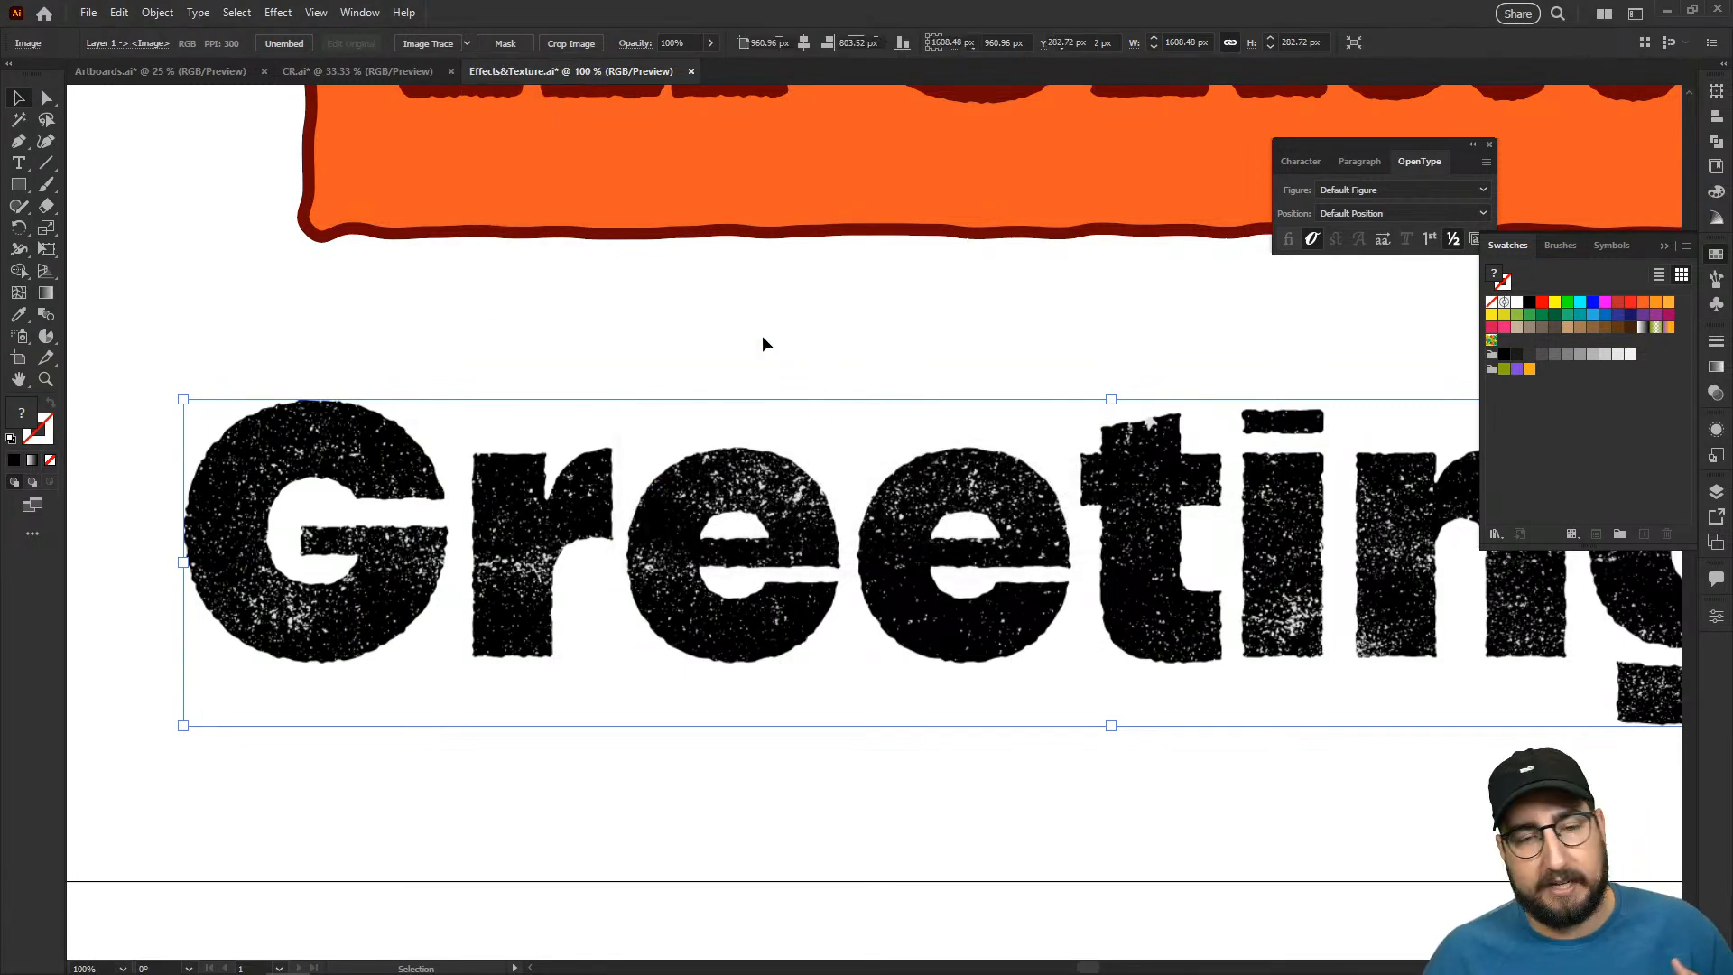
- Examine the texture and edges of the traced "Greetings" up close, especially on the letters "g" and "s"
{"action": "left_click_drag", "start_coordinate": [1220, 554], "coordinate": [652, 529]}
{"action": "left_click_drag", "start_coordinate": [1285, 535], "coordinate": [1079, 531]}
{"action": "key", "text": "z"}
{"action": "left_click", "coordinate": [1079, 530]}
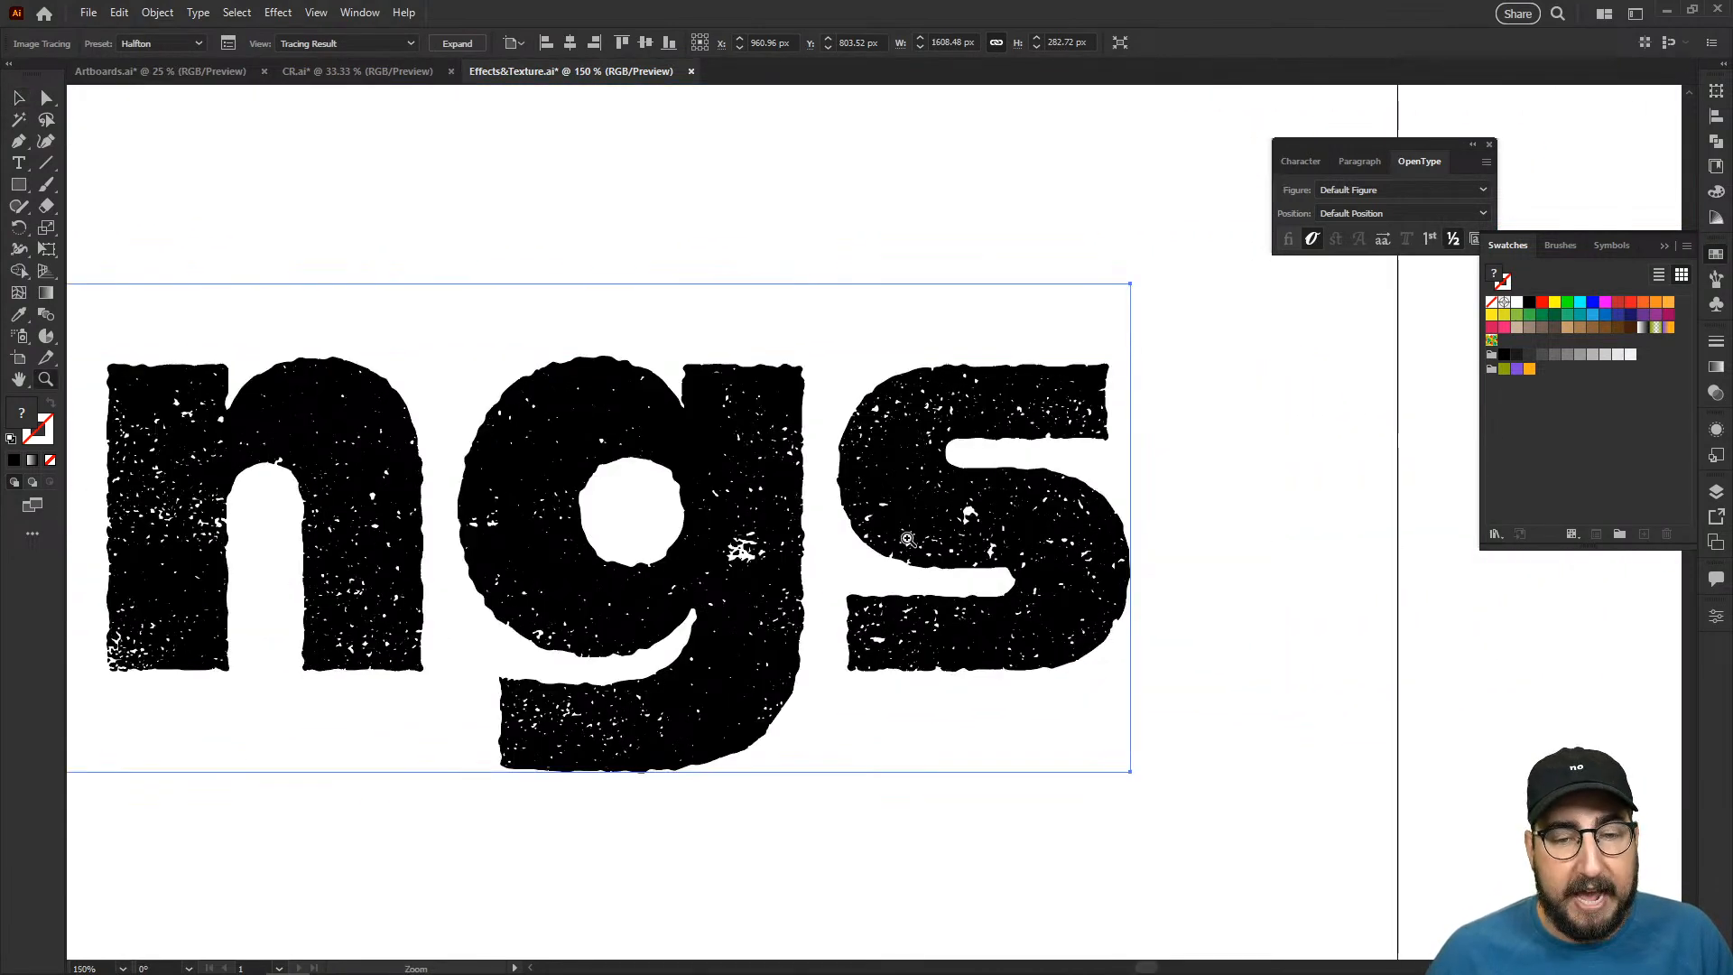
{"action": "left_click", "coordinate": [912, 540]}
{"action": "left_click", "coordinate": [929, 506]}
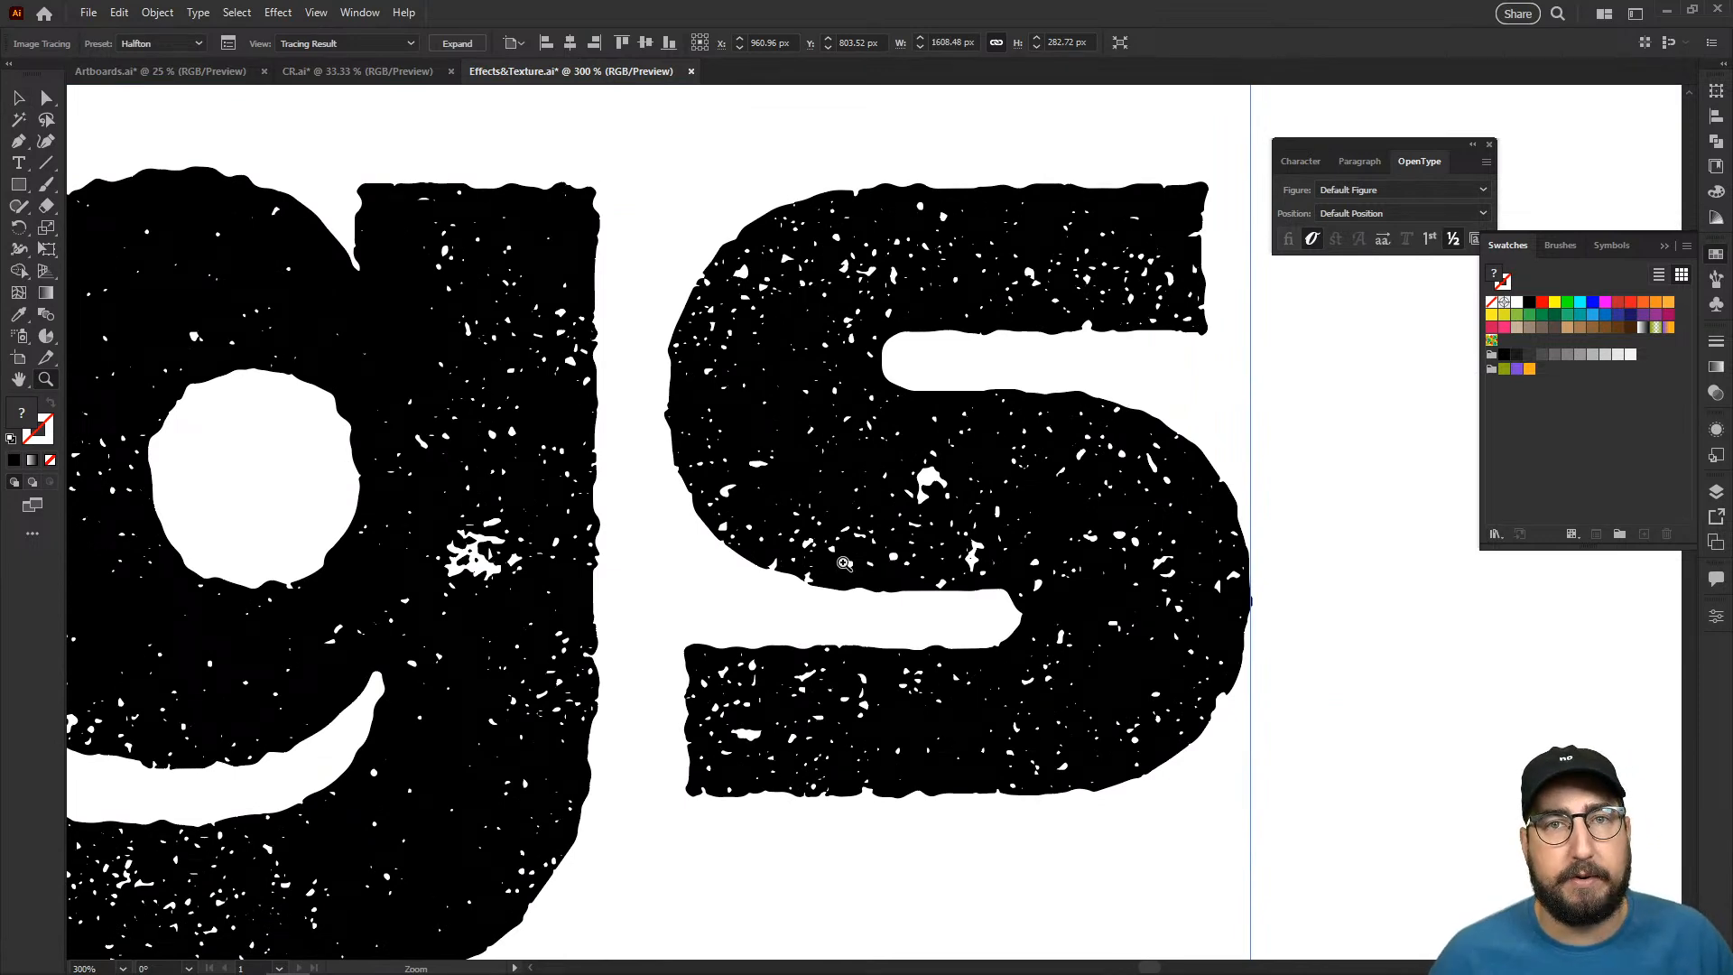
{"action": "left_click", "coordinate": [730, 596], "text": "alt"}
{"action": "left_click", "coordinate": [749, 539], "text": "alt"}
{"action": "left_click", "coordinate": [752, 538], "text": "alt"}
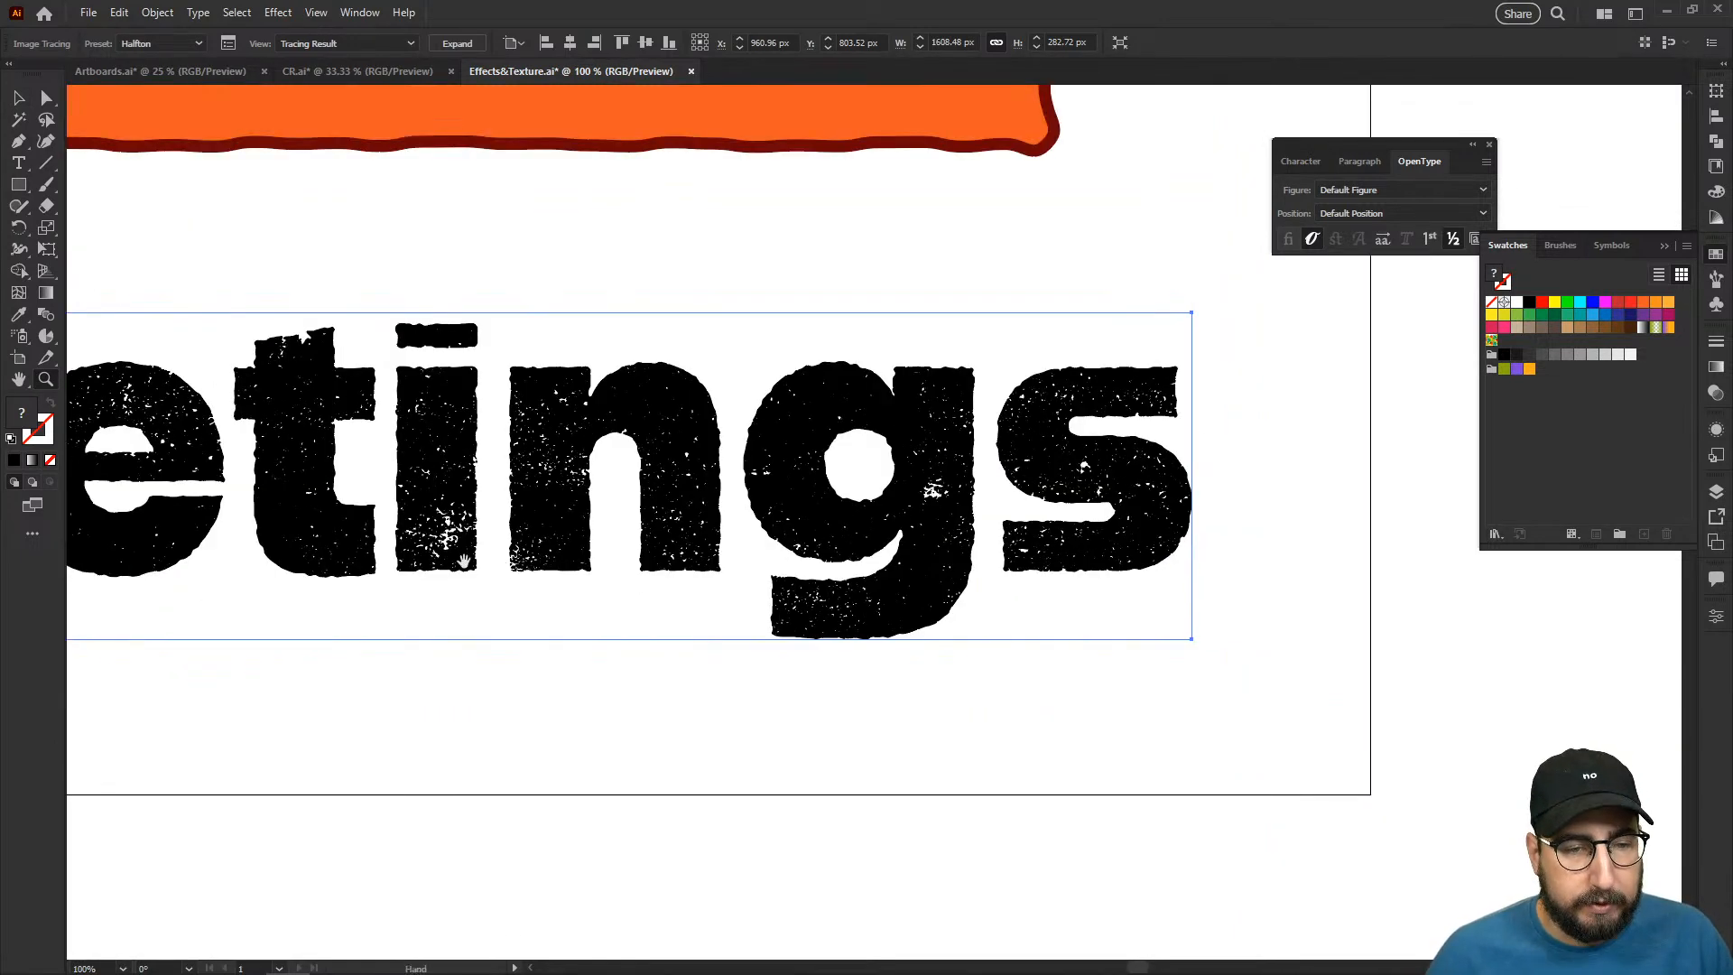
{"action": "left_click_drag", "start_coordinate": [443, 563], "coordinate": [972, 566]}
- Set the Image Trace threshold of the traced "Greetings" to 191
{"action": "left_click_drag", "start_coordinate": [667, 553], "coordinate": [748, 620]}
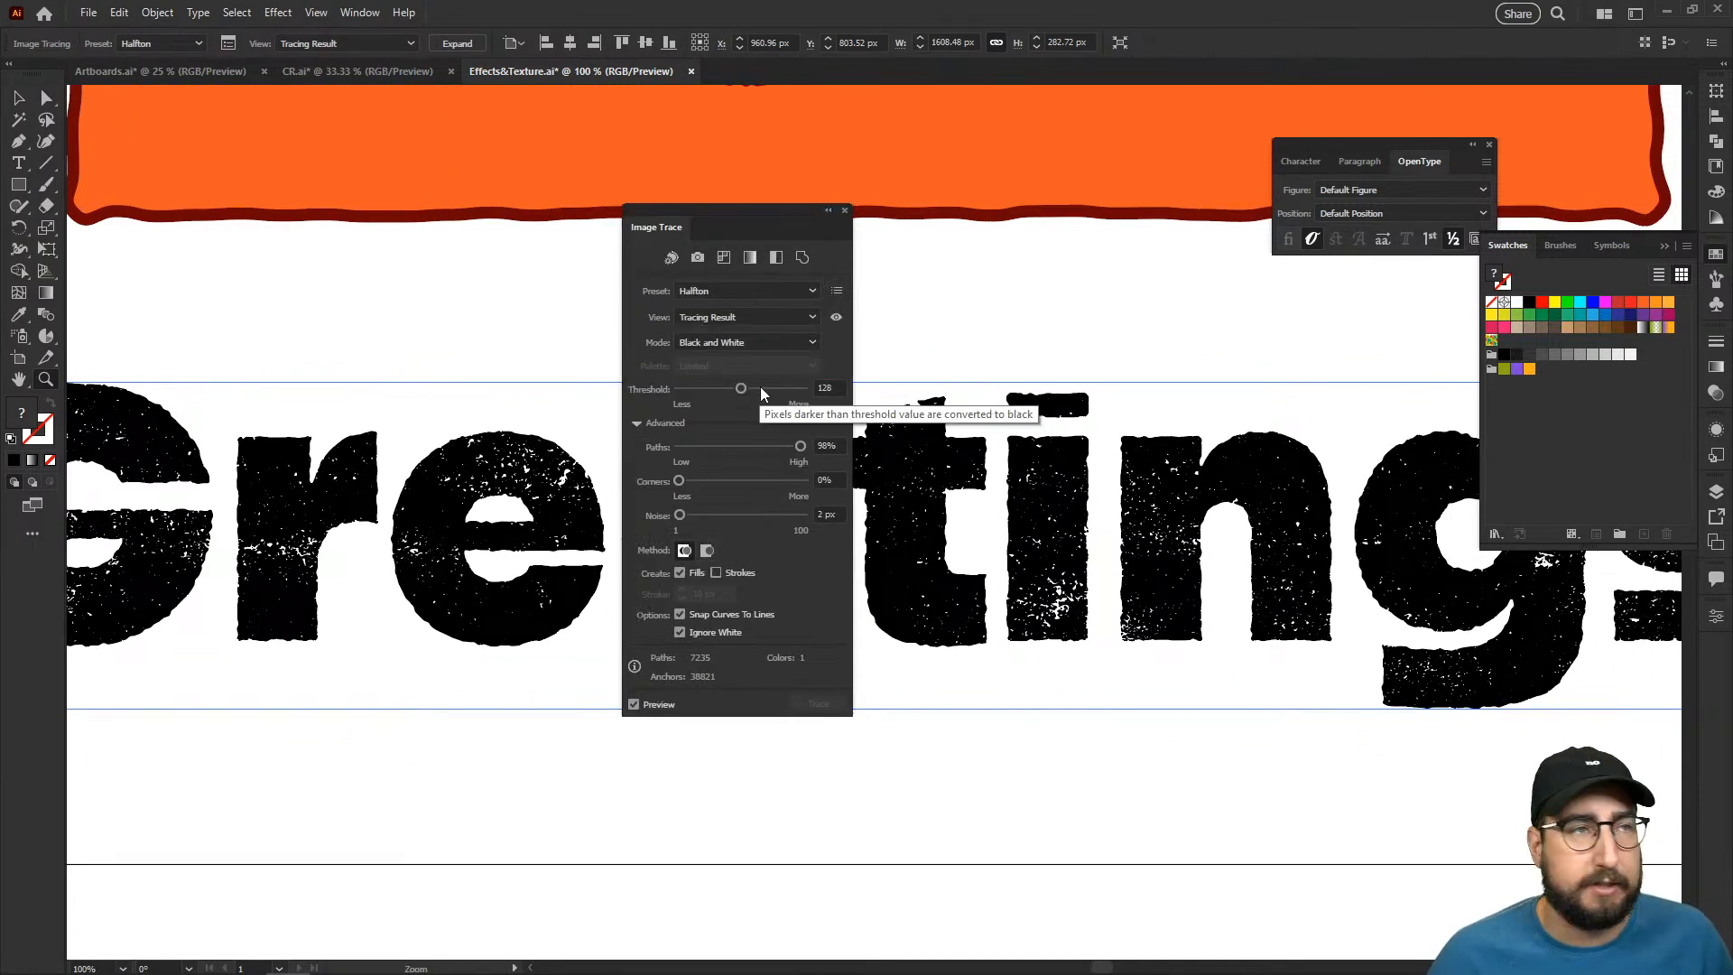
{"action": "left_click", "coordinate": [761, 389]}
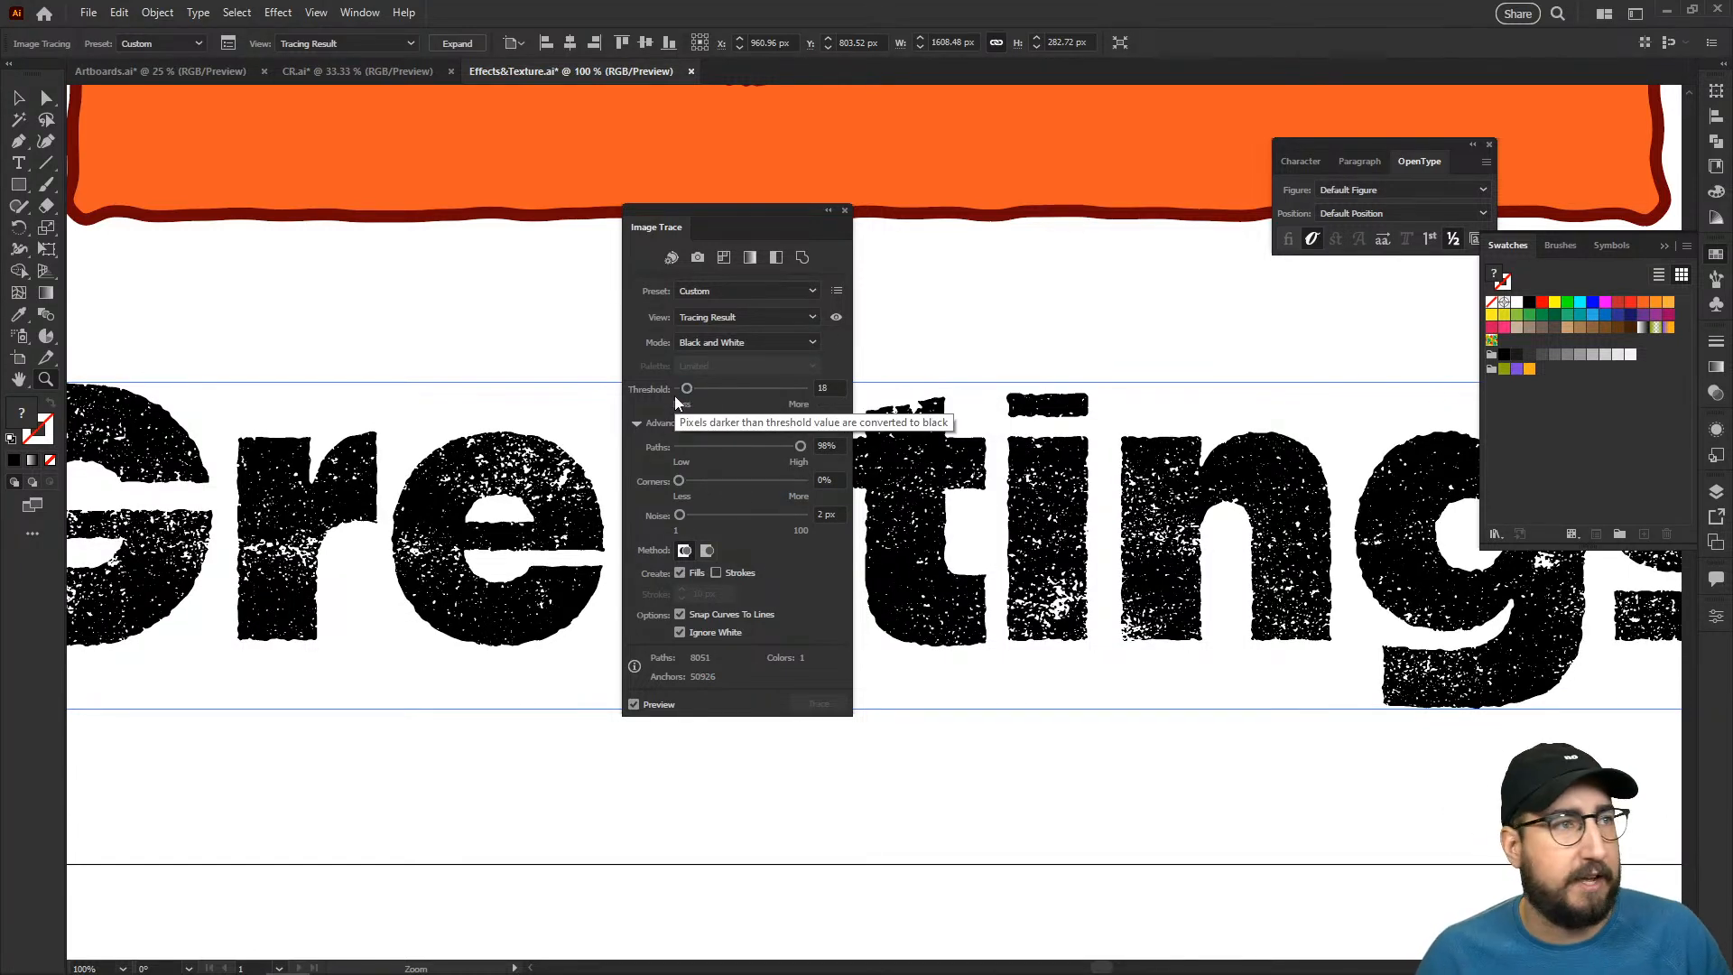
{"action": "mouse_move", "coordinate": [687, 389]}
{"action": "left_mouse_down"}
{"action": "mouse_move", "coordinate": [795, 393]}
{"action": "mouse_move", "coordinate": [773, 394]}
{"action": "left_mouse_up"}
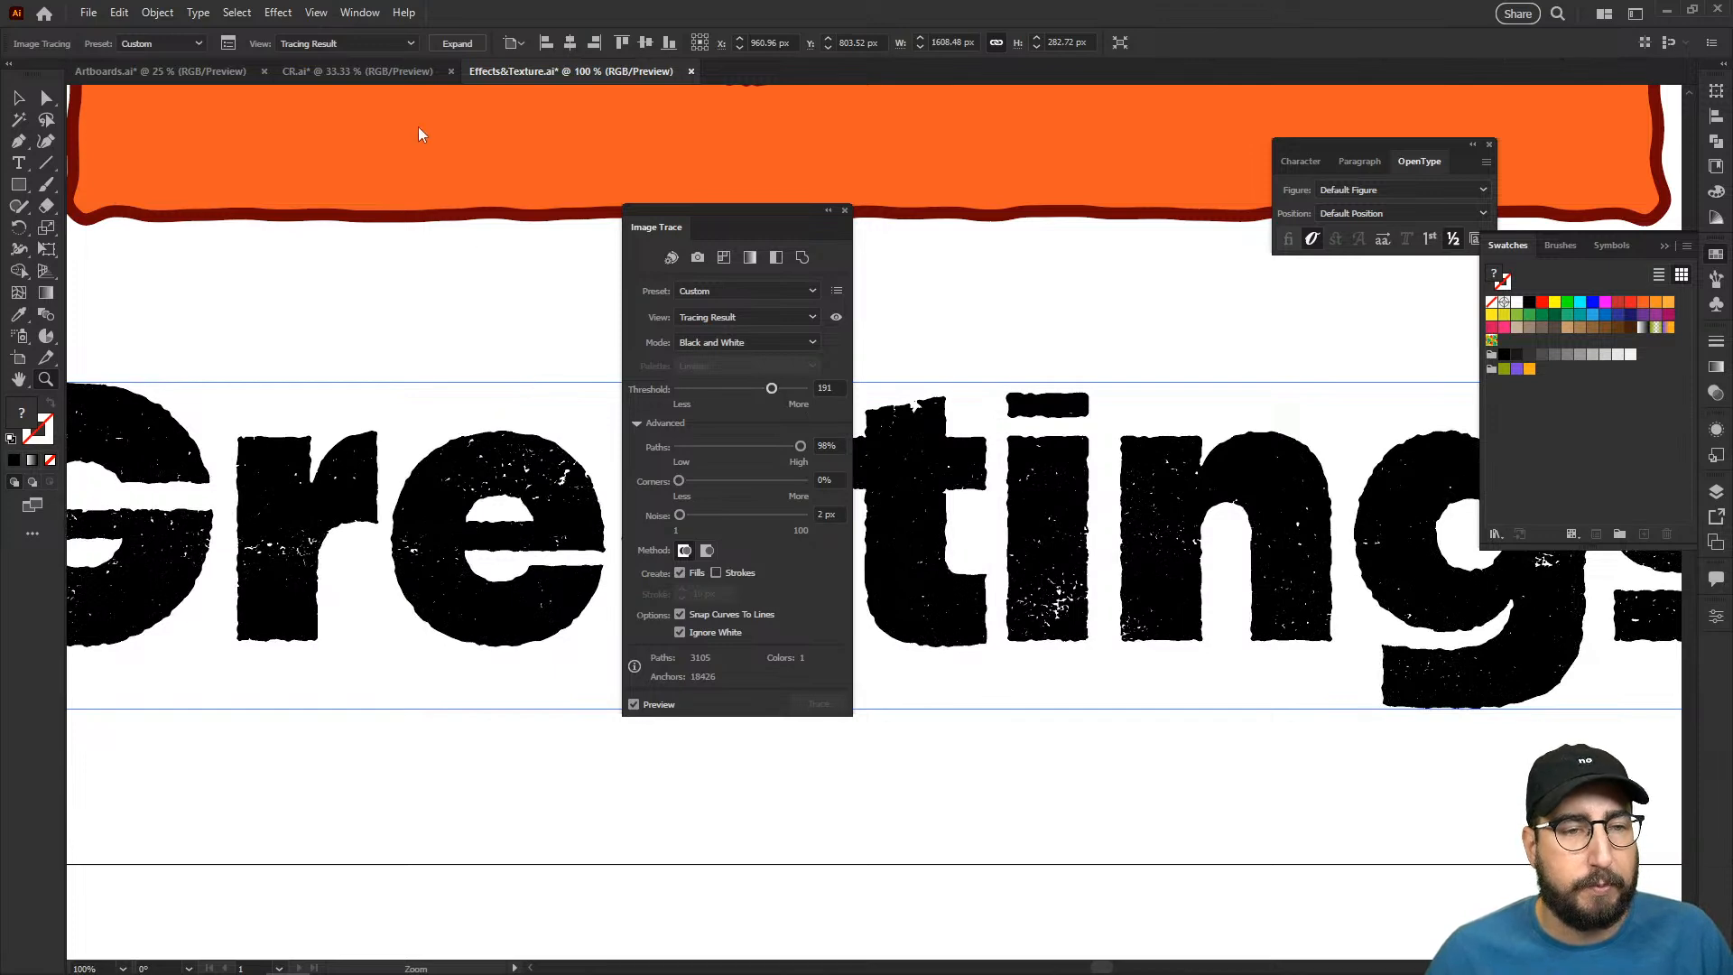
- Expand the "Greetings" tracing into vector paths, close the tracing settings and deselect the artwork
{"action": "left_click", "coordinate": [456, 41]}
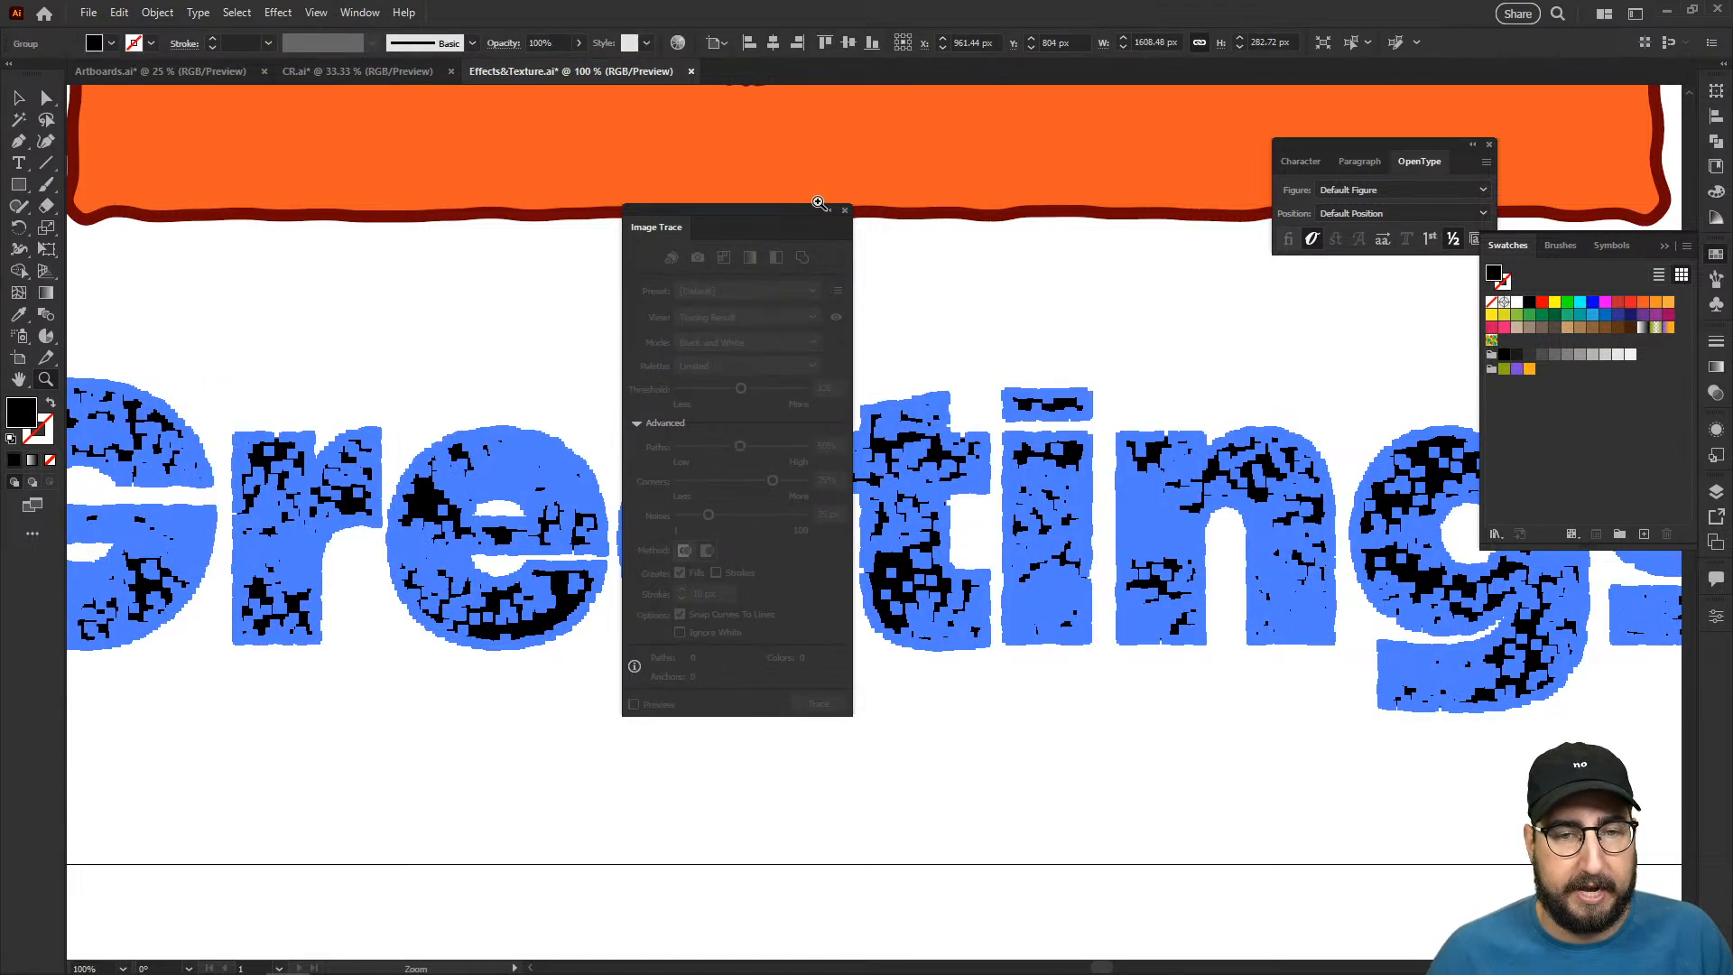
{"action": "left_click", "coordinate": [845, 211]}
{"action": "key", "text": "ctrl+shift+a"}
{"action": "left_click", "coordinate": [862, 581], "text": "alt"}
{"action": "left_click", "coordinate": [862, 581], "text": "alt"}
{"action": "left_click_drag", "start_coordinate": [856, 589], "coordinate": [652, 733]}
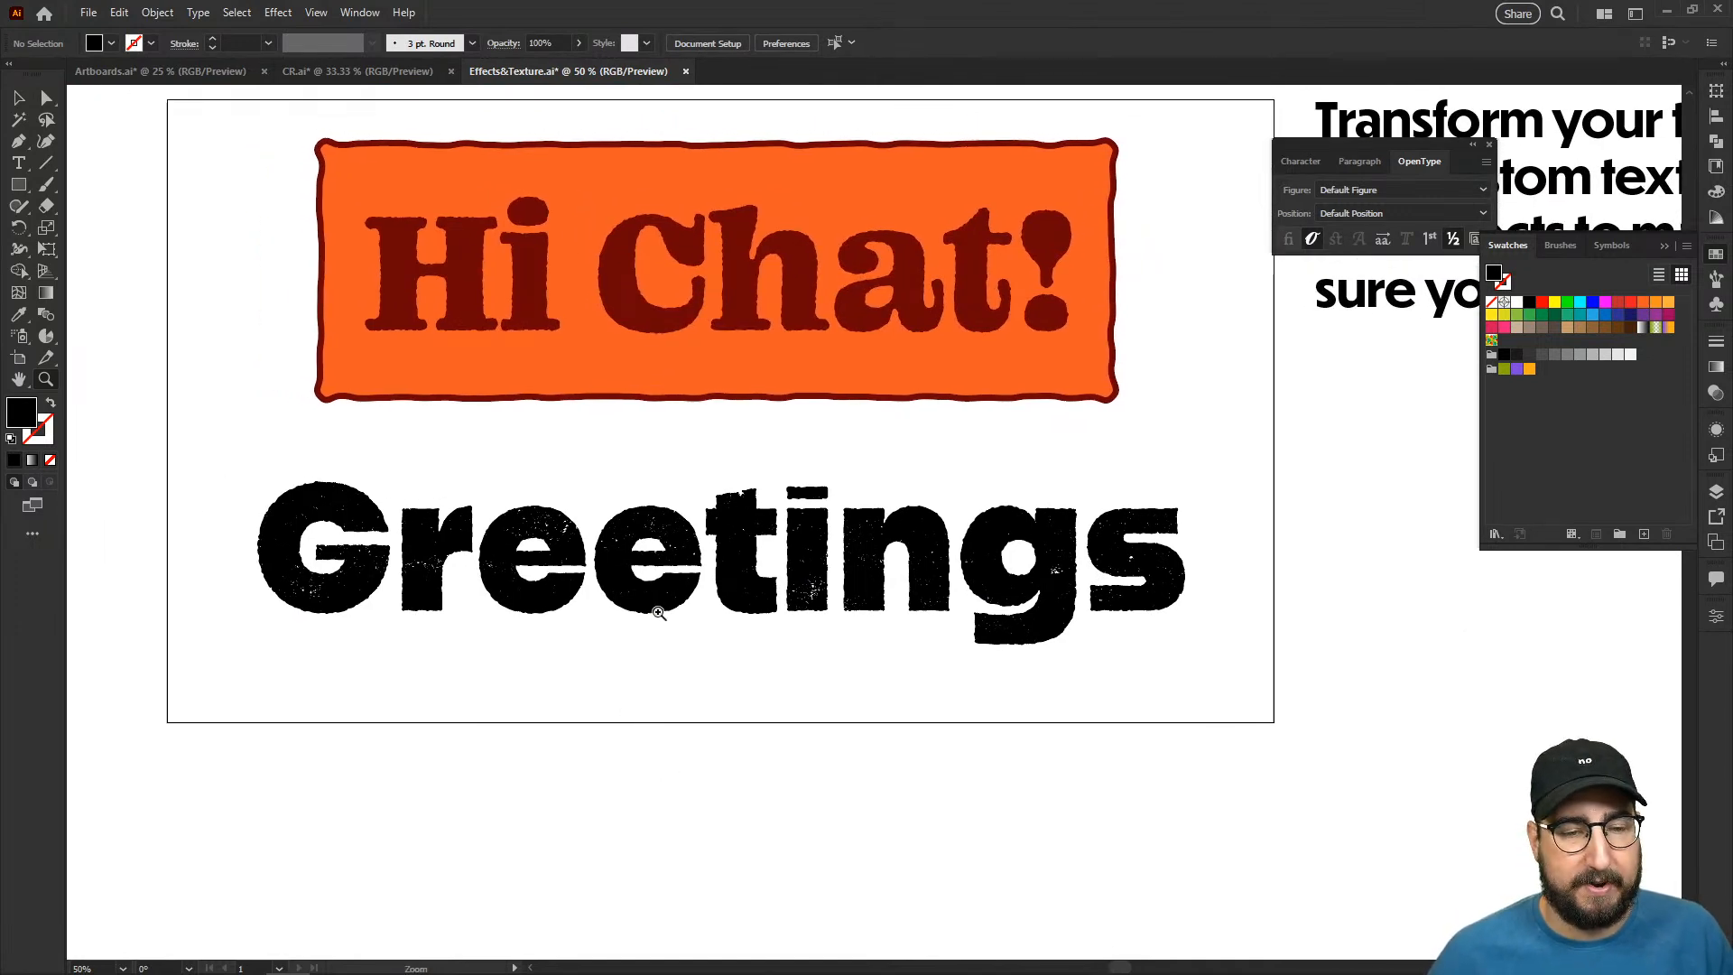
{"action": "left_click", "coordinate": [704, 578]}
{"action": "left_click_drag", "start_coordinate": [871, 512], "coordinate": [693, 571]}
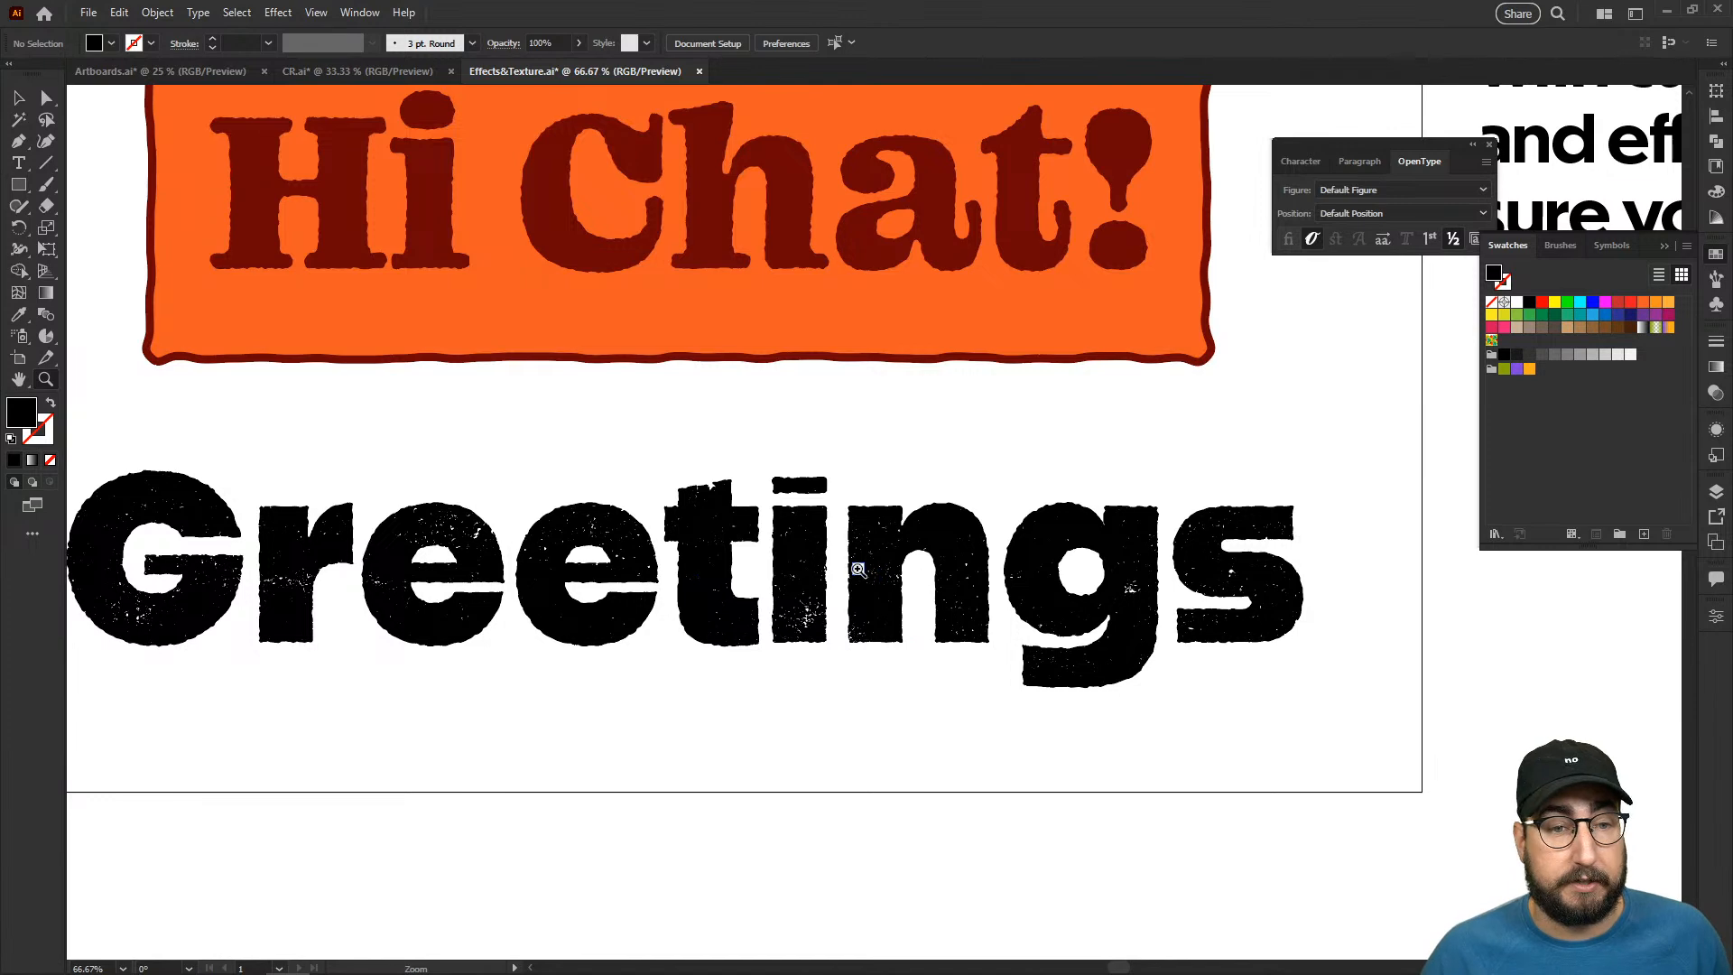
- Place the "Hi Chat!" text on the empty canvas below the artboard
{"action": "key", "text": "v"}
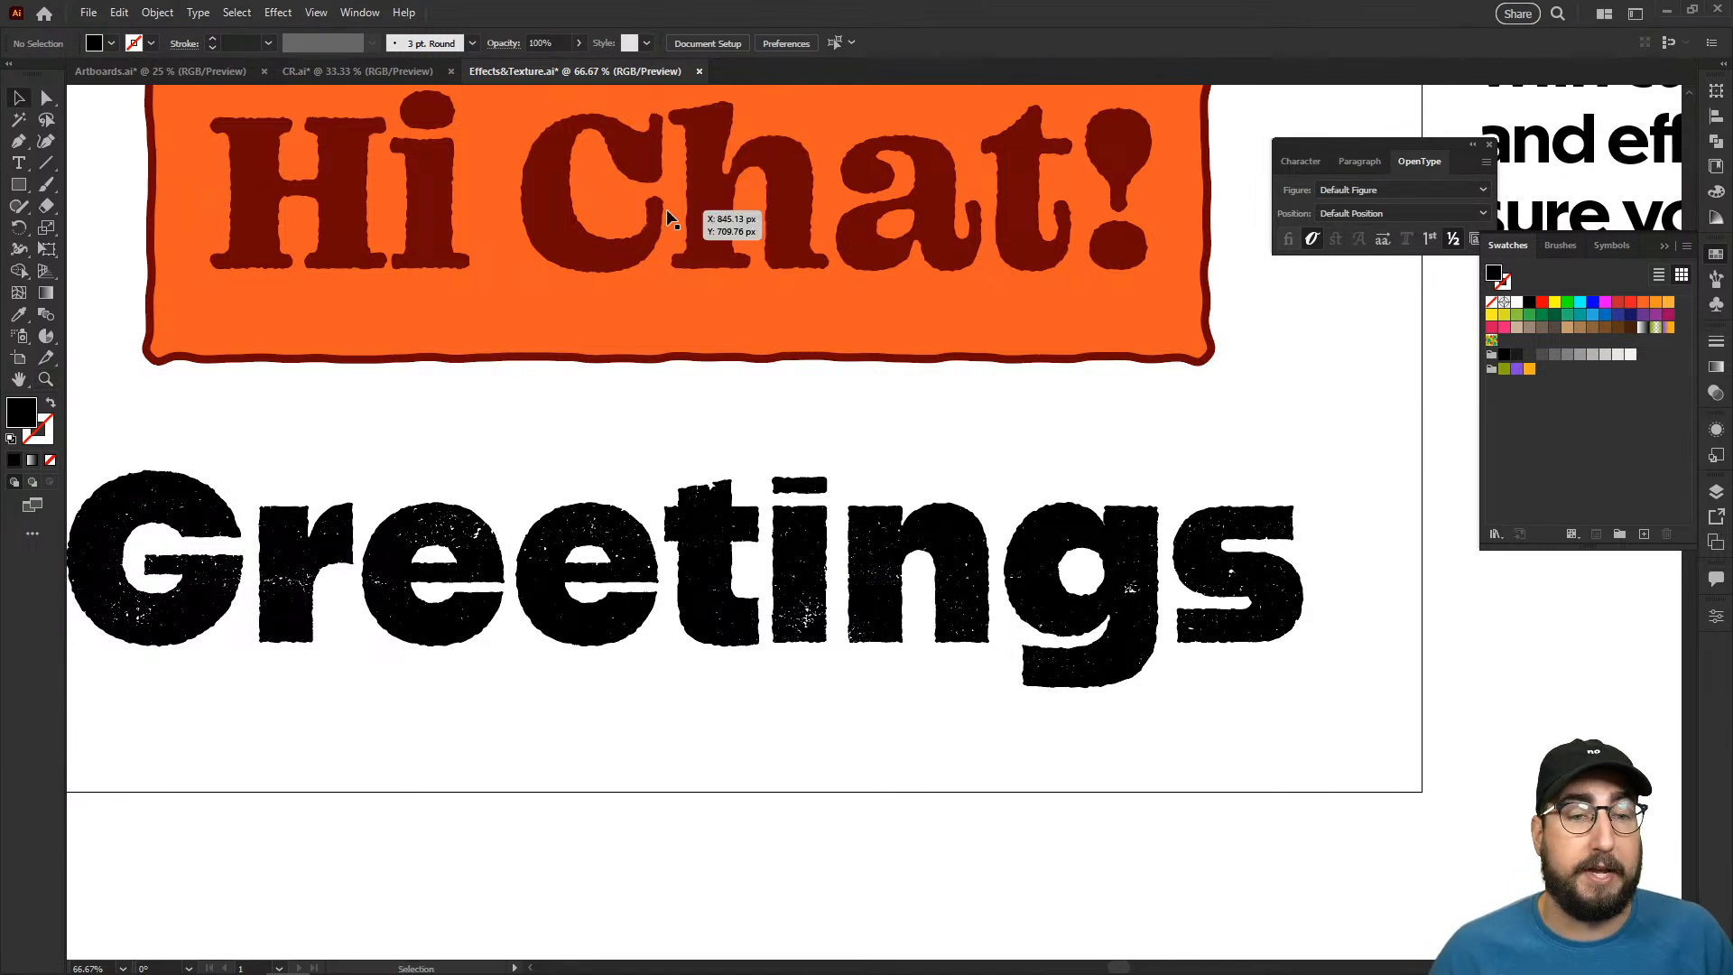
{"action": "left_click", "coordinate": [667, 209]}
{"action": "left_click_drag", "start_coordinate": [679, 212], "coordinate": [701, 820]}
{"action": "left_click_drag", "start_coordinate": [702, 816], "coordinate": [791, 590]}
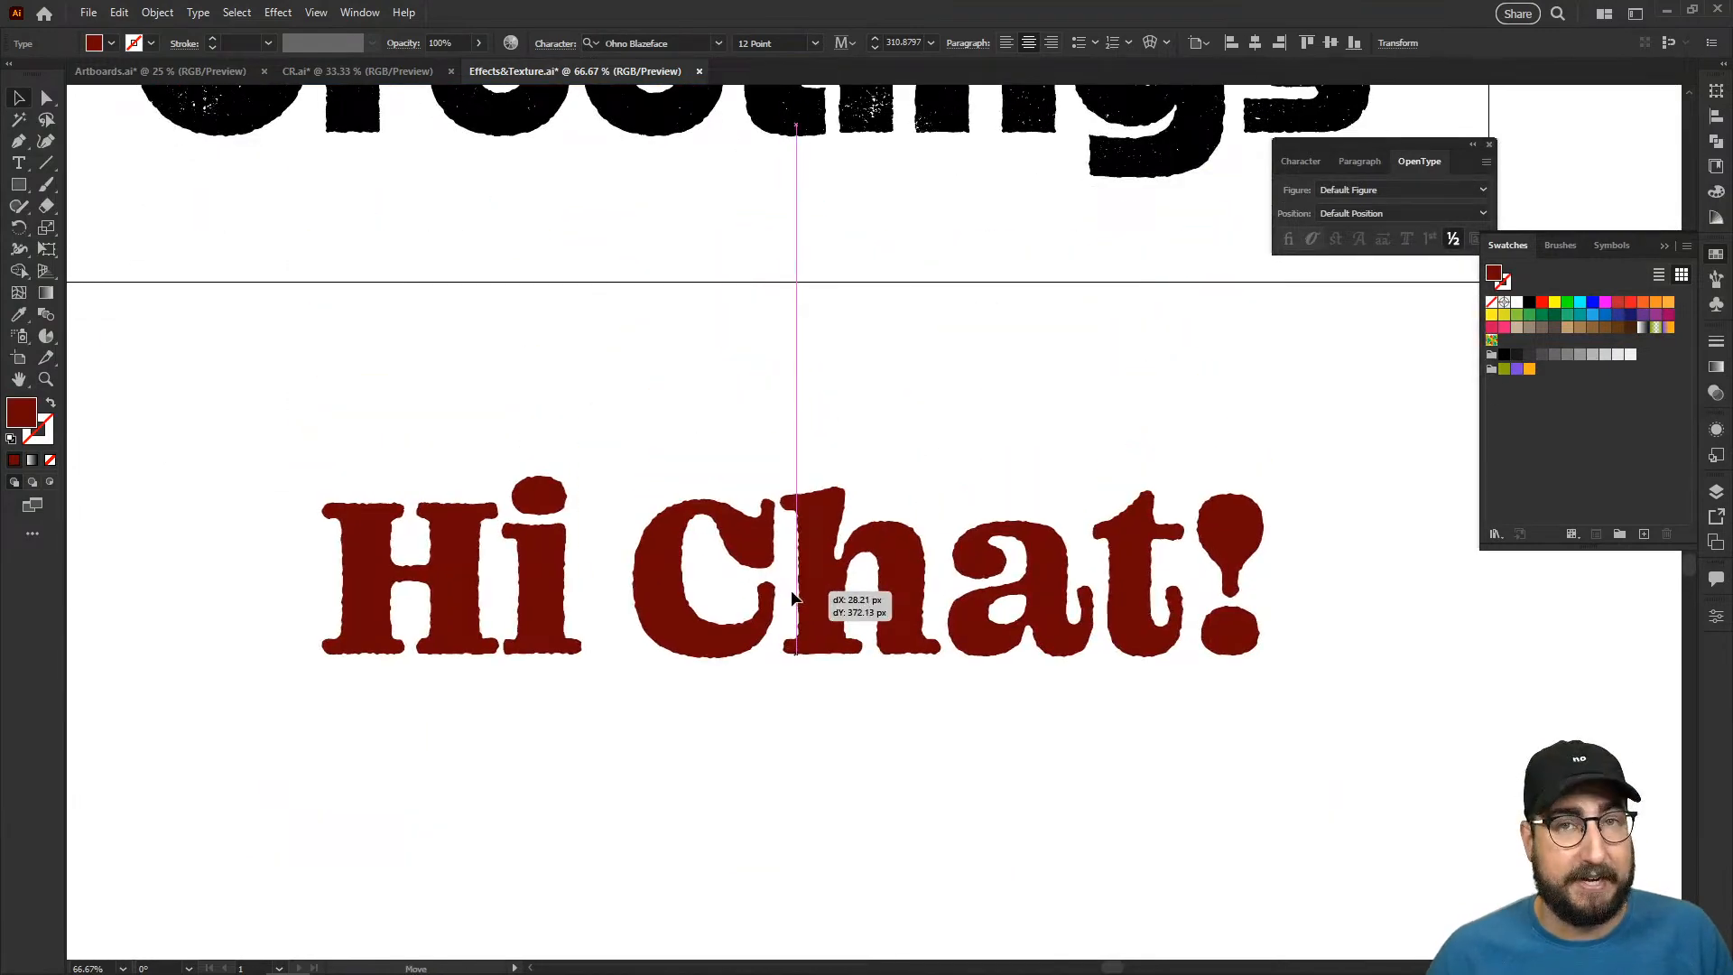
- Remove the Roughen effect from the "Hi Chat!" text below the artboard and deselect it
{"action": "left_click", "coordinate": [1716, 427]}
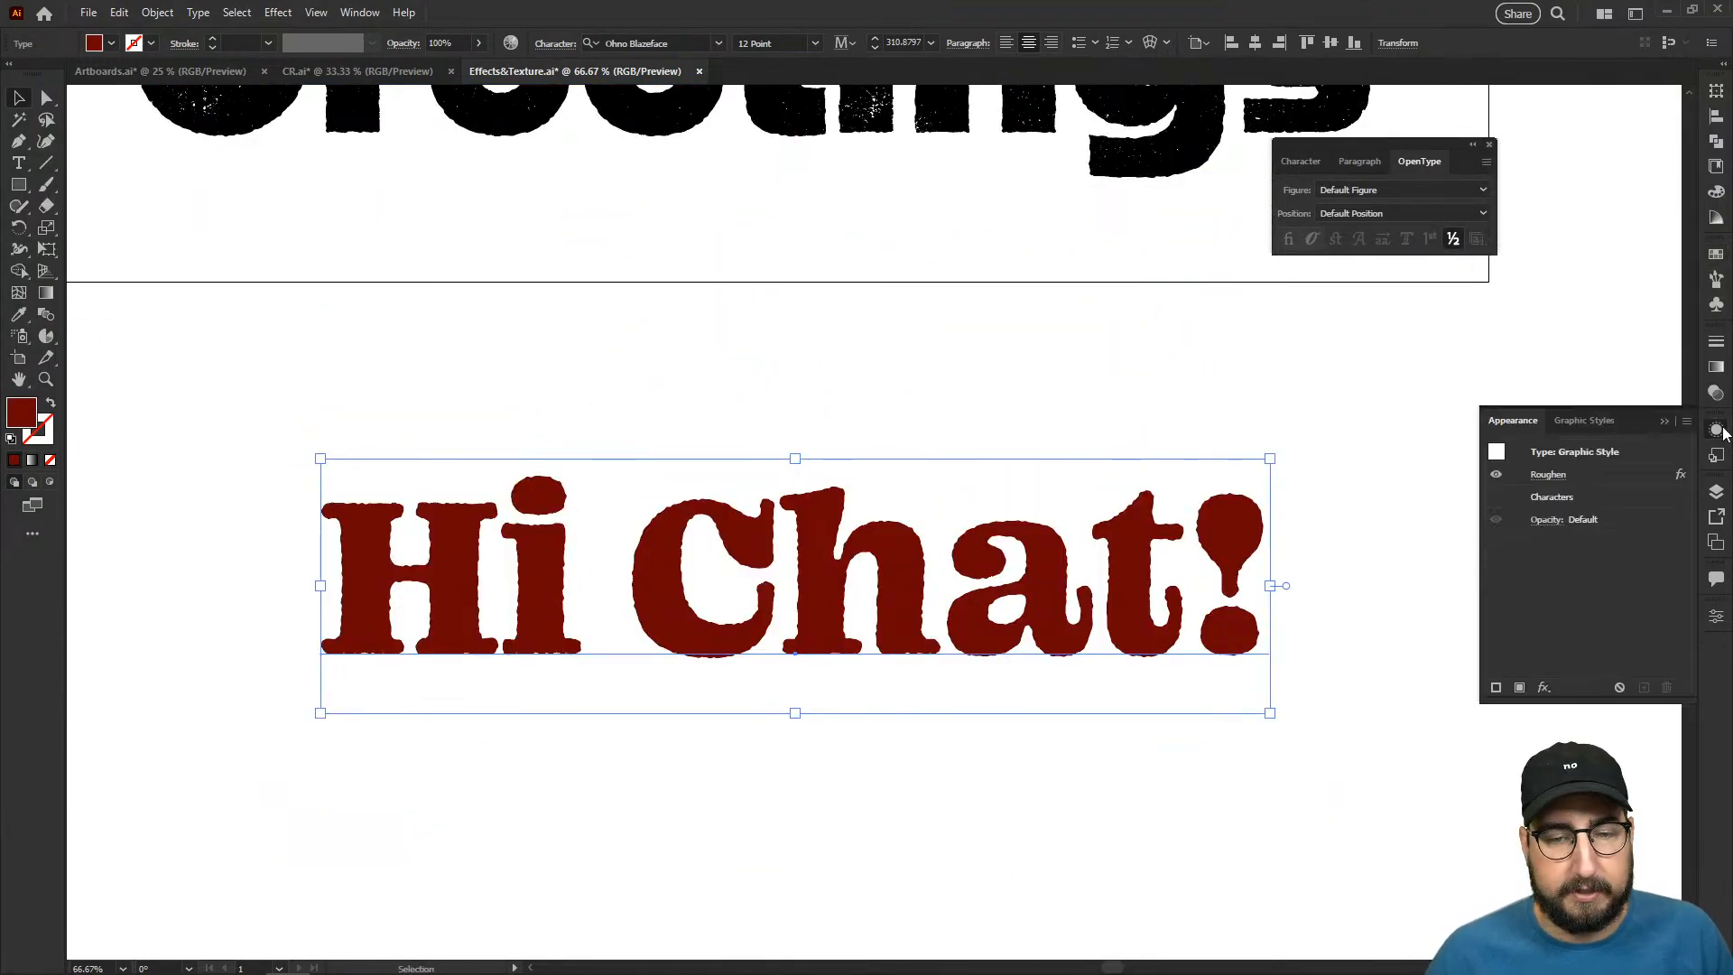
{"action": "left_click", "coordinate": [1614, 472]}
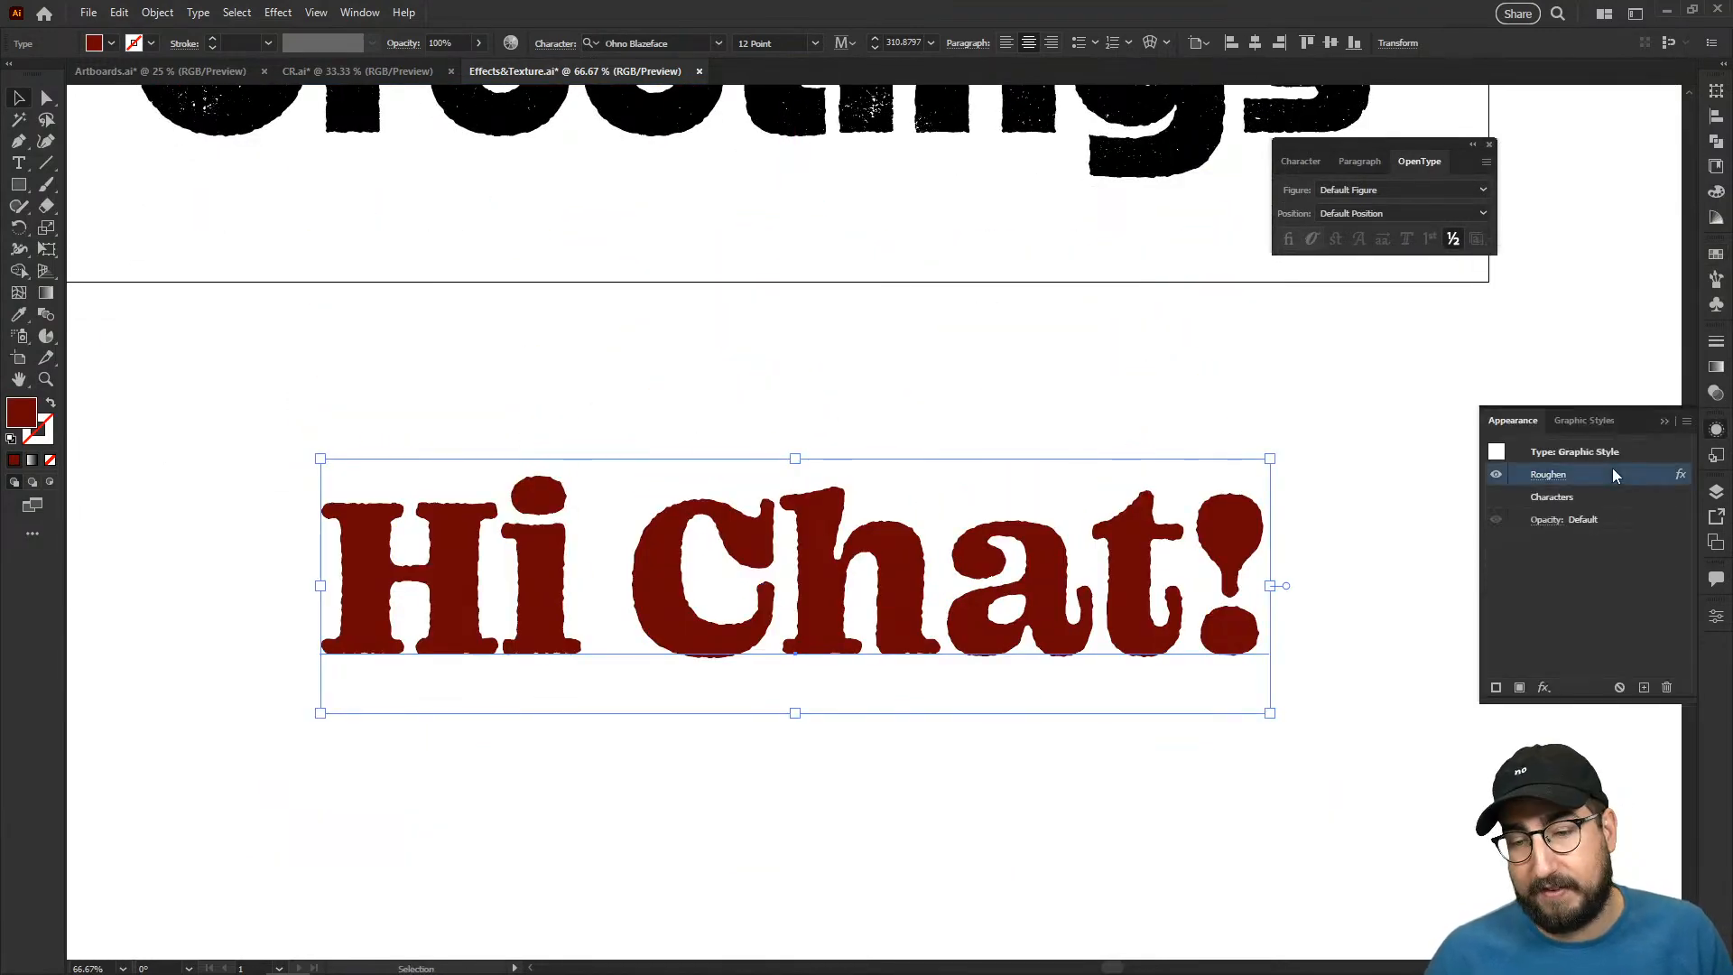
{"action": "left_click", "coordinate": [1667, 687]}
{"action": "left_click", "coordinate": [1223, 427]}
{"action": "key", "text": "z"}
{"action": "left_click", "coordinate": [775, 597]}
{"action": "left_click_drag", "start_coordinate": [774, 598], "coordinate": [746, 494]}
{"action": "key", "text": "v"}
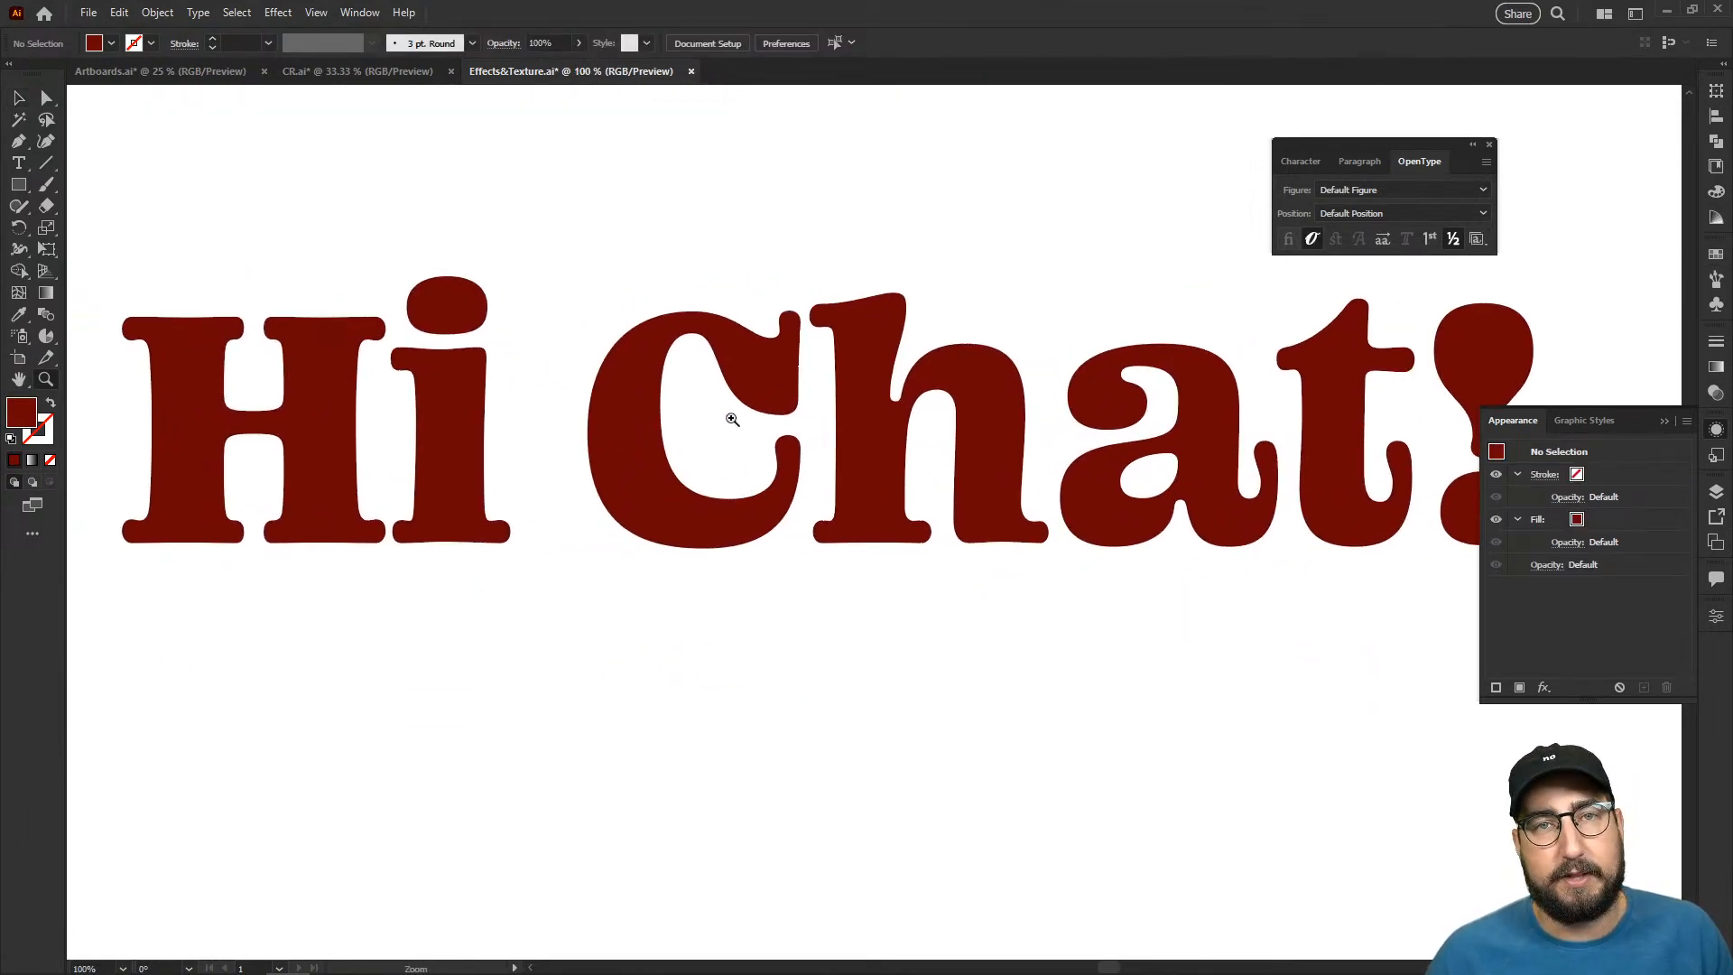
{"action": "left_click", "coordinate": [734, 411]}
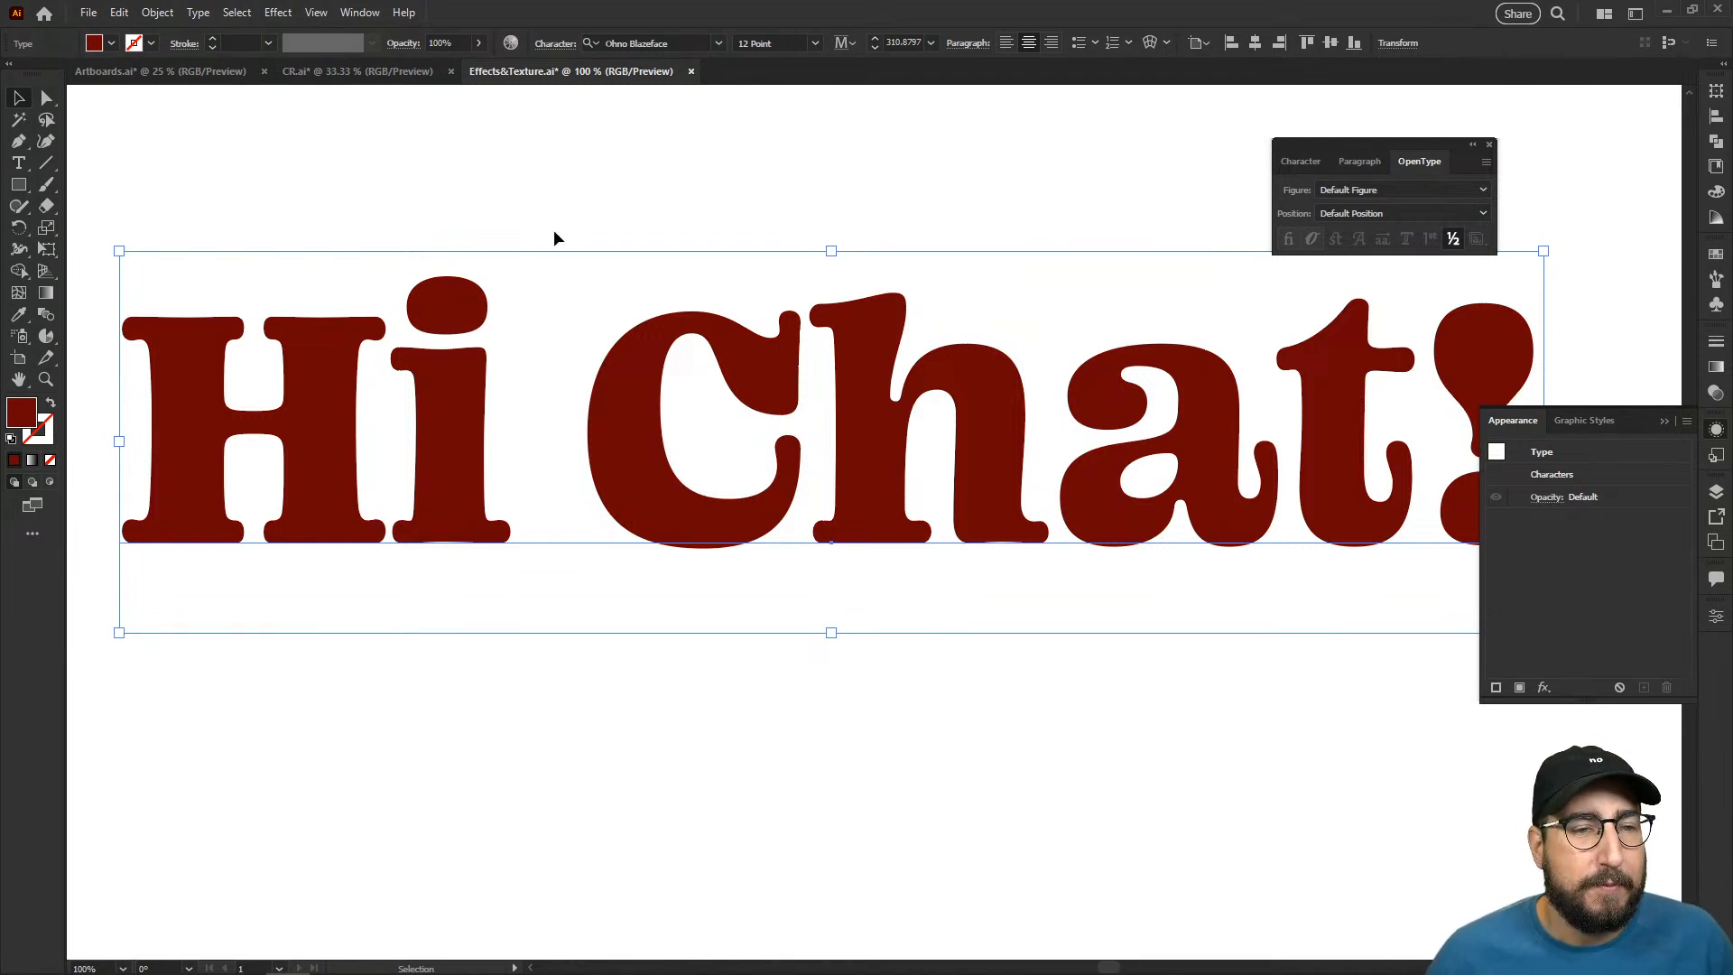
{"action": "left_click", "coordinate": [278, 13]}
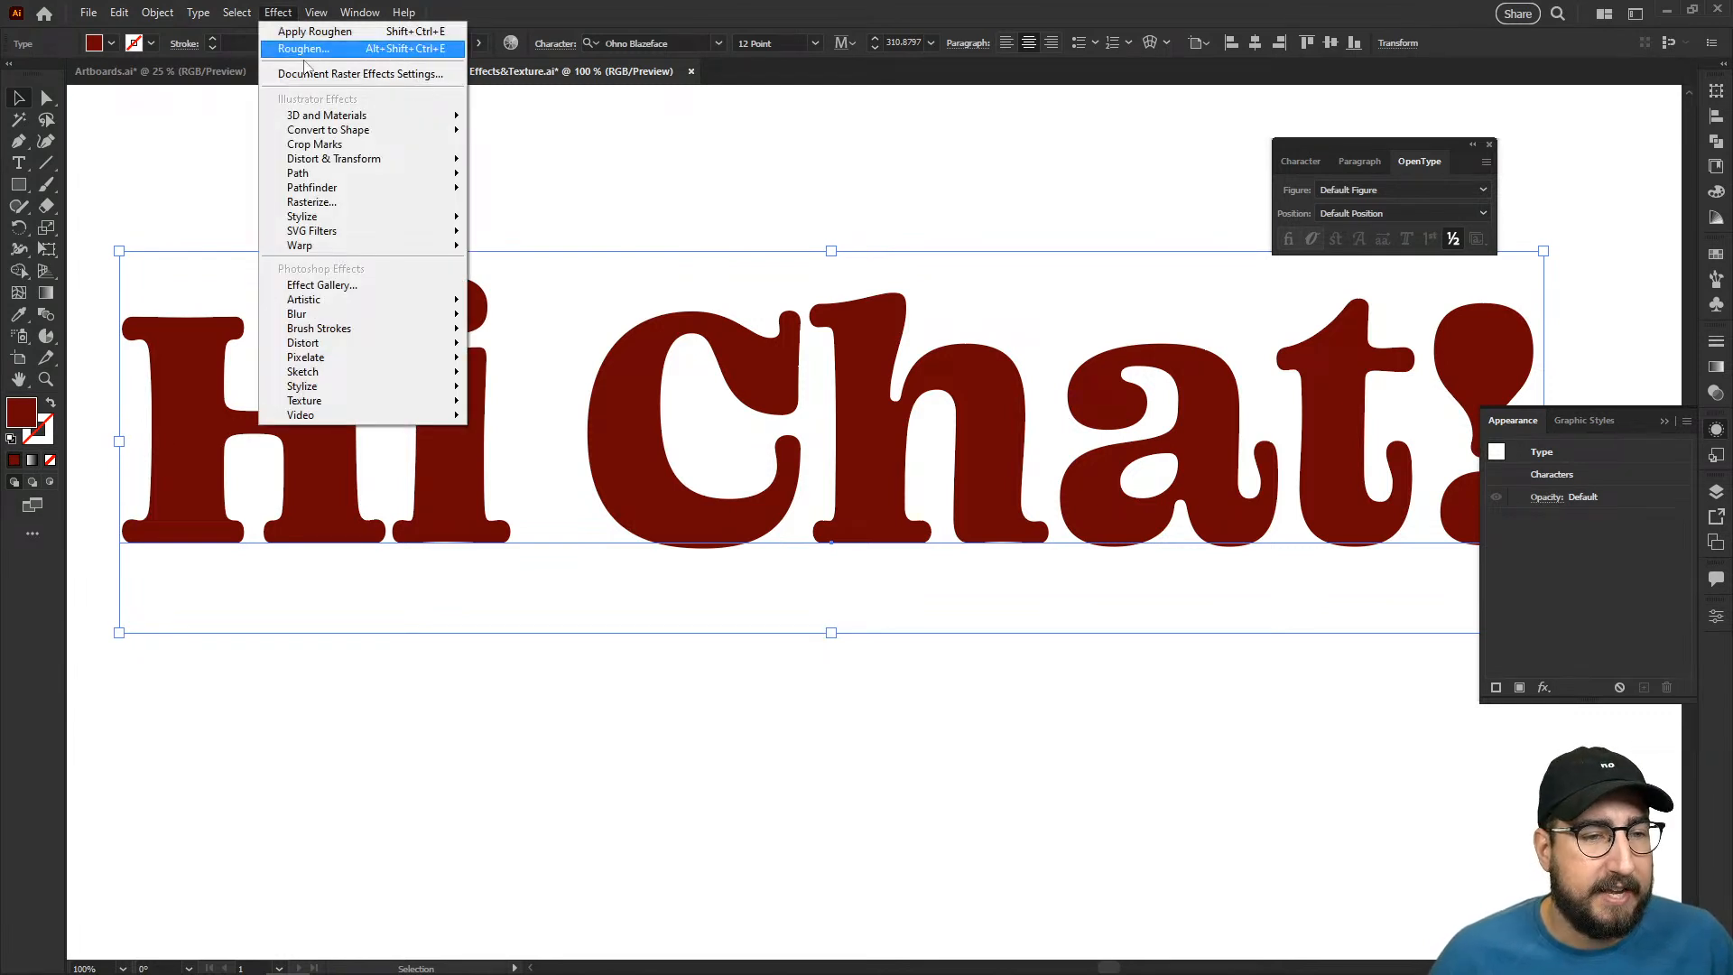
{"action": "mouse_move", "coordinate": [381, 177]}
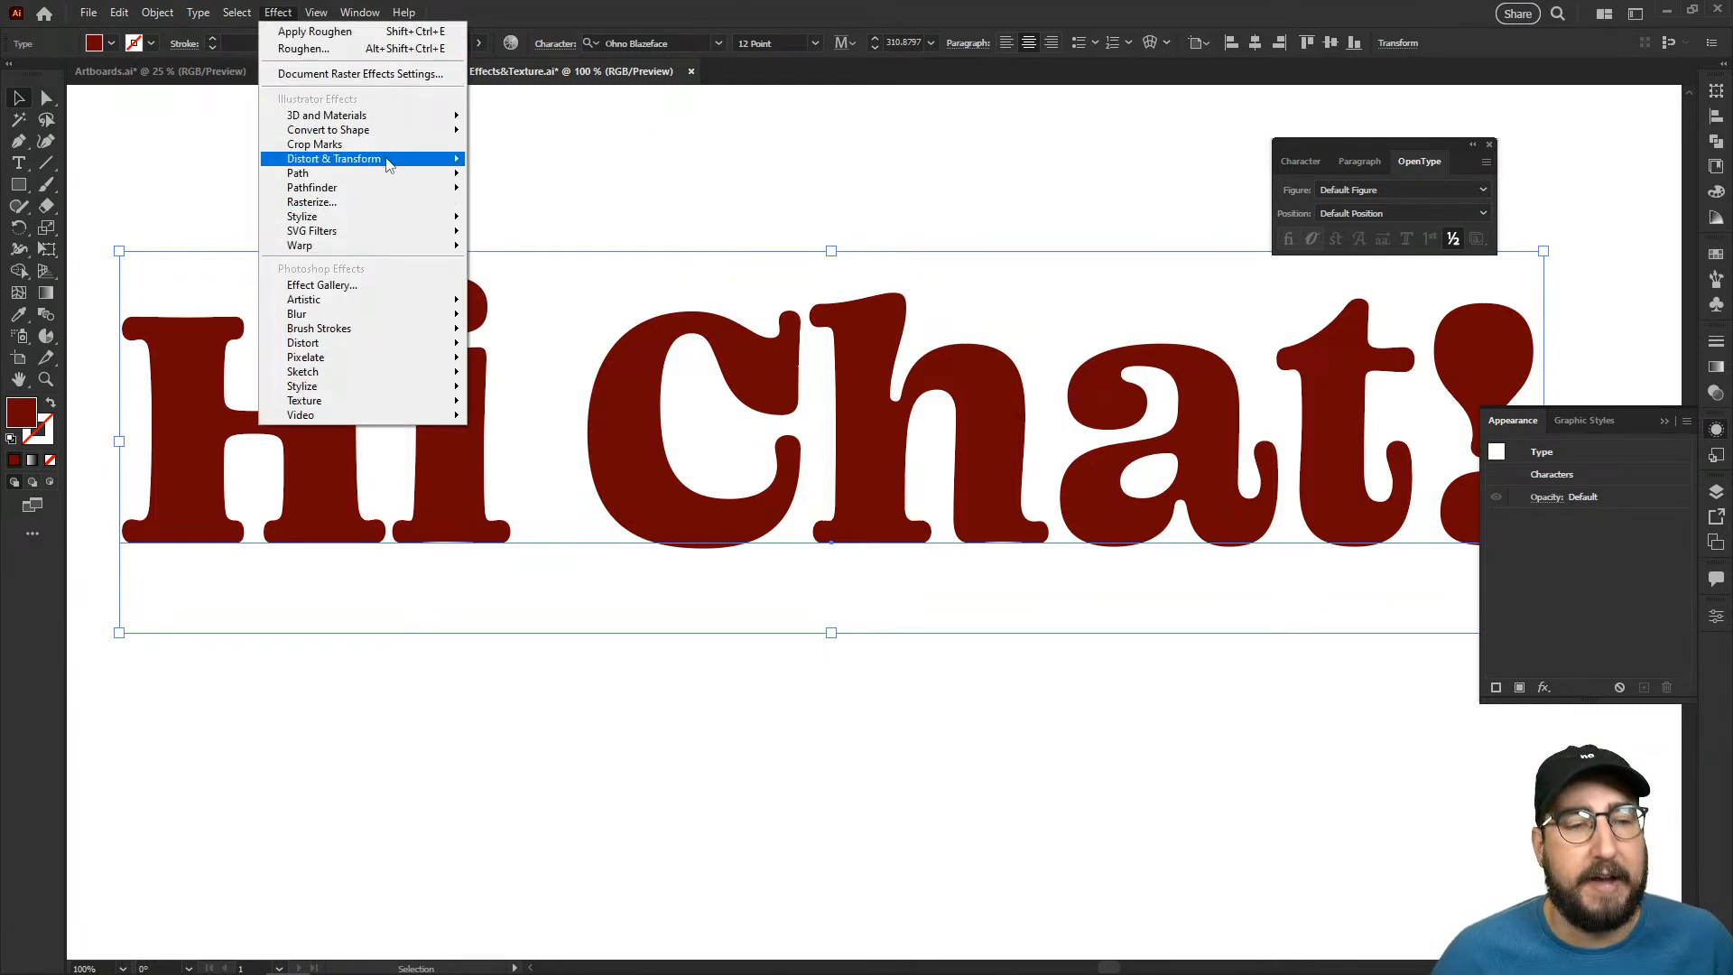
{"action": "mouse_move", "coordinate": [378, 219]}
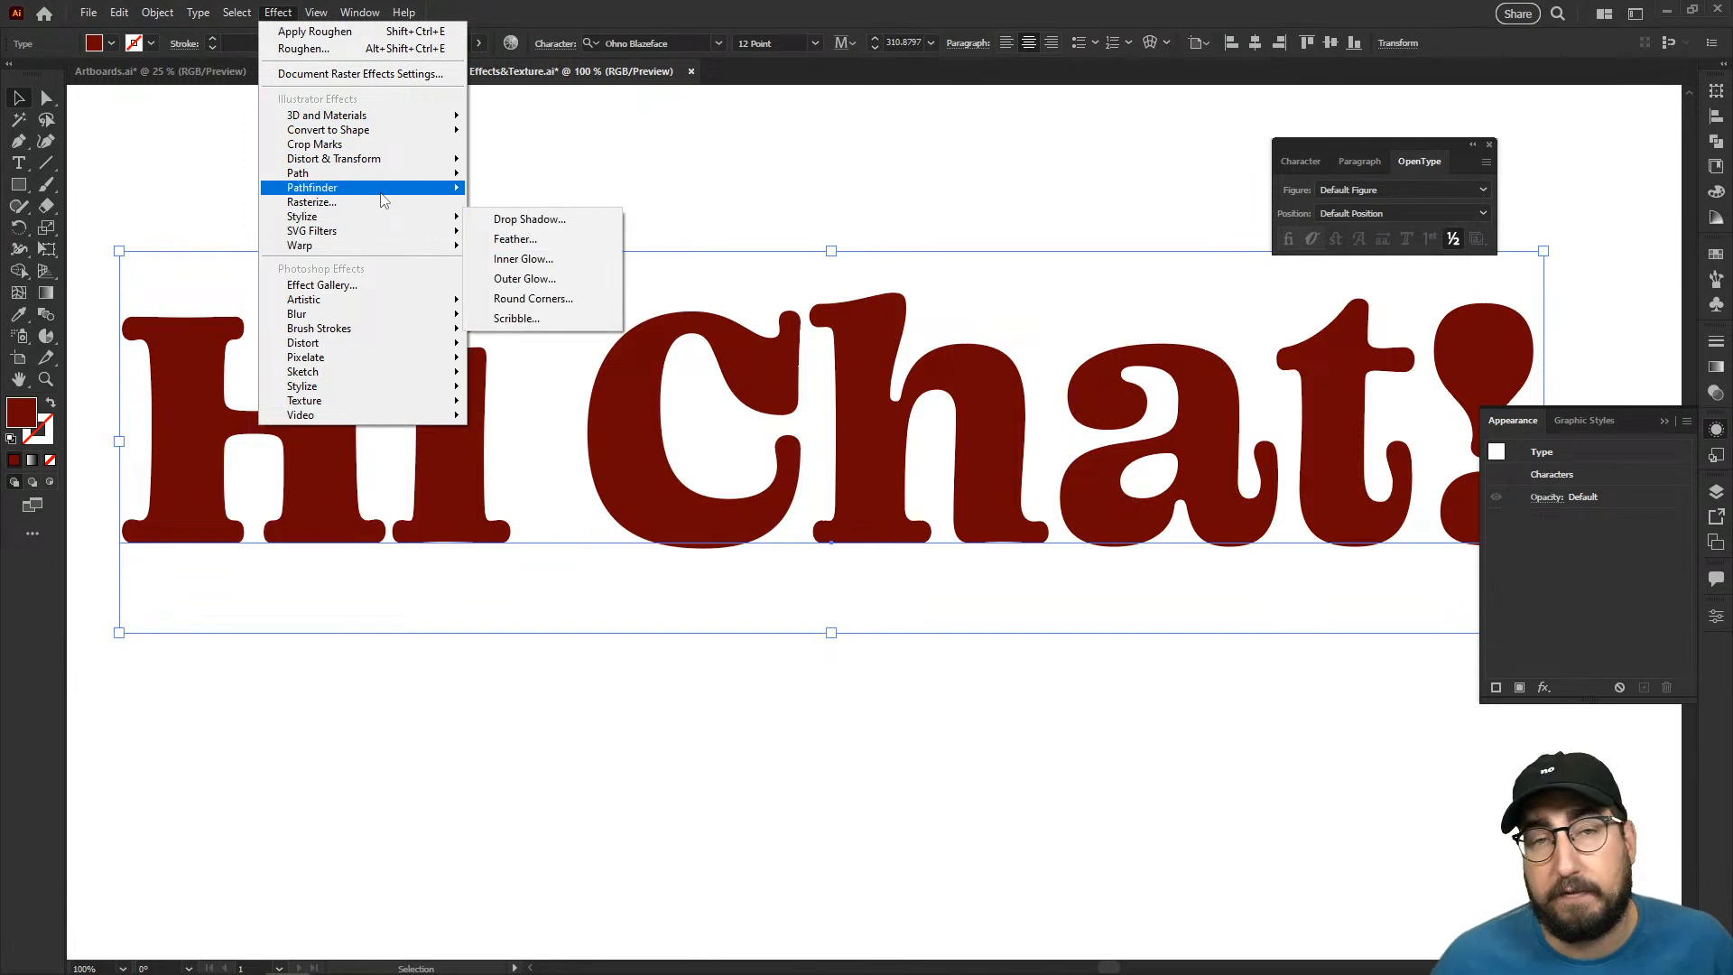
{"action": "mouse_move", "coordinate": [366, 300]}
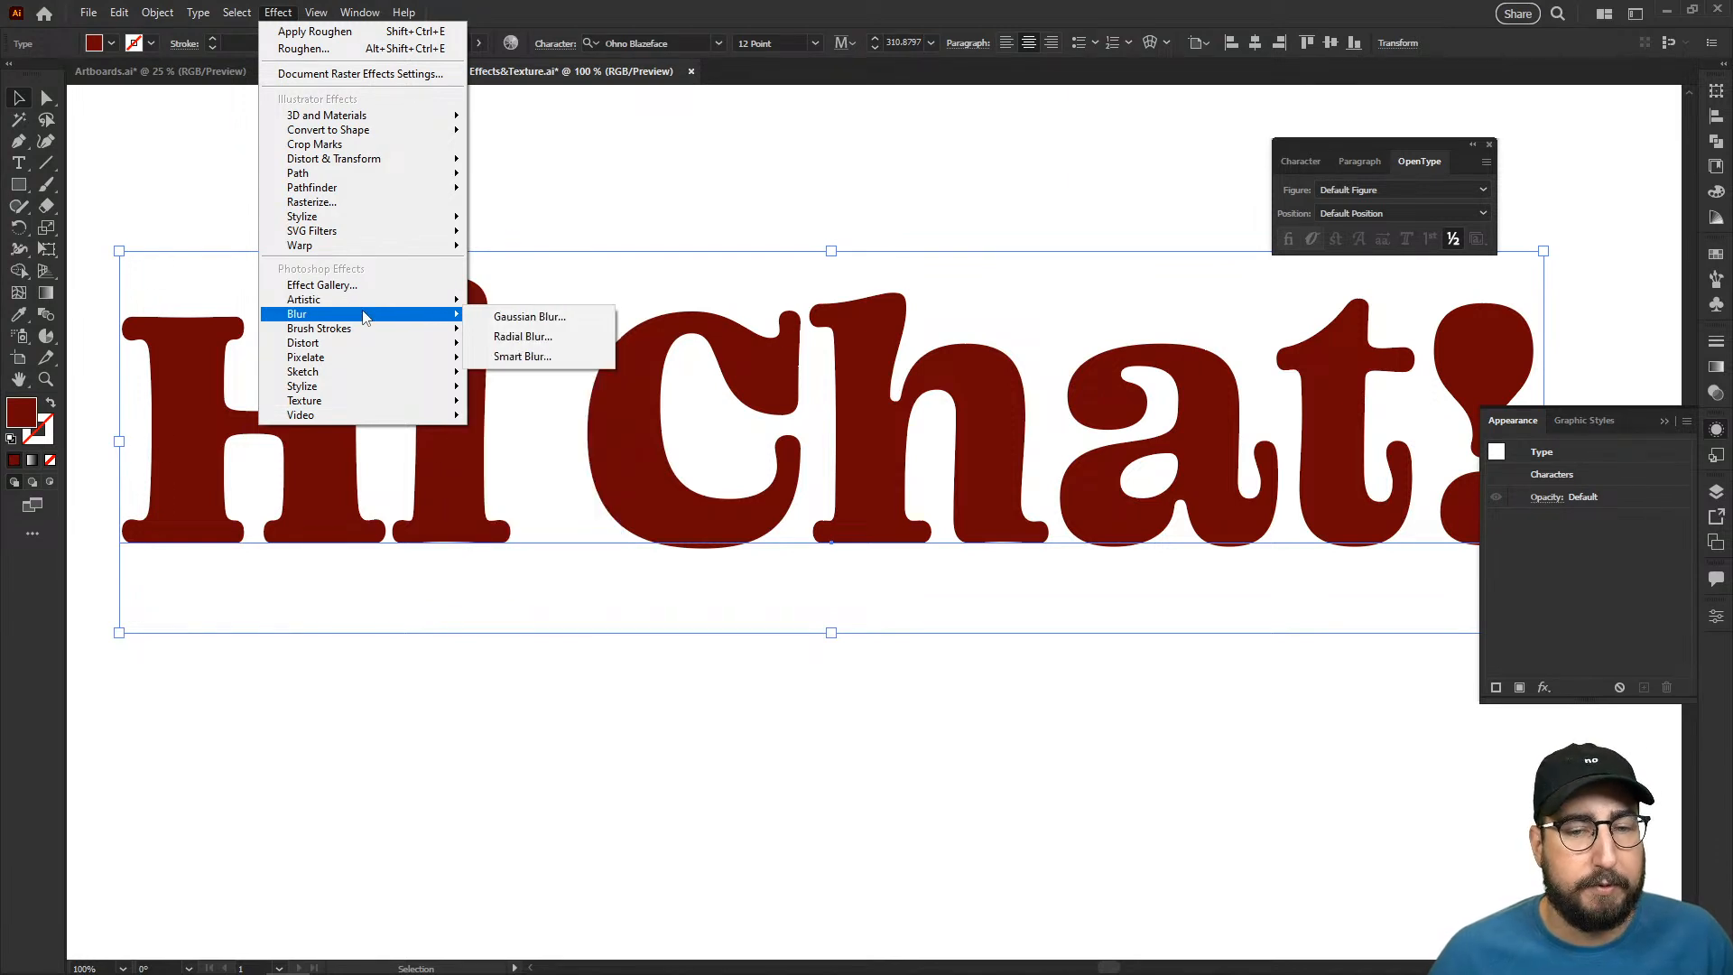
{"action": "left_click", "coordinate": [856, 122]}
- List fonts for the "Hi Chat!" text and filter them by sans serif classification and heavy weight
{"action": "left_click", "coordinate": [825, 359]}
{"action": "left_click", "coordinate": [658, 42]}
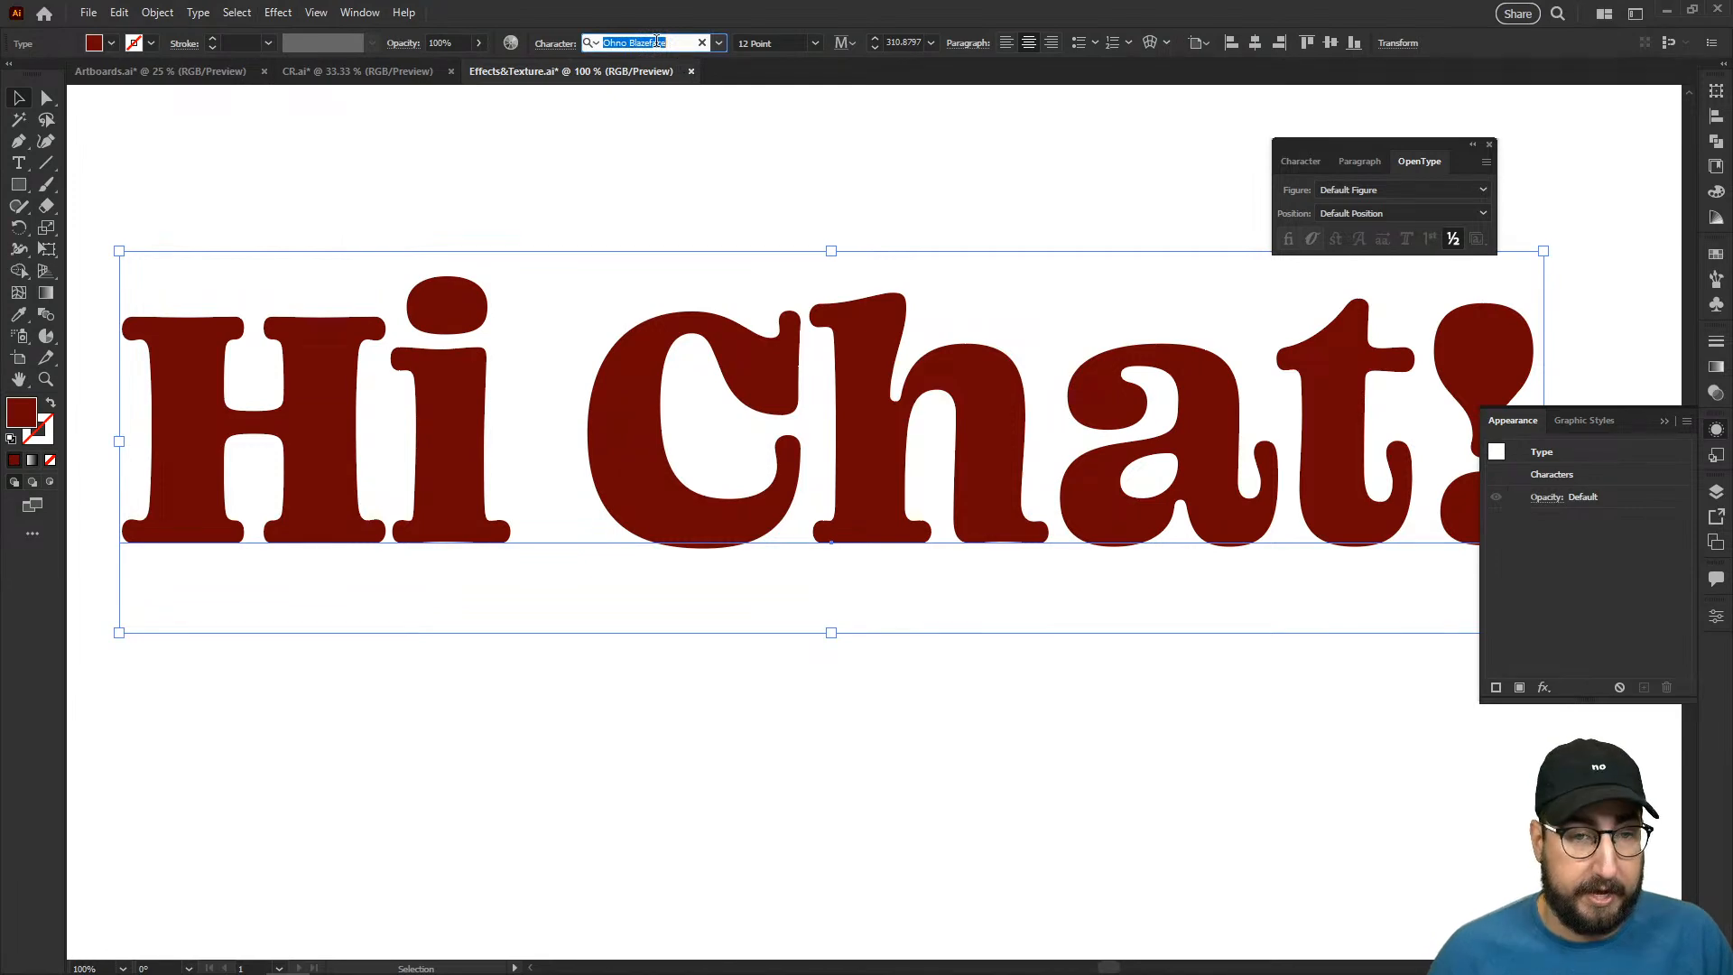
{"action": "left_click", "coordinate": [720, 44]}
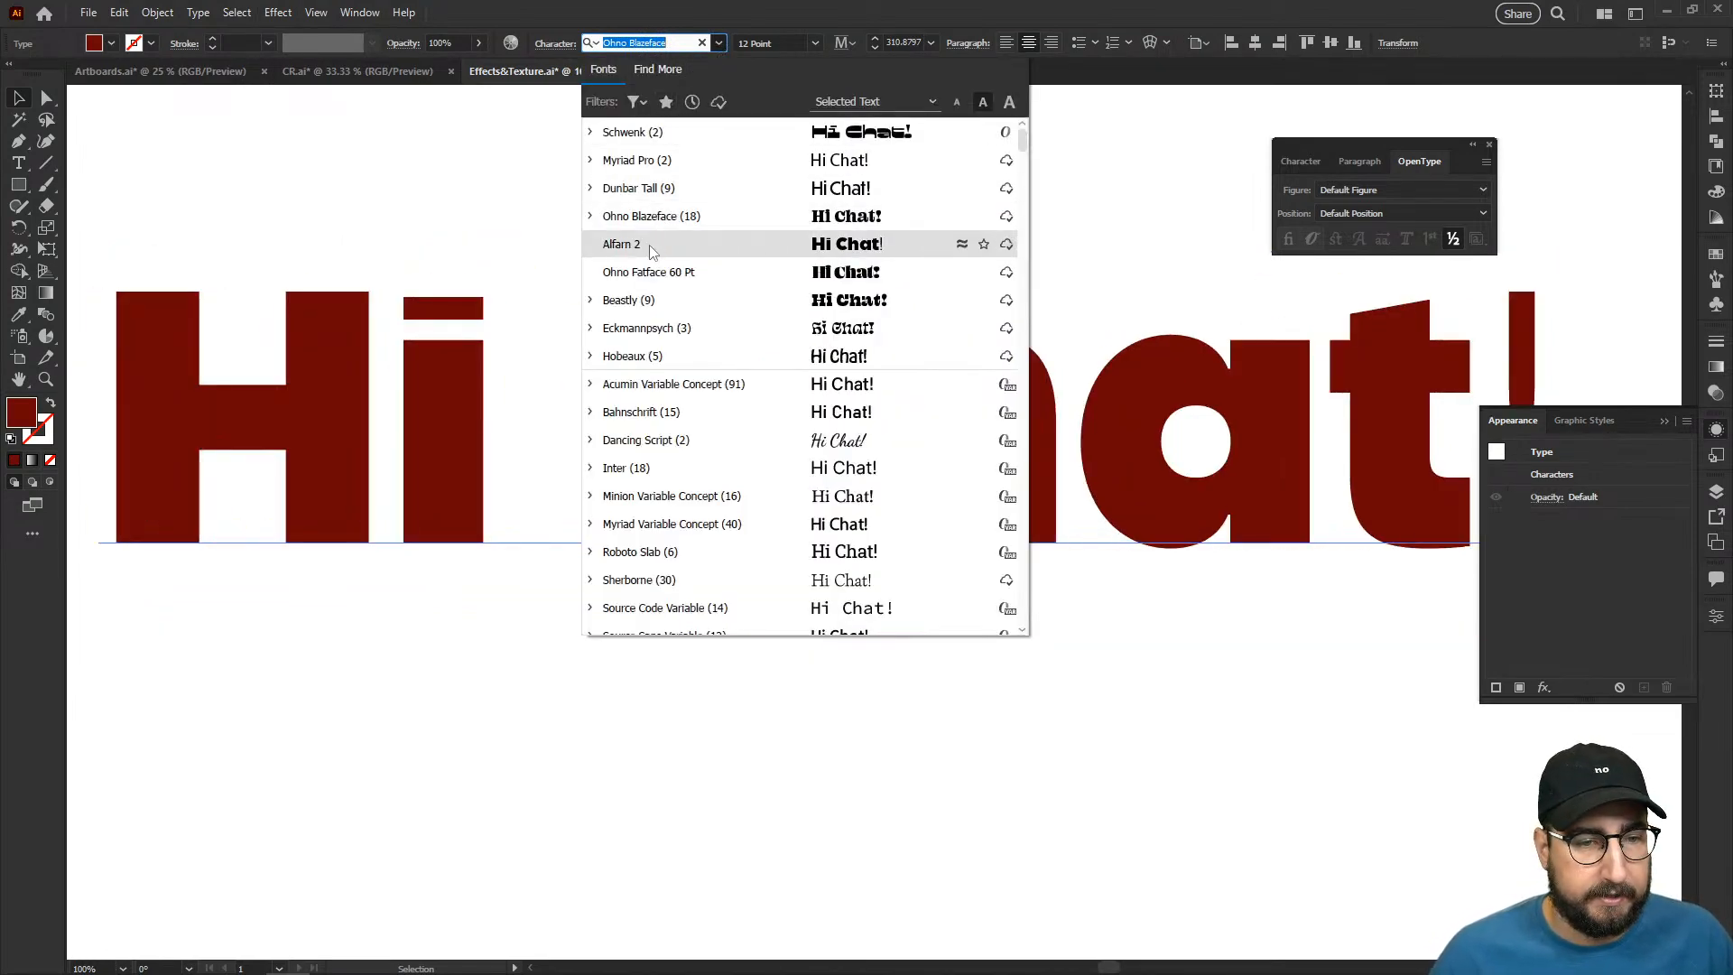
{"action": "scroll", "coordinate": [654, 252], "scroll_direction": "down", "scroll_amount": 5}
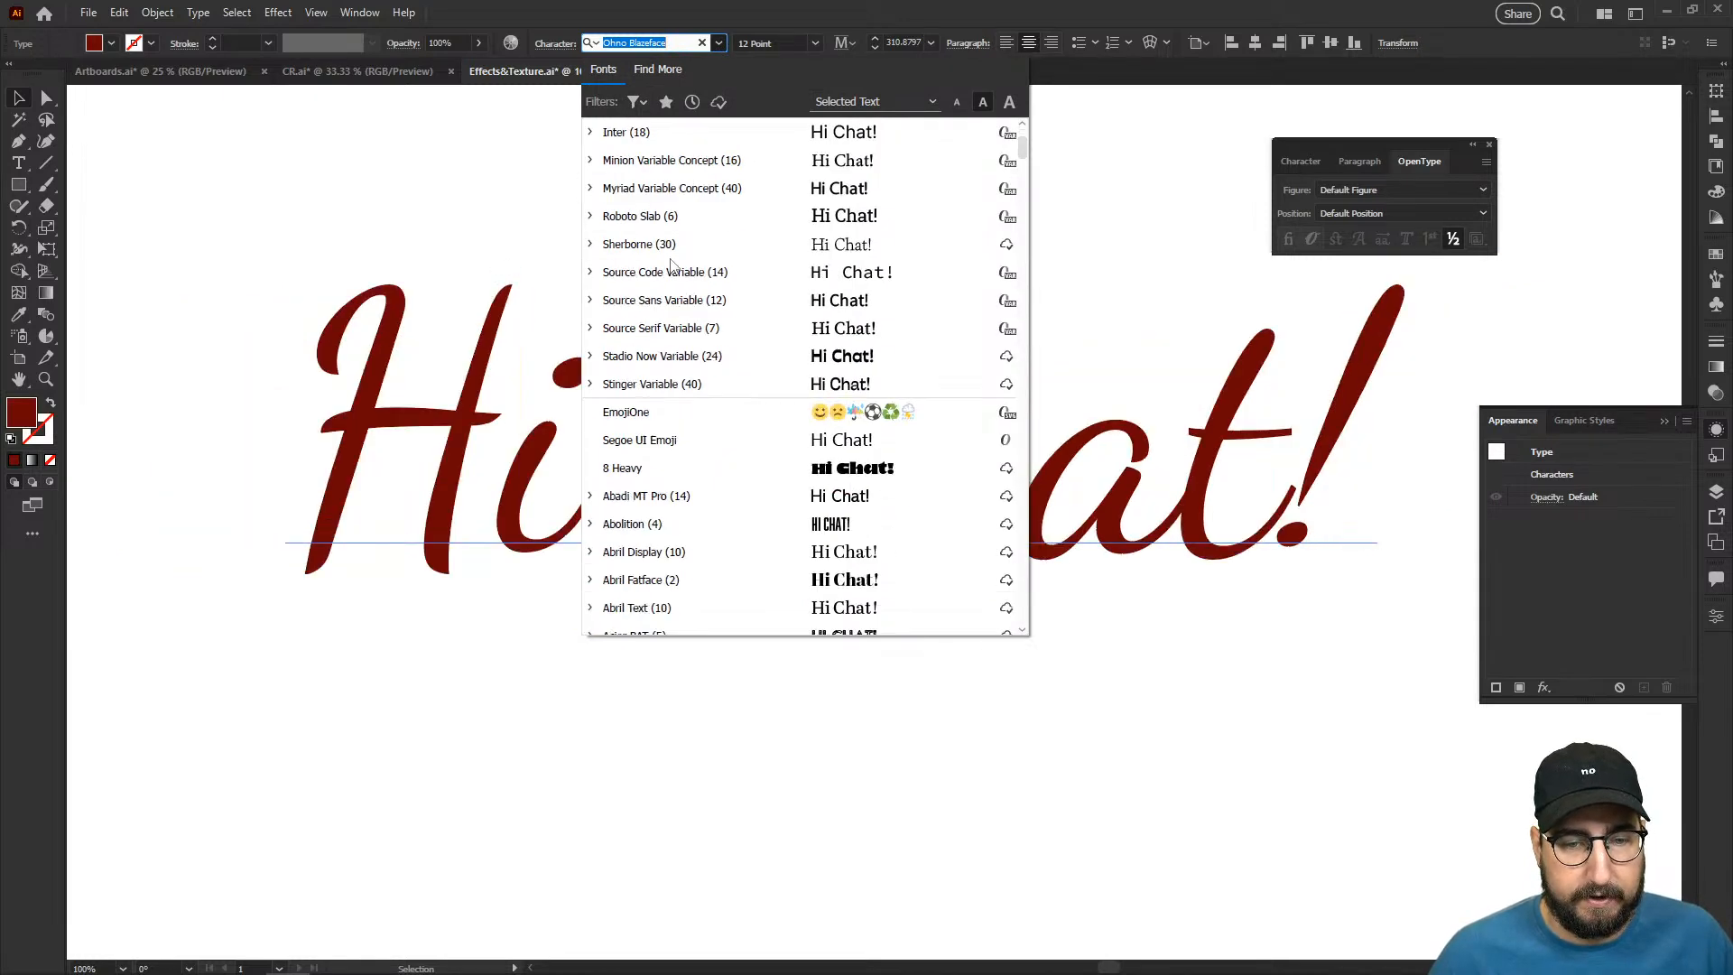
{"action": "left_click", "coordinate": [636, 101]}
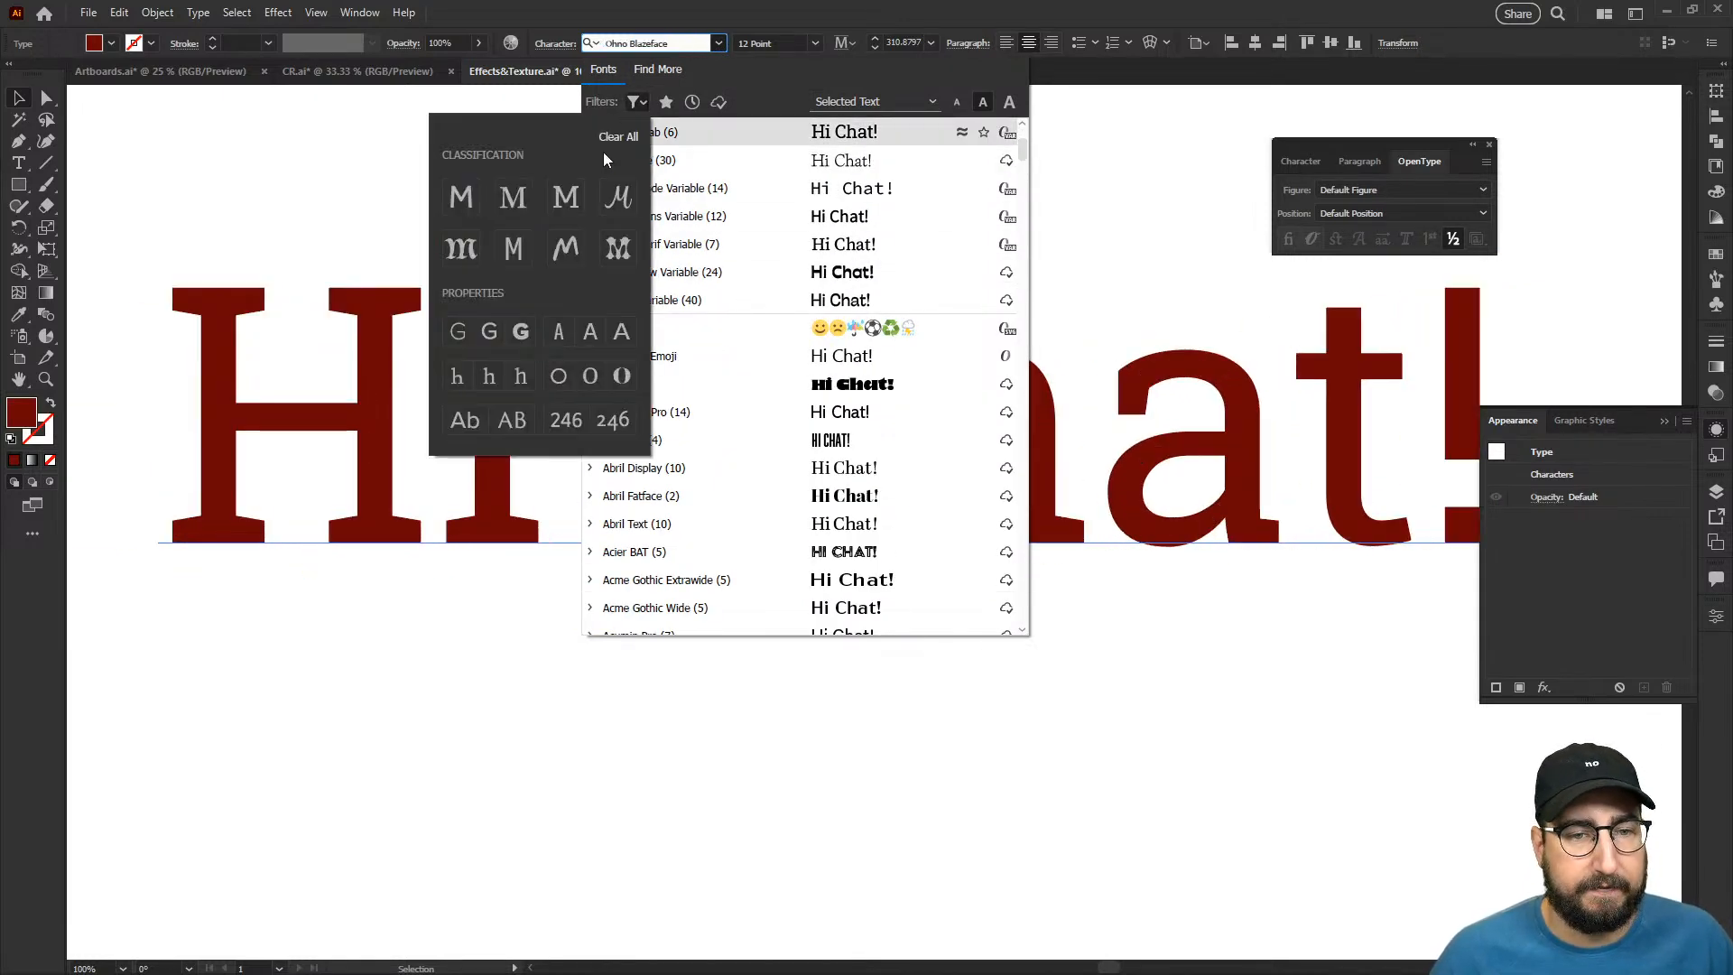
{"action": "left_click", "coordinate": [465, 198]}
{"action": "left_click", "coordinate": [529, 332]}
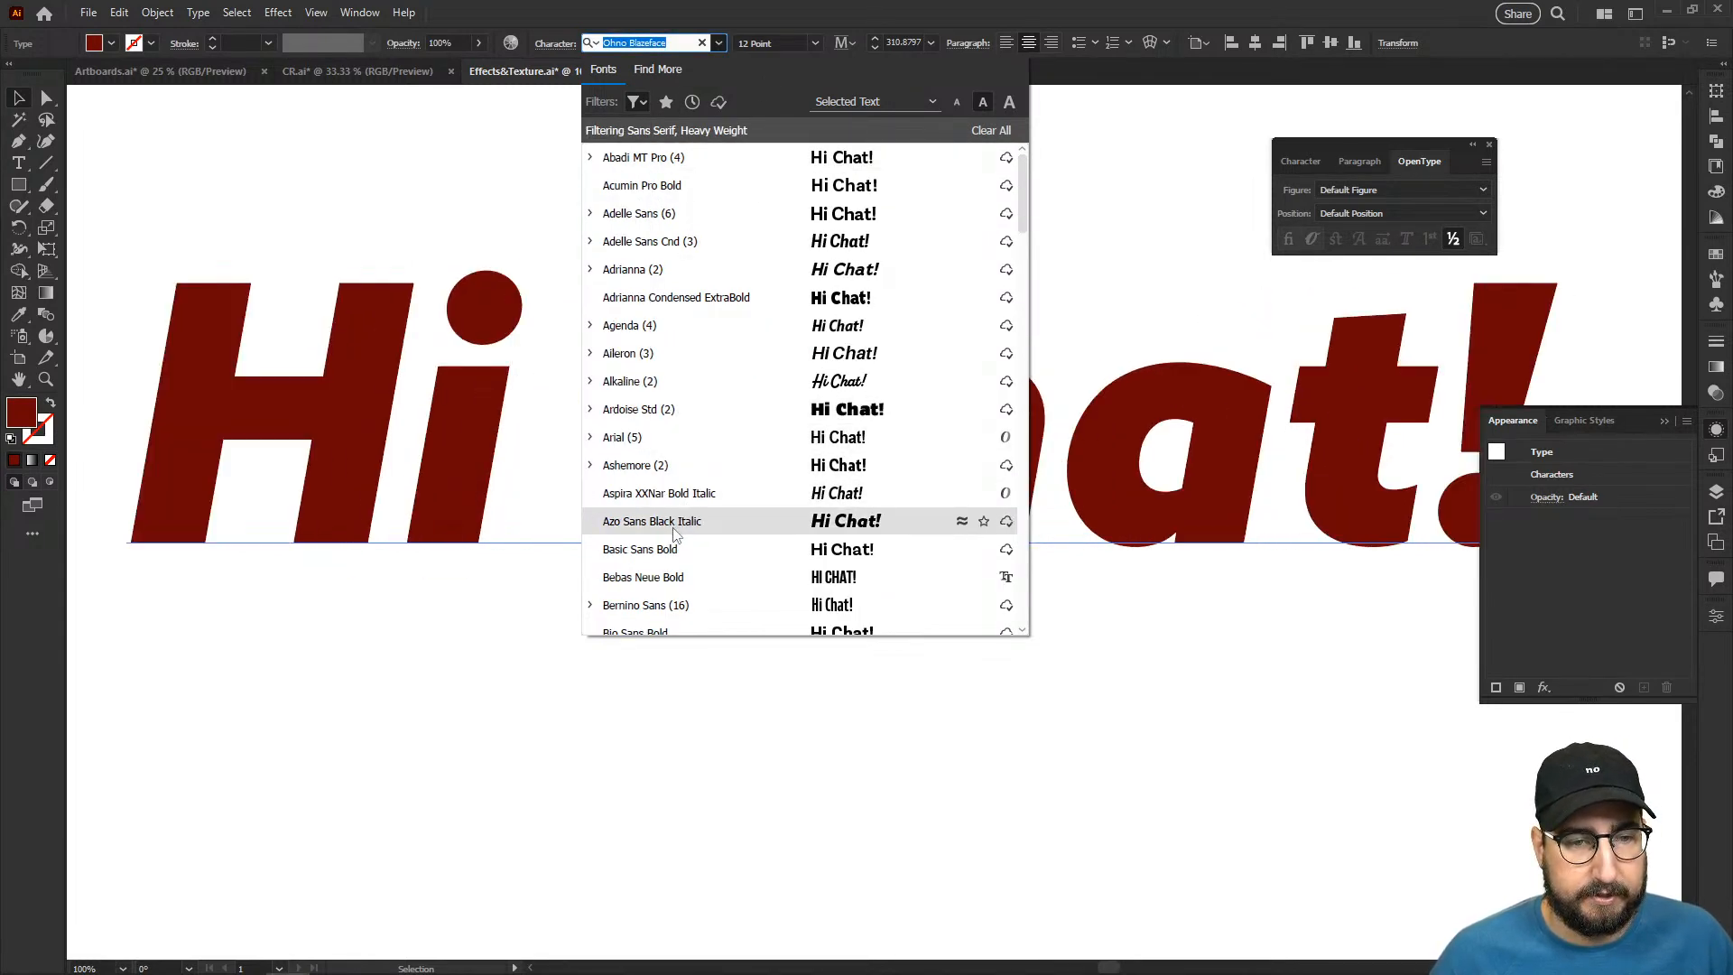
- Search the filtered fonts for "frank" and clear the search
{"action": "type", "text": "frank"}
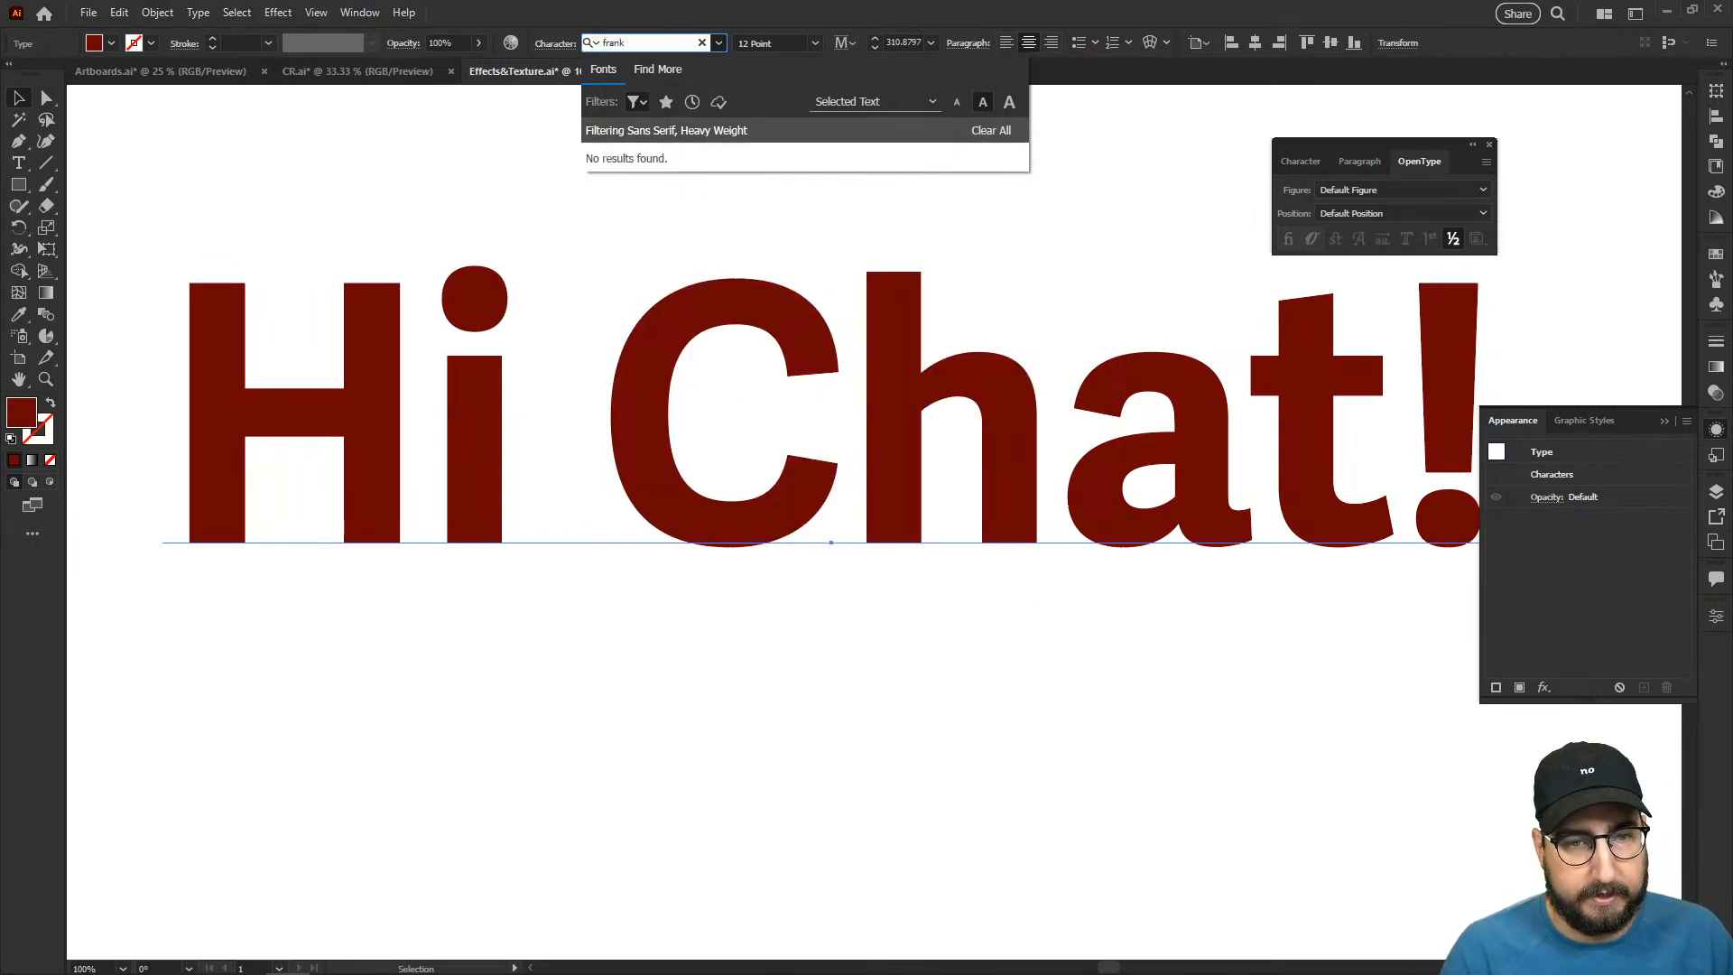
{"action": "key", "text": "BackSpace"}
{"action": "key", "text": "BackSpace"}
{"action": "key", "text": "BackSpace"}
{"action": "key", "text": "BackSpace"}
{"action": "key", "text": "BackSpace"}
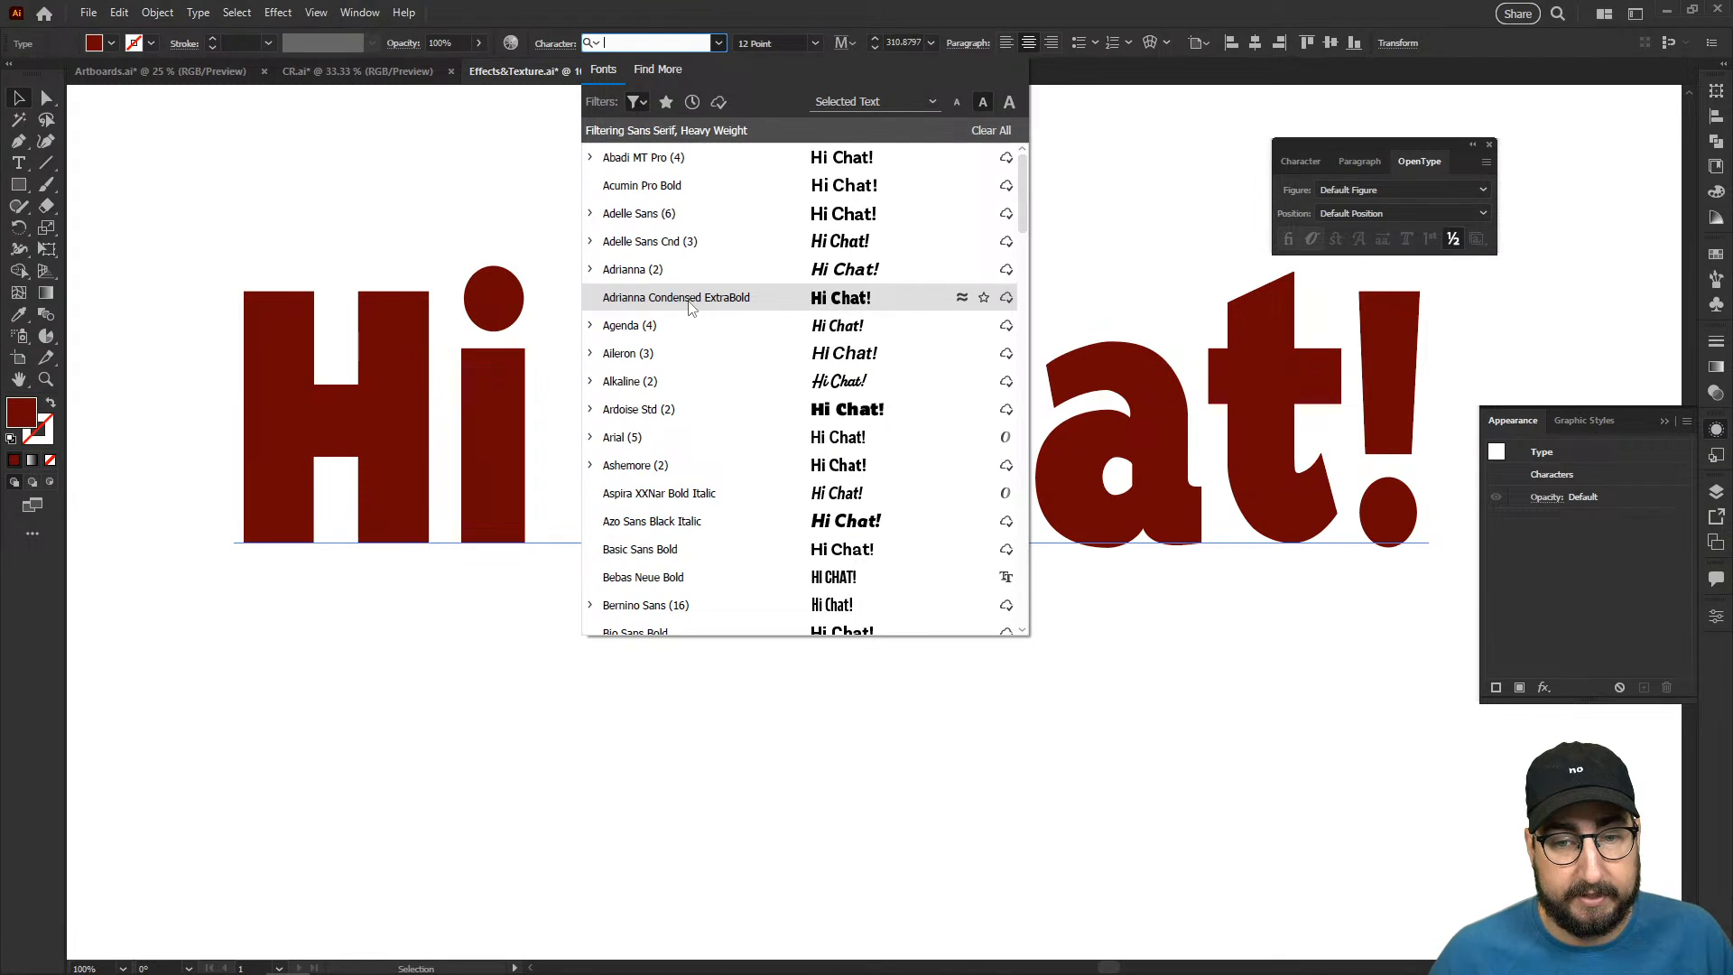
- Set the text's font to Adrianna Condensed ExtraBold and retype the wording as "HI CHAT"
{"action": "left_click", "coordinate": [692, 305]}
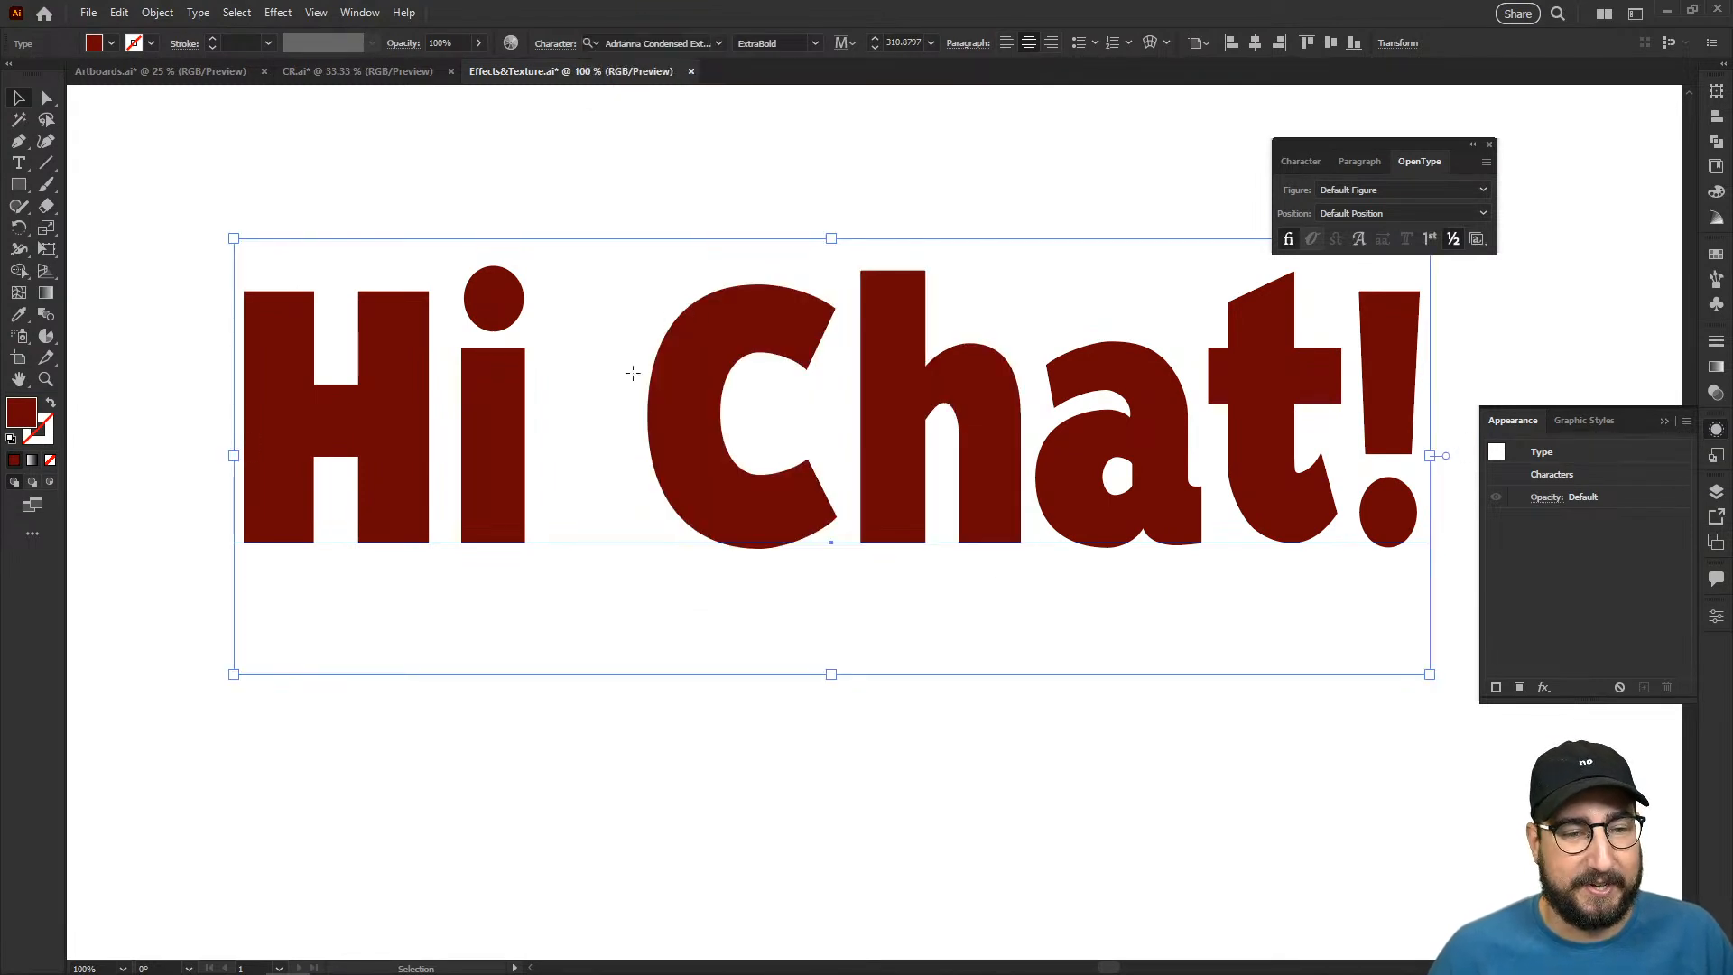
{"action": "triple_click", "coordinate": [632, 371]}
{"action": "type", "text": "HI CHAT"}
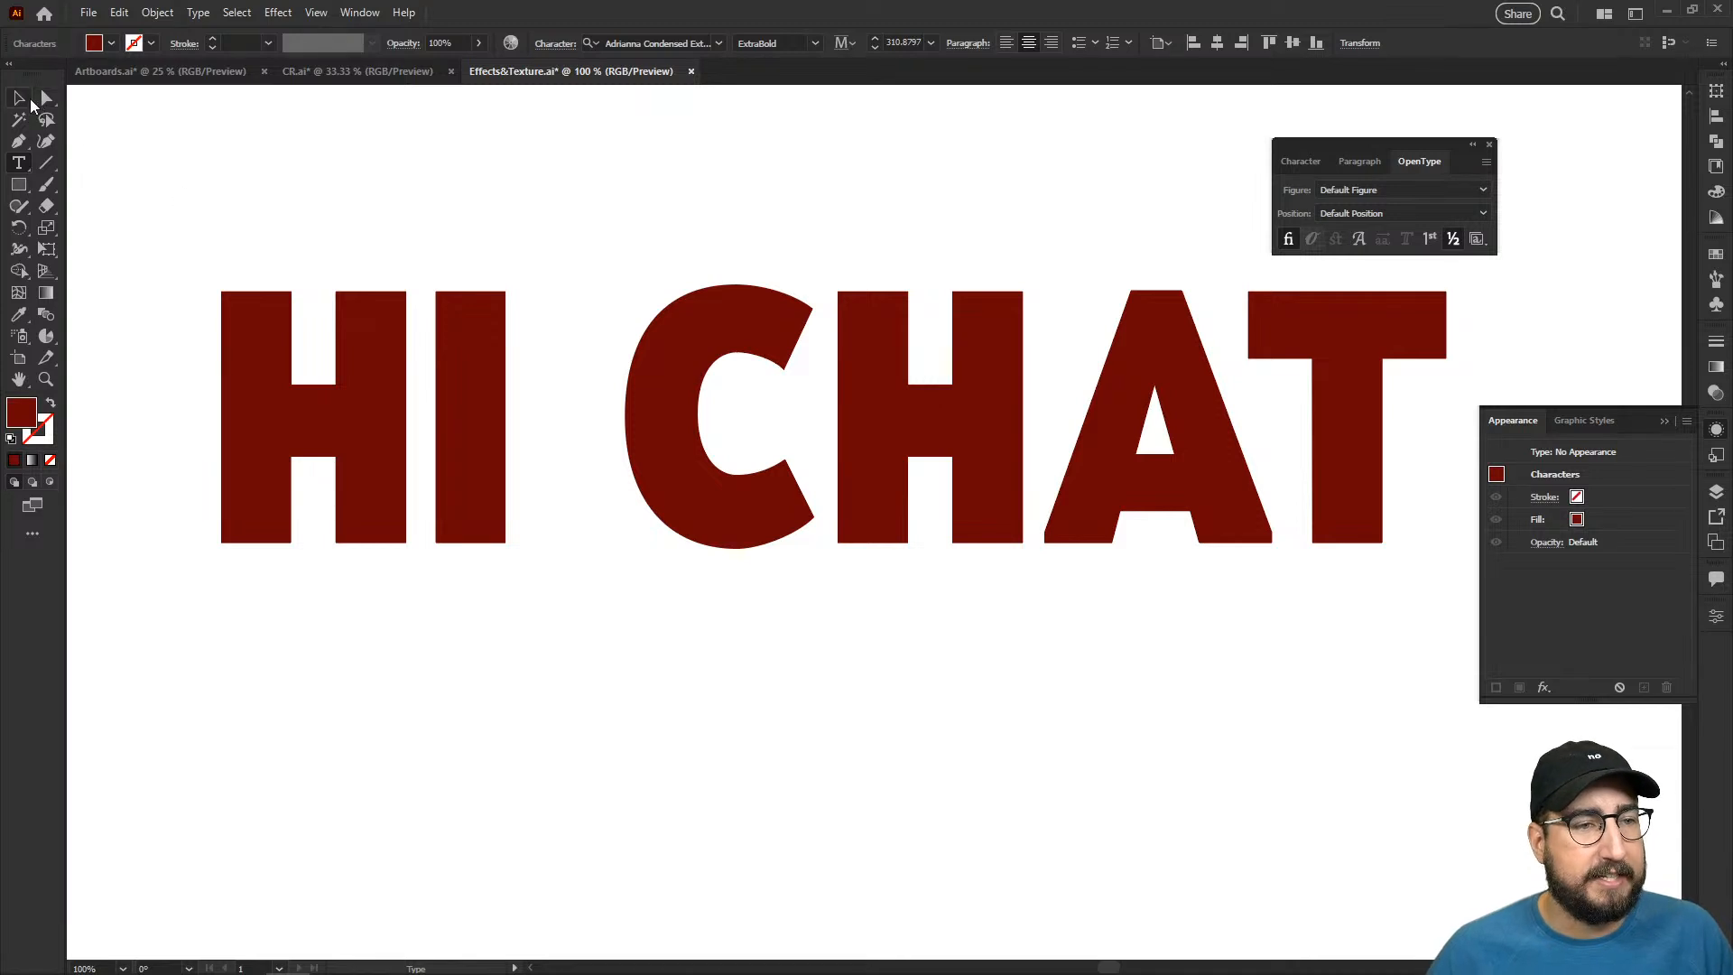
{"action": "key", "text": "Escape"}
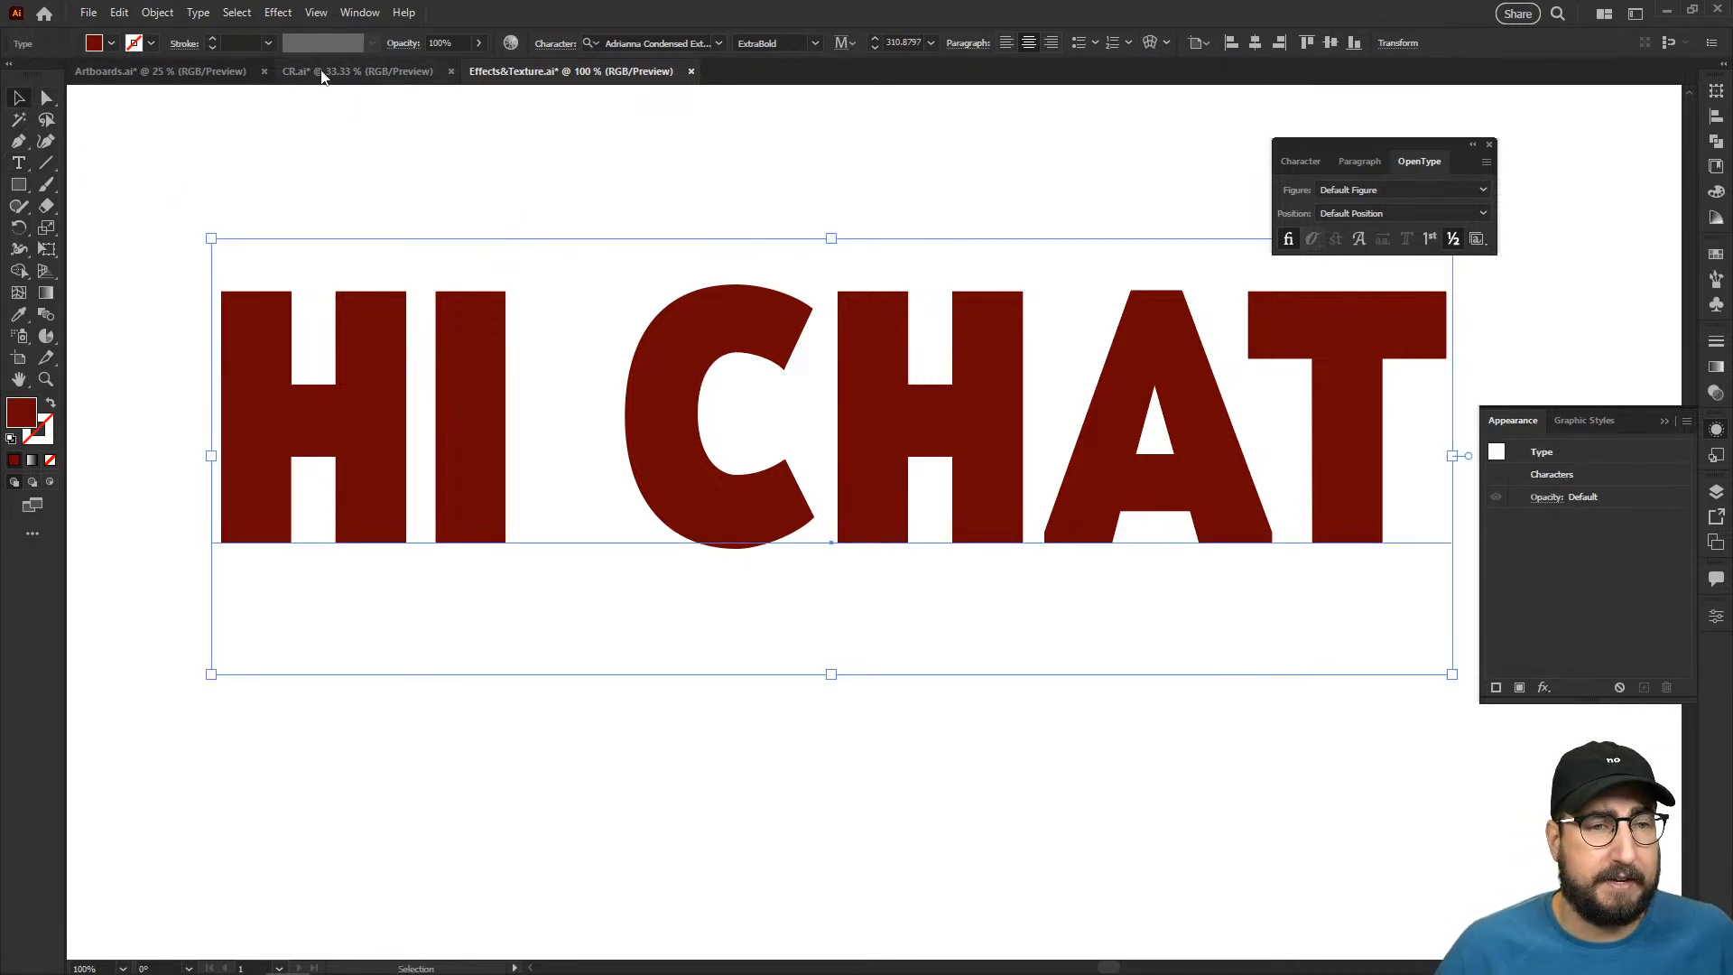
- Apply a Gaussian Blur effect with a 20-pixel radius to the "HI CHAT" text
{"action": "left_click", "coordinate": [285, 15]}
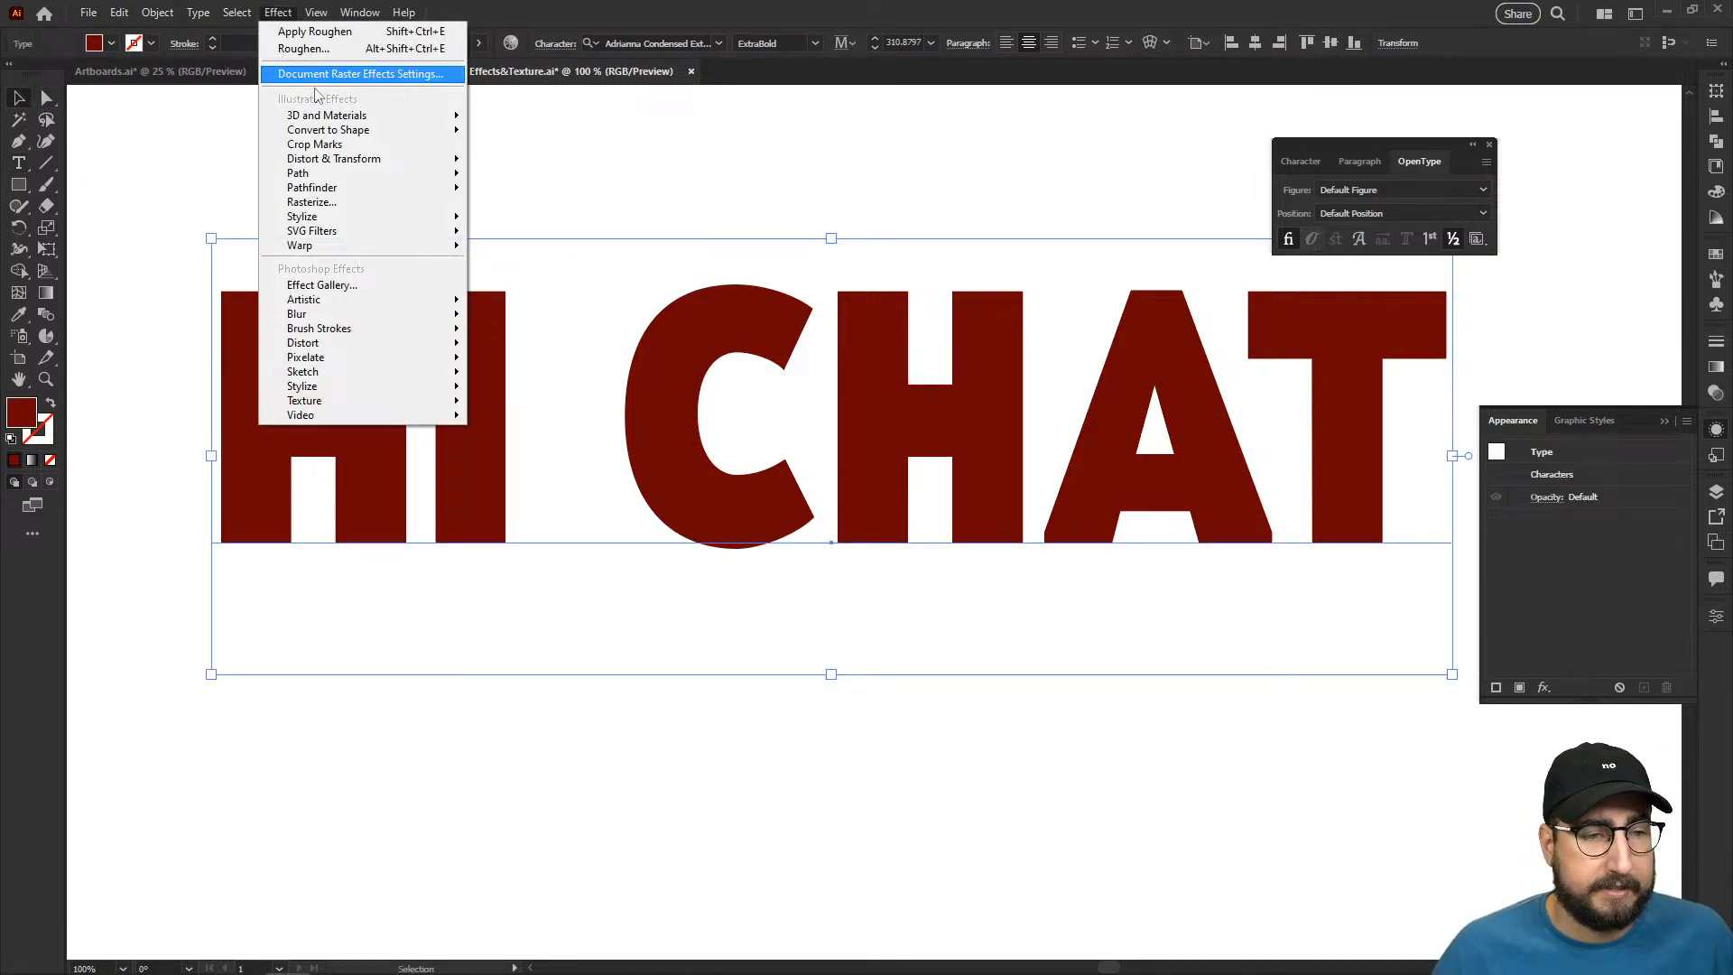
{"action": "mouse_move", "coordinate": [369, 316]}
{"action": "left_click", "coordinate": [493, 317]}
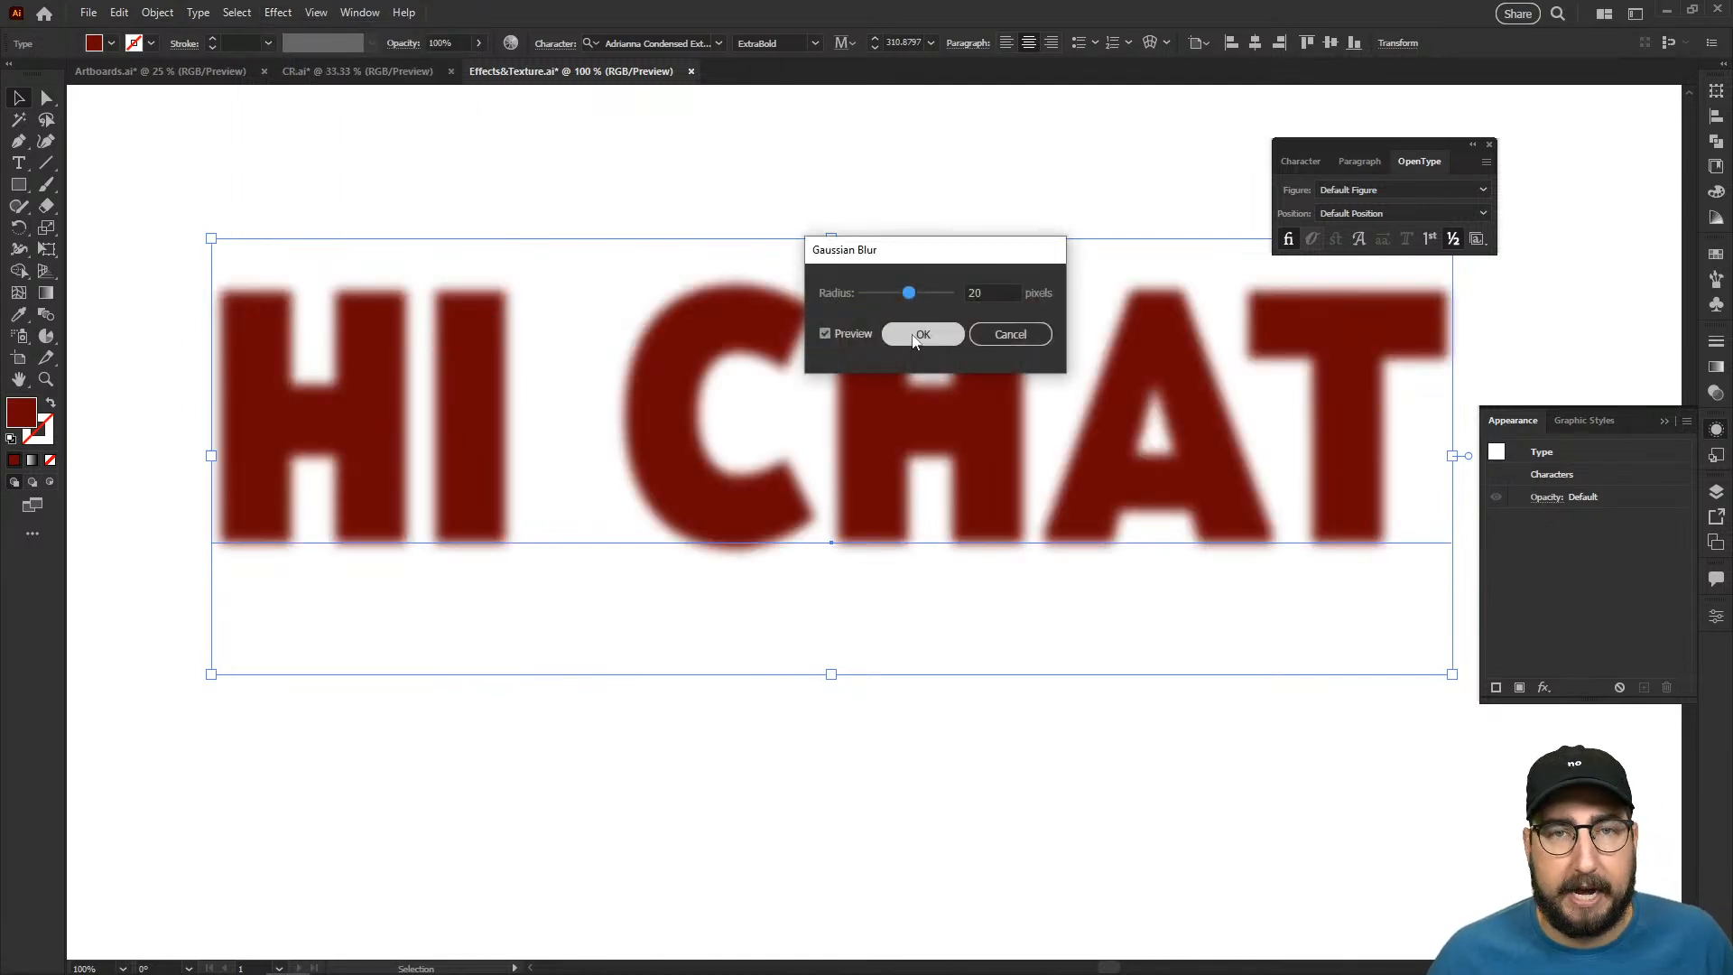
{"action": "left_click", "coordinate": [917, 335]}
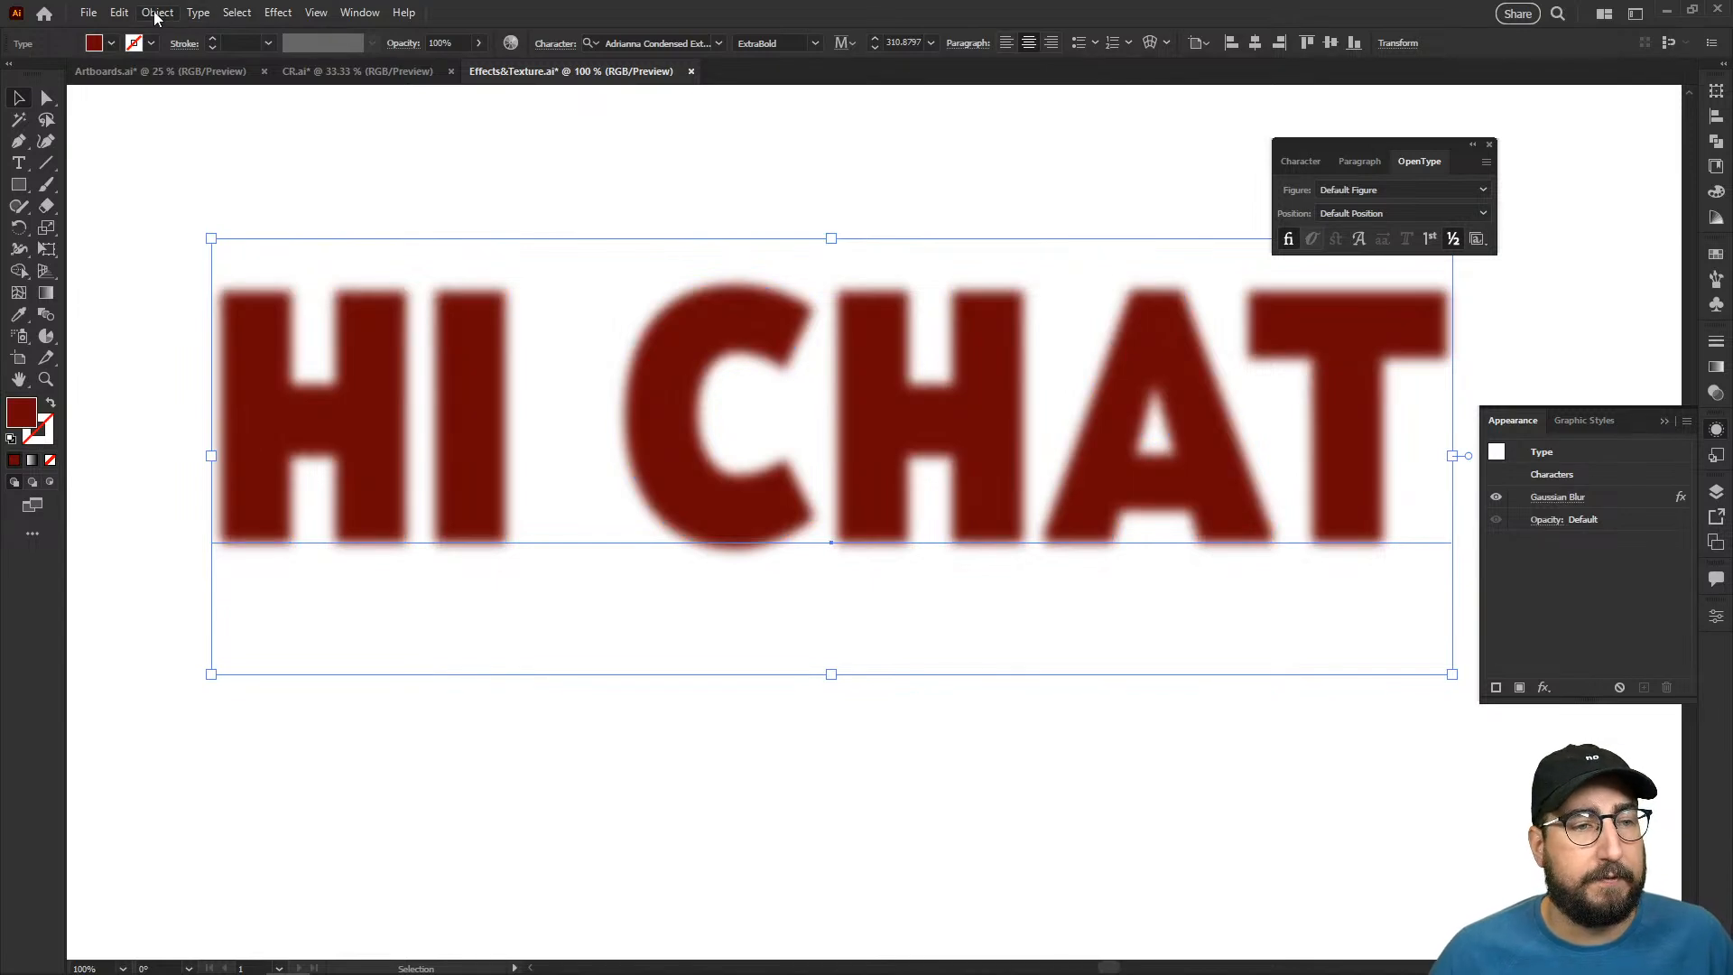
- Rasterize the blurred text as RGB at 300 ppi on a white background and image-trace it with a black-and-white preset
{"action": "left_click", "coordinate": [157, 13]}
{"action": "left_click", "coordinate": [193, 303]}
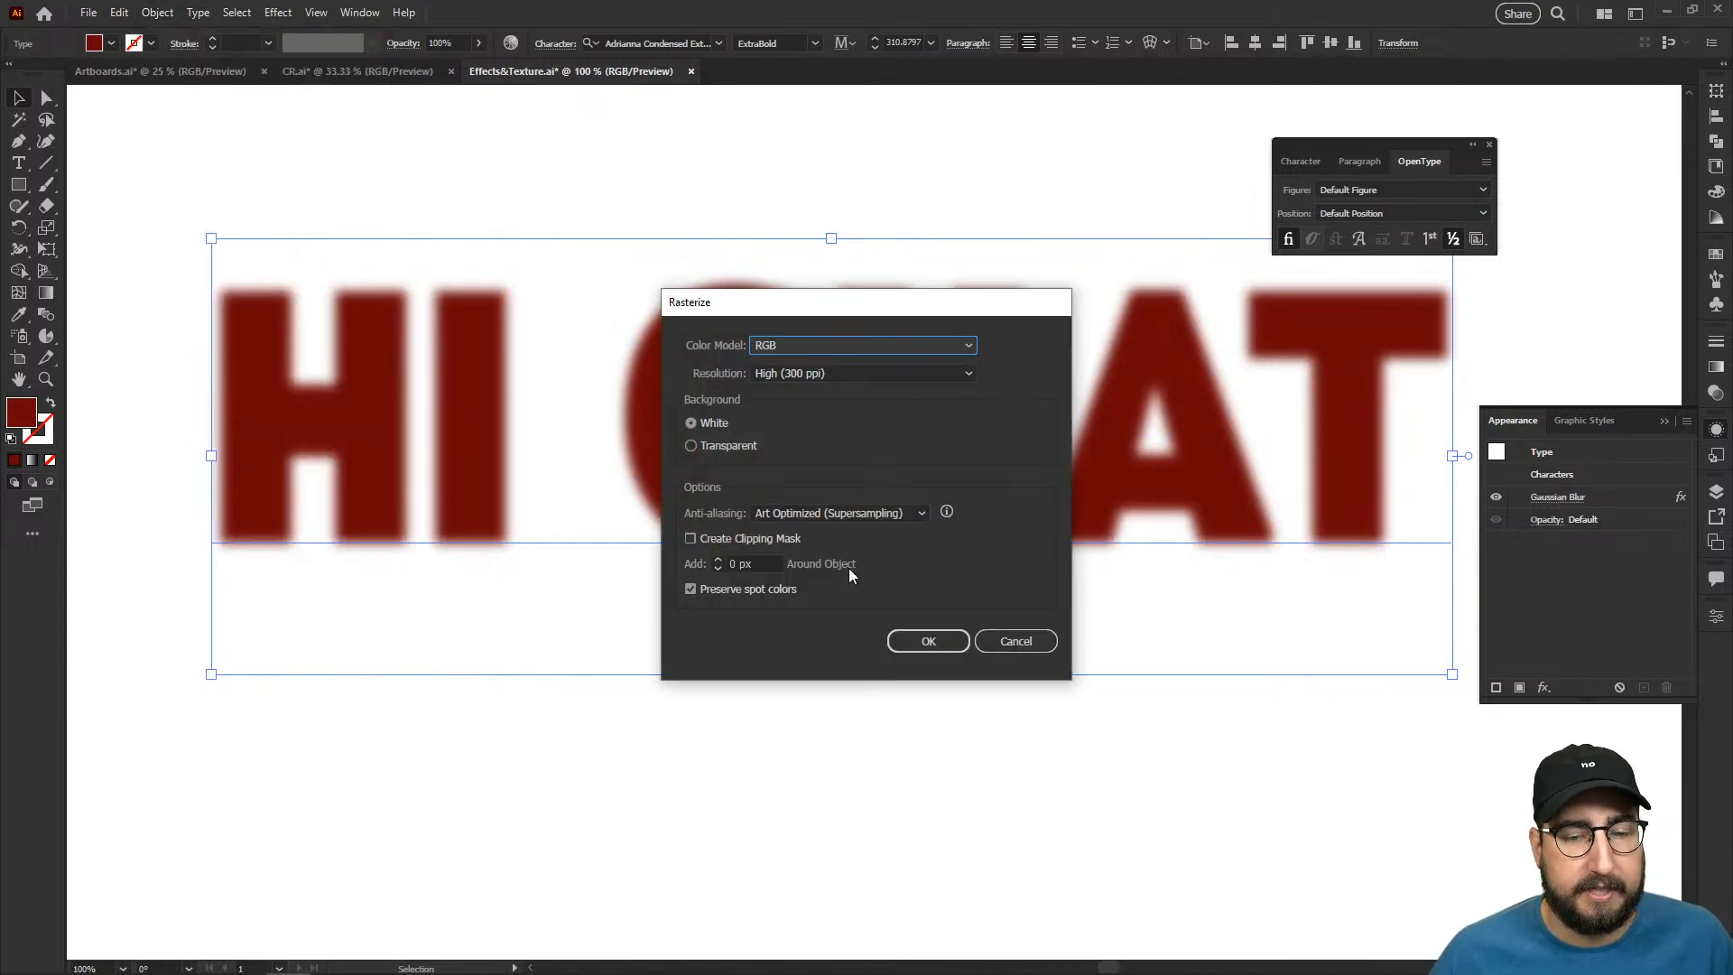
{"action": "left_click", "coordinate": [928, 640]}
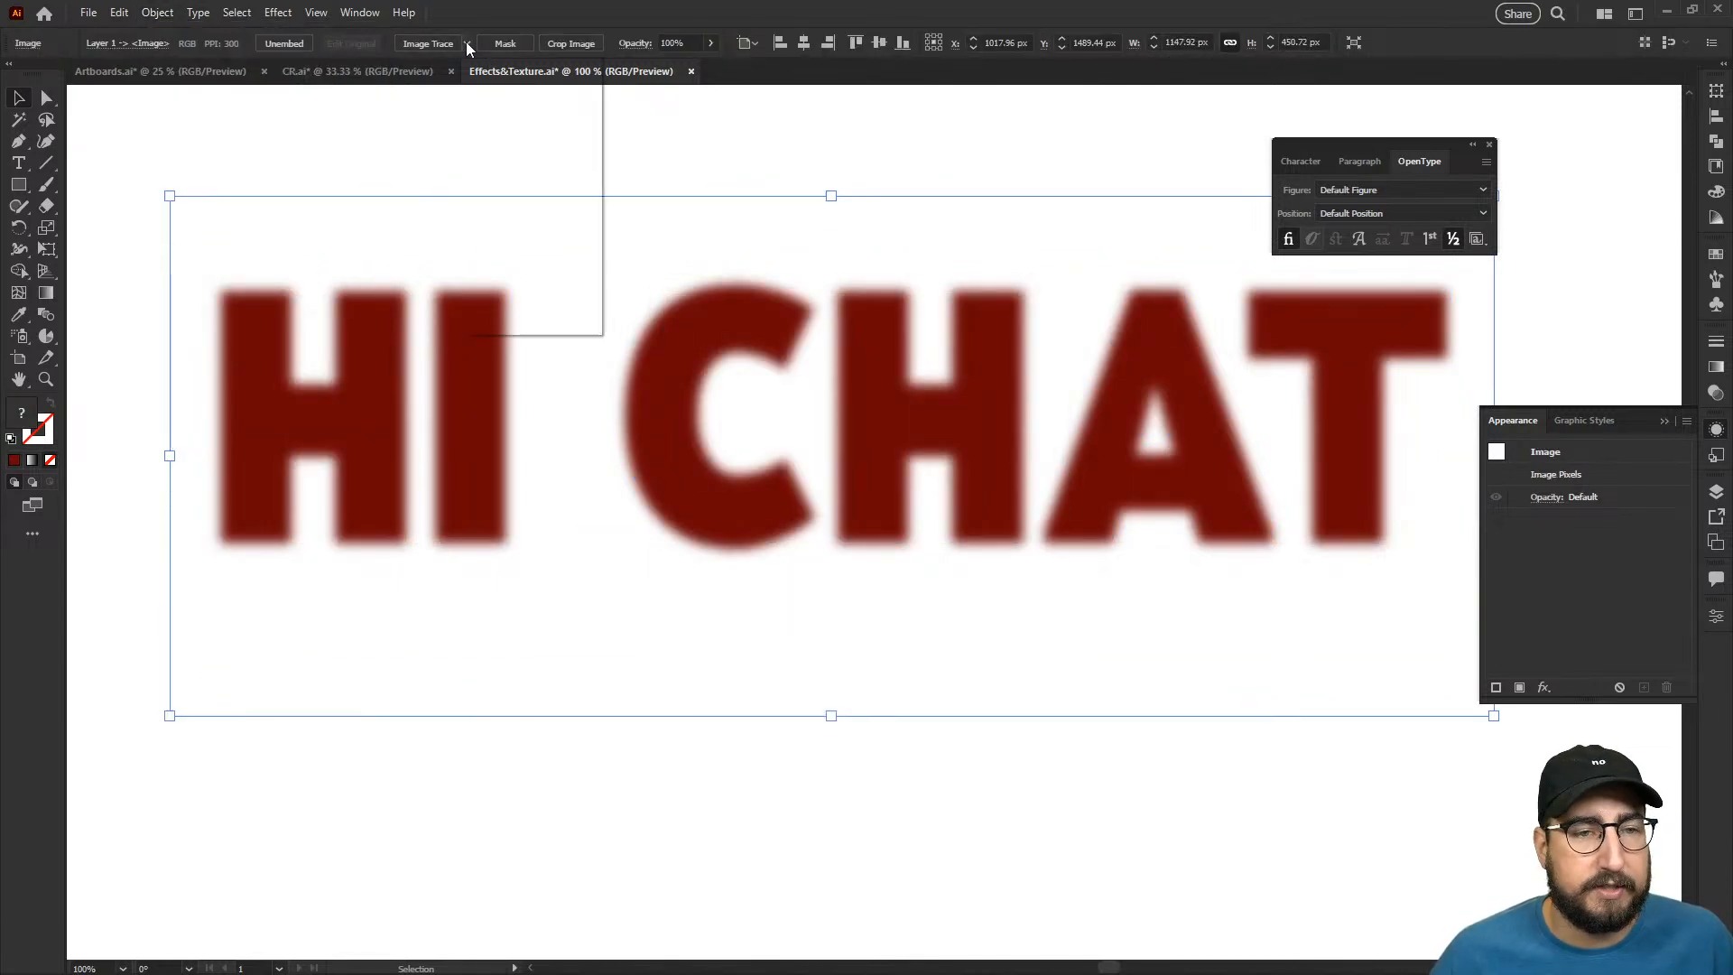
{"action": "left_click", "coordinate": [466, 42]}
{"action": "left_click", "coordinate": [524, 226]}
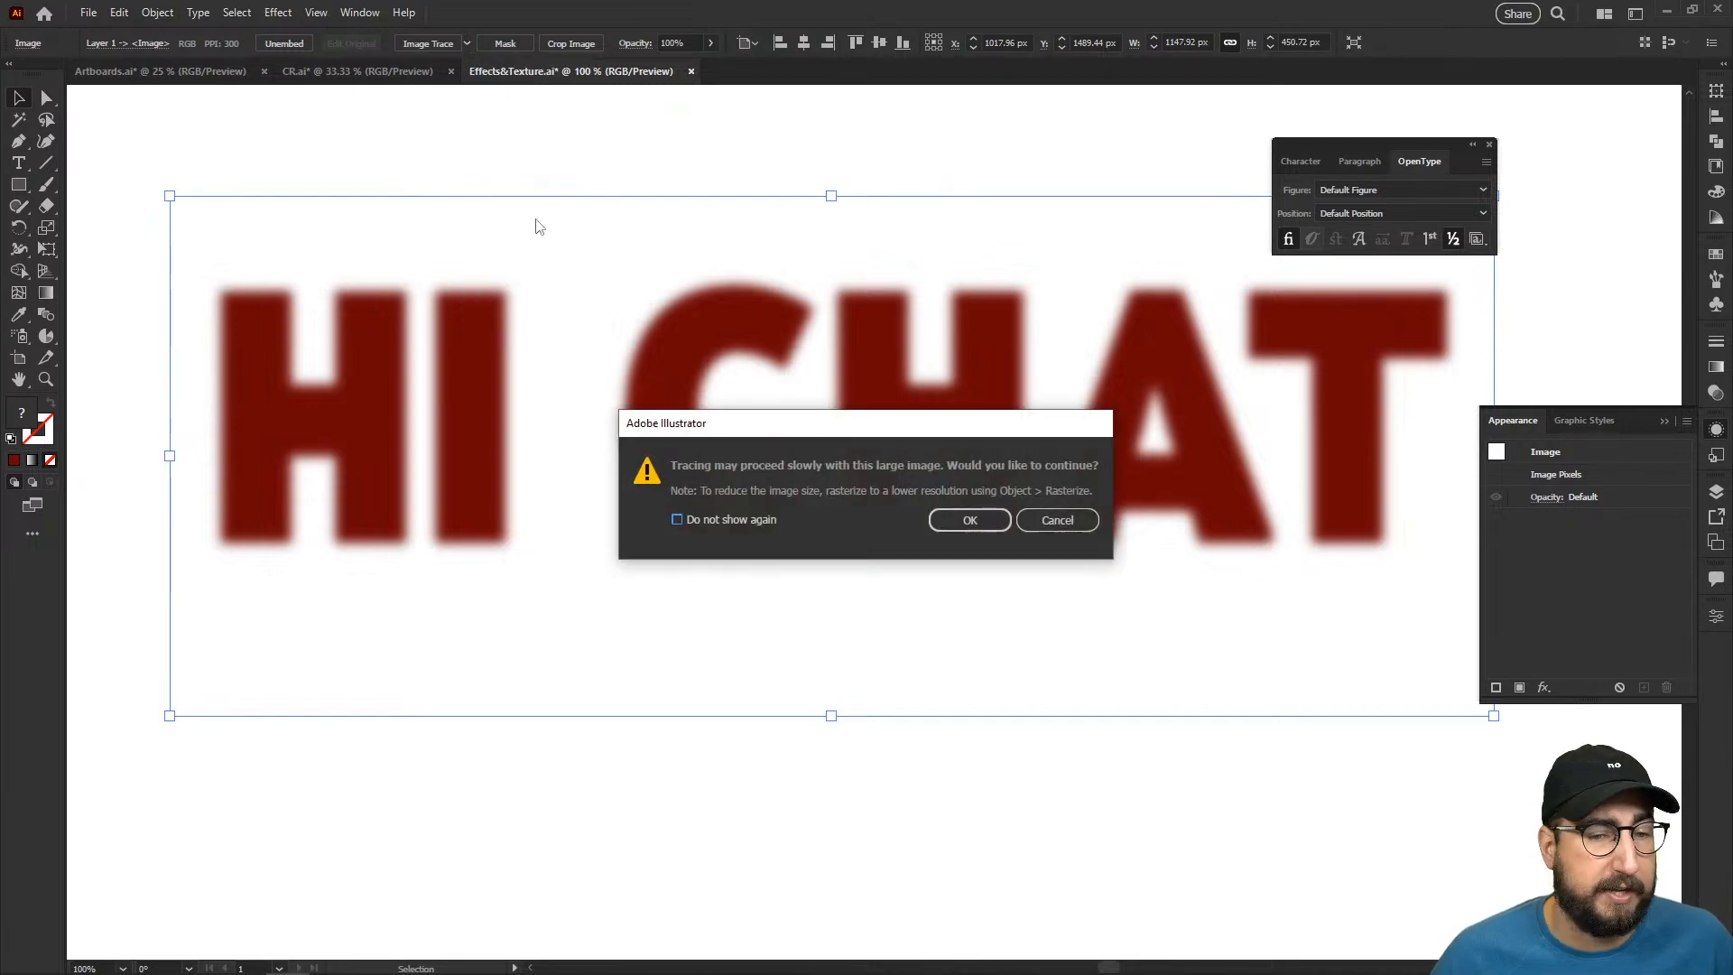
{"action": "left_click", "coordinate": [991, 518]}
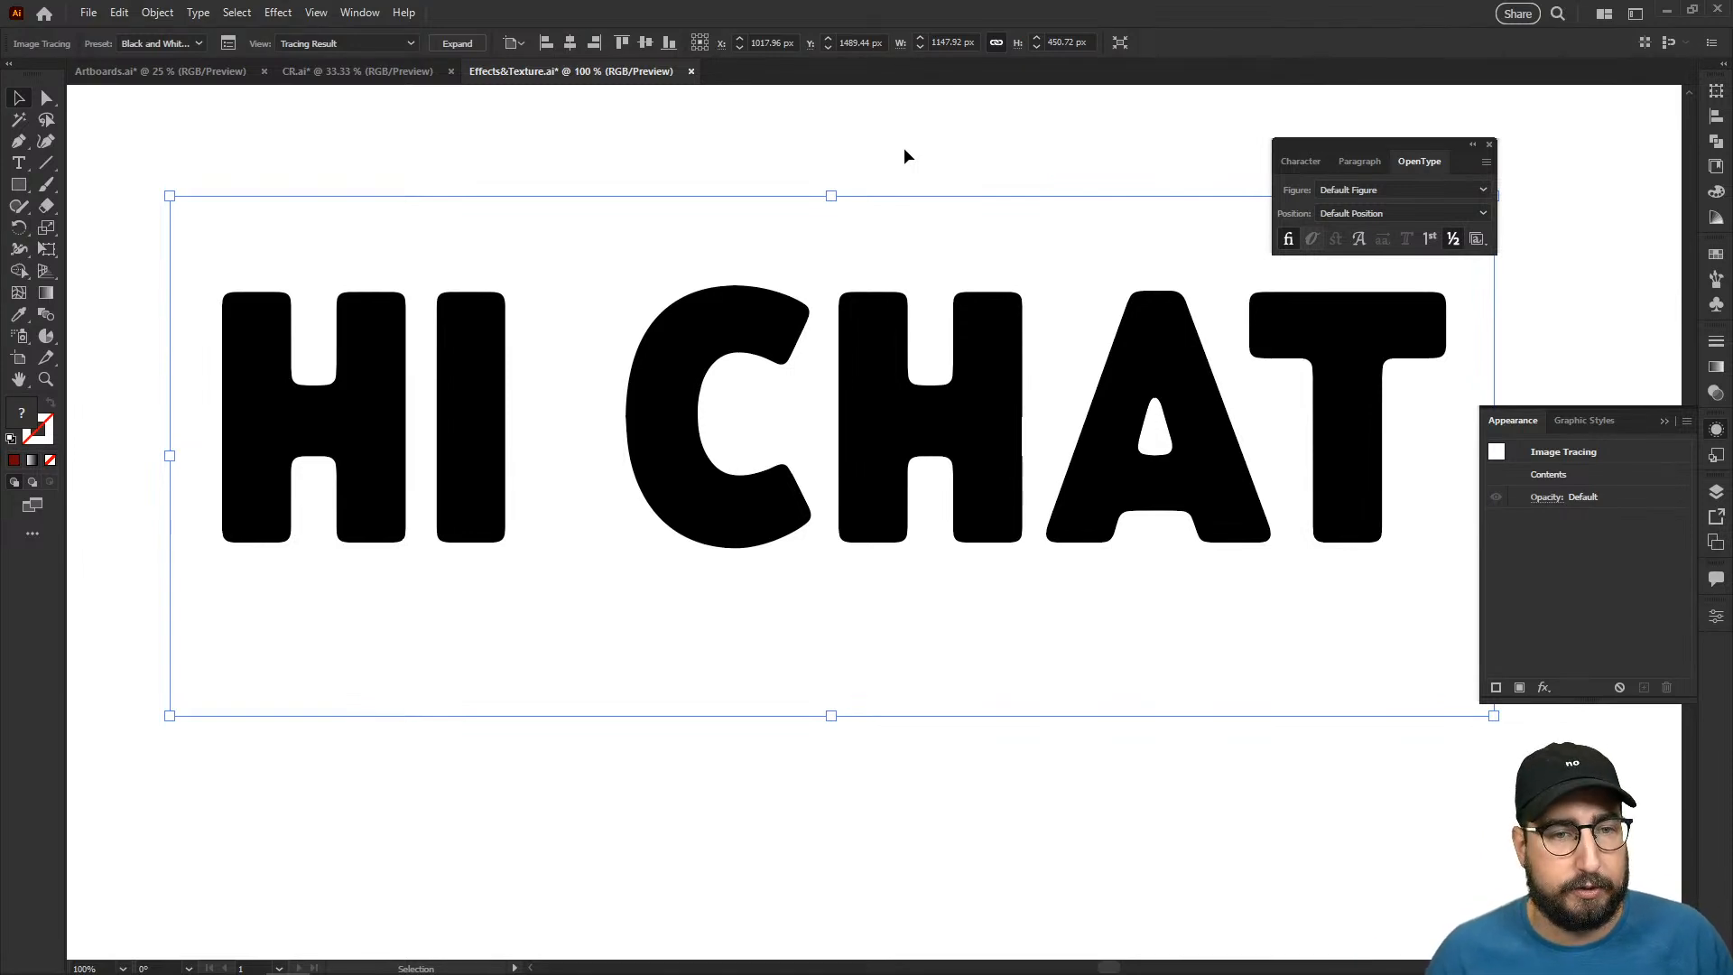
- Undo the image trace, the rasterizing and the Gaussian Blur, and reselect the "HI CHAT" text
{"action": "key", "text": "ctrl+z"}
{"action": "key", "text": "ctrl+z"}
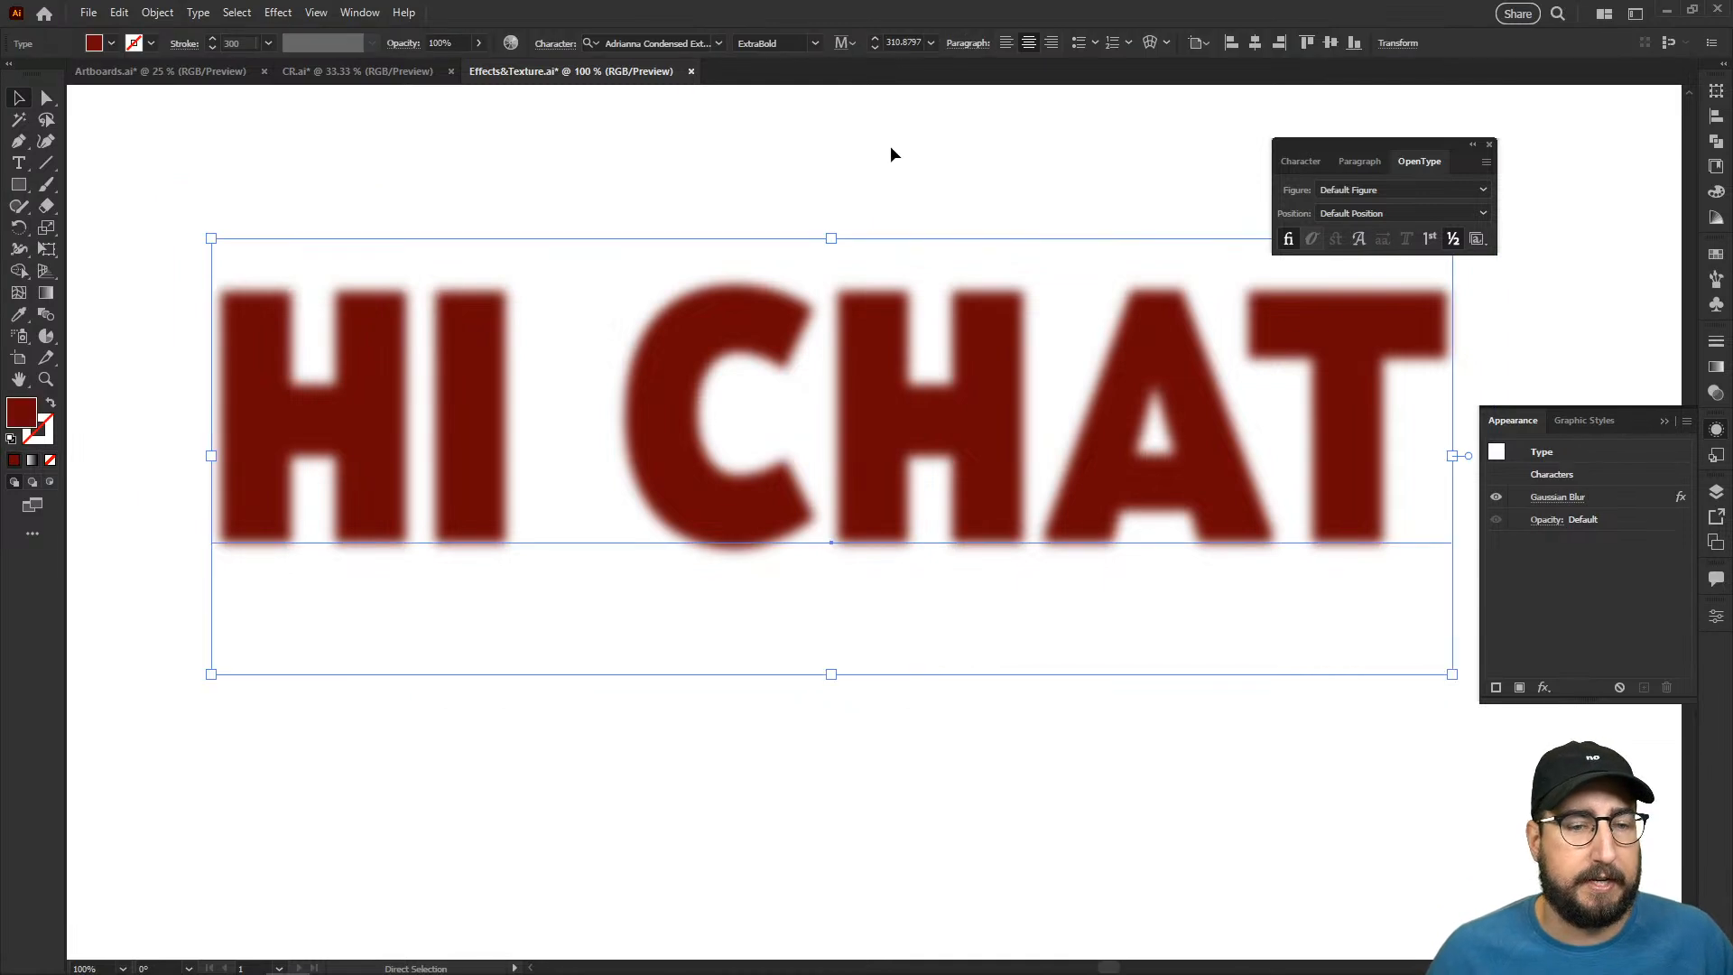
{"action": "key", "text": "ctrl+z"}
{"action": "left_click", "coordinate": [773, 162]}
{"action": "left_click", "coordinate": [731, 342]}
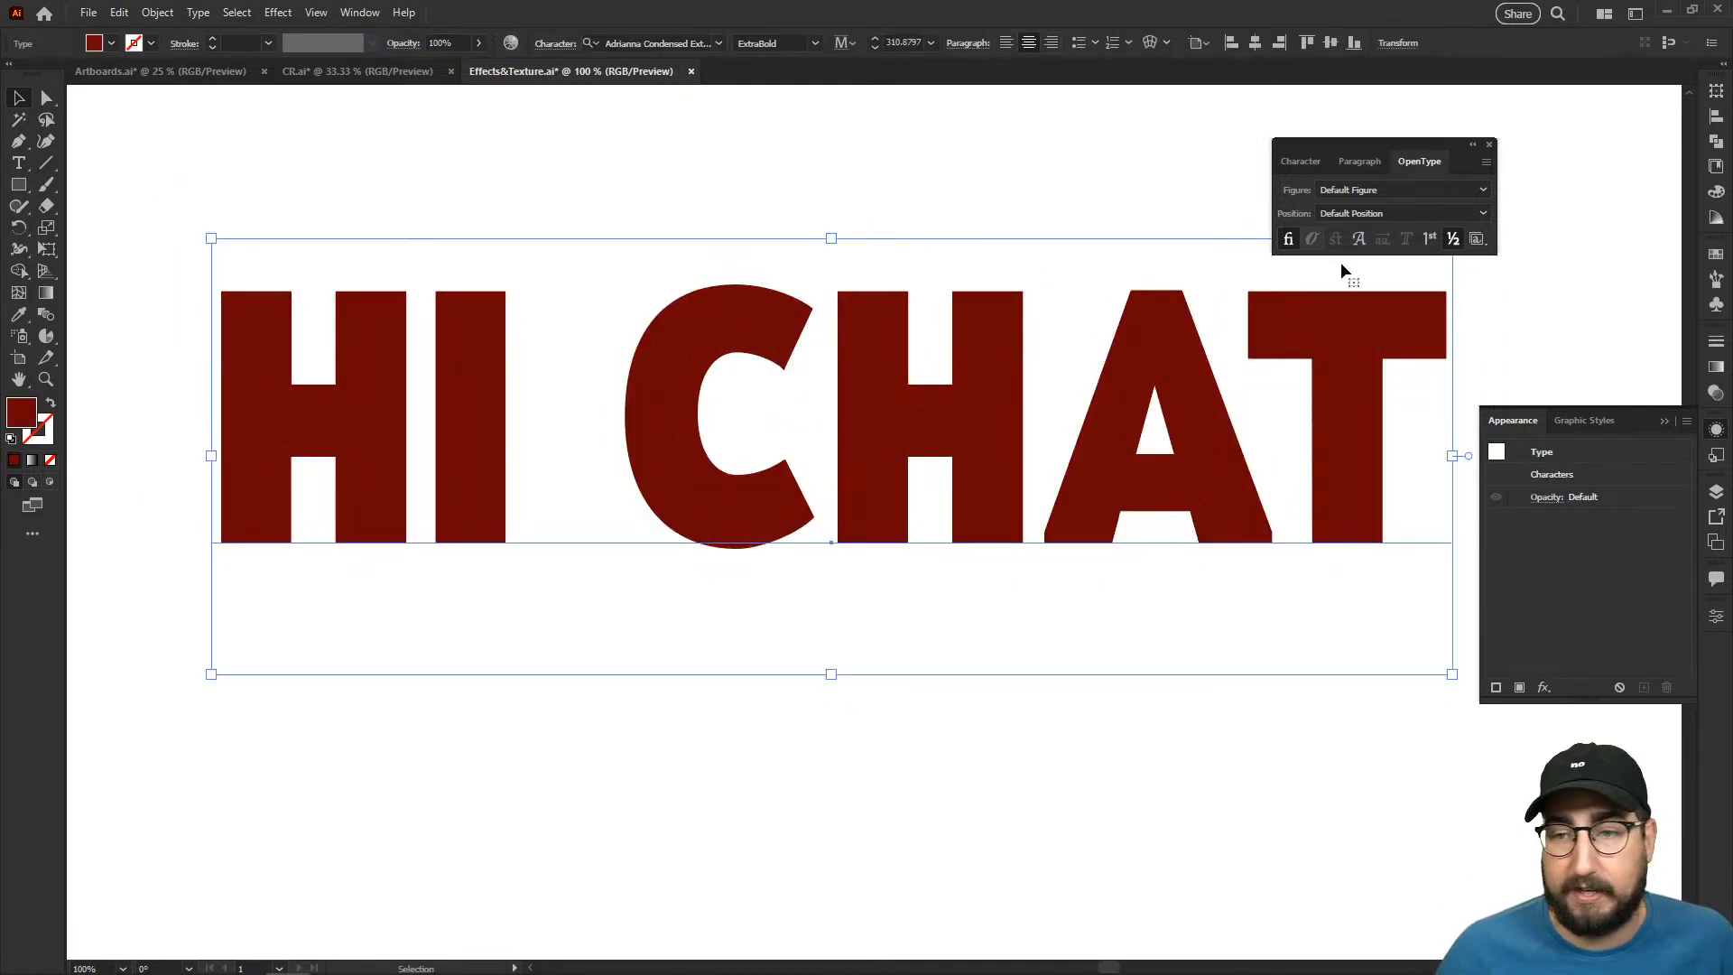
- Add a Color Halftone effect with a maximum radius of 8 pixels to the "HI CHAT" text
{"action": "left_click_drag", "start_coordinate": [1632, 420], "coordinate": [426, 127]}
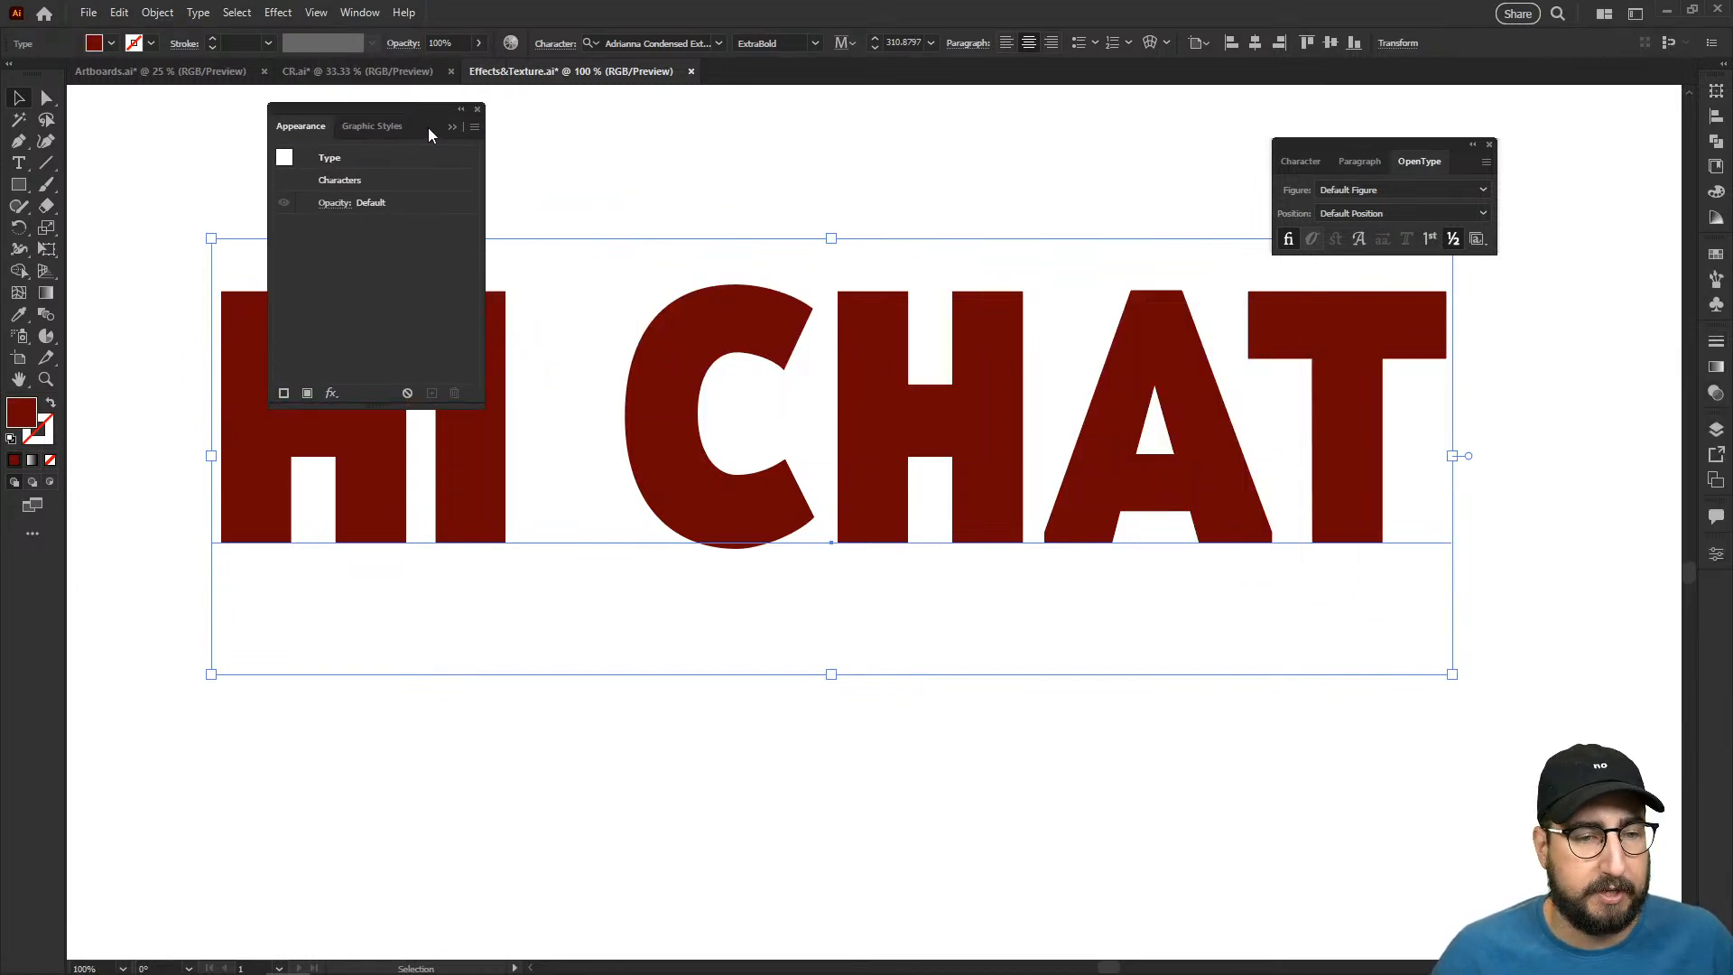
{"action": "left_click", "coordinate": [332, 393]}
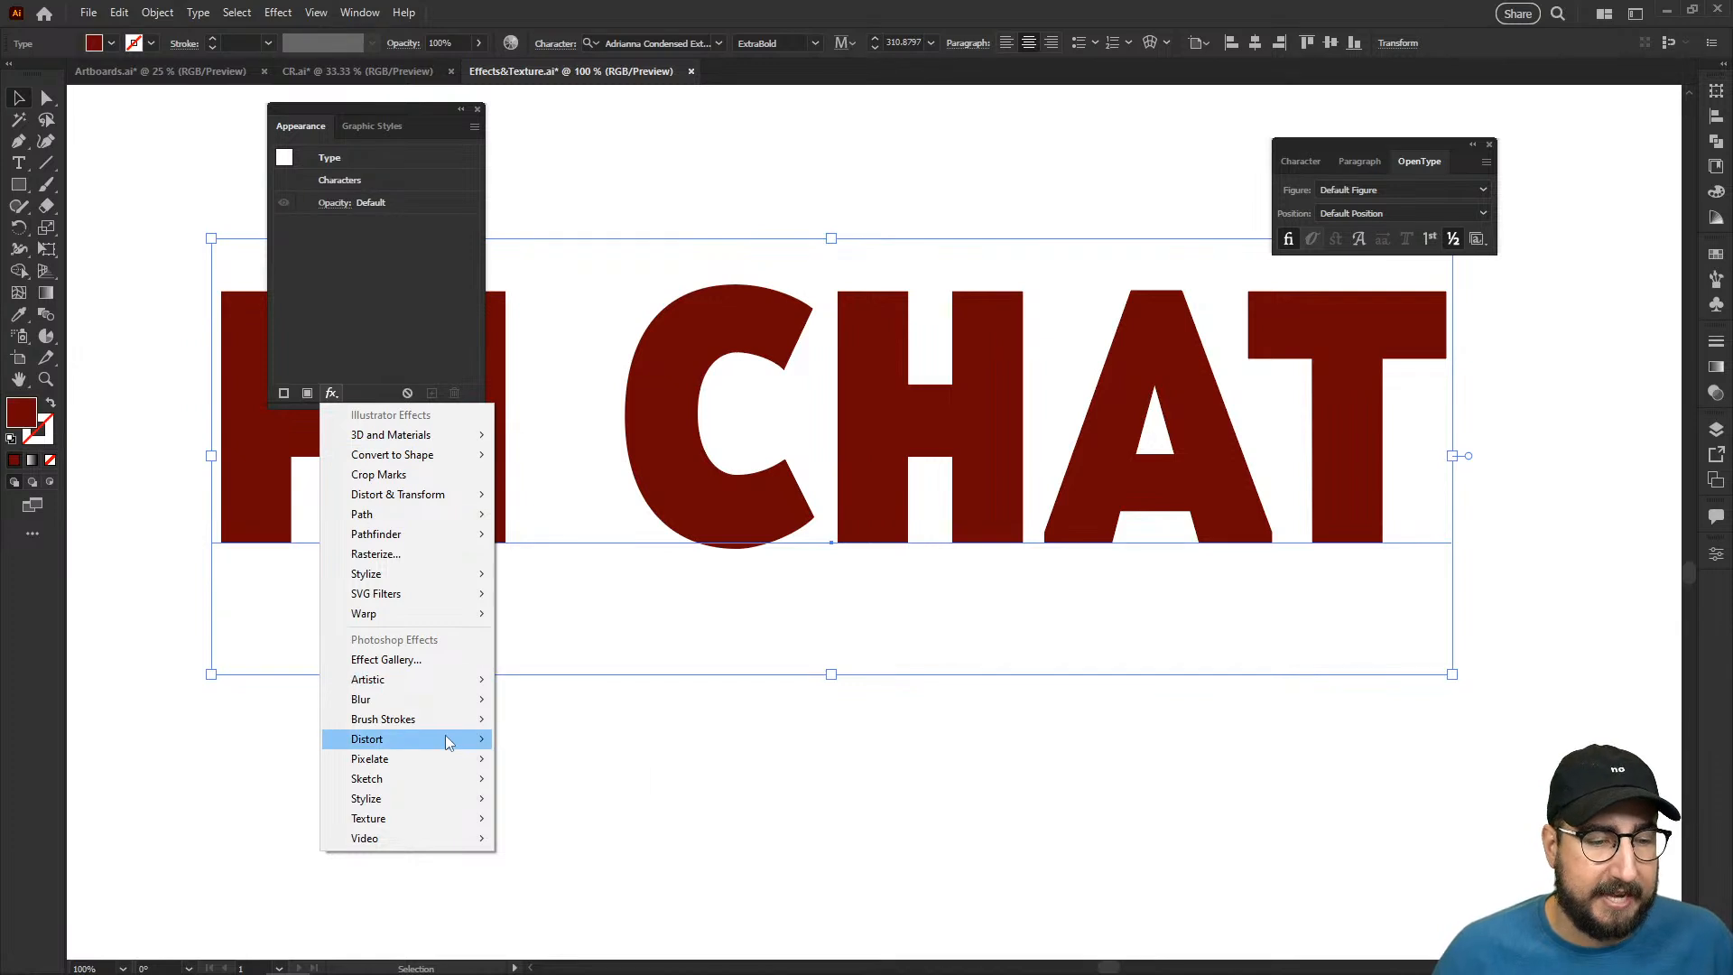
{"action": "mouse_move", "coordinate": [440, 760]}
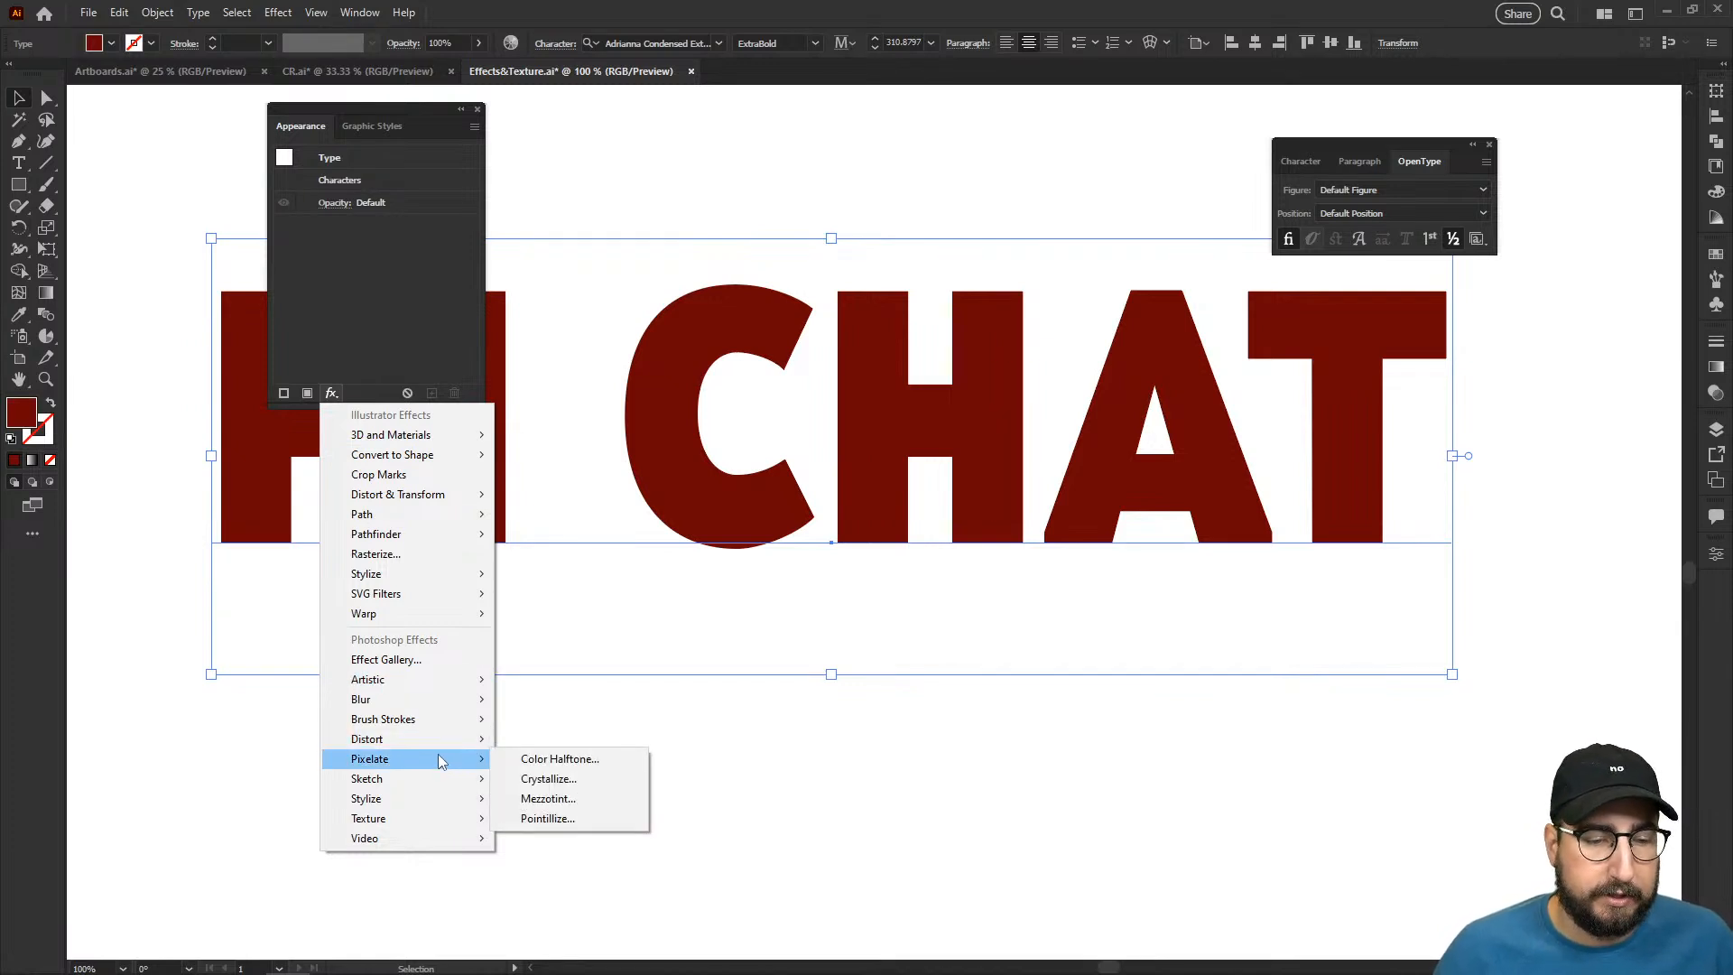
{"action": "left_click", "coordinate": [557, 760]}
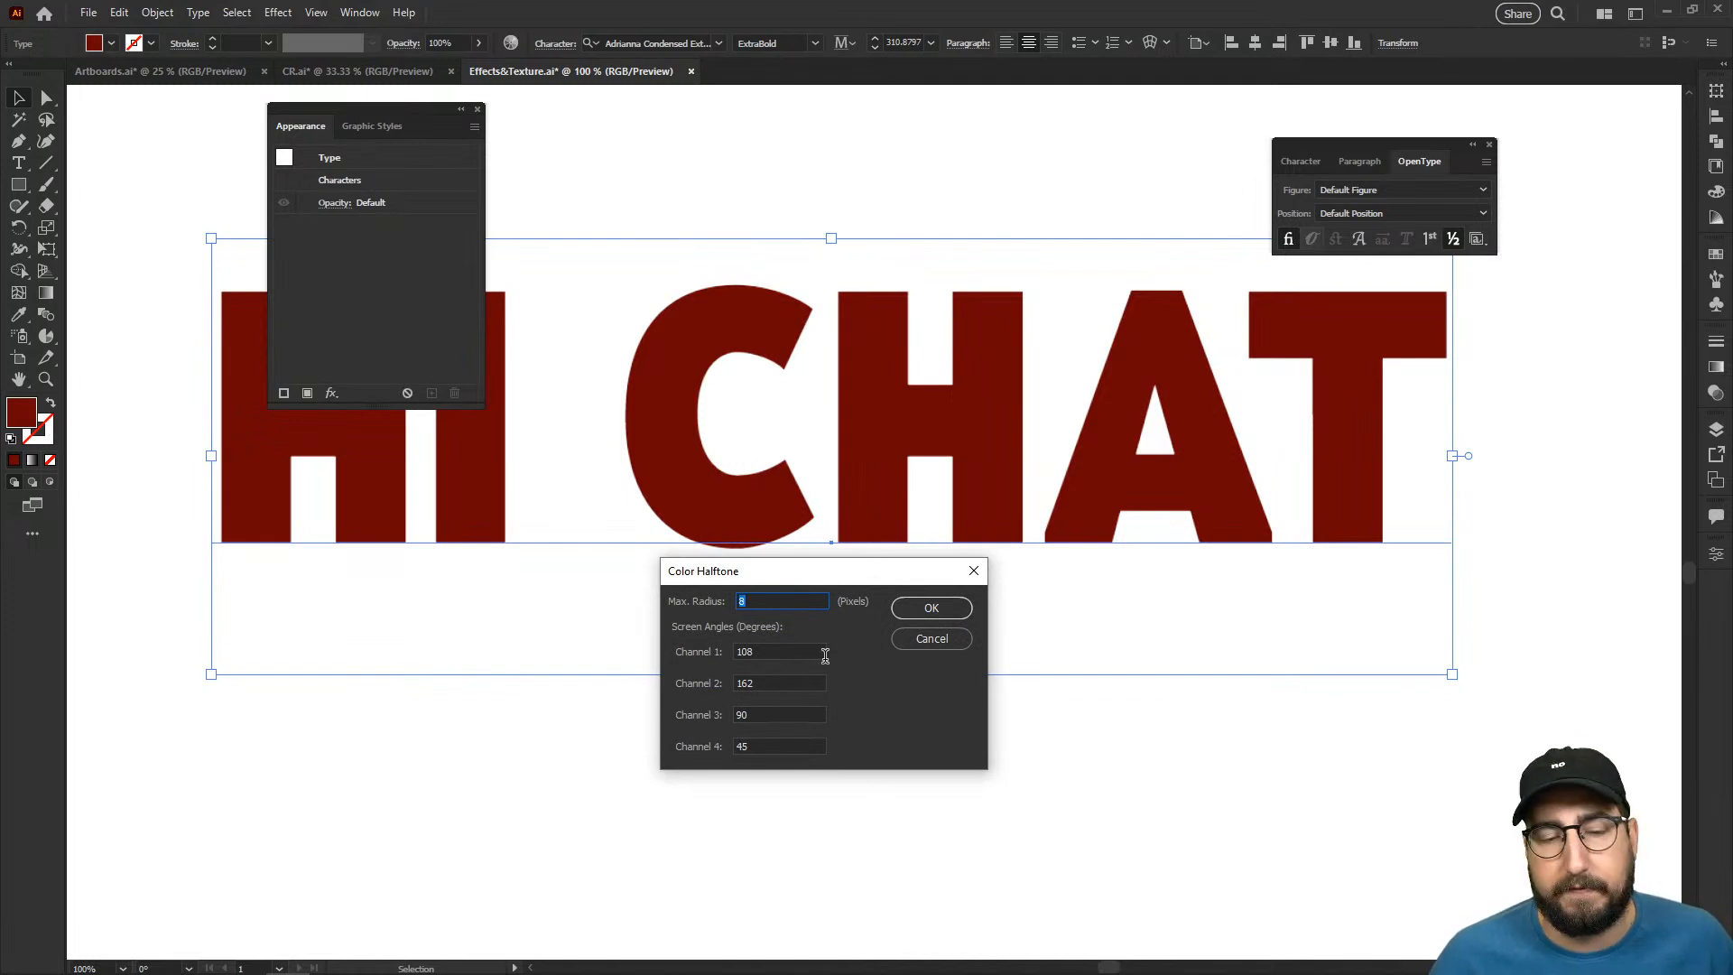
{"action": "left_click", "coordinate": [908, 613]}
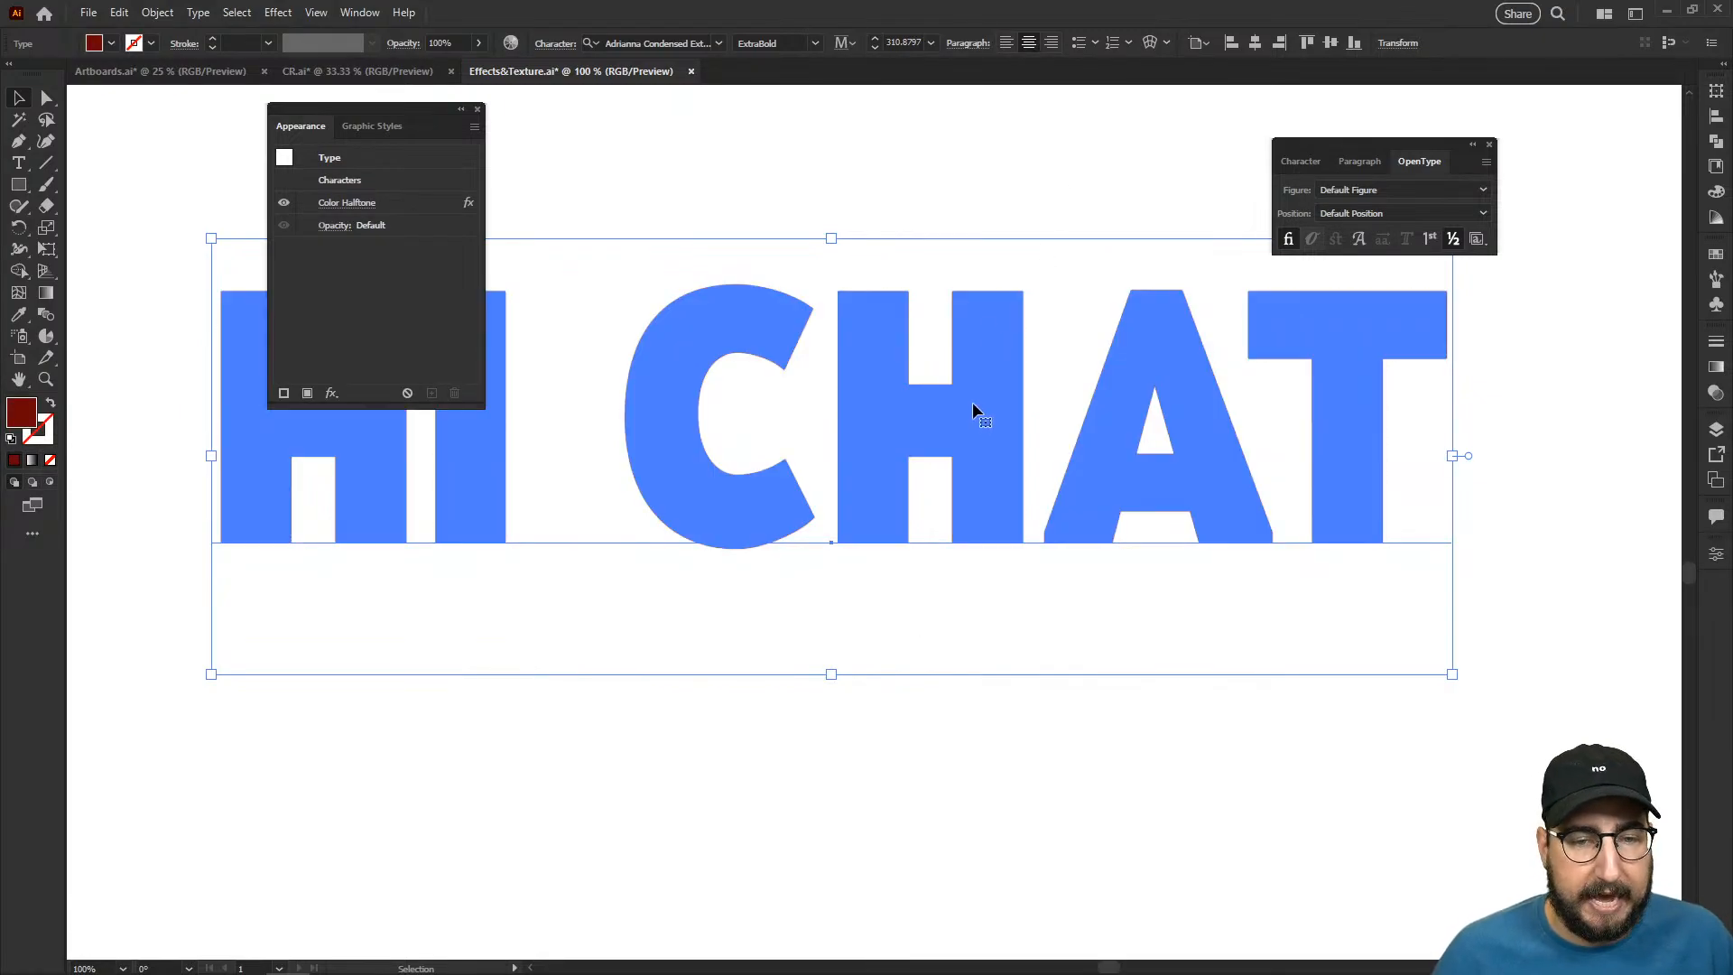
- Edit the text's Color Halftone effect to use a larger maximum radius for bigger dots
{"action": "key", "text": "z"}
{"action": "left_click", "coordinate": [988, 428]}
{"action": "left_click", "coordinate": [886, 537]}
{"action": "left_click", "coordinate": [885, 537]}
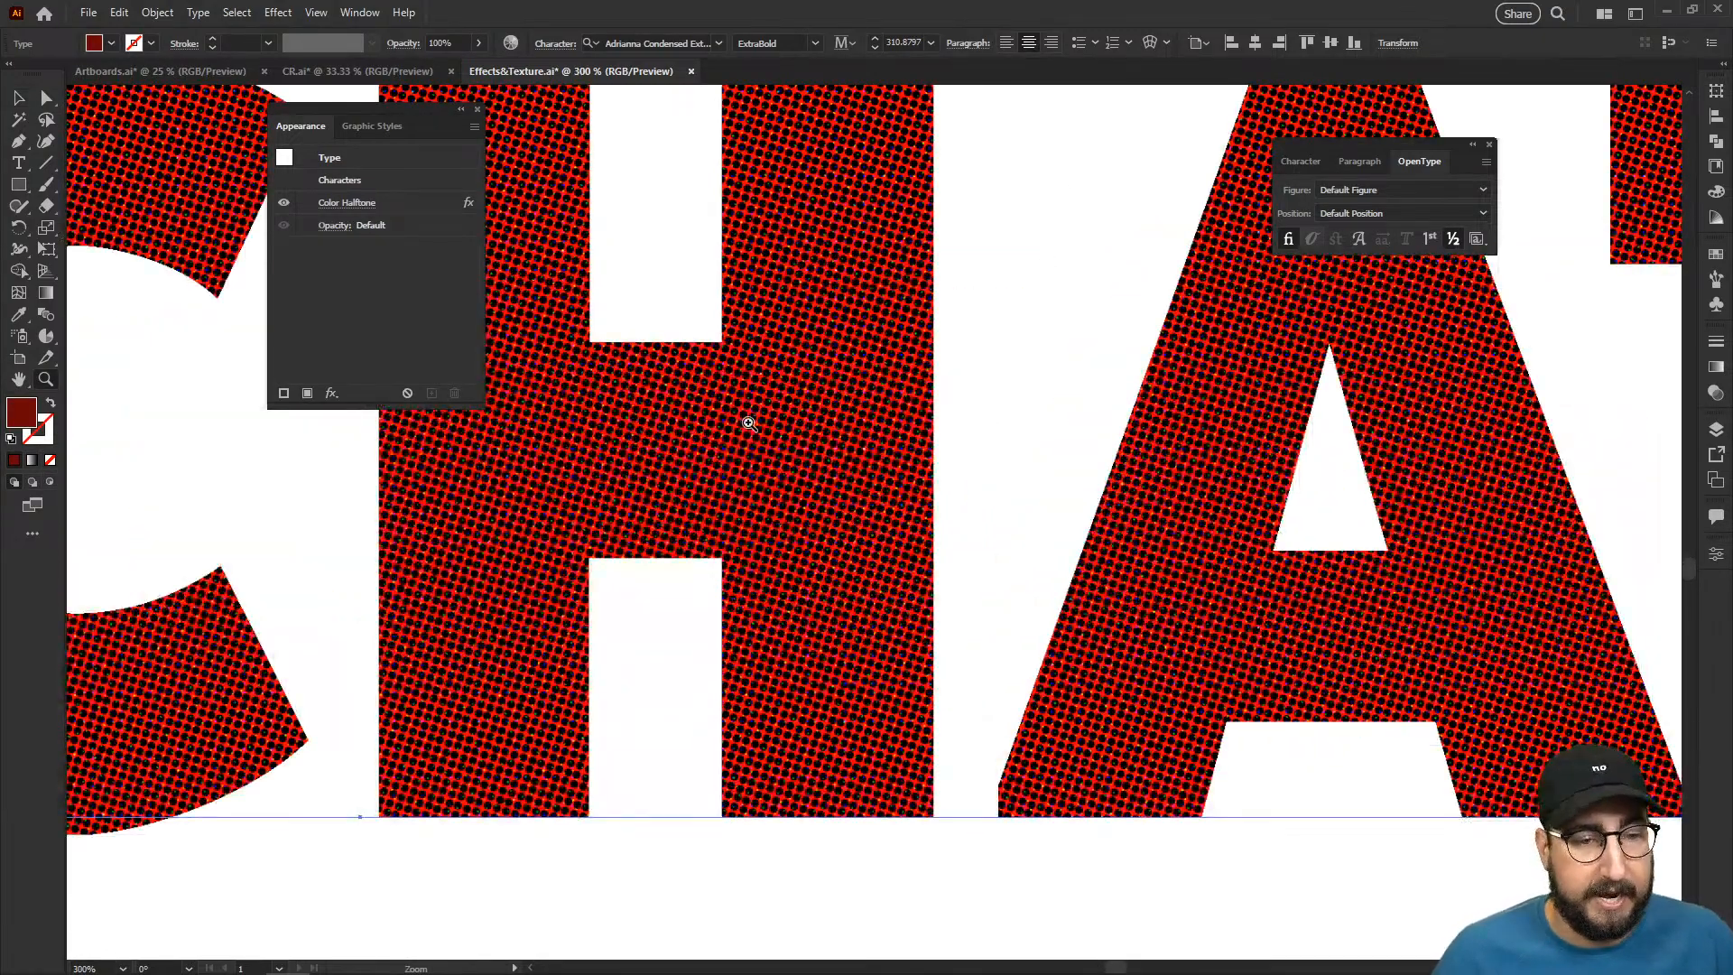
{"action": "left_click", "coordinate": [352, 204]}
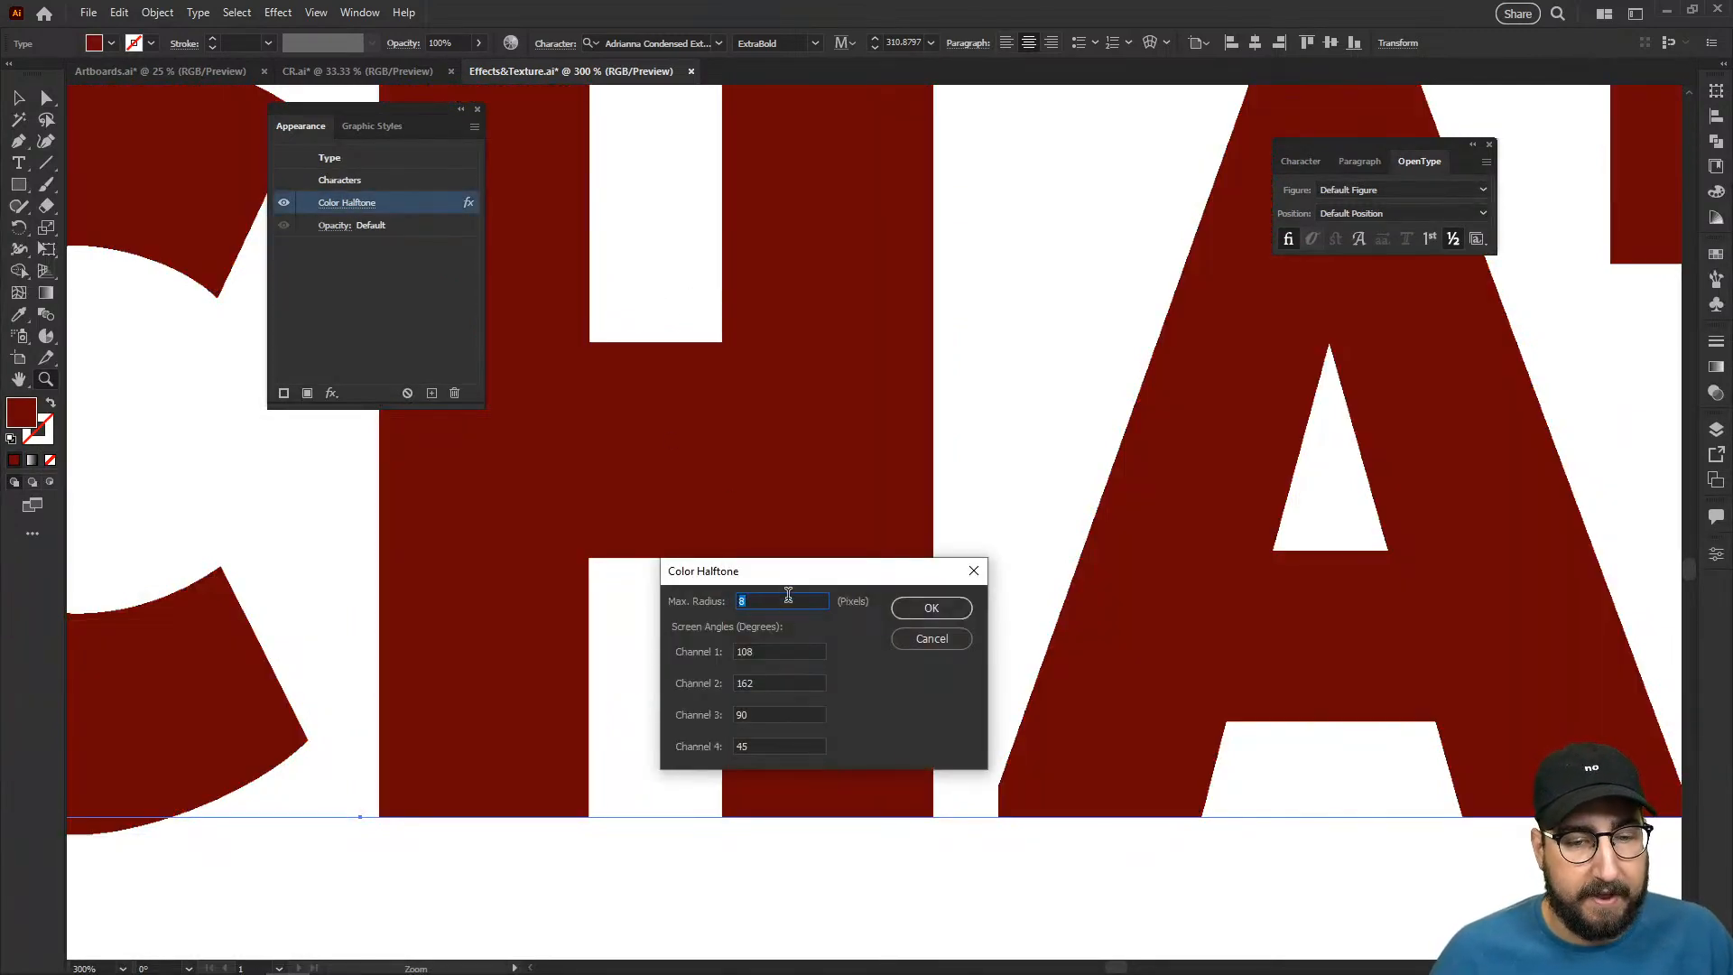
{"action": "left_click", "coordinate": [960, 607]}
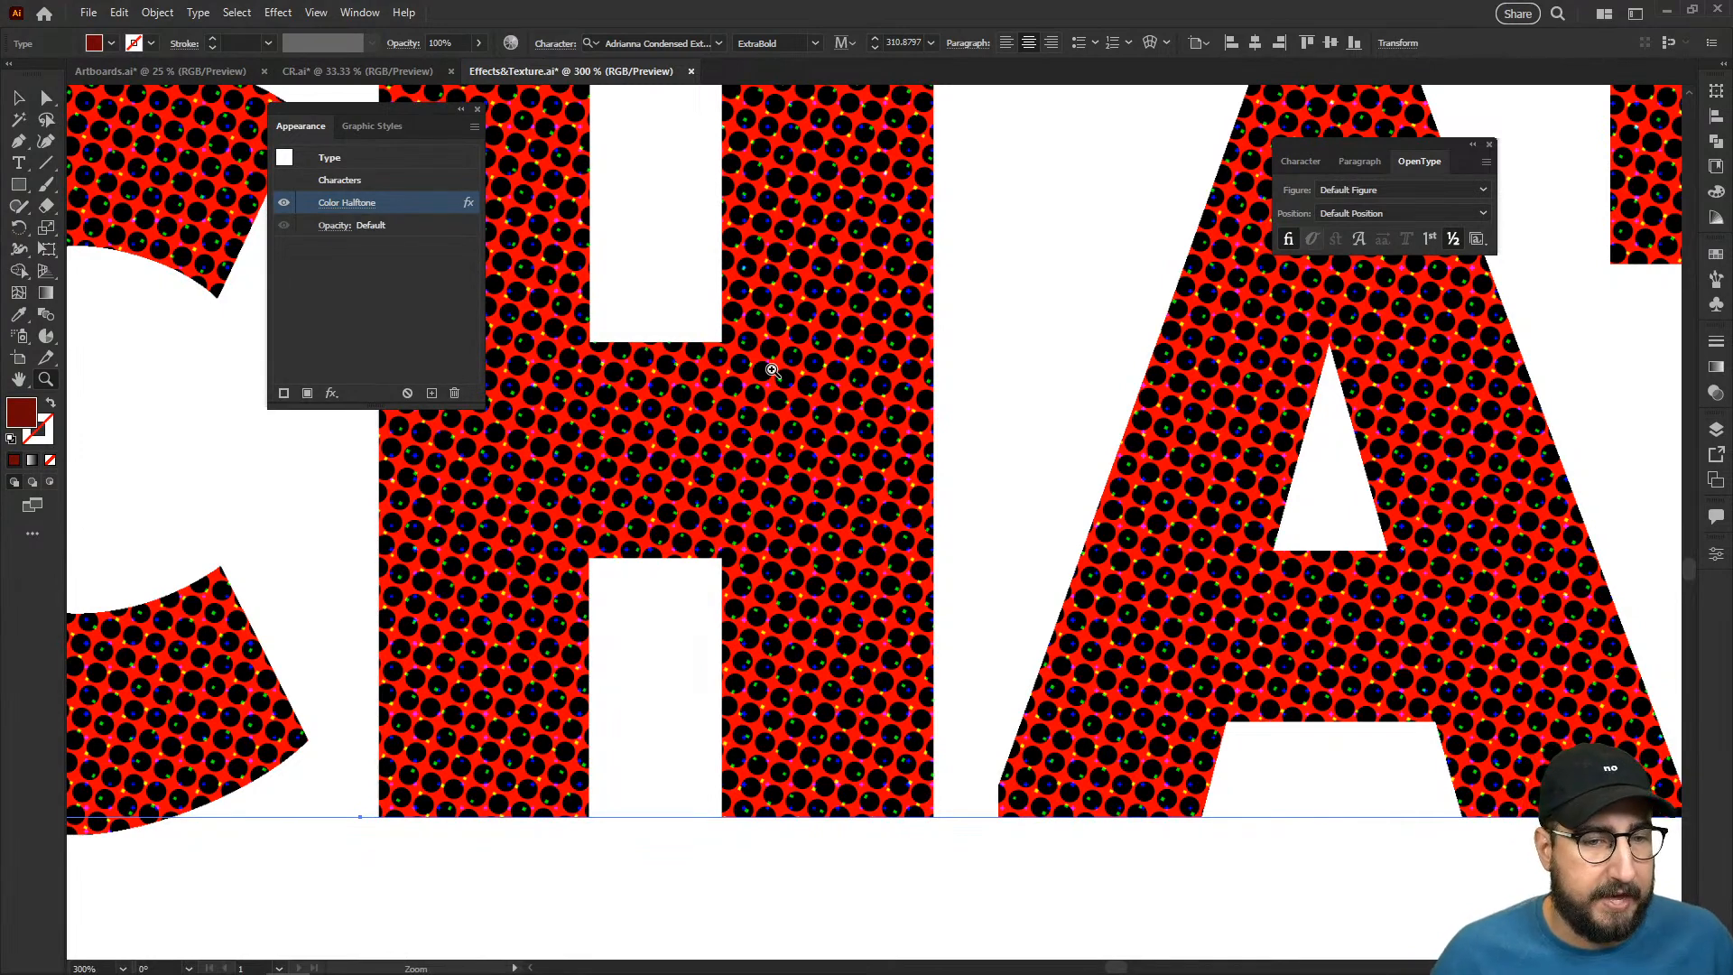
- Add a Spatter brush-stroke effect to the halftoned text with spray radius 19 and smoothness 5
{"action": "left_click", "coordinate": [331, 393]}
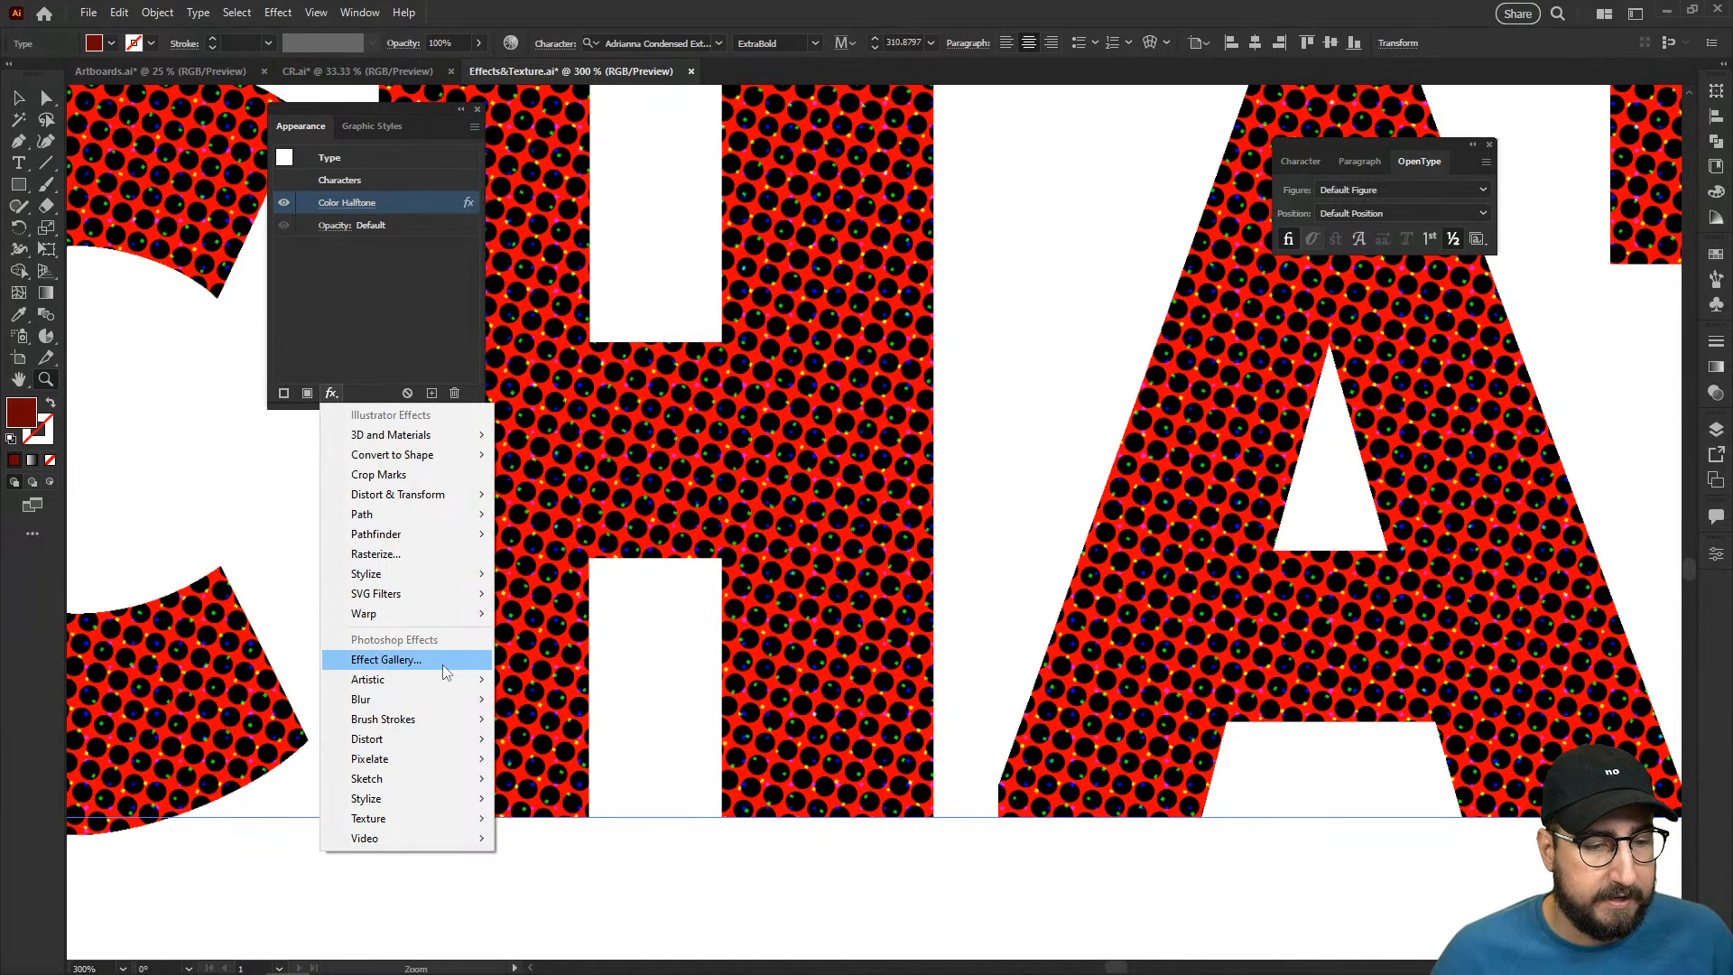
{"action": "mouse_move", "coordinate": [419, 719]}
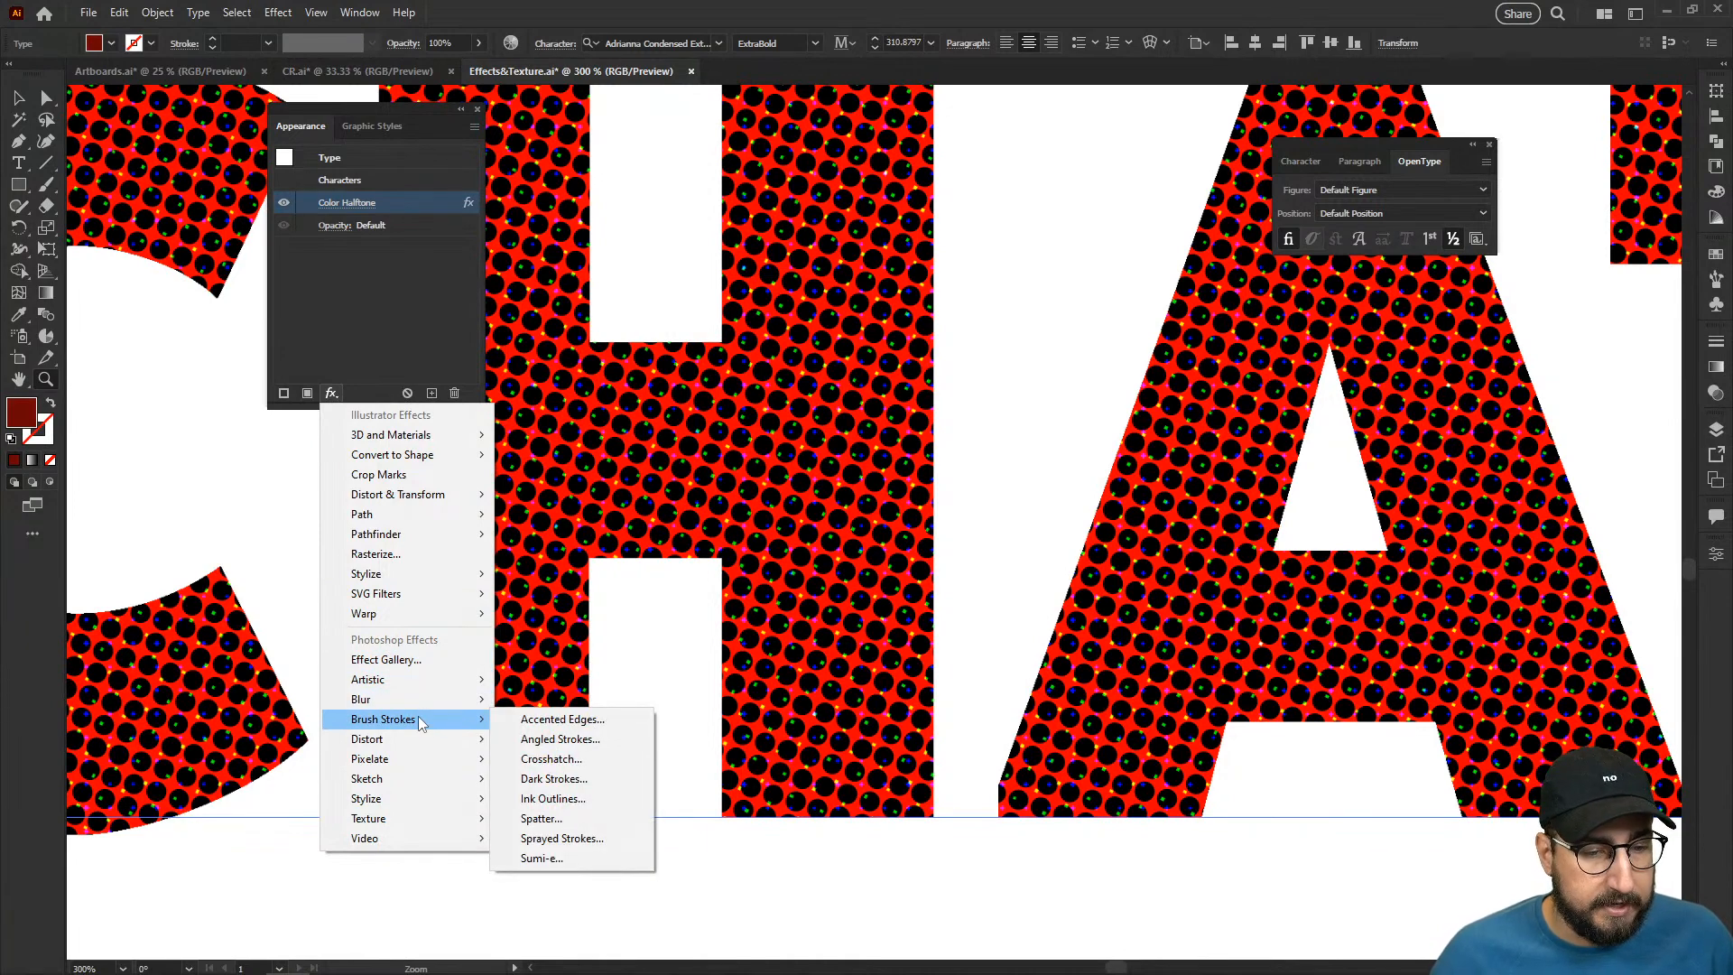
{"action": "left_click", "coordinate": [552, 759]}
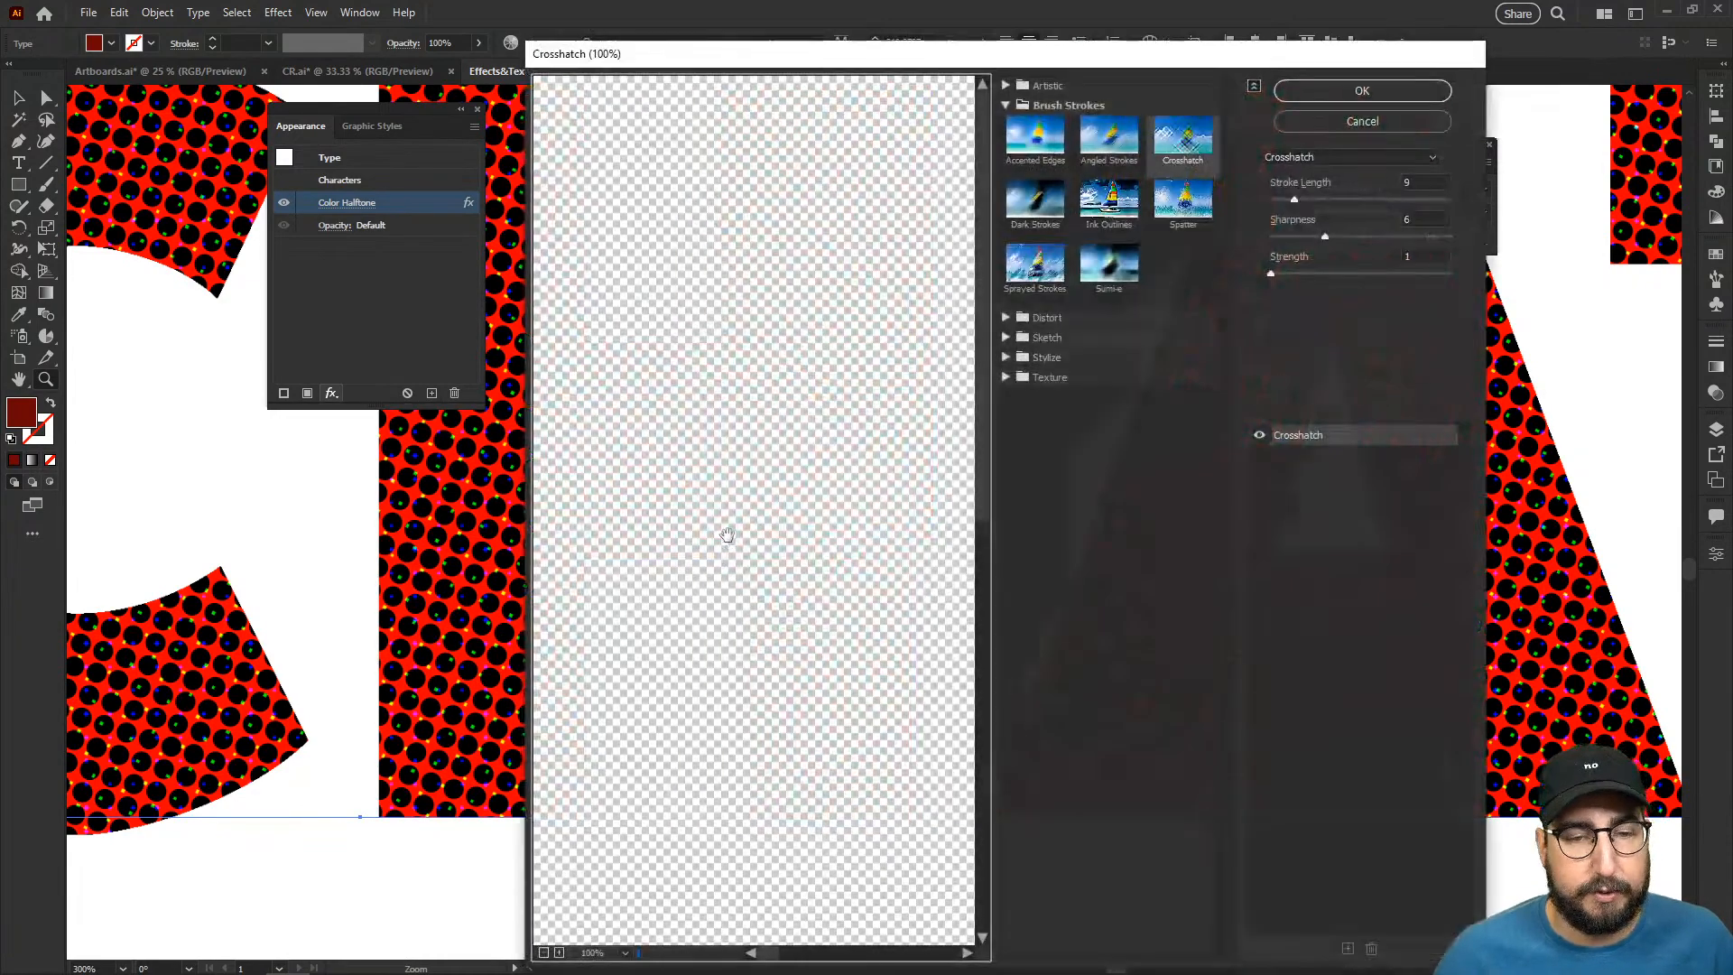
{"action": "left_click_drag", "start_coordinate": [711, 442], "coordinate": [915, 353]}
{"action": "left_click", "coordinate": [1183, 200]}
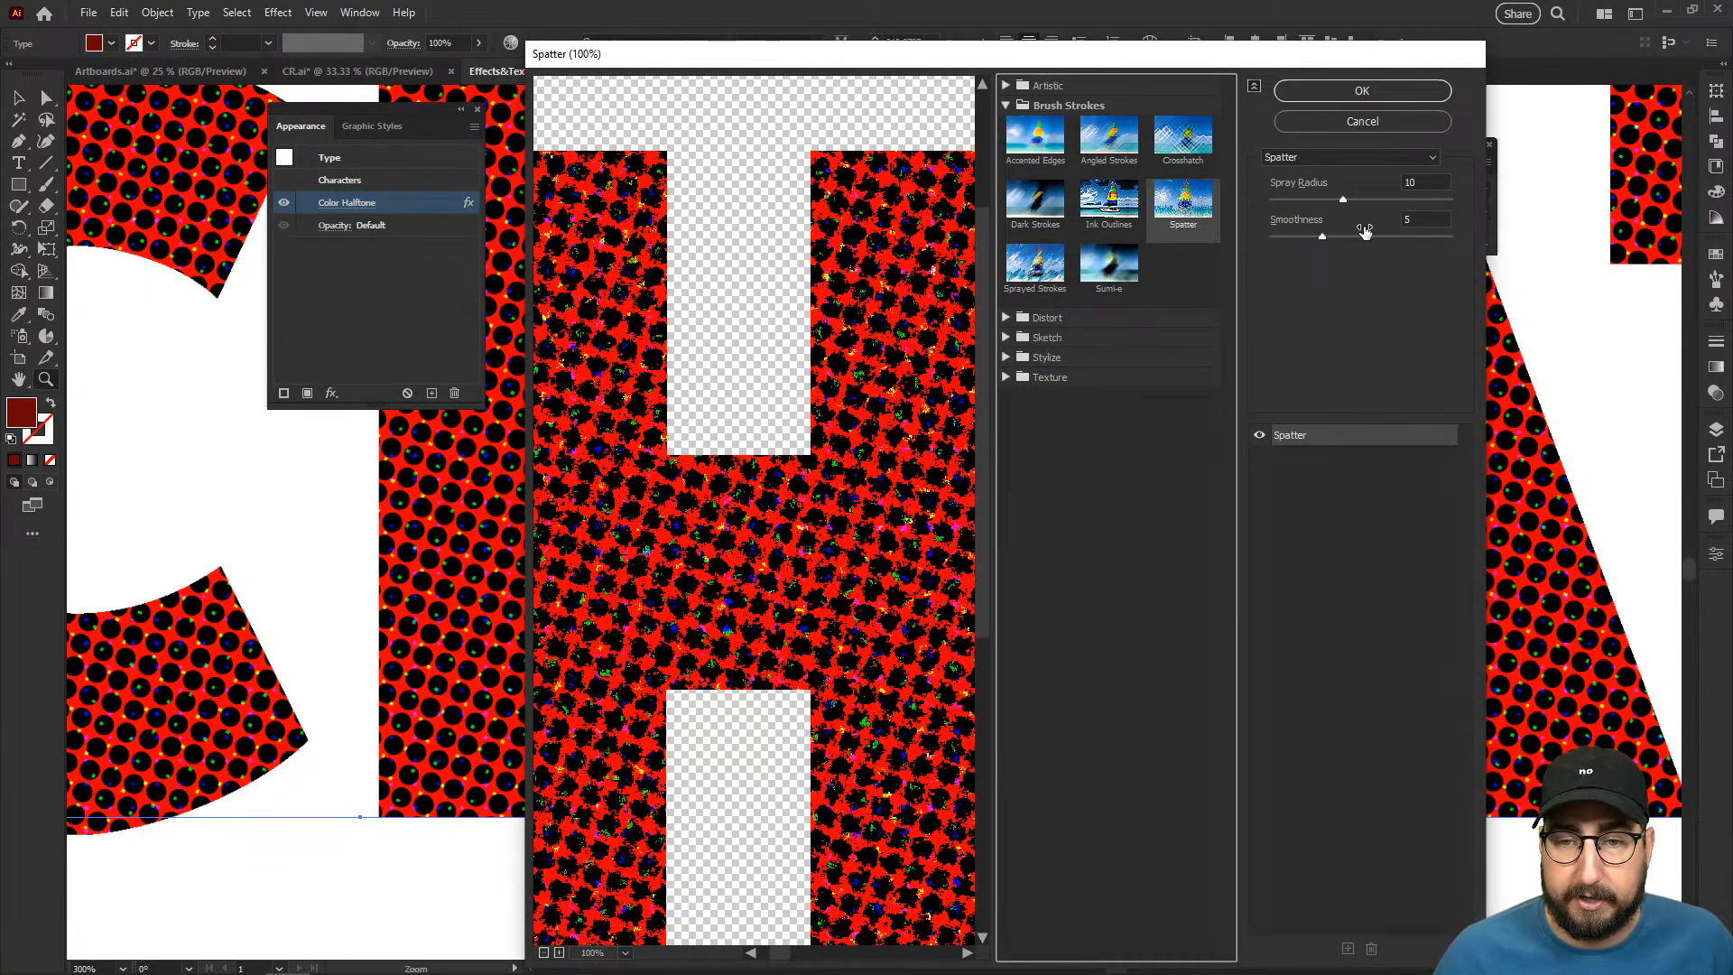
{"action": "left_click", "coordinate": [1404, 200]}
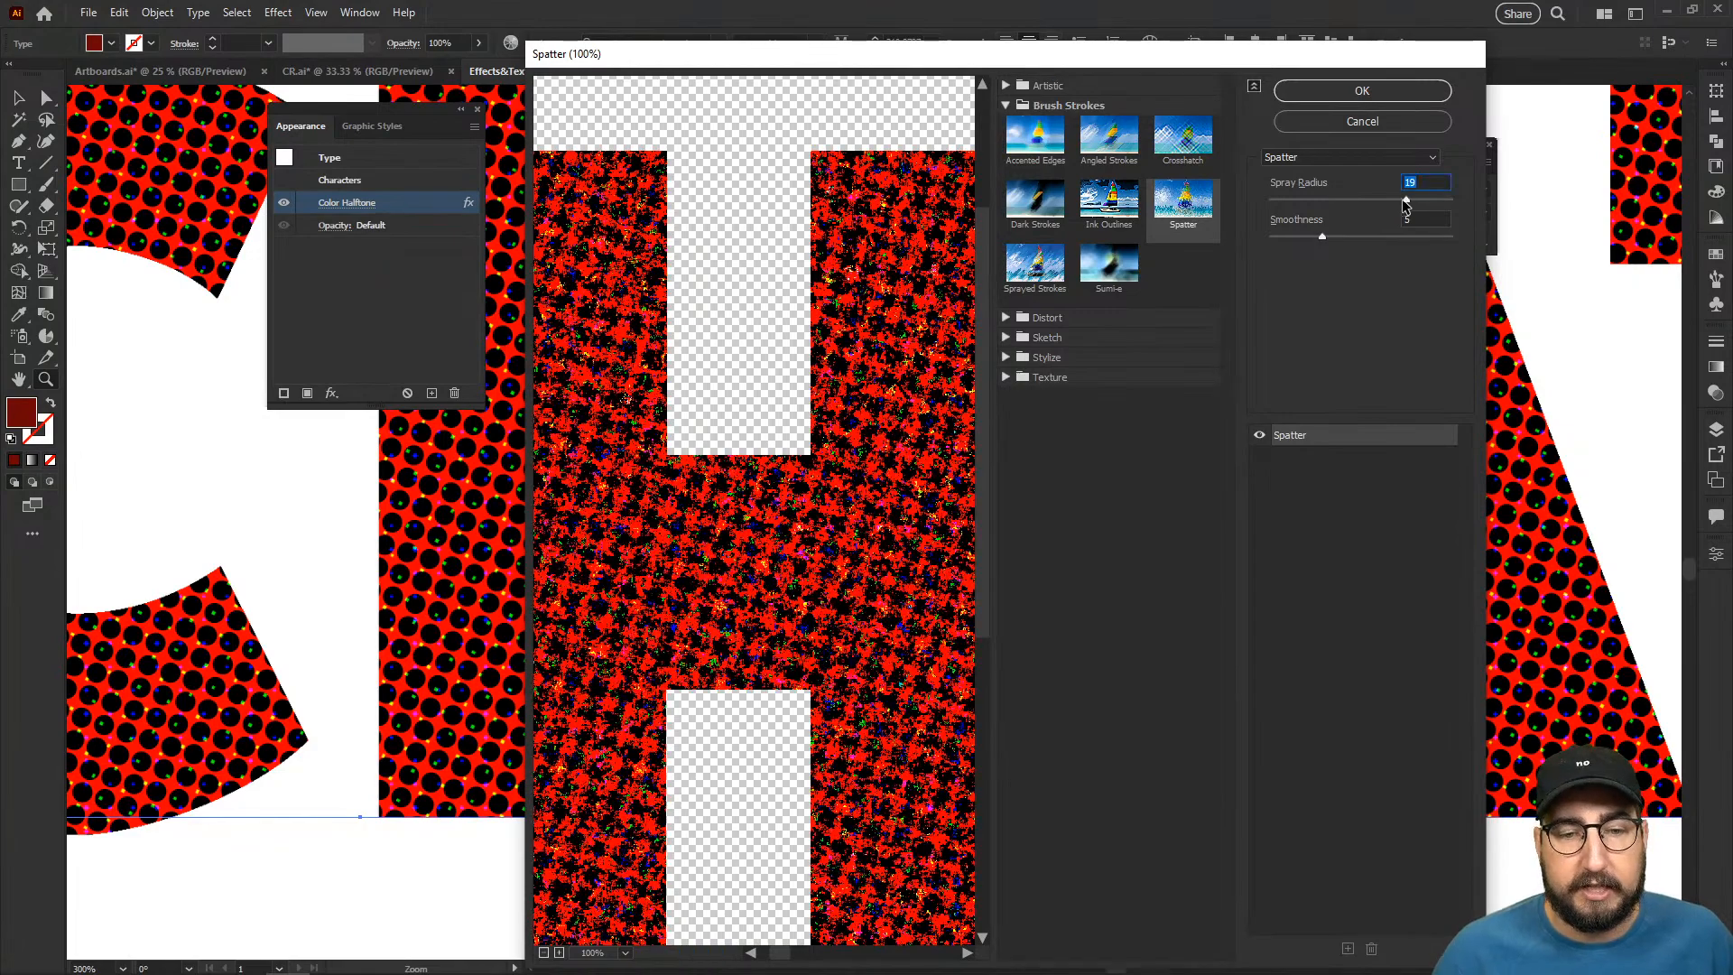
{"action": "left_click", "coordinate": [1360, 90]}
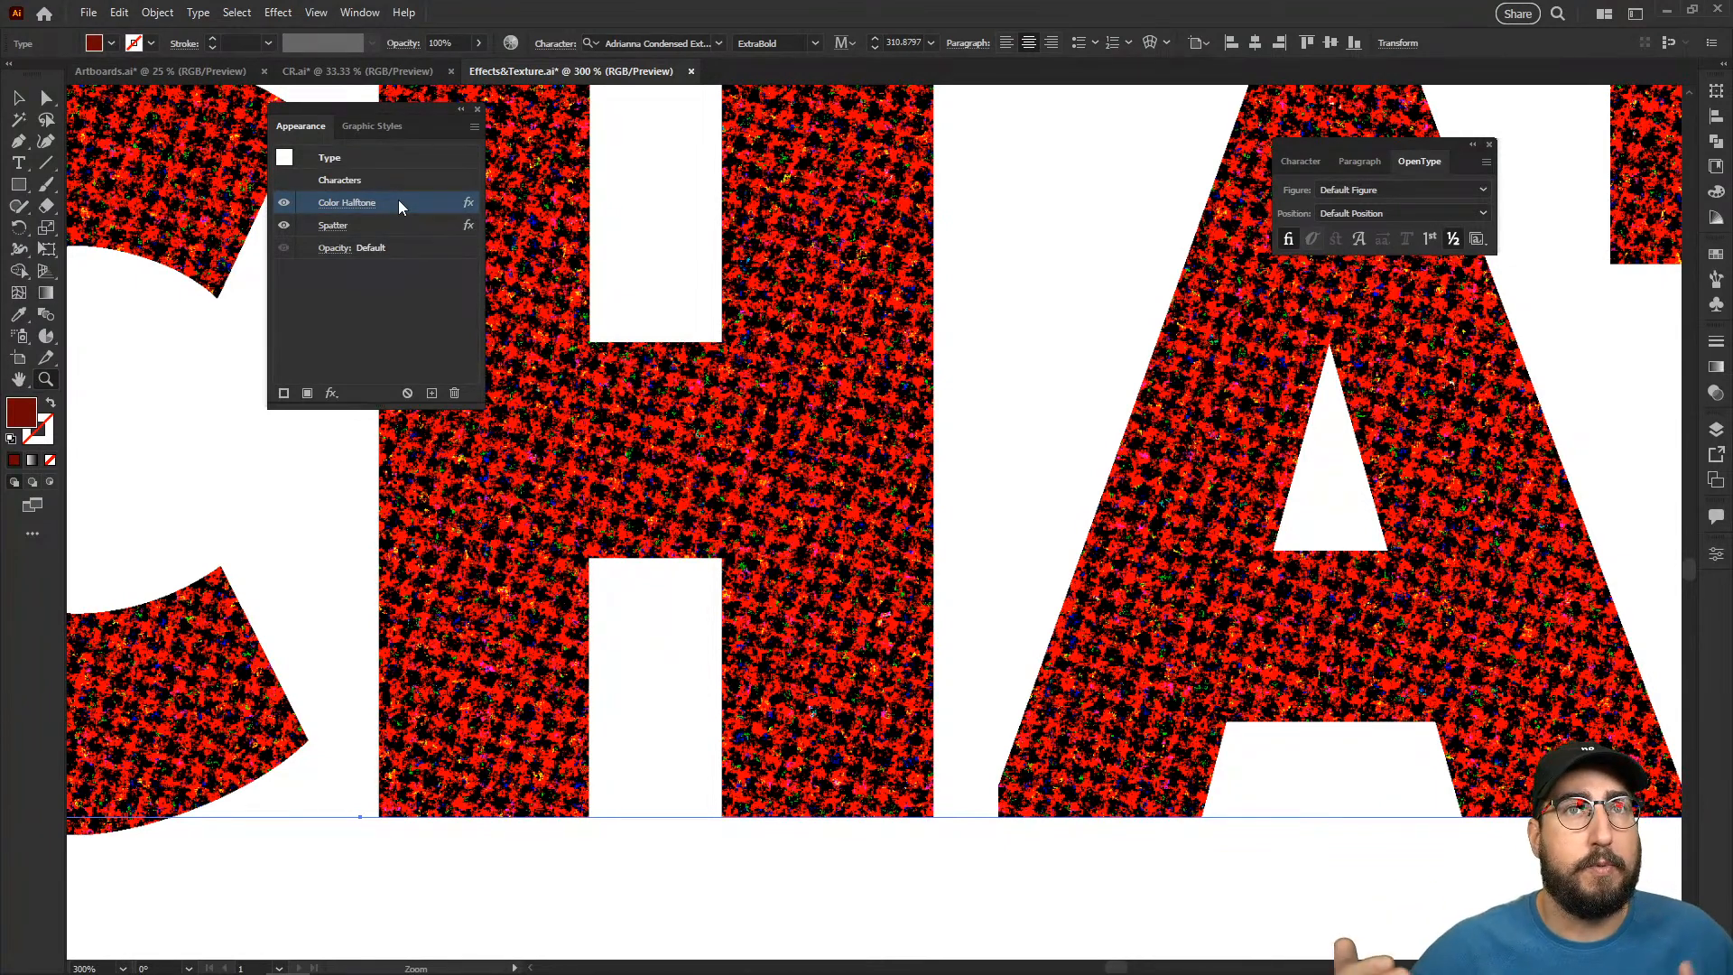
- Try the Color Halftone effect below Spatter in the effect order and restore it above Spatter
{"action": "left_click_drag", "start_coordinate": [400, 206], "coordinate": [388, 240]}
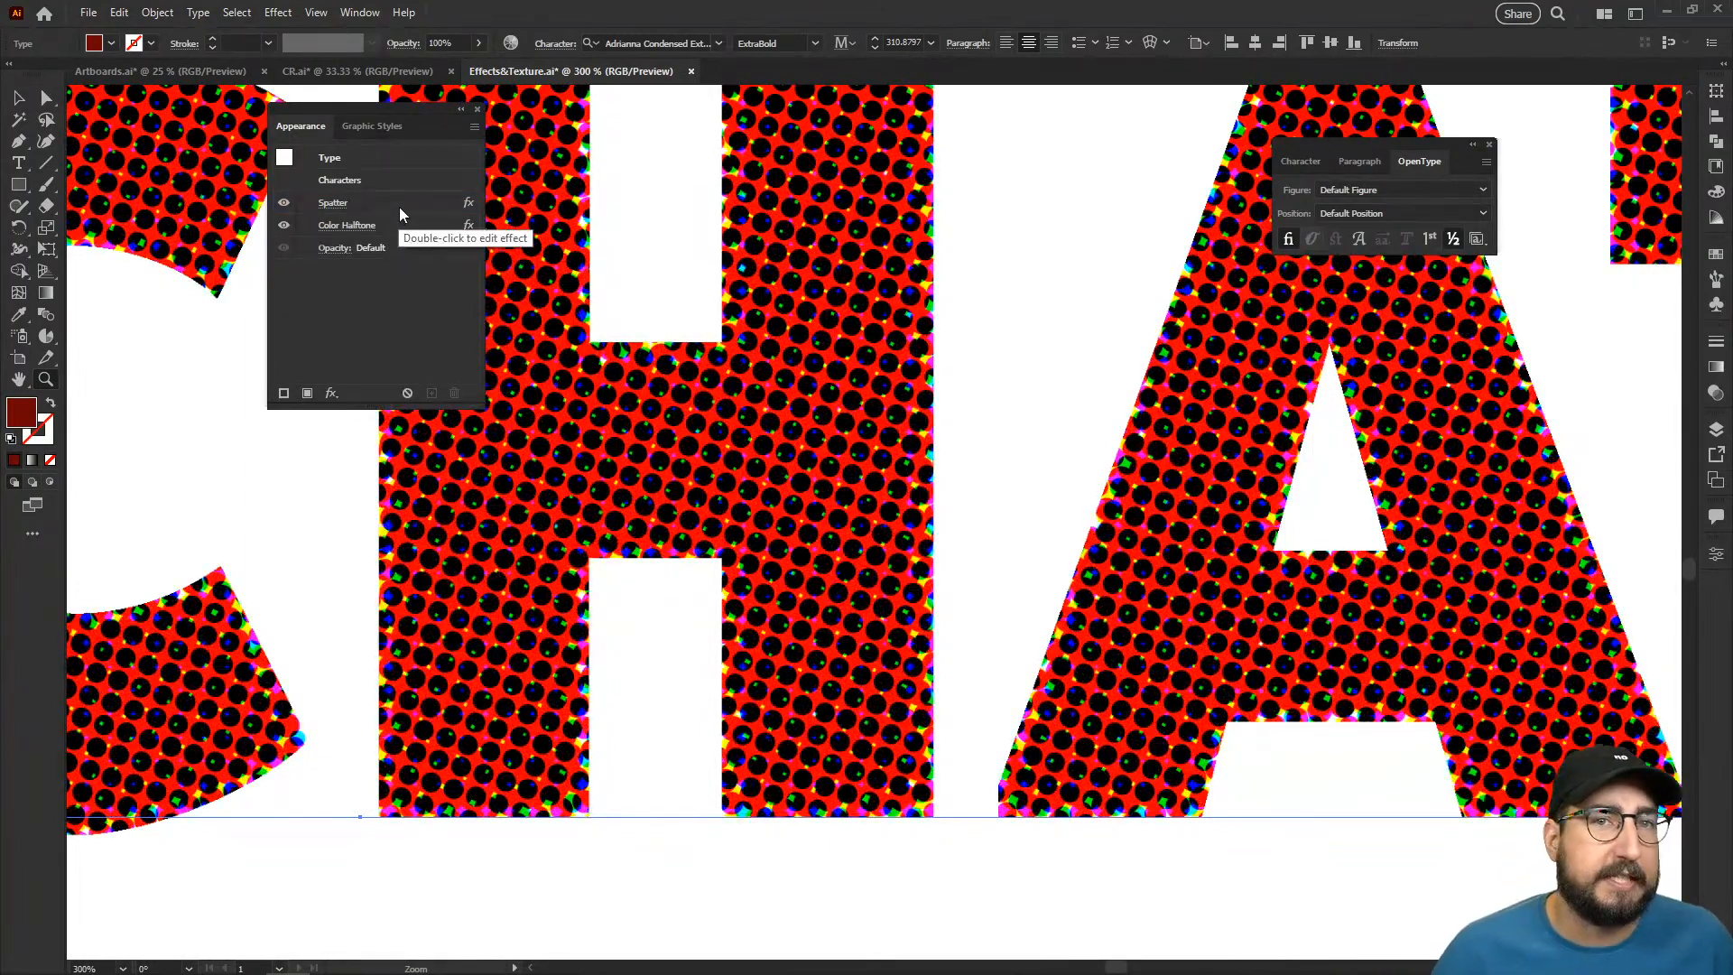
{"action": "left_click_drag", "start_coordinate": [397, 225], "coordinate": [391, 194]}
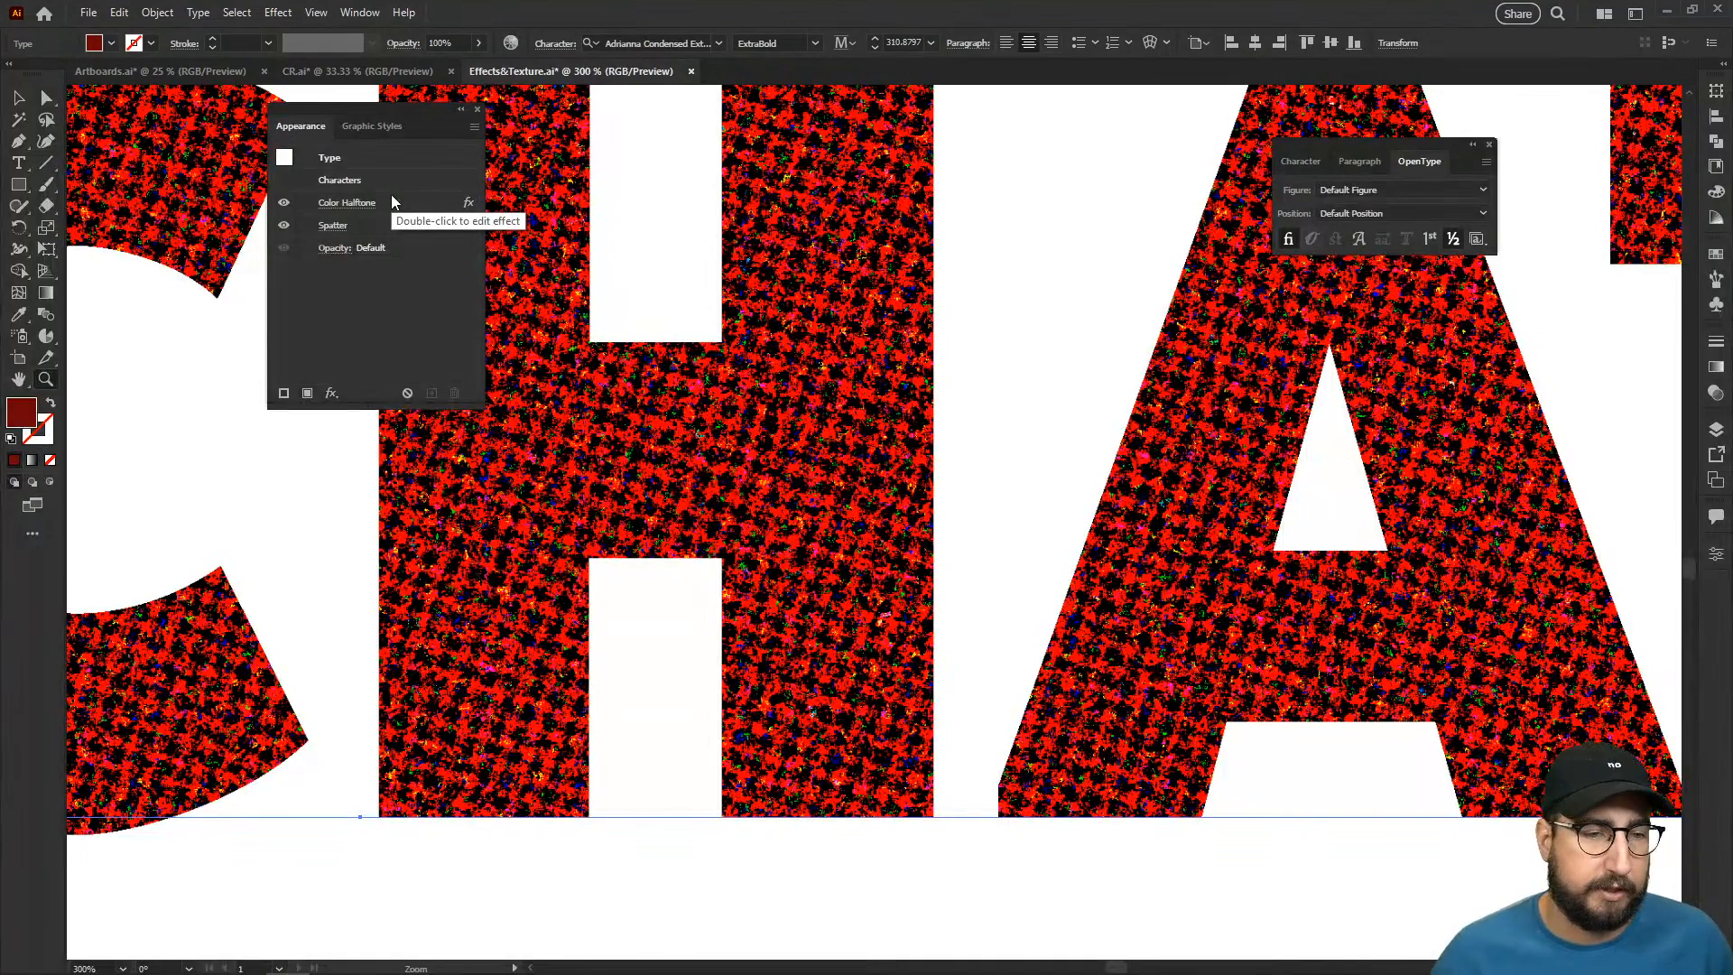
- Add a Gaussian Blur effect with a 5 pixel radius after Spatter on the "HI CHAT" text
{"action": "left_click", "coordinate": [331, 393]}
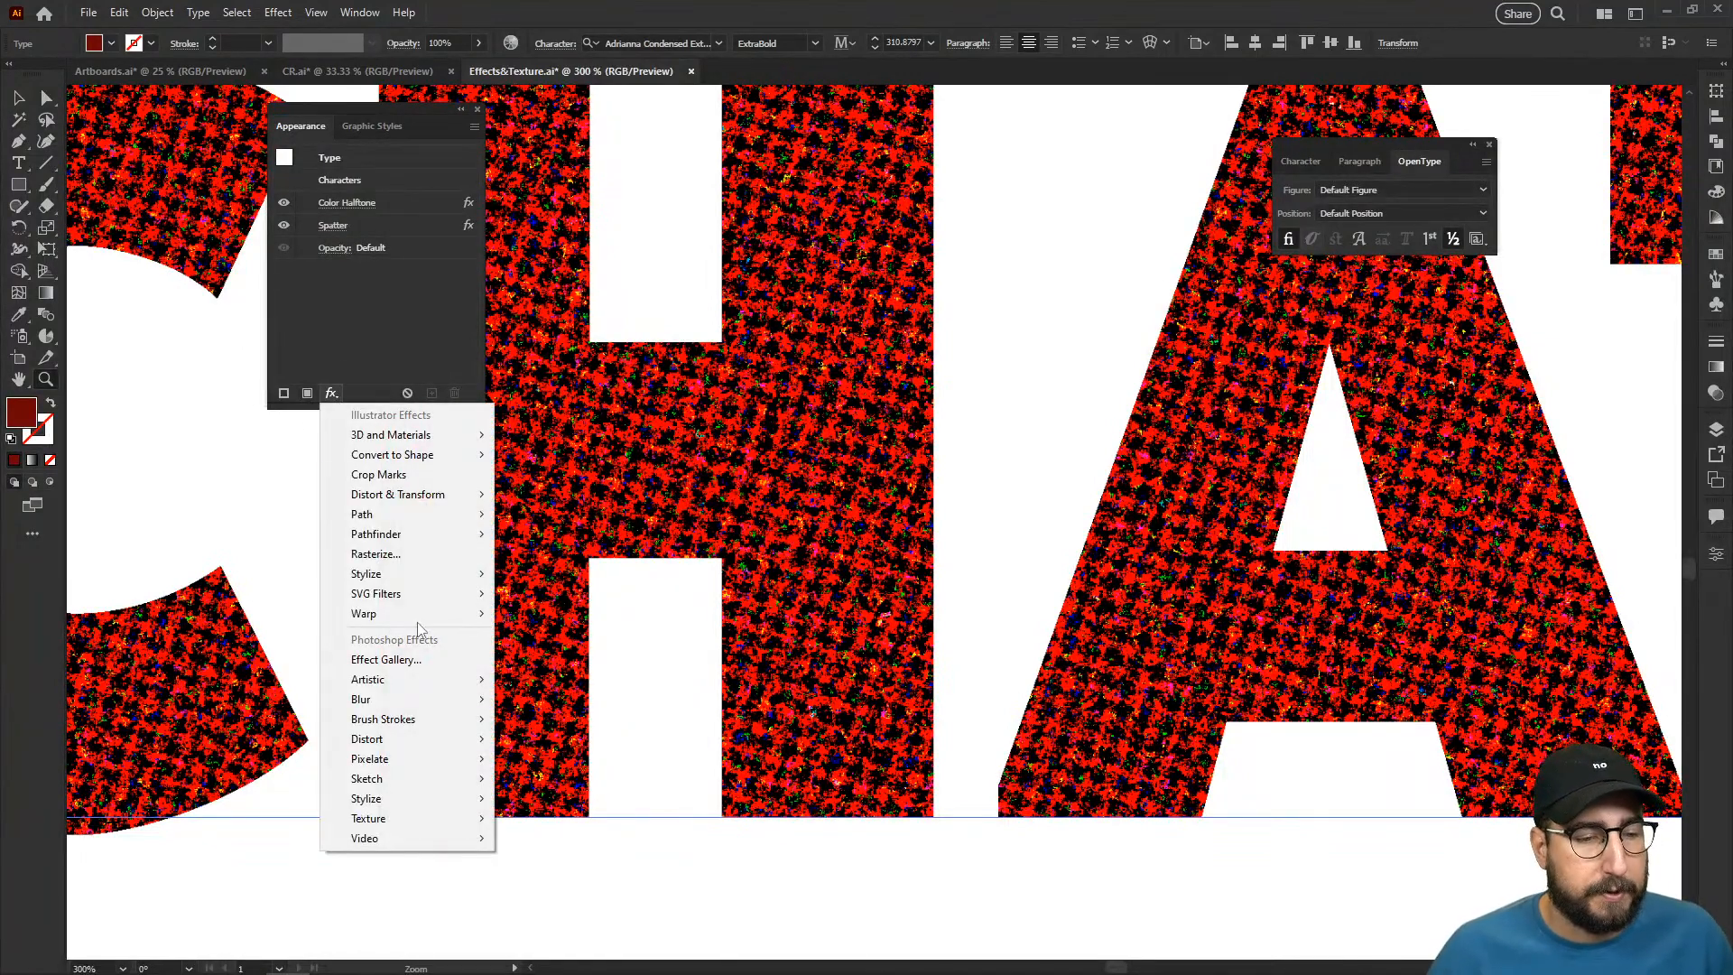
{"action": "mouse_move", "coordinate": [464, 699]}
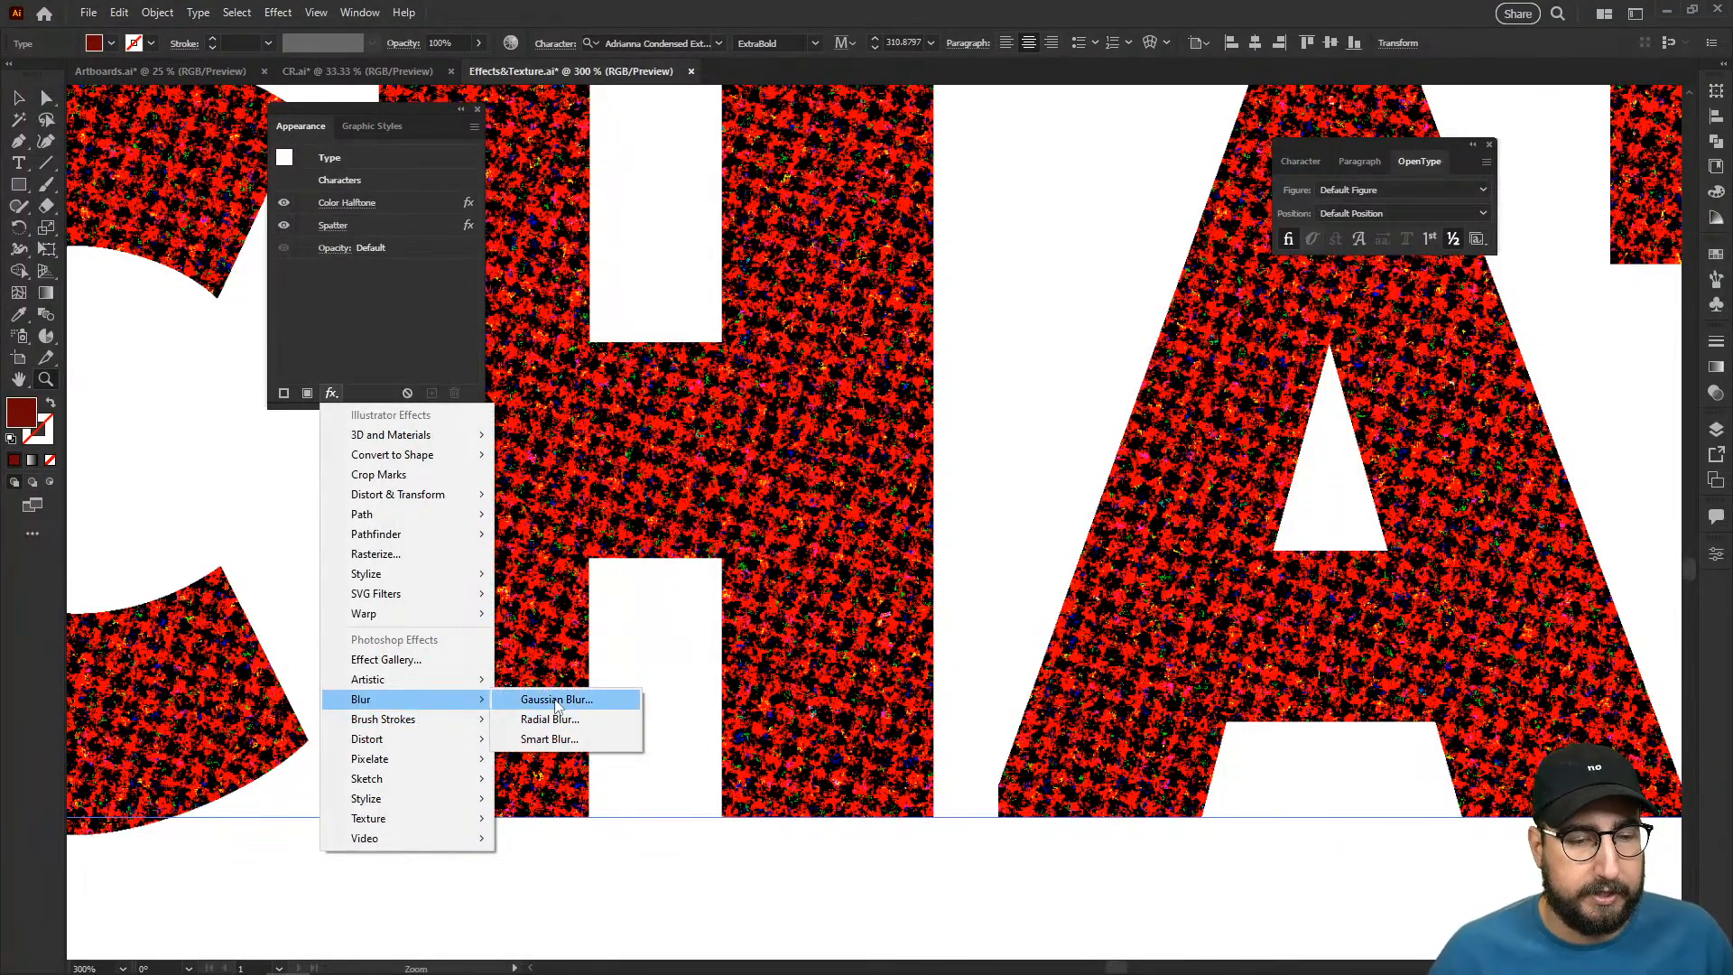
{"action": "left_click", "coordinate": [557, 701]}
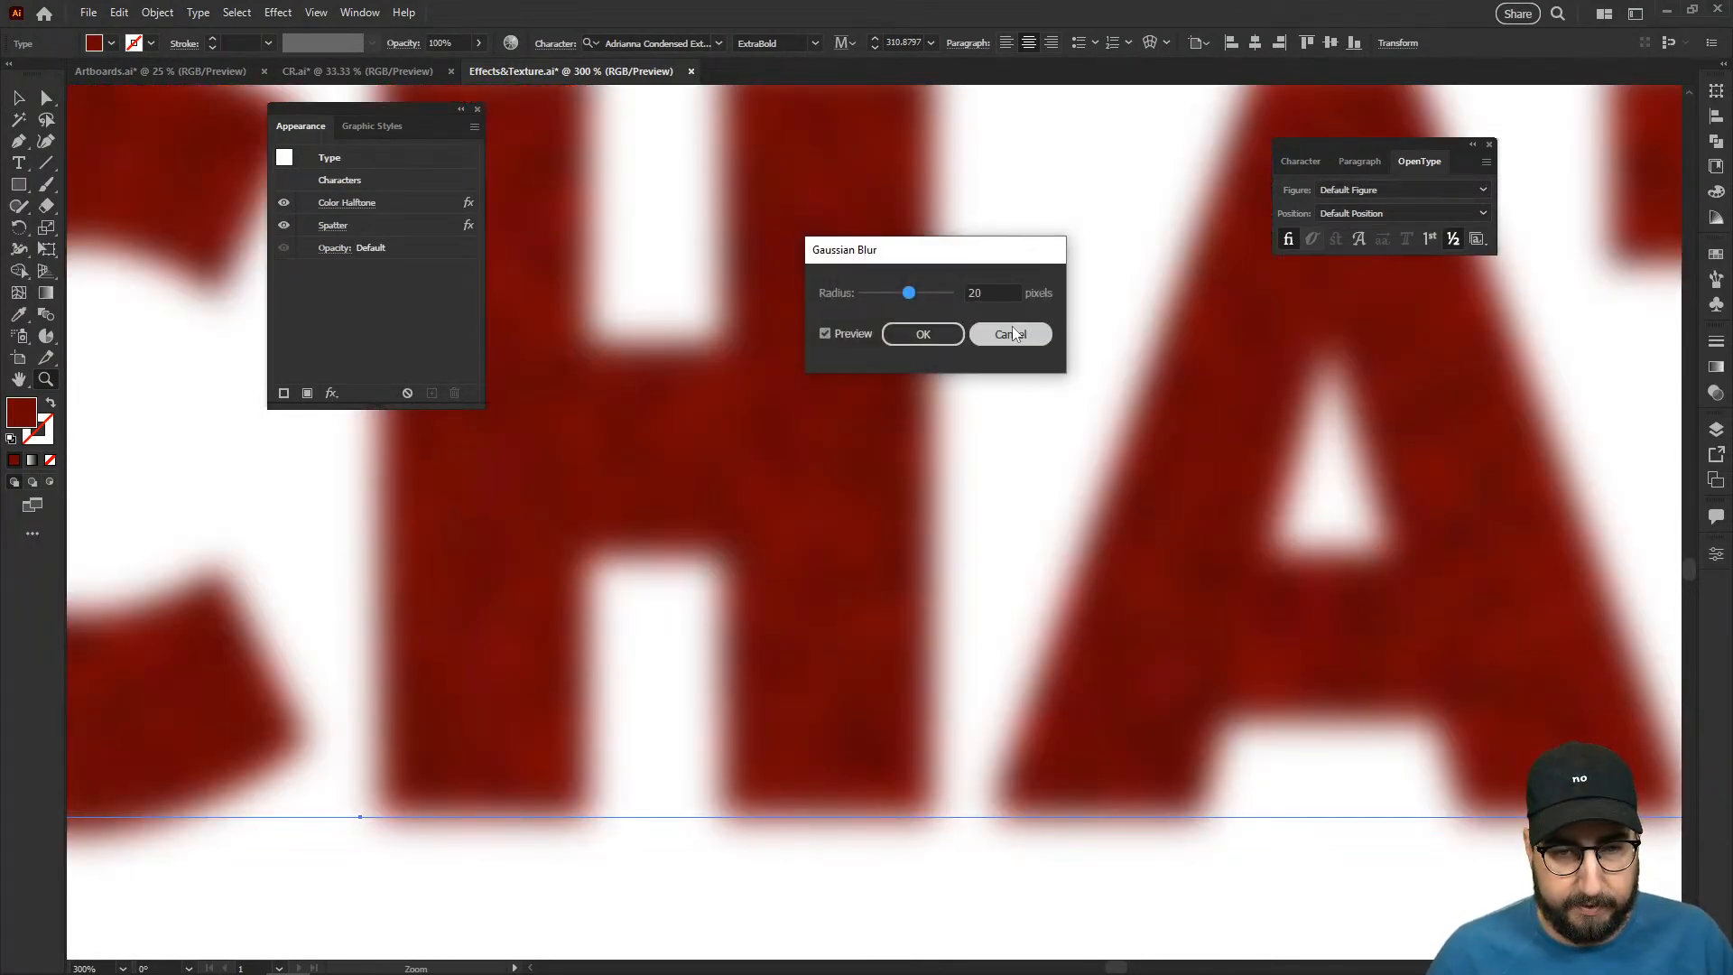
{"action": "double_click", "coordinate": [991, 292]}
{"action": "type", "text": "5"}
{"action": "key", "text": "Tab"}
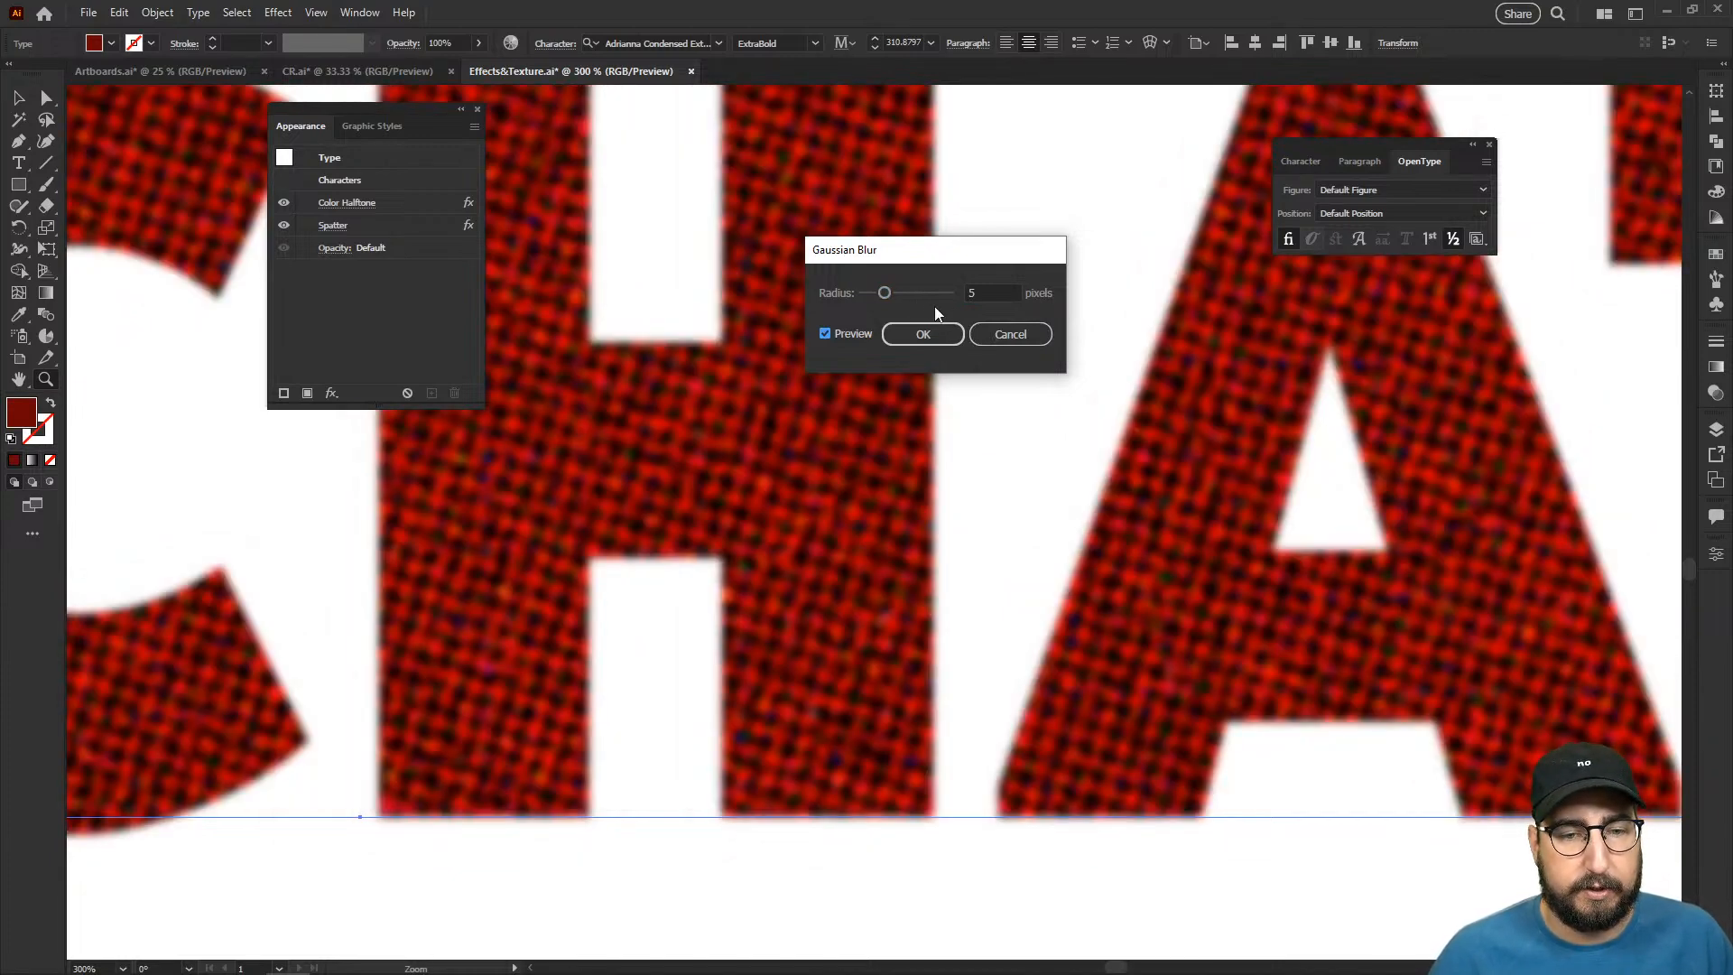
{"action": "left_click", "coordinate": [923, 334]}
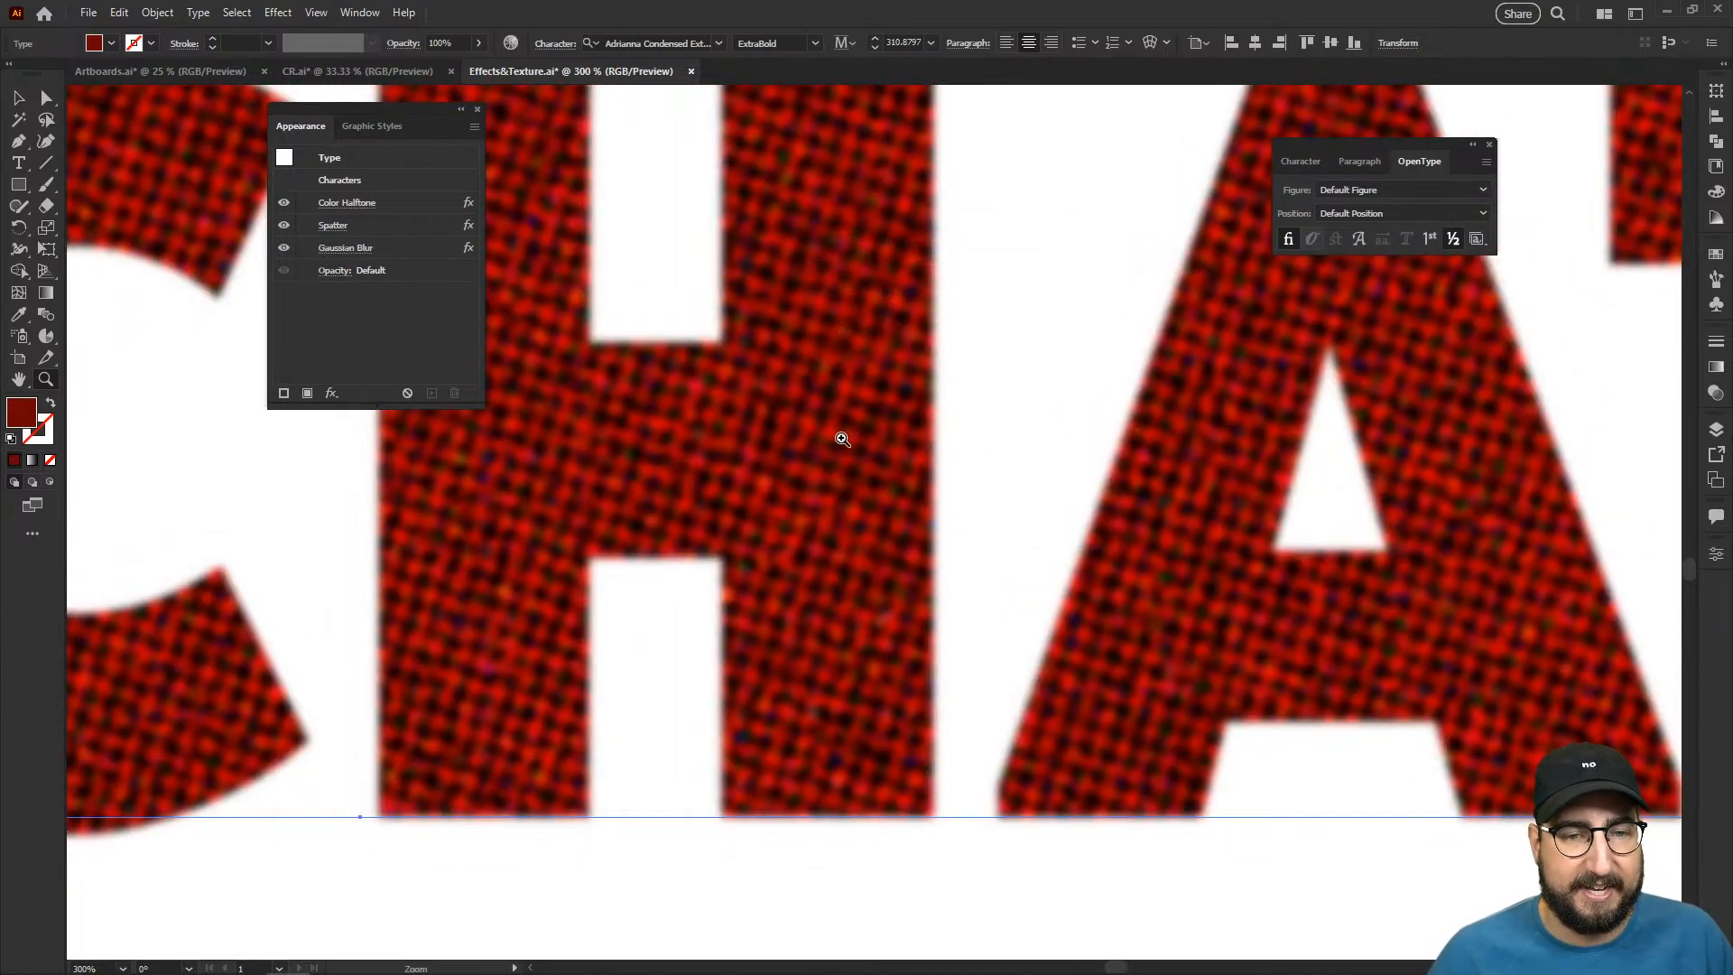
- Rasterize the "HI CHAT" text with its stacked effects into a 300 ppi image
{"action": "left_click", "coordinate": [883, 462], "text": "alt"}
{"action": "left_click", "coordinate": [970, 515], "text": "alt"}
{"action": "left_click_drag", "start_coordinate": [1221, 547], "coordinate": [1399, 492]}
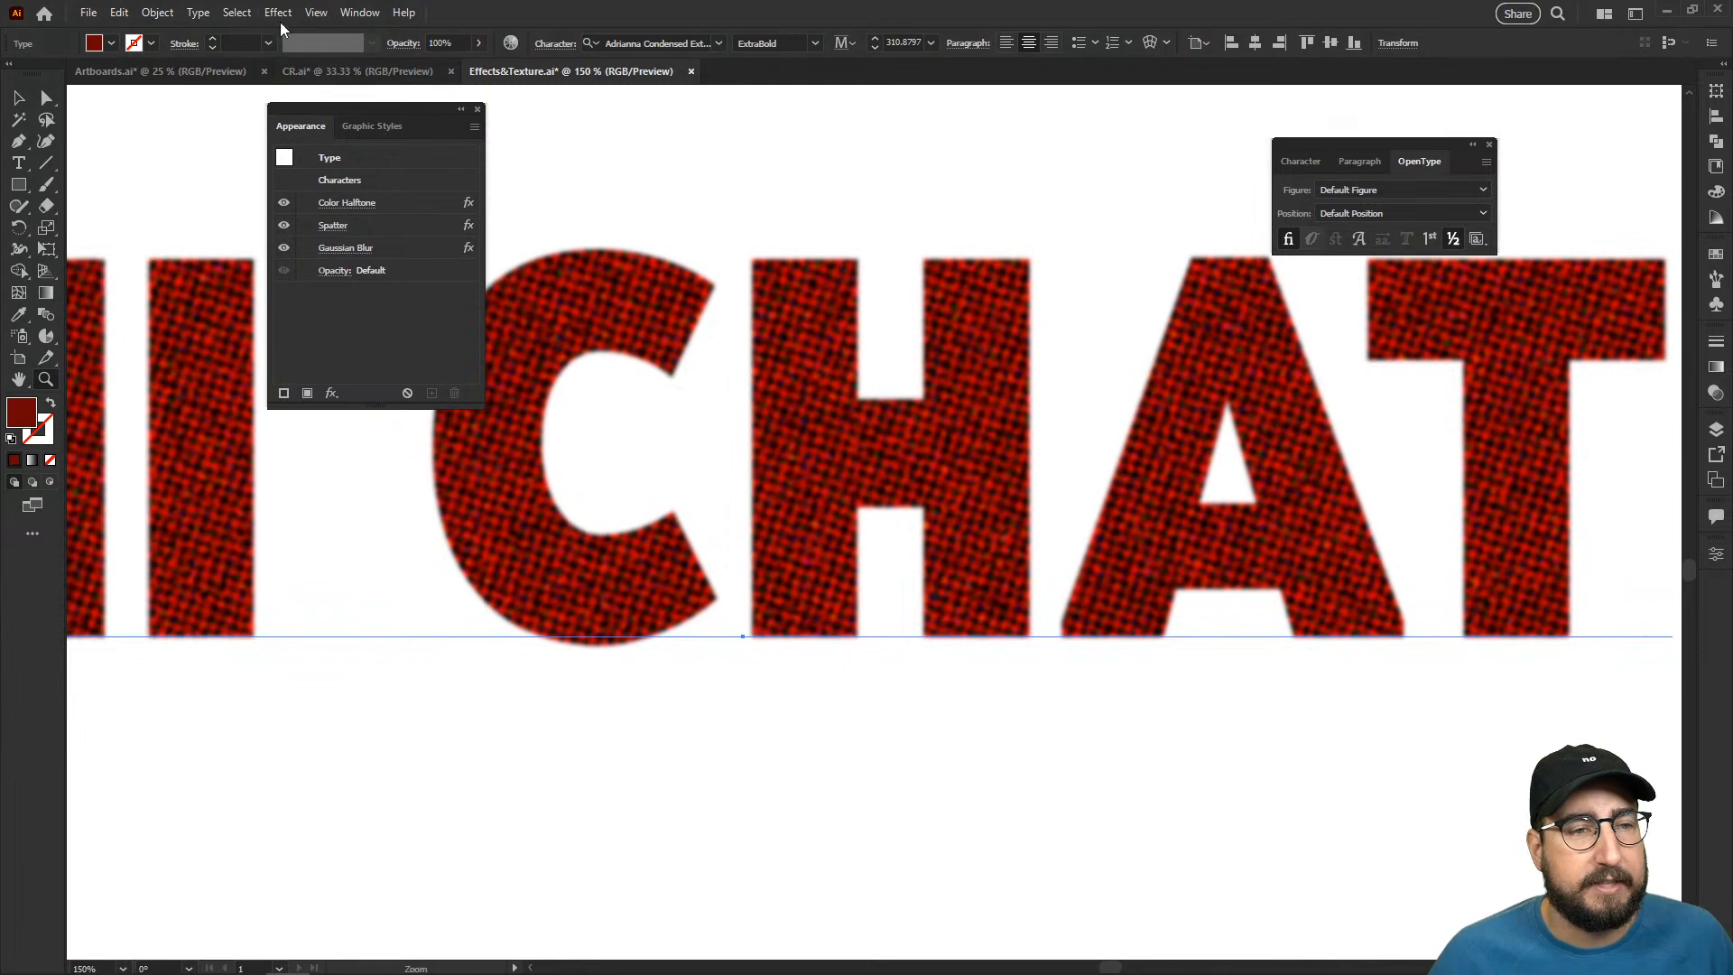
{"action": "left_click", "coordinate": [157, 13]}
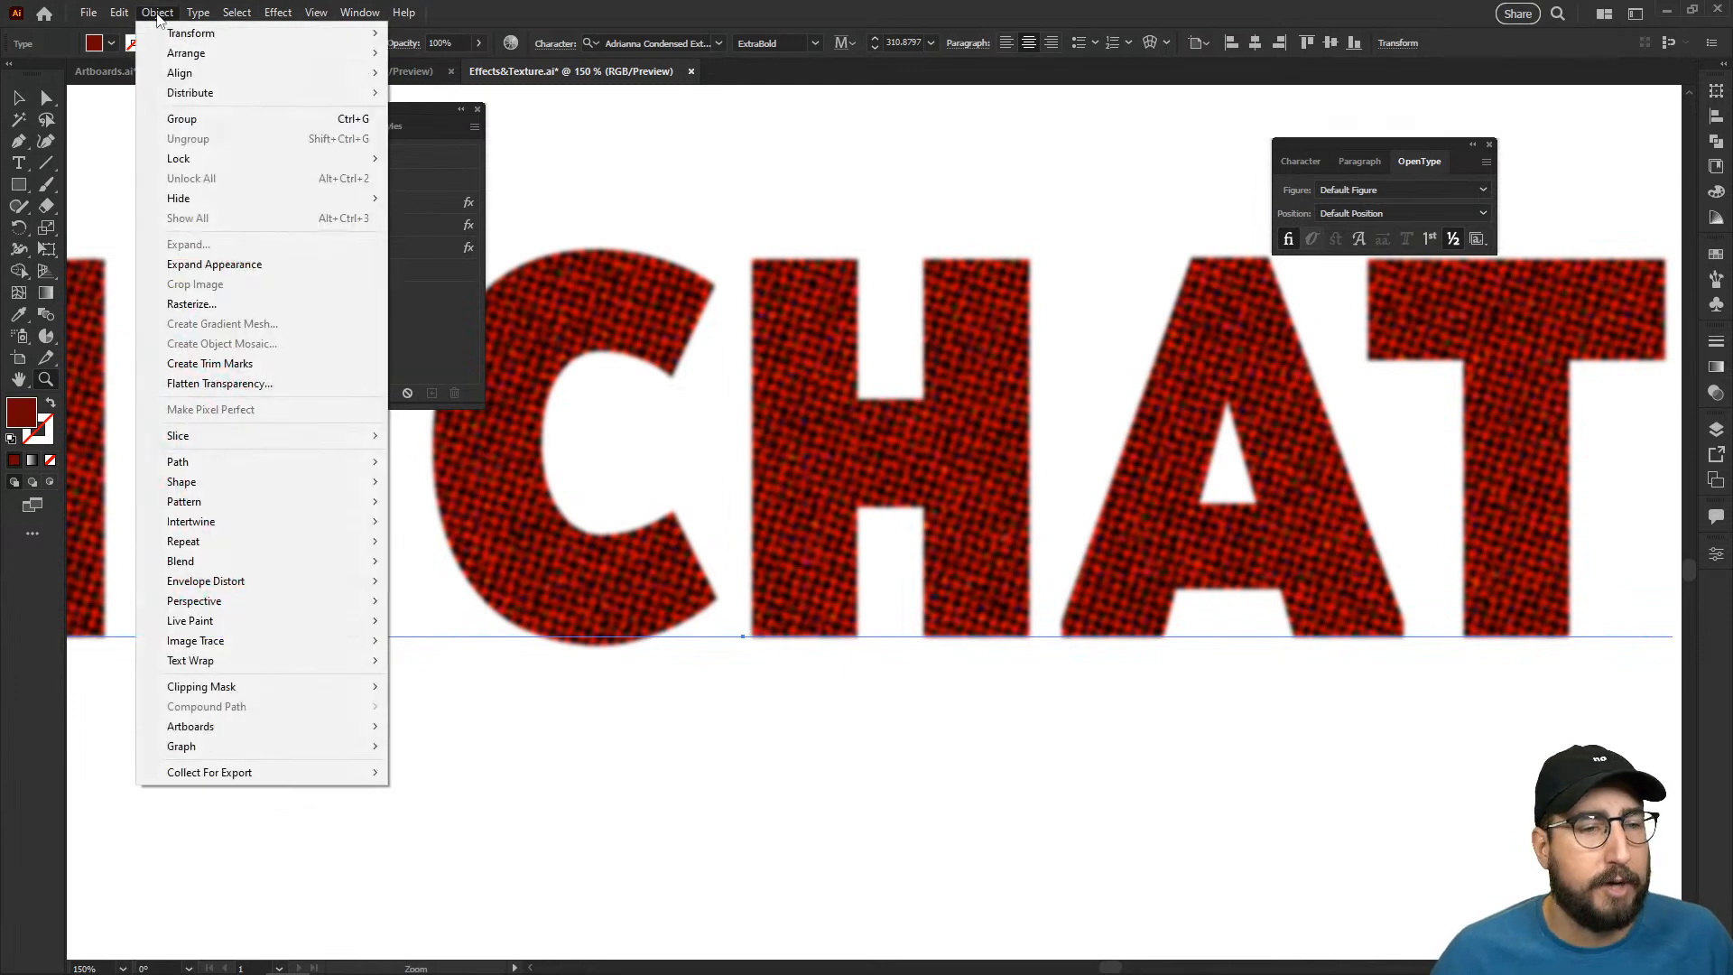
{"action": "left_click", "coordinate": [245, 305]}
{"action": "left_click", "coordinate": [928, 640]}
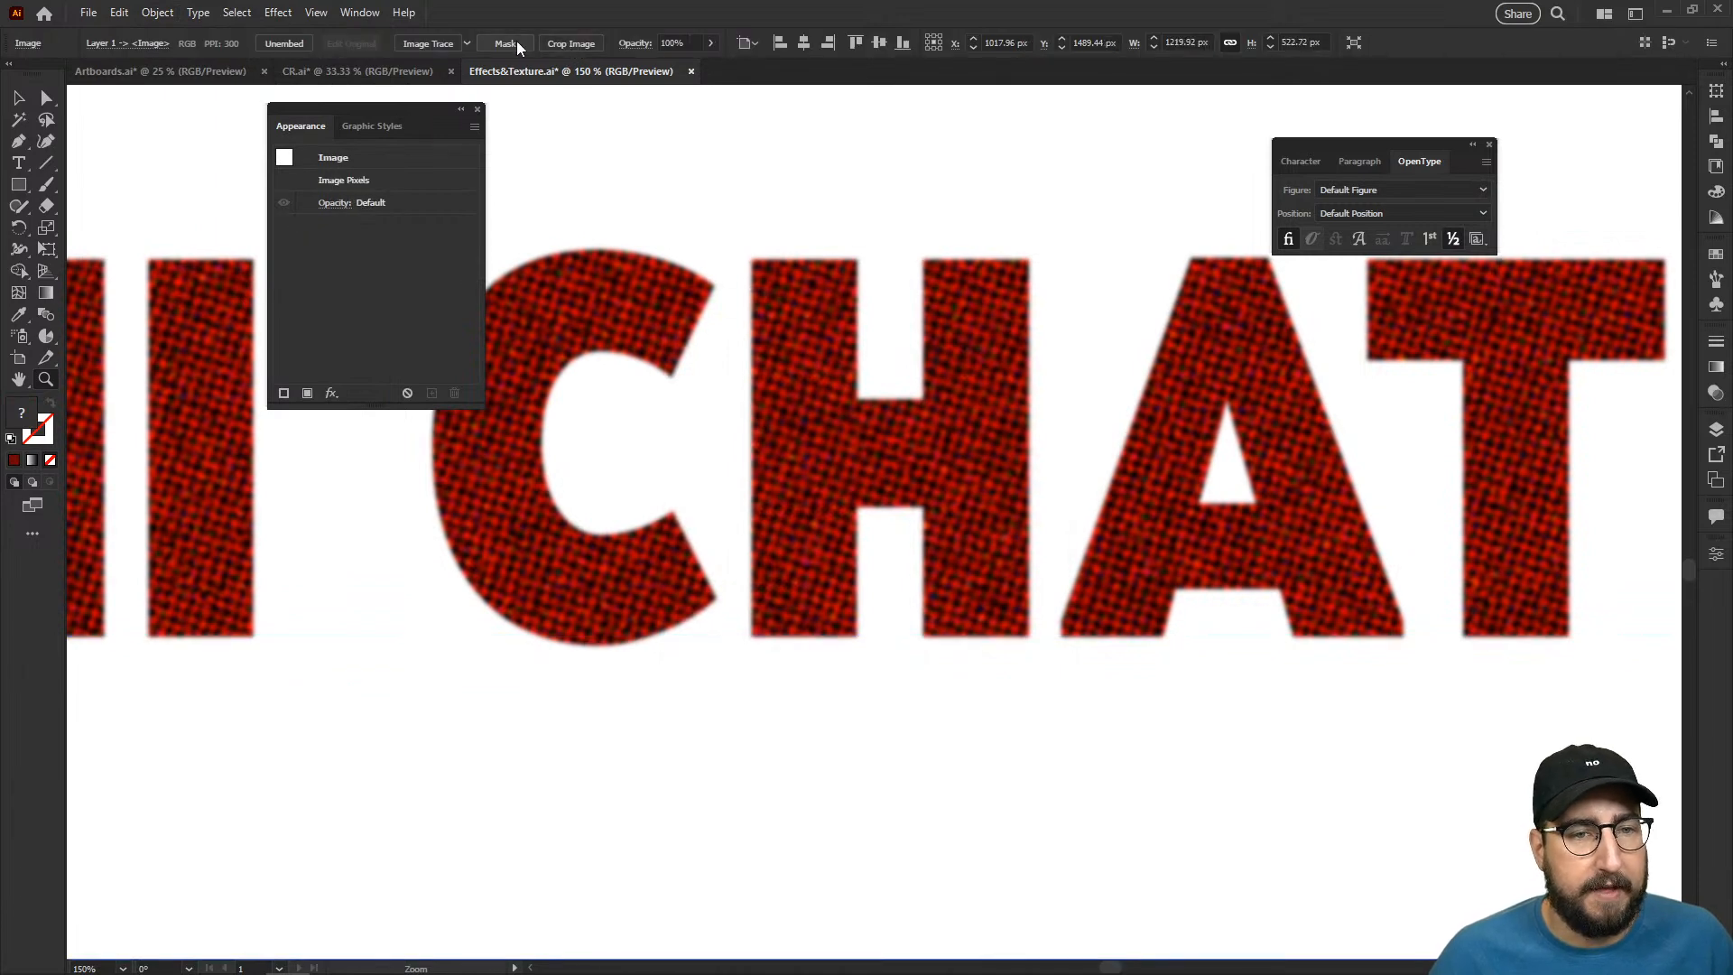
- Trace the rasterized lettering with the Black and White Logo Image Trace preset
{"action": "left_click", "coordinate": [467, 44]}
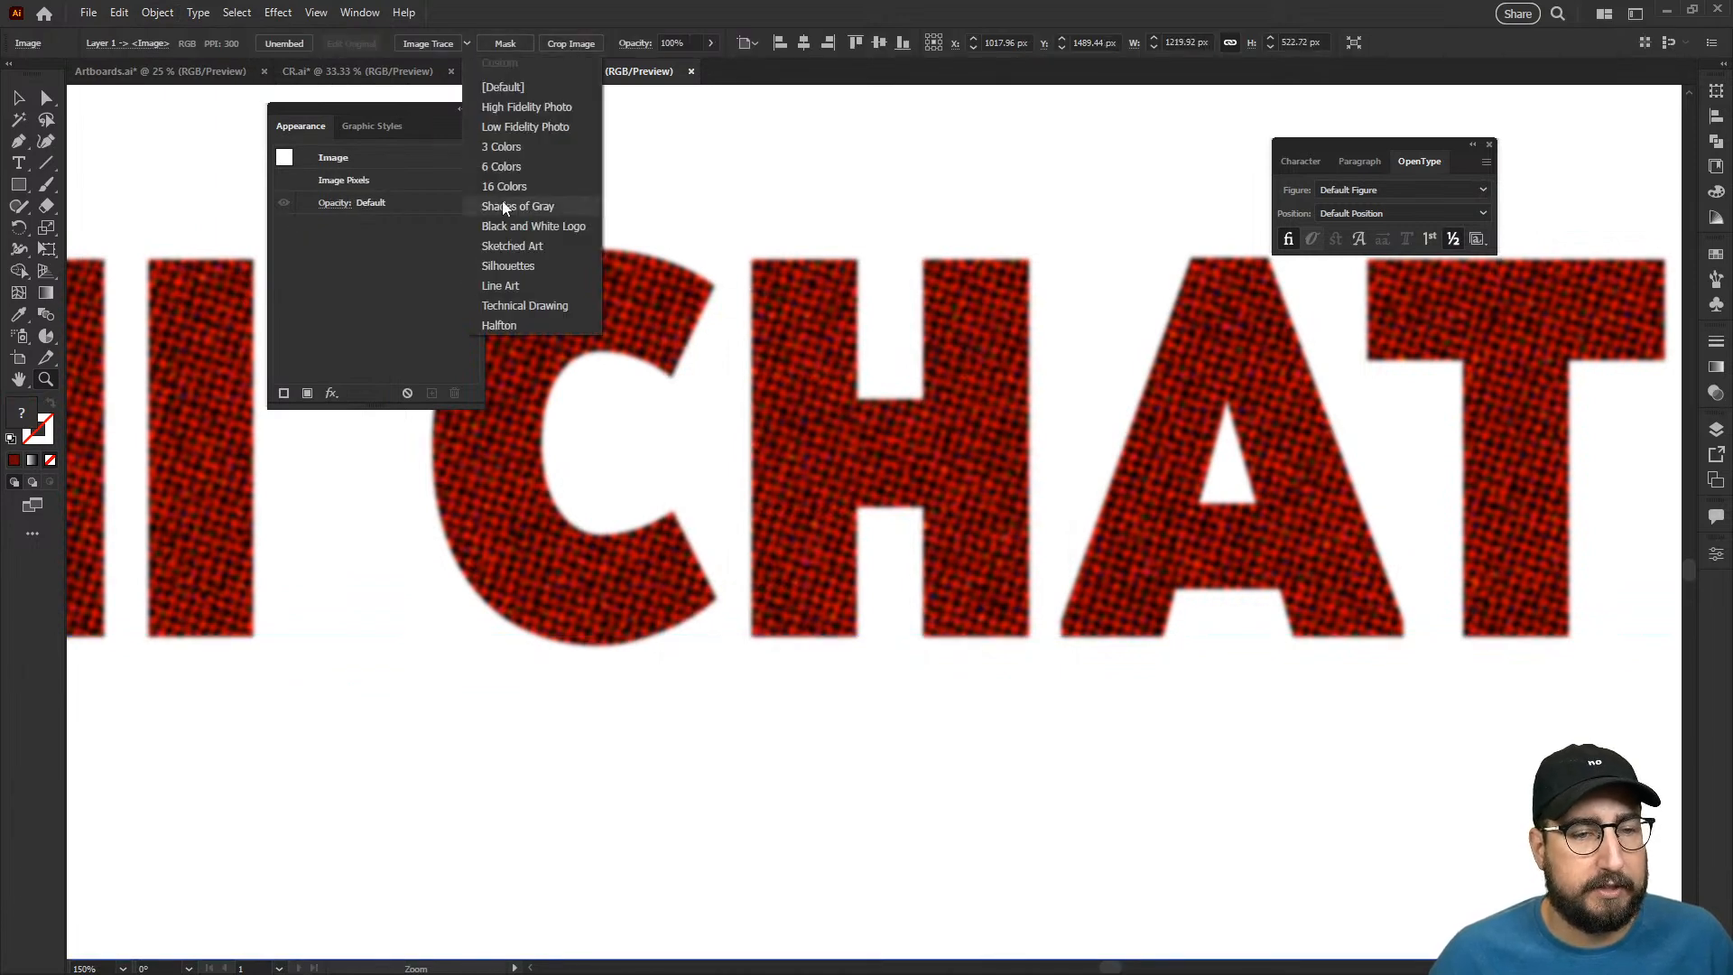
{"action": "left_click", "coordinate": [542, 227]}
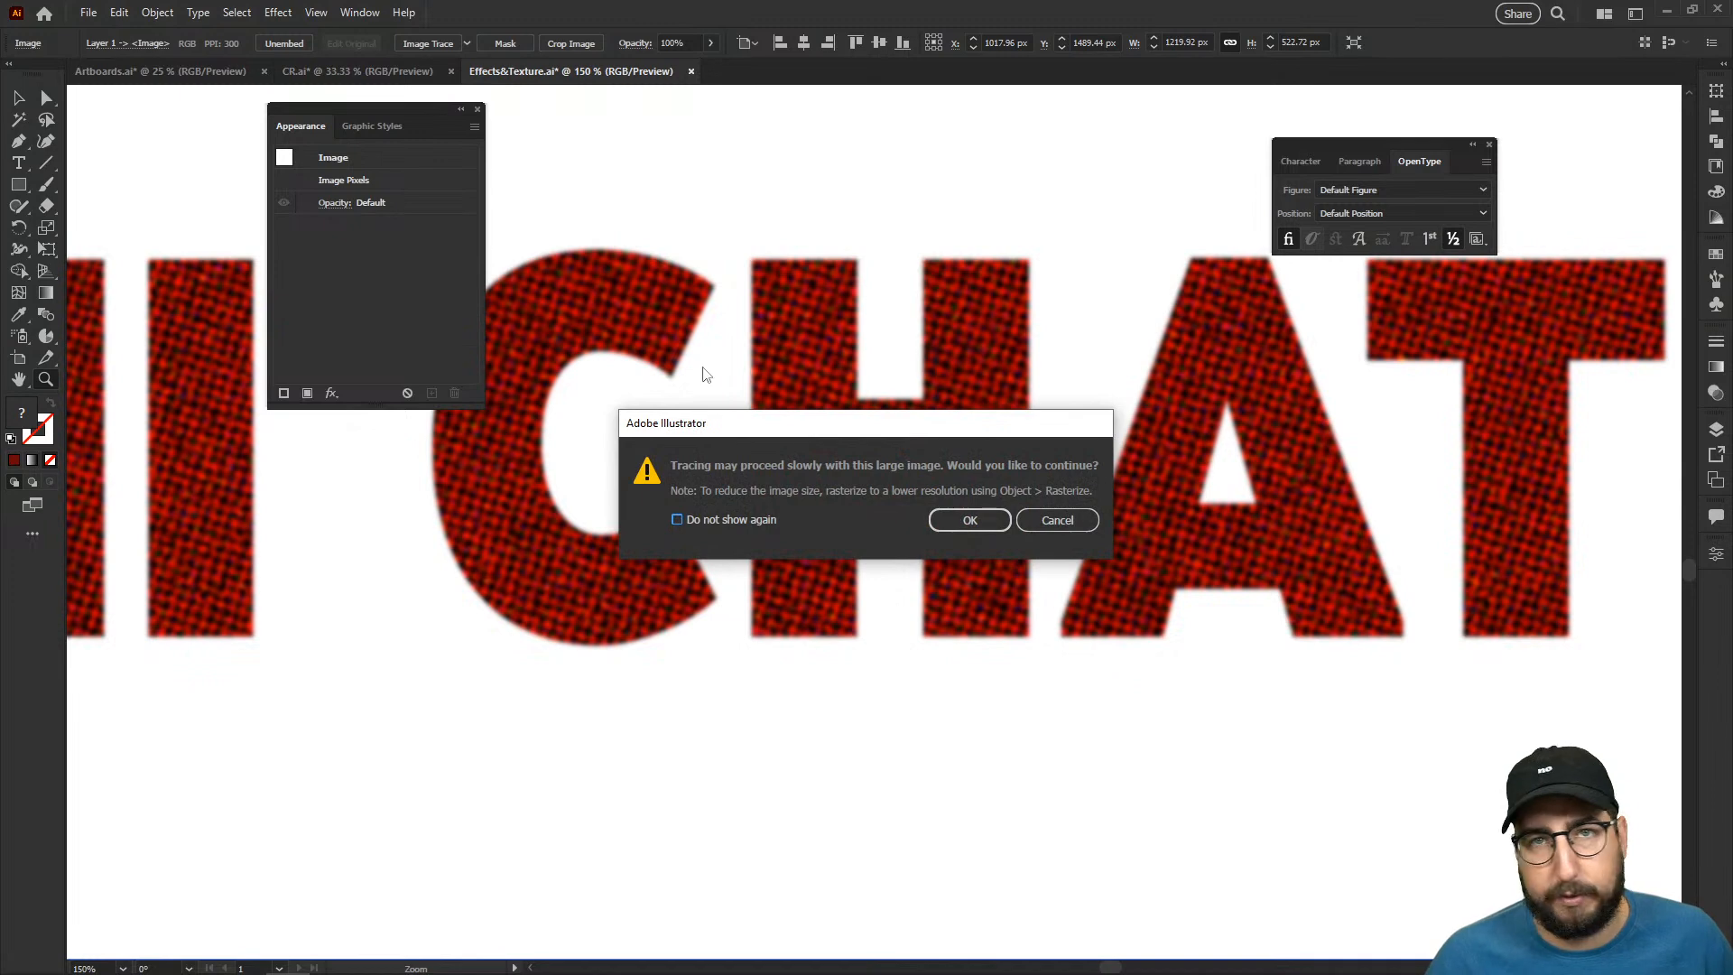
{"action": "left_click", "coordinate": [973, 523]}
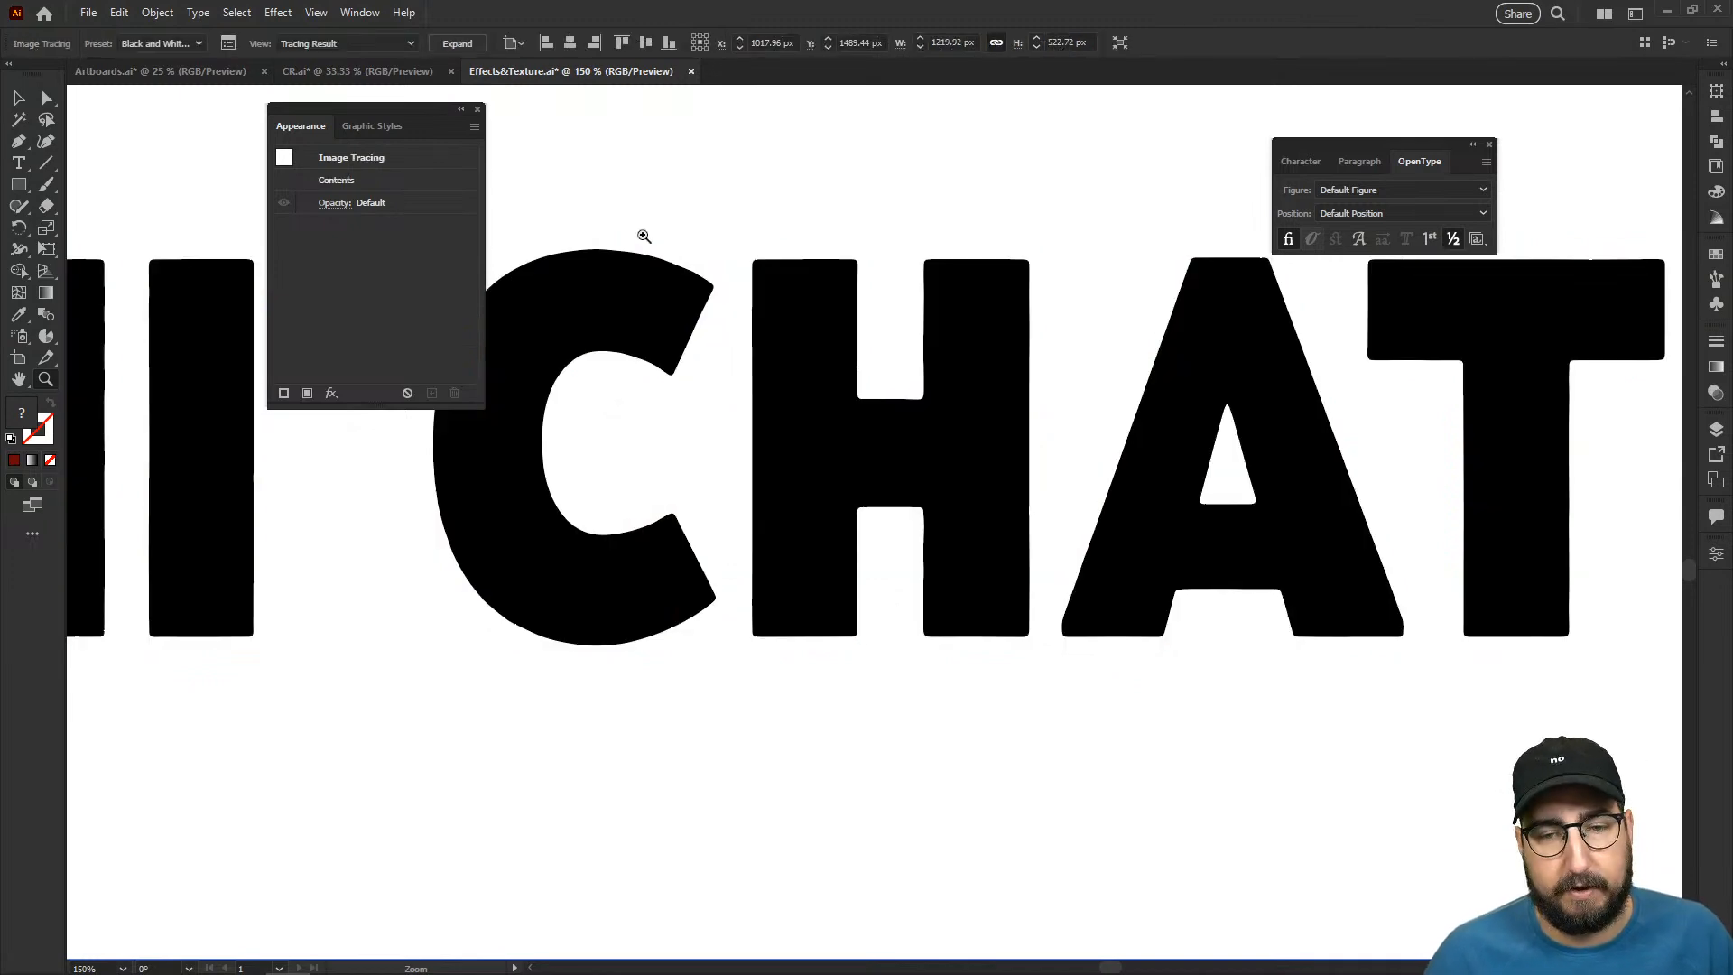
- Lower the Image Trace threshold to 43 to bring out speckles and rough edges in the lettering
{"action": "left_click", "coordinate": [230, 45]}
{"action": "left_click_drag", "start_coordinate": [682, 227], "coordinate": [1177, 317]}
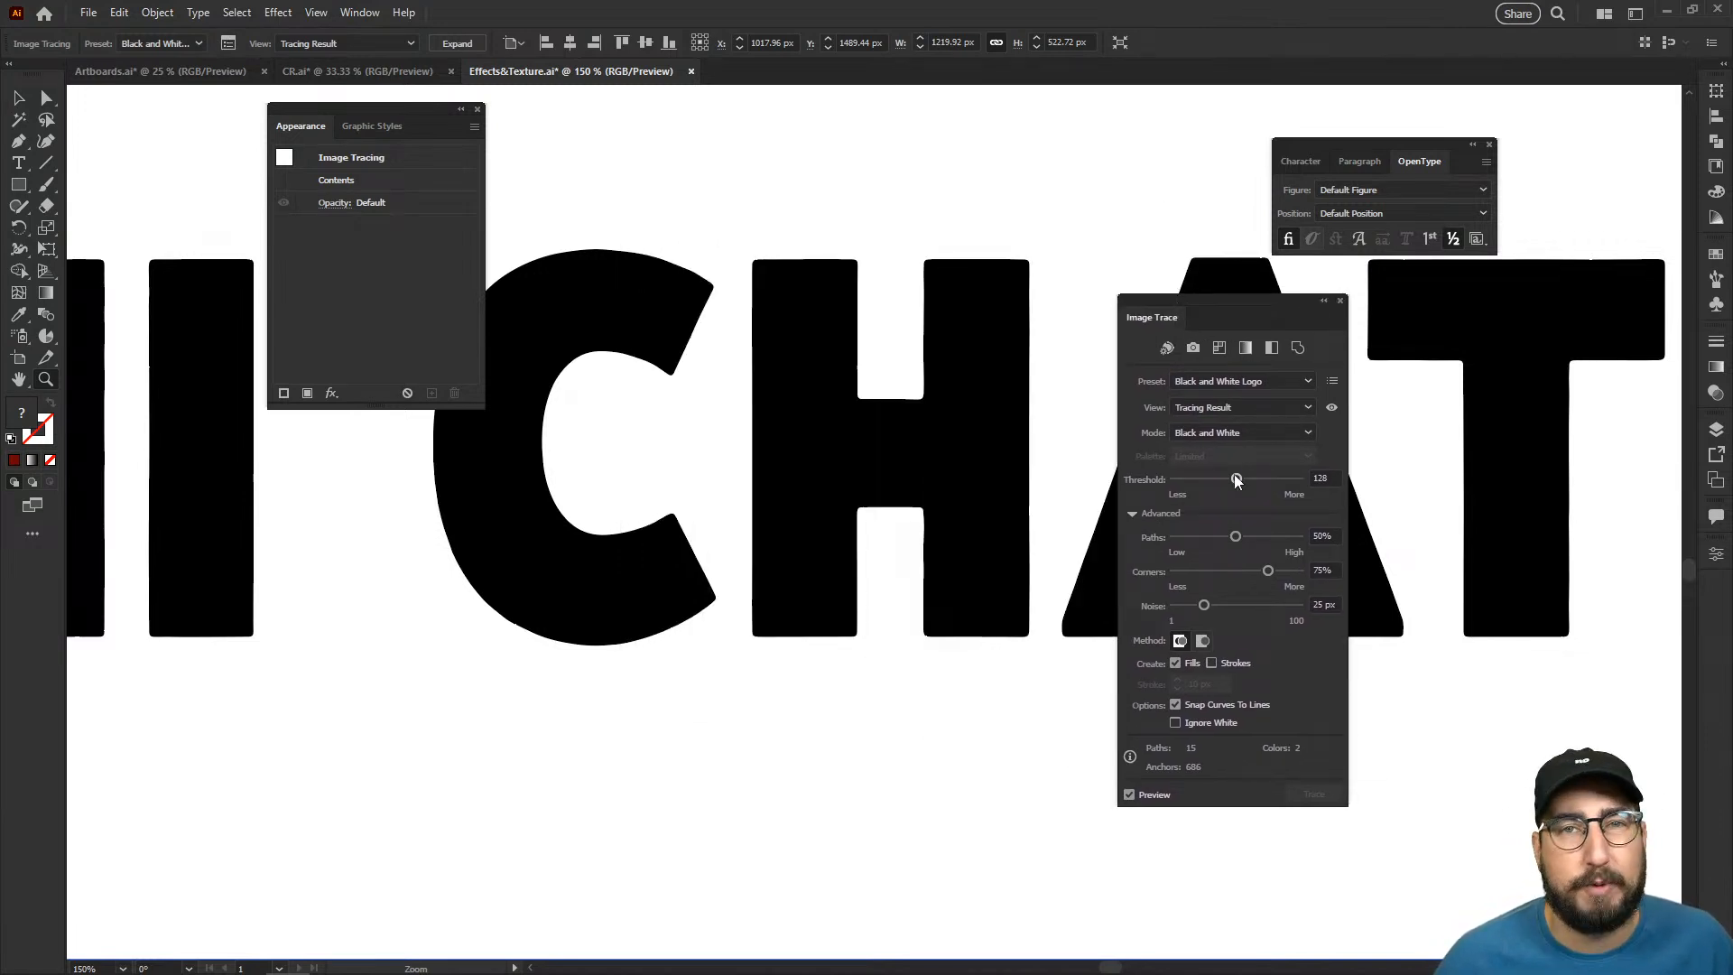
{"action": "left_click_drag", "start_coordinate": [1213, 485], "coordinate": [1205, 486]}
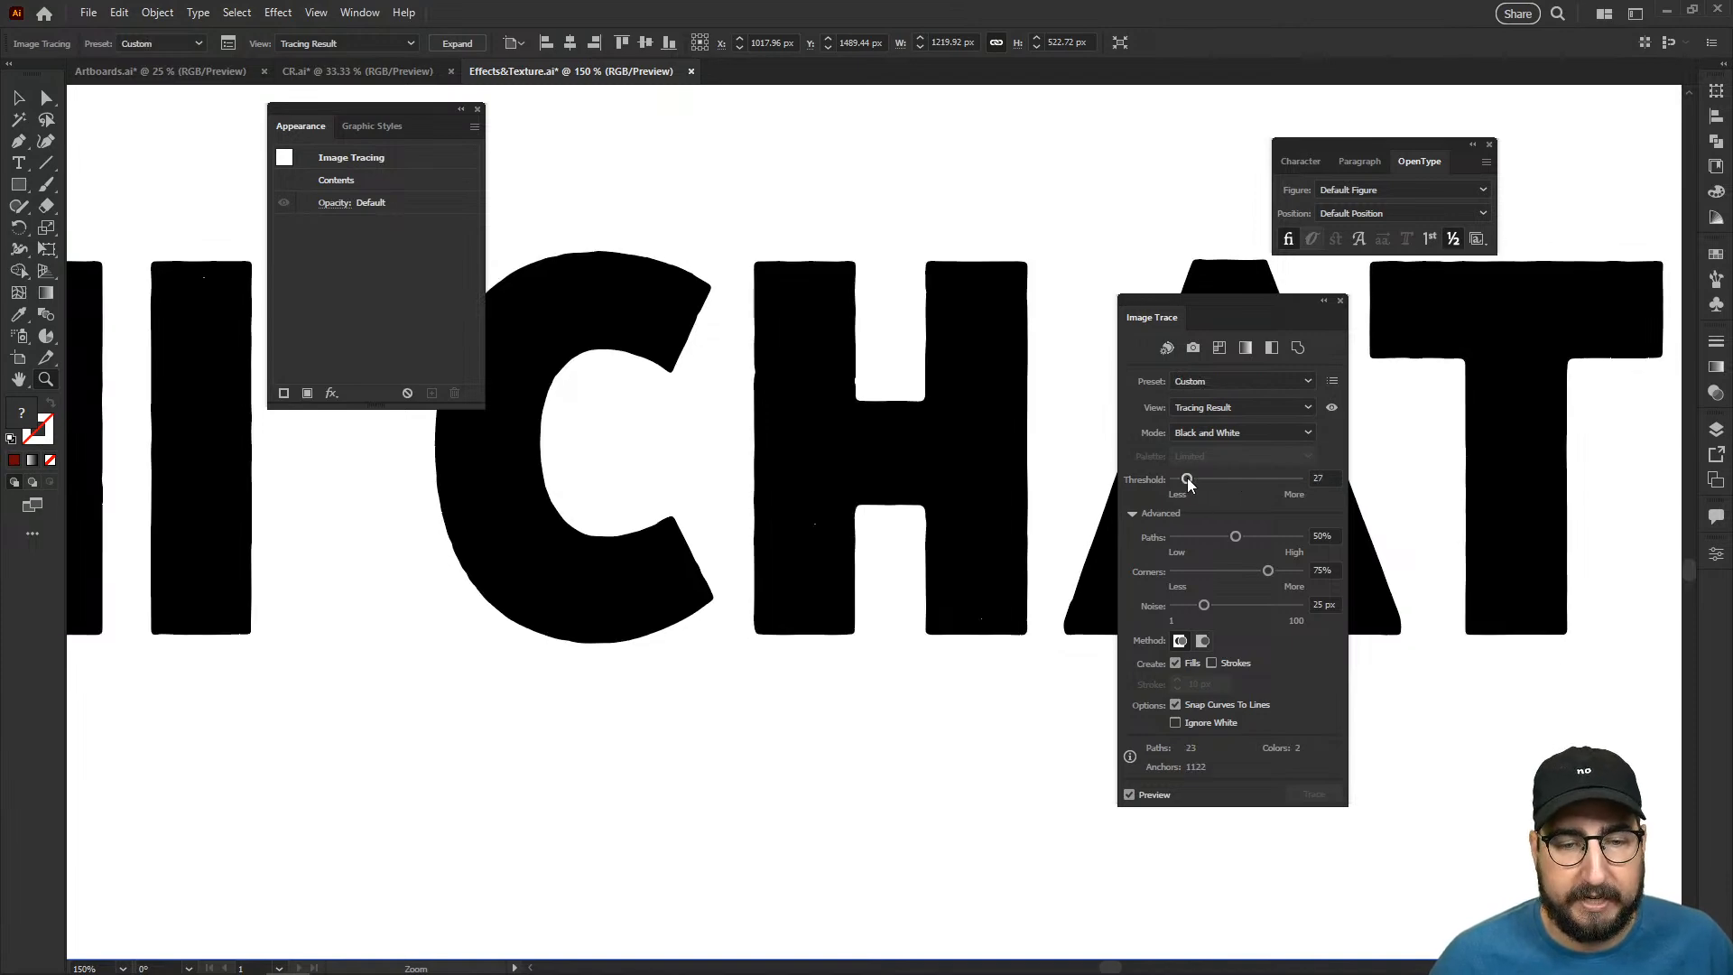
{"action": "left_click_drag", "start_coordinate": [1188, 485], "coordinate": [1198, 484]}
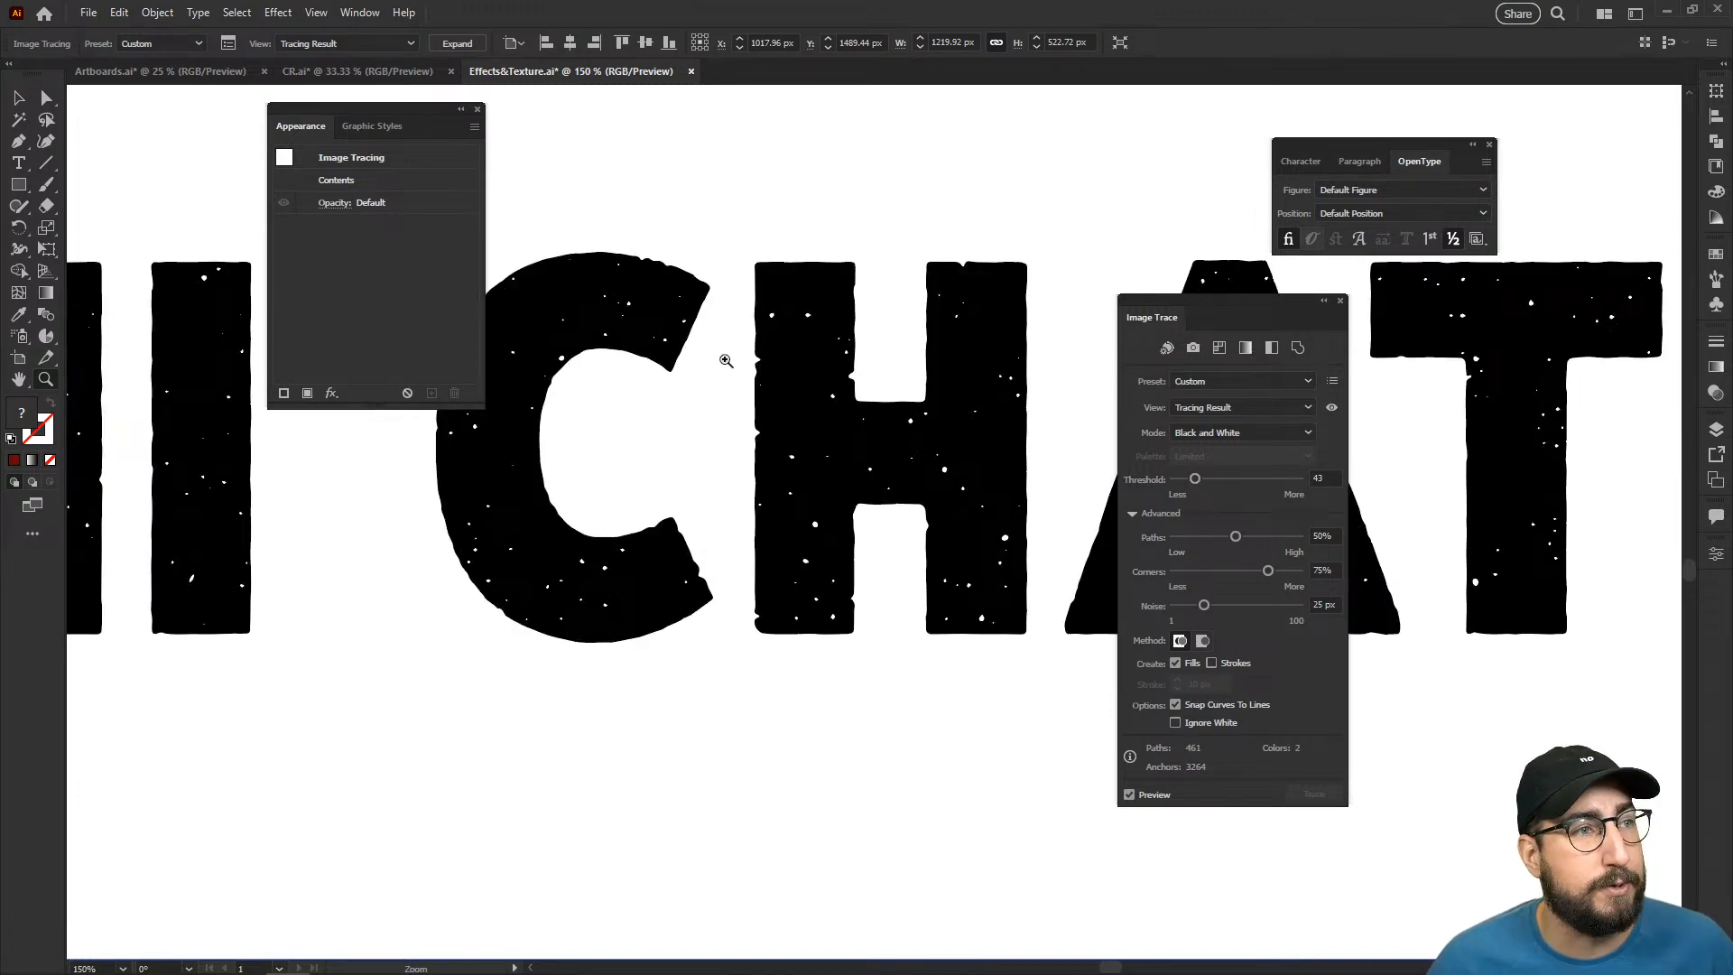
- Expand the traced "HI CHAT" lettering into editable vector paths, shift the Appearance panel aside and deselect the result
{"action": "left_click_drag", "start_coordinate": [654, 485], "coordinate": [430, 526]}
{"action": "left_click", "coordinate": [457, 43]}
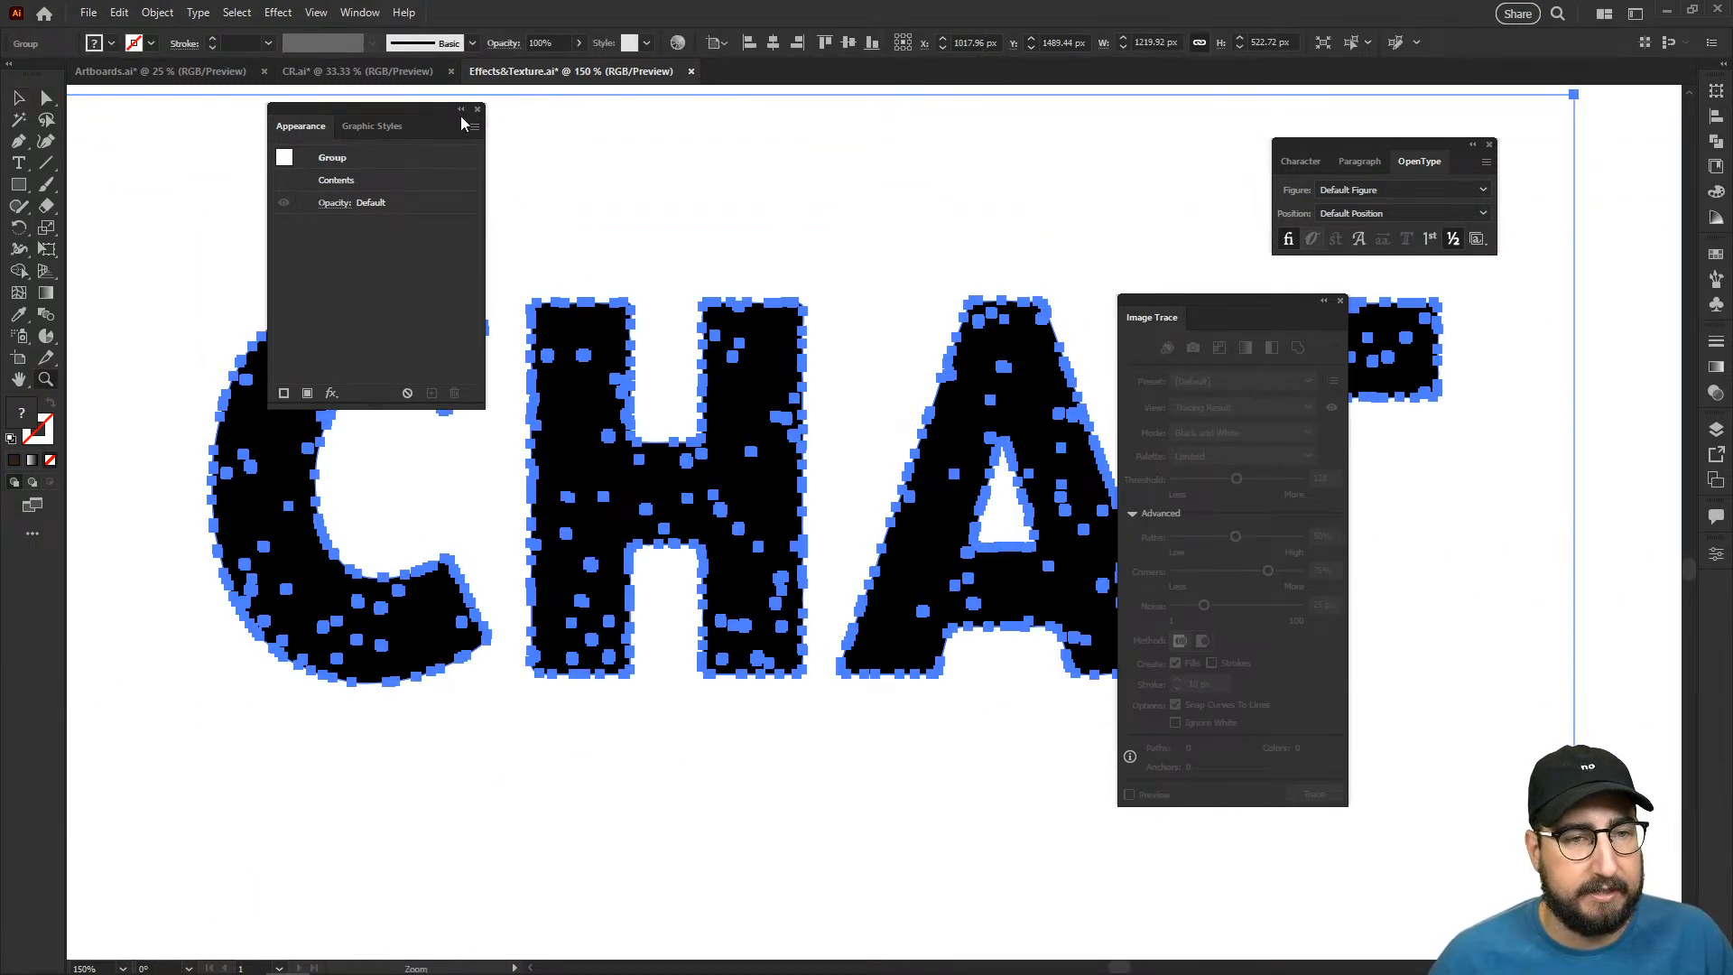
{"action": "left_click_drag", "start_coordinate": [429, 103], "coordinate": [283, 116]}
{"action": "key", "text": "v"}
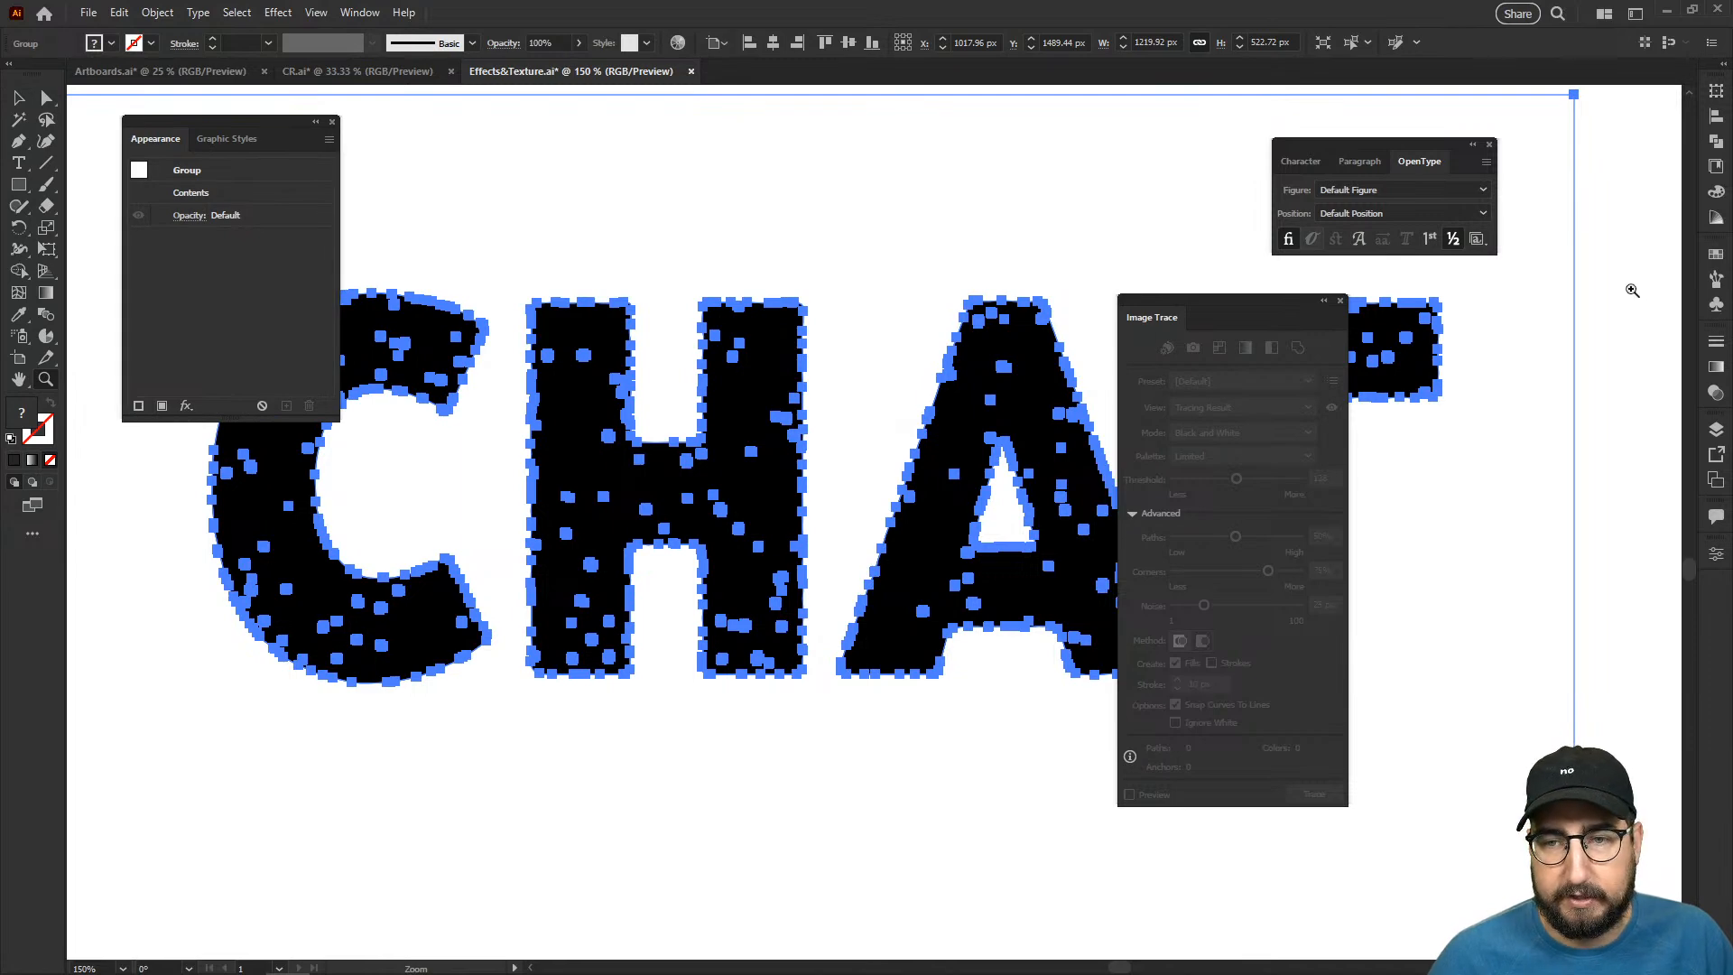
{"action": "left_click", "coordinate": [865, 286]}
- Examine the distressed texture and vector paths of the expanded "HI CHAT" lettering
{"action": "key", "text": "z"}
{"action": "left_click", "coordinate": [863, 523], "text": "alt"}
{"action": "left_click", "coordinate": [867, 589], "text": "alt"}
{"action": "left_click", "coordinate": [866, 588], "text": "alt"}
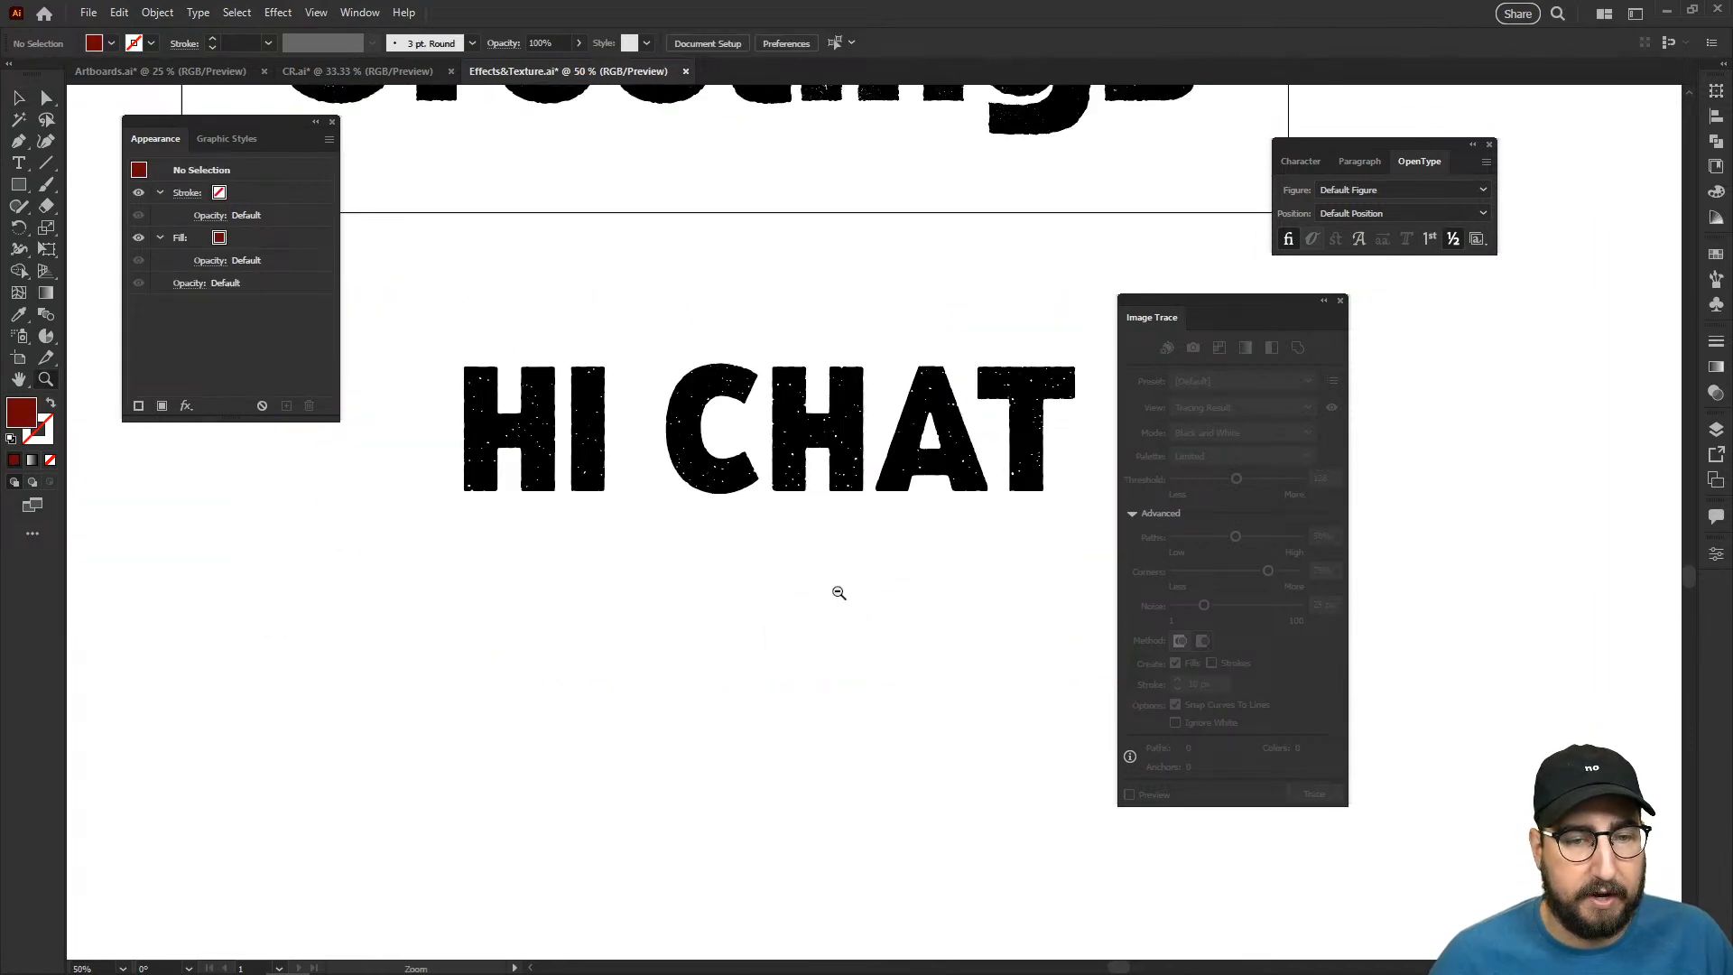
{"action": "left_click", "coordinate": [840, 592], "text": "alt"}
{"action": "left_click_drag", "start_coordinate": [825, 524], "coordinate": [689, 625]}
{"action": "left_click", "coordinate": [747, 502]}
{"action": "left_click", "coordinate": [821, 538]}
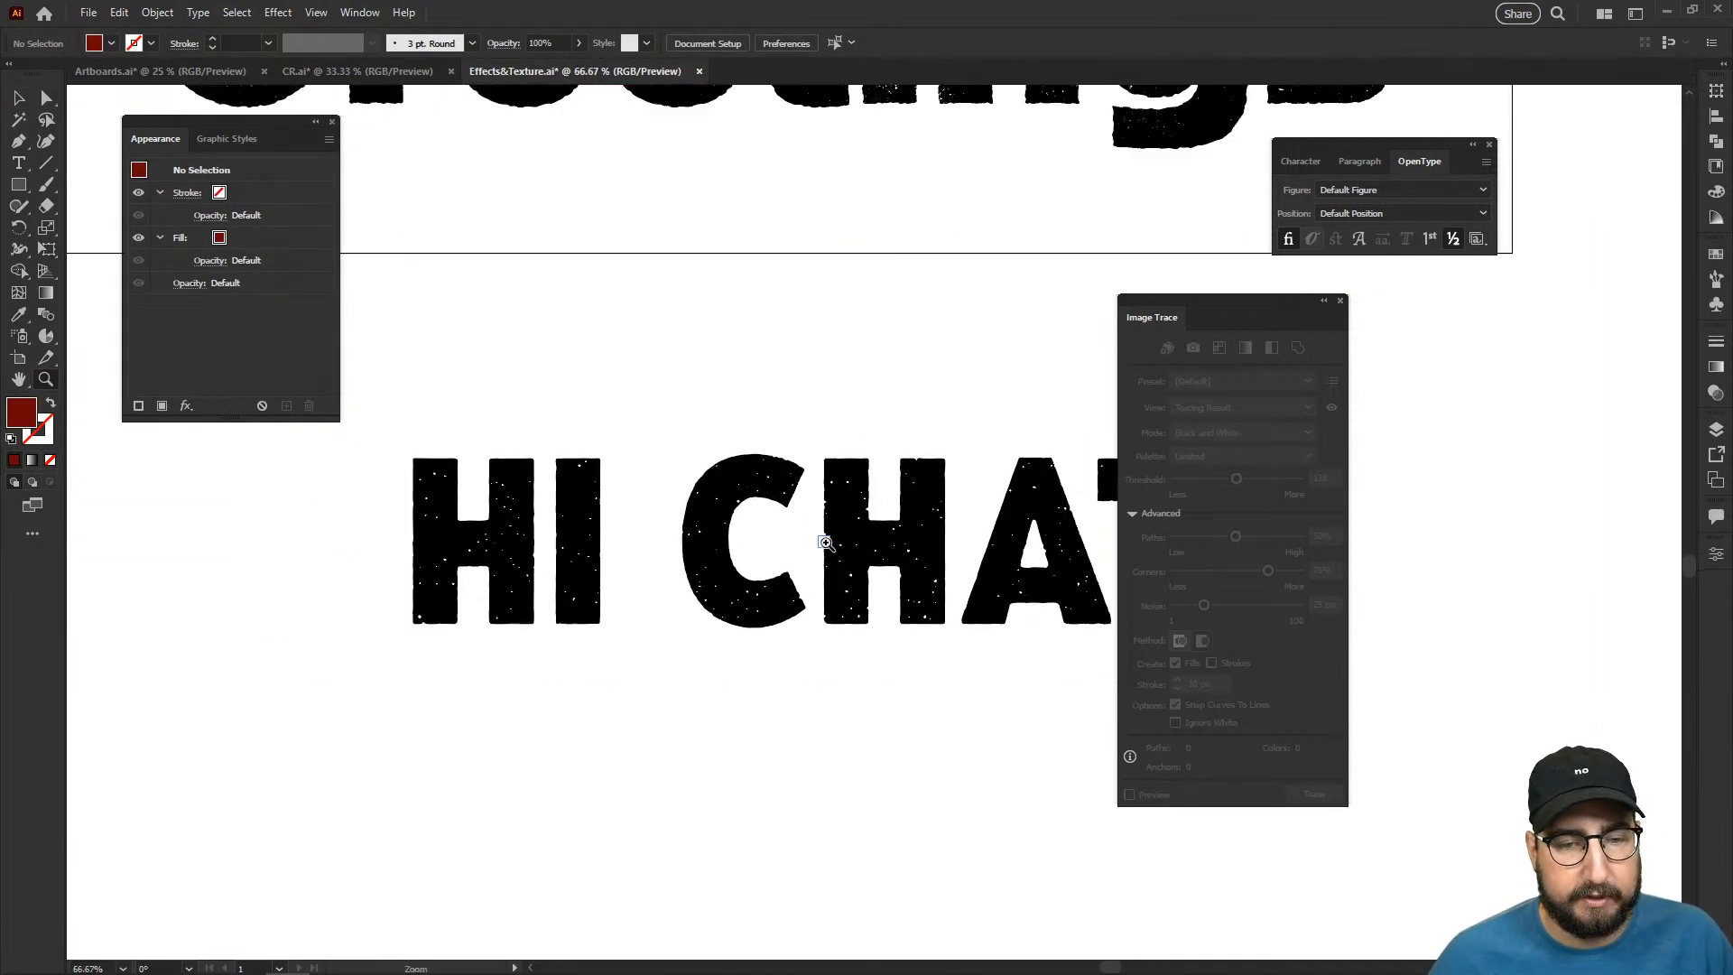
{"action": "left_click", "coordinate": [866, 531]}
{"action": "key", "text": "v"}
{"action": "left_click", "coordinate": [831, 503]}
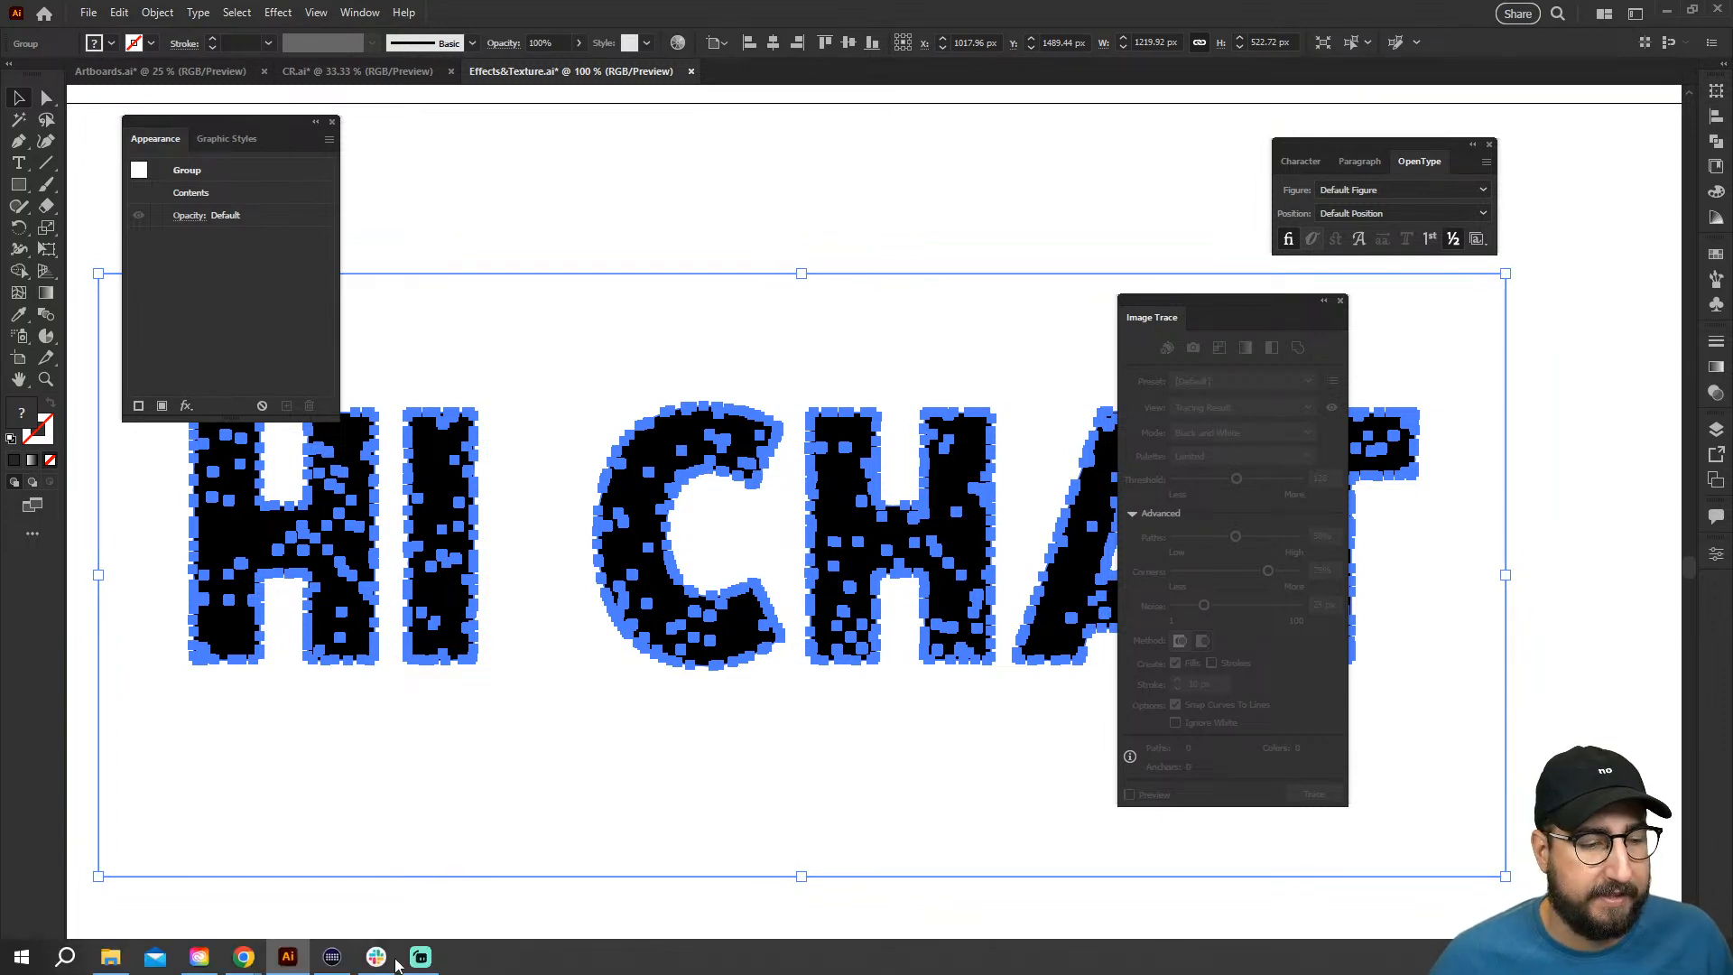
- Switch to Adobe Stock in Chrome and search the free images for "book illustration"
{"action": "mouse_move", "coordinate": [247, 962]}
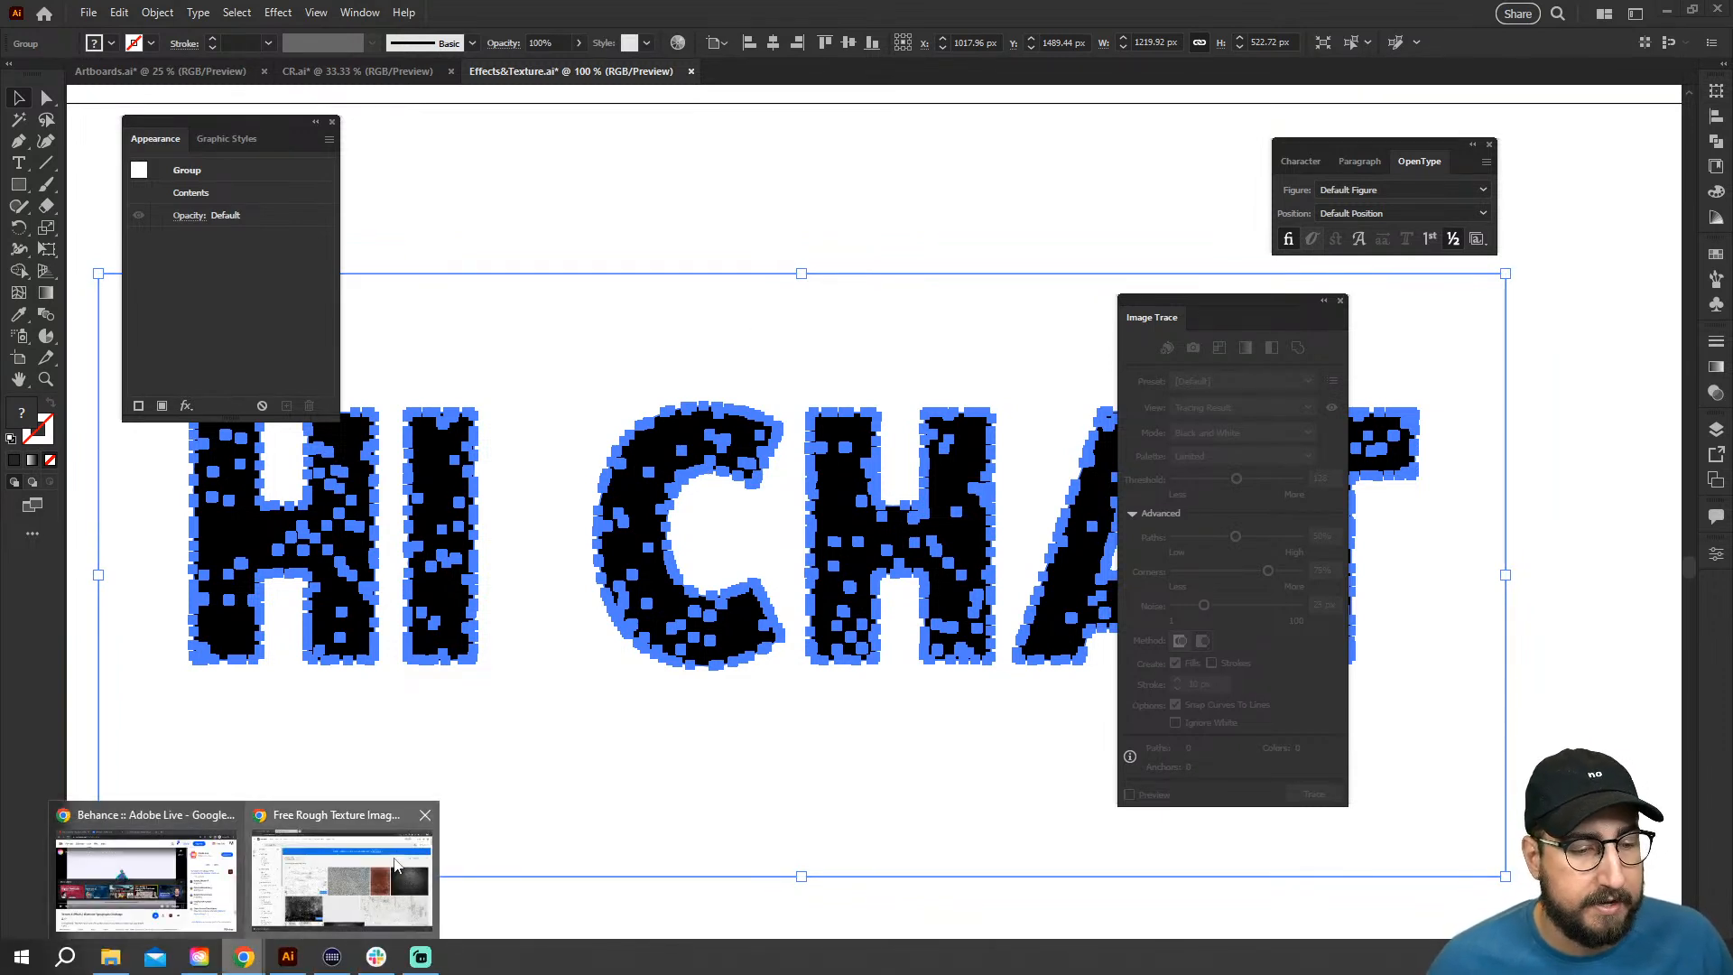
{"action": "left_click", "coordinate": [341, 871]}
{"action": "key", "text": "ctrl+shift+Left"}
{"action": "key", "text": "ctrl+shift+Left"}
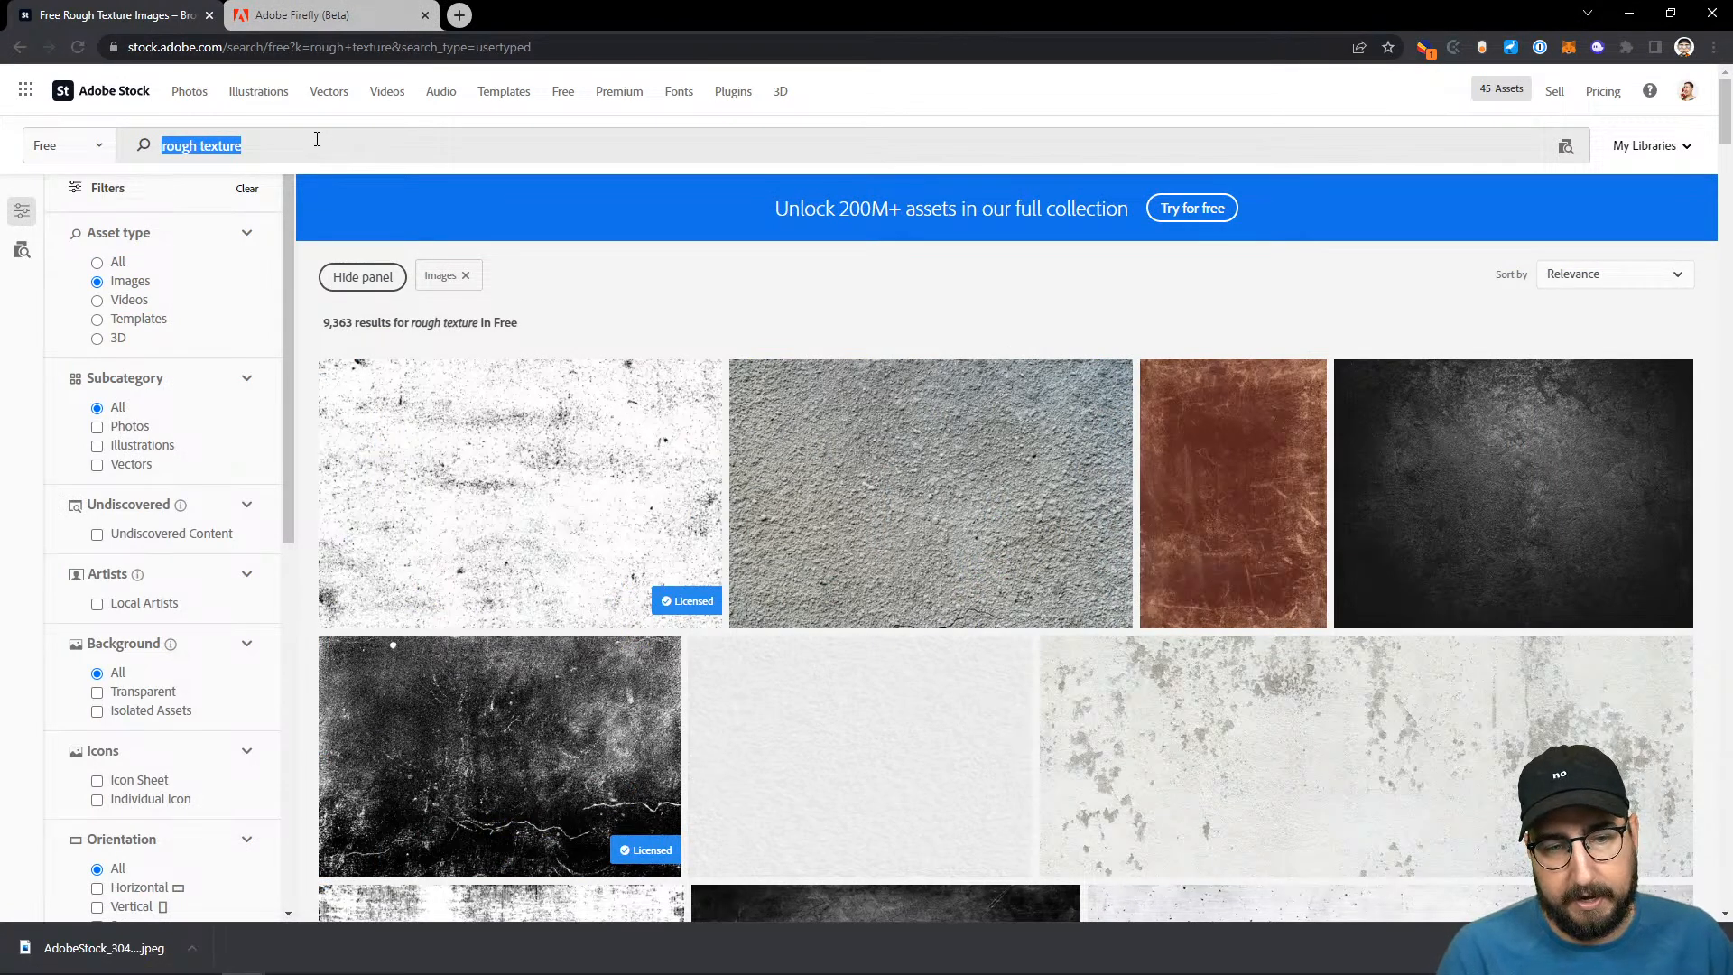
{"action": "type", "text": "book illus"}
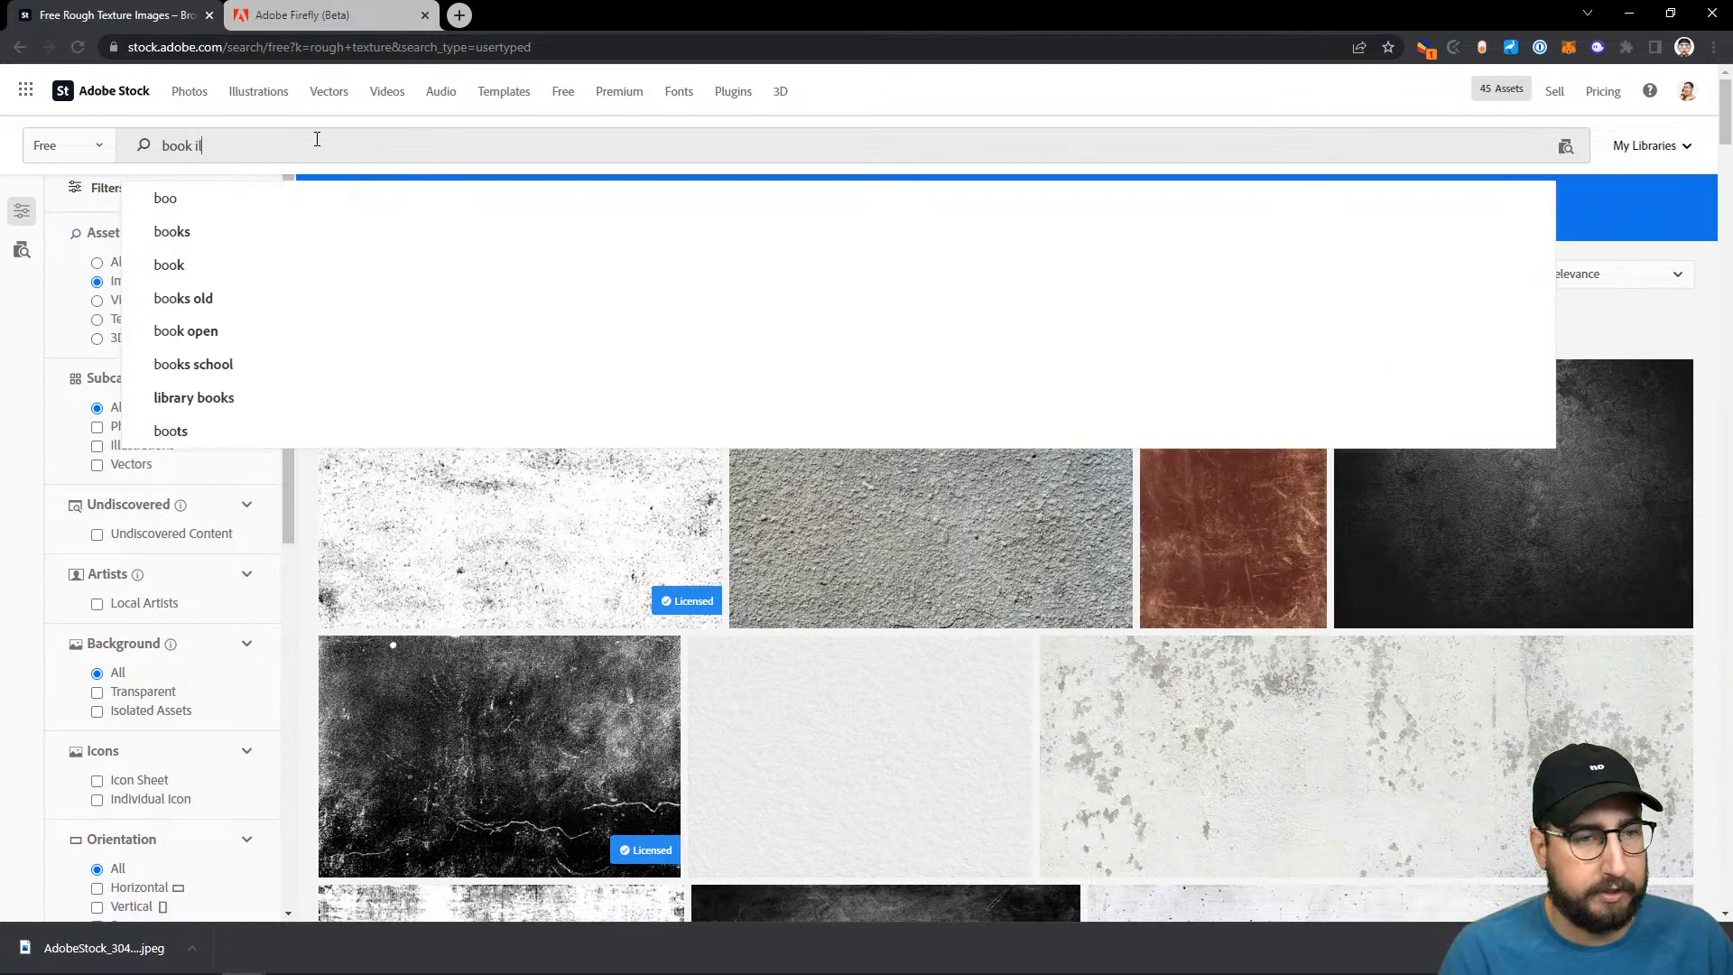
{"action": "type", "text": "tration"}
{"action": "key", "text": "Return"}
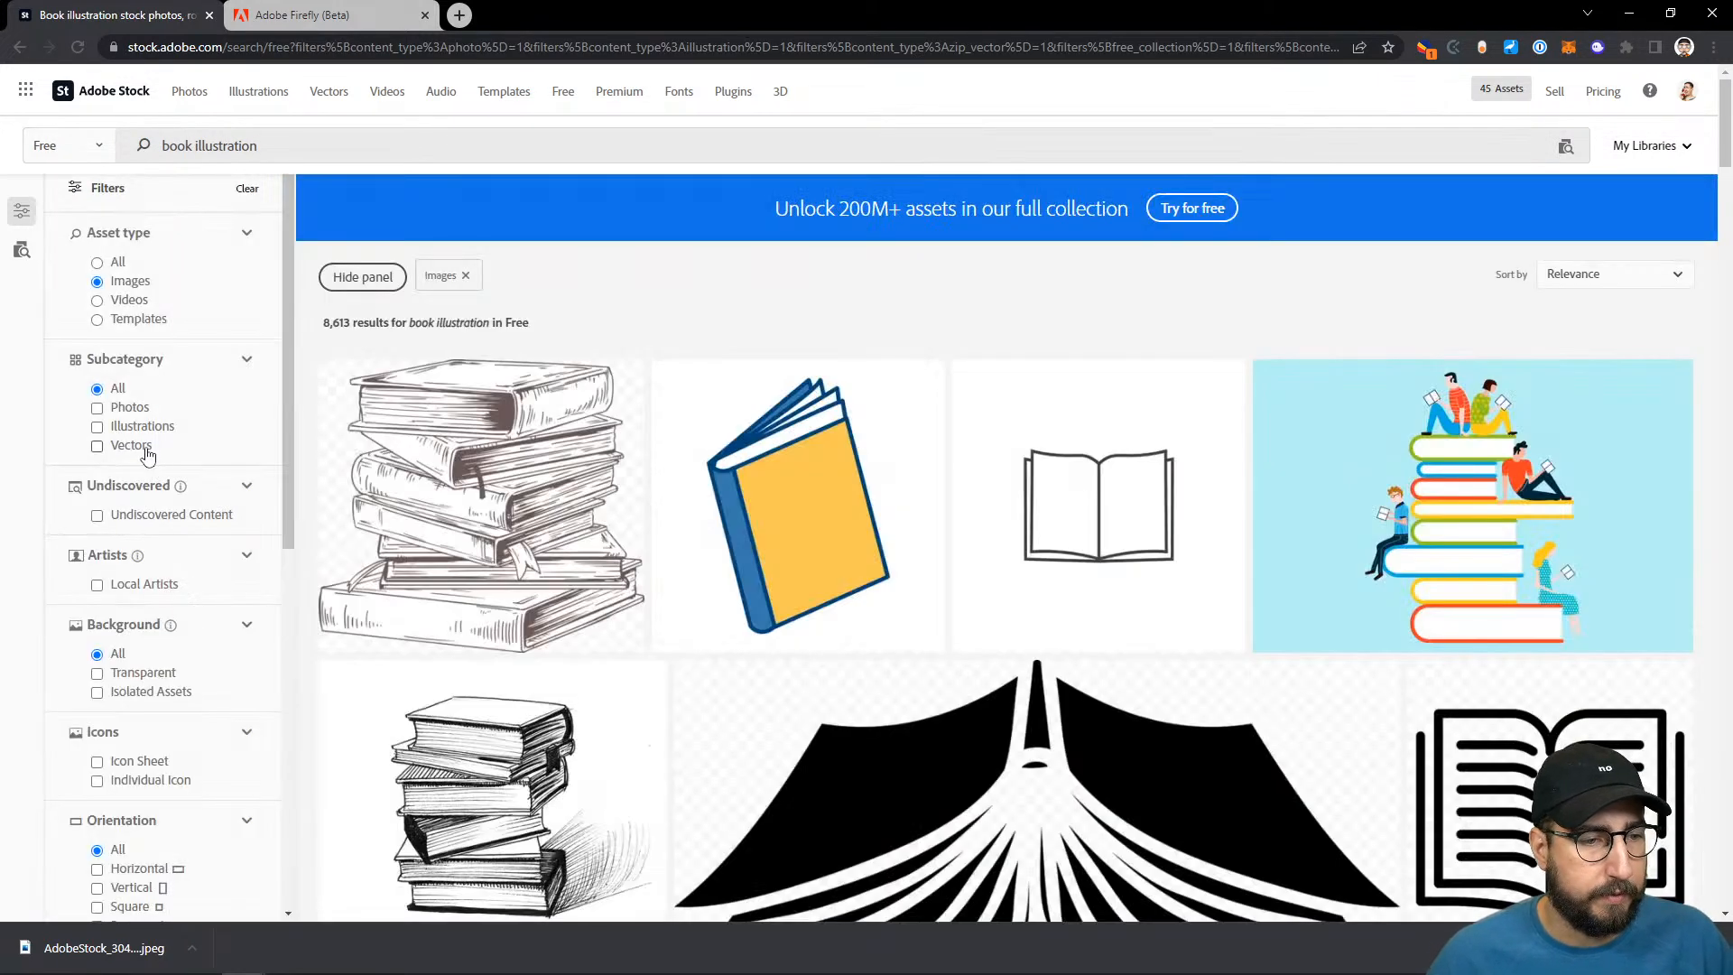
- Limit the book illustration results to vectors and browse for suitable artwork
{"action": "left_click", "coordinate": [142, 448]}
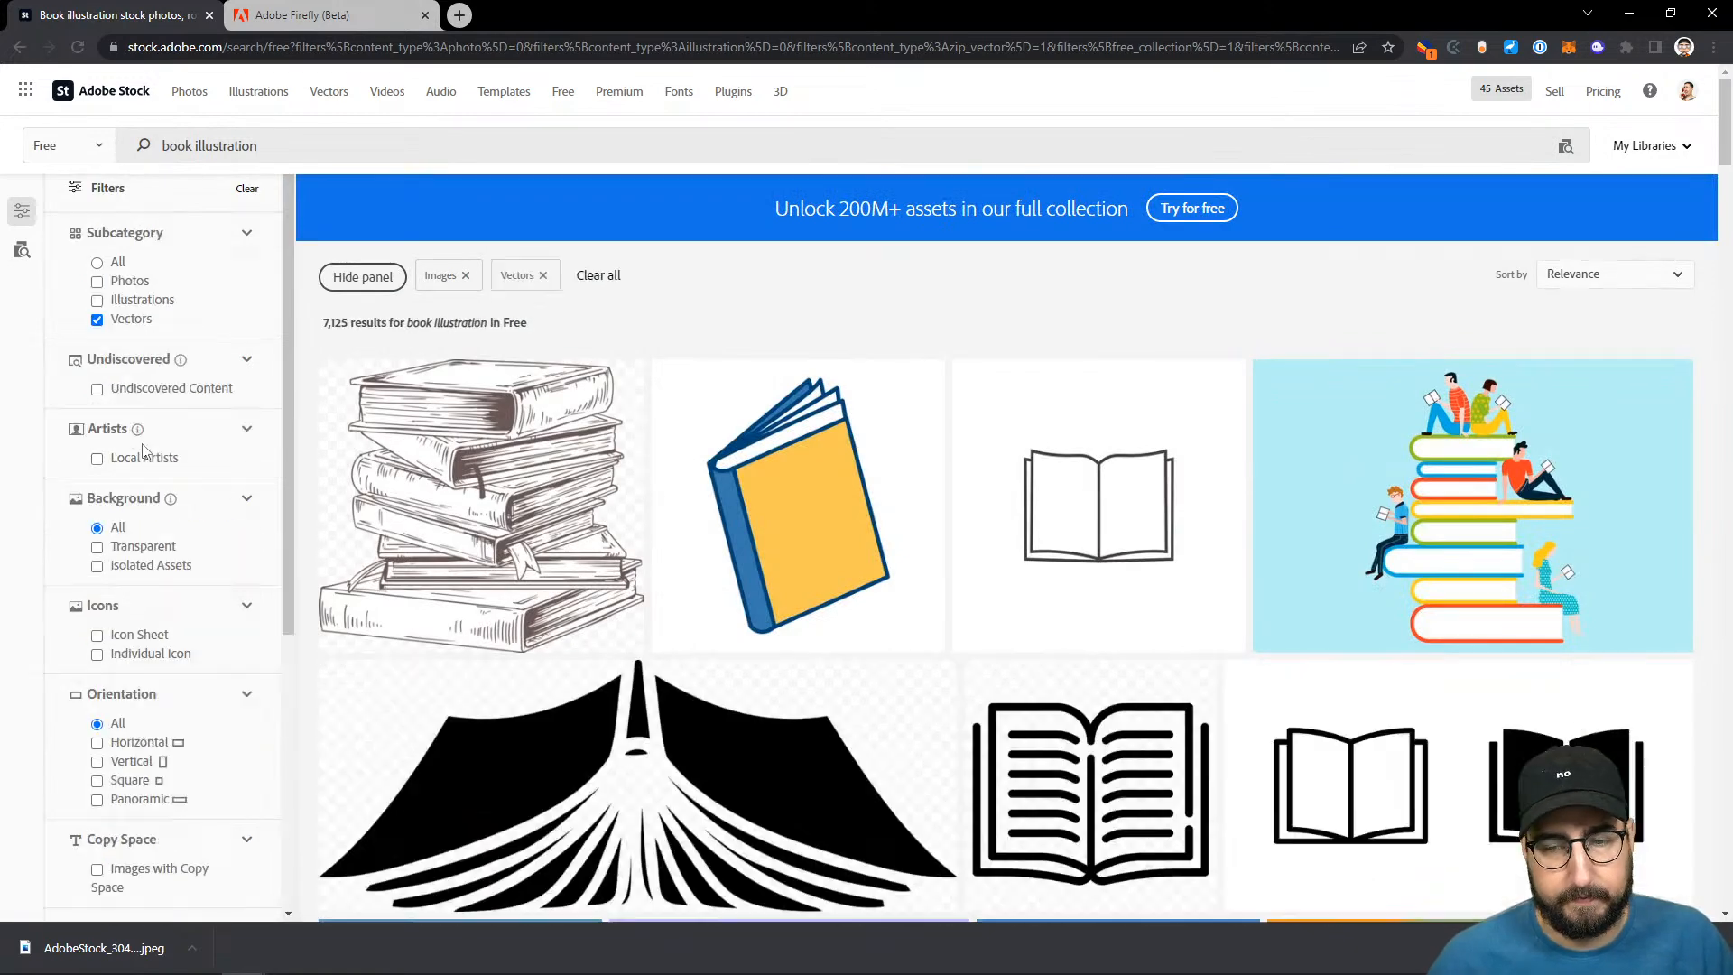
{"action": "scroll", "coordinate": [832, 459], "scroll_direction": "down", "scroll_amount": 3}
{"action": "scroll", "coordinate": [832, 462], "scroll_direction": "down", "scroll_amount": 3}
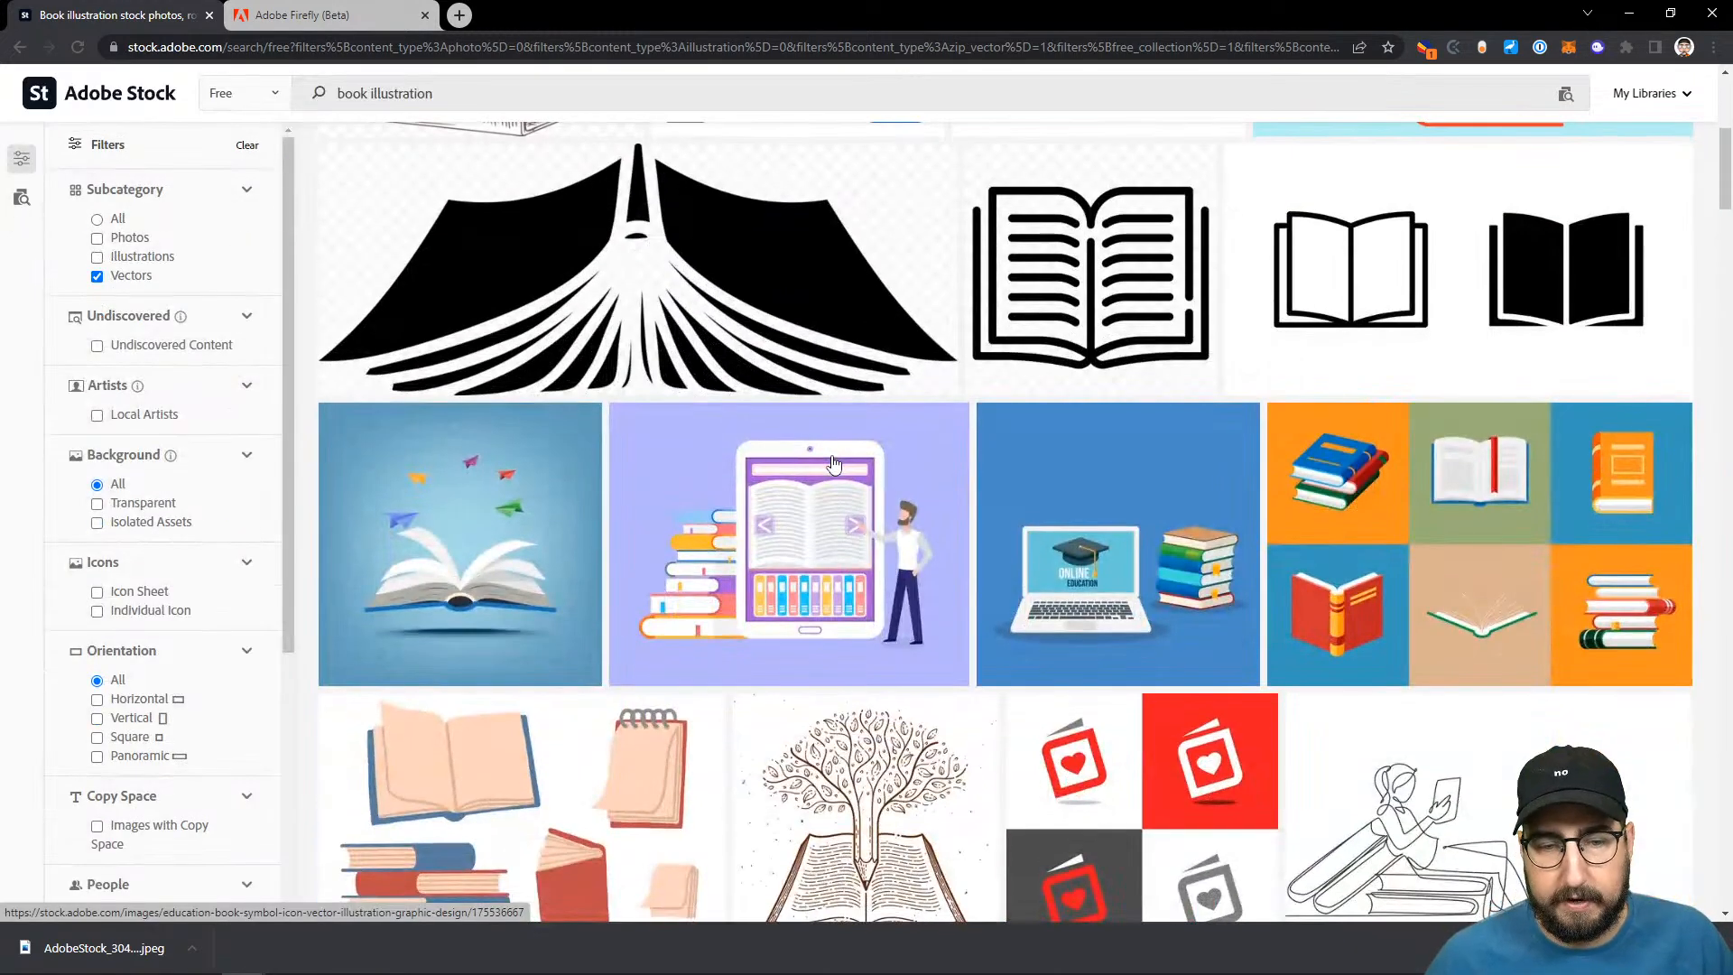
{"action": "scroll", "coordinate": [832, 462], "scroll_direction": "down", "scroll_amount": 1}
{"action": "scroll", "coordinate": [832, 462], "scroll_direction": "down", "scroll_amount": 3}
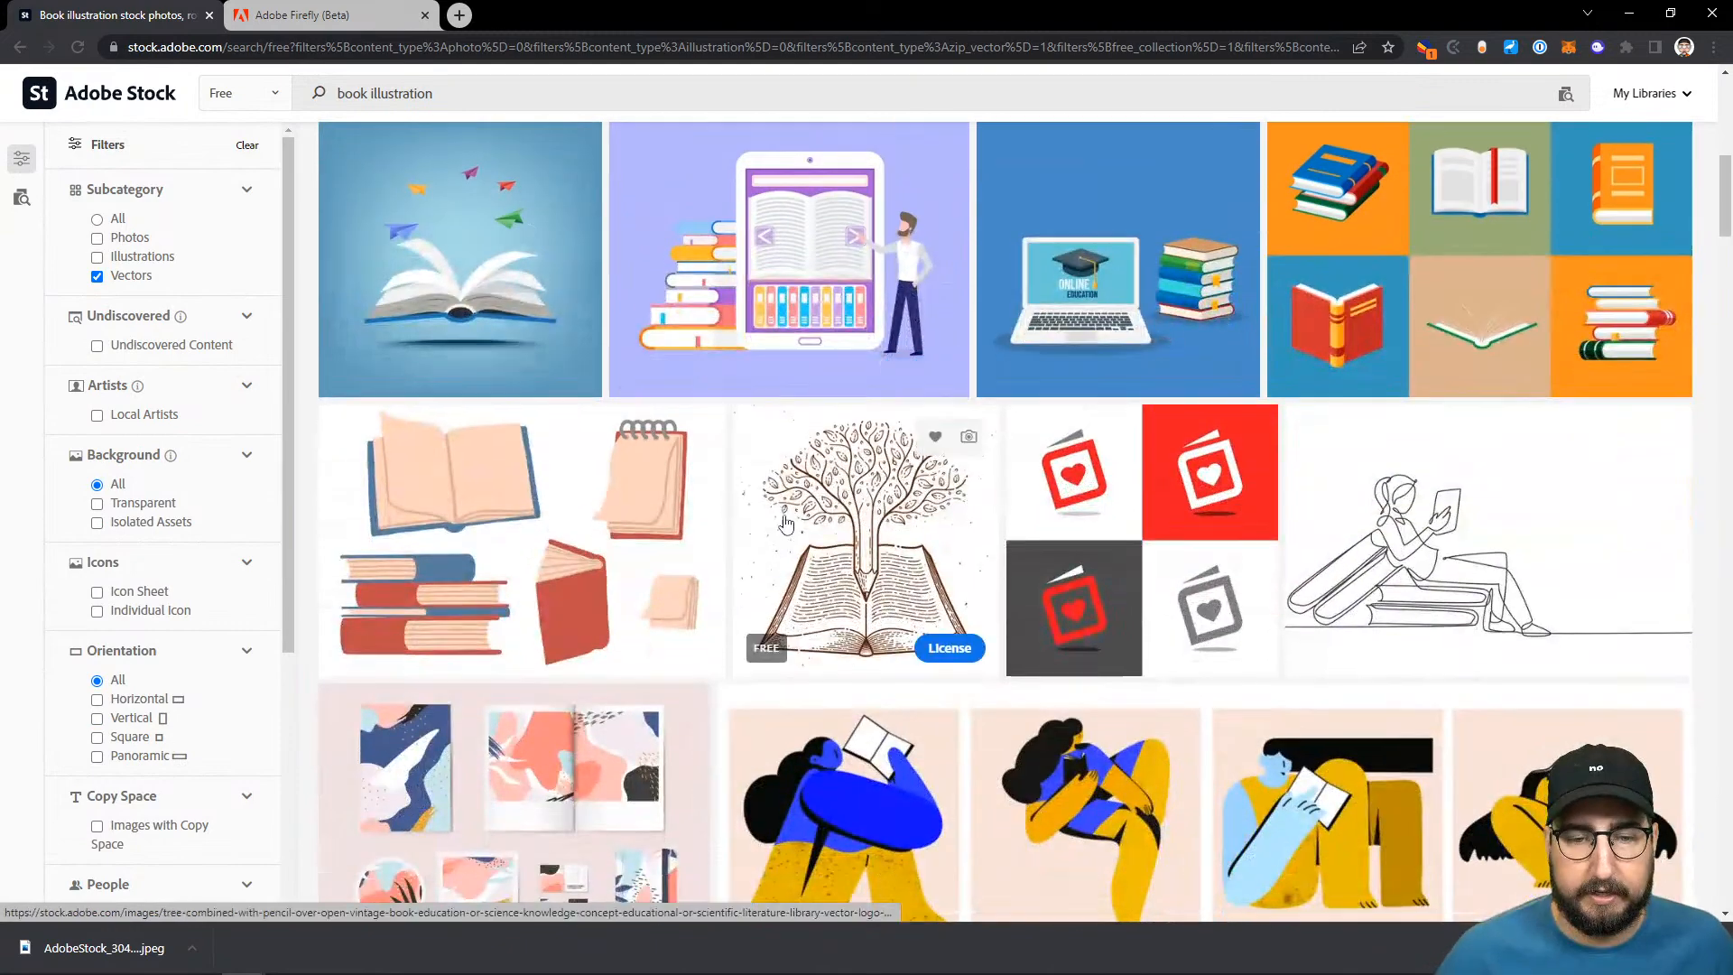
- License the four-panel illustration of people reading, download it as a vector file and open it in Illustrator
{"action": "scroll", "coordinate": [817, 605], "scroll_direction": "down", "scroll_amount": 3}
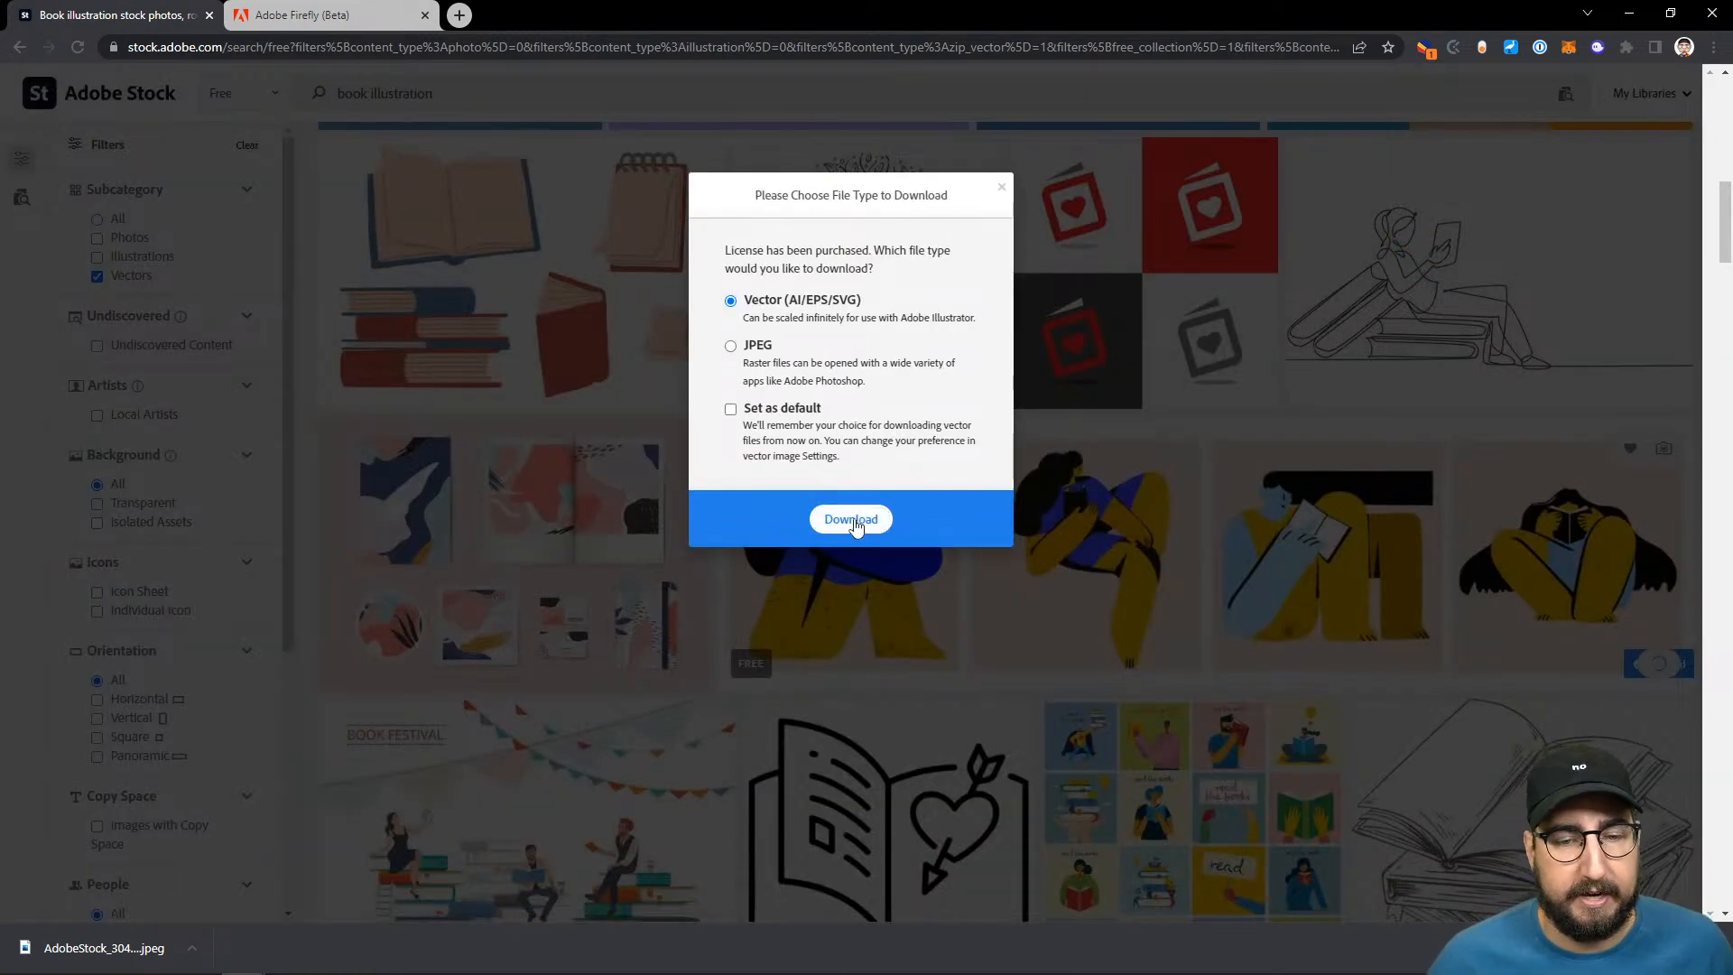
{"action": "left_click", "coordinate": [856, 521]}
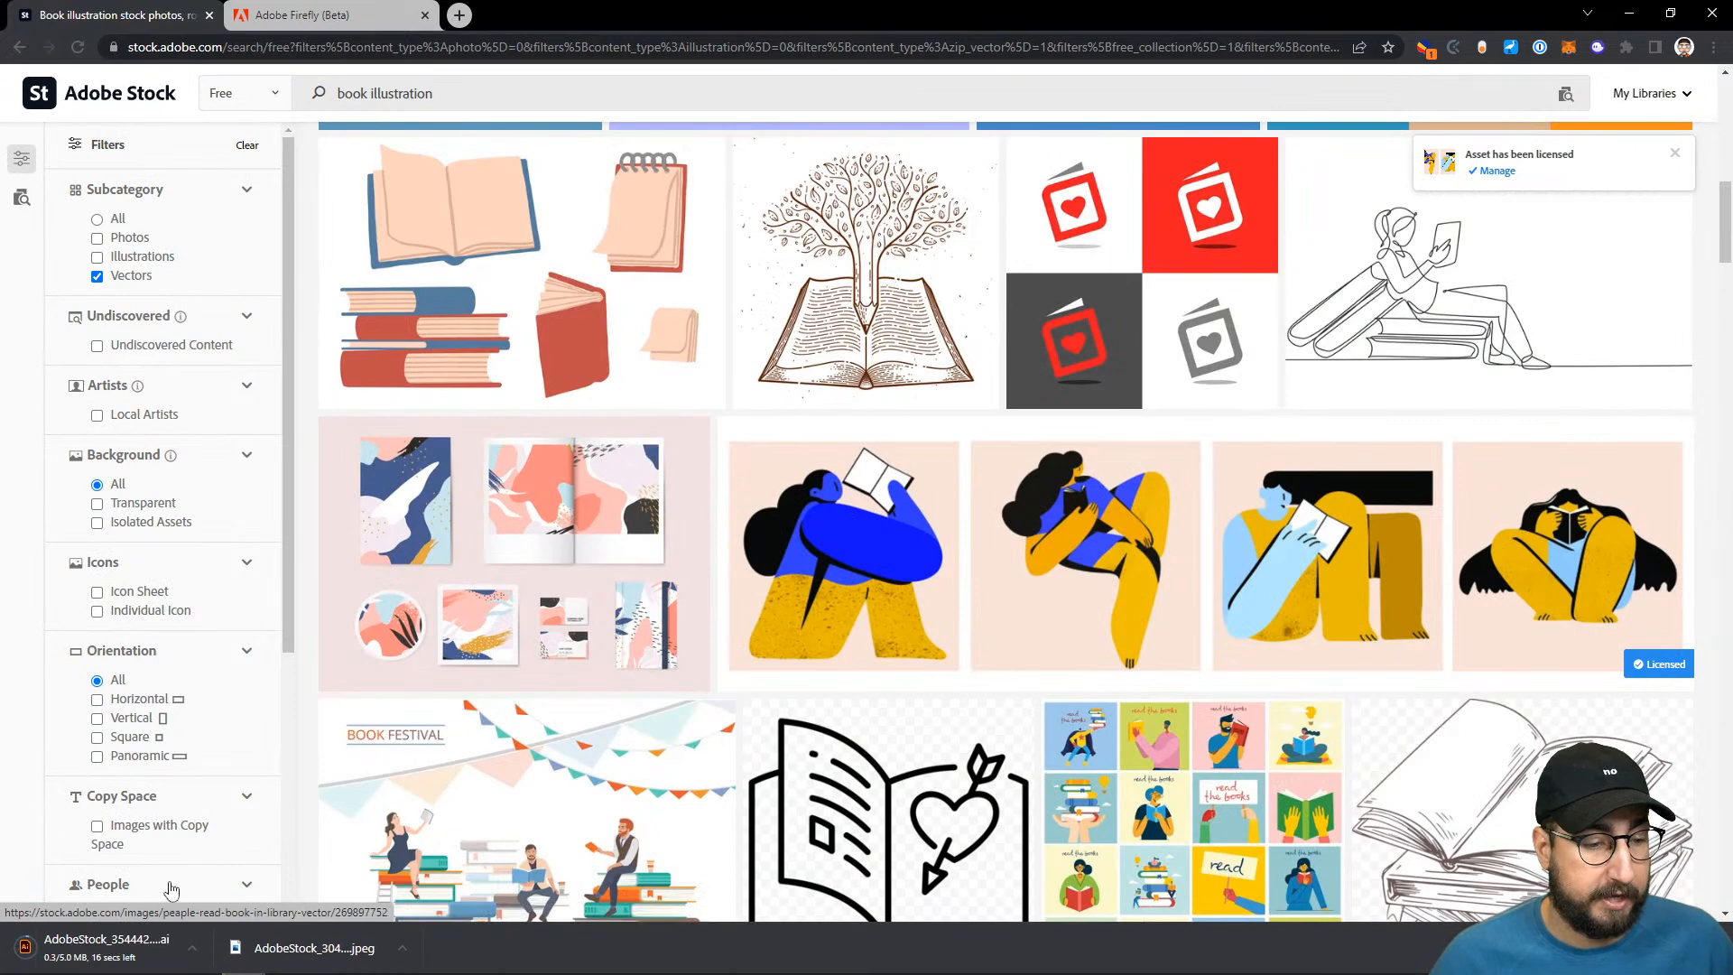
{"action": "left_click", "coordinate": [137, 957]}
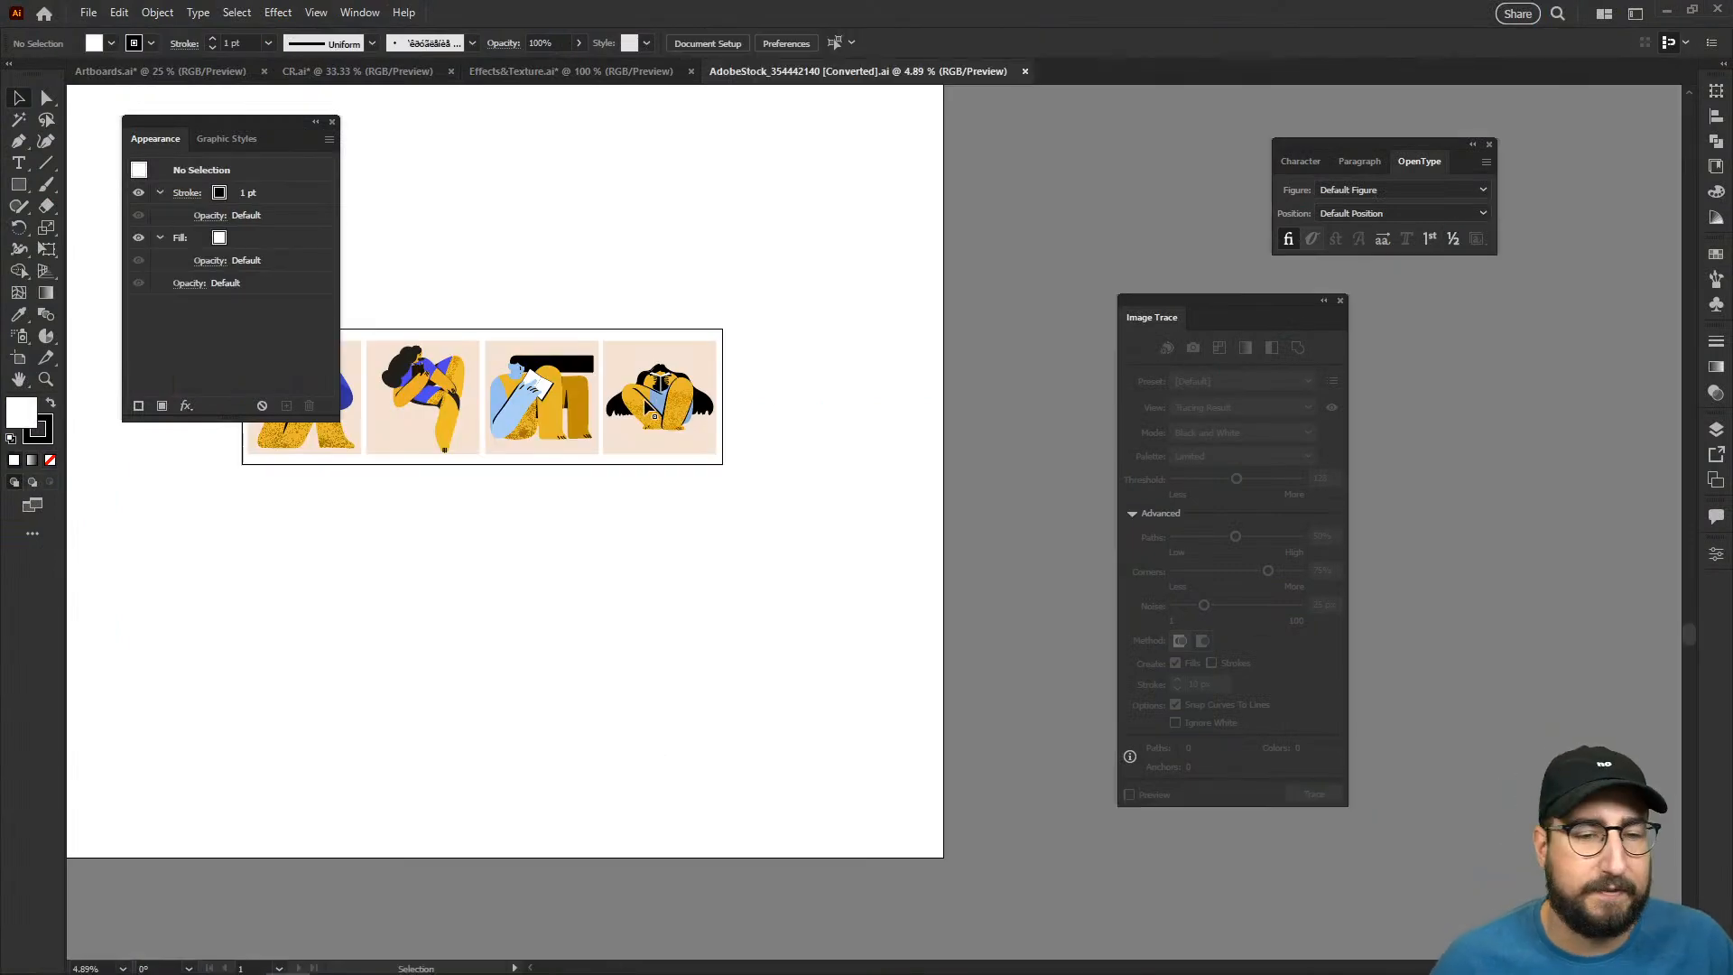
- Move the Image Trace panel clear of the four reading figures and select them all to examine their paths
{"action": "key", "text": "z"}
{"action": "left_click", "coordinate": [666, 431]}
{"action": "left_click", "coordinate": [926, 521]}
{"action": "mouse_move", "coordinate": [1212, 320]}
{"action": "left_mouse_down"}
{"action": "mouse_move", "coordinate": [1318, 473]}
{"action": "mouse_move", "coordinate": [1349, 487]}
{"action": "left_mouse_up"}
{"action": "key", "text": "v"}
{"action": "left_click_drag", "start_coordinate": [1254, 332], "coordinate": [375, 672]}
- Delete the speckle texture from the yellow legs of the first reading figure
{"action": "key", "text": "z"}
{"action": "left_click", "coordinate": [817, 574]}
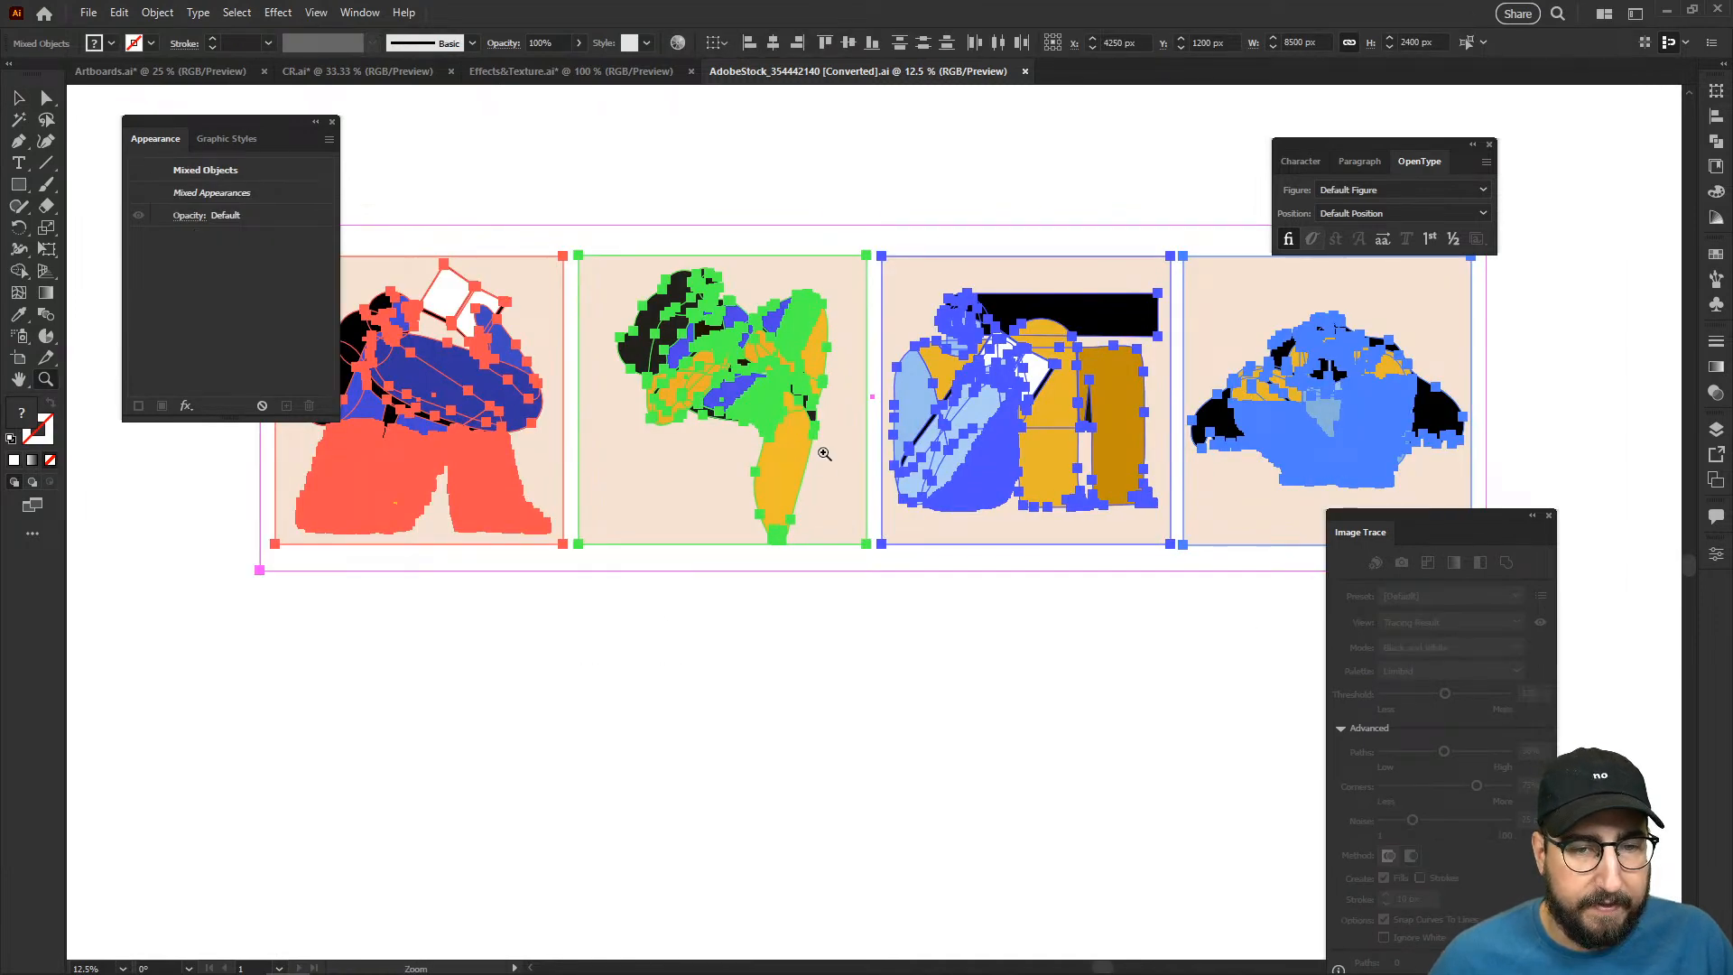
{"action": "left_click", "coordinate": [823, 454]}
{"action": "left_click", "coordinate": [747, 554]}
{"action": "left_click_drag", "start_coordinate": [623, 667], "coordinate": [935, 736]}
{"action": "key", "text": "v"}
{"action": "left_click", "coordinate": [701, 853]}
{"action": "left_click", "coordinate": [688, 556]}
{"action": "key", "text": "Delete"}
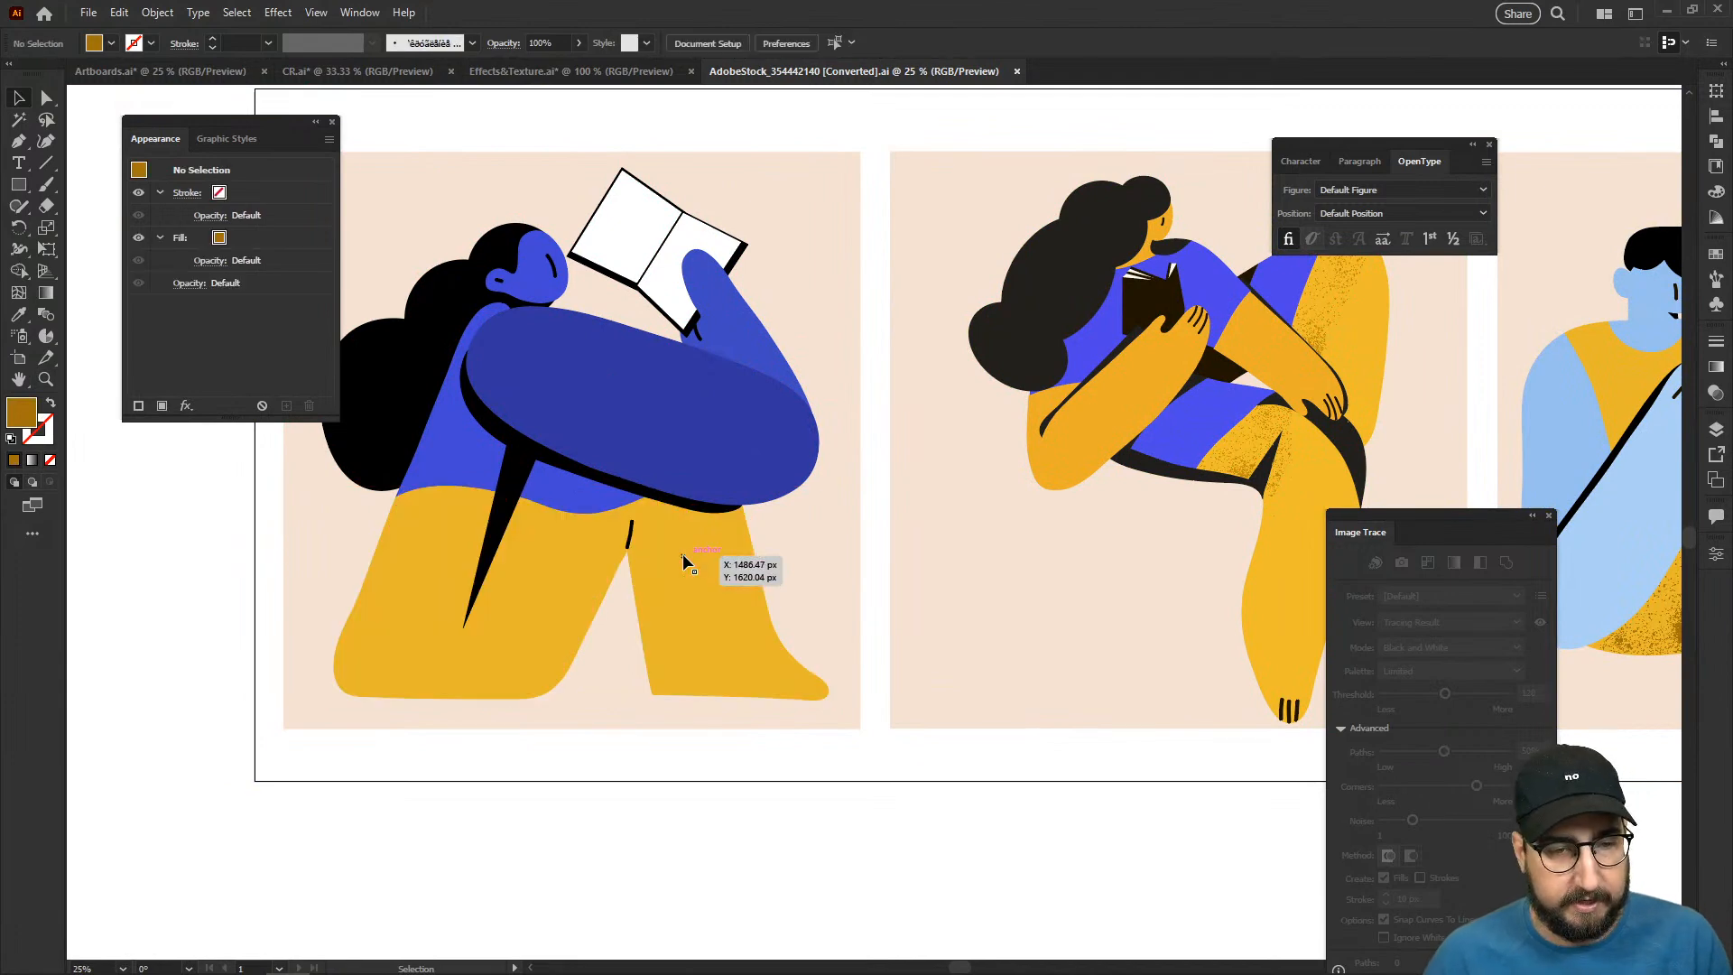
- Delete the speckle textures from the raised thigh and hip of the second reading figure
{"action": "left_click_drag", "start_coordinate": [1068, 538], "coordinate": [608, 607]}
{"action": "left_click", "coordinate": [856, 390]}
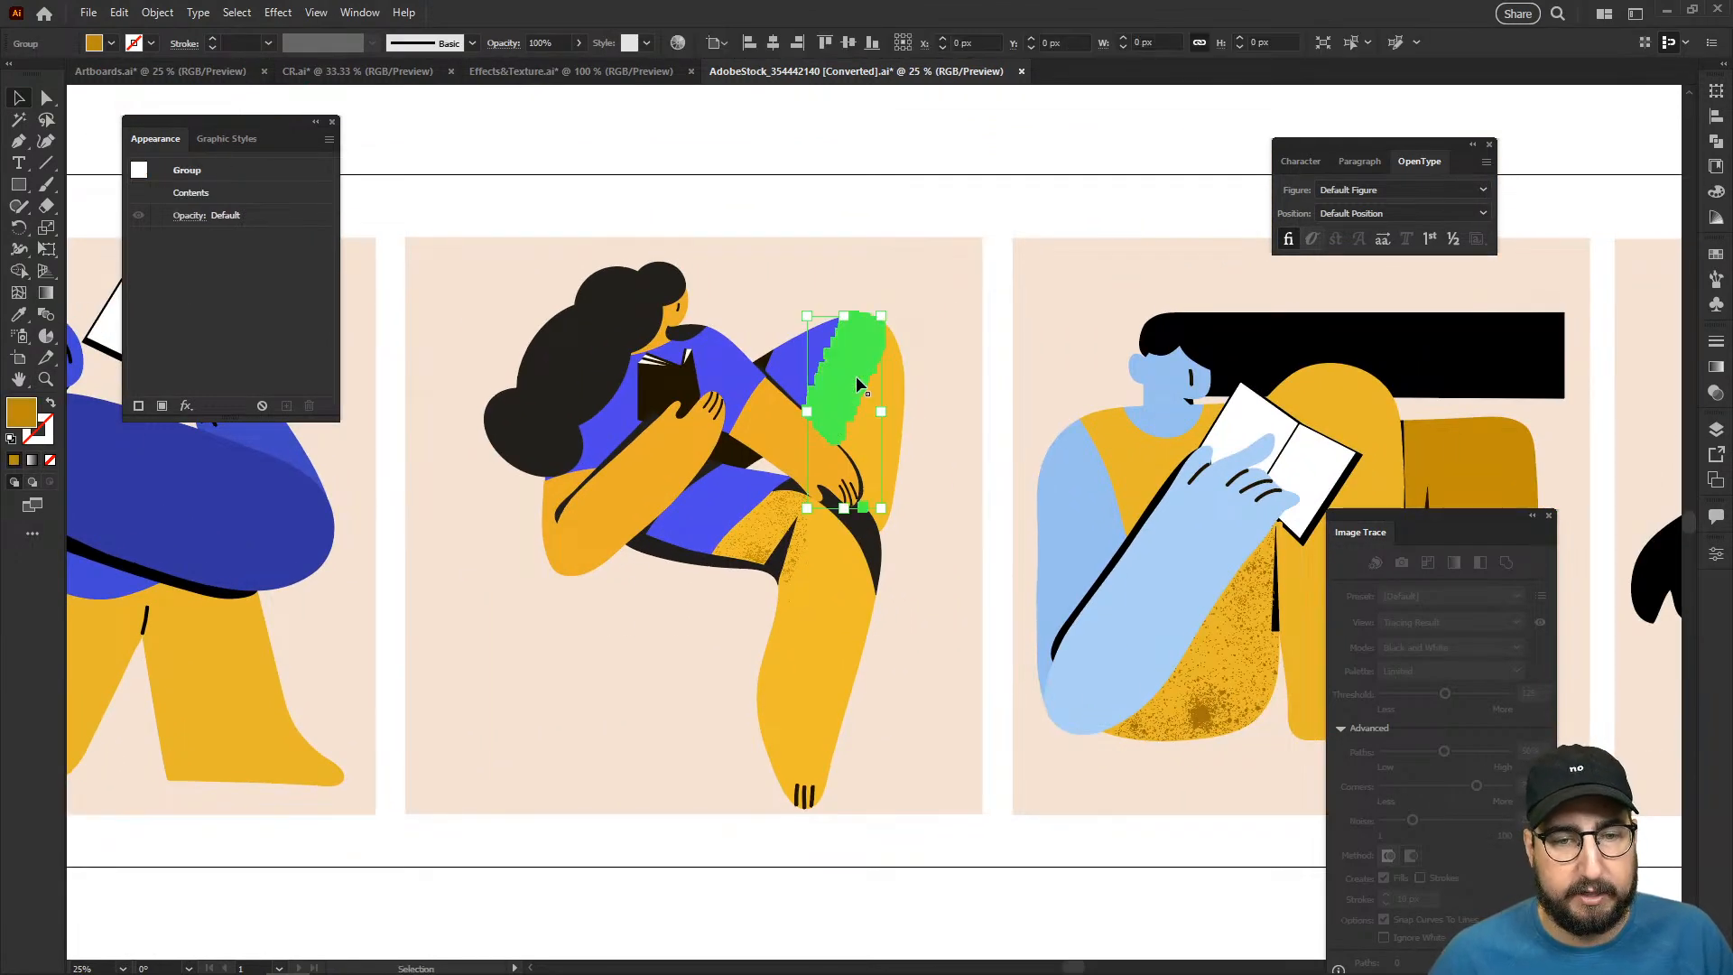
{"action": "key", "text": "Delete"}
{"action": "left_click", "coordinate": [775, 505]}
{"action": "key", "text": "Delete"}
- Delete the remaining speckle textures from the reading figures at the far end of the row
{"action": "left_click_drag", "start_coordinate": [1255, 632], "coordinate": [501, 693]}
{"action": "left_click", "coordinate": [961, 617]}
{"action": "key", "text": "Delete"}
{"action": "left_click", "coordinate": [1013, 646]}
{"action": "key", "text": "Delete"}
{"action": "left_click", "coordinate": [1244, 605]}
{"action": "key", "text": "Delete"}
- Check the fourth reading figure closely for leftover speckle texture
{"action": "key", "text": "z"}
{"action": "left_click", "coordinate": [1133, 517]}
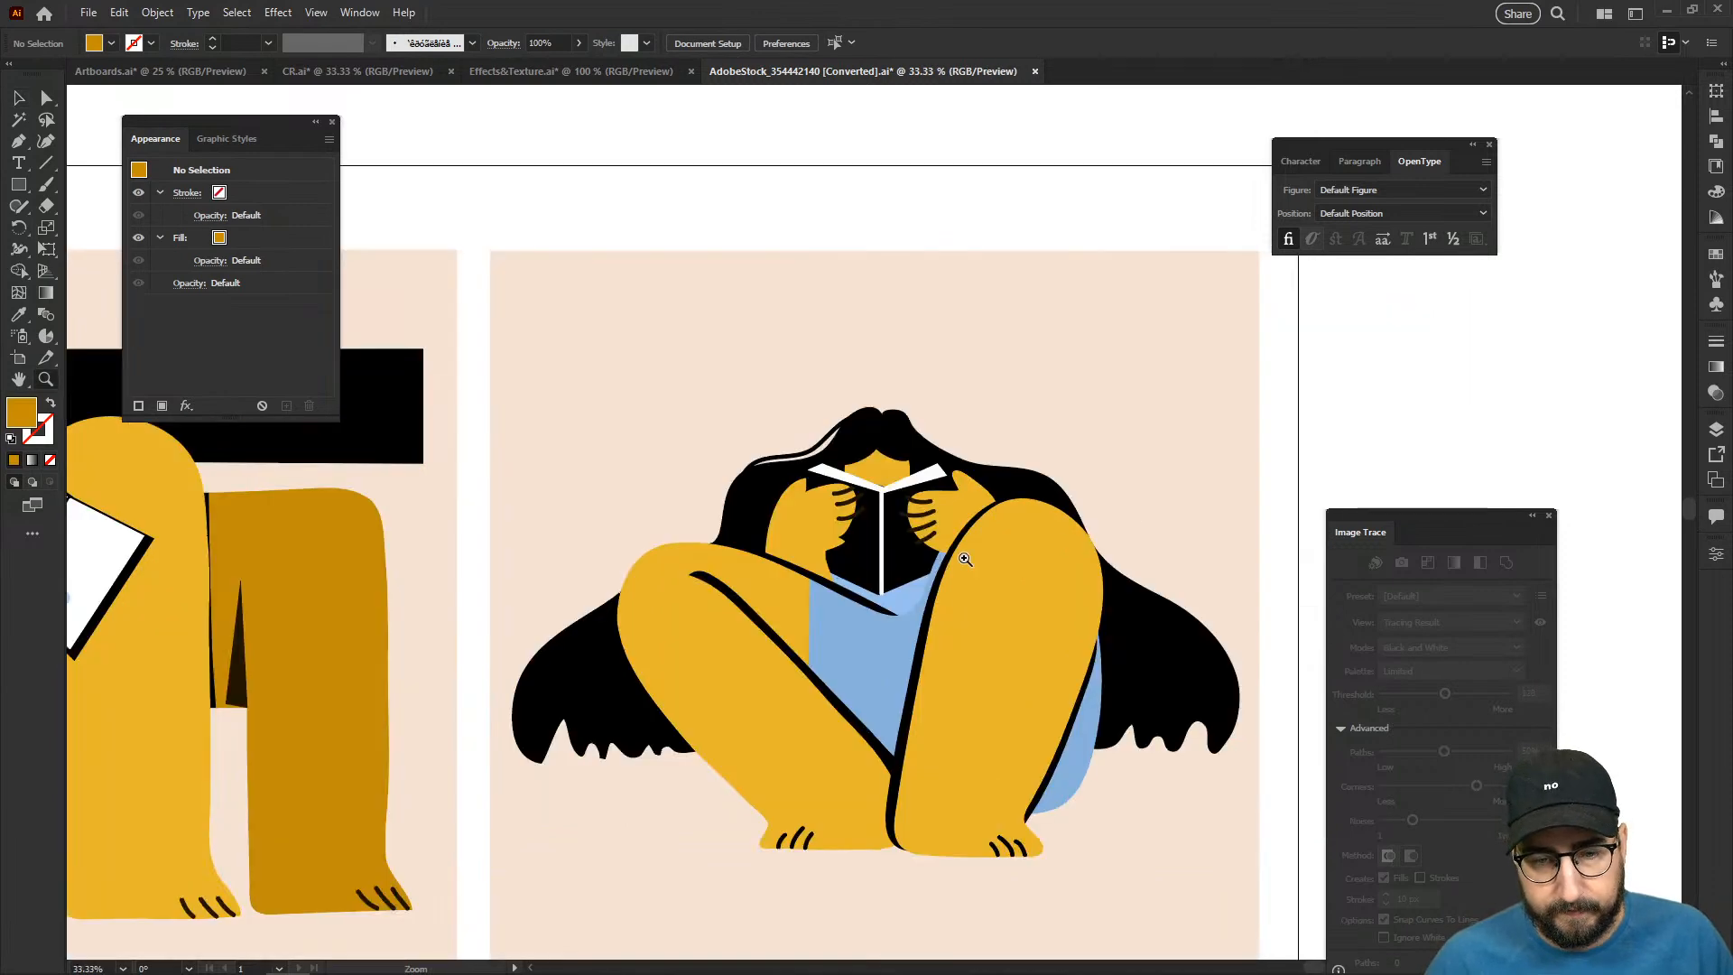
{"action": "left_click", "coordinate": [975, 557]}
{"action": "left_click", "coordinate": [917, 551]}
{"action": "left_click", "coordinate": [882, 621], "text": "alt"}
{"action": "left_click", "coordinate": [849, 625], "text": "alt"}
{"action": "left_click", "coordinate": [824, 630], "text": "alt"}
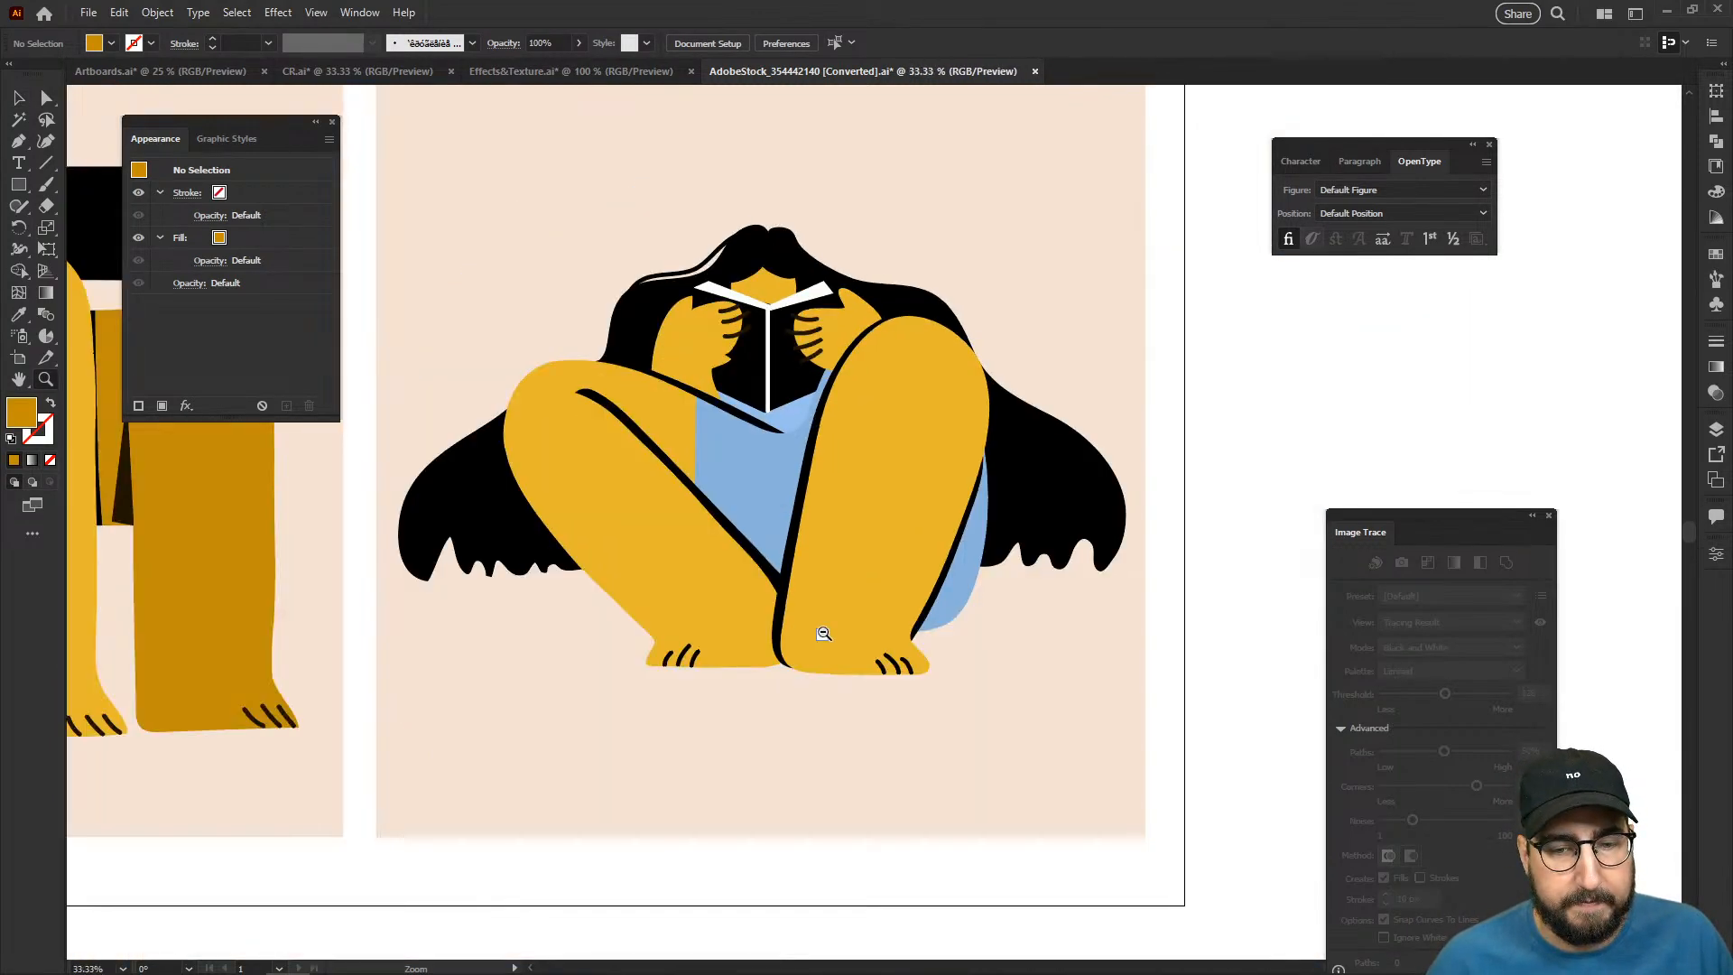
- Select all the artwork, leaving out the white backdrop and the beige background squares behind the four figures
{"action": "left_click", "coordinate": [646, 589], "text": "alt"}
{"action": "left_click_drag", "start_coordinate": [646, 589], "coordinate": [1005, 647]}
{"action": "left_click_drag", "start_coordinate": [712, 534], "coordinate": [970, 563]}
{"action": "key", "text": "ctrl+a"}
{"action": "key", "text": "v"}
{"action": "left_click", "coordinate": [527, 224], "text": "shift"}
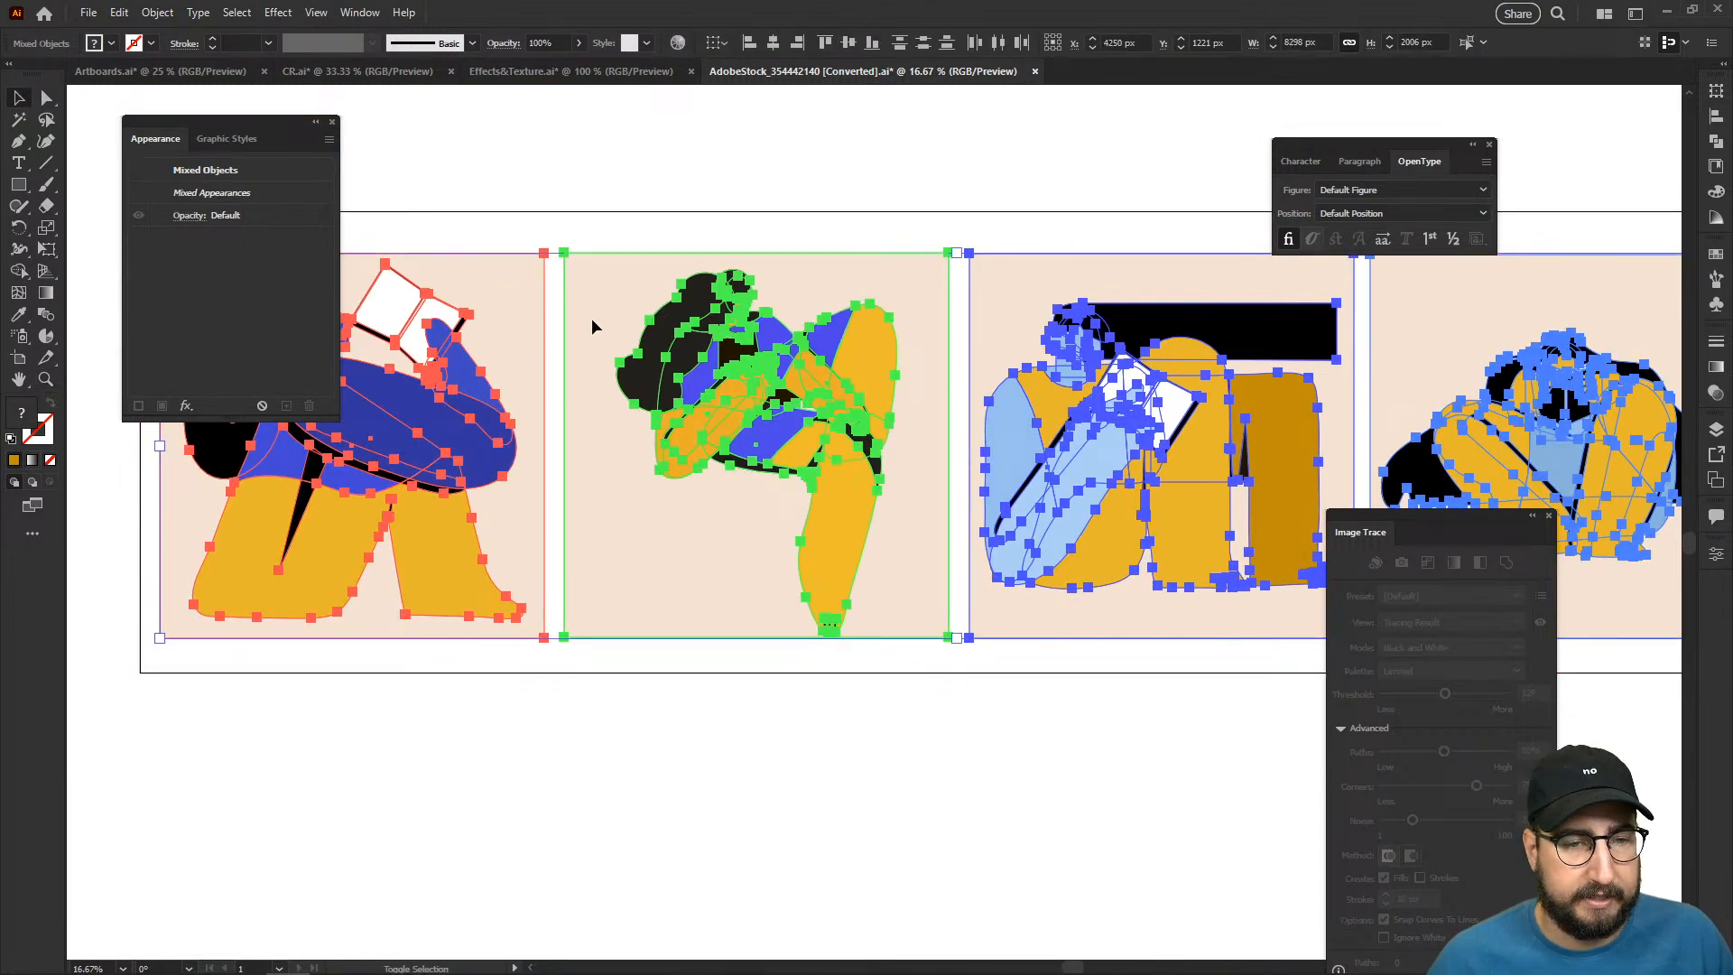
{"action": "left_click", "coordinate": [585, 292], "text": "shift"}
{"action": "left_click", "coordinate": [513, 273], "text": "shift"}
{"action": "left_click", "coordinate": [688, 287], "text": "shift"}
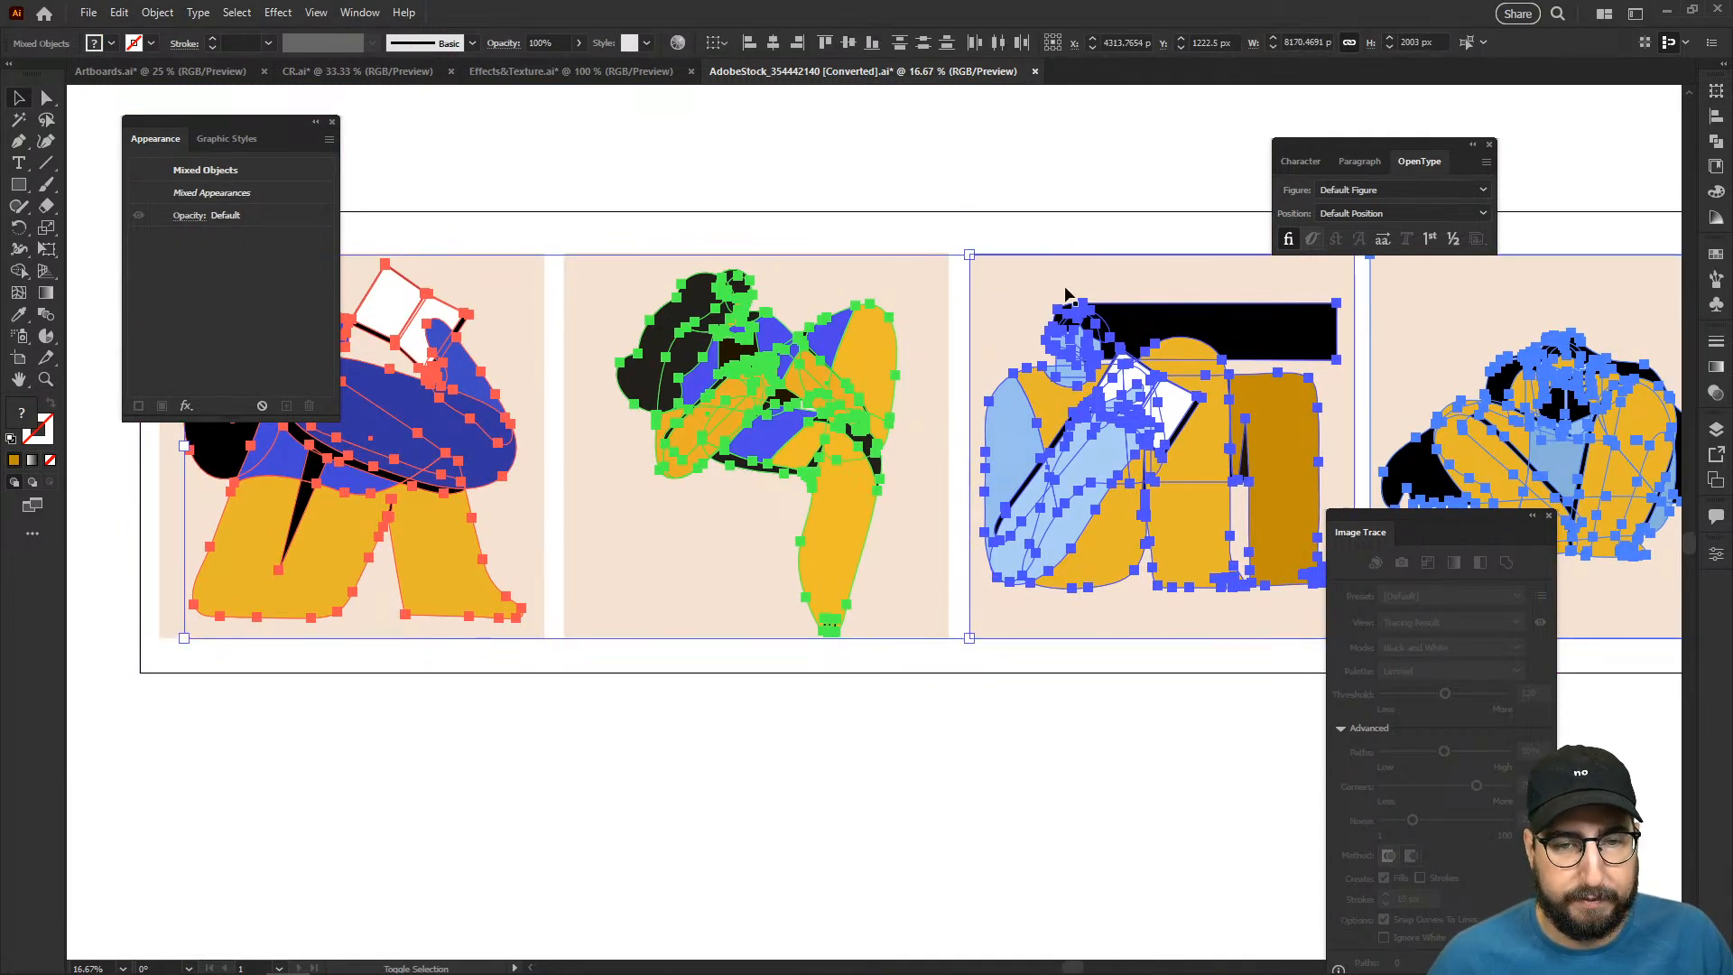
{"action": "scroll", "coordinate": [1036, 278], "scroll_direction": "right", "scroll_amount": 5}
- Apply a Roughen effect to the selected figures with a relative size of 0.5%, detail of 15 per inch and smooth points
{"action": "key", "text": "z"}
{"action": "left_click", "coordinate": [1021, 489]}
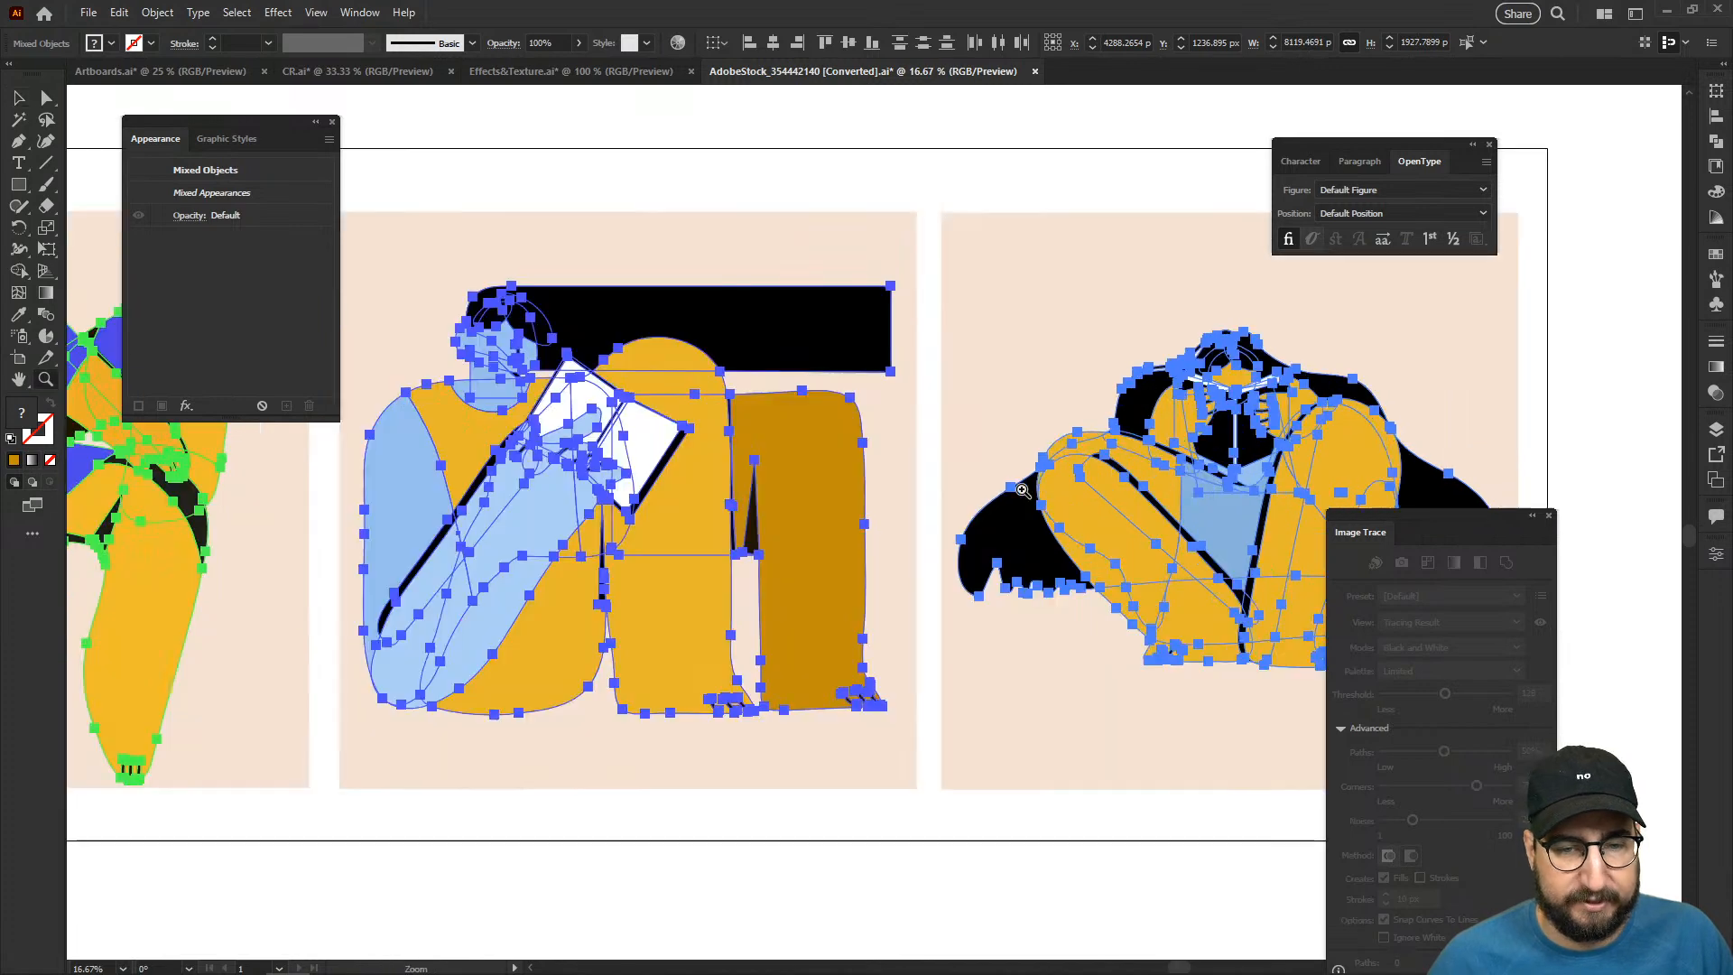
{"action": "left_click_drag", "start_coordinate": [574, 612], "coordinate": [881, 634]}
{"action": "left_click_drag", "start_coordinate": [502, 639], "coordinate": [884, 655]}
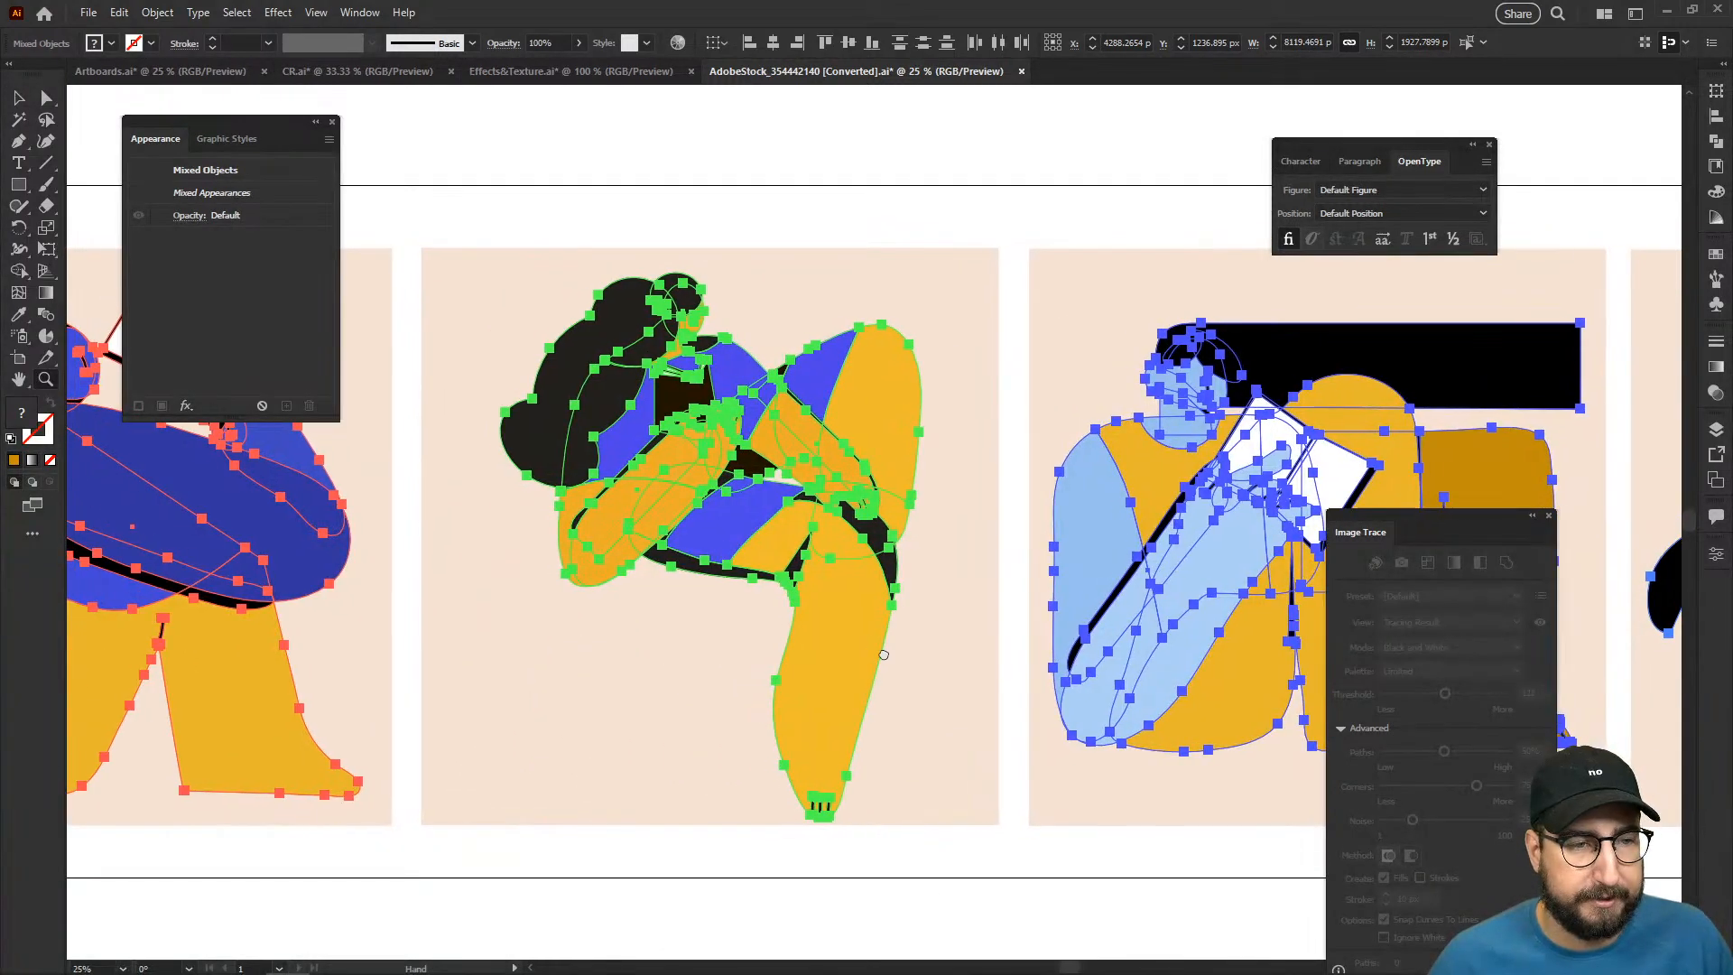
{"action": "left_click", "coordinate": [790, 522]}
{"action": "left_click", "coordinate": [795, 416]}
{"action": "left_click_drag", "start_coordinate": [806, 377], "coordinate": [709, 386]}
{"action": "left_click", "coordinate": [286, 16]}
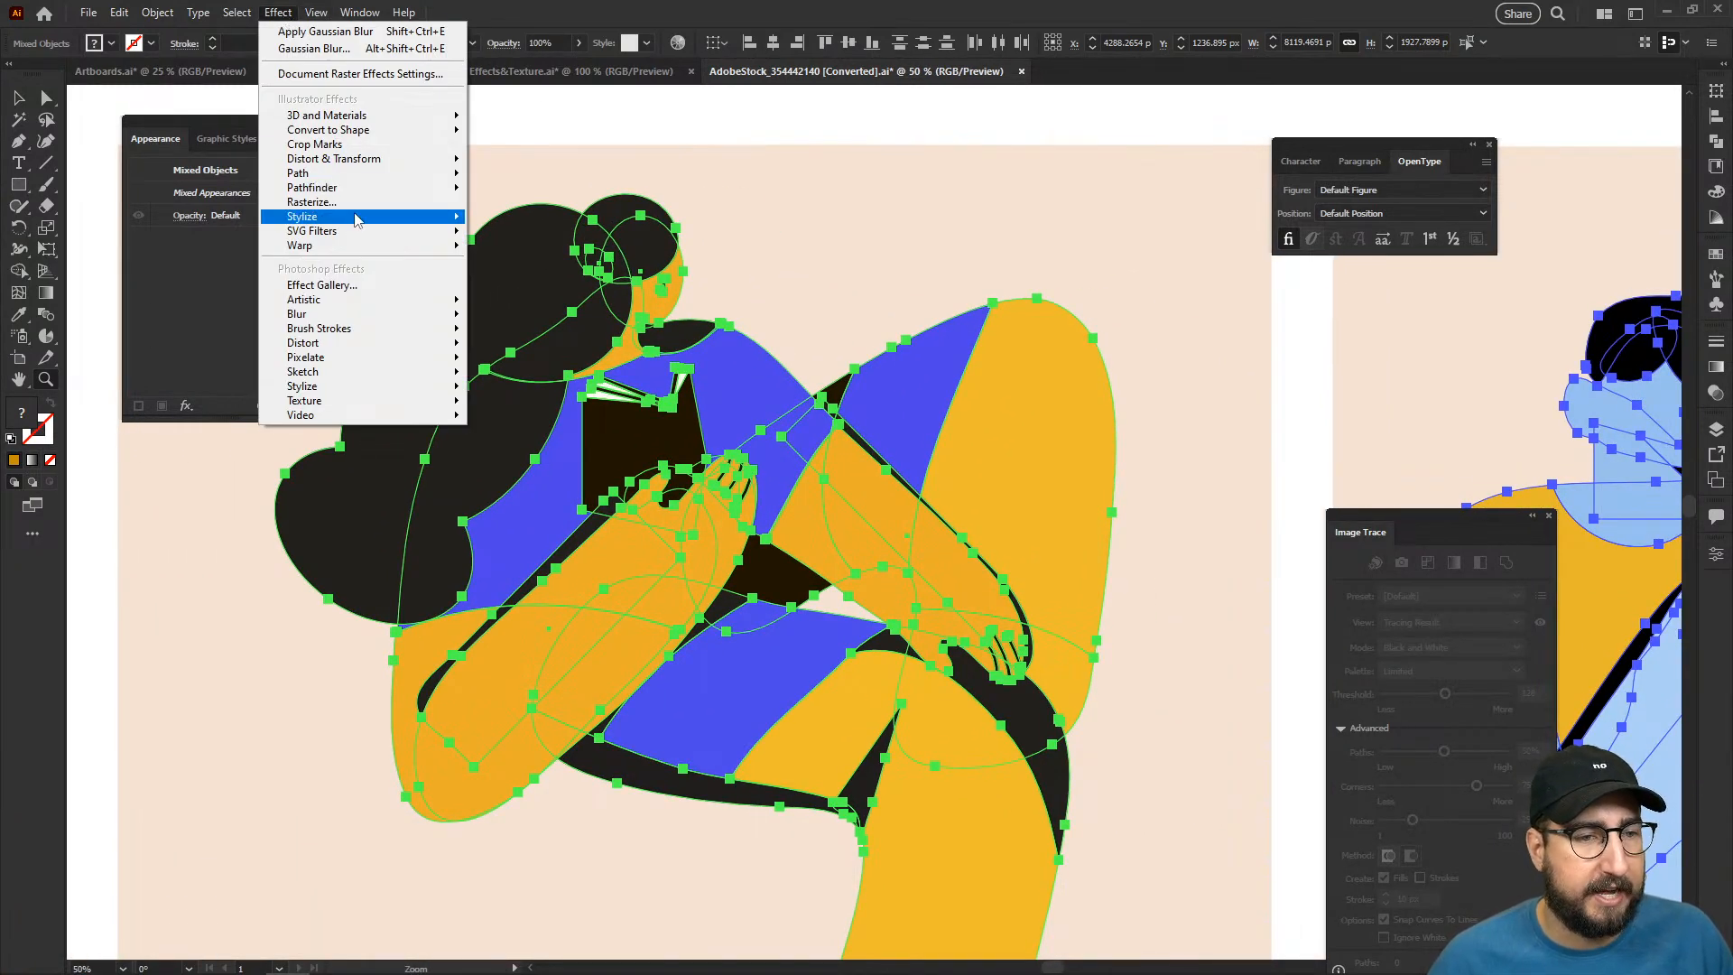
{"action": "mouse_move", "coordinate": [386, 159]}
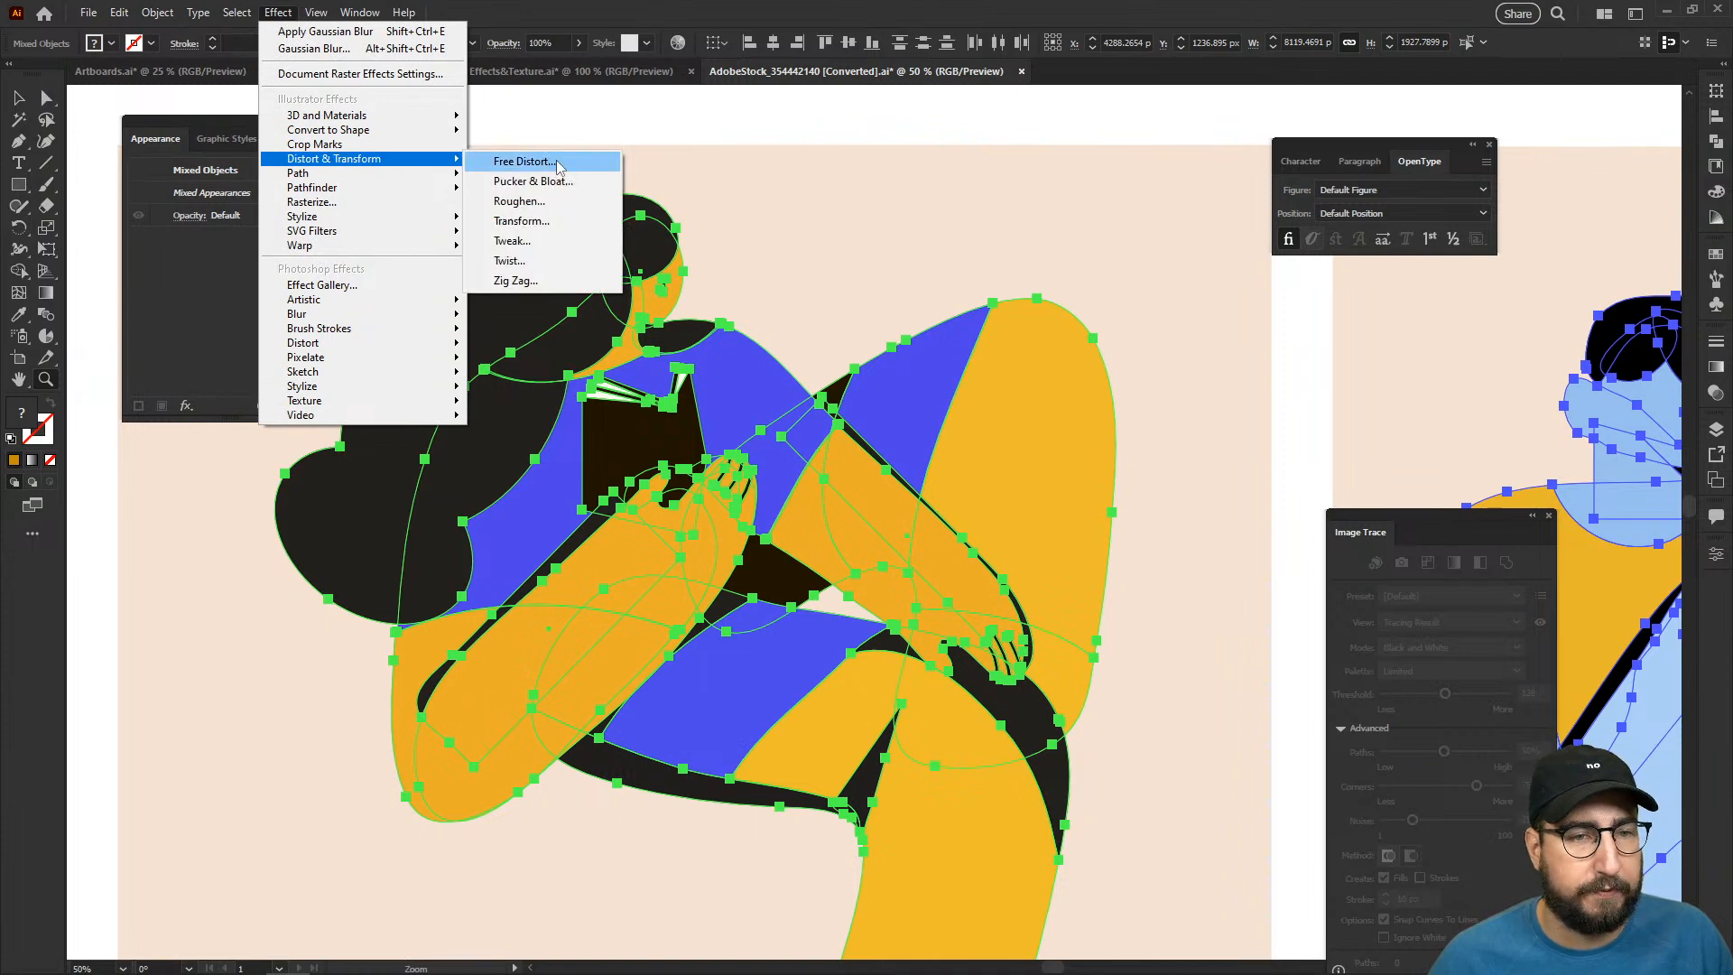
{"action": "left_click", "coordinate": [533, 202]}
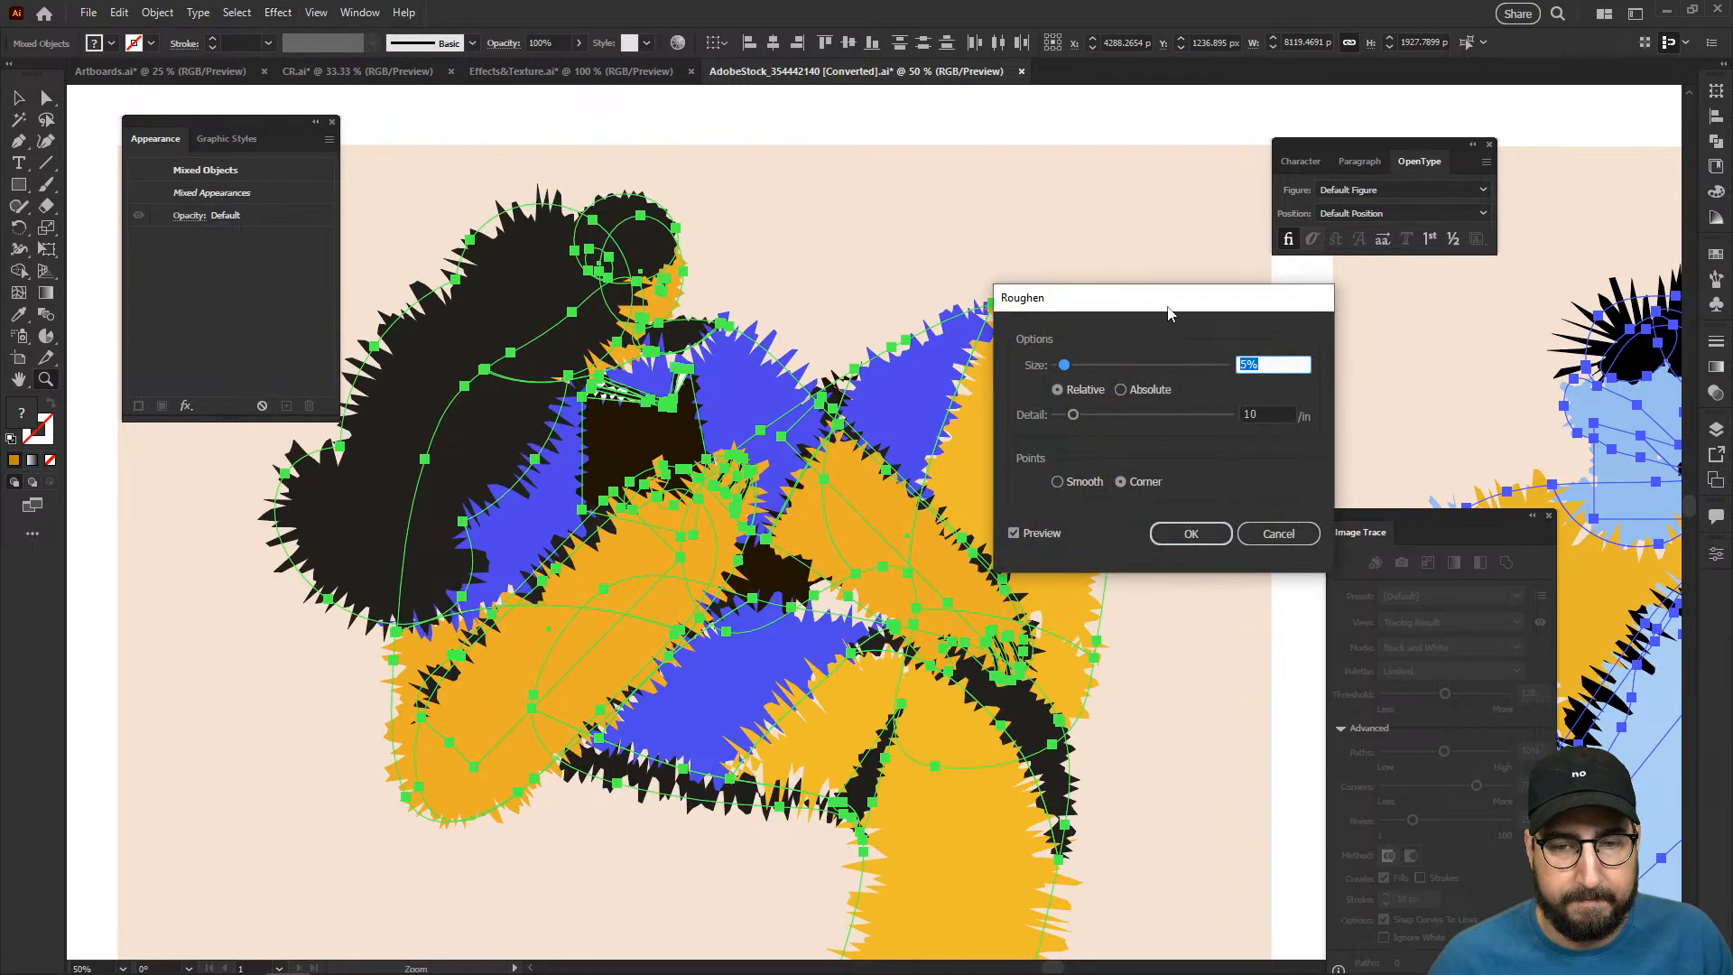
{"action": "type", "text": "0.5"}
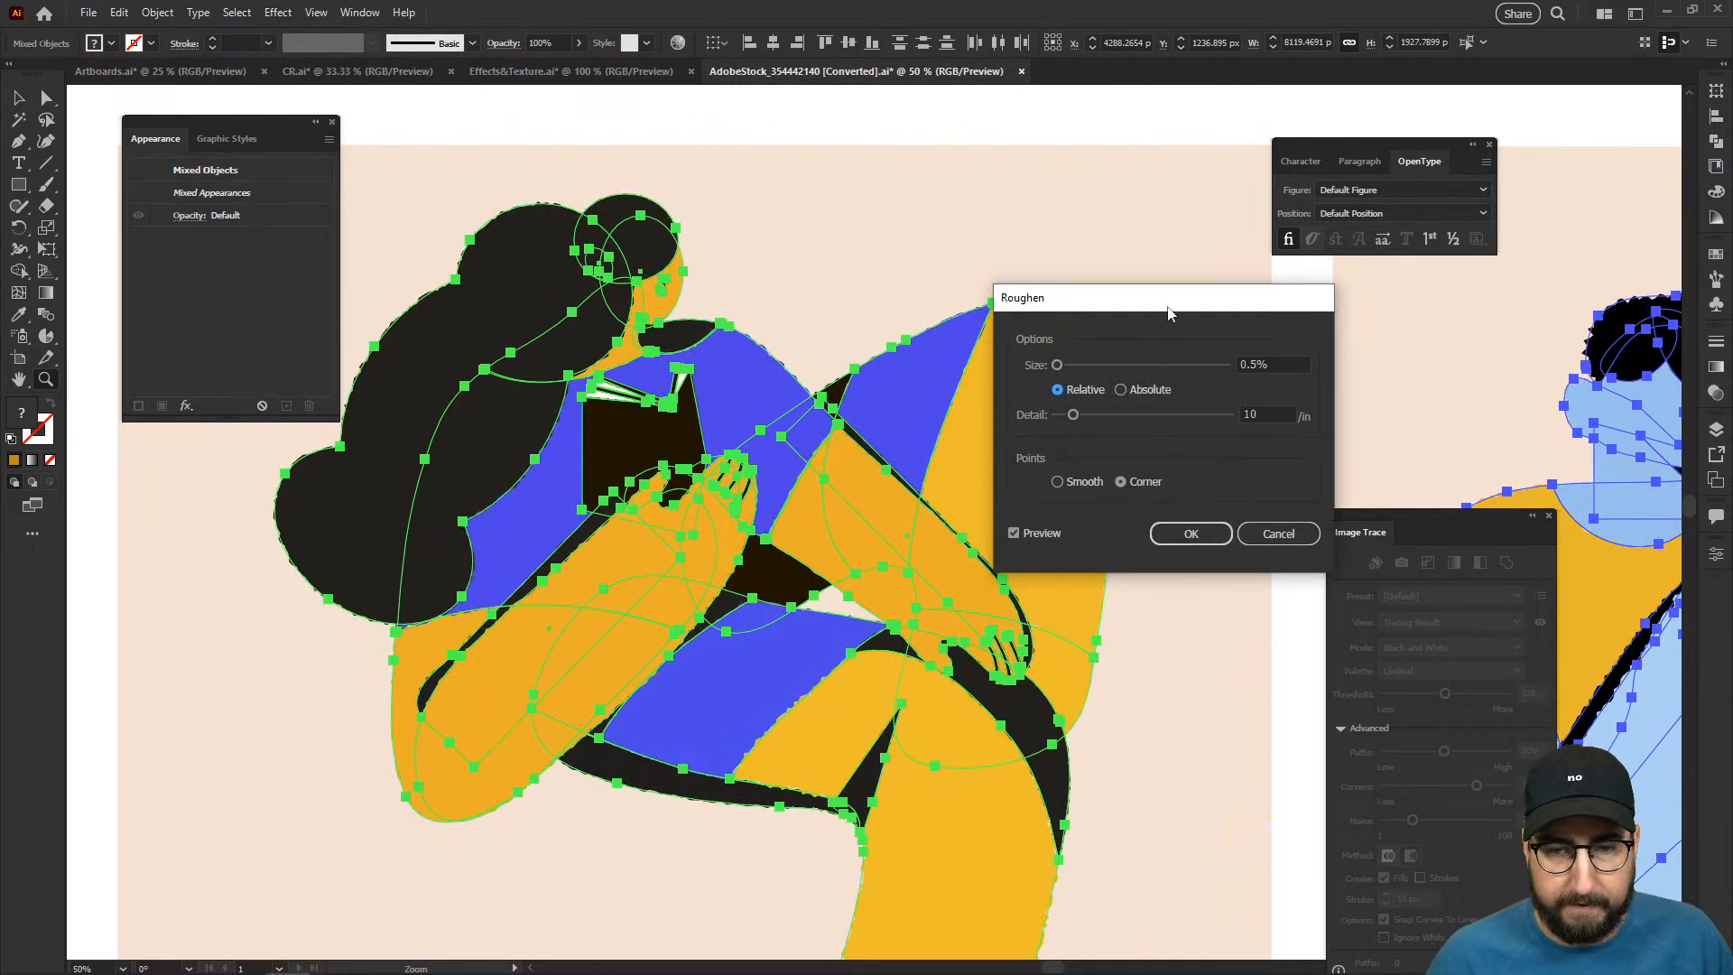
{"action": "double_click", "coordinate": [1267, 412]}
{"action": "type", "text": "15"}
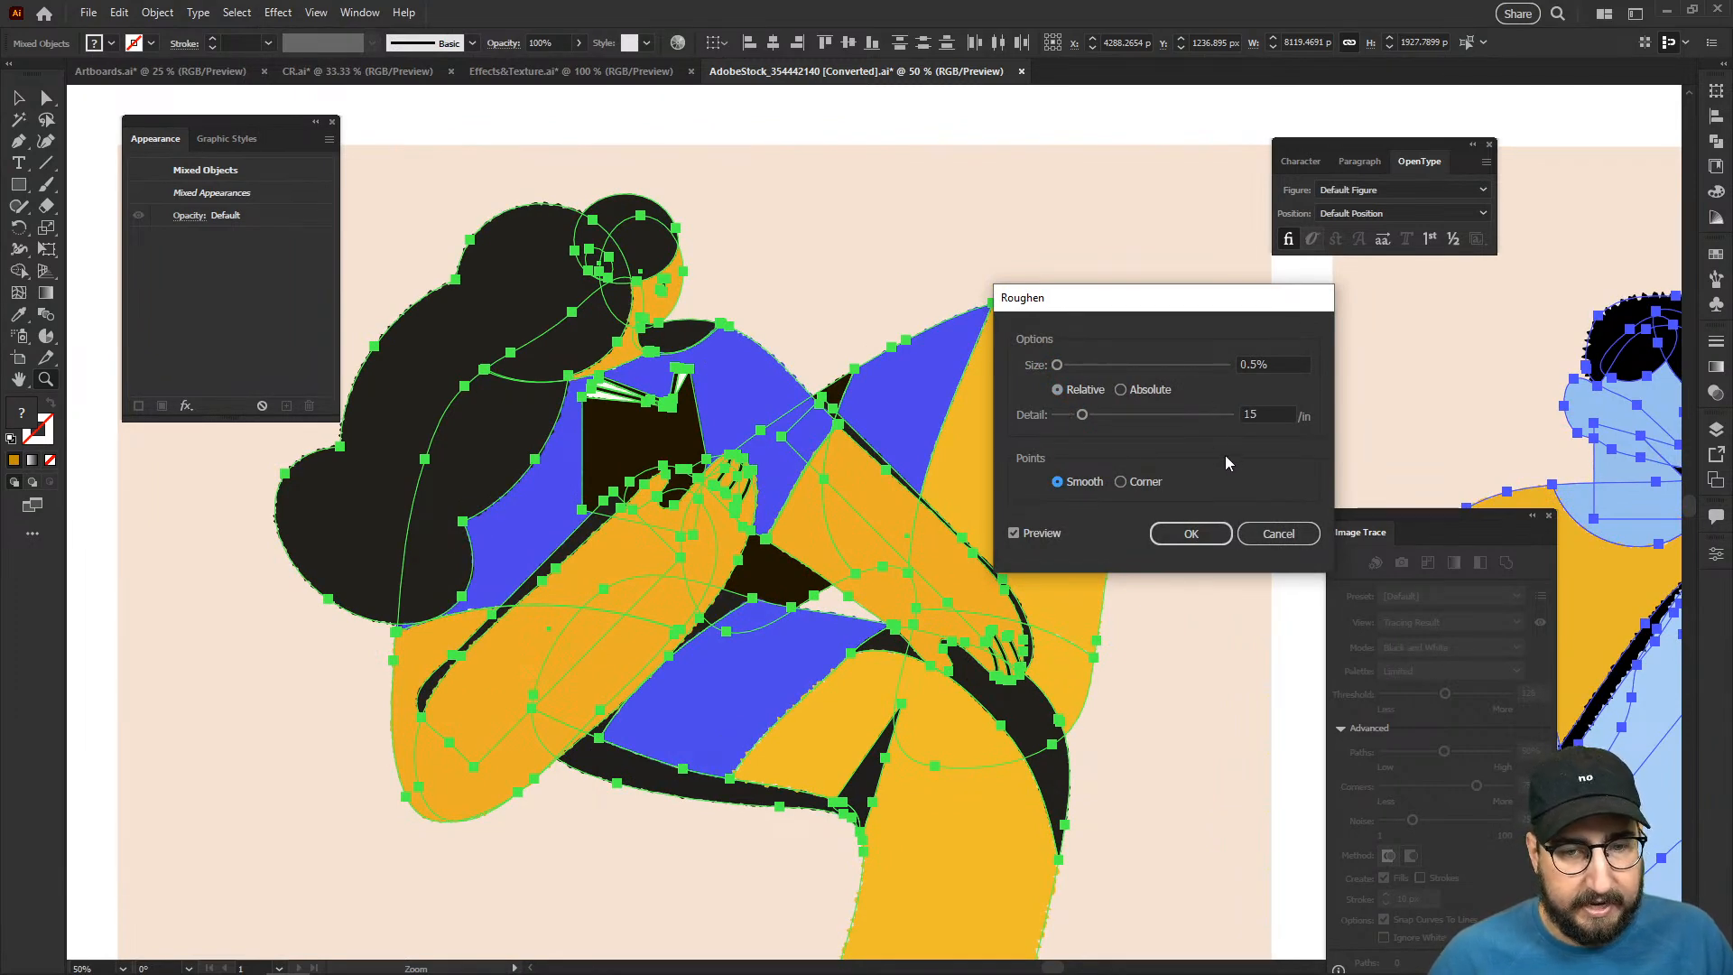
{"action": "left_click", "coordinate": [1190, 534]}
- Undo the Roughen effect and reapply it to the selected figures with its last settings
{"action": "left_click", "coordinate": [1311, 341]}
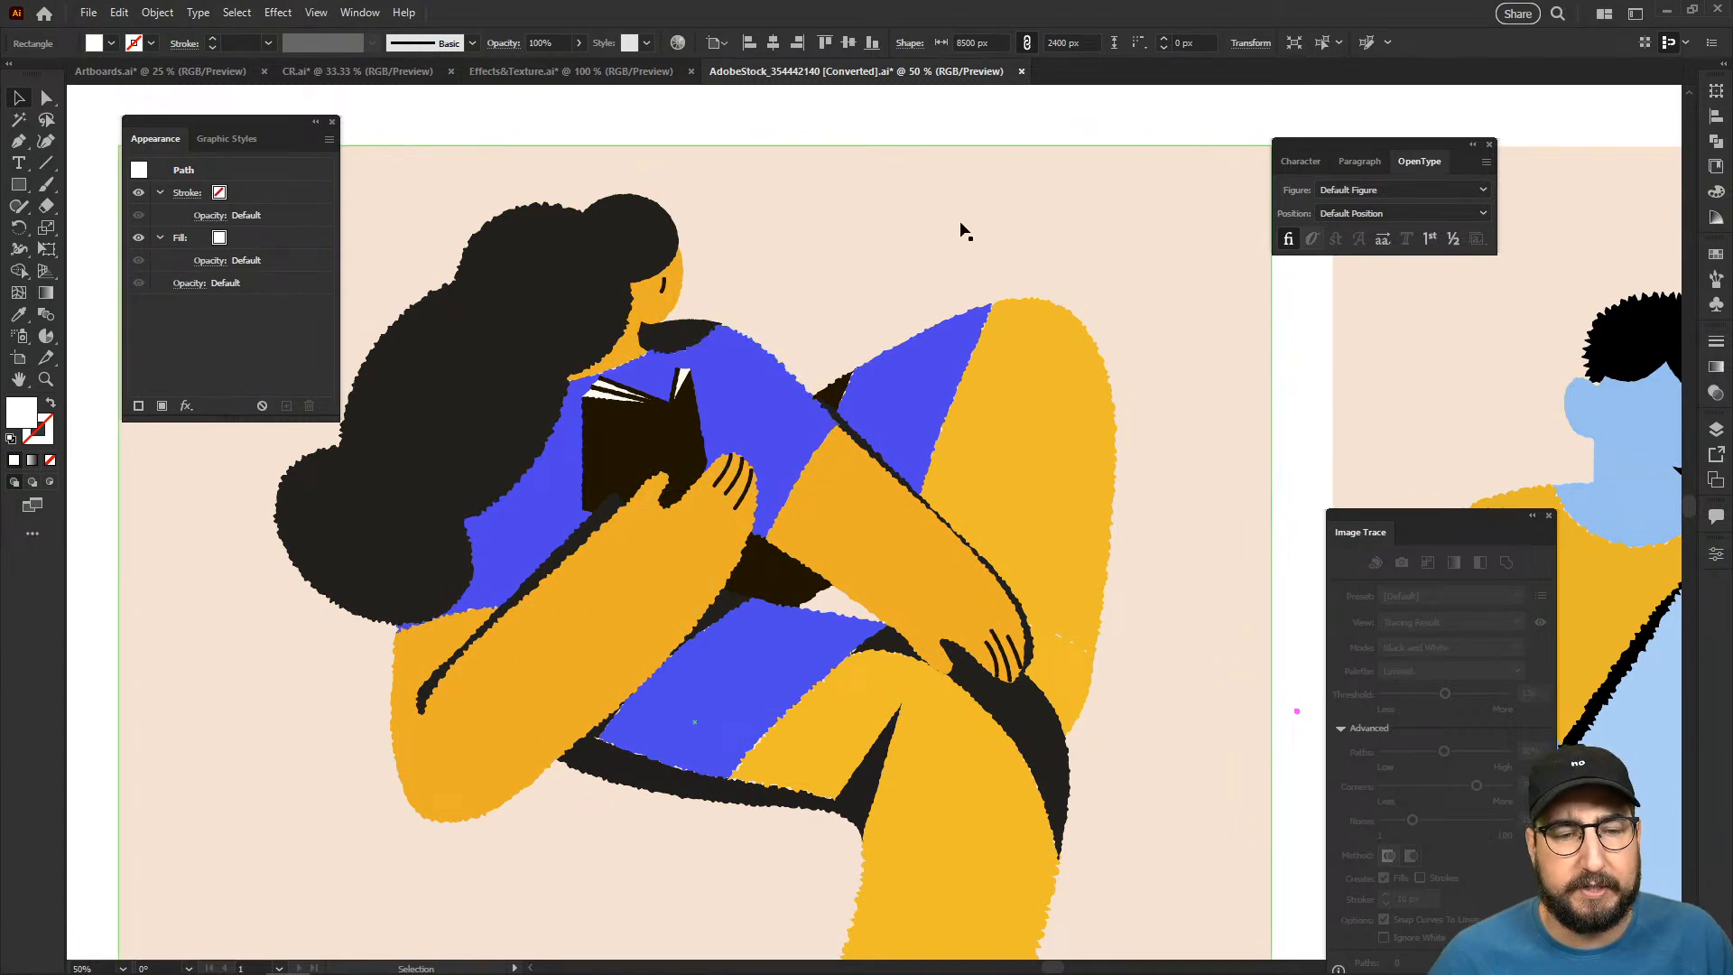
{"action": "key", "text": "ctrl+a"}
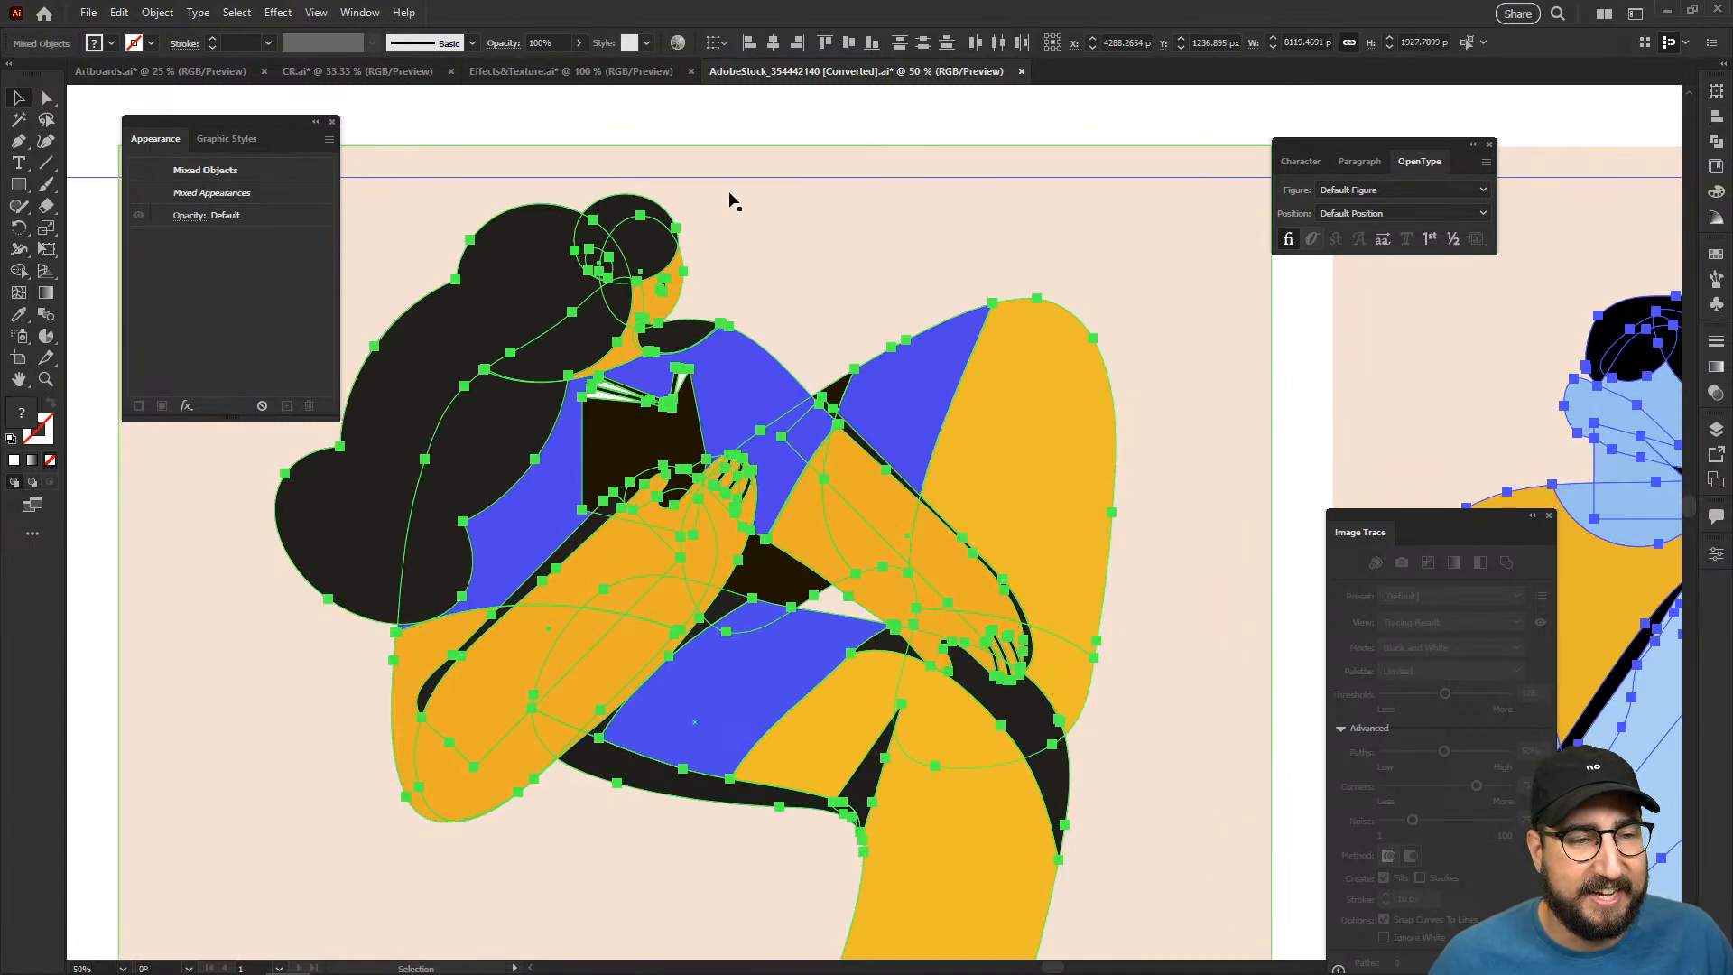
{"action": "left_click", "coordinate": [277, 12]}
{"action": "left_click", "coordinate": [288, 31]}
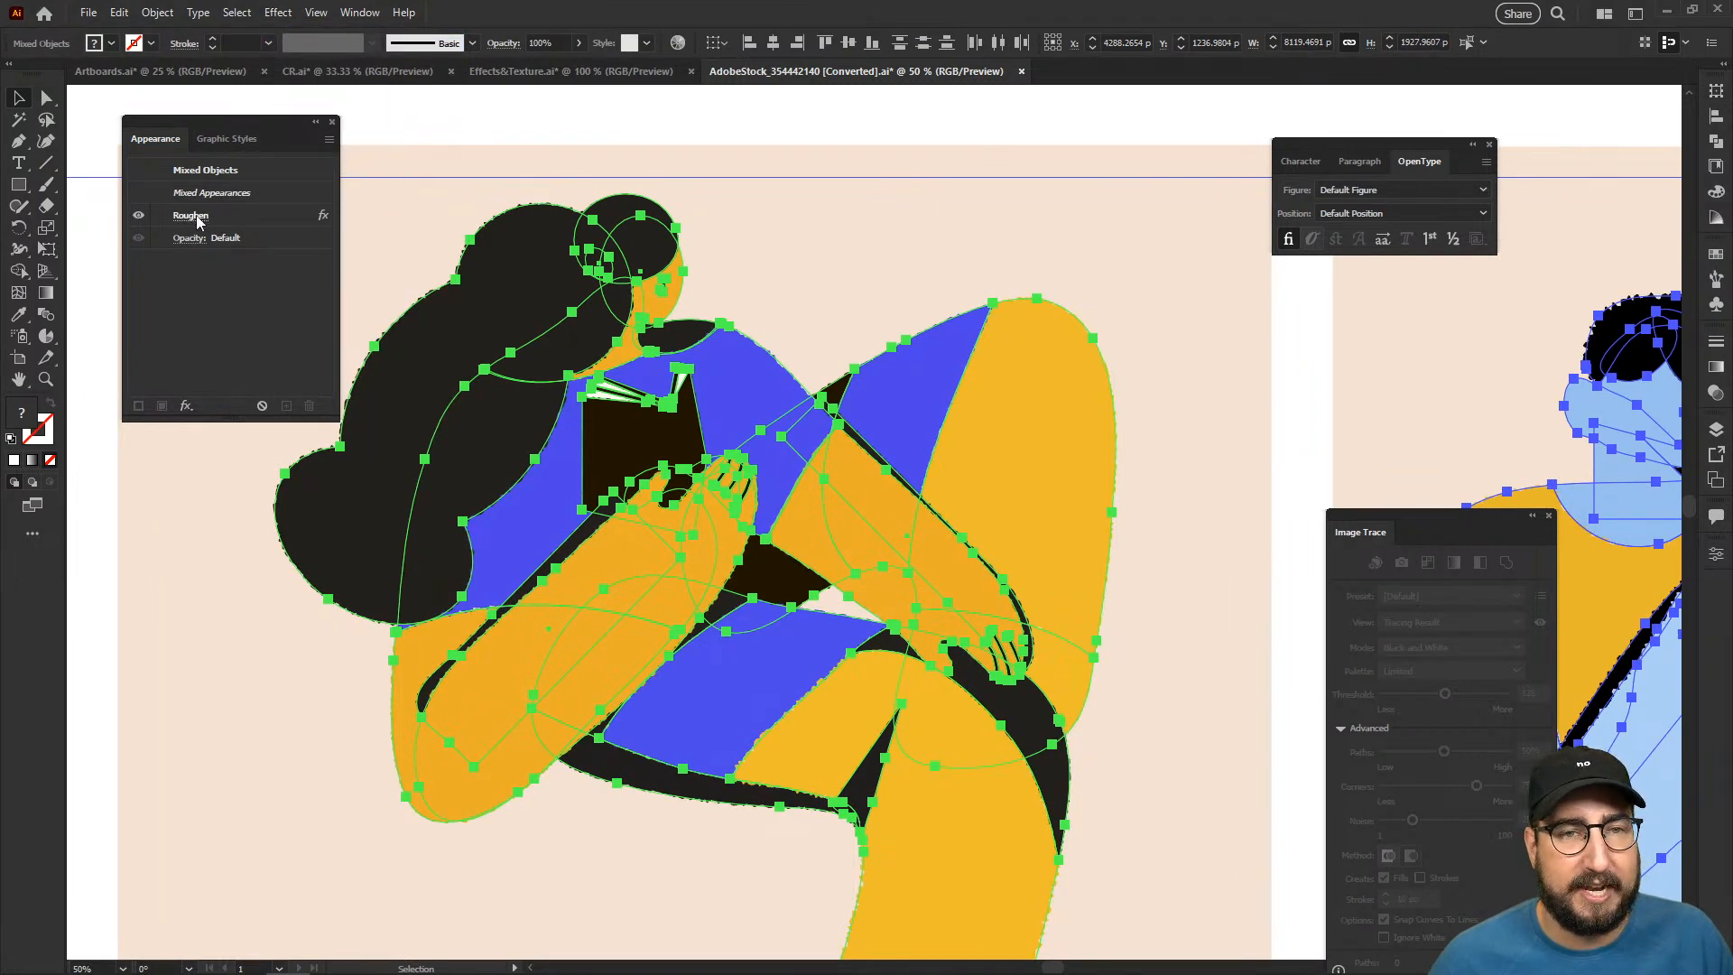
- Edit the figures' applied Roughen effect, setting its detail to 5 per inch
{"action": "left_click", "coordinate": [197, 219]}
{"action": "key", "text": "Tab"}
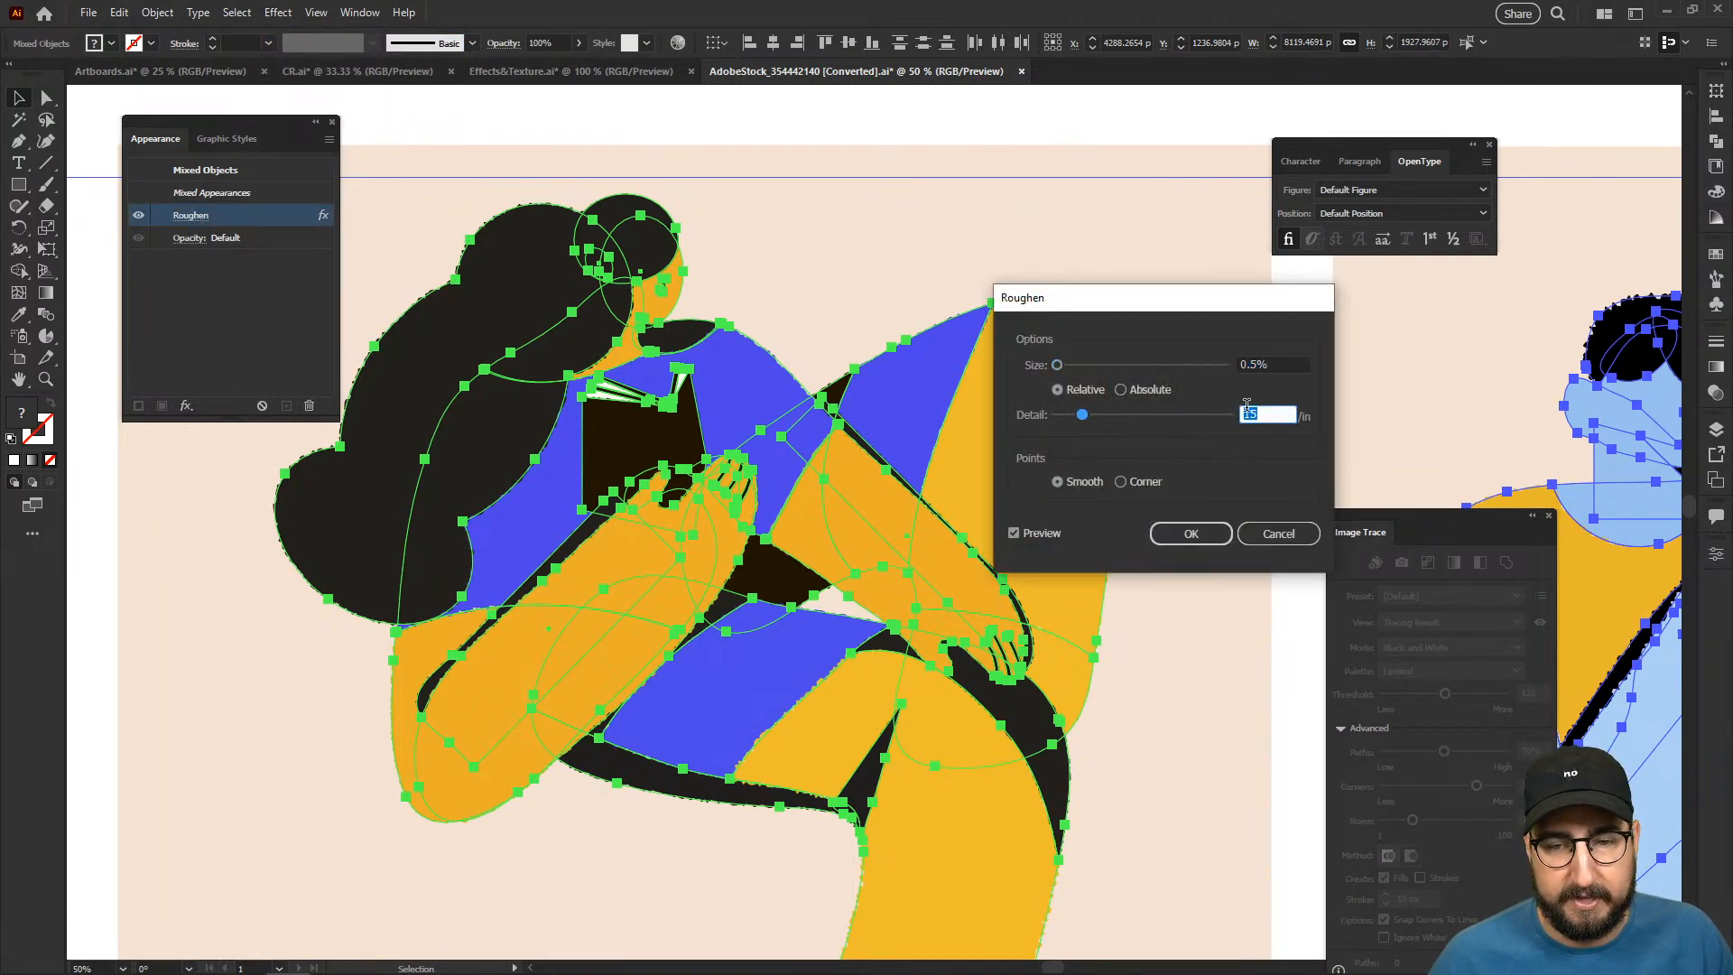
{"action": "type", "text": "5"}
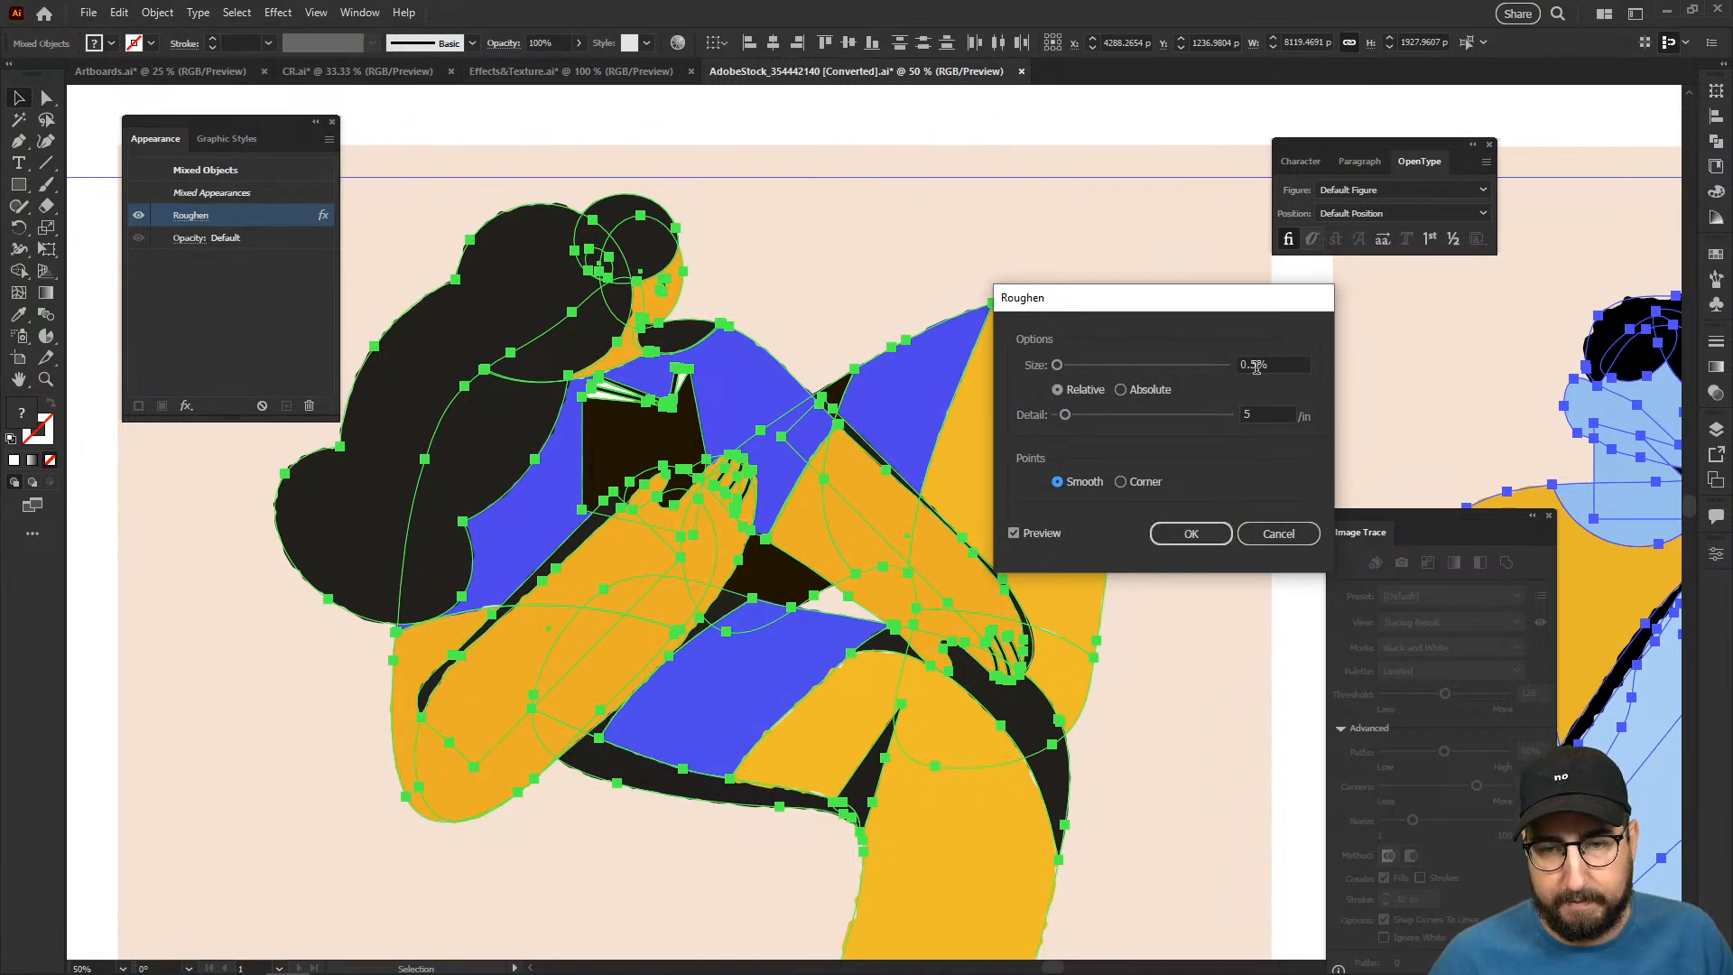
{"action": "left_click", "coordinate": [1257, 365]}
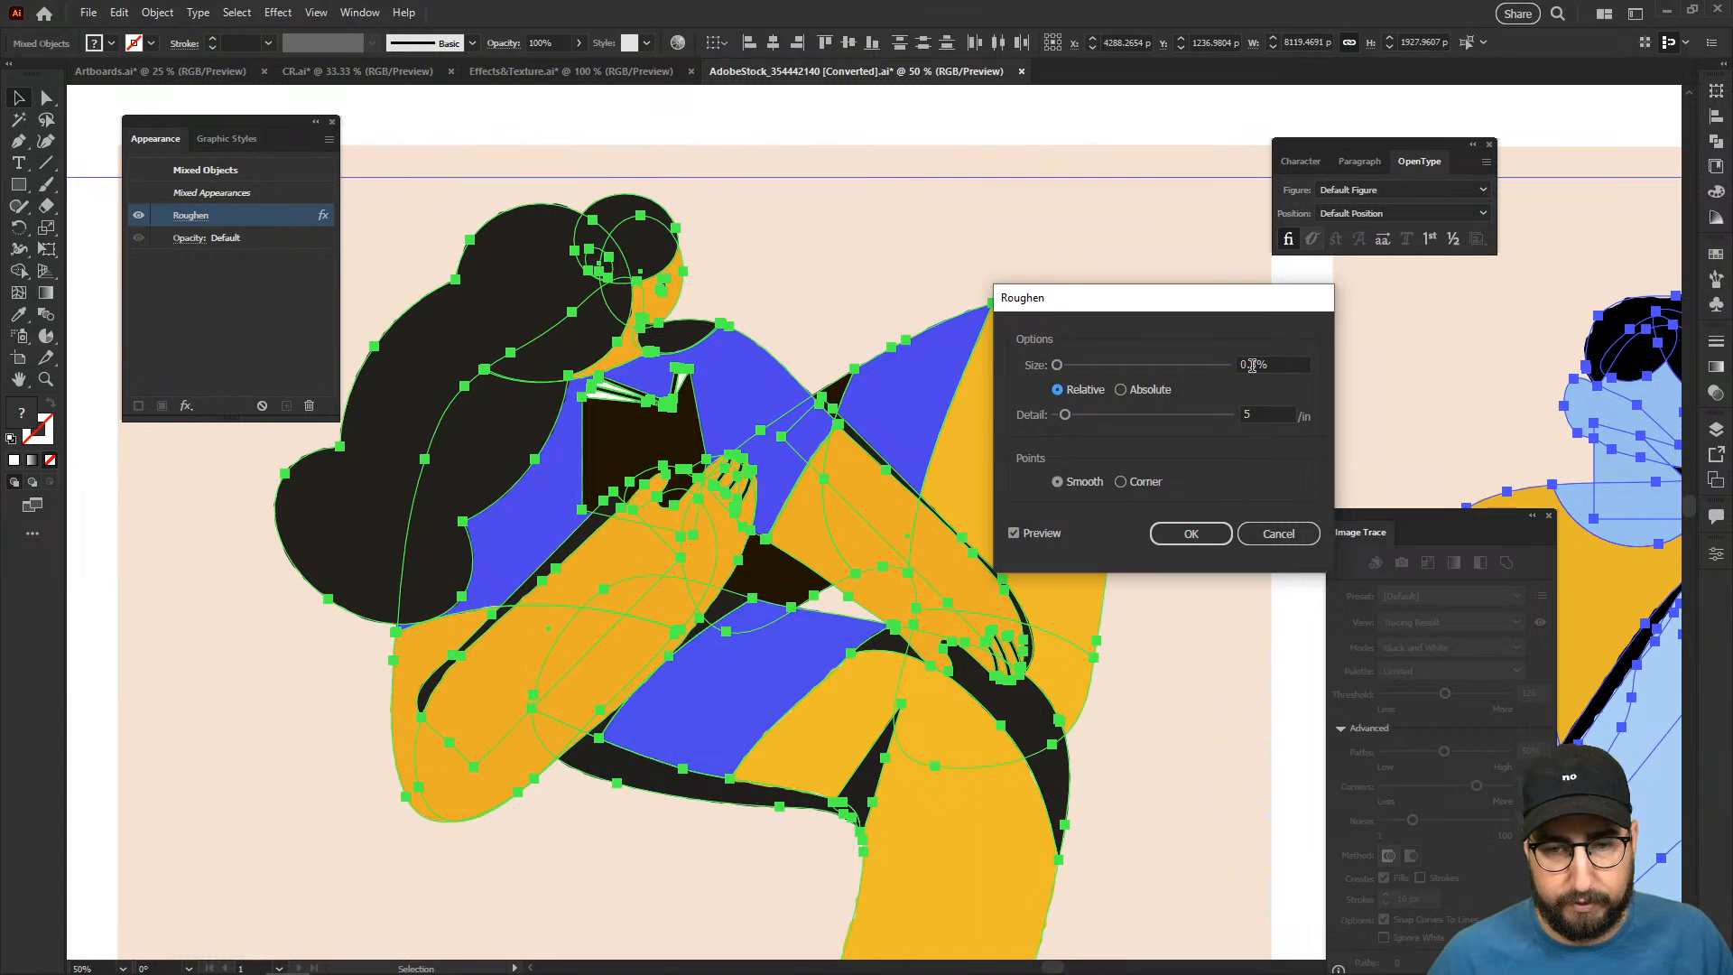
{"action": "left_click", "coordinate": [1191, 534]}
- Examine the roughened edges on all four reading figures, leaving nothing selected
{"action": "left_click", "coordinate": [813, 145]}
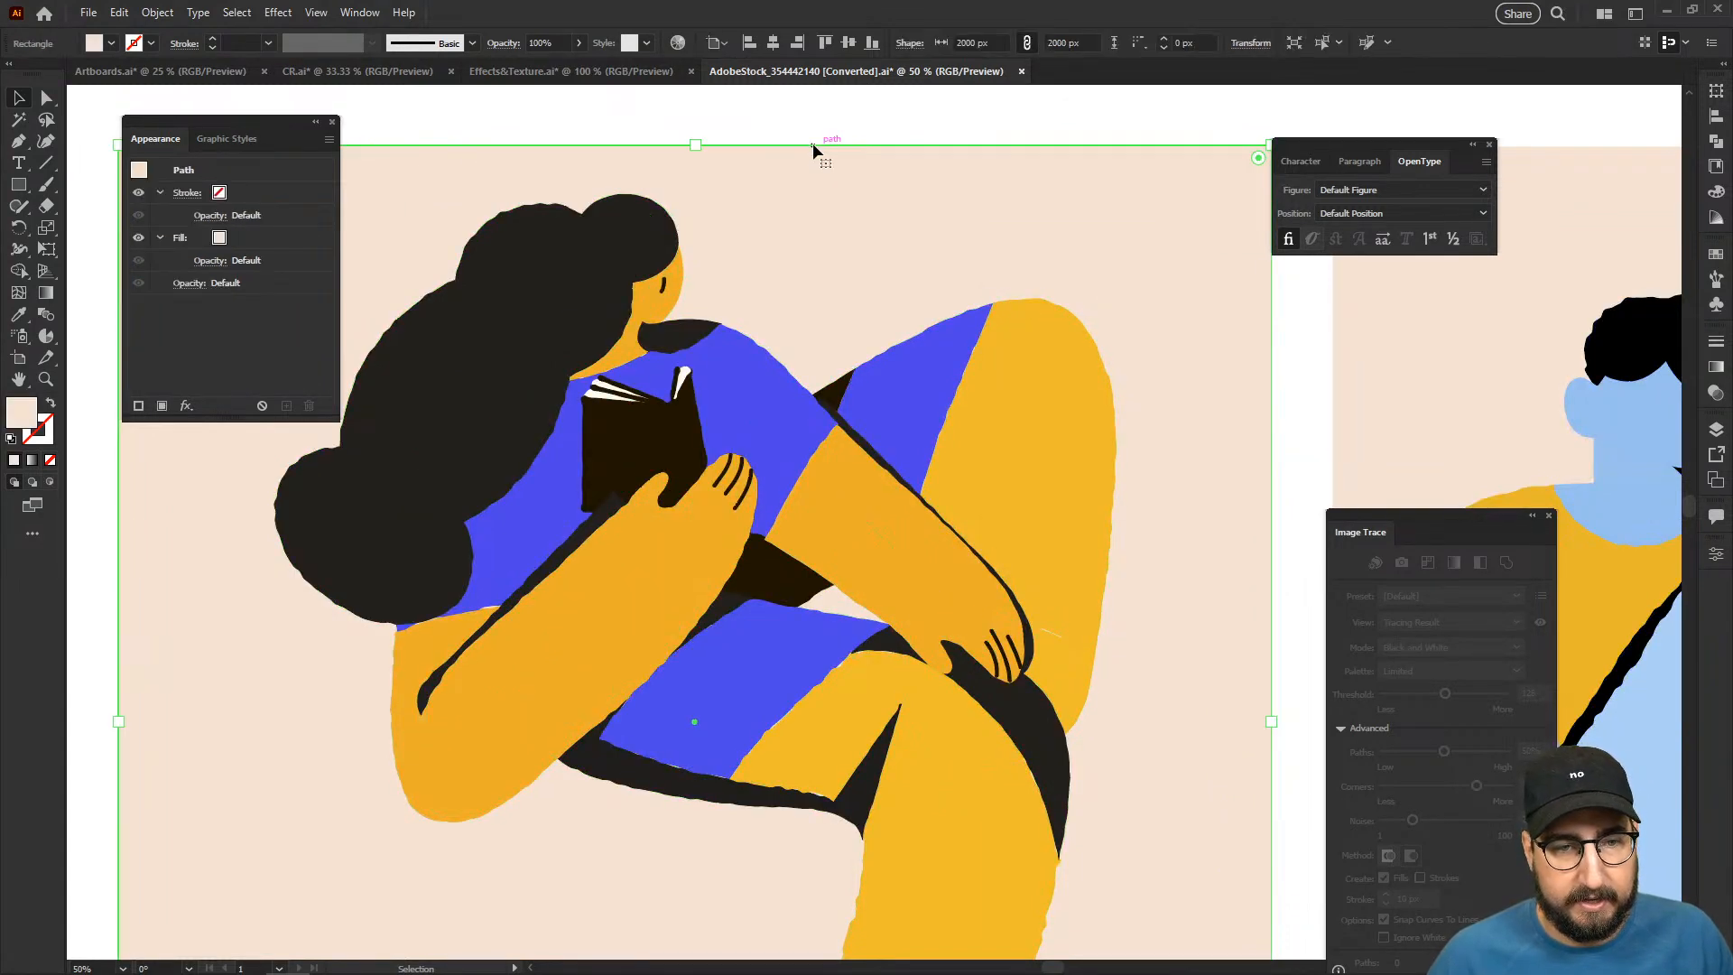
{"action": "left_click_drag", "start_coordinate": [1194, 510], "coordinate": [604, 355]}
{"action": "left_click_drag", "start_coordinate": [1061, 363], "coordinate": [523, 407]}
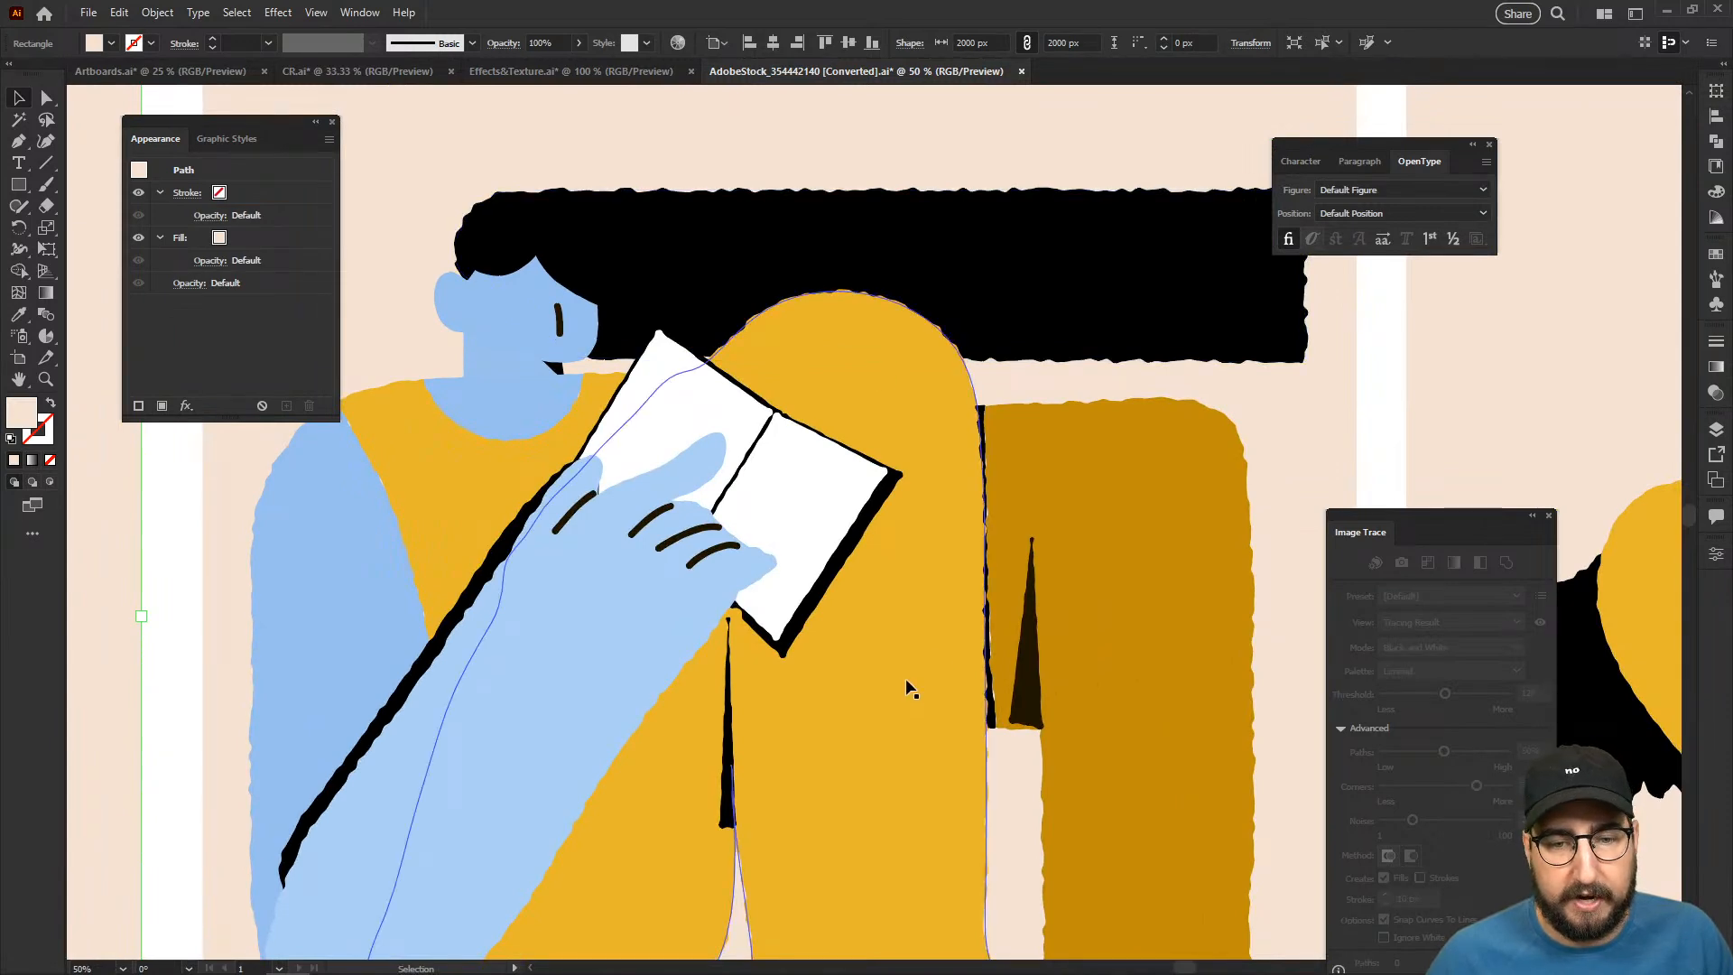
{"action": "left_click_drag", "start_coordinate": [1052, 552], "coordinate": [484, 553]}
{"action": "left_click_drag", "start_coordinate": [825, 534], "coordinate": [465, 534]}
{"action": "left_click", "coordinate": [990, 510], "text": "ctrl+alt"}
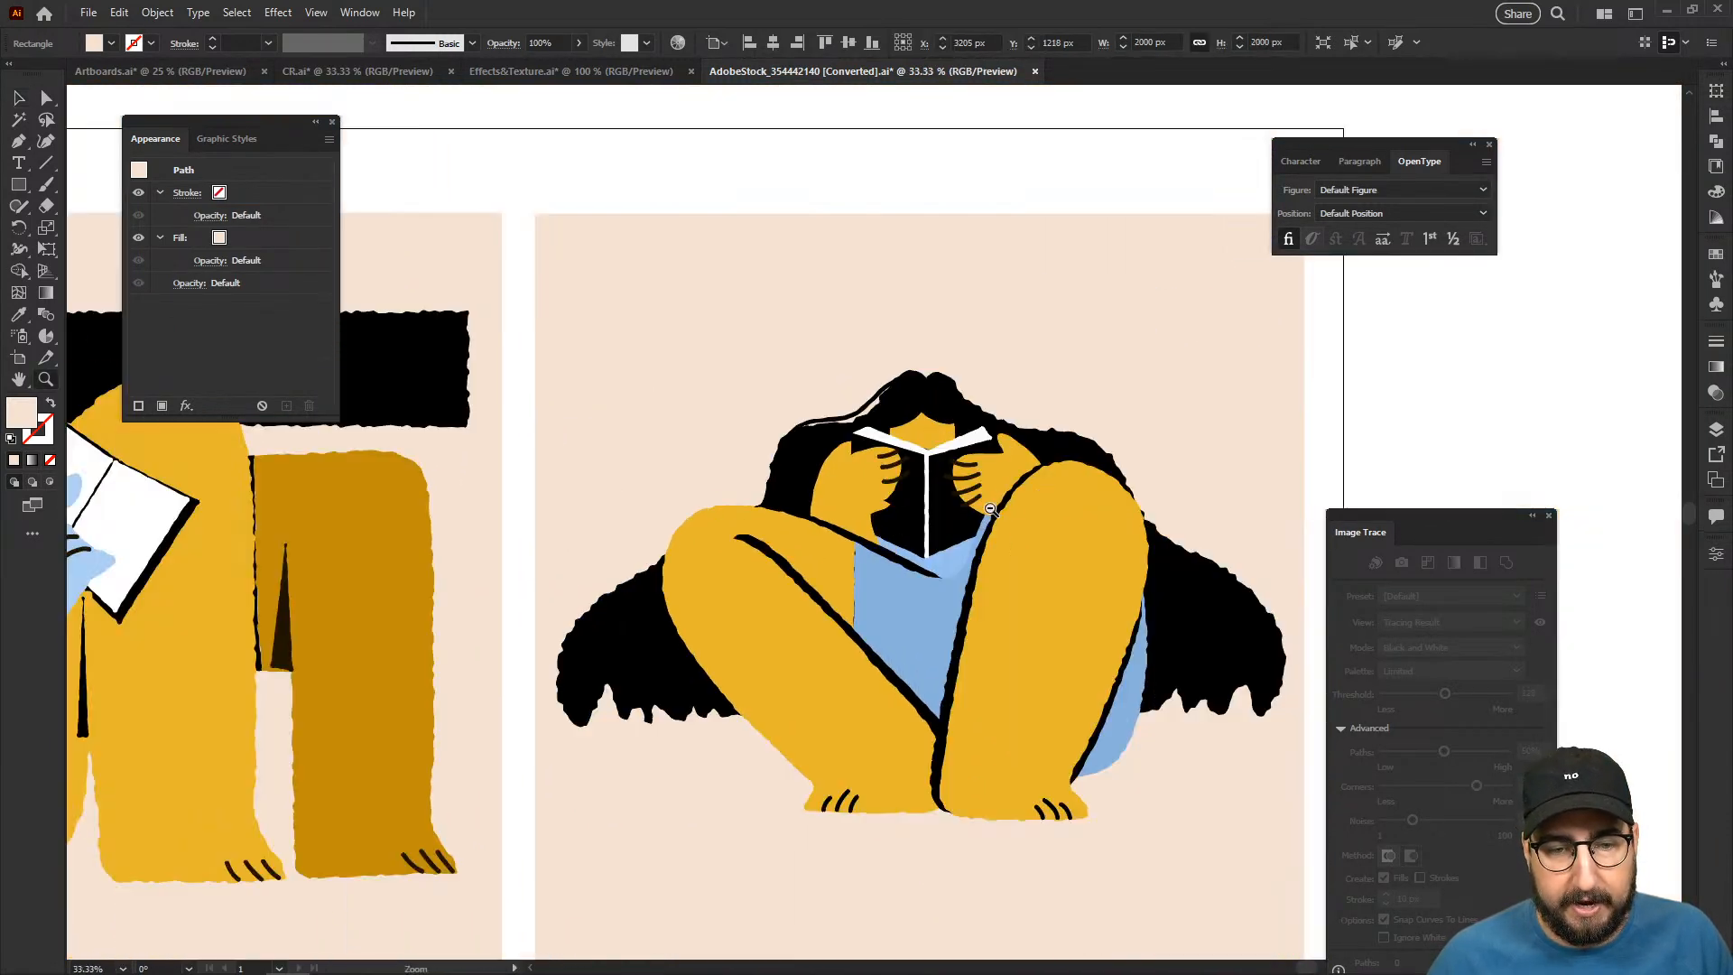
{"action": "left_click", "coordinate": [827, 561], "text": "alt"}
{"action": "left_click", "coordinate": [828, 561], "text": "alt"}
{"action": "left_click_drag", "start_coordinate": [828, 561], "coordinate": [1243, 590]}
{"action": "left_click_drag", "start_coordinate": [717, 639], "coordinate": [1109, 648]}
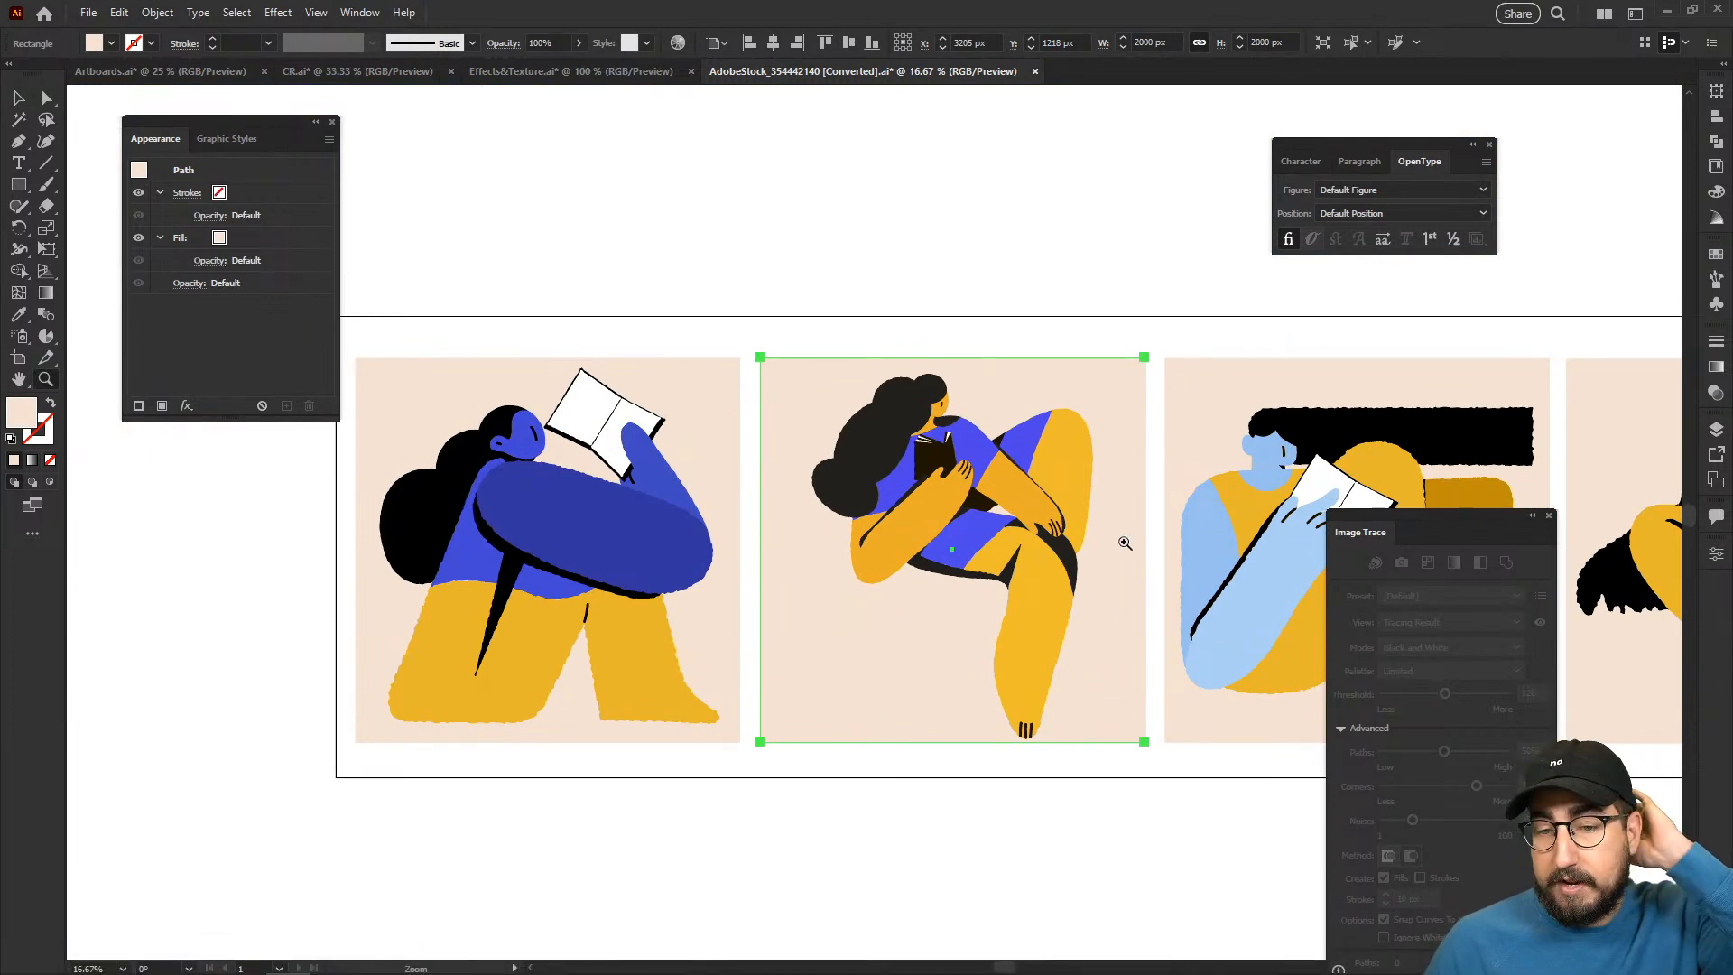
{"action": "key", "text": "v"}
{"action": "left_click", "coordinate": [841, 262]}
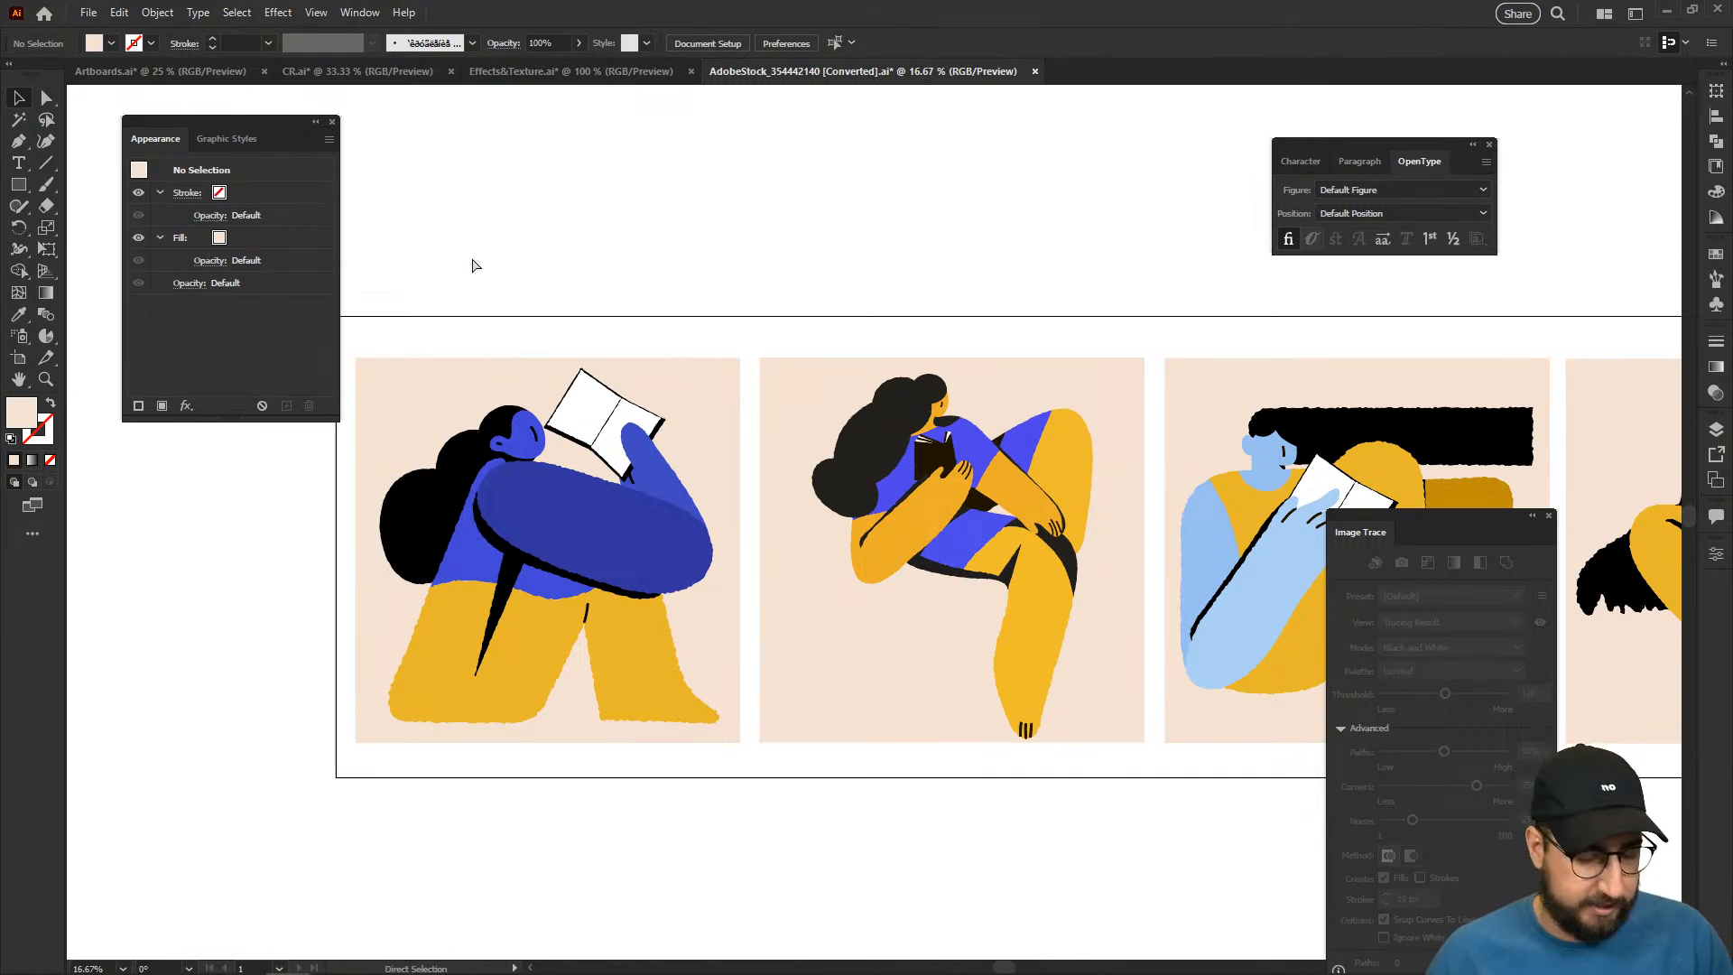
- Save the illustration as an SVG named People in Downloads, using an artboard range and the default SVG options
{"action": "key", "text": "ctrl+shift+s"}
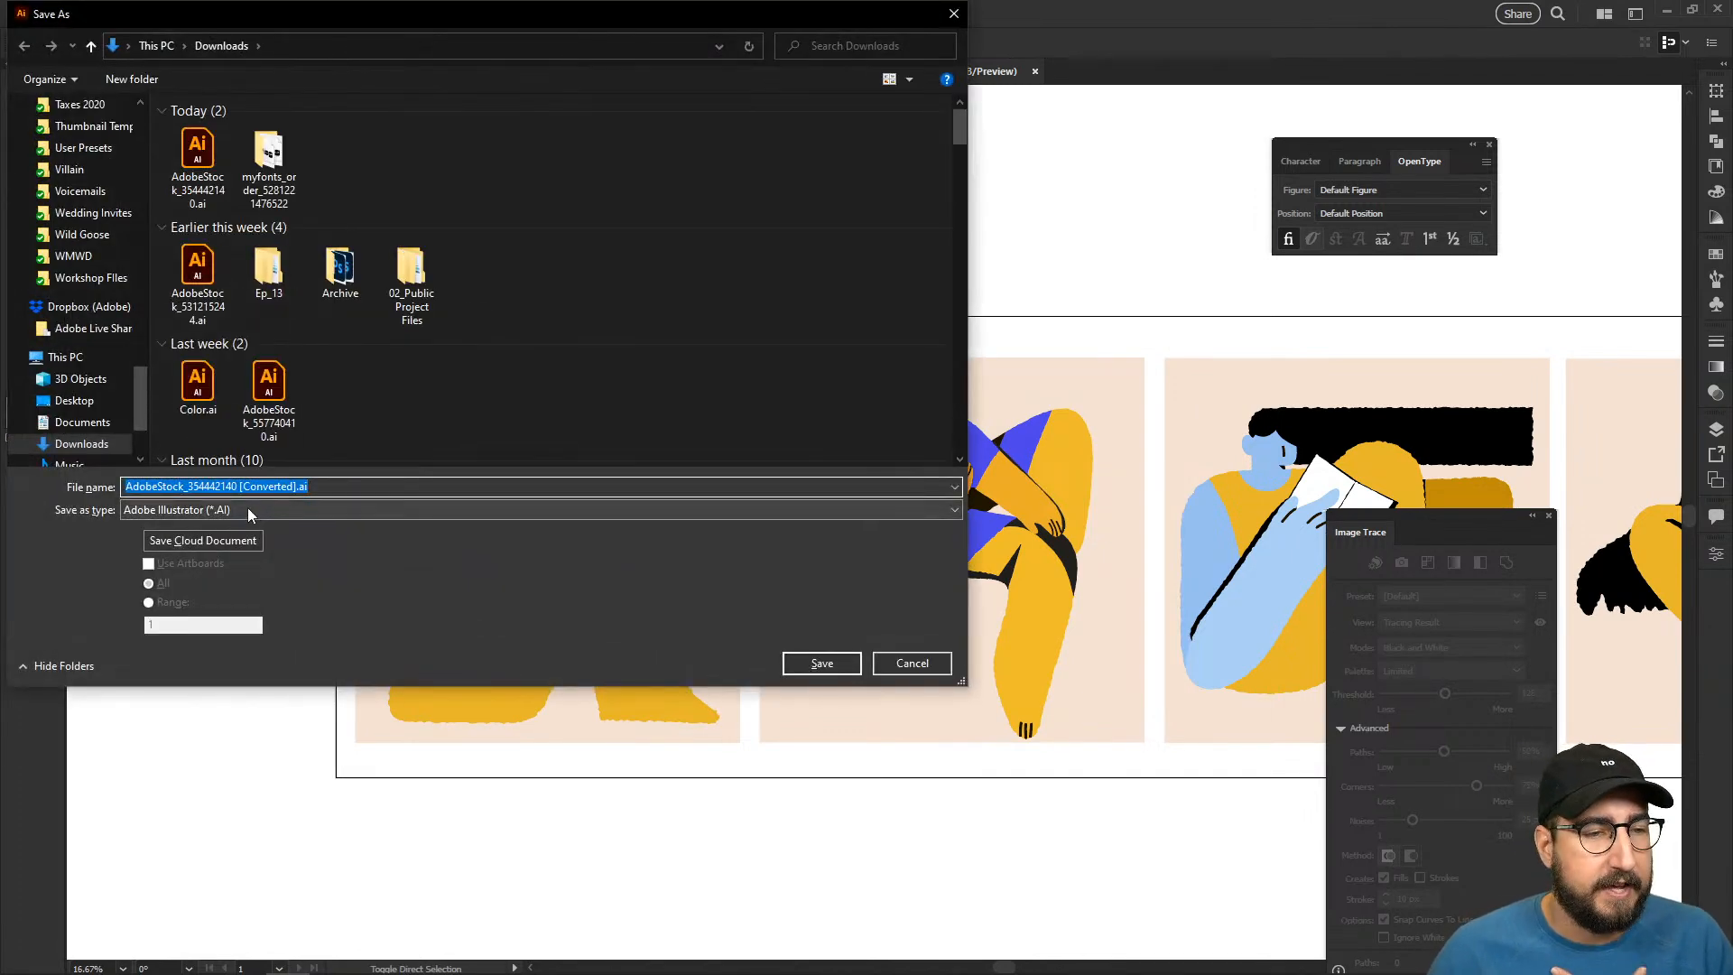
{"action": "left_click", "coordinate": [189, 511]}
{"action": "left_click", "coordinate": [205, 584]}
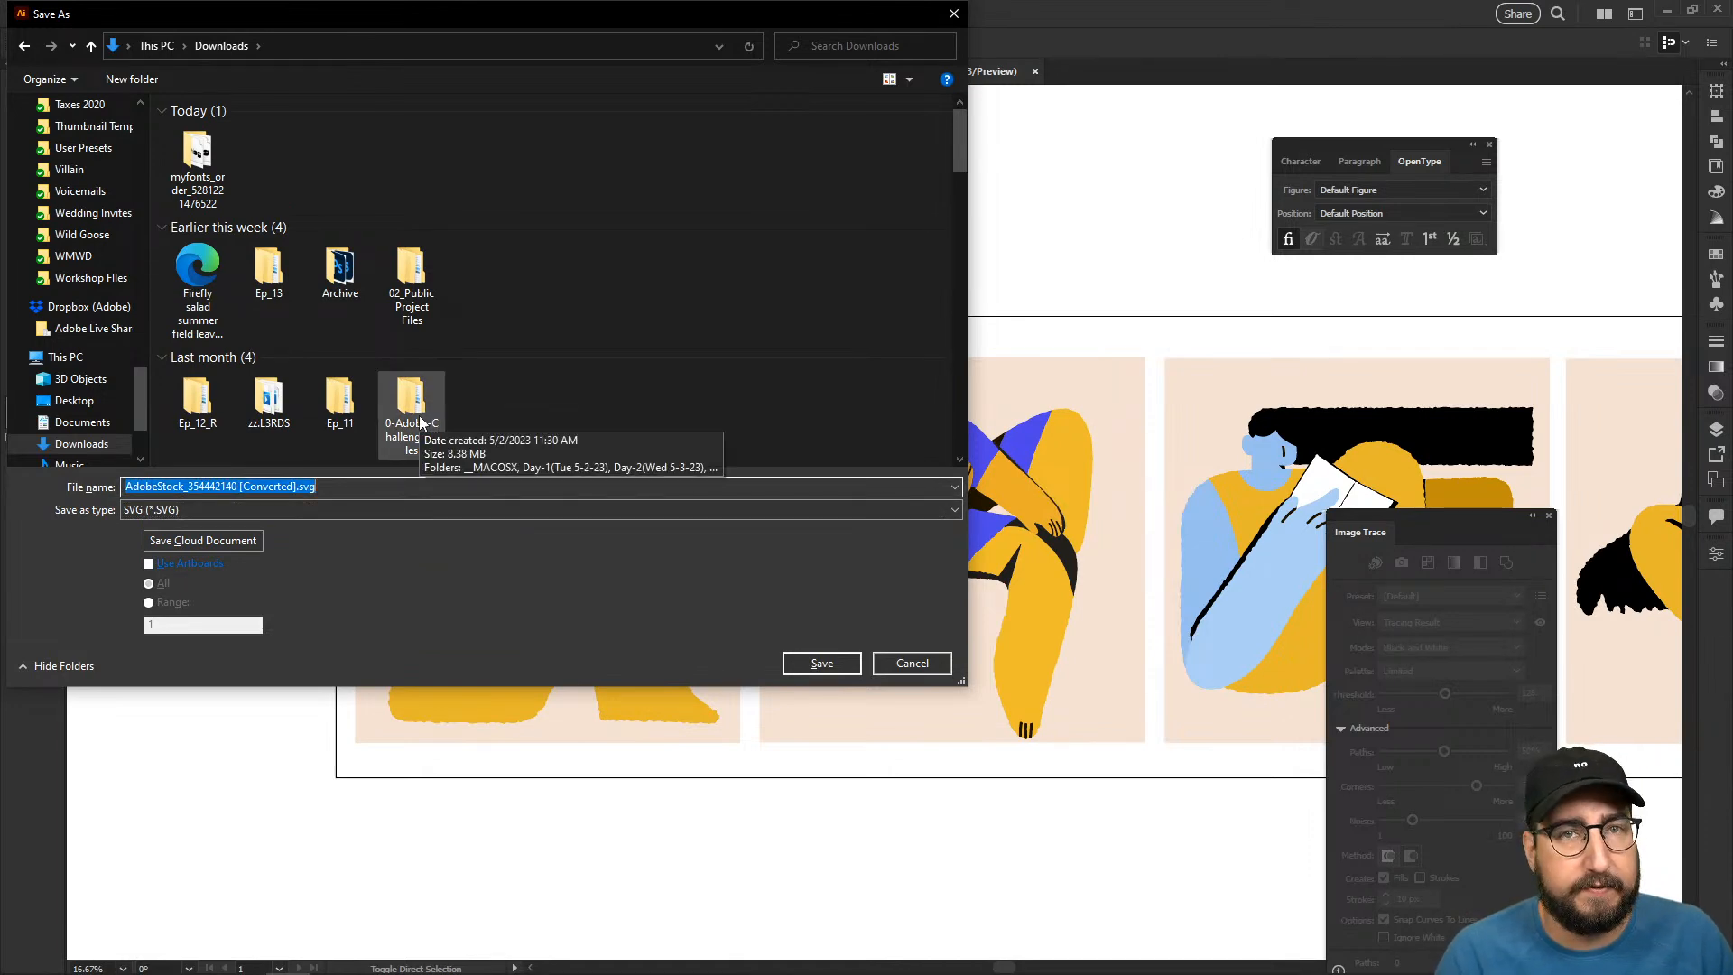
{"action": "type", "text": "People"}
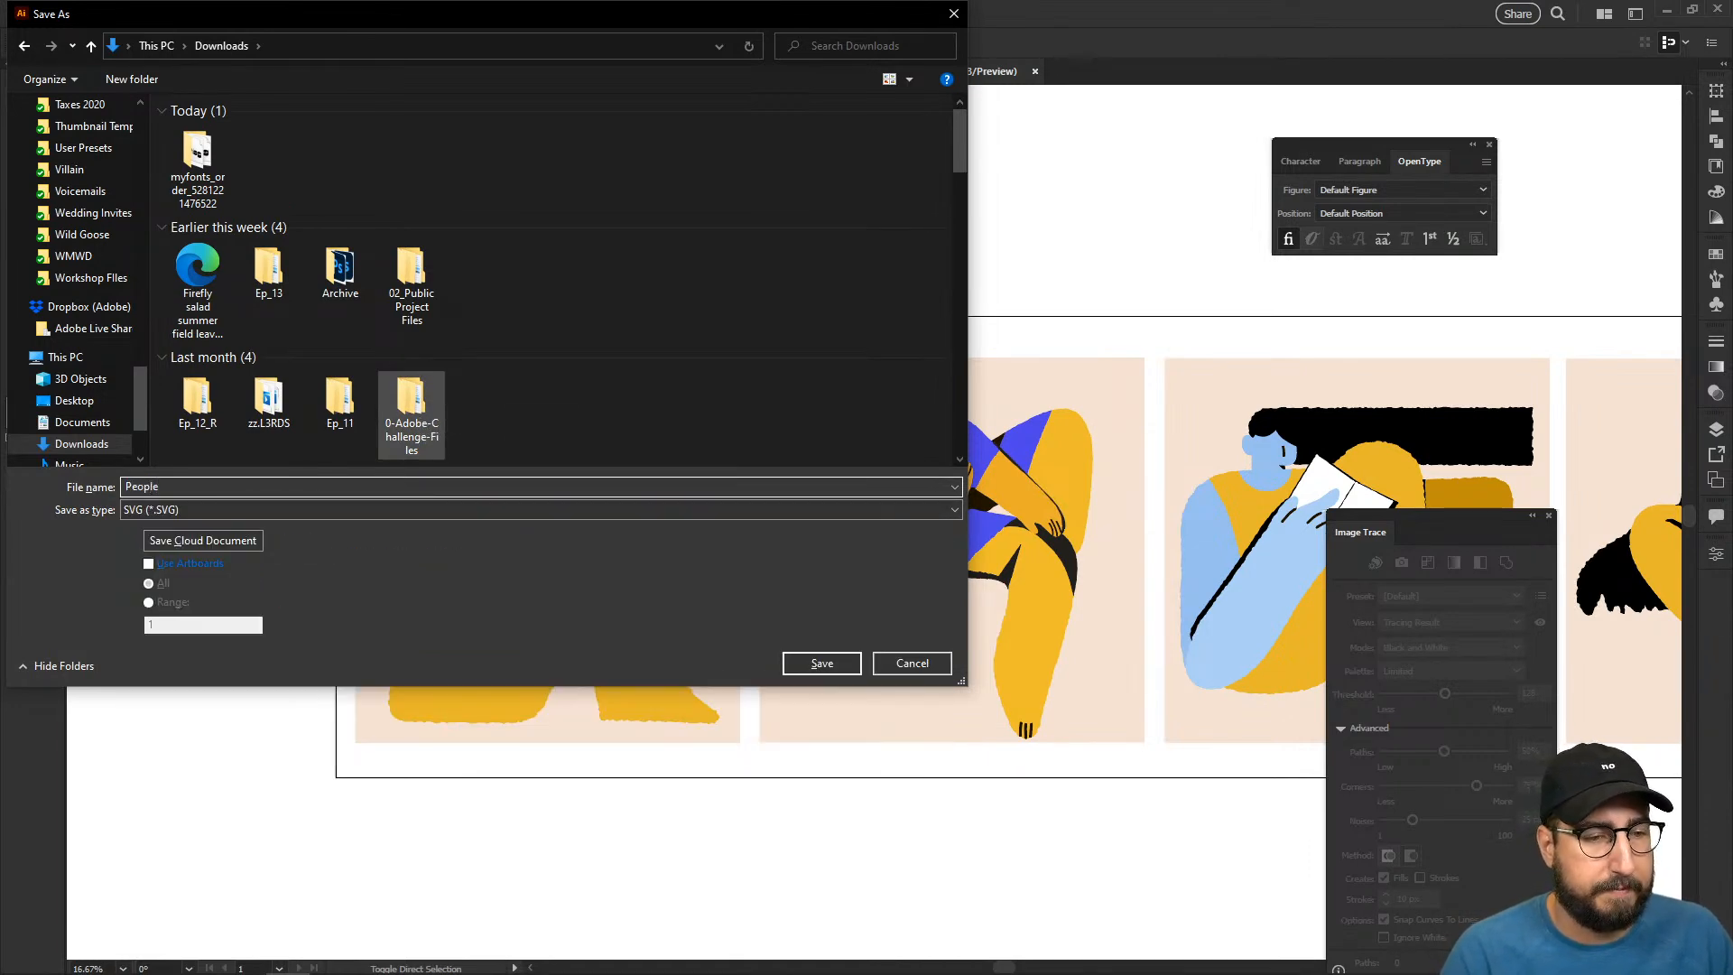
{"action": "left_click", "coordinate": [213, 562]}
{"action": "left_click", "coordinate": [167, 603]}
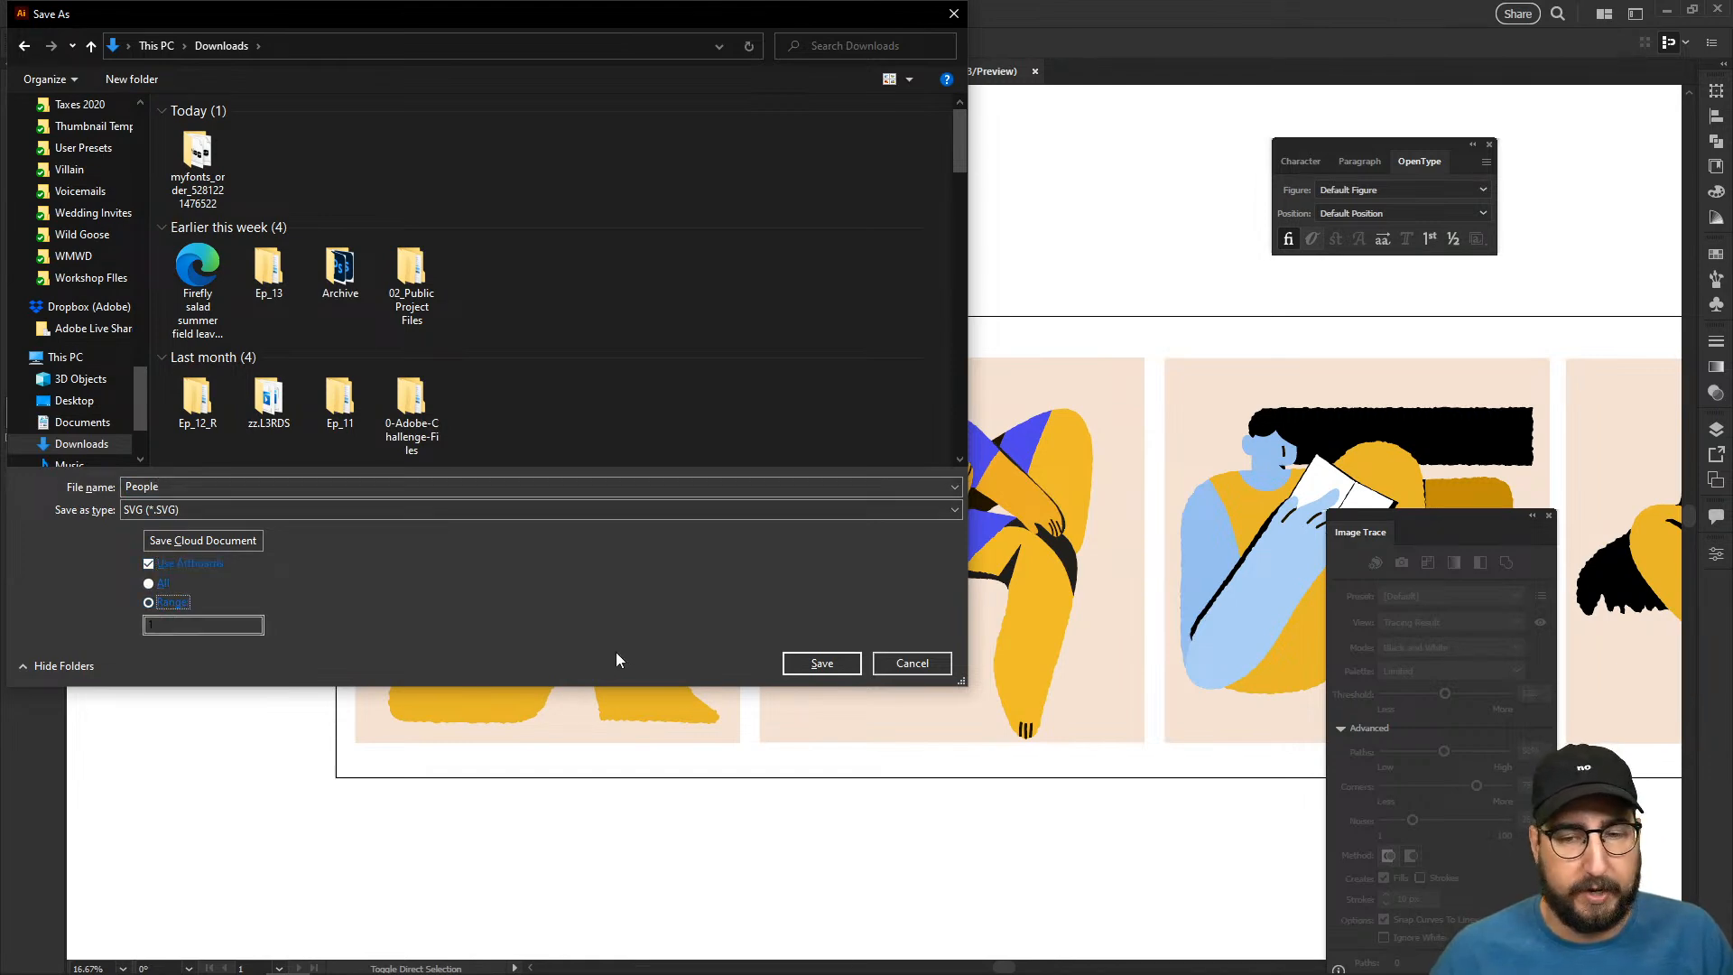
{"action": "left_click", "coordinate": [817, 663]}
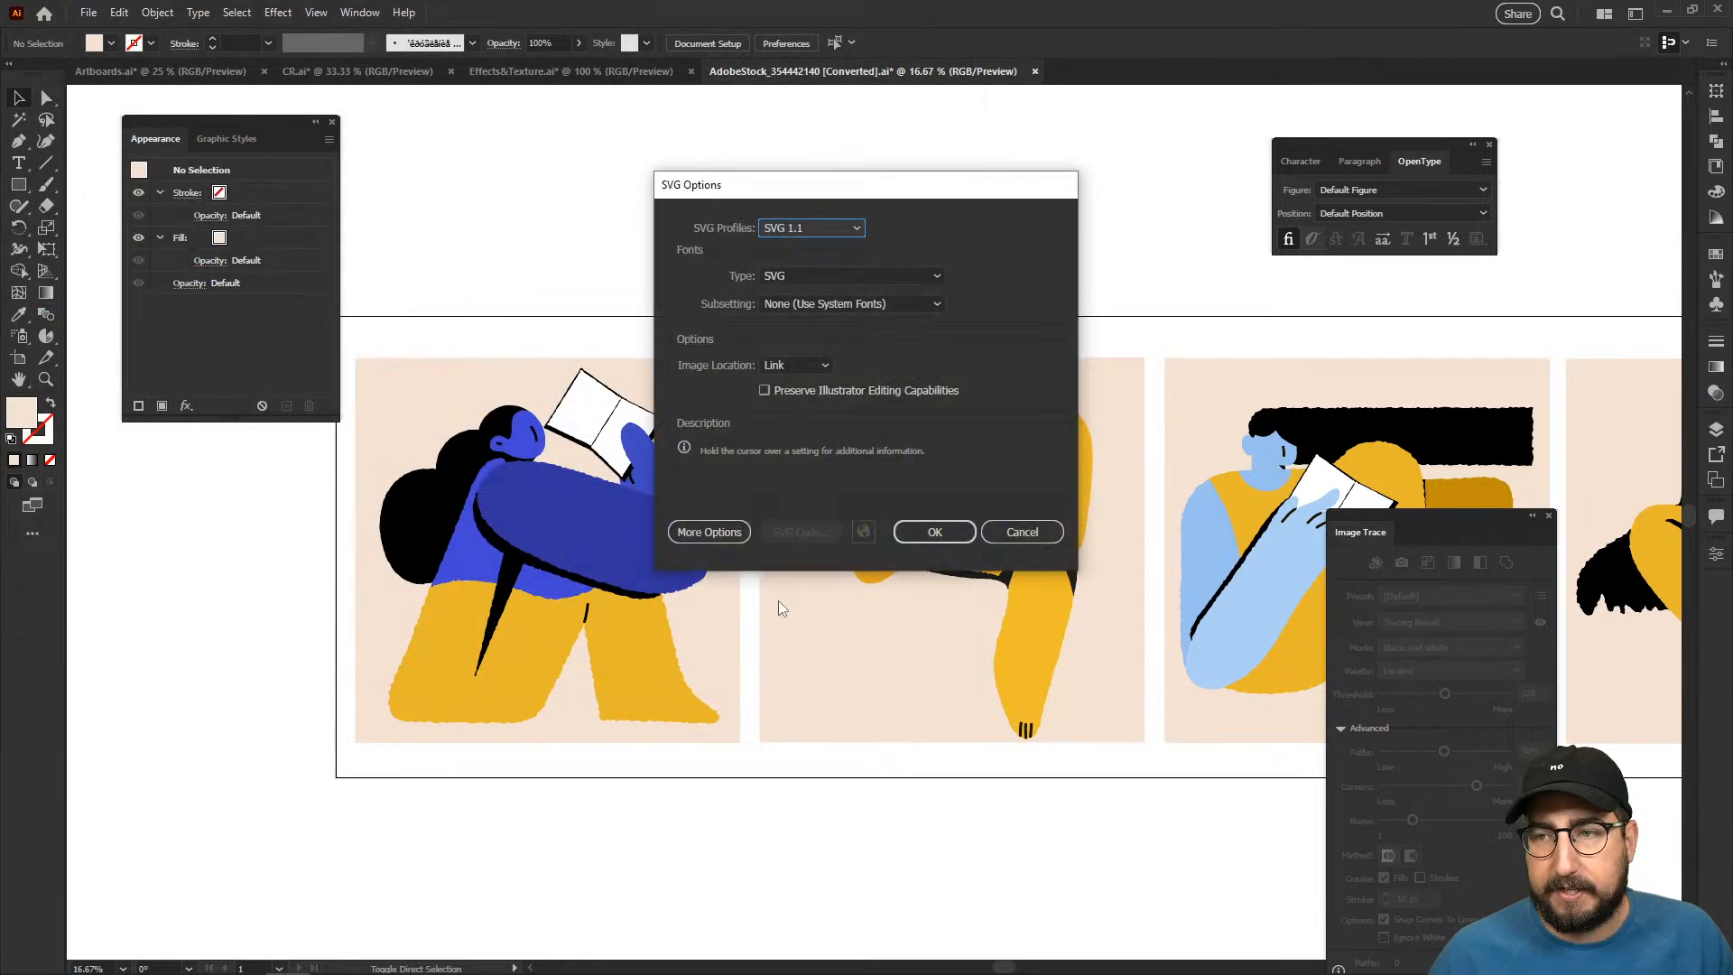
{"action": "left_click", "coordinate": [899, 532]}
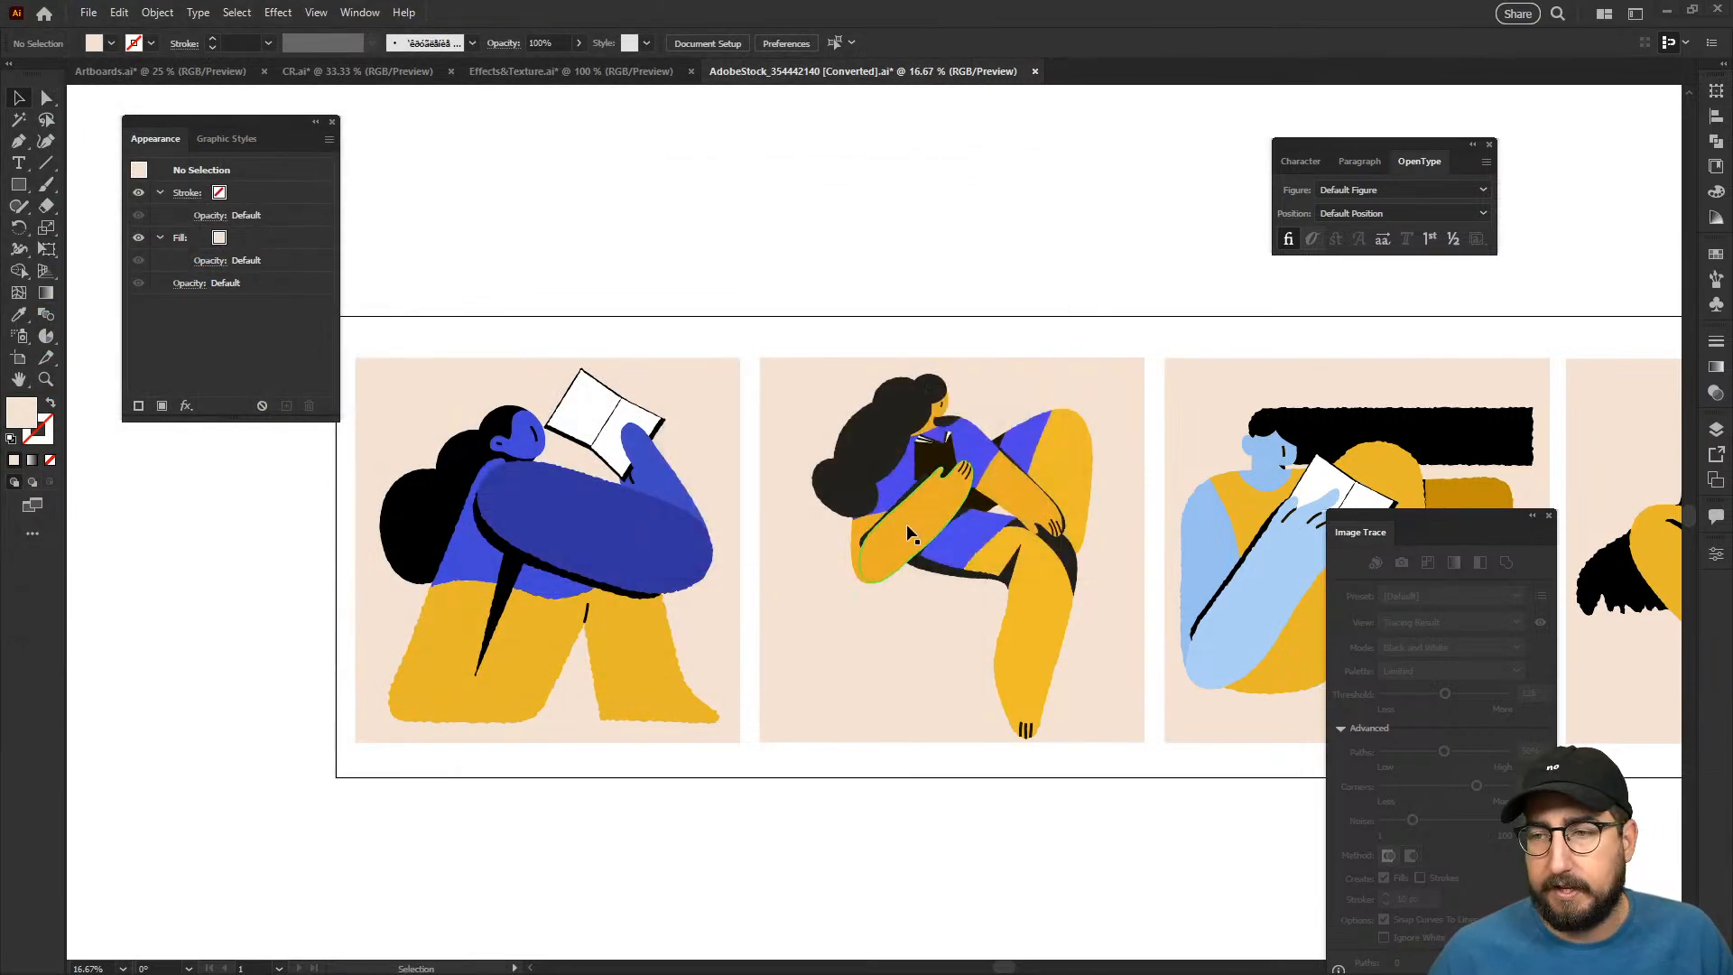
- Switch to Adobe Firefly in the browser and open its Generative recolor feature
{"action": "key", "text": "alt+Tab"}
{"action": "left_click", "coordinate": [301, 15]}
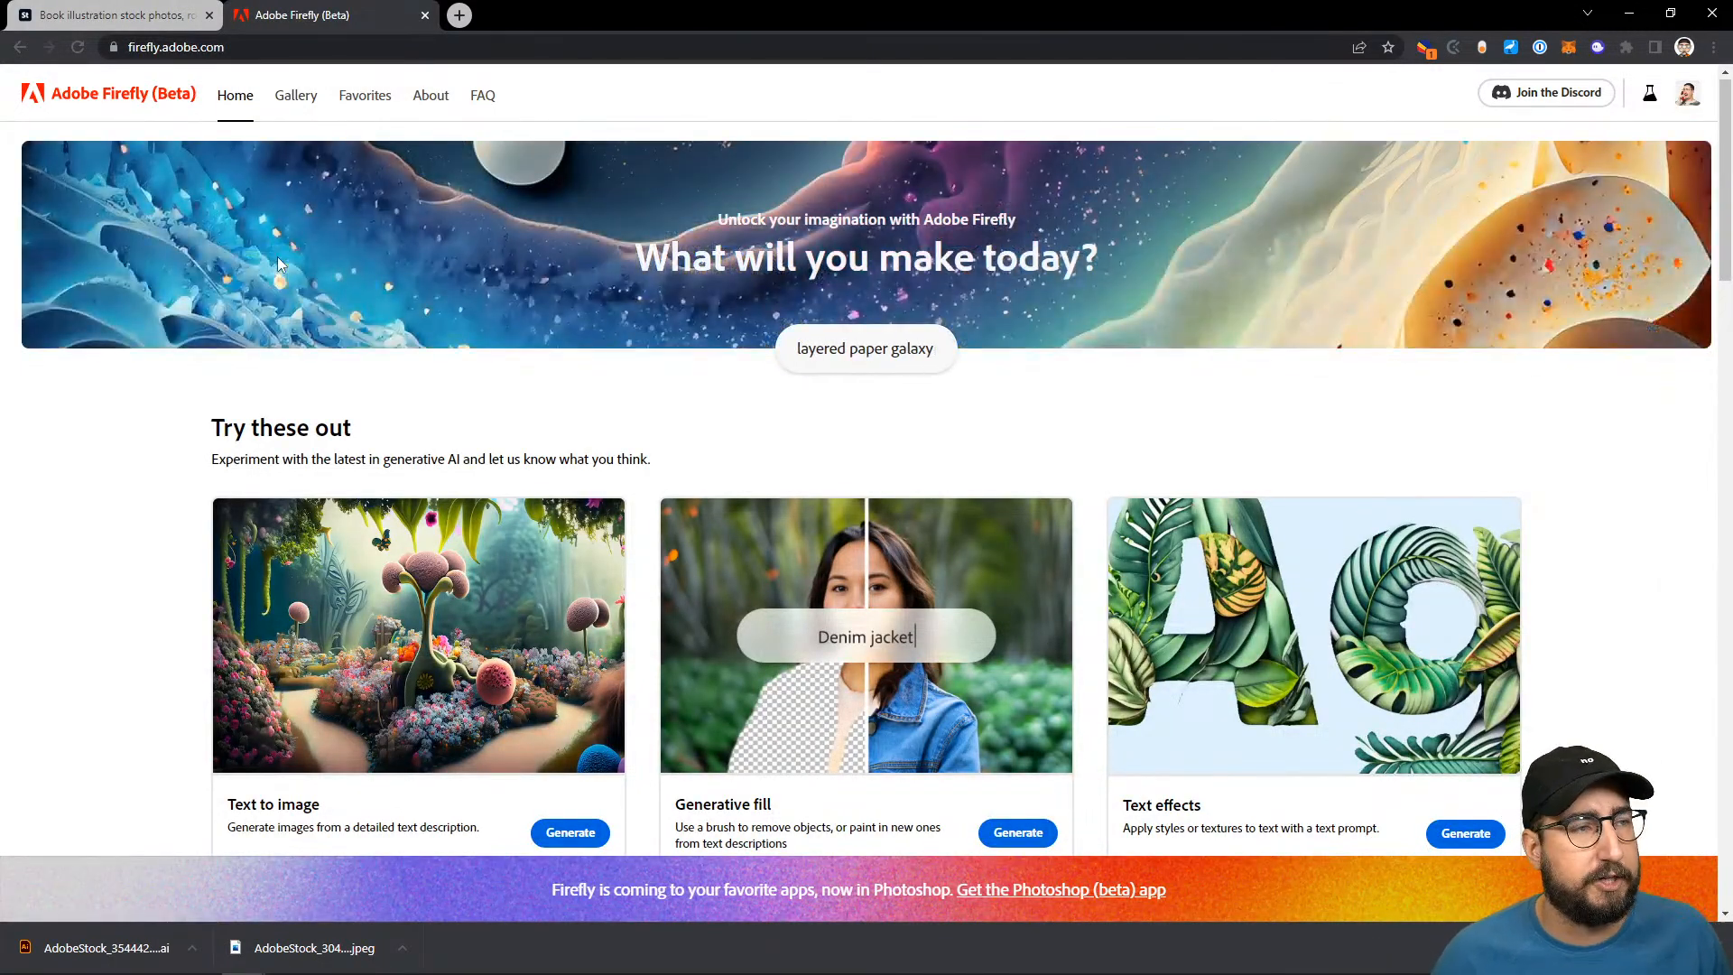
{"action": "scroll", "coordinate": [278, 258], "scroll_direction": "down", "scroll_amount": 5}
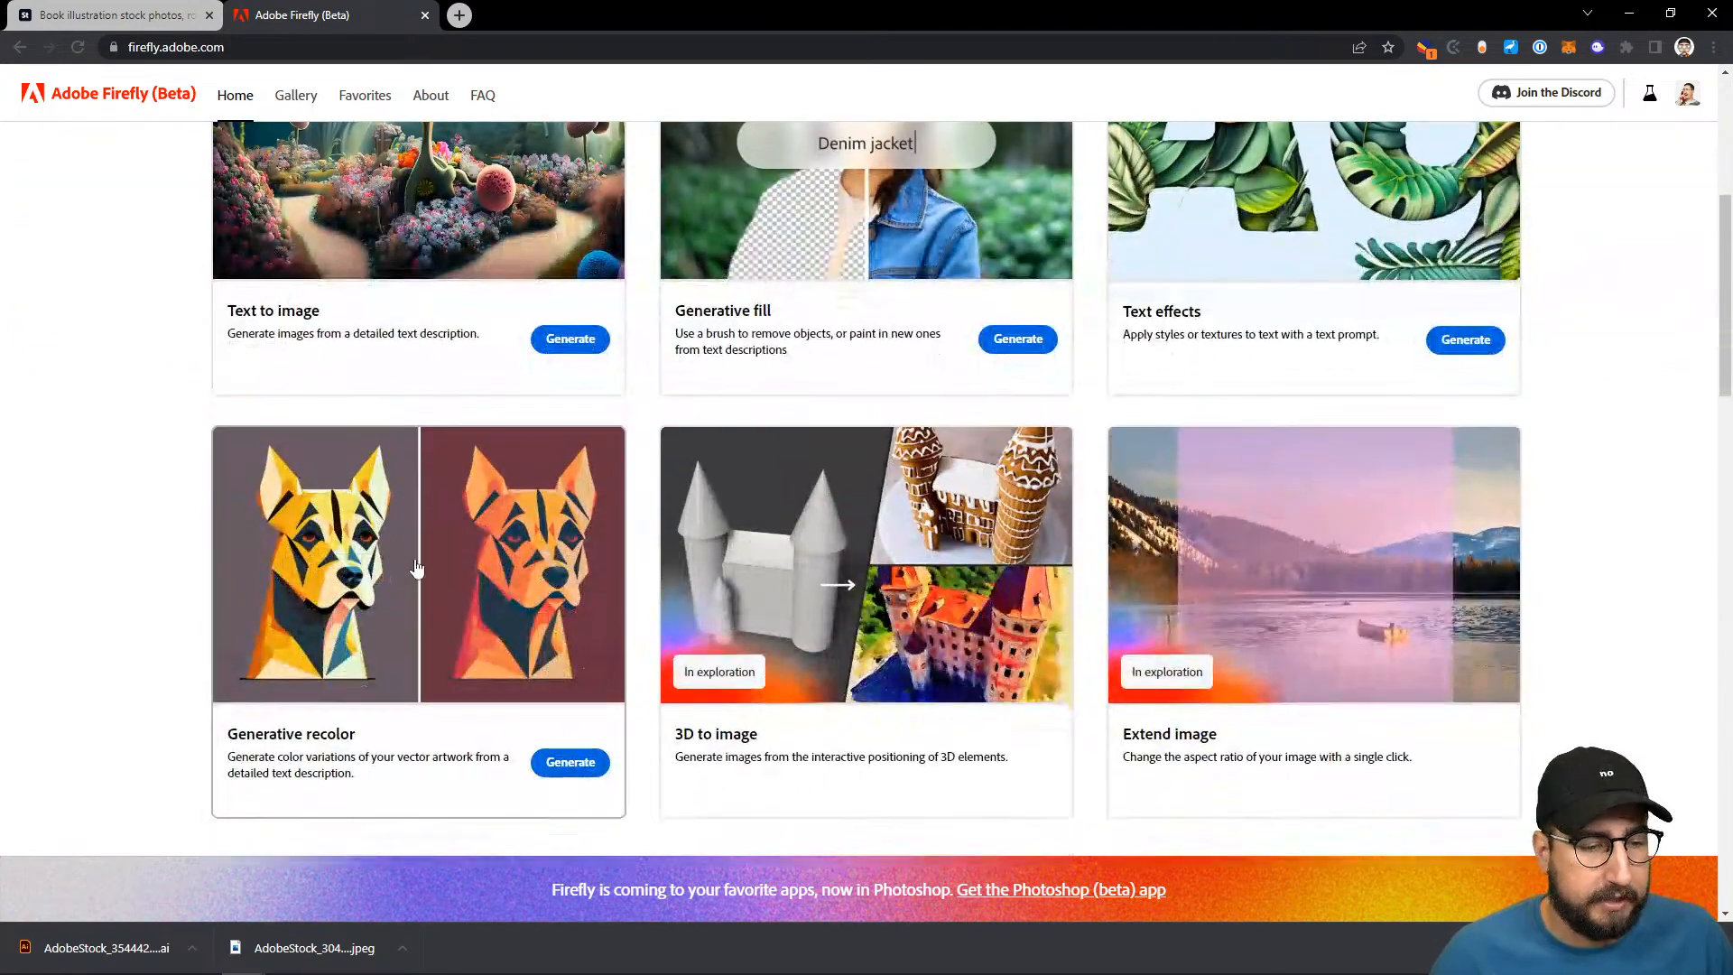
{"action": "left_click", "coordinate": [435, 634]}
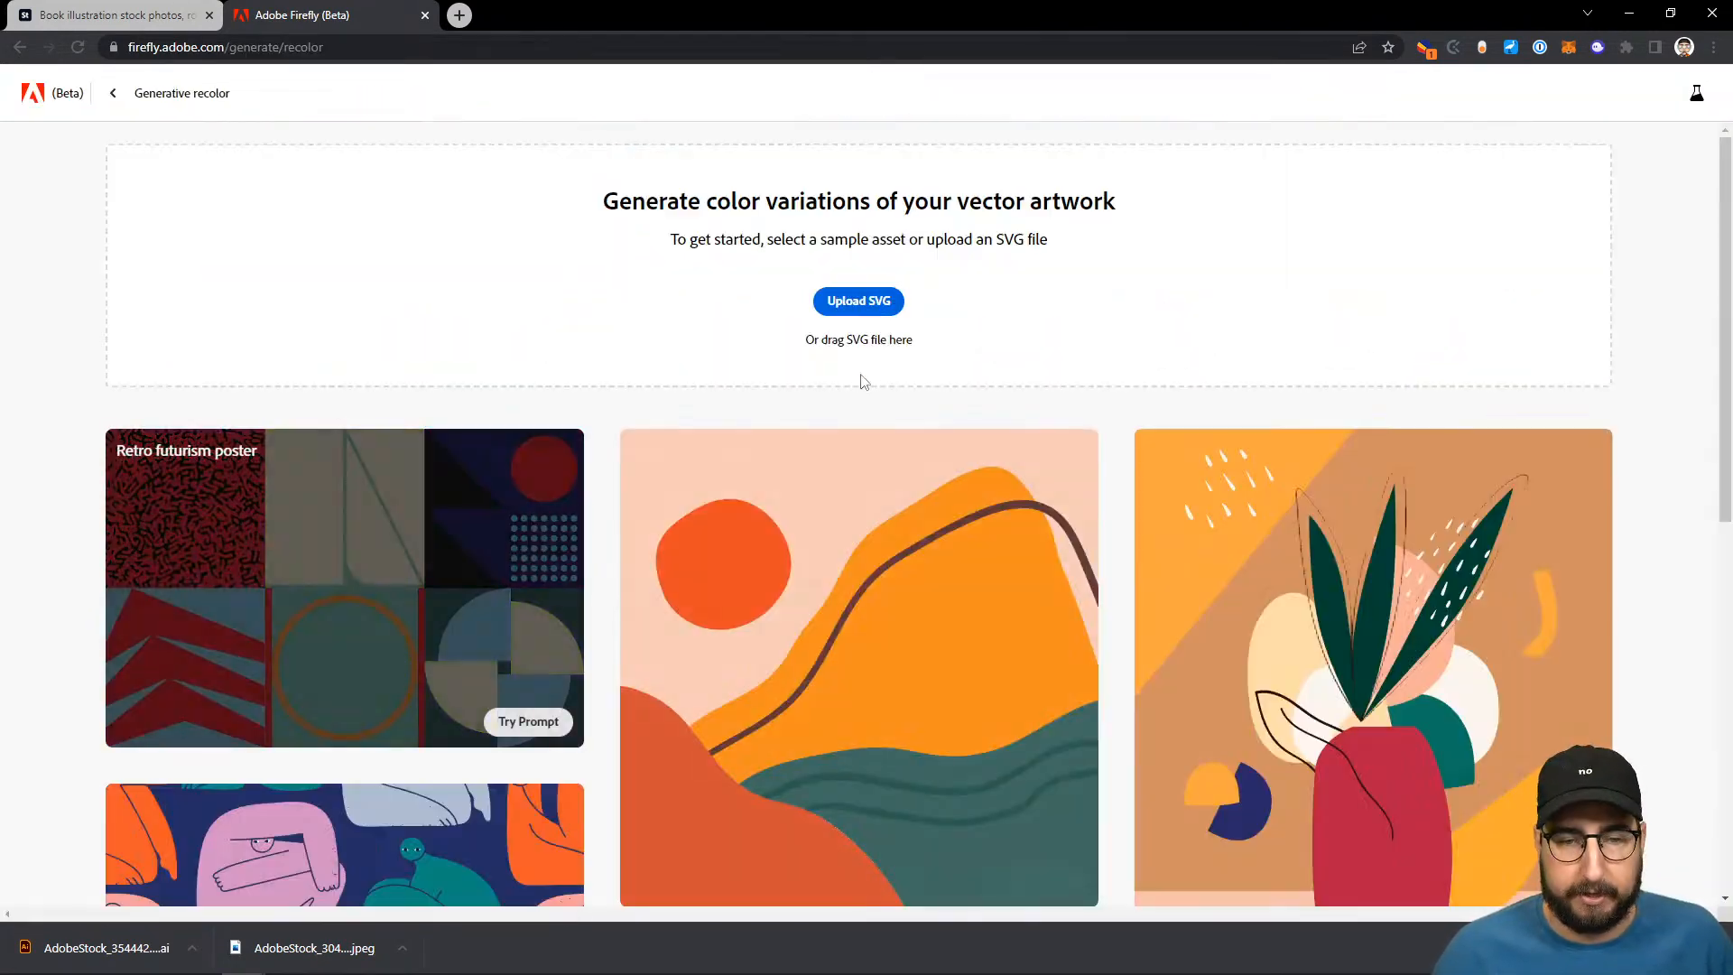
- Upload People-01.svg from Downloads as the artwork to recolor
{"action": "left_click", "coordinate": [865, 307]}
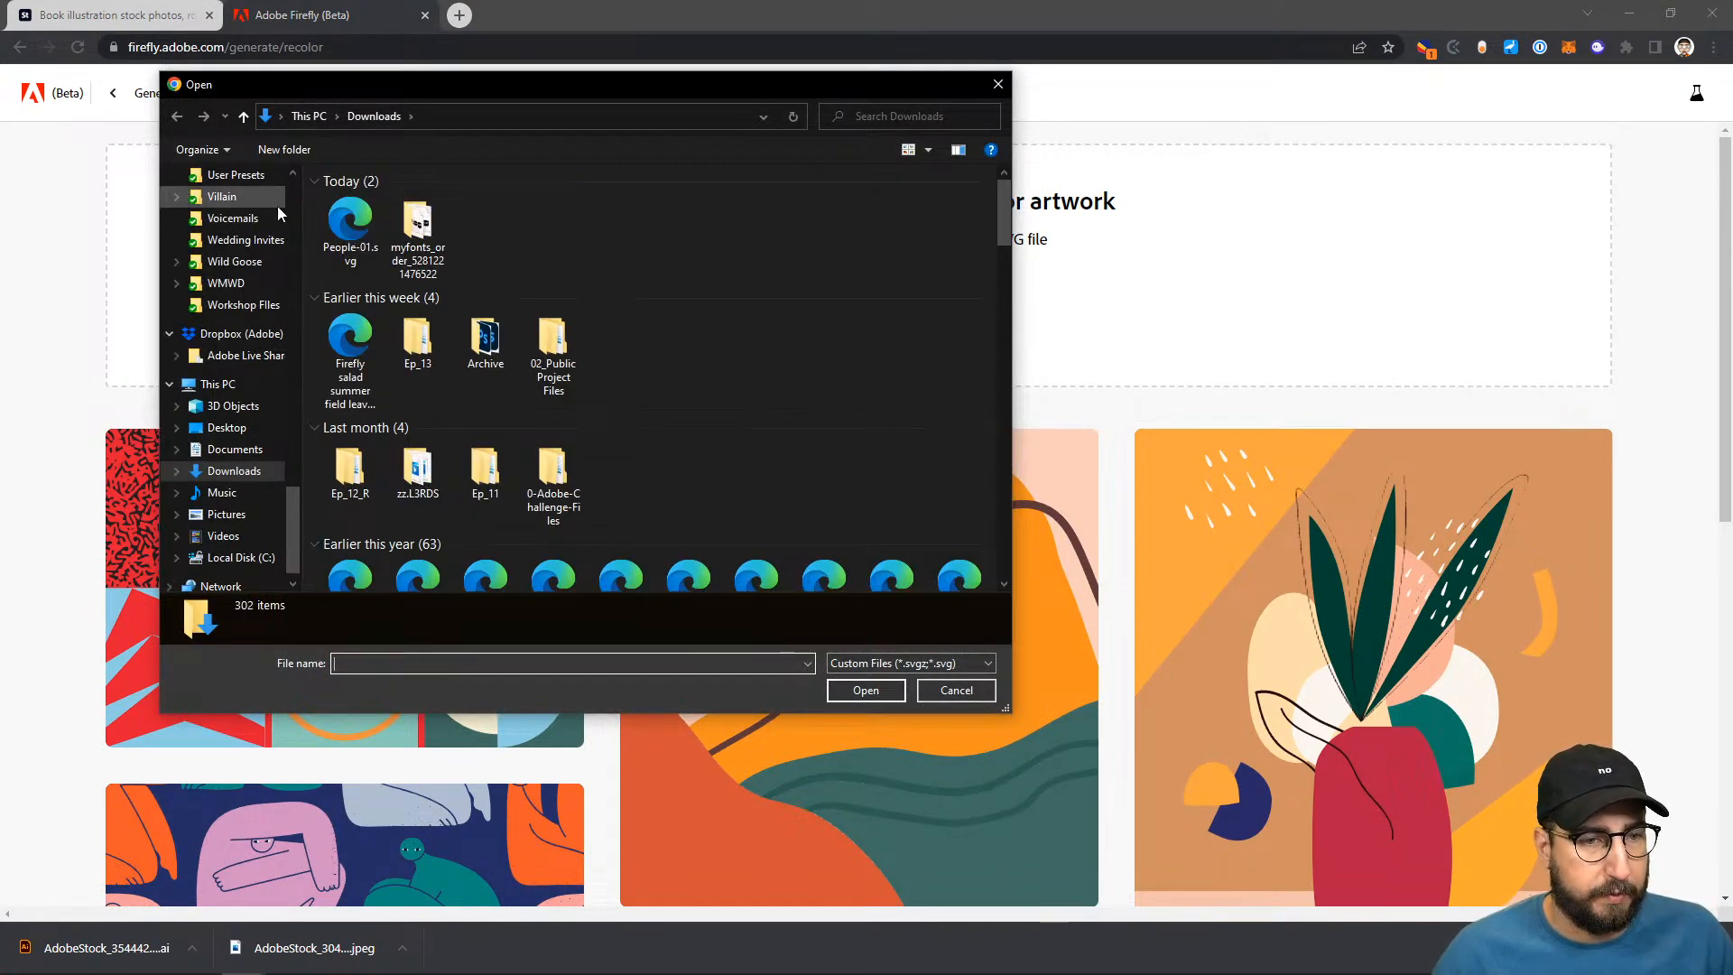
{"action": "left_click", "coordinate": [377, 220]}
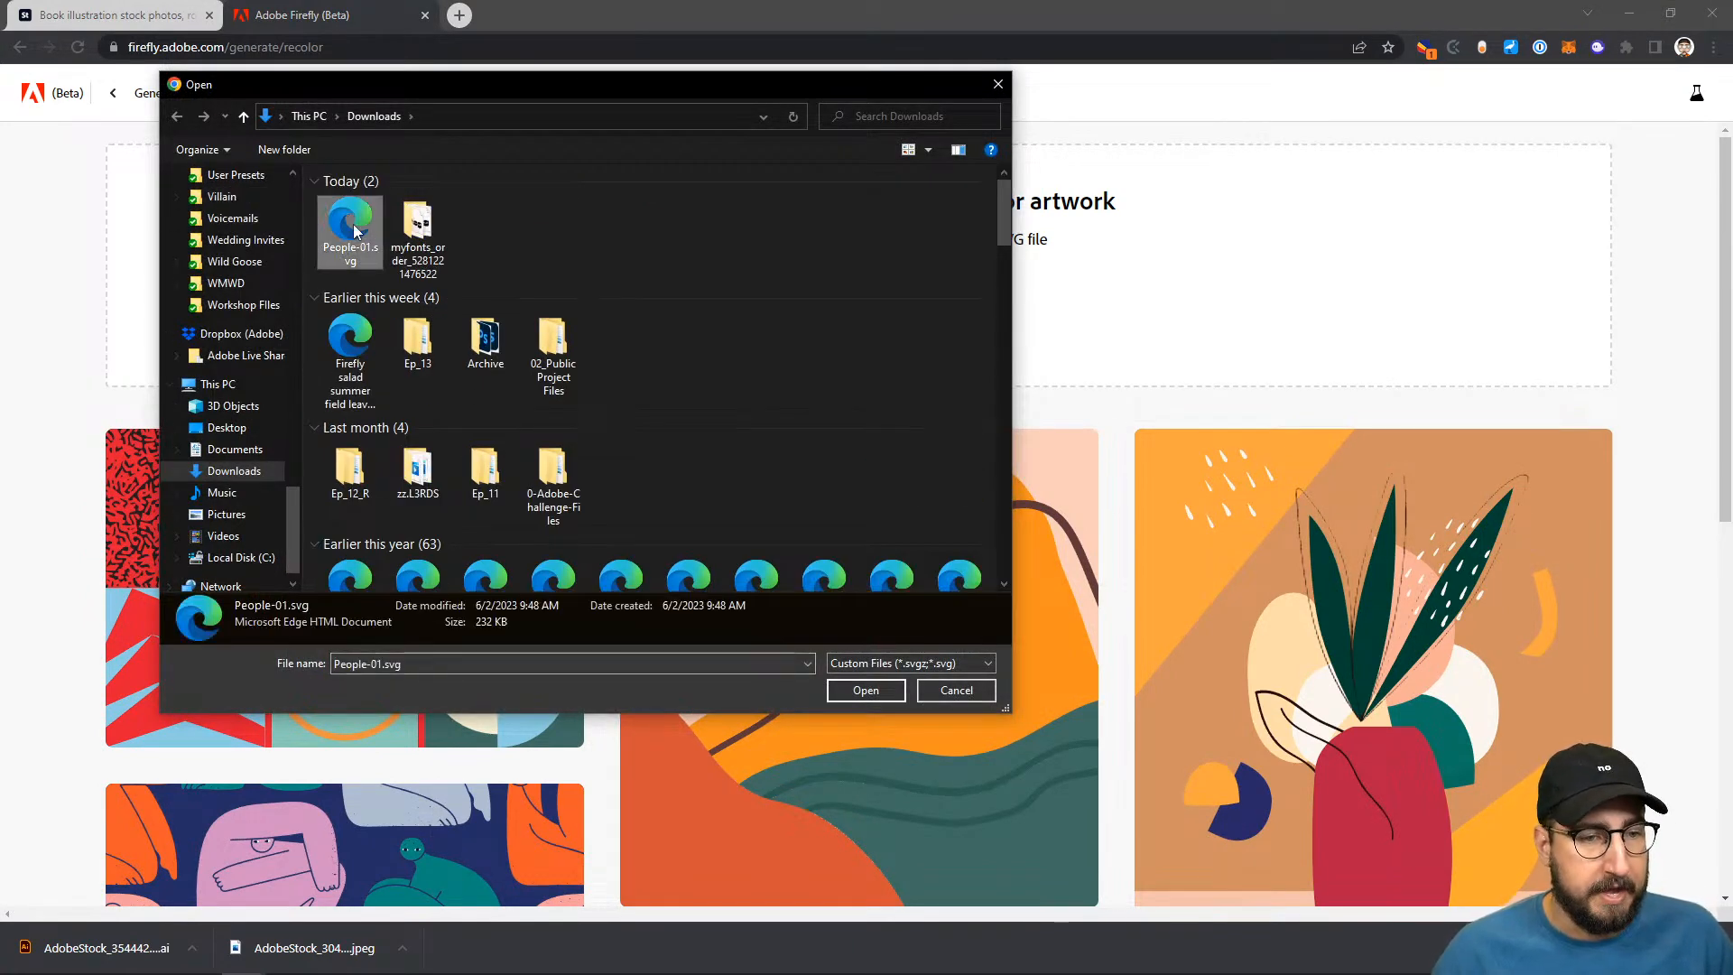
{"action": "left_click", "coordinate": [869, 693]}
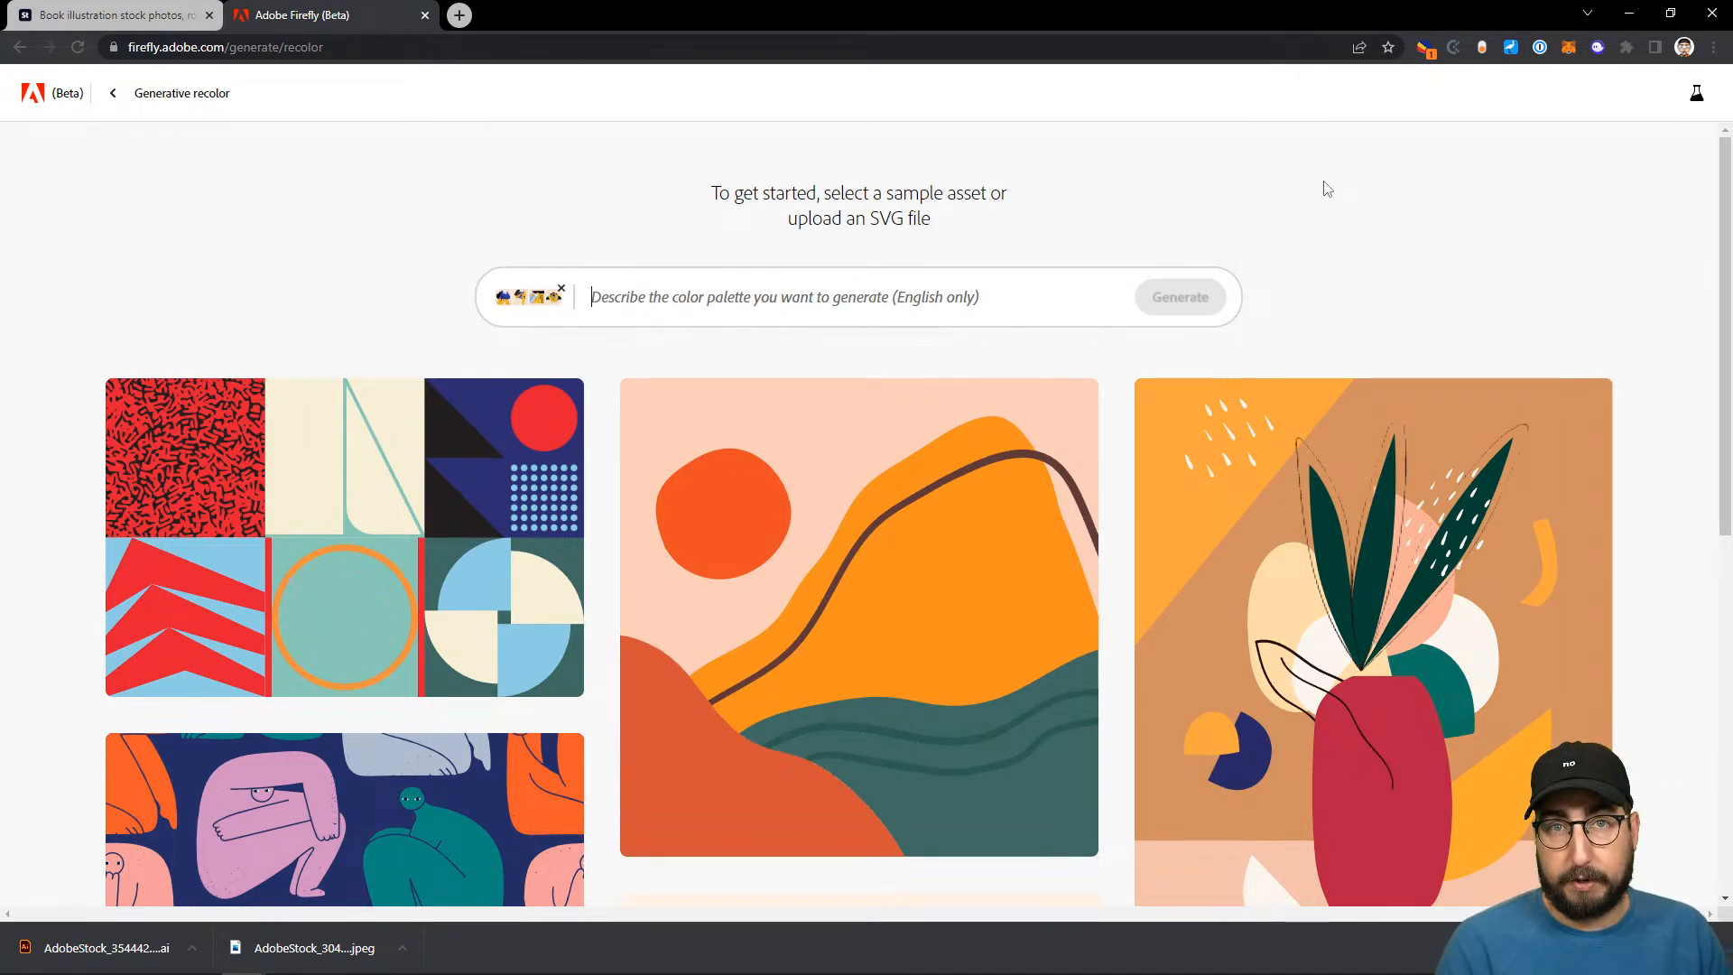
- Generate color variations of the artwork with the prompt "rainbow bright"
{"action": "type", "text": "rainbow bright"}
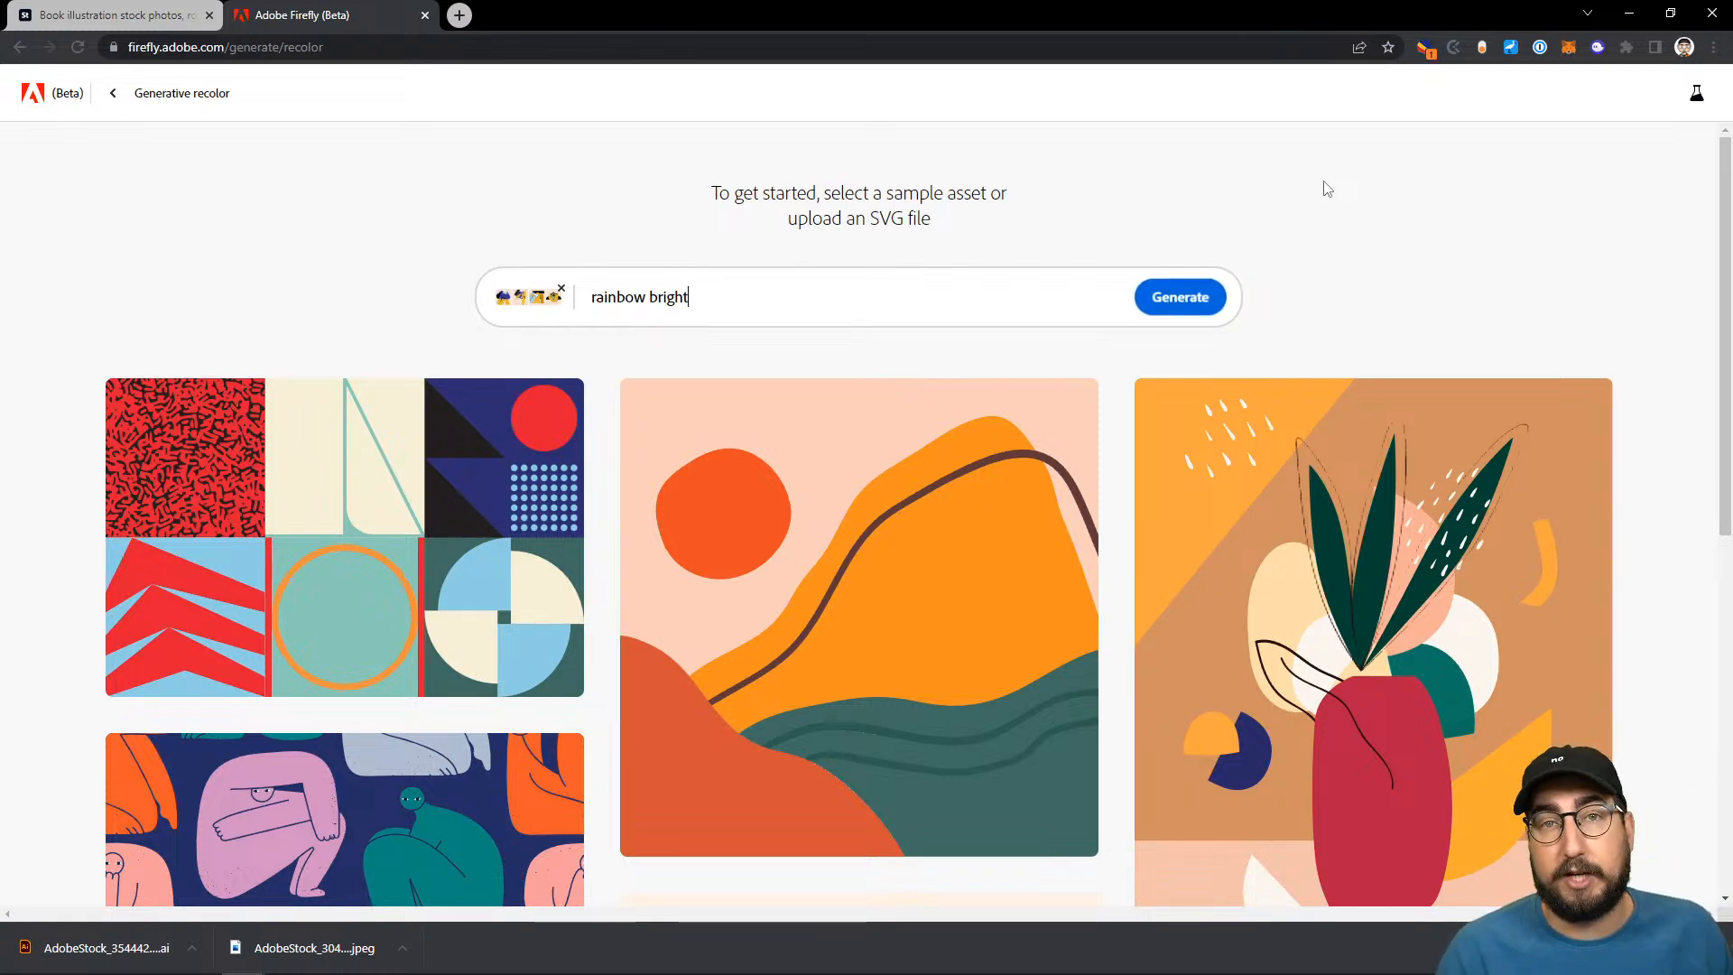
{"action": "key", "text": "Return"}
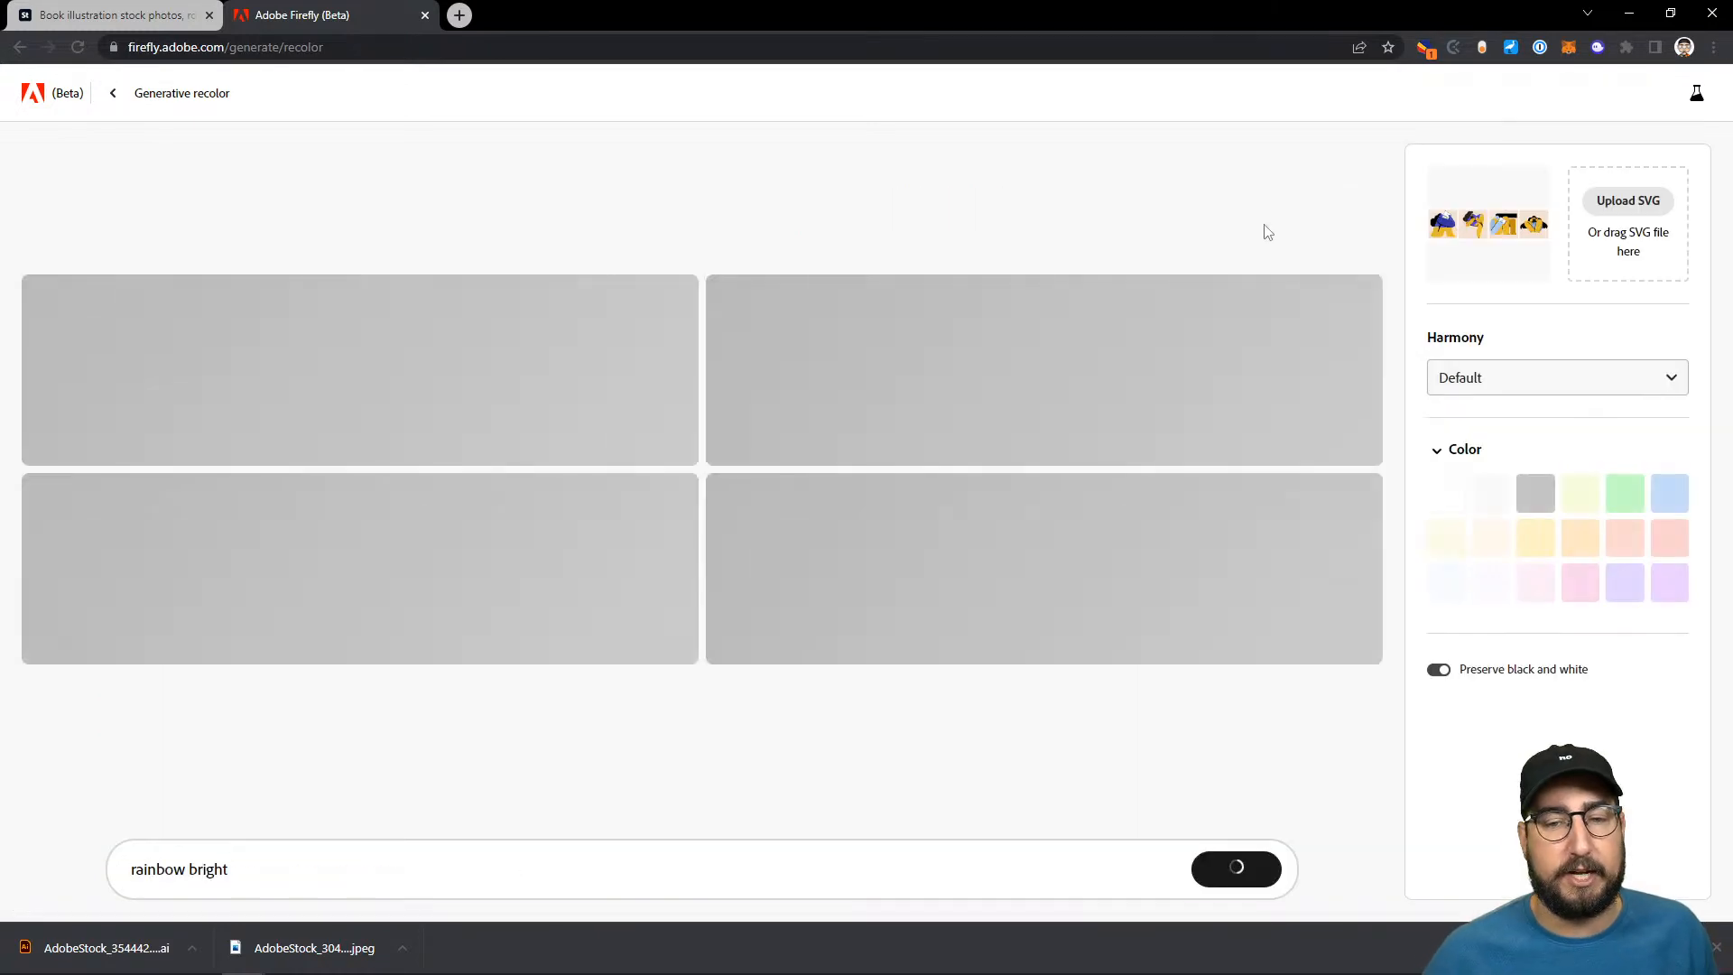
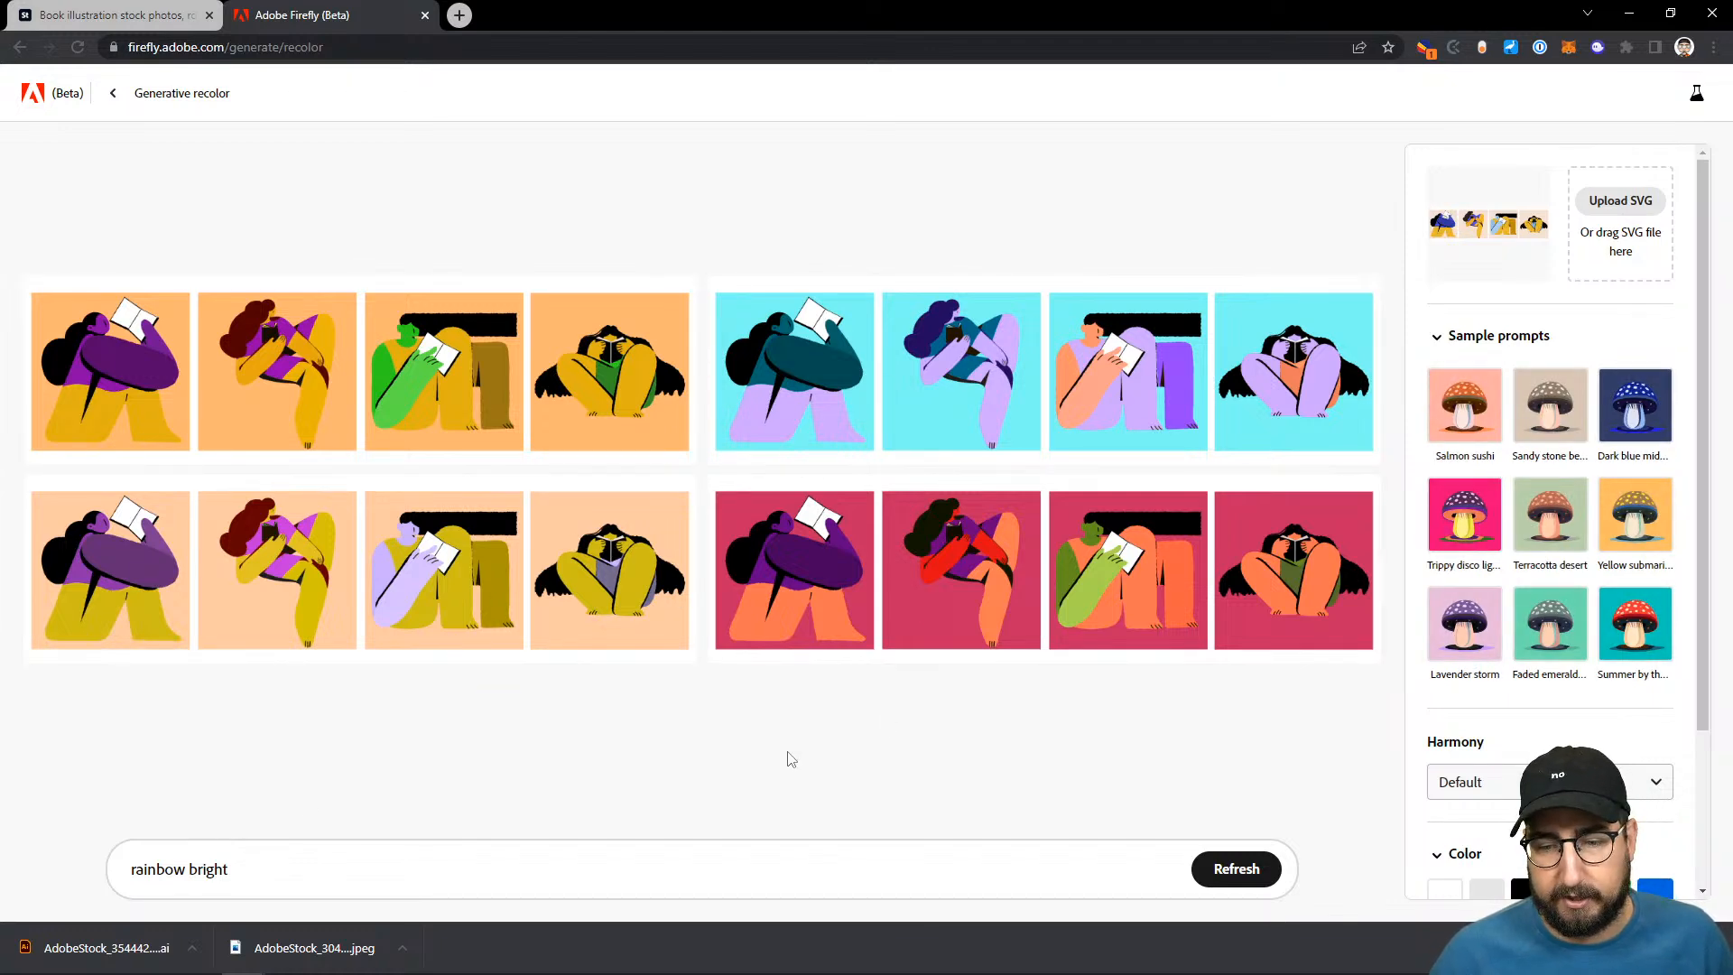
- Try recoloring the artwork with the Trippy disco lights and Summer by the sea sample prompts
{"action": "left_click", "coordinate": [1482, 535]}
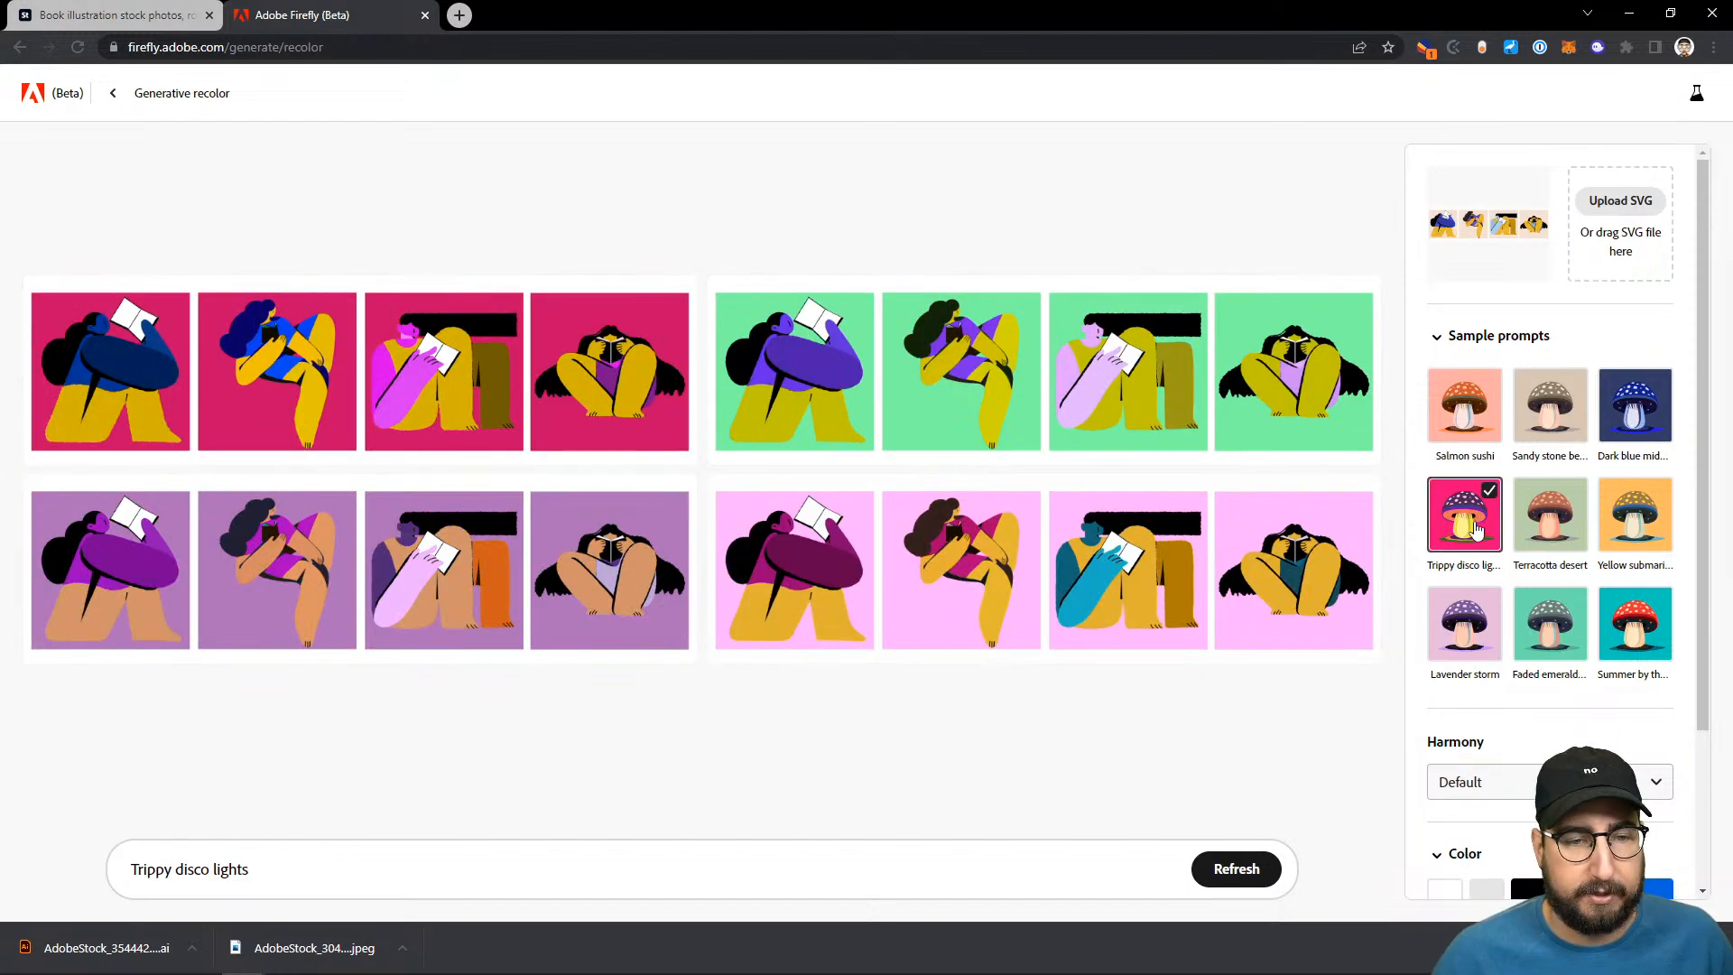
{"action": "left_click", "coordinate": [1635, 619]}
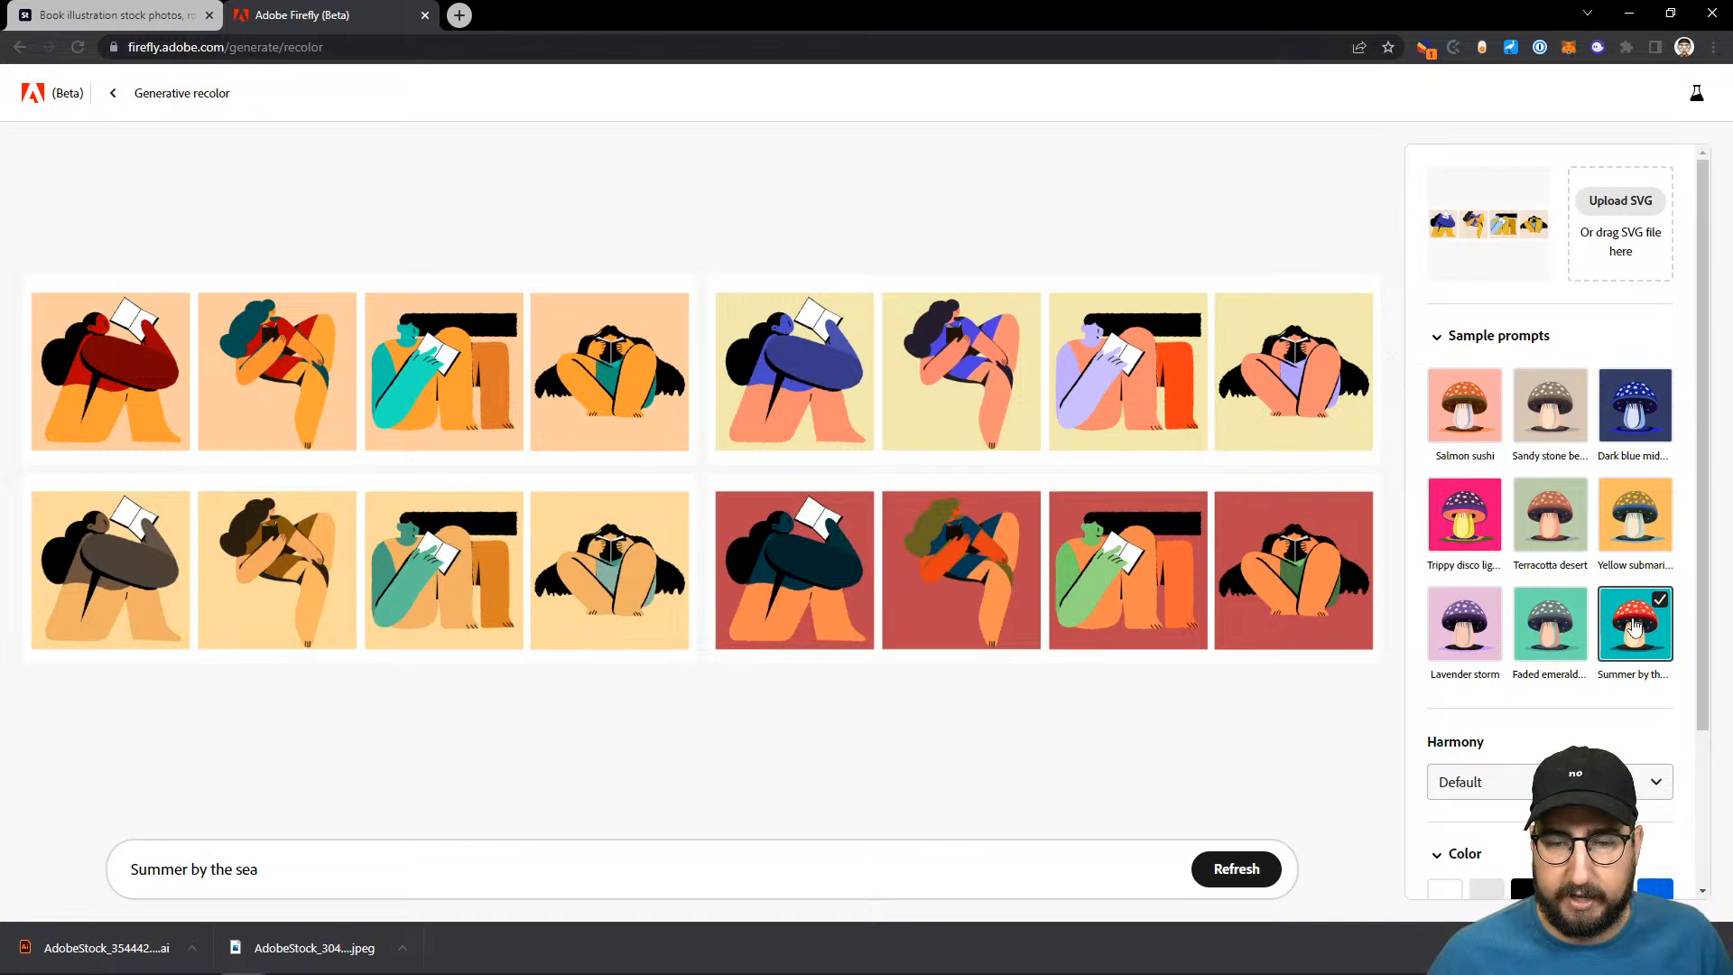
- Generate color variations of the artwork with the prompt "floral field"
{"action": "triple_click", "coordinate": [274, 871]}
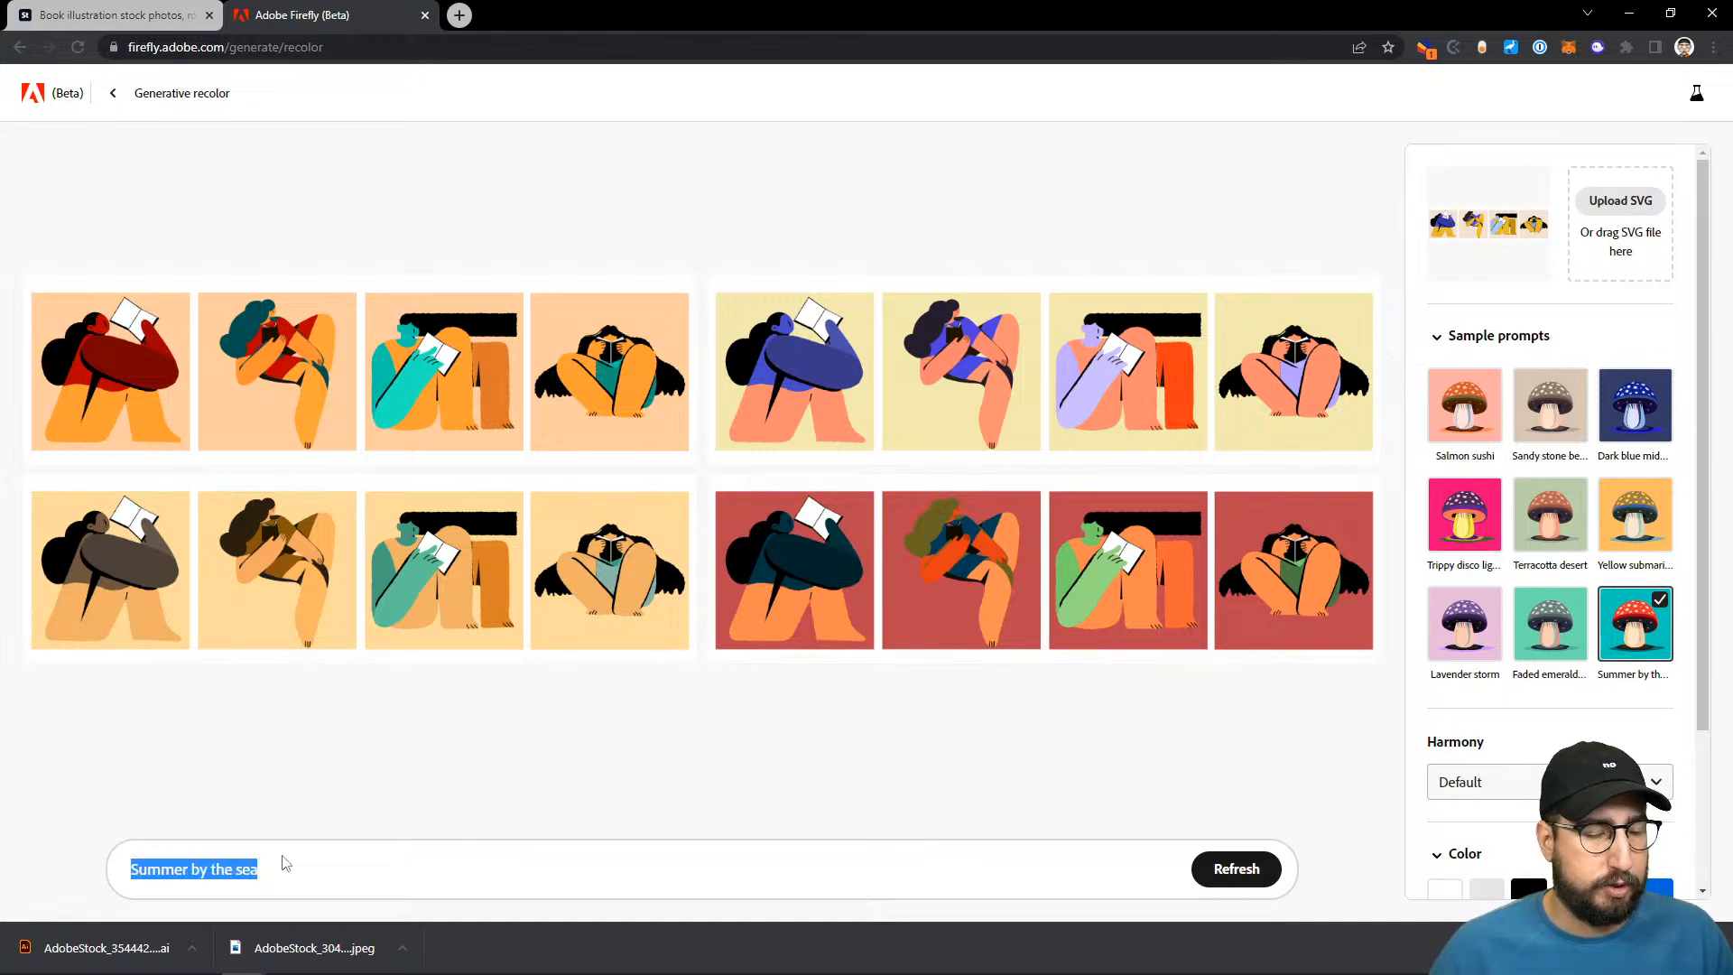
{"action": "type", "text": "b"}
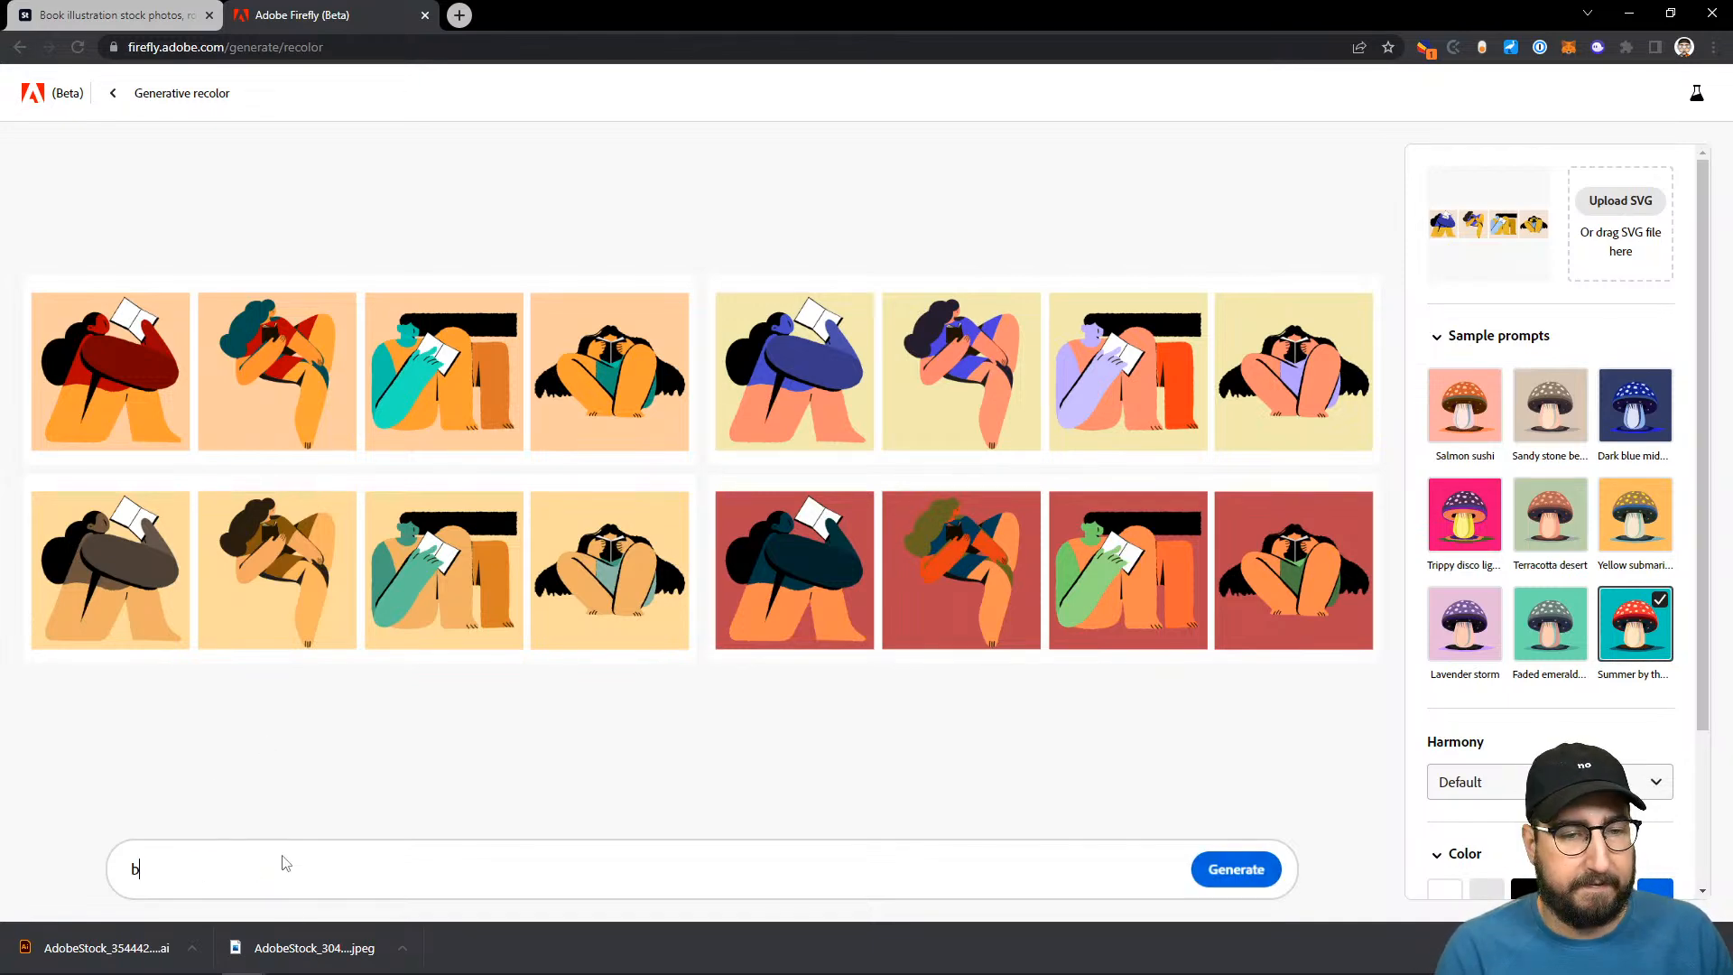
{"action": "key", "text": "BackSpace"}
{"action": "type", "text": "flor"}
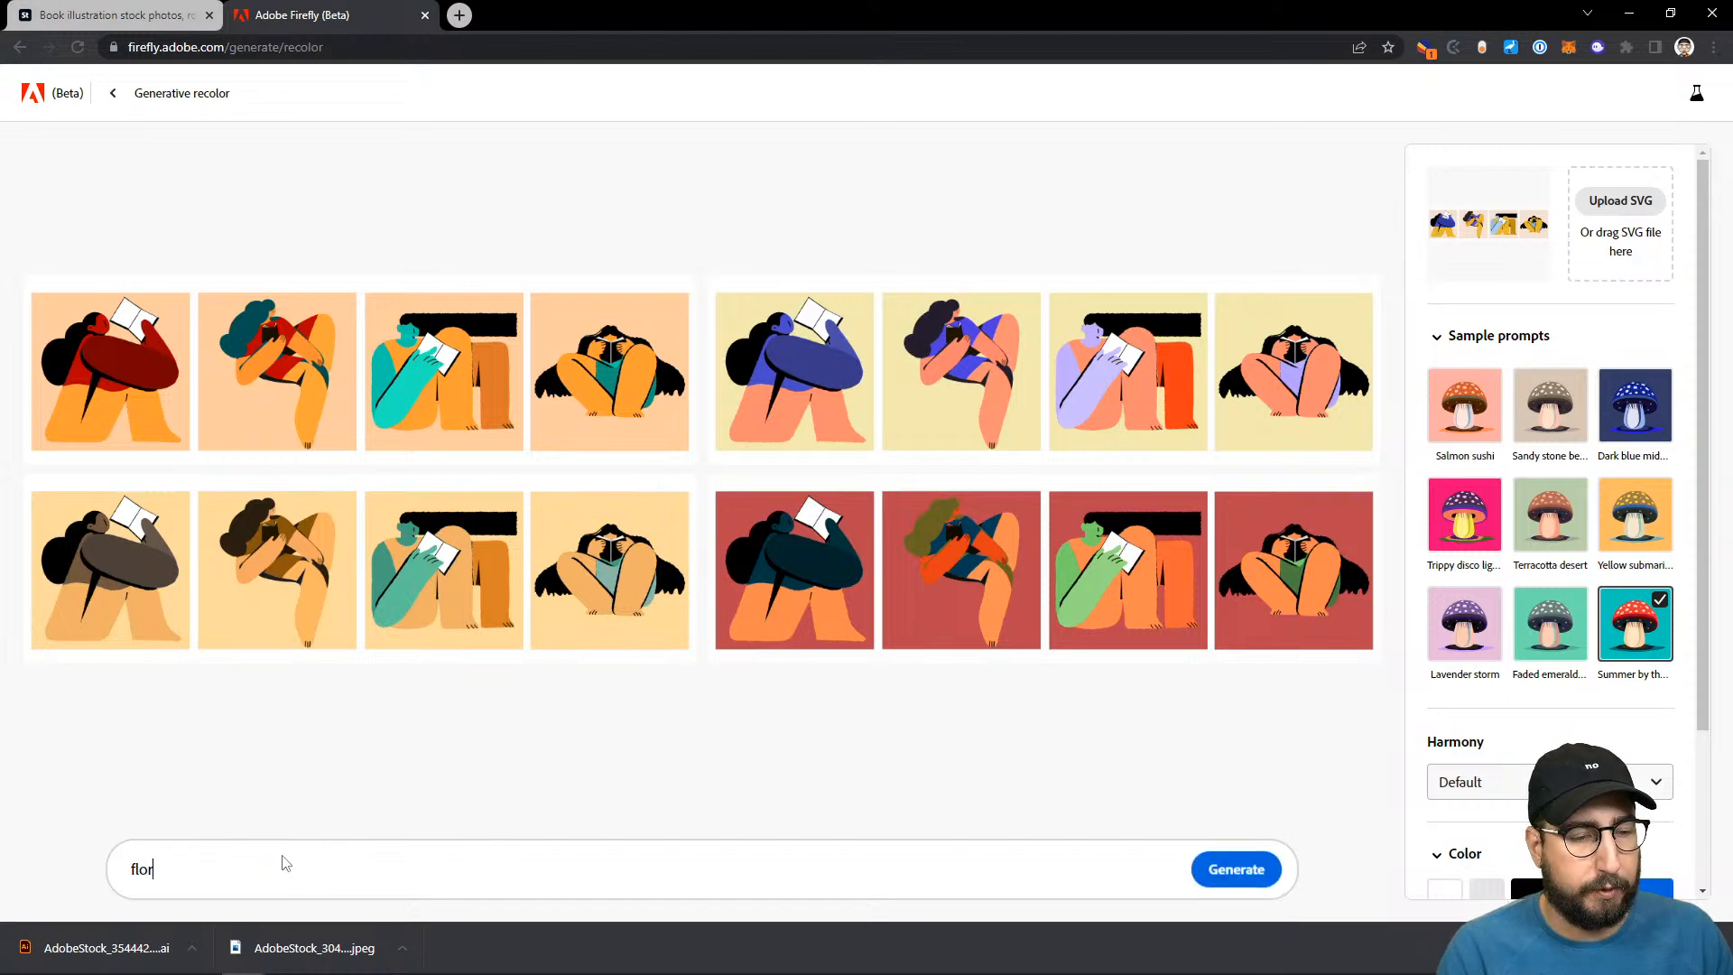
{"action": "type", "text": "al field"}
{"action": "key", "text": "Return"}
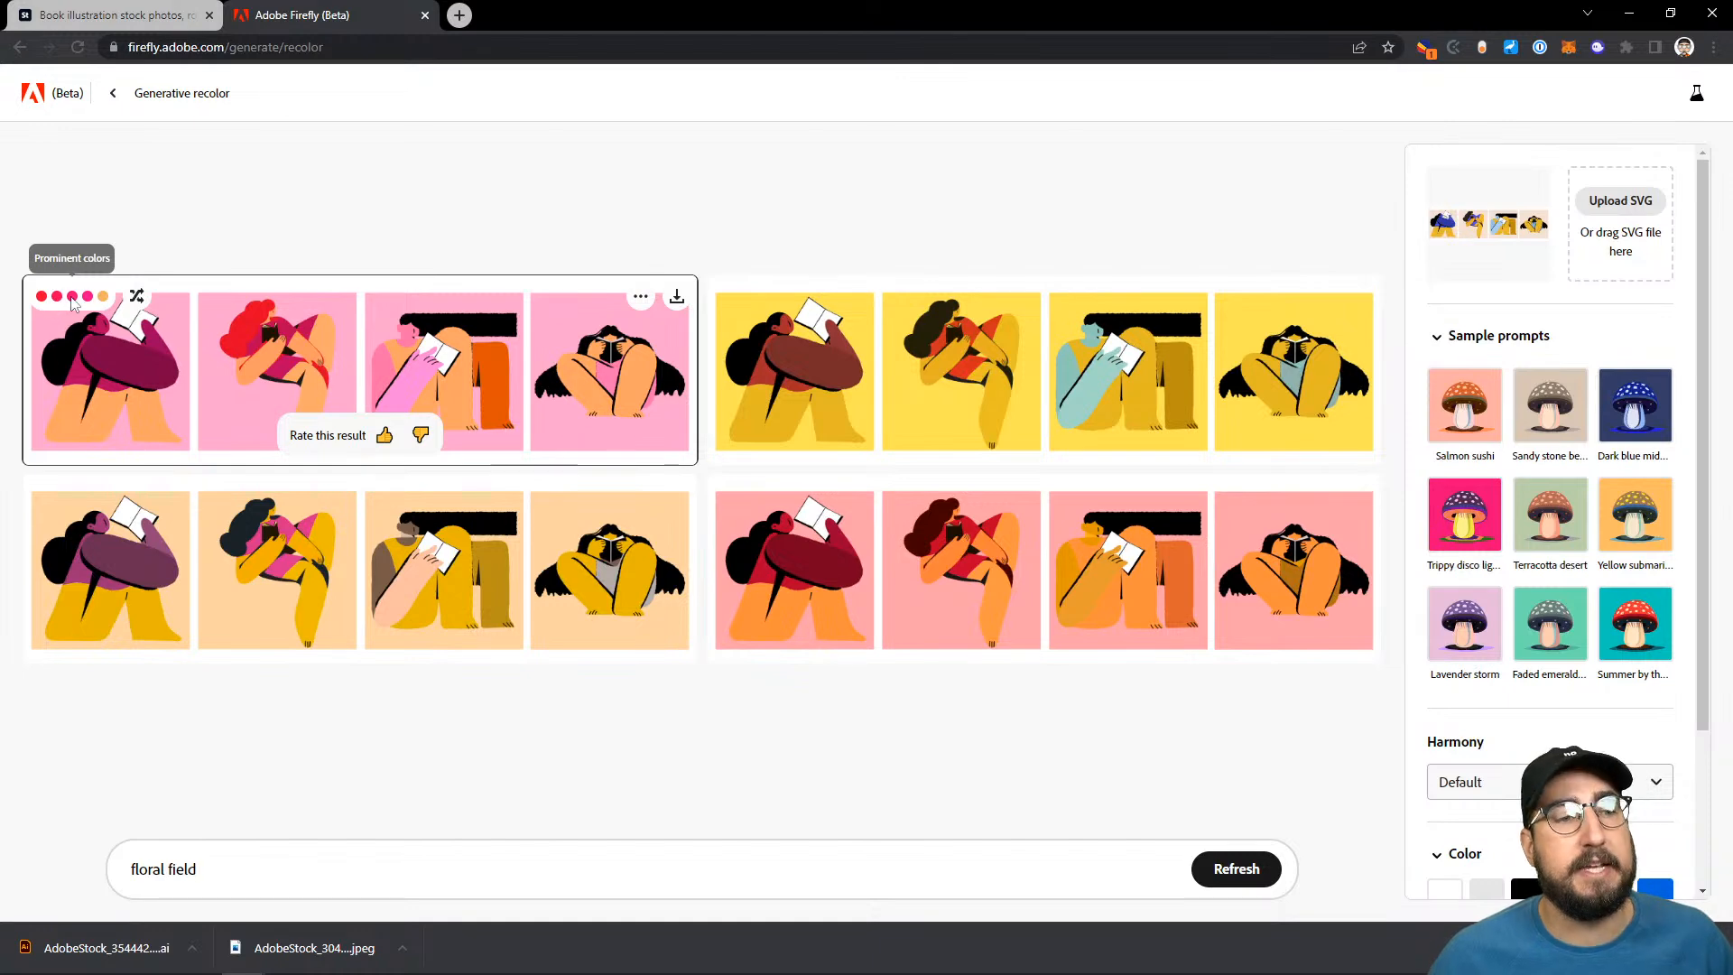
- Shuffle the colors of the first floral field variation repeatedly until its panels have a magenta background
{"action": "left_click", "coordinate": [136, 299]}
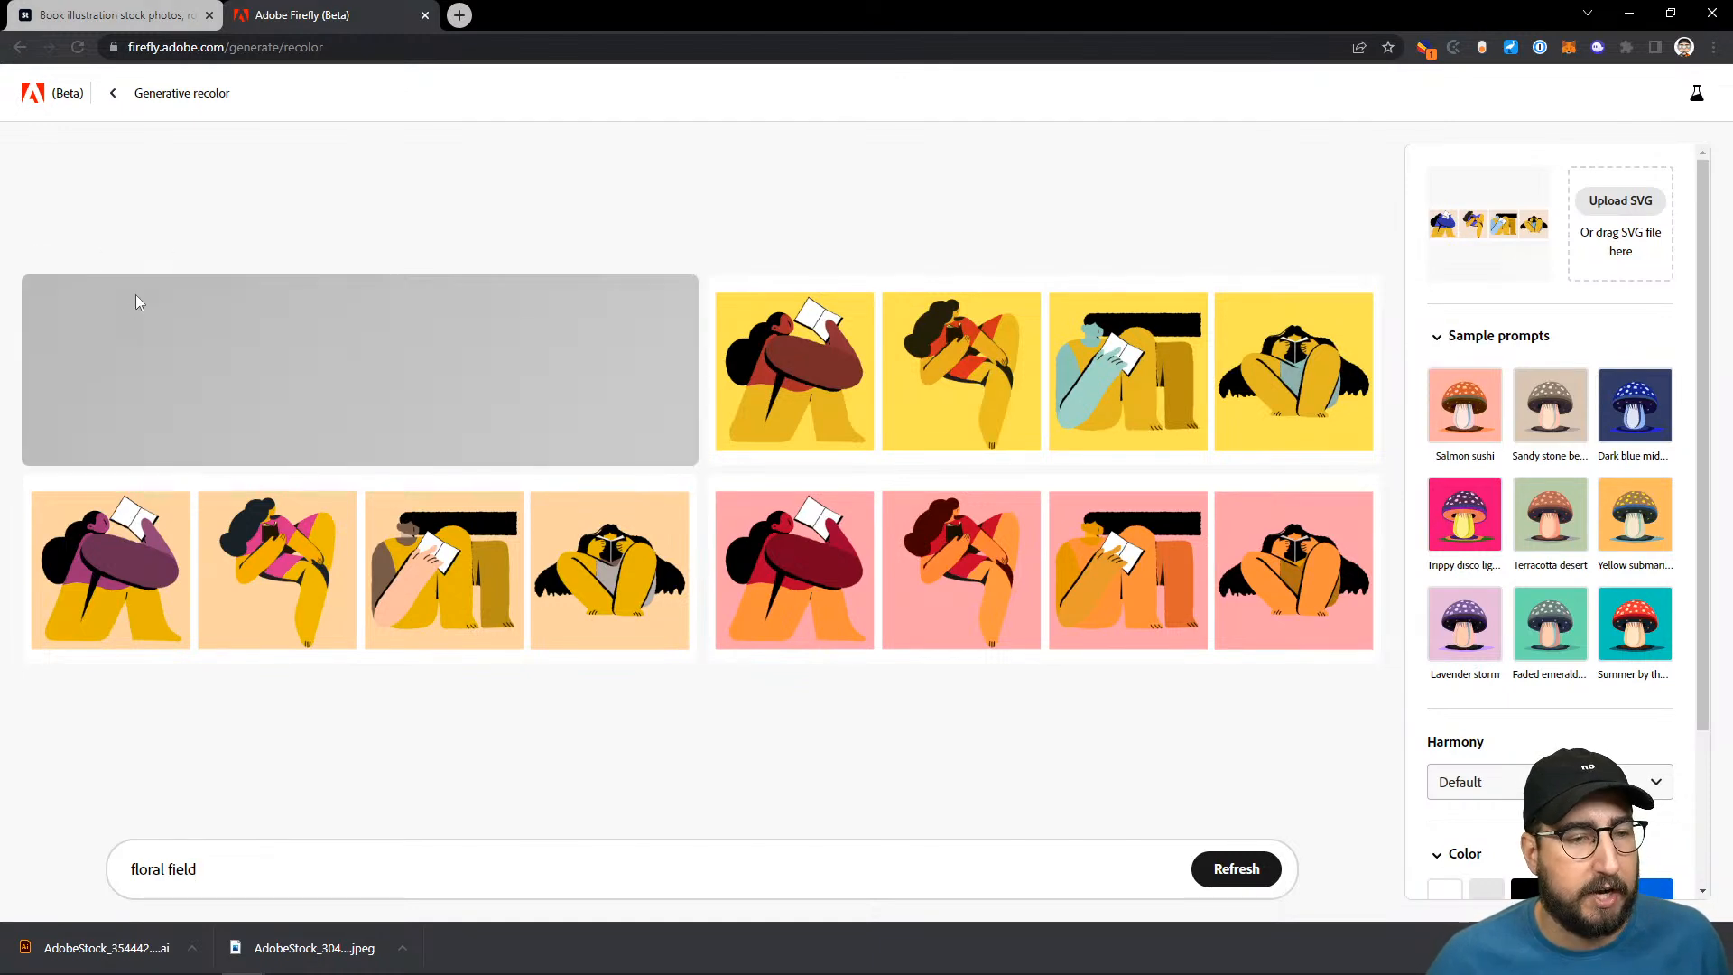
{"action": "left_click", "coordinate": [136, 299]}
{"action": "left_click", "coordinate": [136, 301]}
{"action": "left_click", "coordinate": [136, 299]}
{"action": "left_click", "coordinate": [136, 298]}
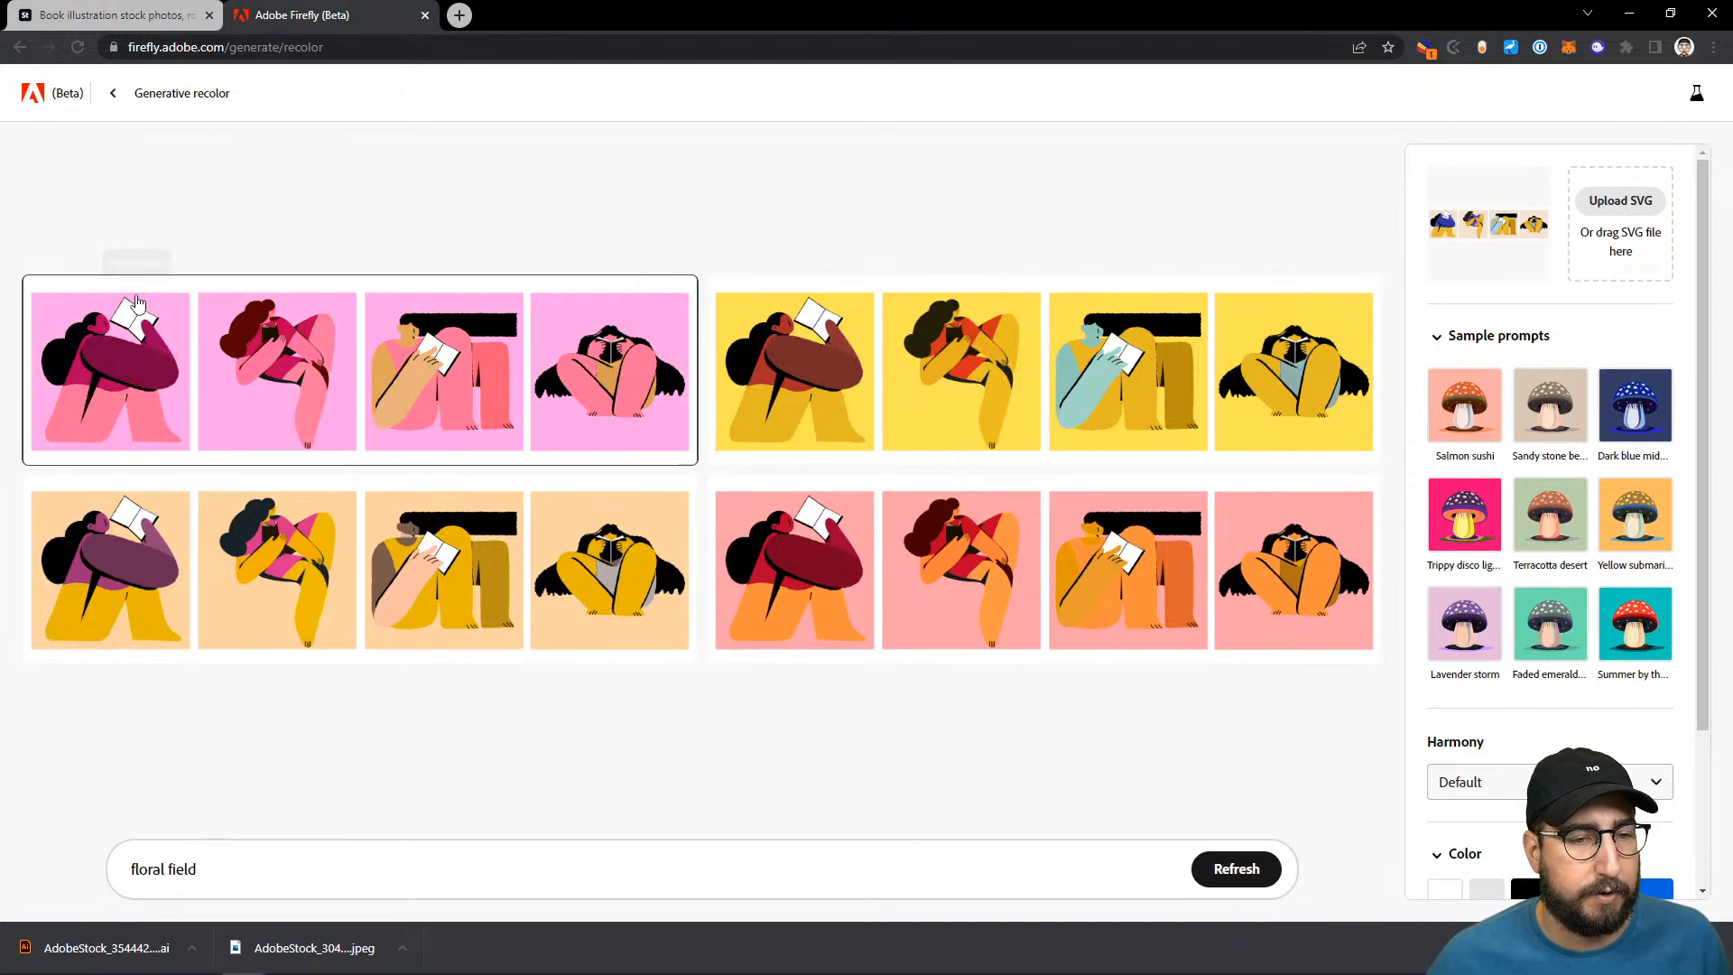
{"action": "left_click", "coordinate": [136, 299]}
{"action": "left_click", "coordinate": [136, 299]}
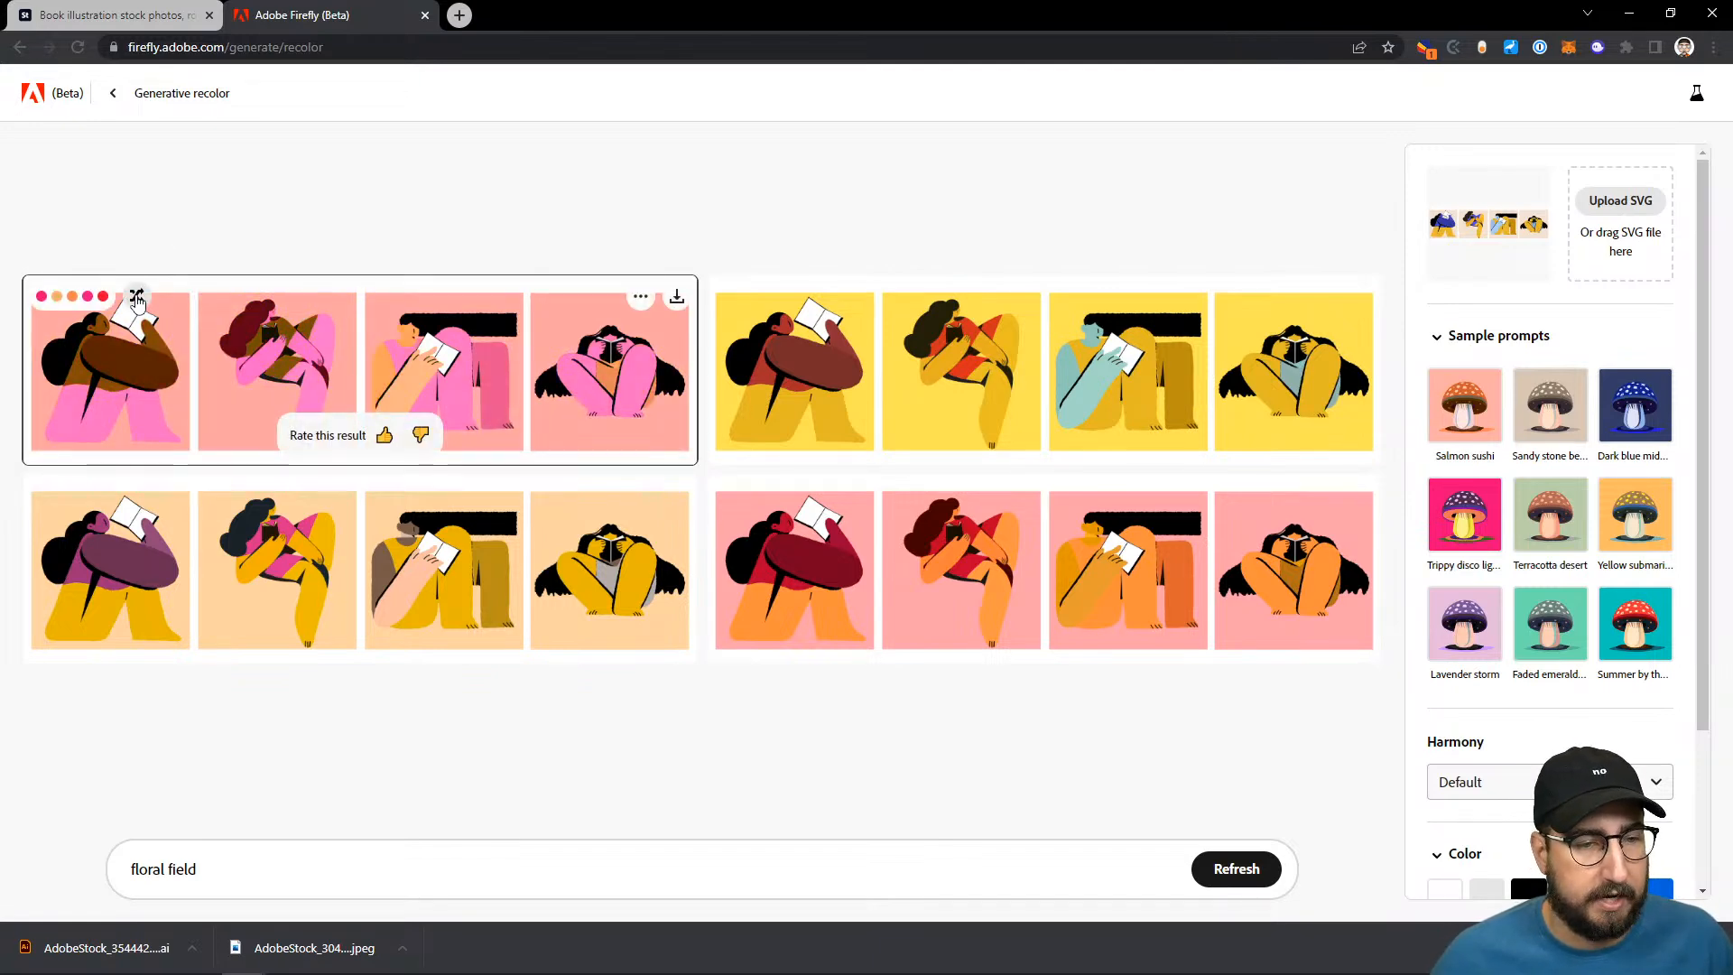
{"action": "left_click", "coordinate": [136, 299]}
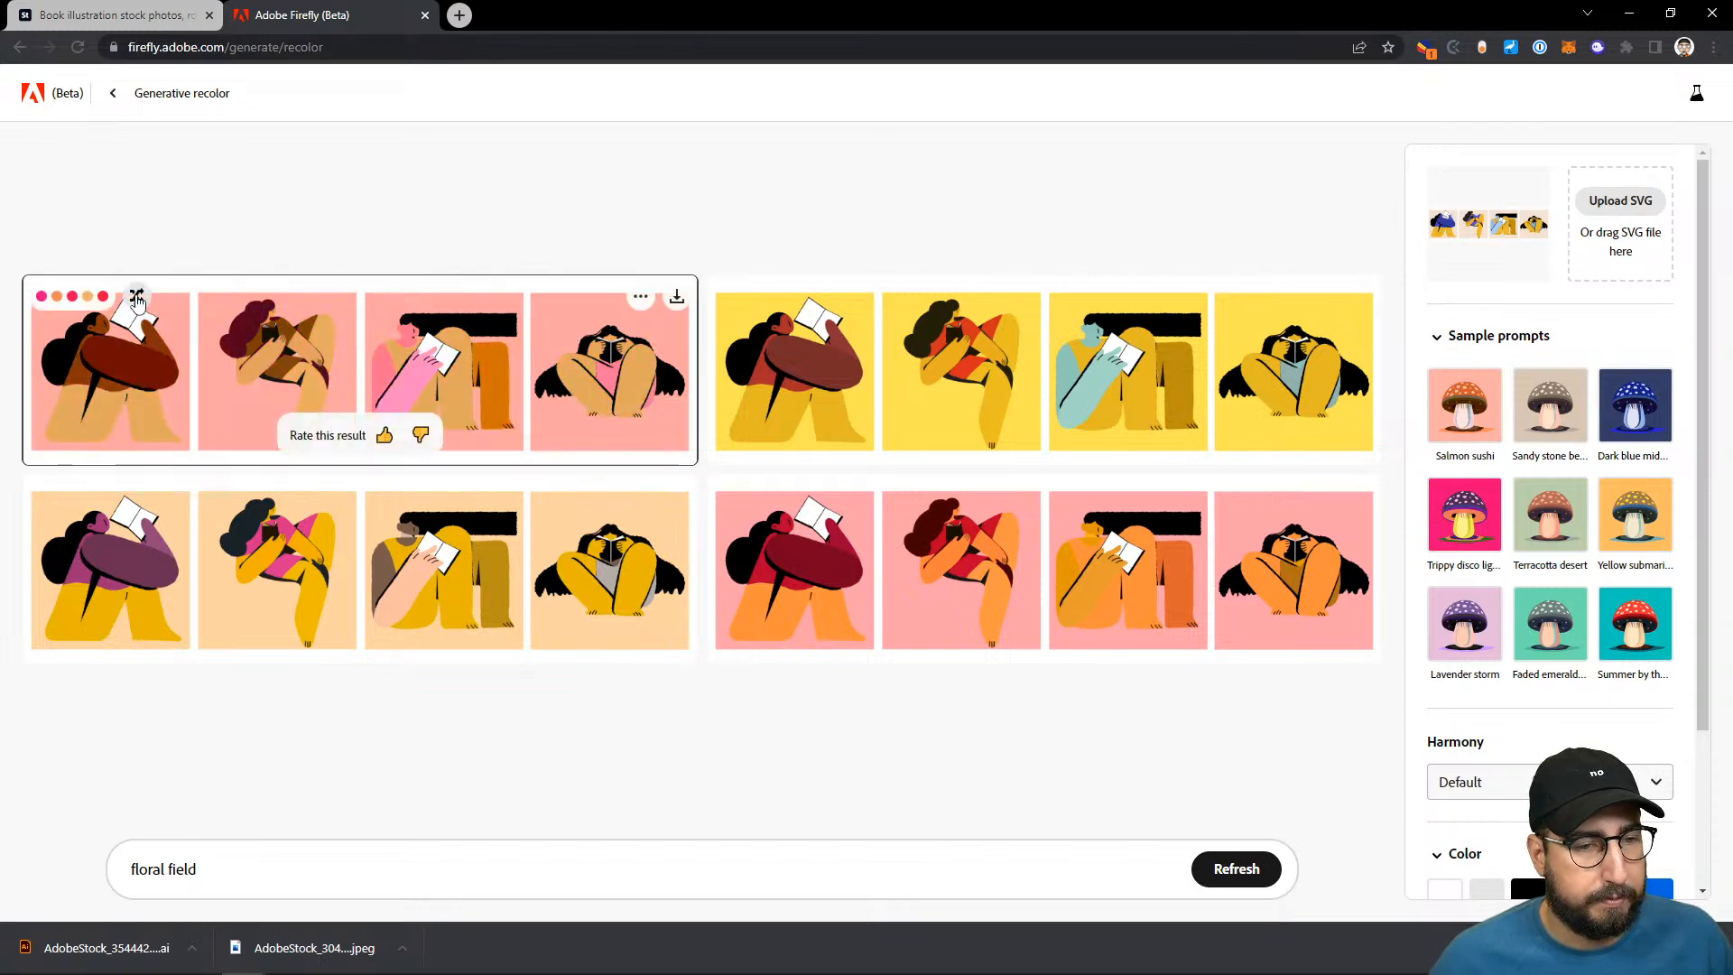
{"action": "left_click", "coordinate": [136, 299]}
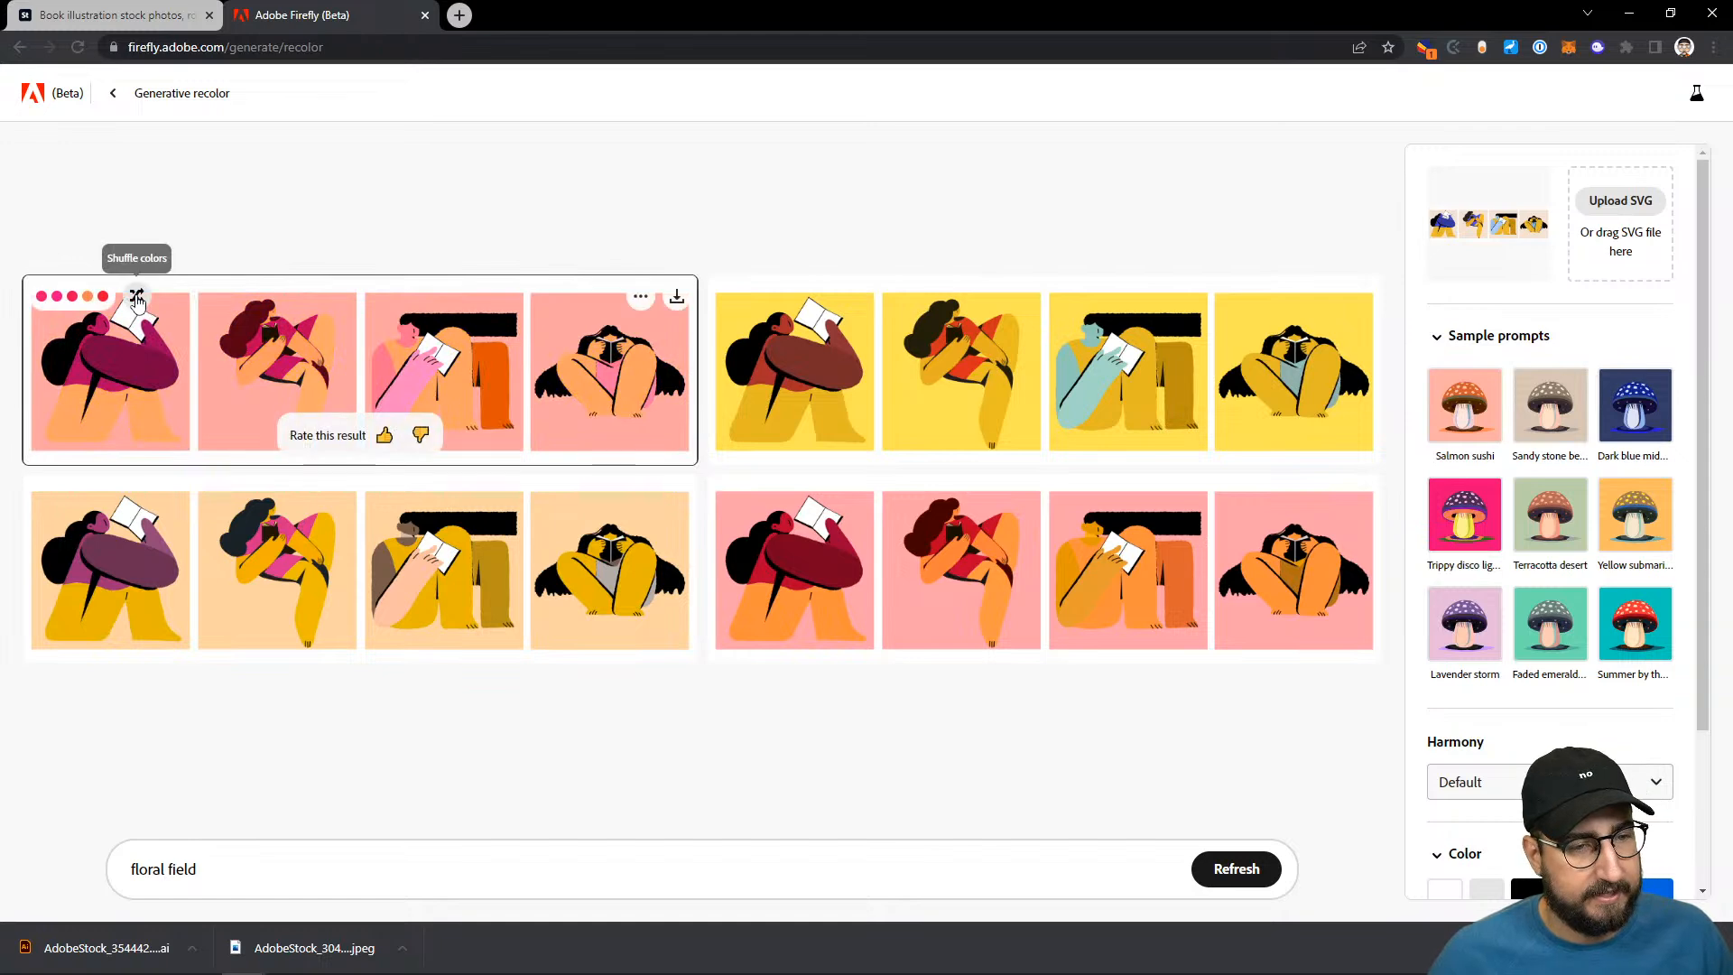
{"action": "left_click", "coordinate": [136, 299]}
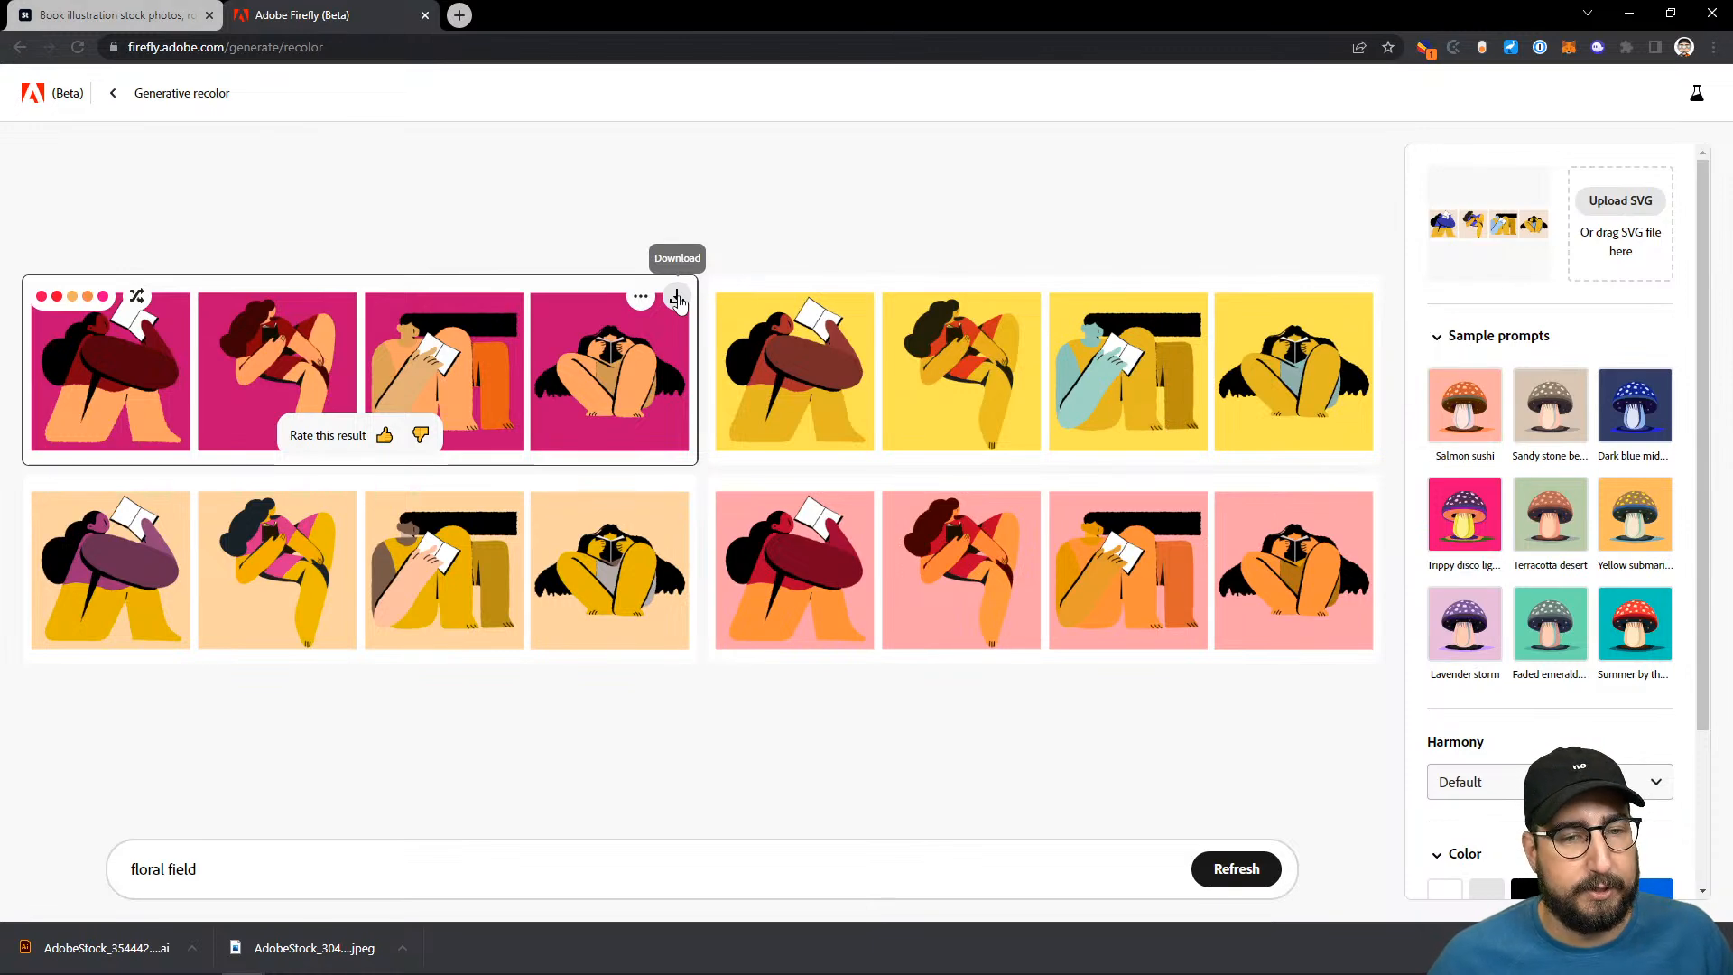
- Download the magenta variation, preview it enlarged and show the downloaded SVG in its folder
{"action": "left_click", "coordinate": [676, 299]}
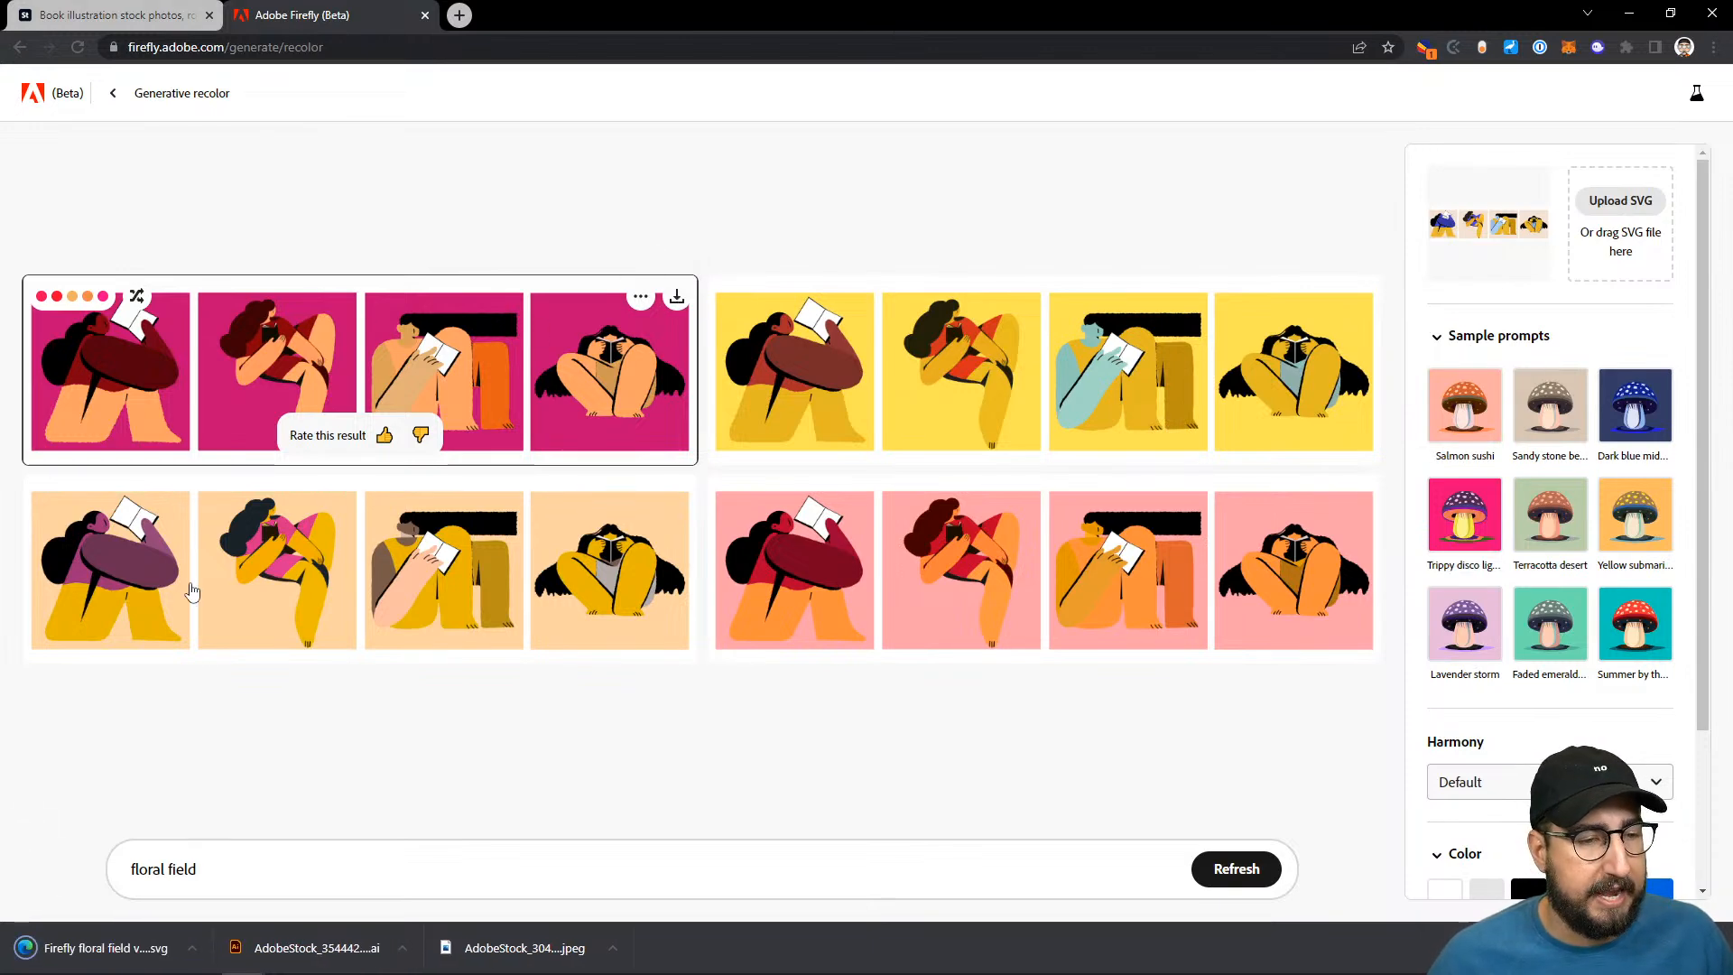
{"action": "left_click", "coordinate": [203, 401]}
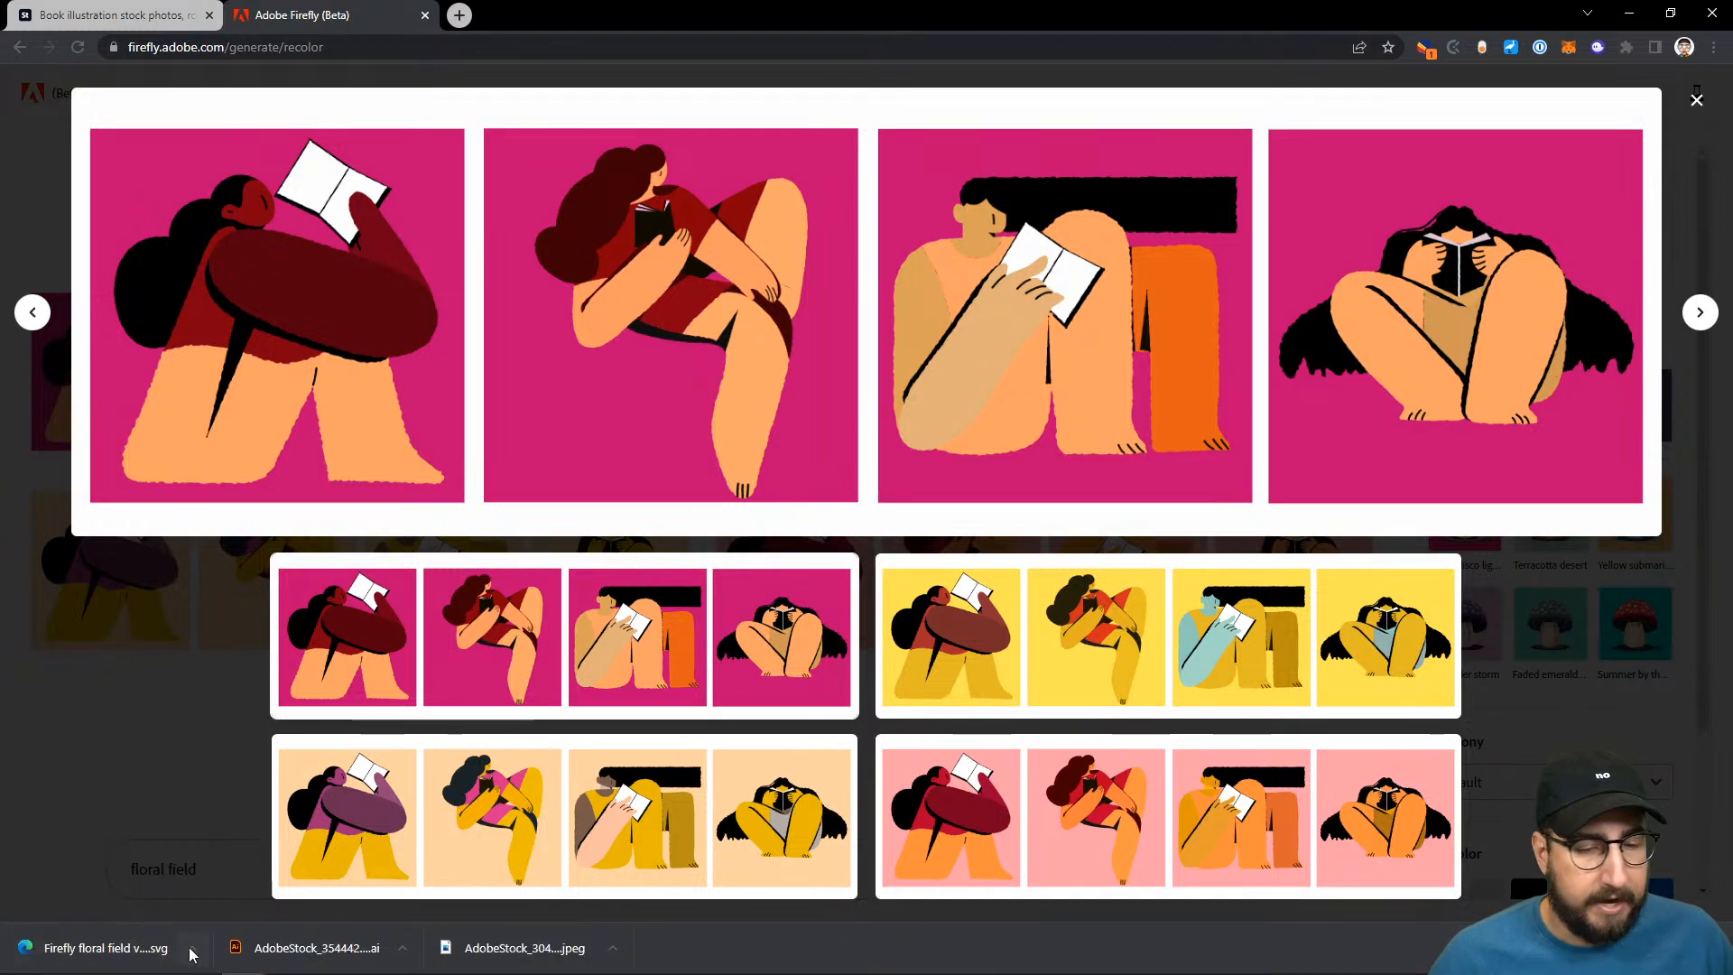
{"action": "left_click", "coordinate": [124, 963]}
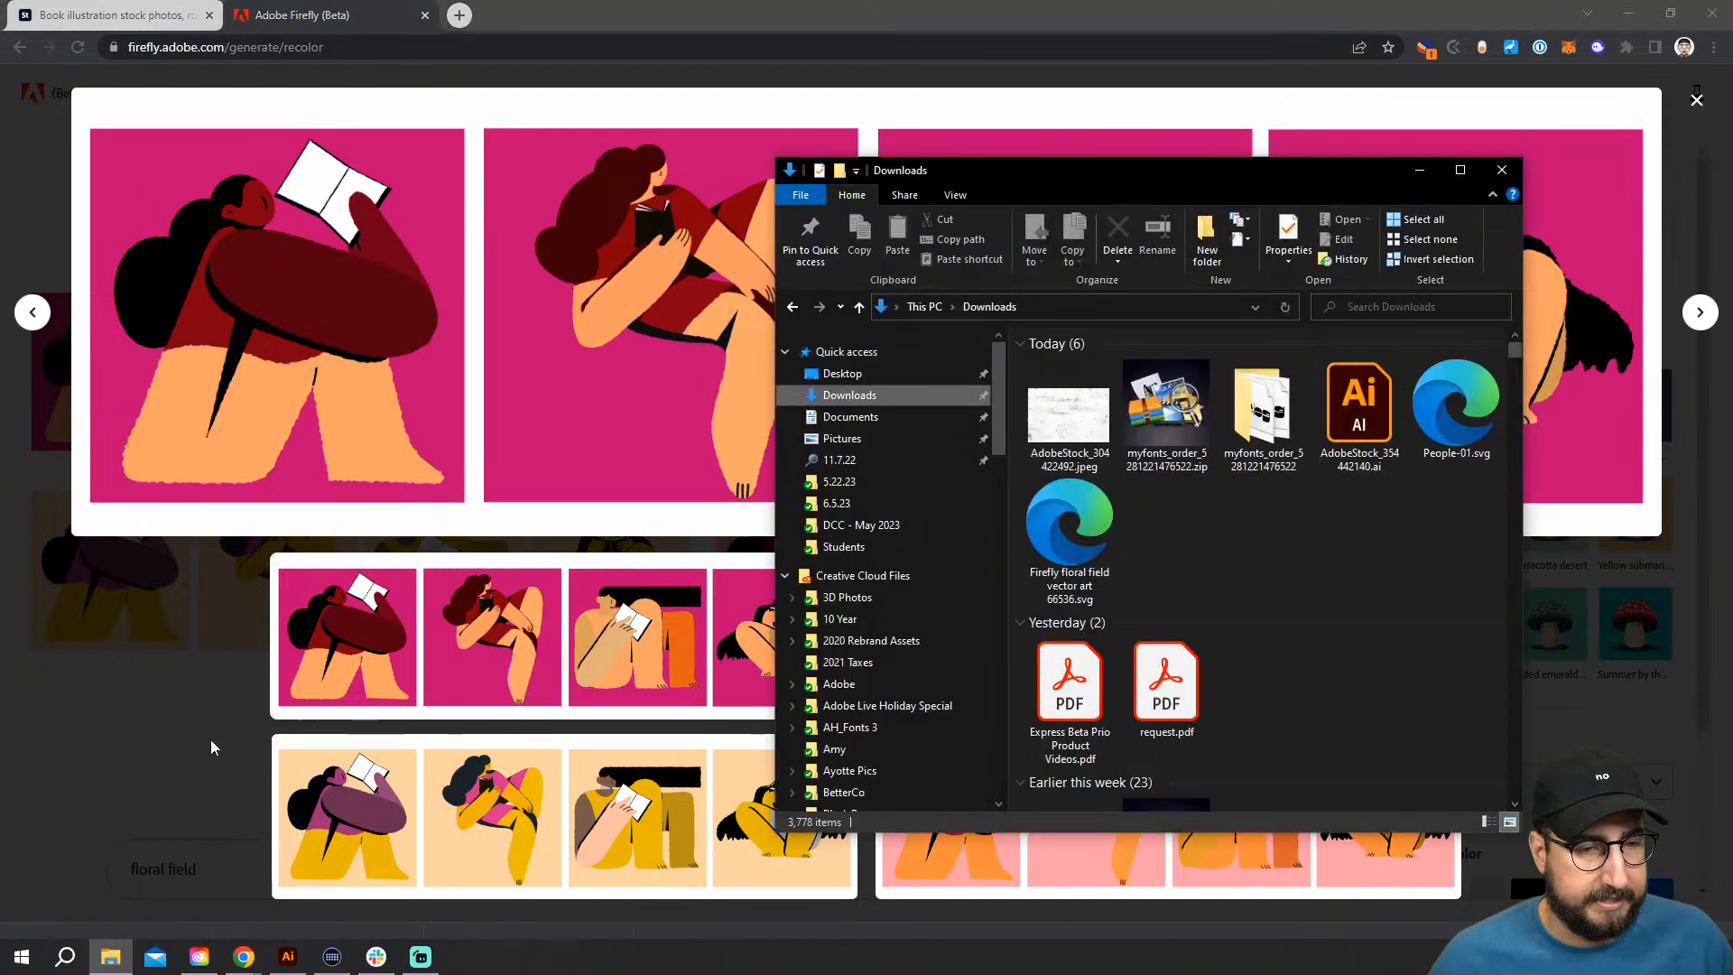
- Open the Firefly floral field vector art 66536.svg file from Downloads in Adobe Illustrator
{"action": "left_click", "coordinate": [1079, 533]}
{"action": "right_click", "coordinate": [1079, 540]}
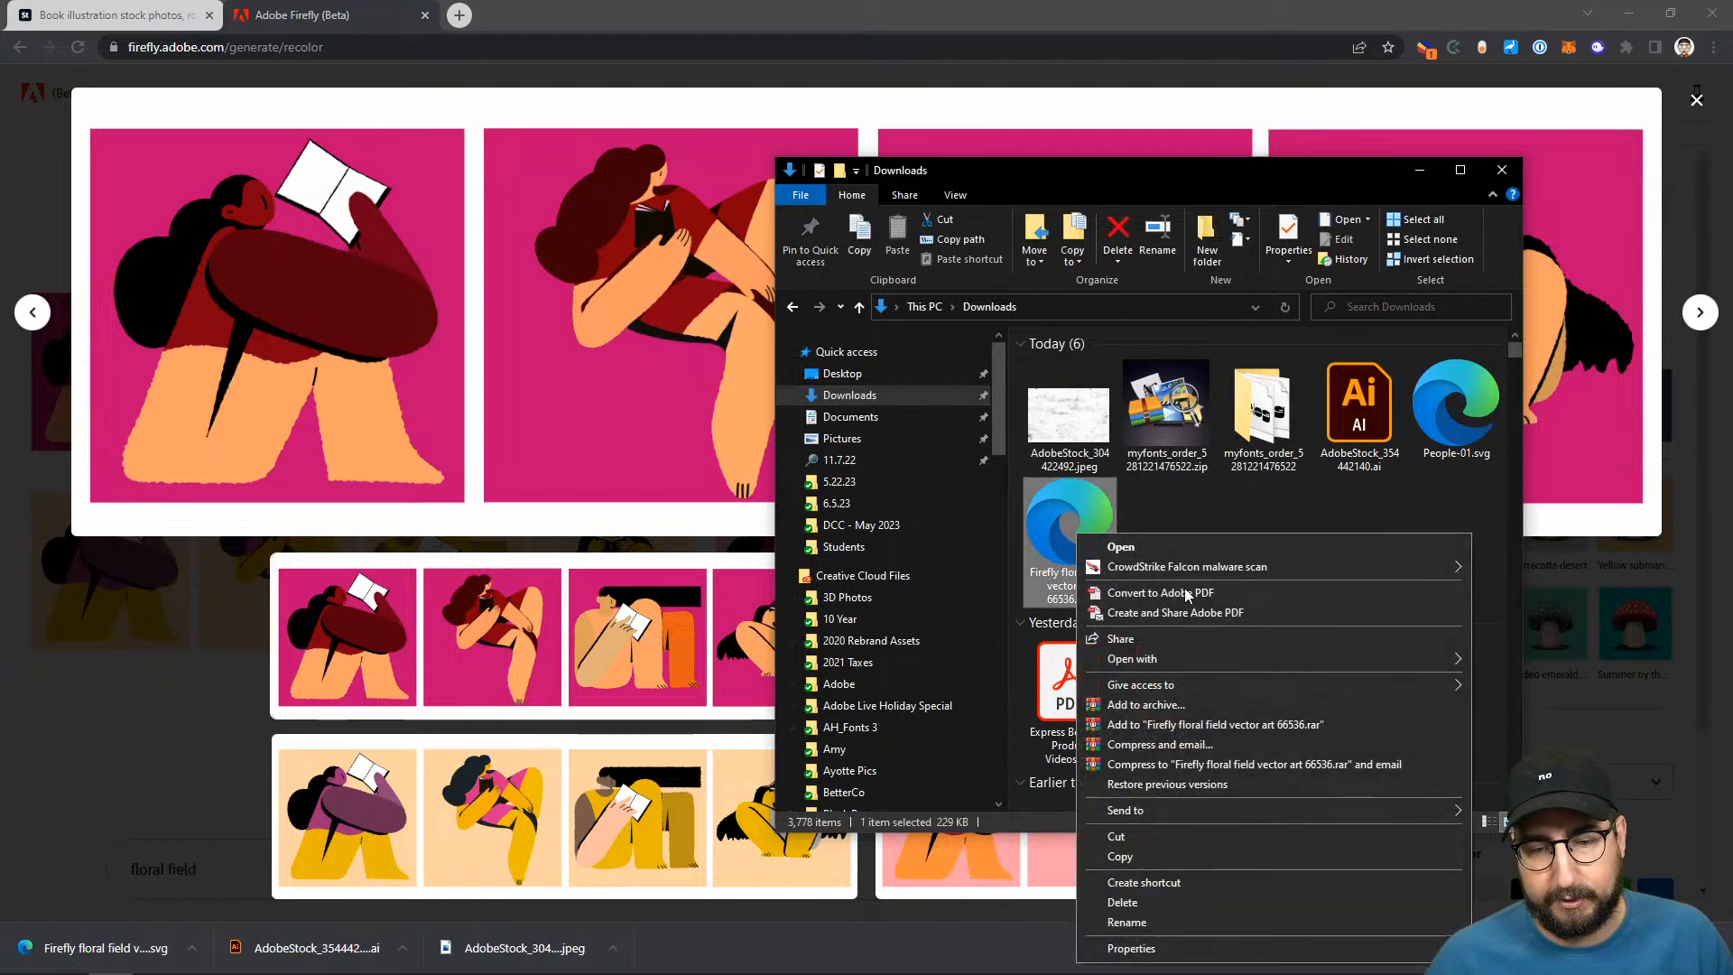
{"action": "mouse_move", "coordinate": [1184, 655]}
{"action": "left_click", "coordinate": [1578, 660]}
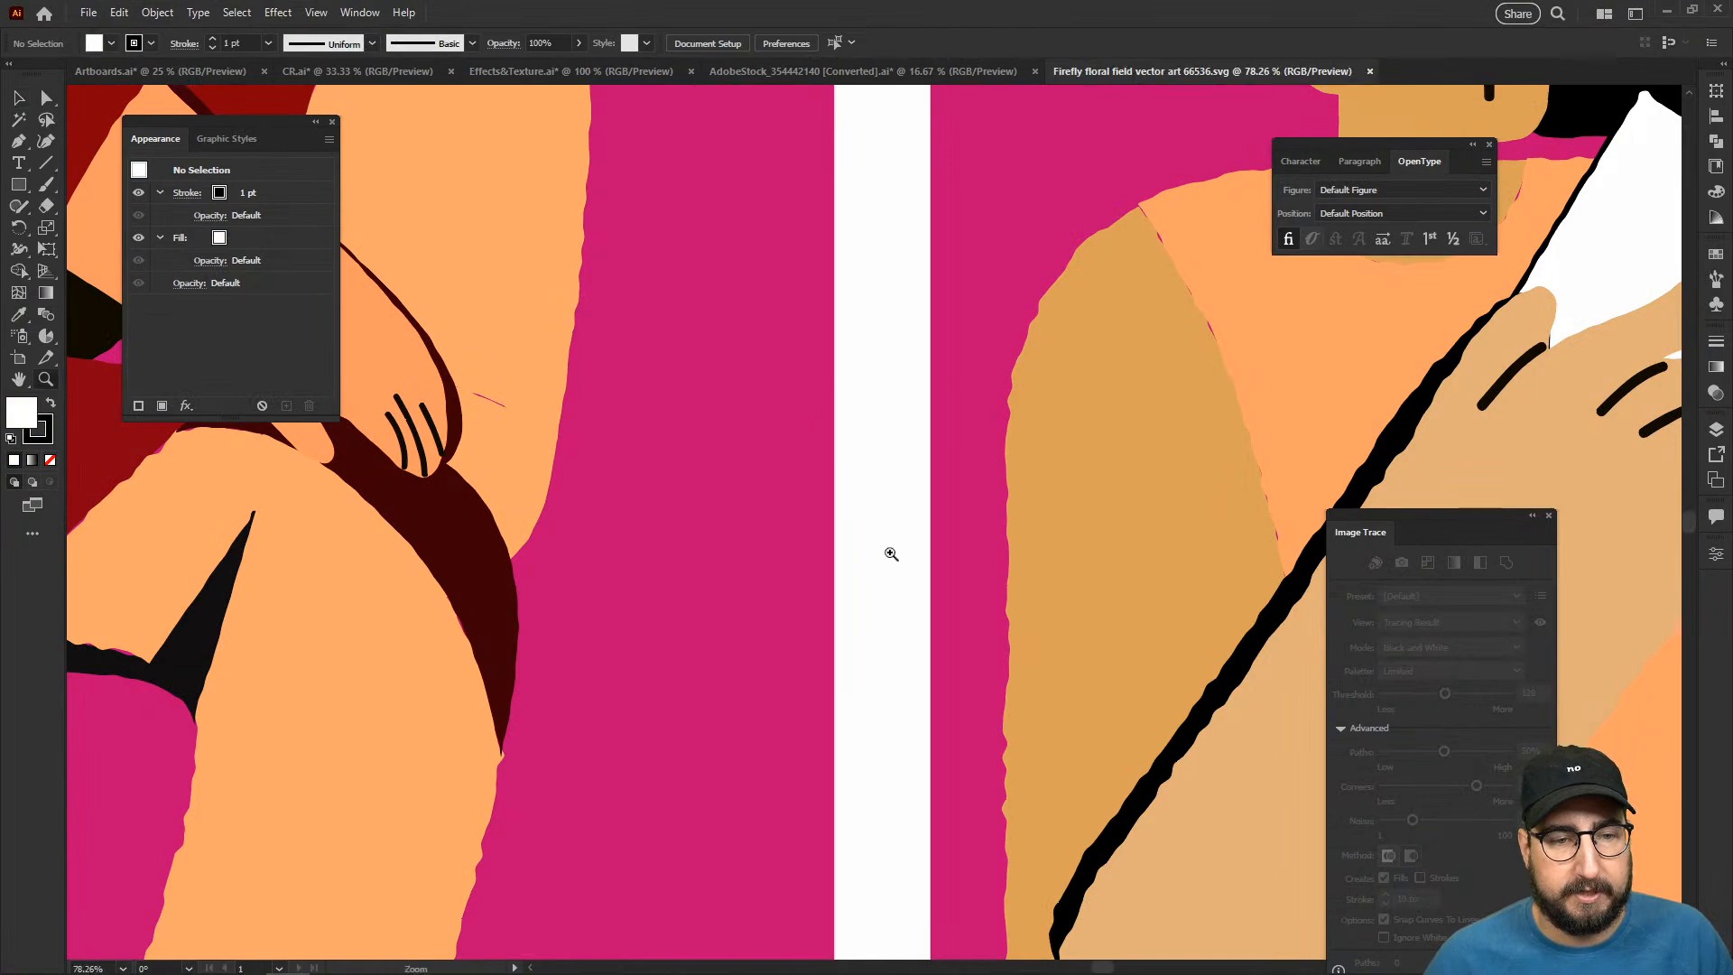
- Select the second reader's group in the recolored SVG and examine its anchor points up close
{"action": "left_click", "coordinate": [894, 556], "text": "alt"}
{"action": "left_click", "coordinate": [897, 560], "text": "alt"}
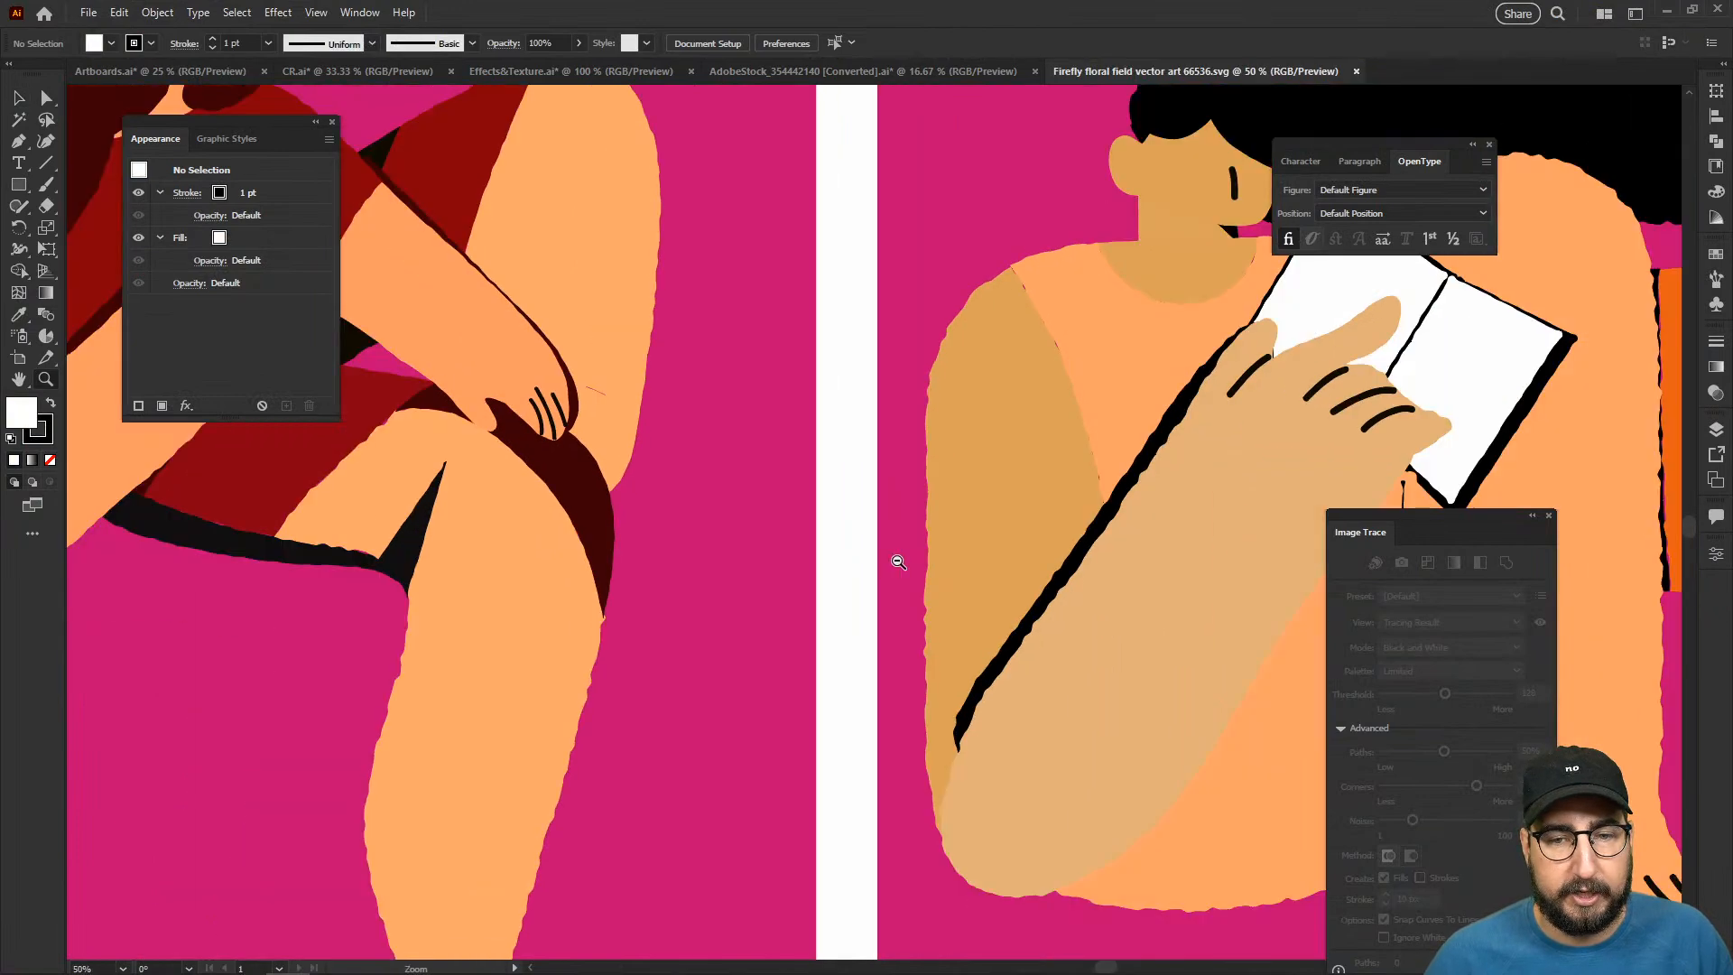
{"action": "left_click", "coordinate": [897, 561], "text": "alt"}
{"action": "left_click", "coordinate": [898, 561], "text": "alt"}
{"action": "left_click", "coordinate": [897, 561], "text": "alt"}
{"action": "left_click", "coordinate": [897, 560], "text": "alt"}
{"action": "left_click_drag", "start_coordinate": [681, 533], "coordinate": [897, 574]}
{"action": "key", "text": "v"}
{"action": "left_click", "coordinate": [810, 534]}
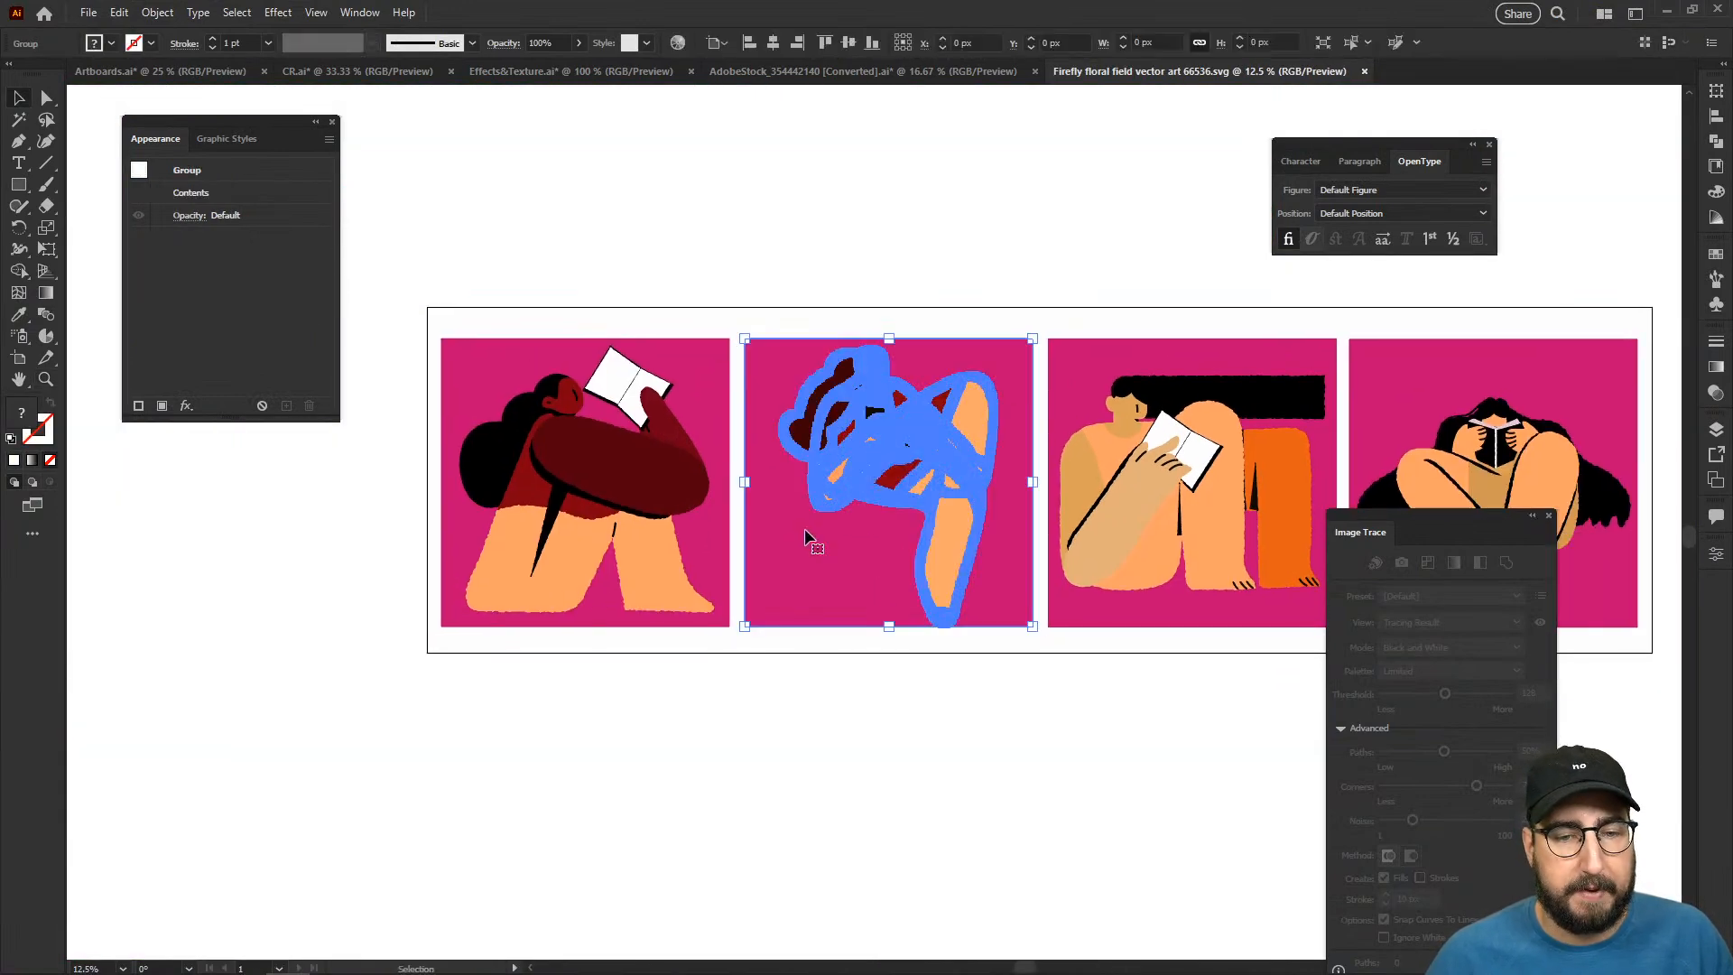
{"action": "key", "text": "z"}
{"action": "left_click", "coordinate": [925, 457]}
{"action": "left_click", "coordinate": [868, 494]}
{"action": "left_click", "coordinate": [869, 495]}
{"action": "left_click", "coordinate": [869, 496]}
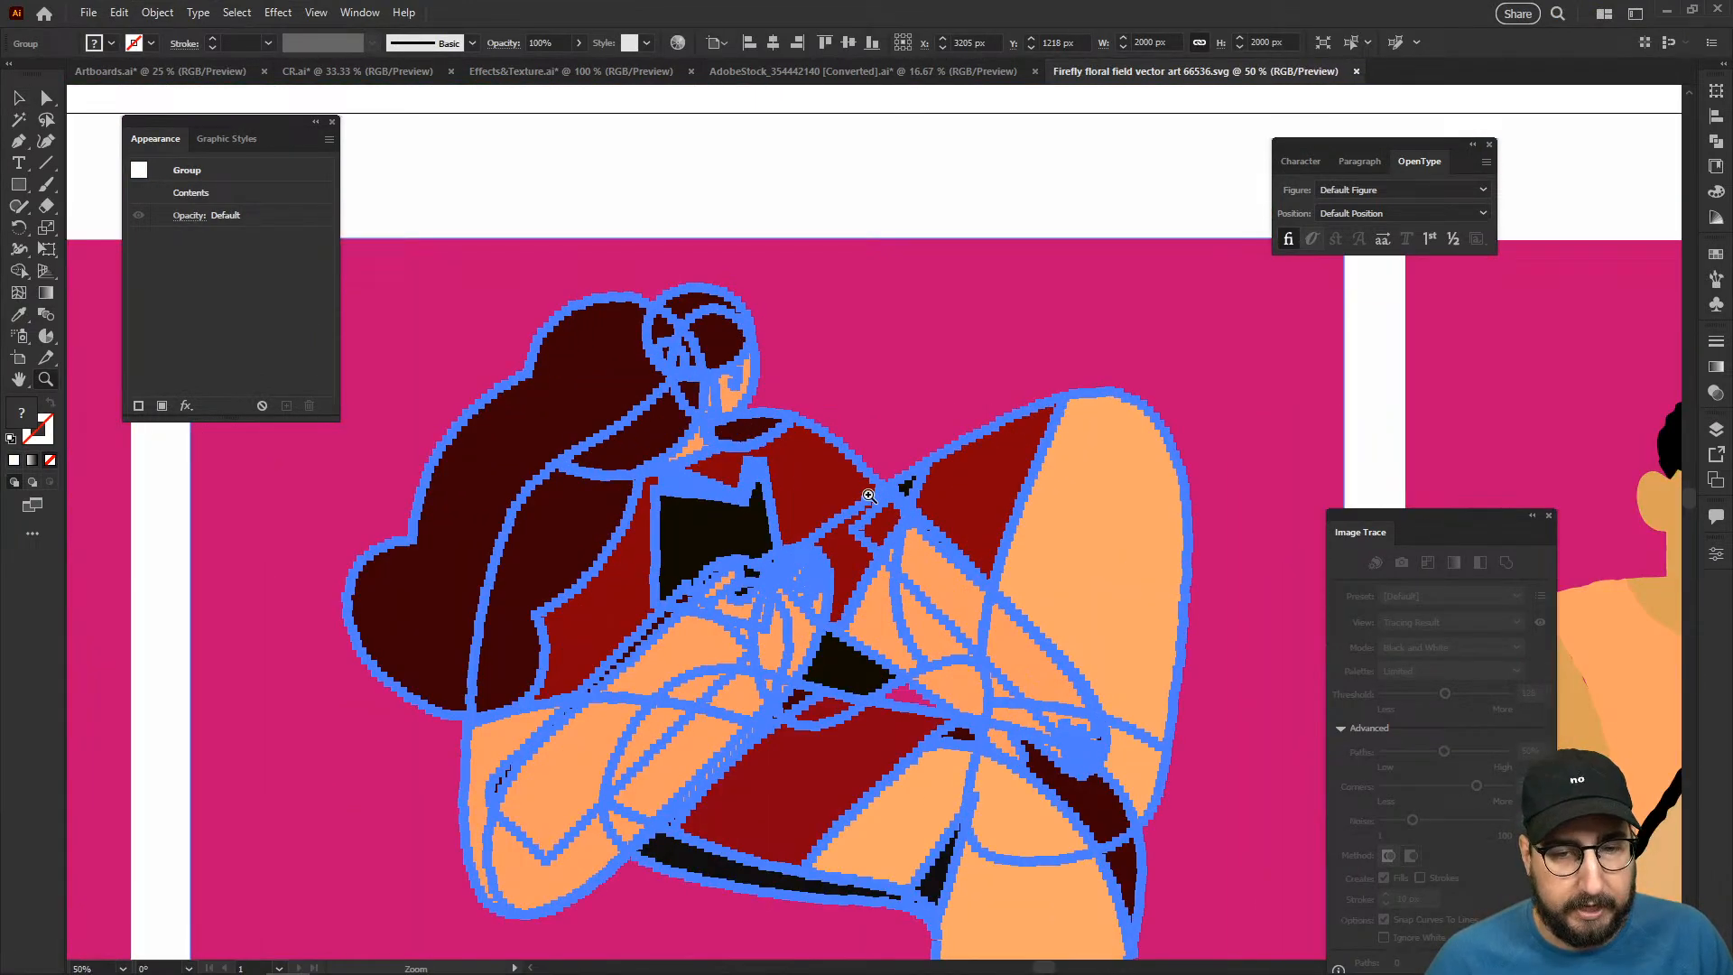
{"action": "left_click", "coordinate": [868, 495]}
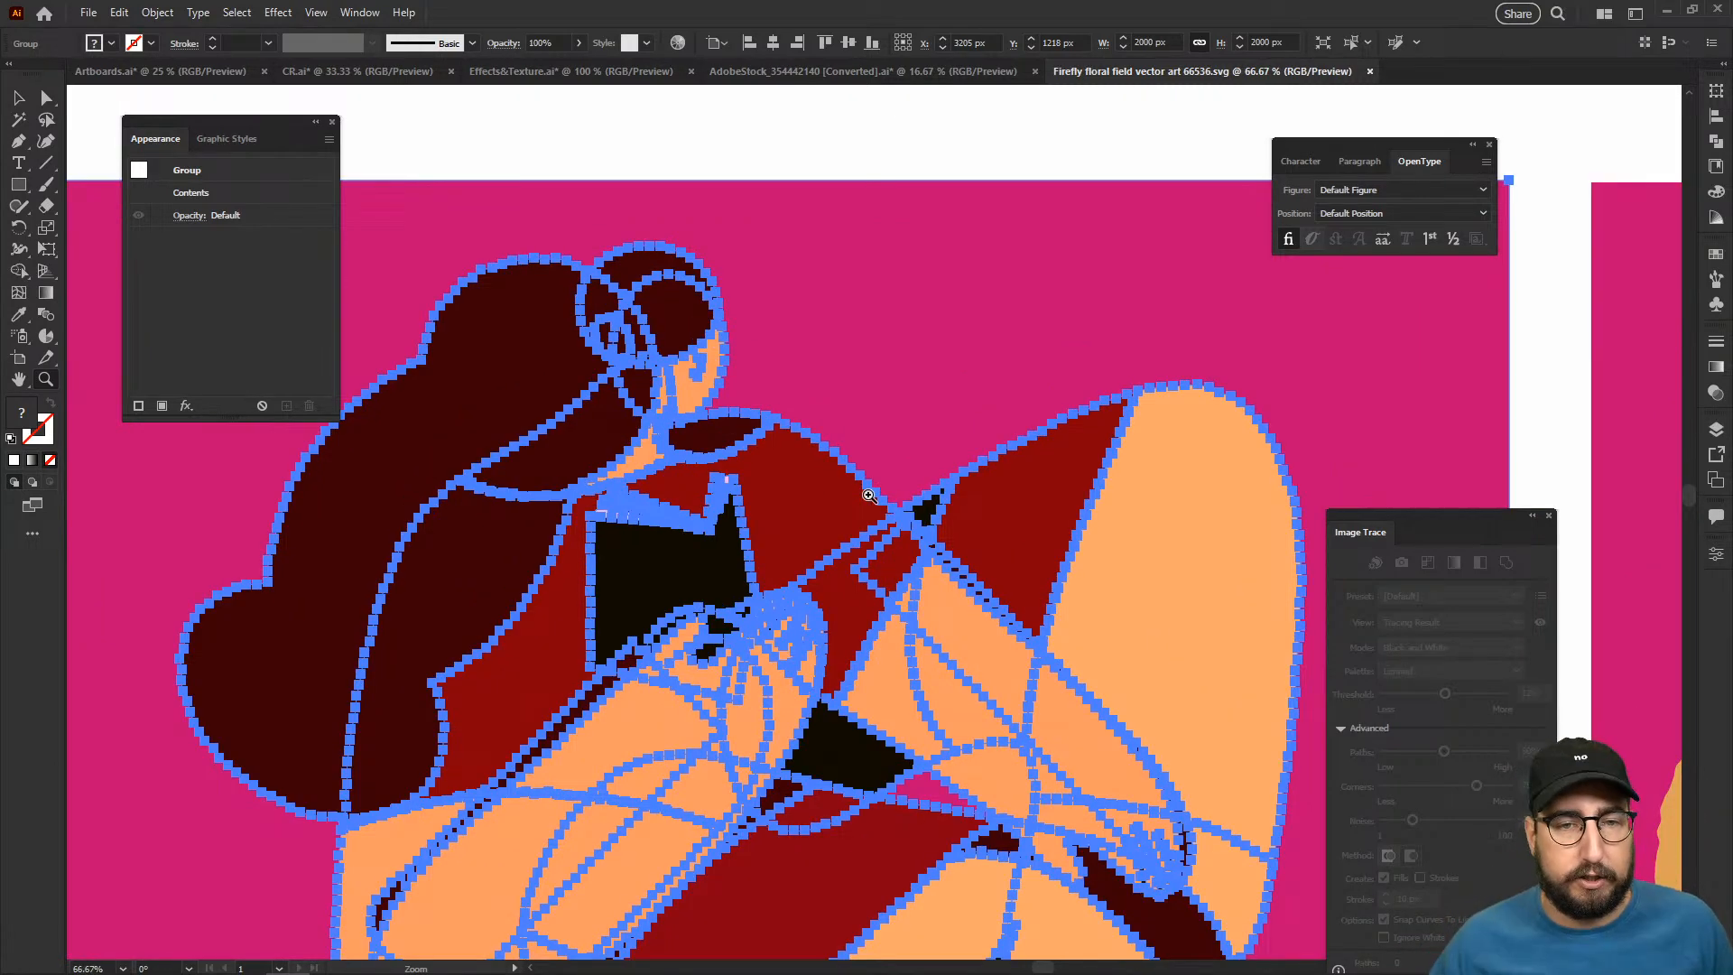
- Switch to the AdobeStock_354442140 document and inspect the second reader's hair path with its live Roughen effect for comparison
{"action": "left_click", "coordinate": [809, 74]}
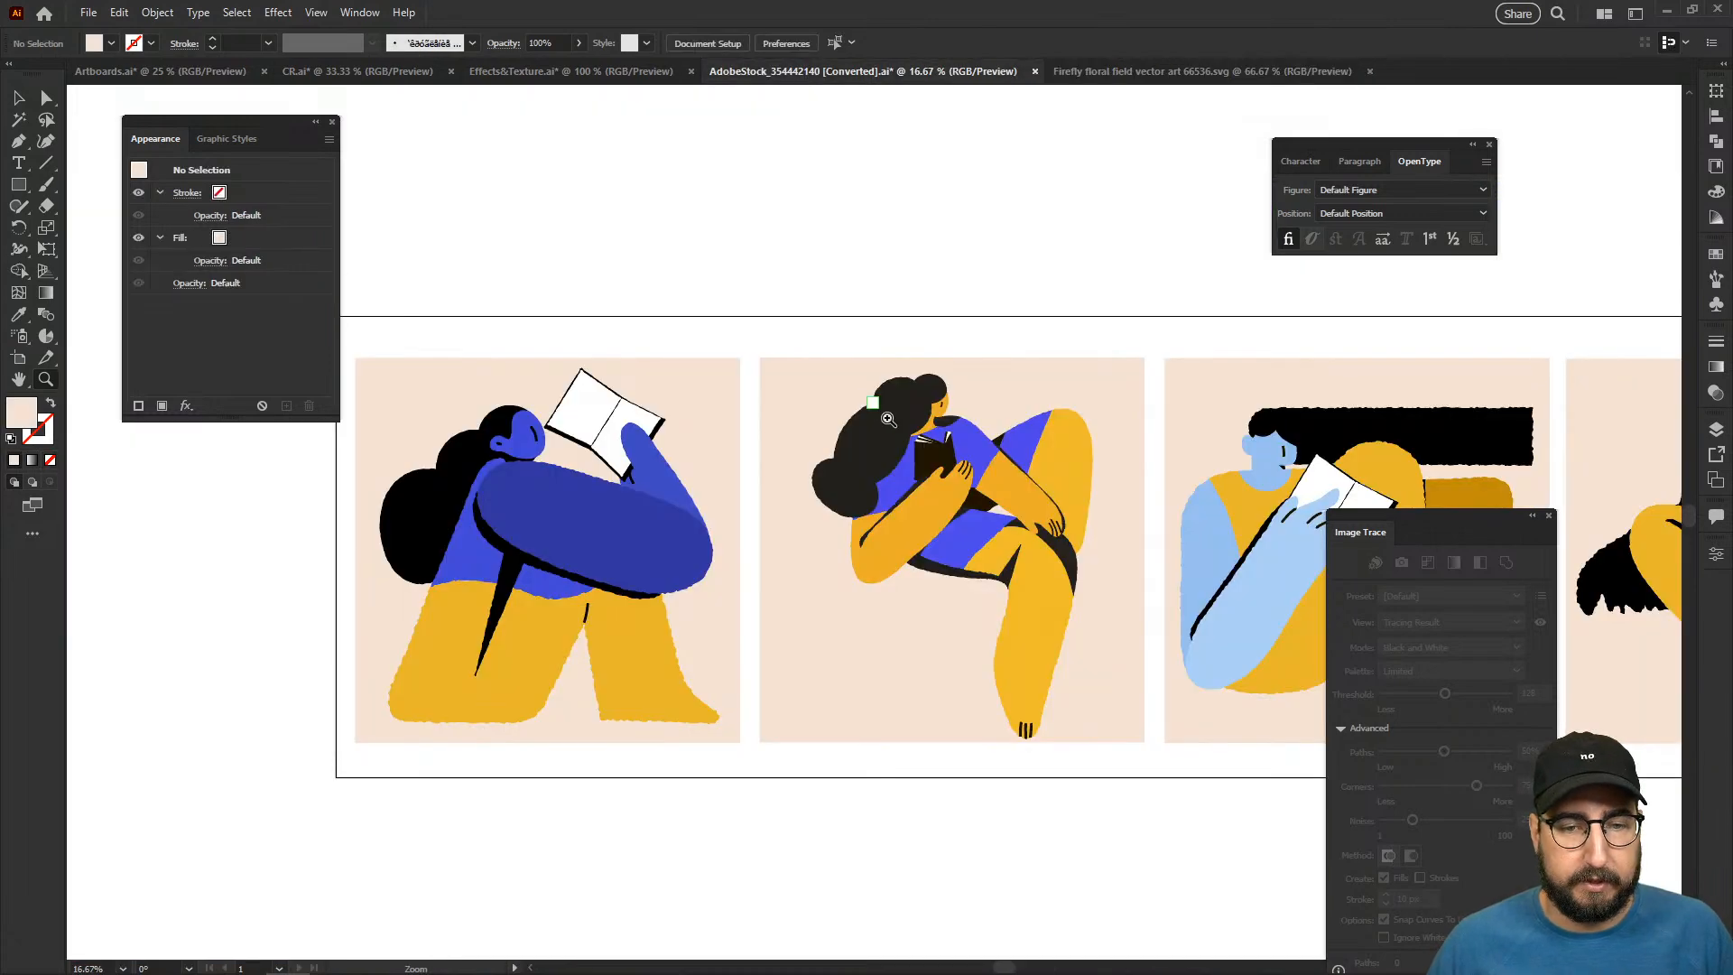
{"action": "left_click", "coordinate": [905, 438]}
{"action": "left_click", "coordinate": [905, 438]}
{"action": "left_click", "coordinate": [906, 438]}
{"action": "left_click_drag", "start_coordinate": [849, 563], "coordinate": [586, 329]}
{"action": "key", "text": "v"}
{"action": "left_click", "coordinate": [521, 478]}
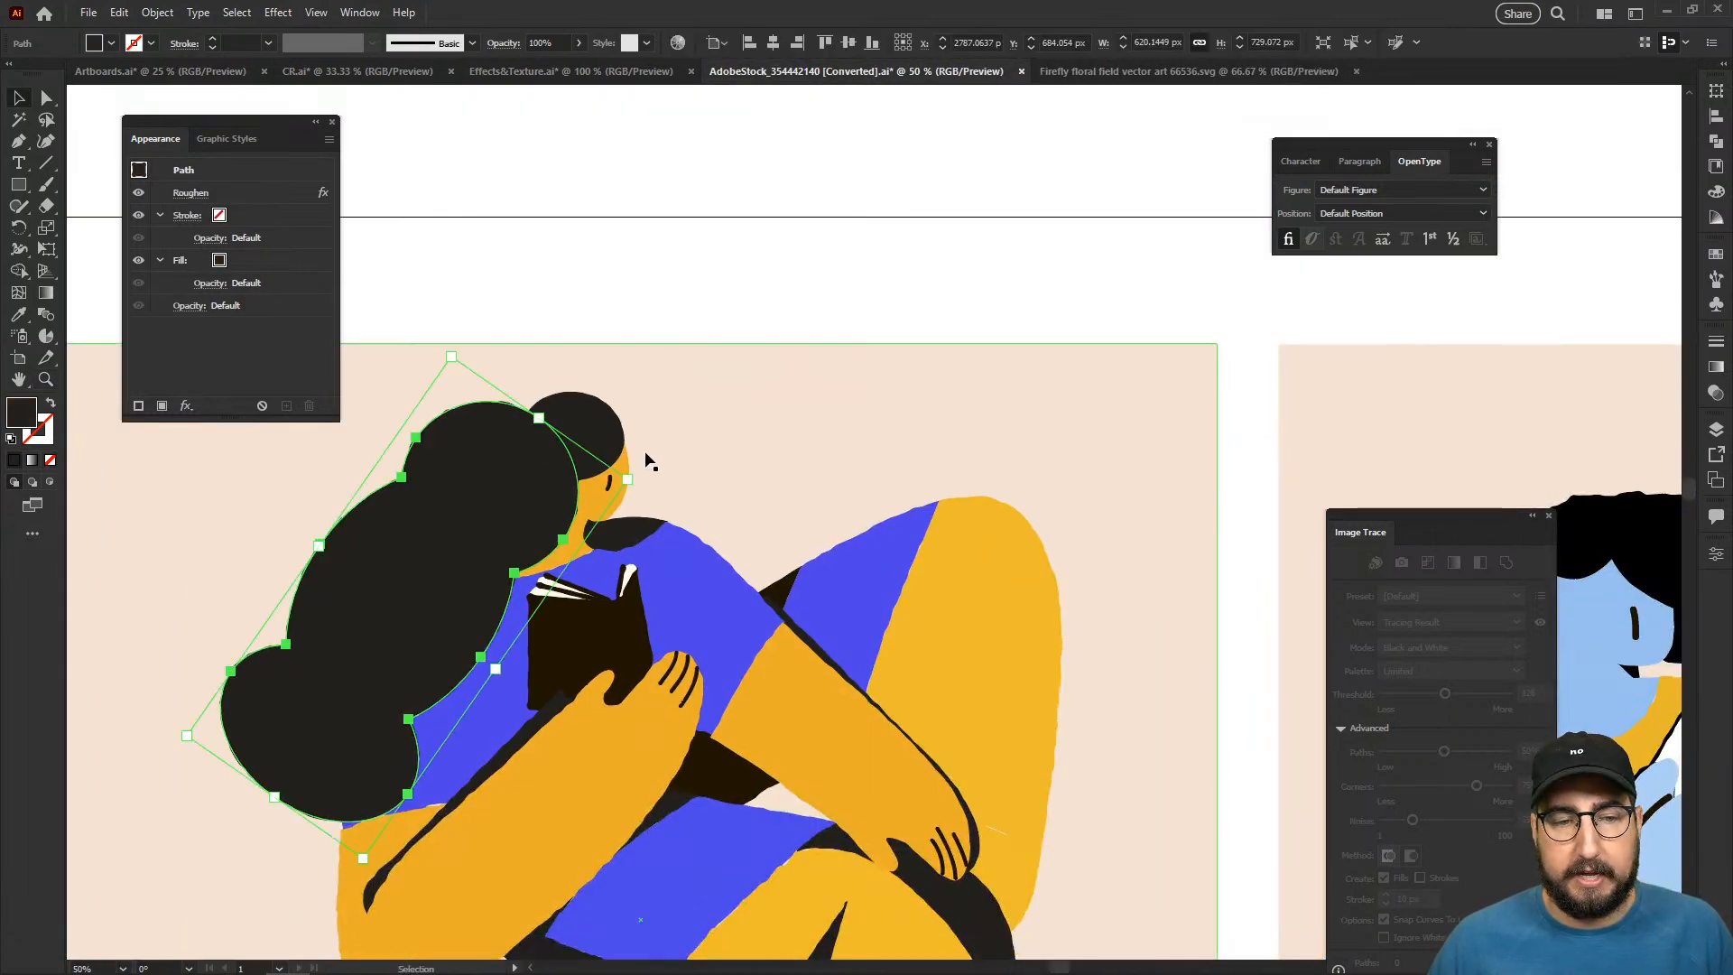
{"action": "key", "text": "z"}
{"action": "left_click", "coordinate": [675, 462]}
{"action": "left_click", "coordinate": [771, 511]}
{"action": "key", "text": "v"}
{"action": "left_click", "coordinate": [707, 519]}
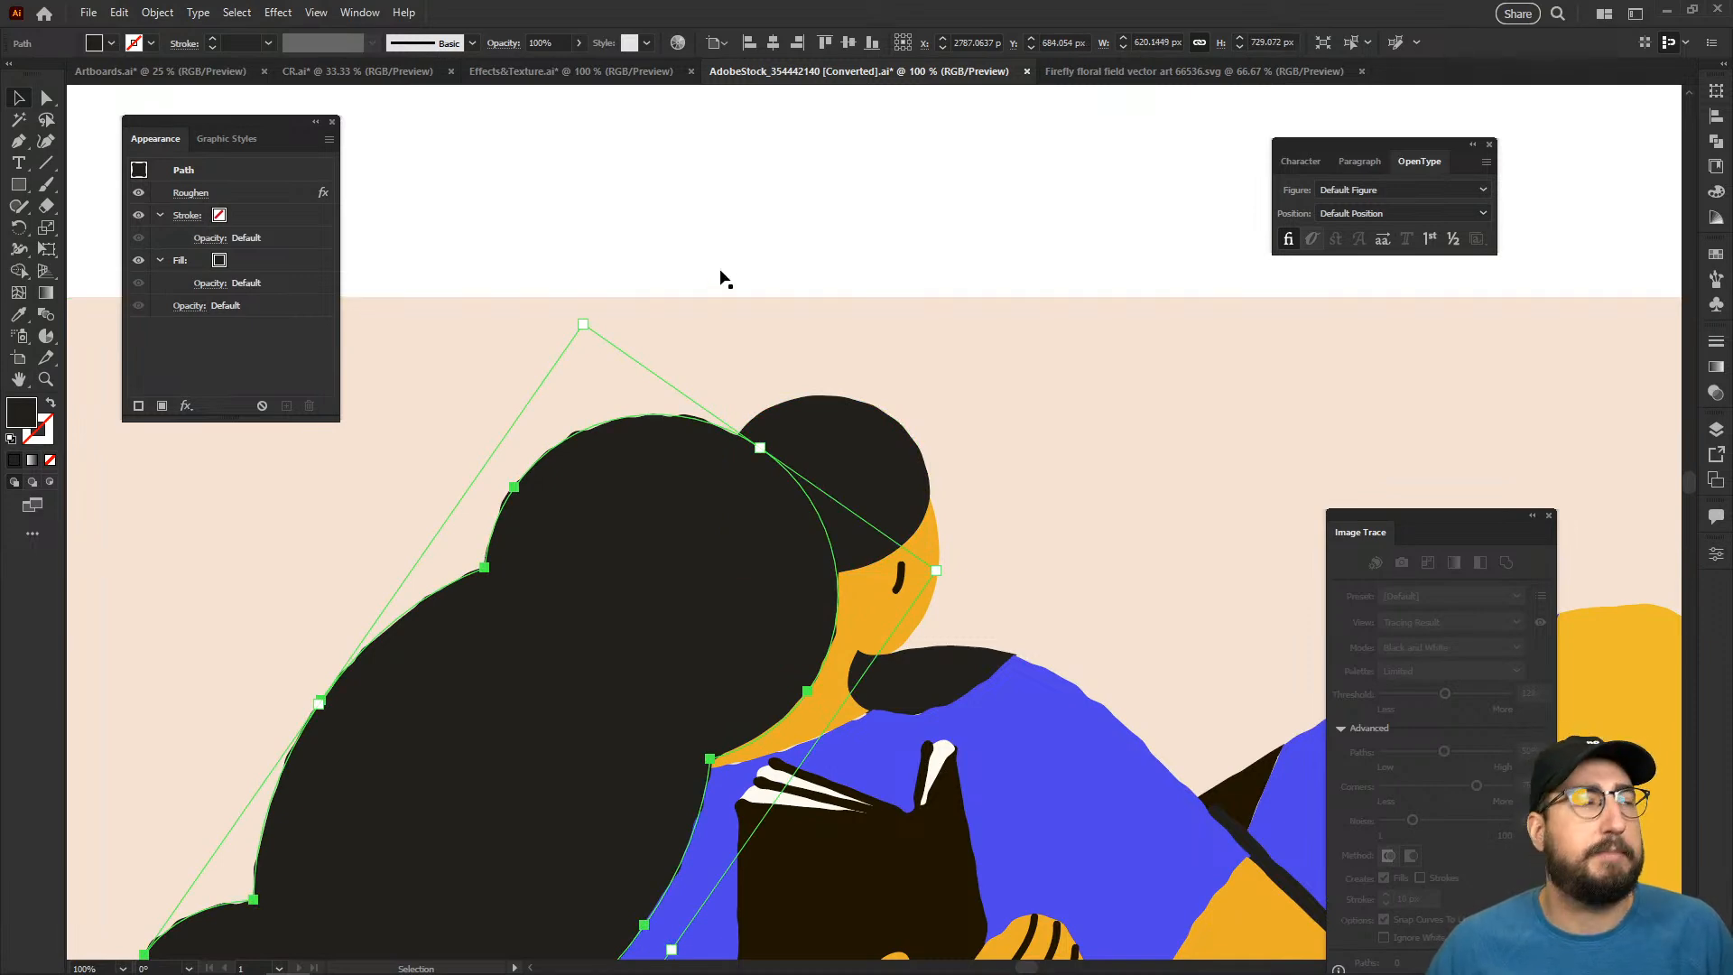
- Return to the Firefly SVG and examine the third reader's anchor points and roughened outlines, ending with nothing selected
{"action": "left_click", "coordinate": [1081, 74]}
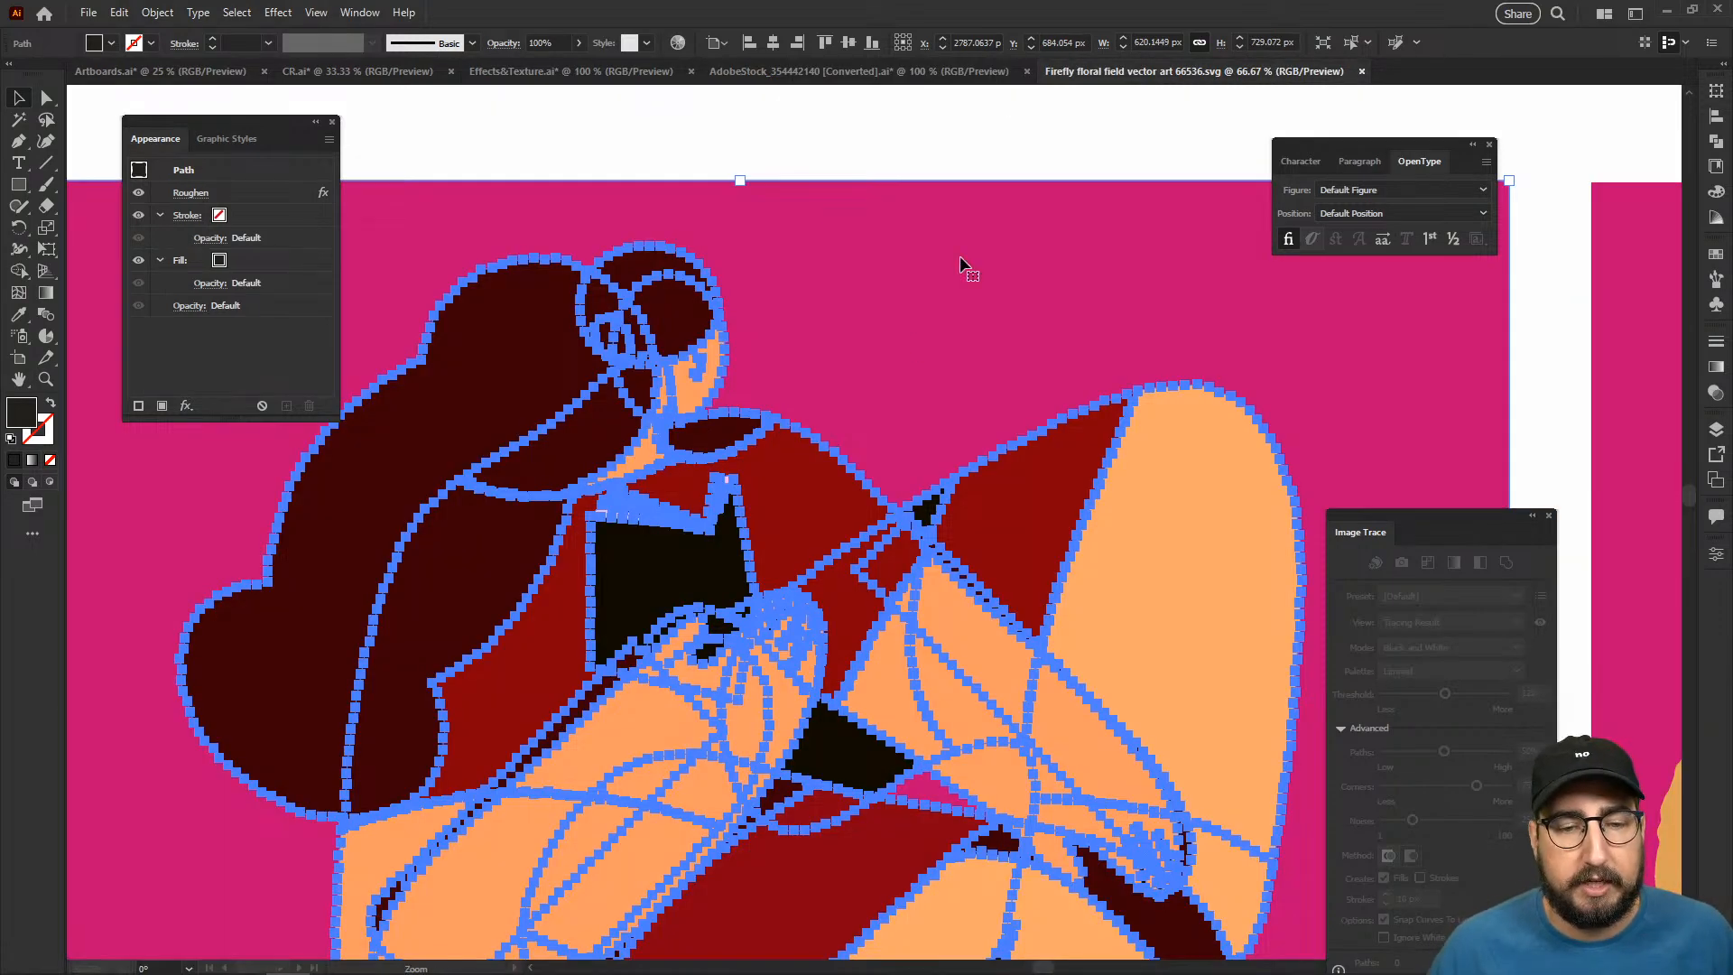
{"action": "left_click_drag", "start_coordinate": [1542, 435], "coordinate": [1054, 438]}
{"action": "left_click_drag", "start_coordinate": [1459, 430], "coordinate": [917, 406]}
{"action": "left_click_drag", "start_coordinate": [1309, 425], "coordinate": [869, 325]}
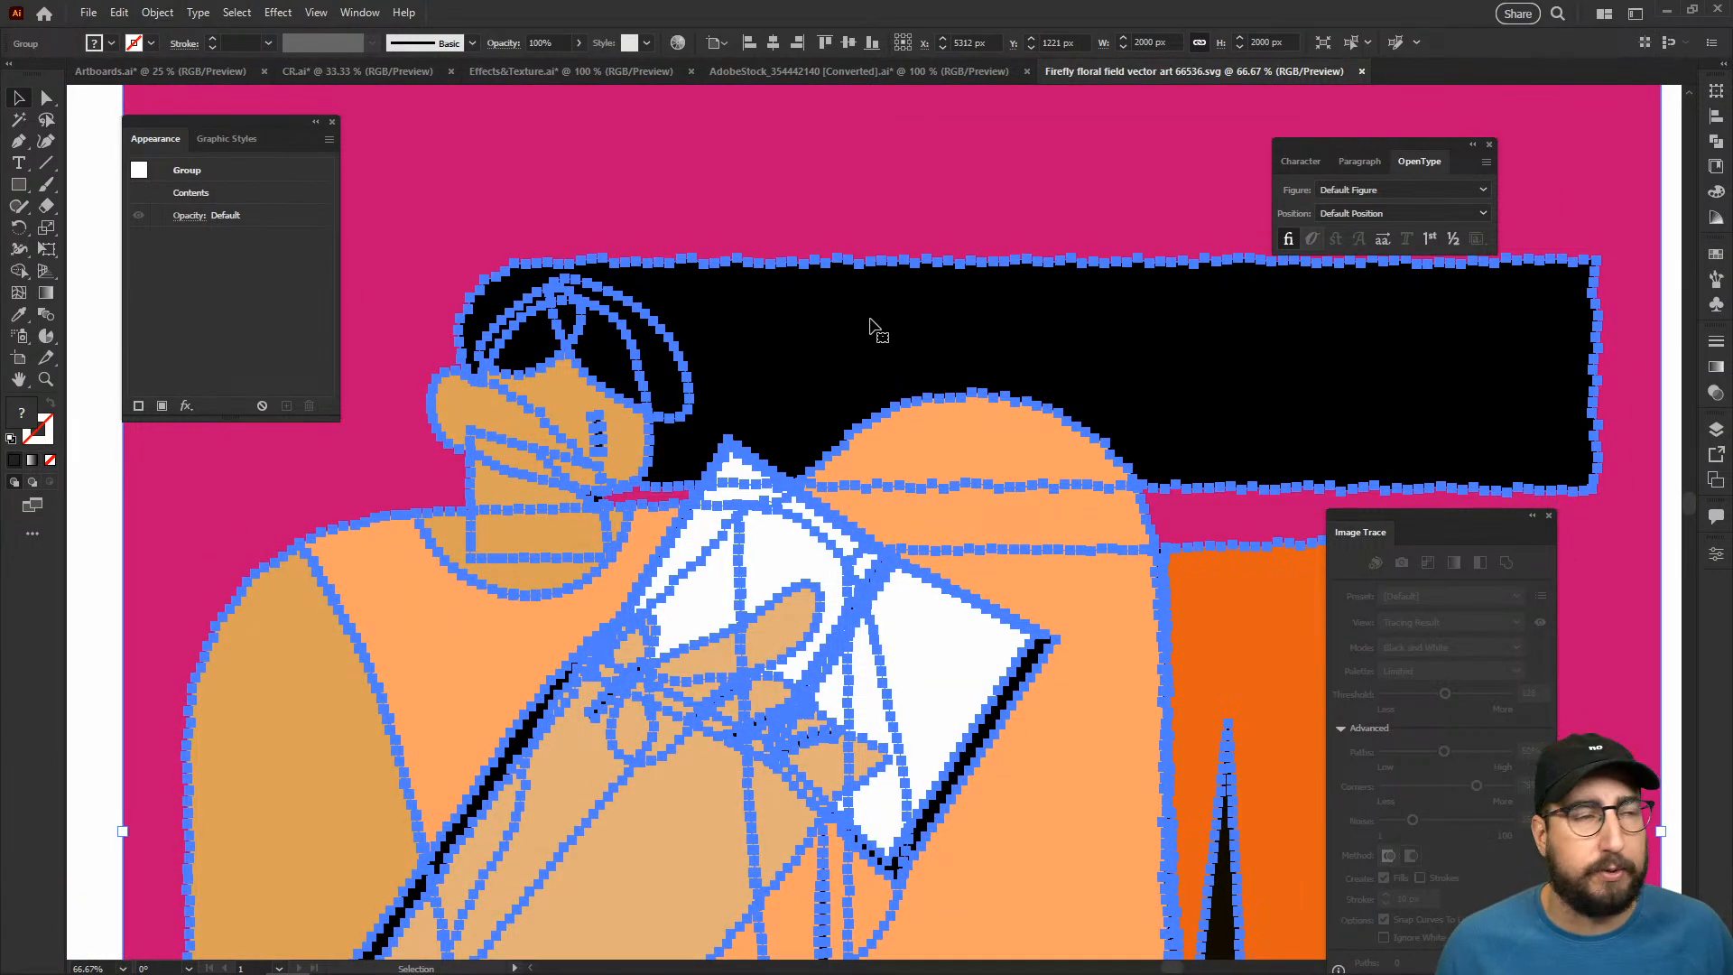
{"action": "key", "text": "z"}
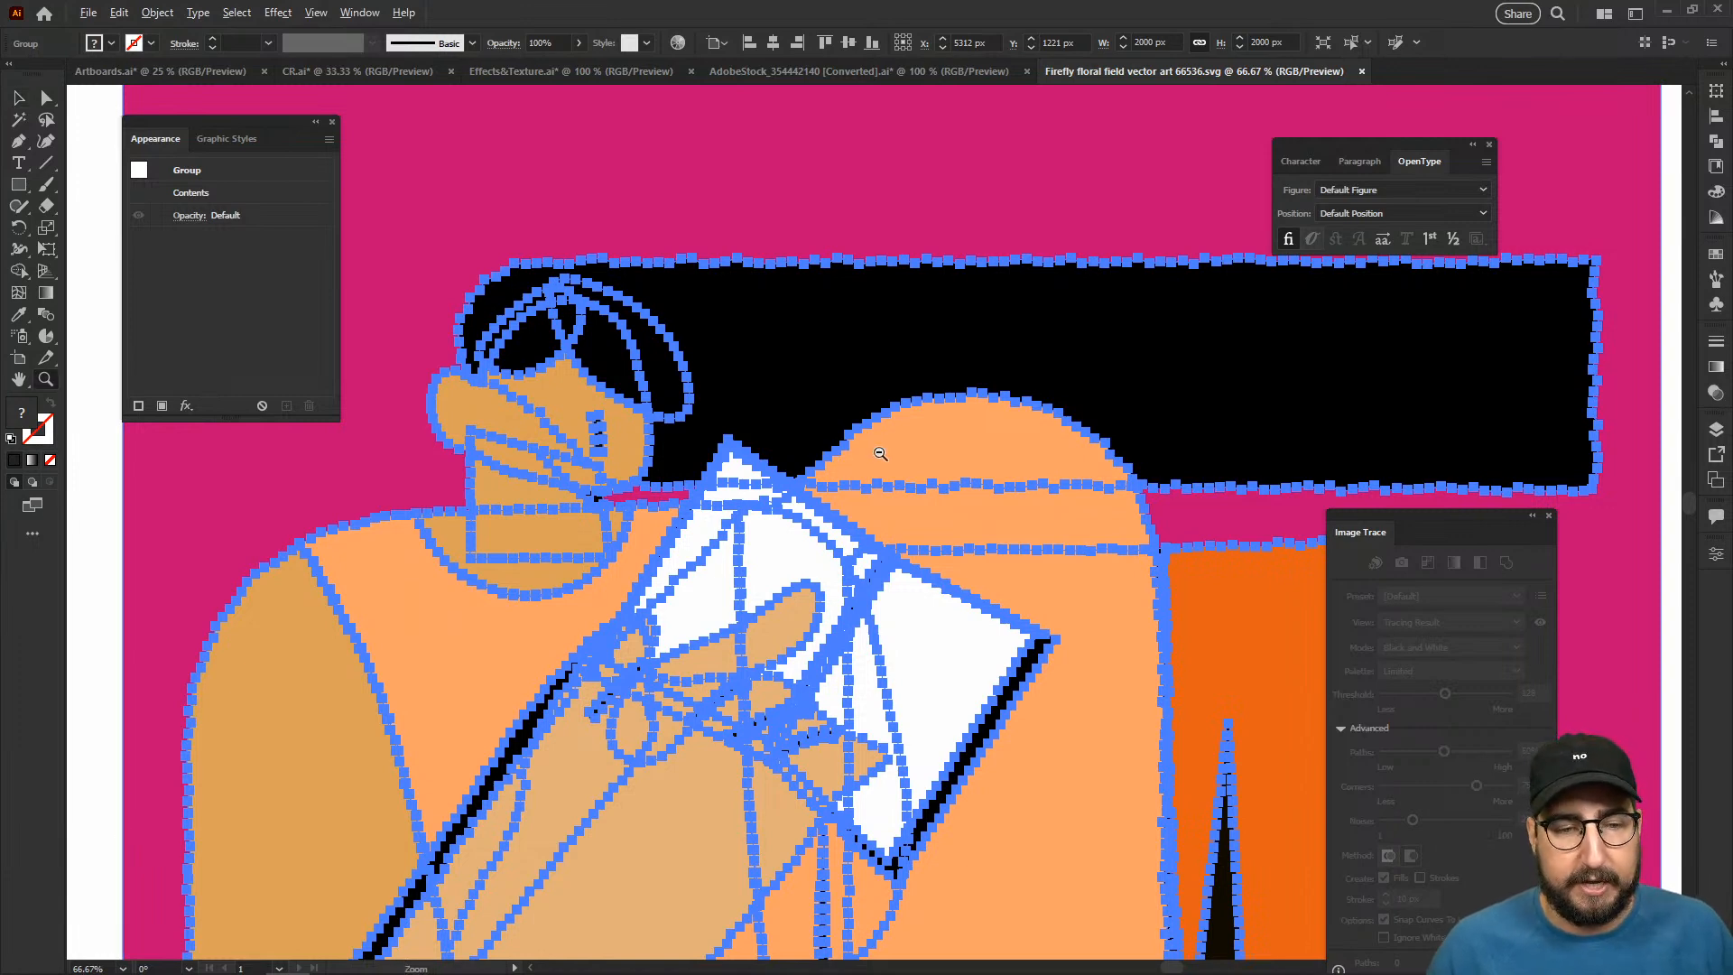
{"action": "left_click", "coordinate": [880, 454], "text": "alt"}
{"action": "left_click", "coordinate": [878, 487], "text": "alt"}
{"action": "left_click", "coordinate": [870, 532], "text": "alt"}
{"action": "left_click_drag", "start_coordinate": [1029, 526], "coordinate": [661, 492]}
{"action": "key", "text": "v"}
{"action": "left_click", "coordinate": [780, 274]}
{"action": "left_click_drag", "start_coordinate": [511, 478], "coordinate": [1146, 316]}
{"action": "left_click_drag", "start_coordinate": [577, 451], "coordinate": [1107, 459]}
{"action": "left_click_drag", "start_coordinate": [840, 491], "coordinate": [1046, 508]}
{"action": "key", "text": "z"}
{"action": "left_click", "coordinate": [1144, 514], "text": "alt"}
{"action": "left_click", "coordinate": [1147, 515], "text": "alt"}
{"action": "left_click", "coordinate": [847, 552], "text": "alt"}
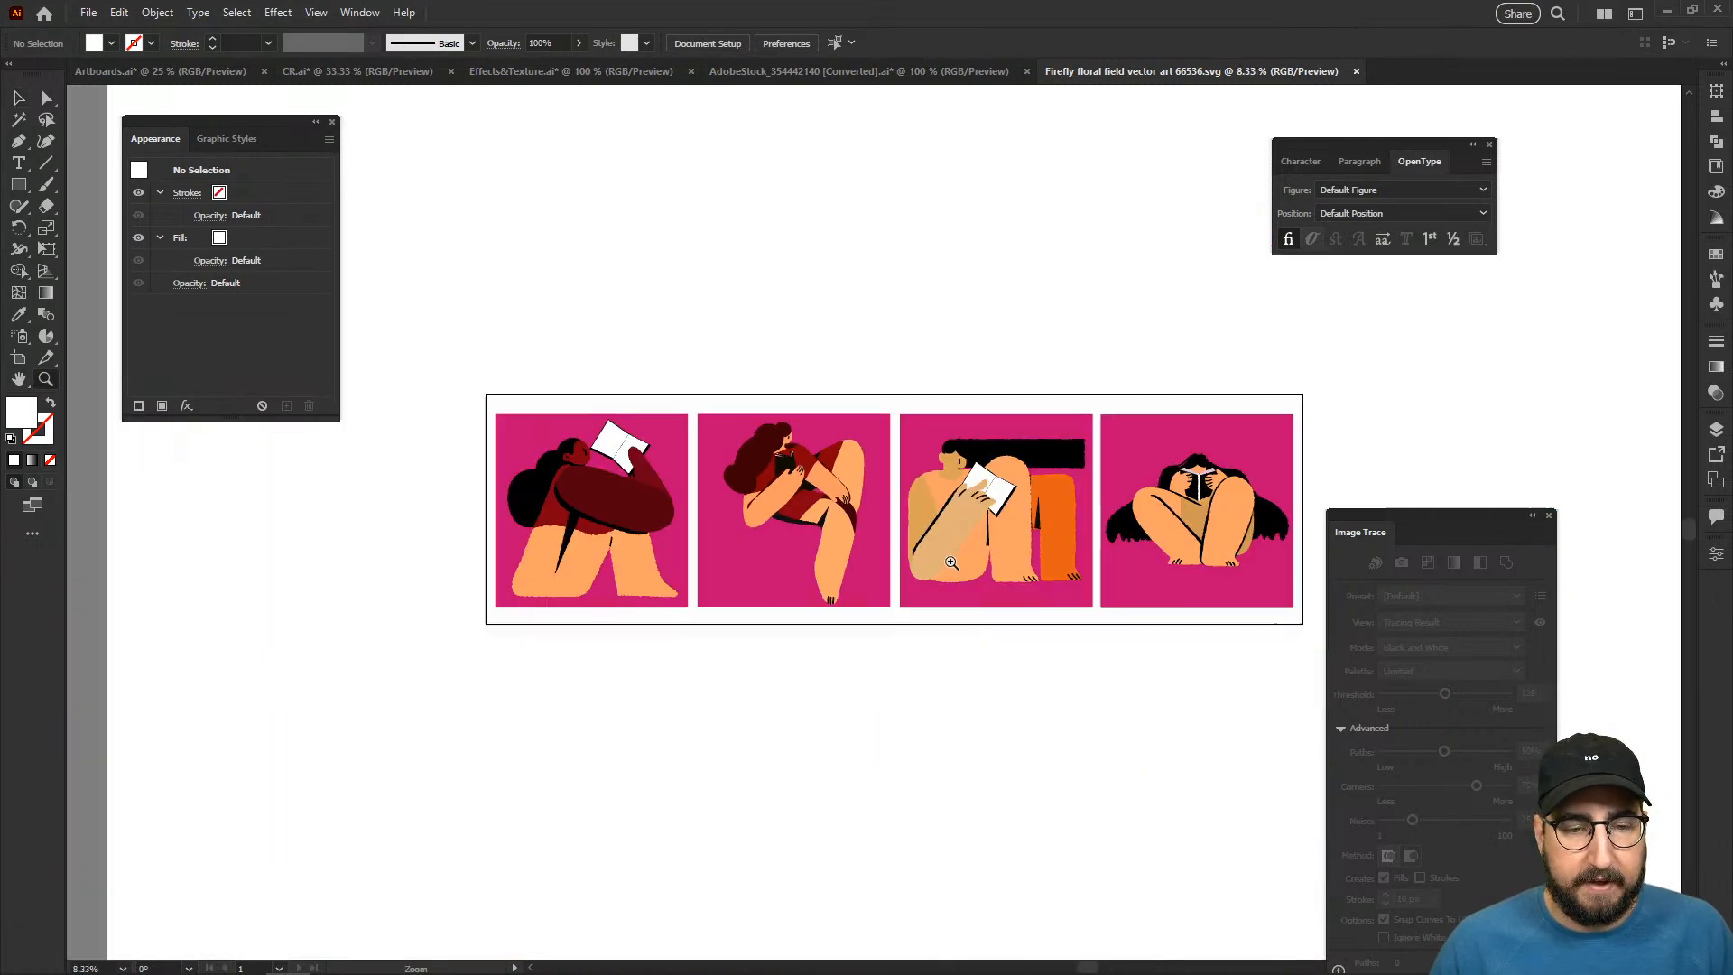
- Close the Image Trace panel and move the Appearance panel clear of the artwork
{"action": "left_click", "coordinate": [1549, 519]}
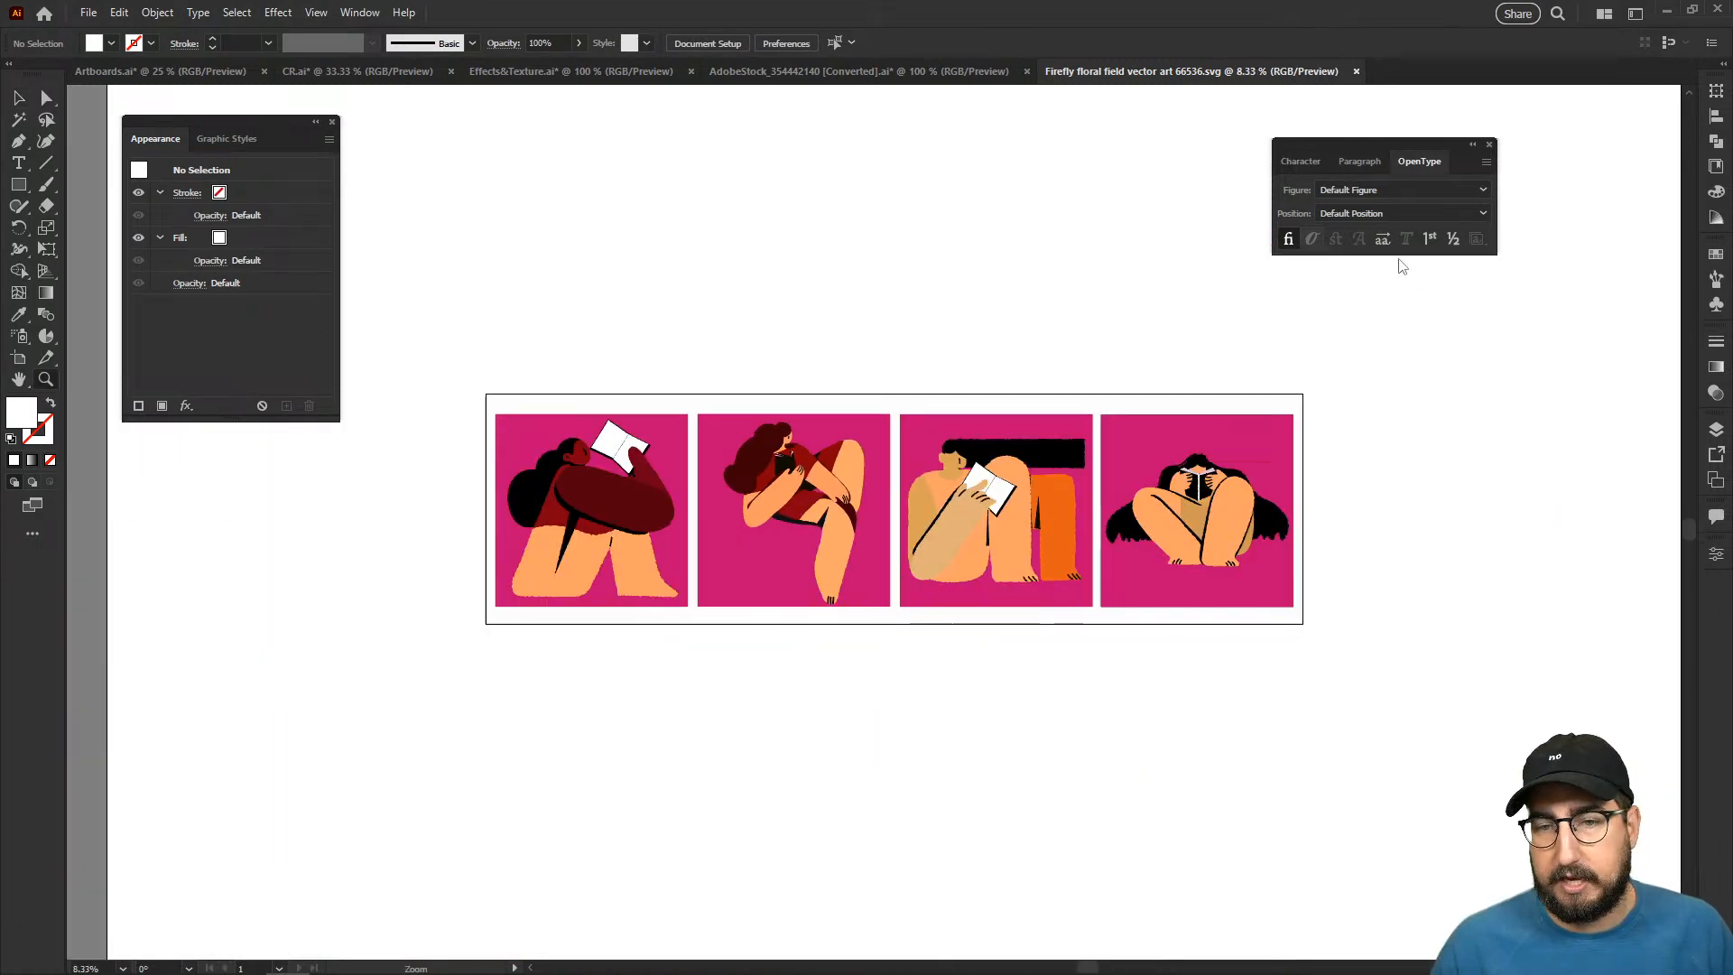
{"action": "left_click", "coordinate": [840, 442]}
{"action": "left_click_drag", "start_coordinate": [836, 448], "coordinate": [782, 405]}
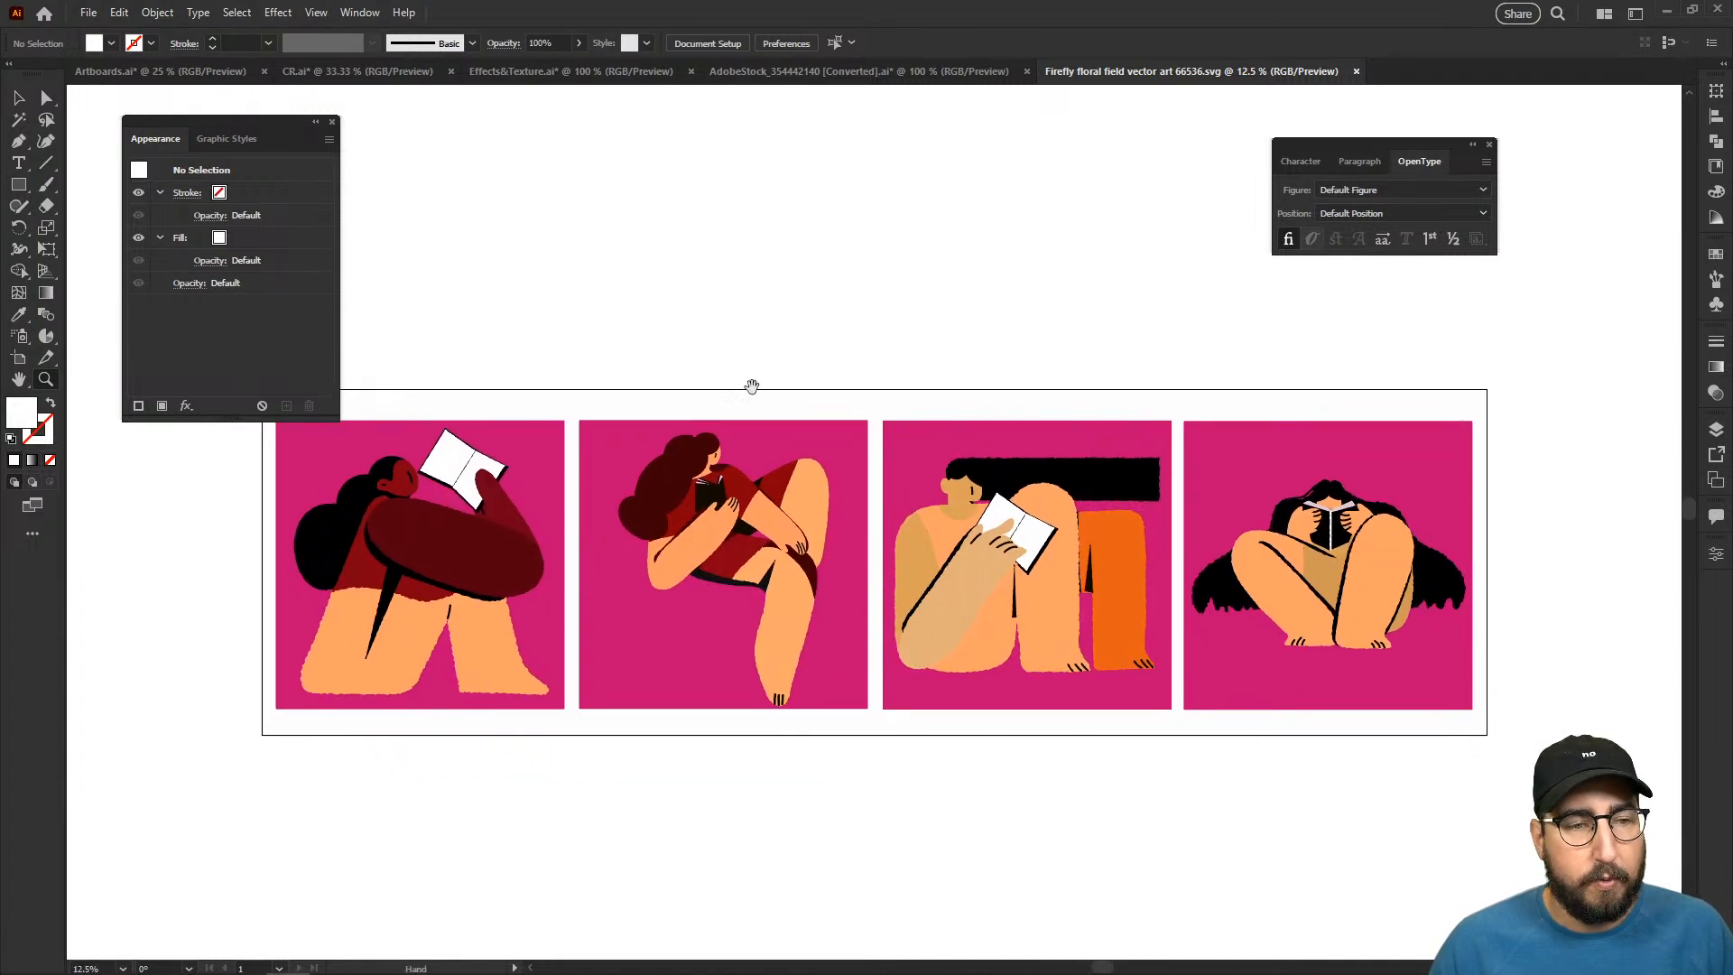
{"action": "left_click_drag", "start_coordinate": [244, 127], "coordinate": [1581, 110]}
- Select all four reader panels, open Recolor Artwork and place its dialog clear of most of the illustration
{"action": "key", "text": "v"}
{"action": "mouse_move", "coordinate": [225, 430]}
{"action": "left_mouse_down"}
{"action": "mouse_move", "coordinate": [1086, 712]}
{"action": "mouse_move", "coordinate": [1449, 780]}
{"action": "left_mouse_up"}
{"action": "left_click", "coordinate": [119, 13]}
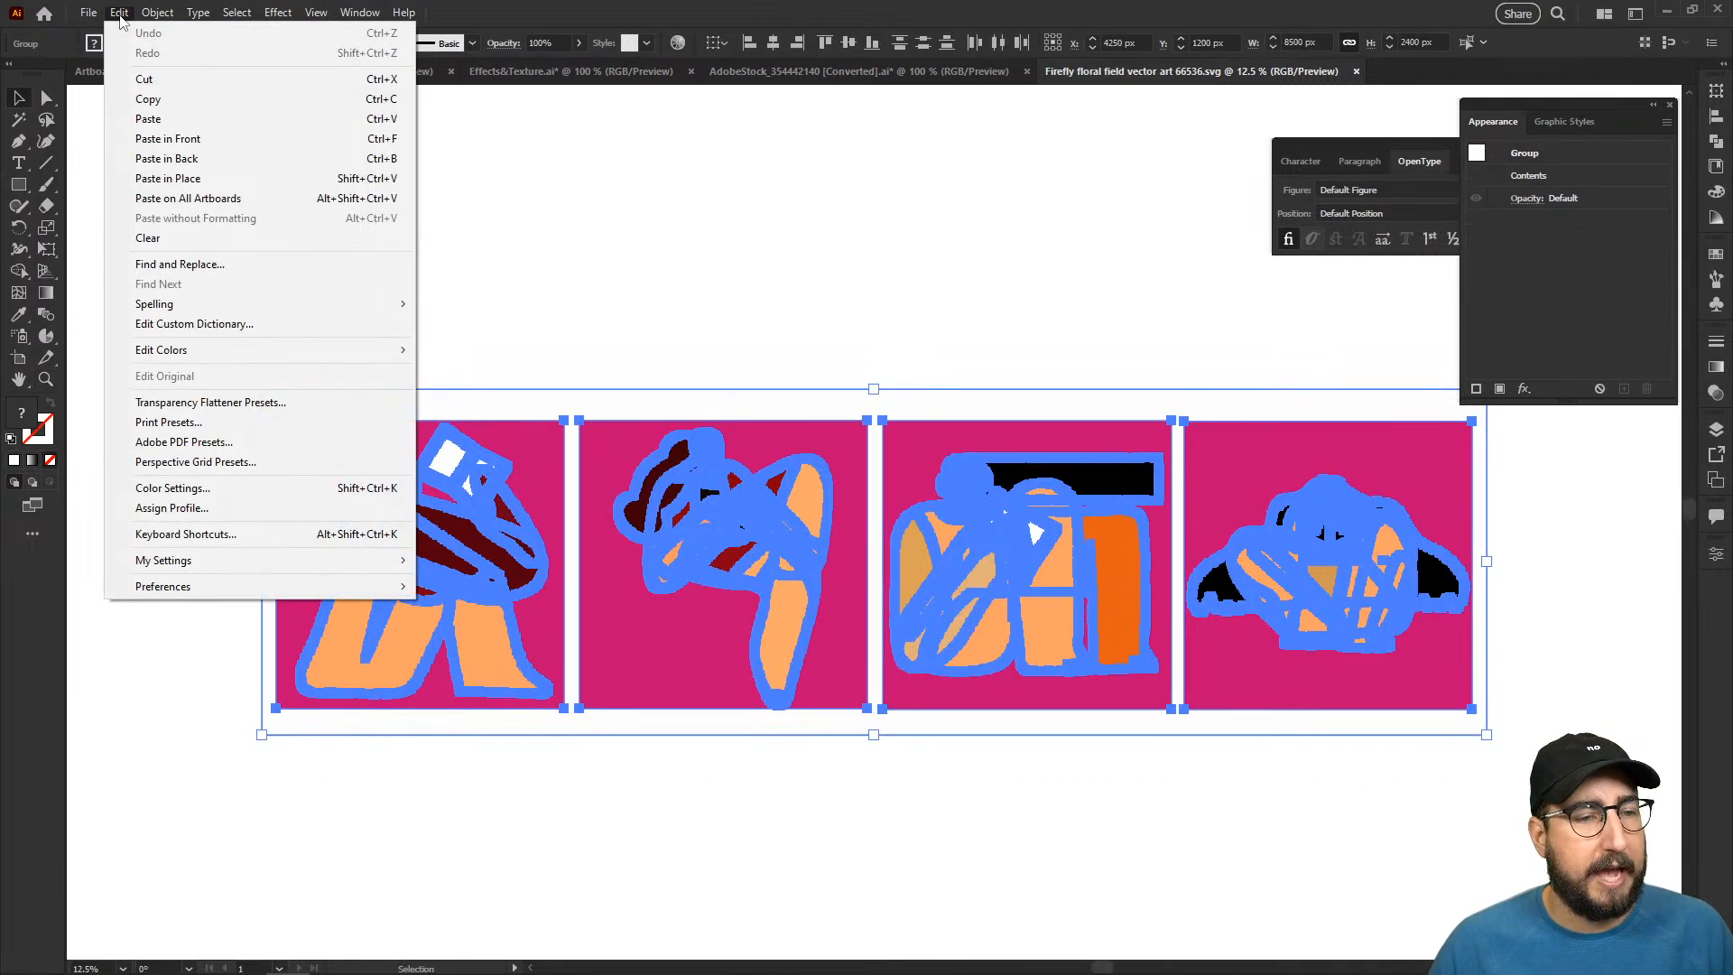
{"action": "mouse_move", "coordinate": [222, 358]}
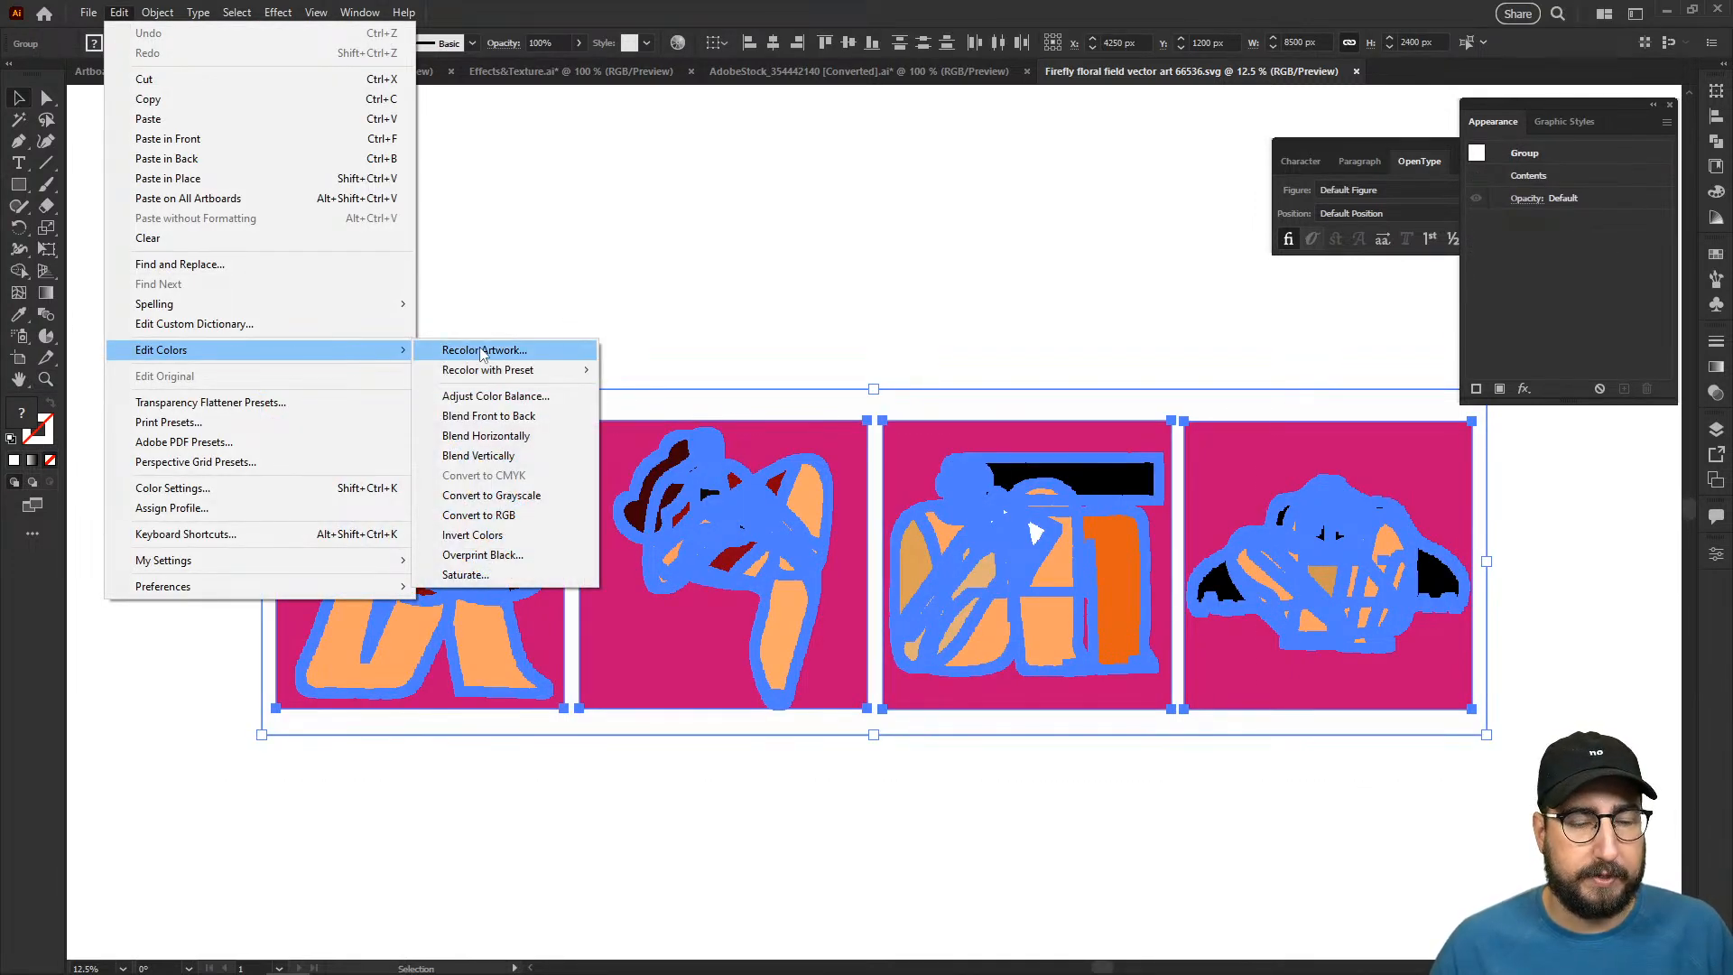
{"action": "left_click", "coordinate": [483, 351]}
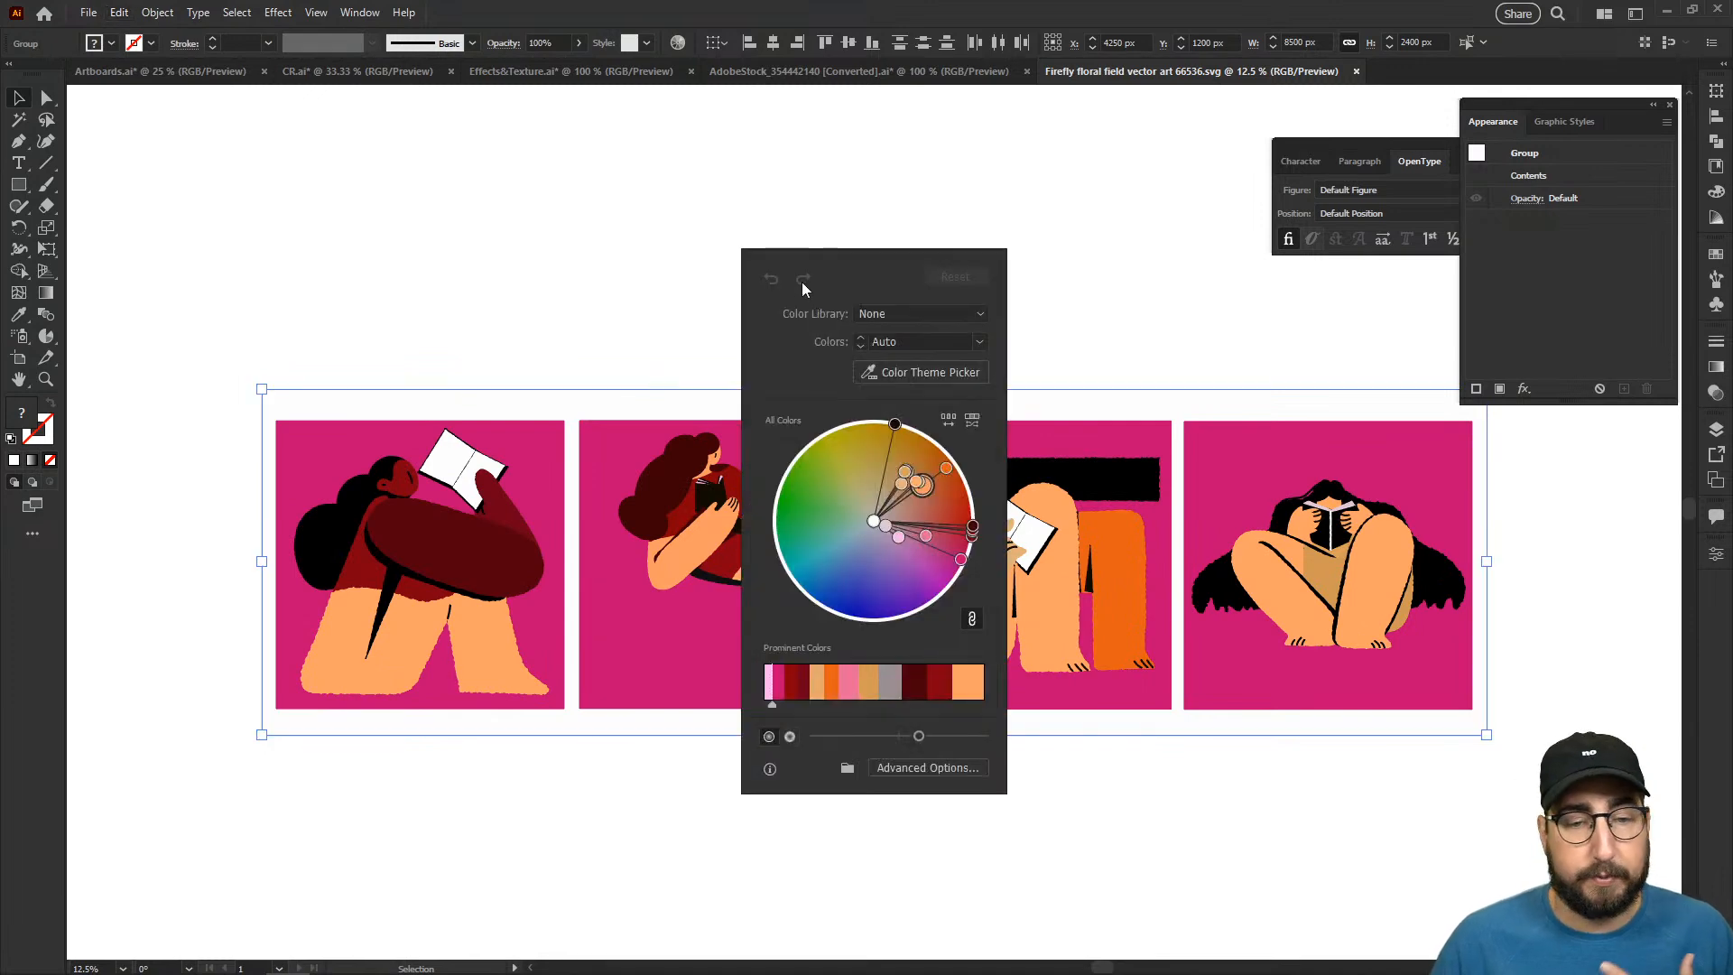
{"action": "left_click_drag", "start_coordinate": [822, 253], "coordinate": [1398, 395]}
{"action": "left_click_drag", "start_coordinate": [460, 226], "coordinate": [190, 154]}
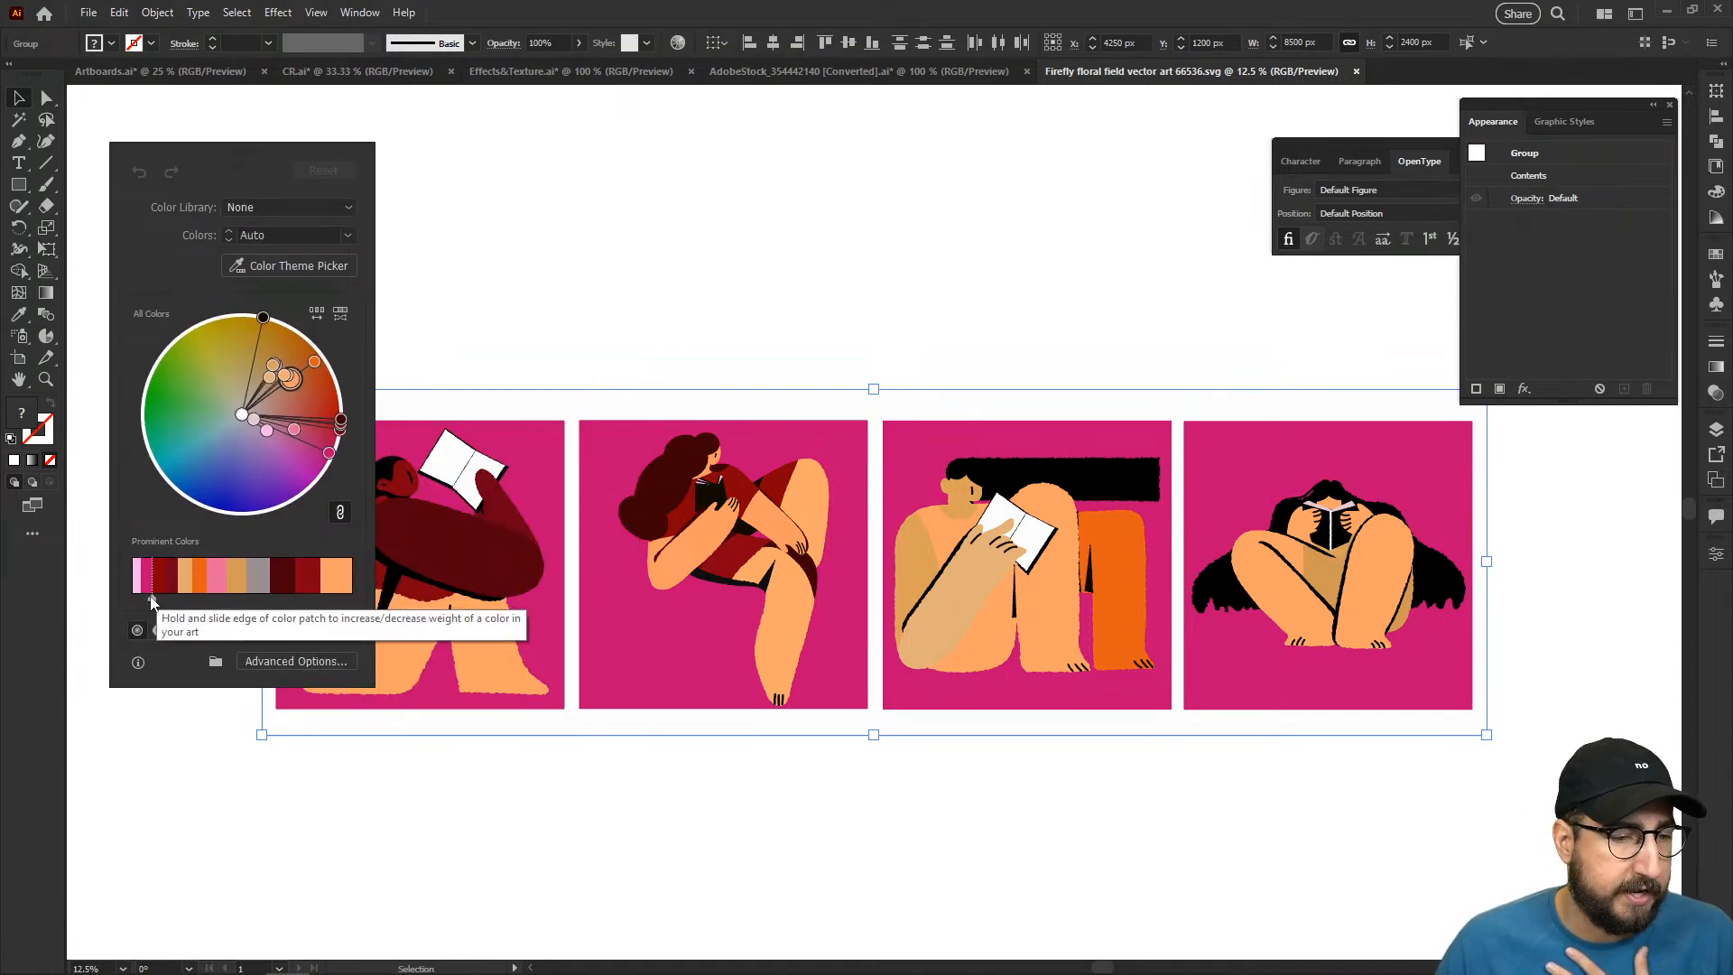
- Adjust the weights of the prominent colors in Recolor Artwork to shift the four panels' backgrounds to a muted raspberry pink
{"action": "left_click_drag", "start_coordinate": [150, 601], "coordinate": [132, 594]}
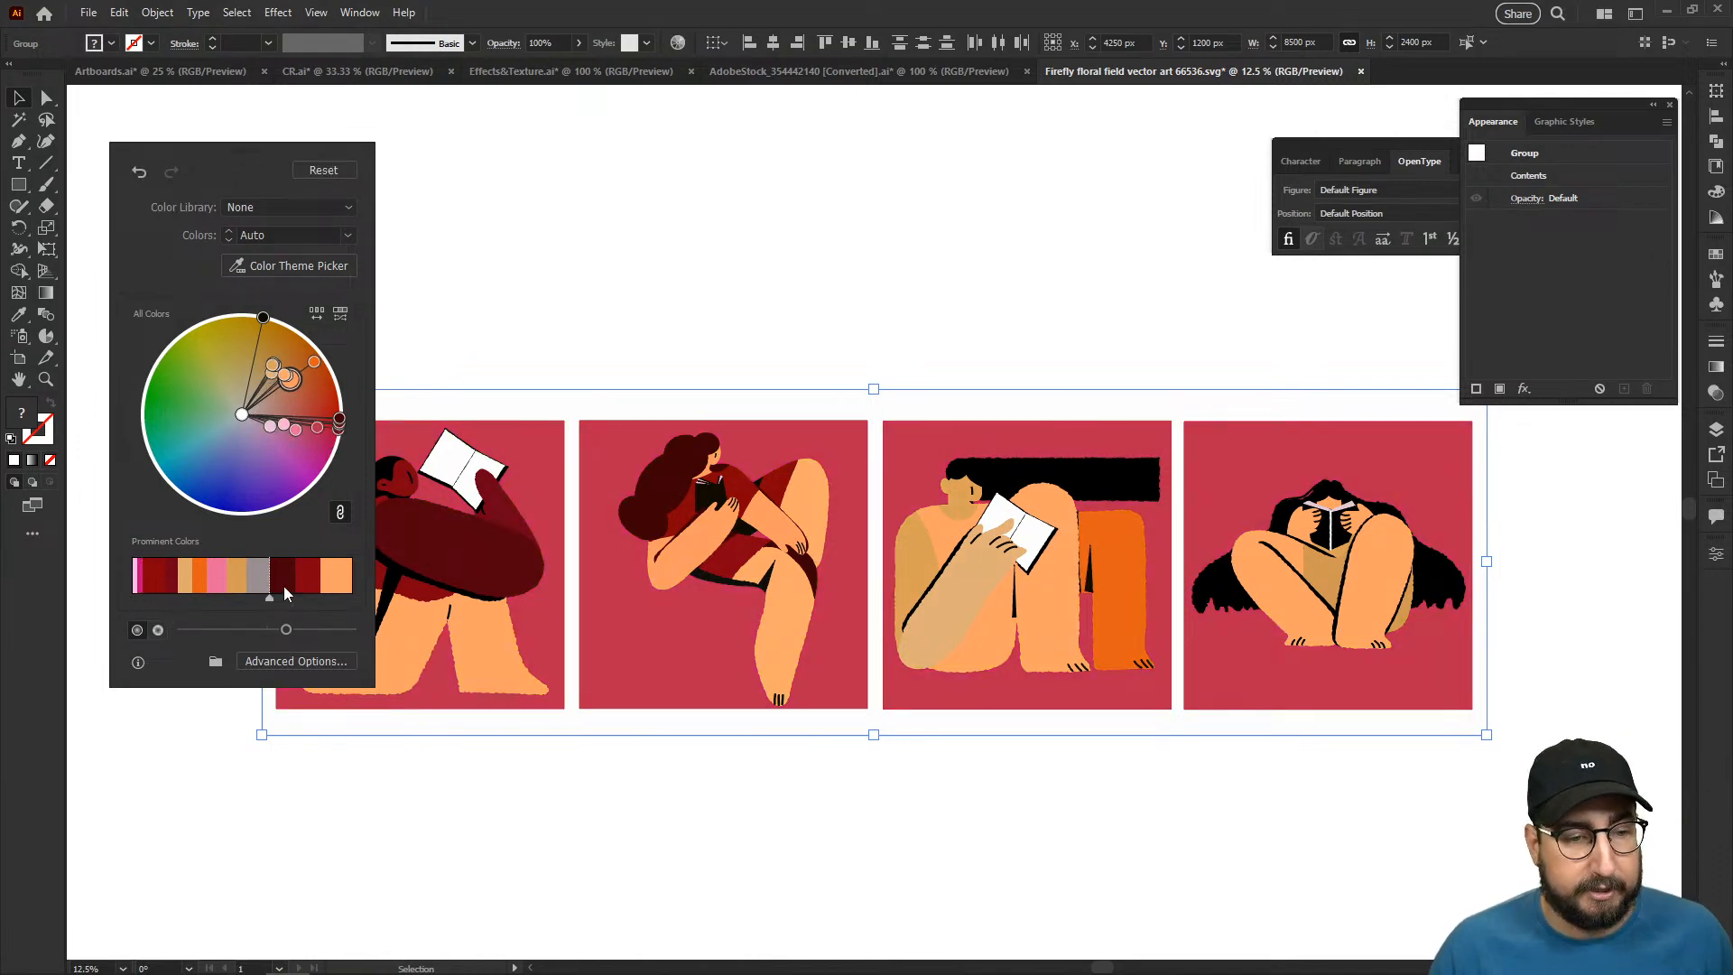
{"action": "left_click_drag", "start_coordinate": [319, 598], "coordinate": [309, 604]}
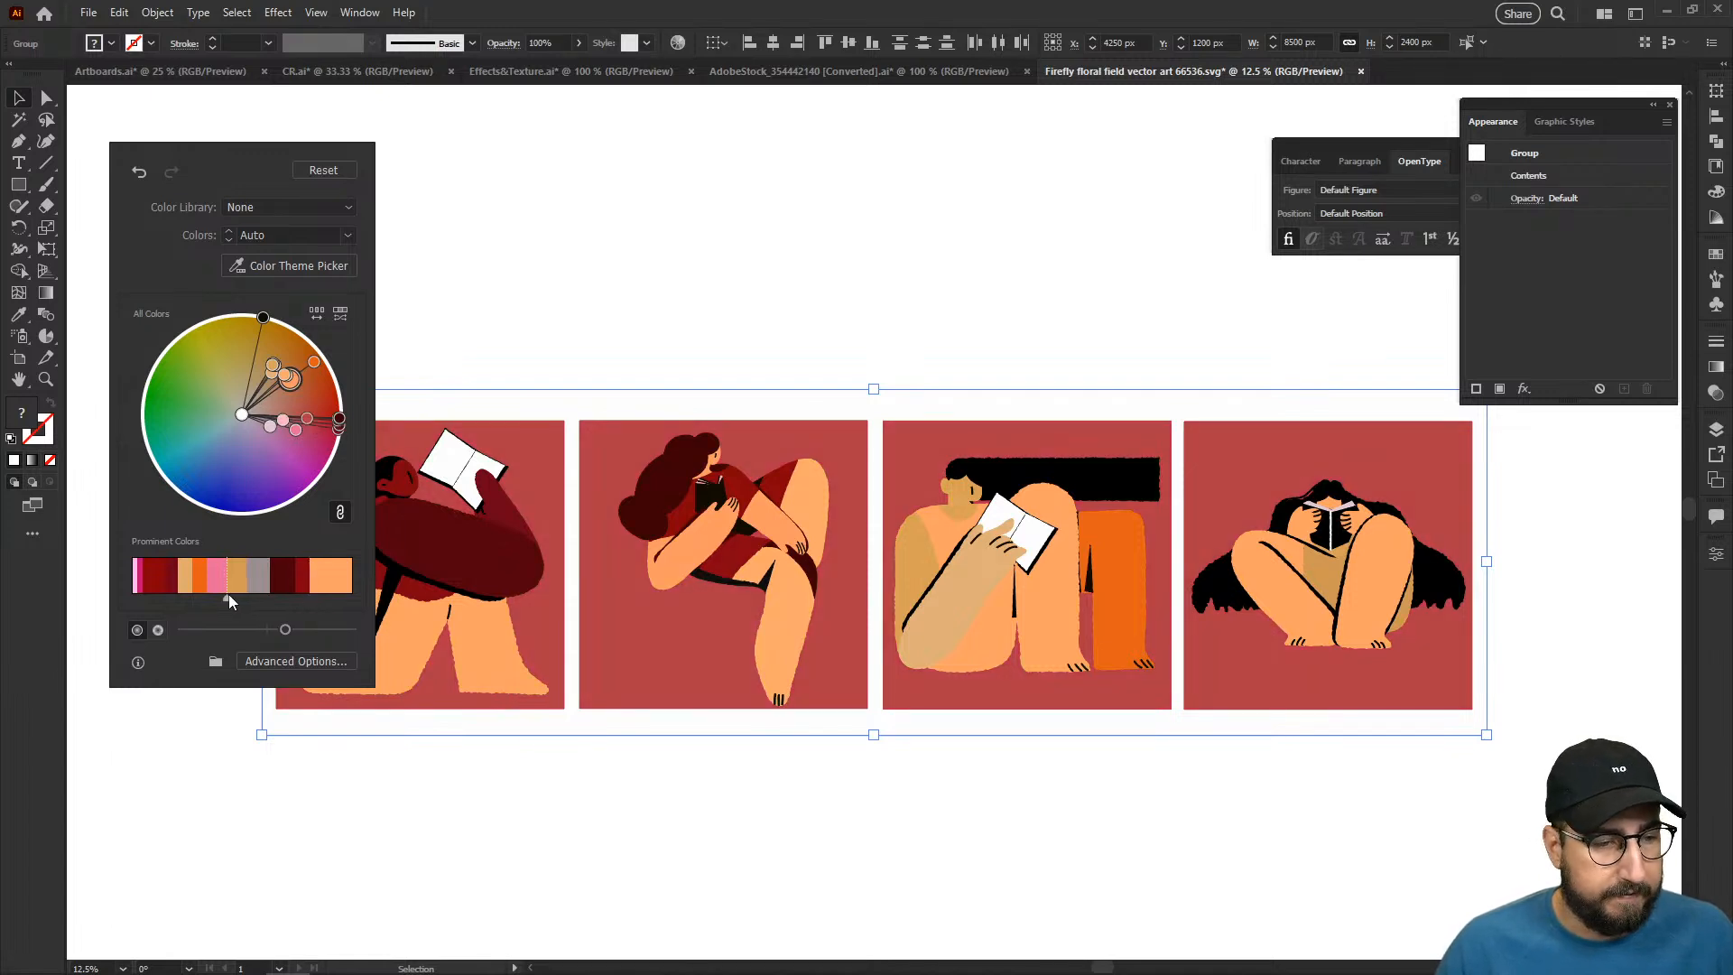
{"action": "left_click_drag", "start_coordinate": [227, 595], "coordinate": [232, 599]}
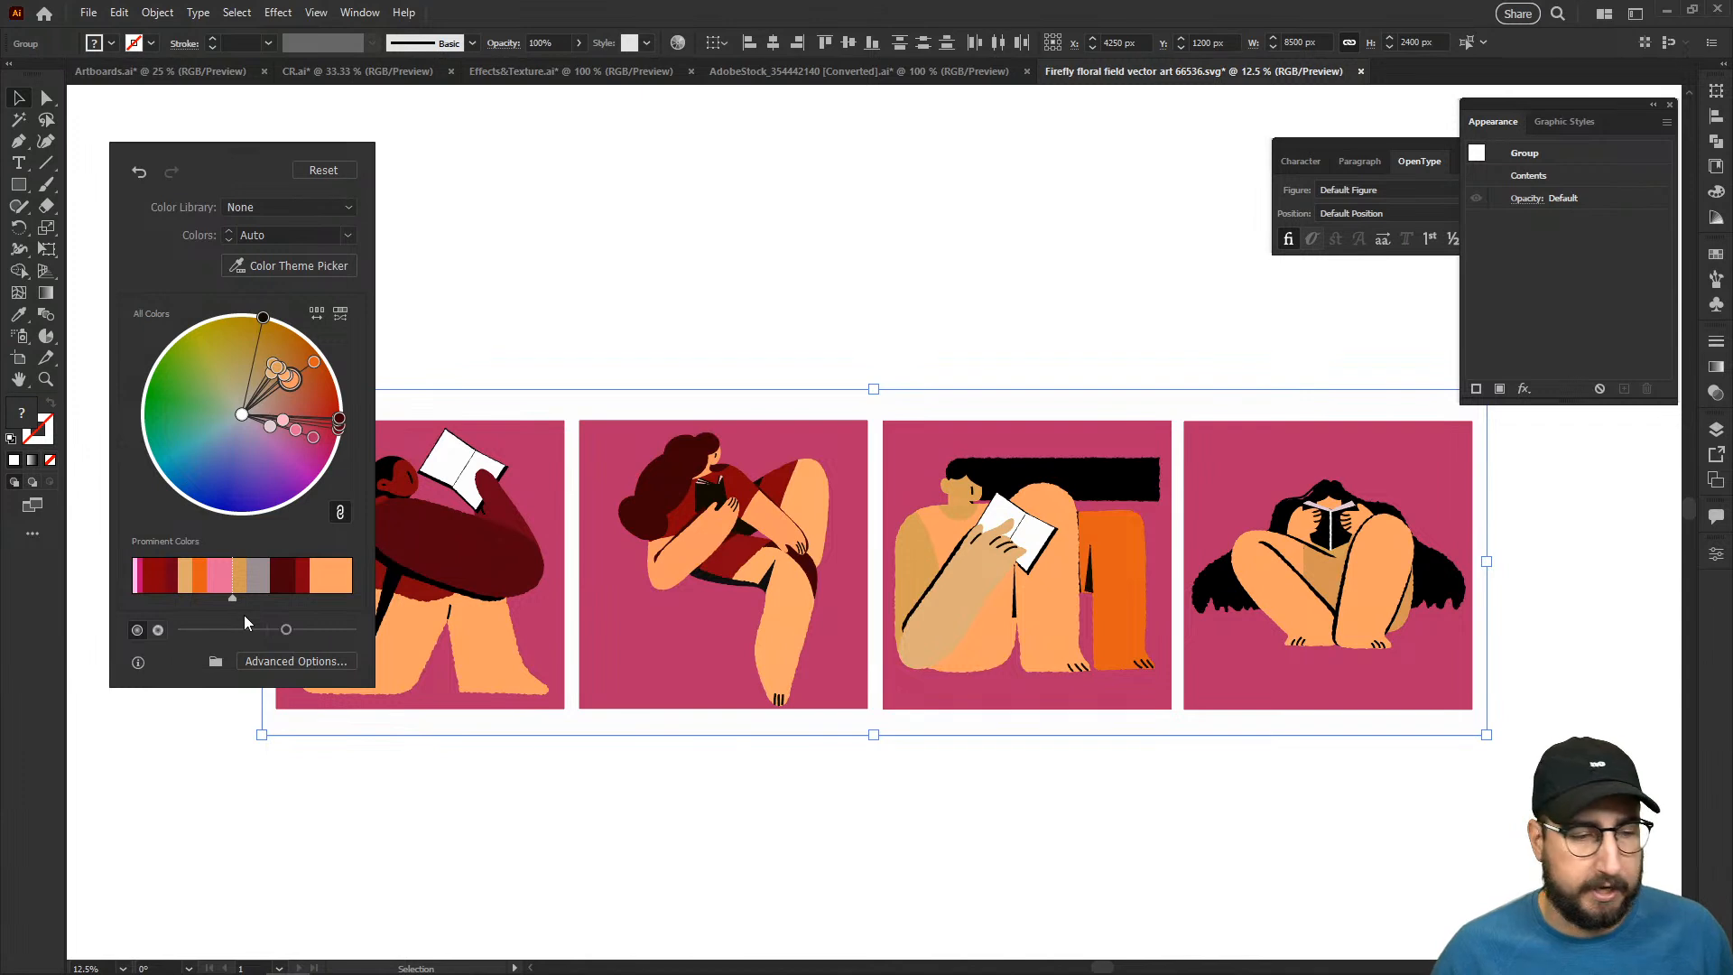
- Show saturation and hue on the color wheel, slightly lower the artwork's overall saturation, and close Recolor Artwork with nothing selected
{"action": "left_click", "coordinate": [158, 631]}
{"action": "left_click", "coordinate": [307, 629]}
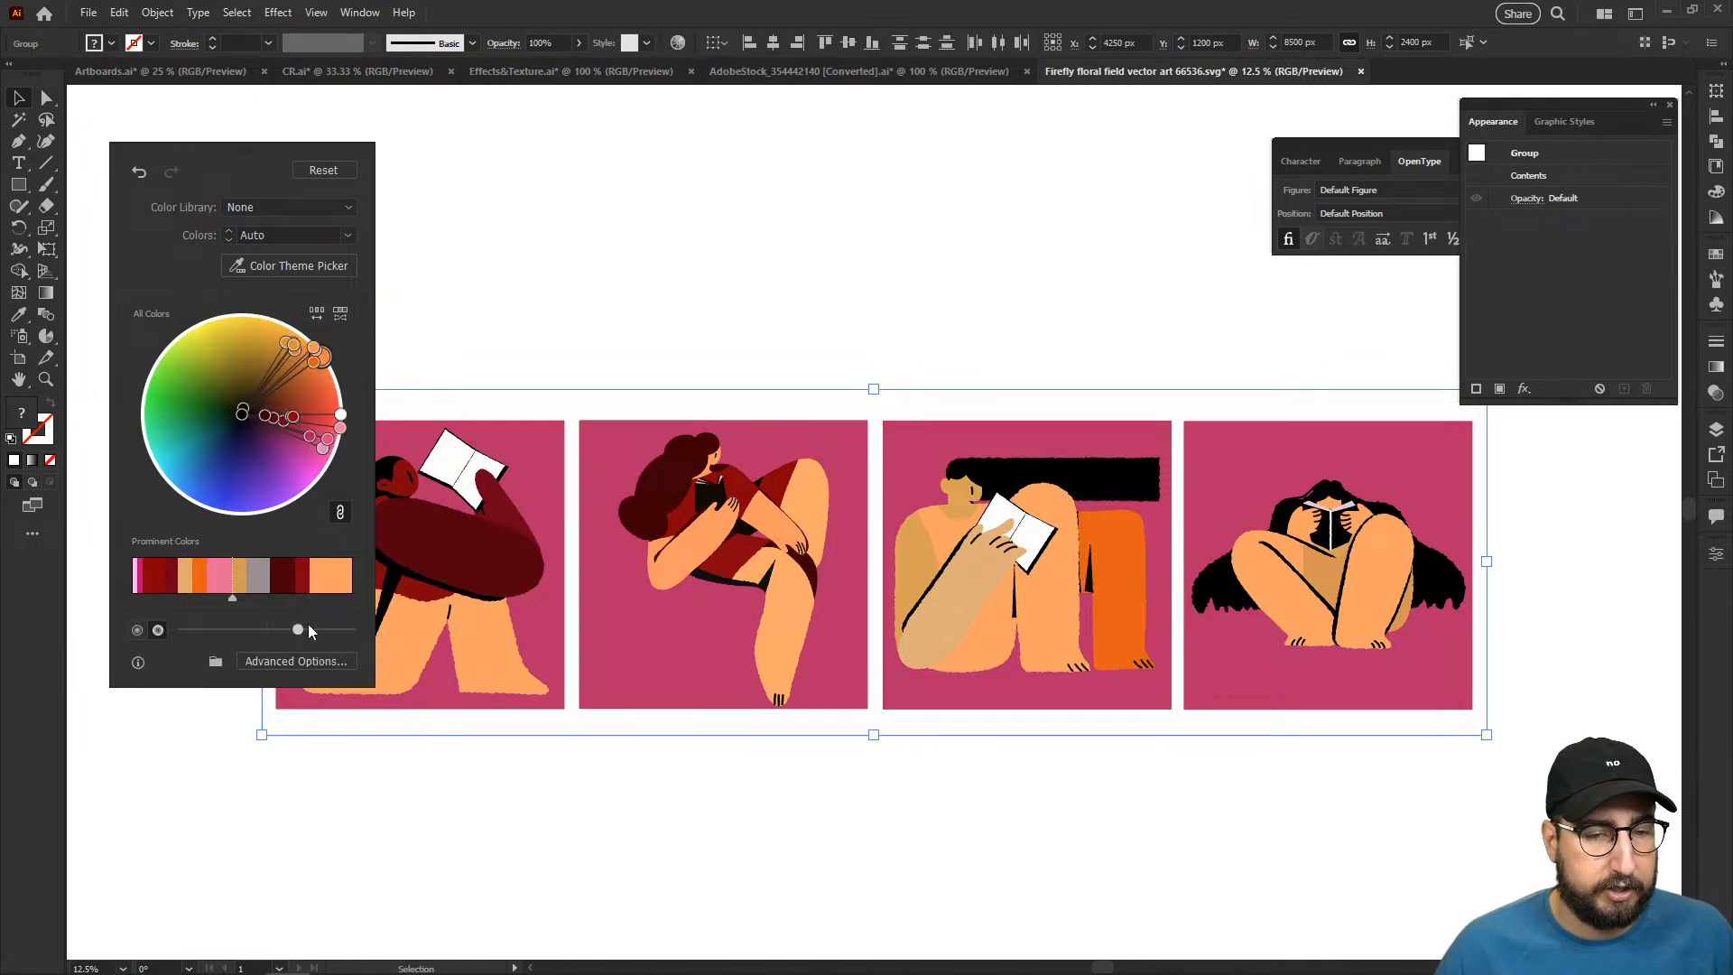
{"action": "left_click_drag", "start_coordinate": [321, 628], "coordinate": [236, 626]}
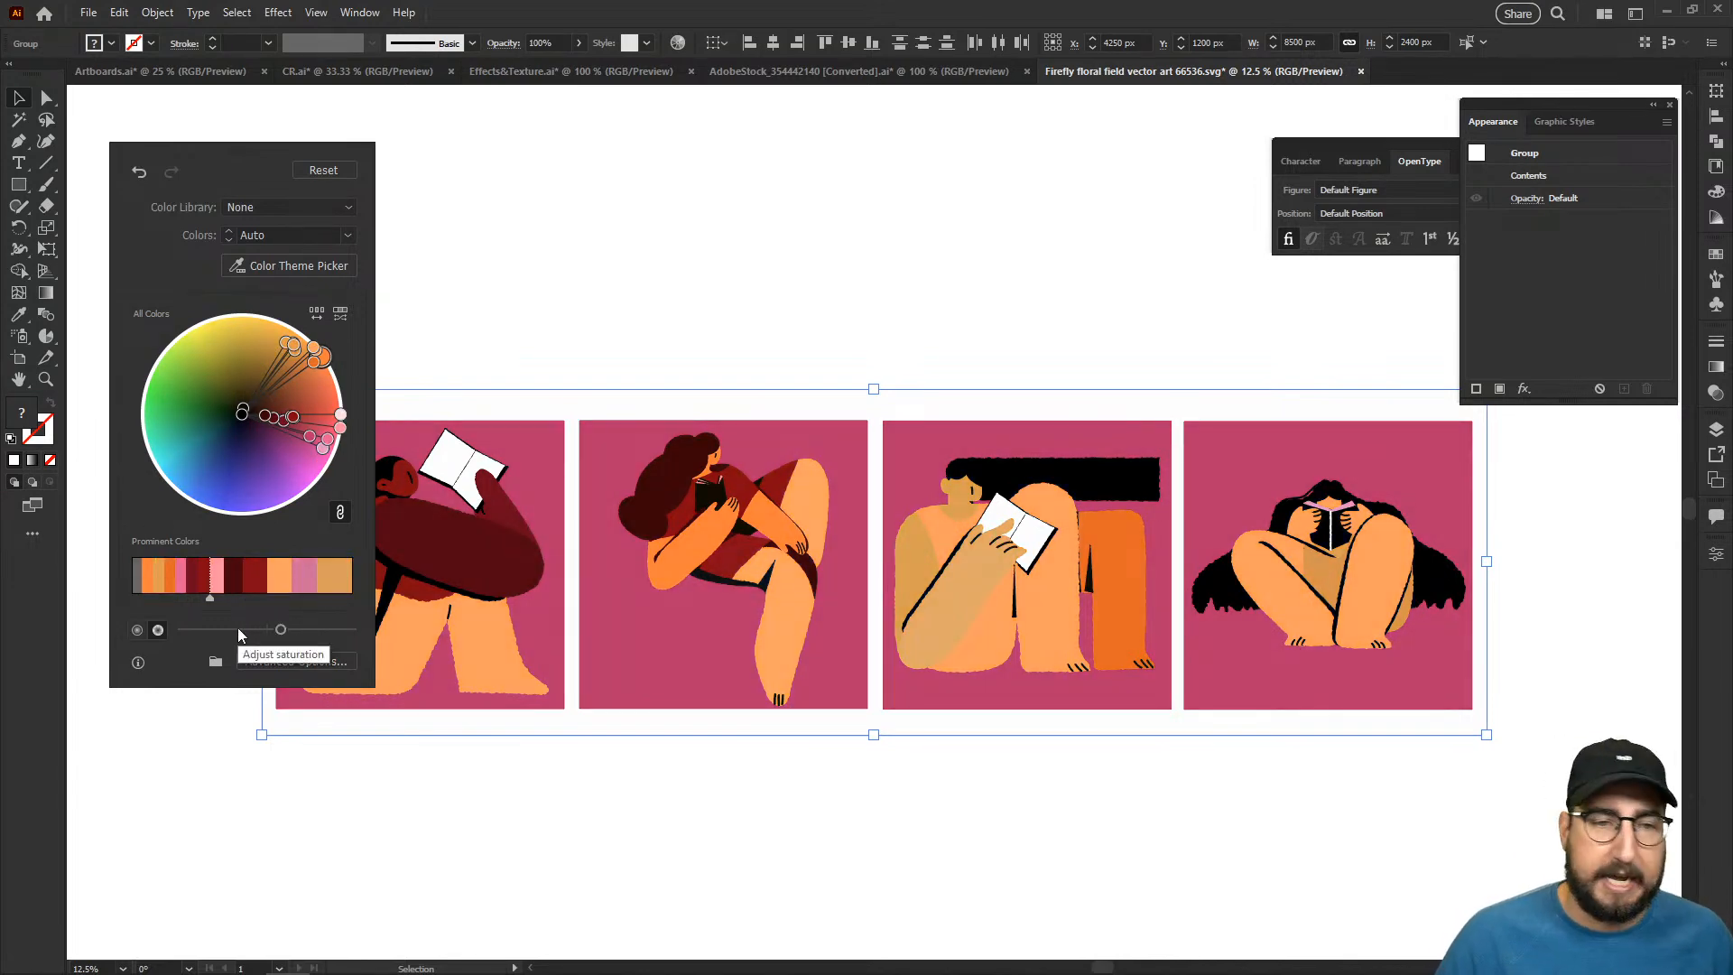
{"action": "left_click", "coordinate": [473, 217]}
{"action": "left_click", "coordinate": [511, 435]}
{"action": "left_click", "coordinate": [656, 330]}
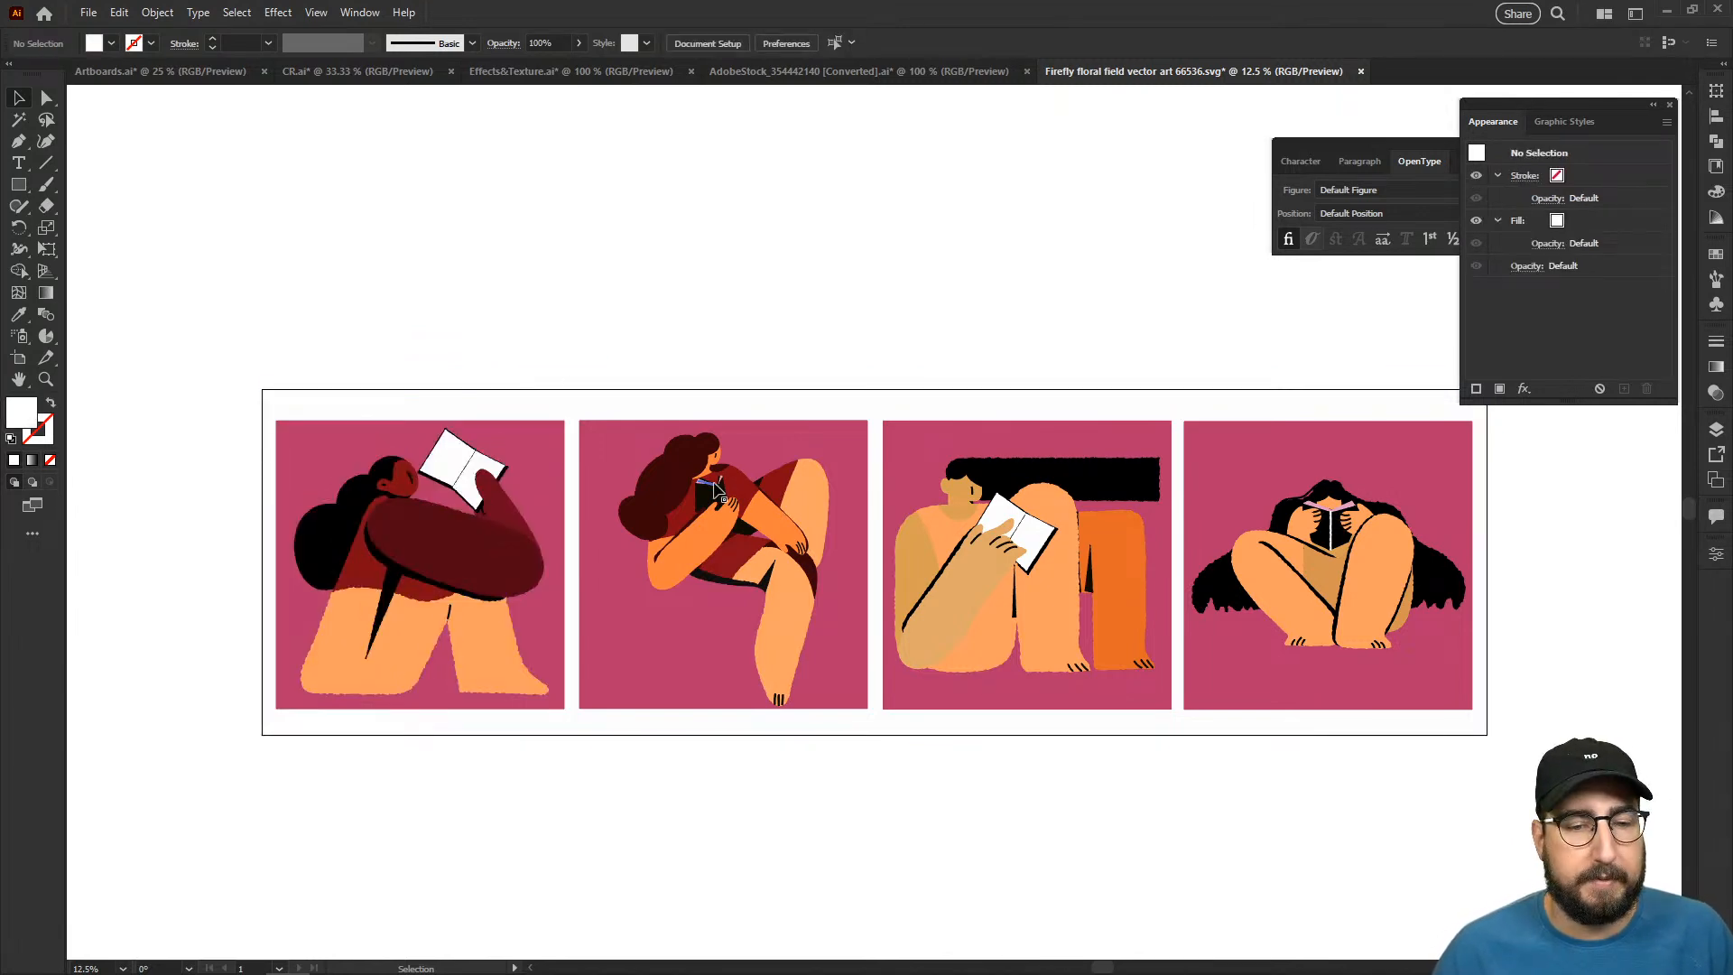
- Examine the recolored second and third reader panels up close, checking the skin, clothing and background colors
{"action": "left_click", "coordinate": [817, 426]}
{"action": "key", "text": "z"}
{"action": "left_click", "coordinate": [825, 408]}
{"action": "key", "text": "v"}
{"action": "left_click", "coordinate": [824, 319]}
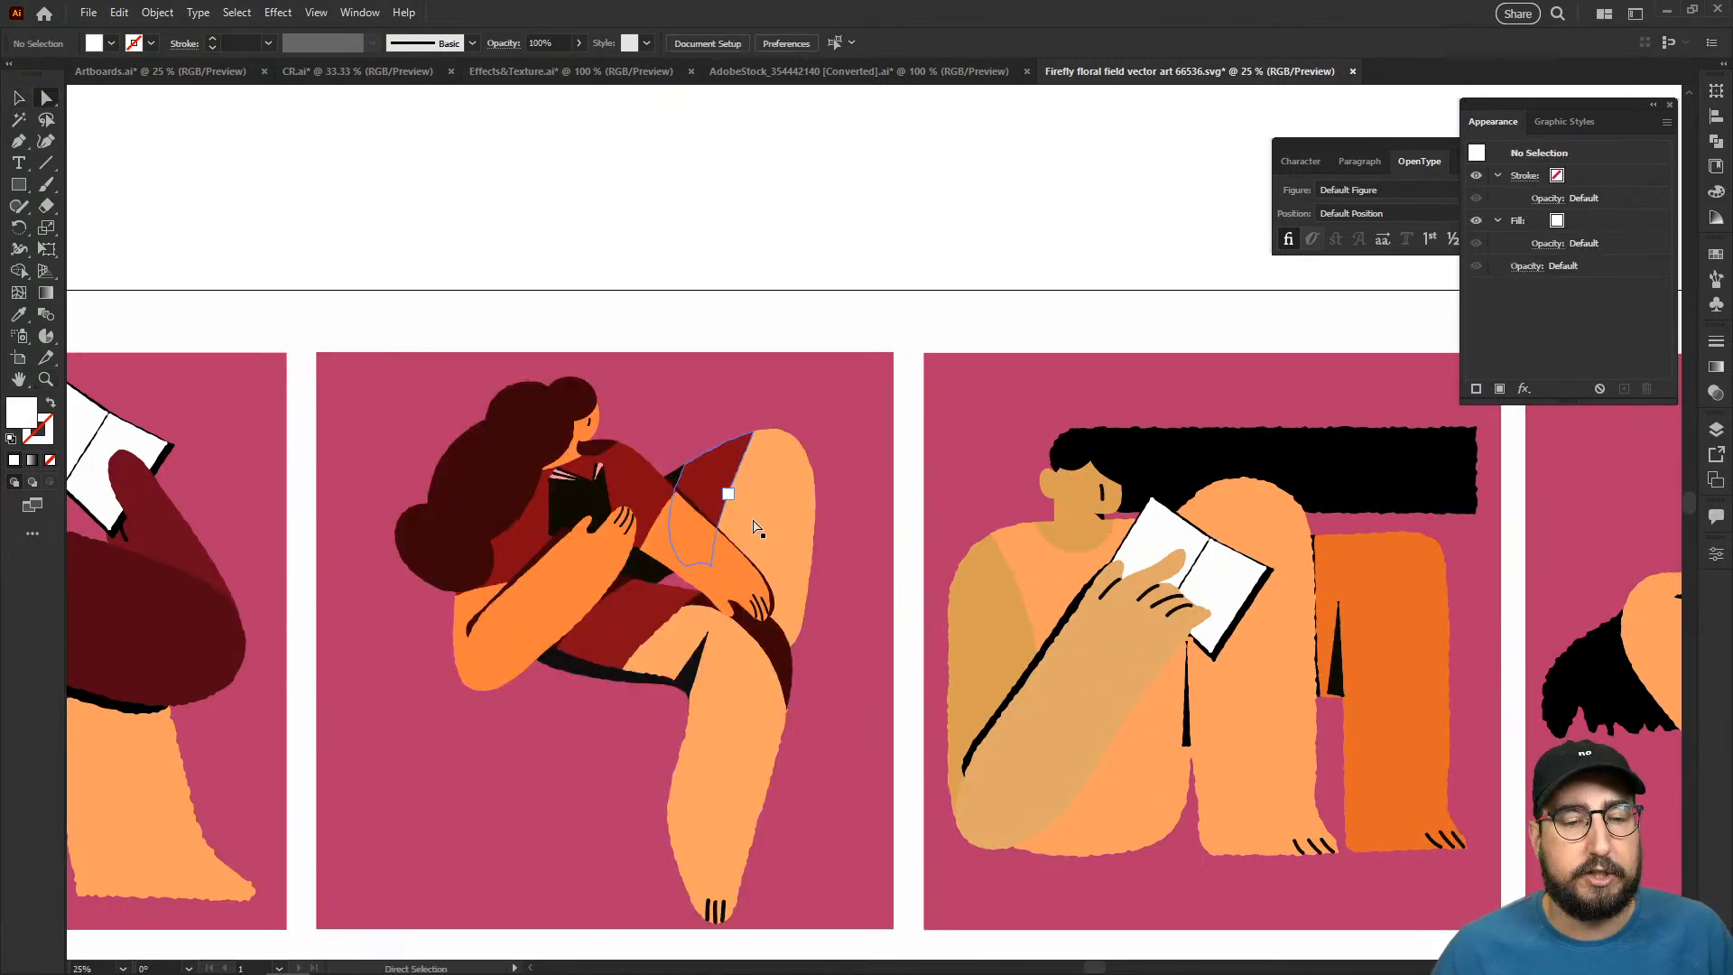
{"action": "key", "text": "z"}
{"action": "left_click", "coordinate": [805, 585], "text": "alt"}
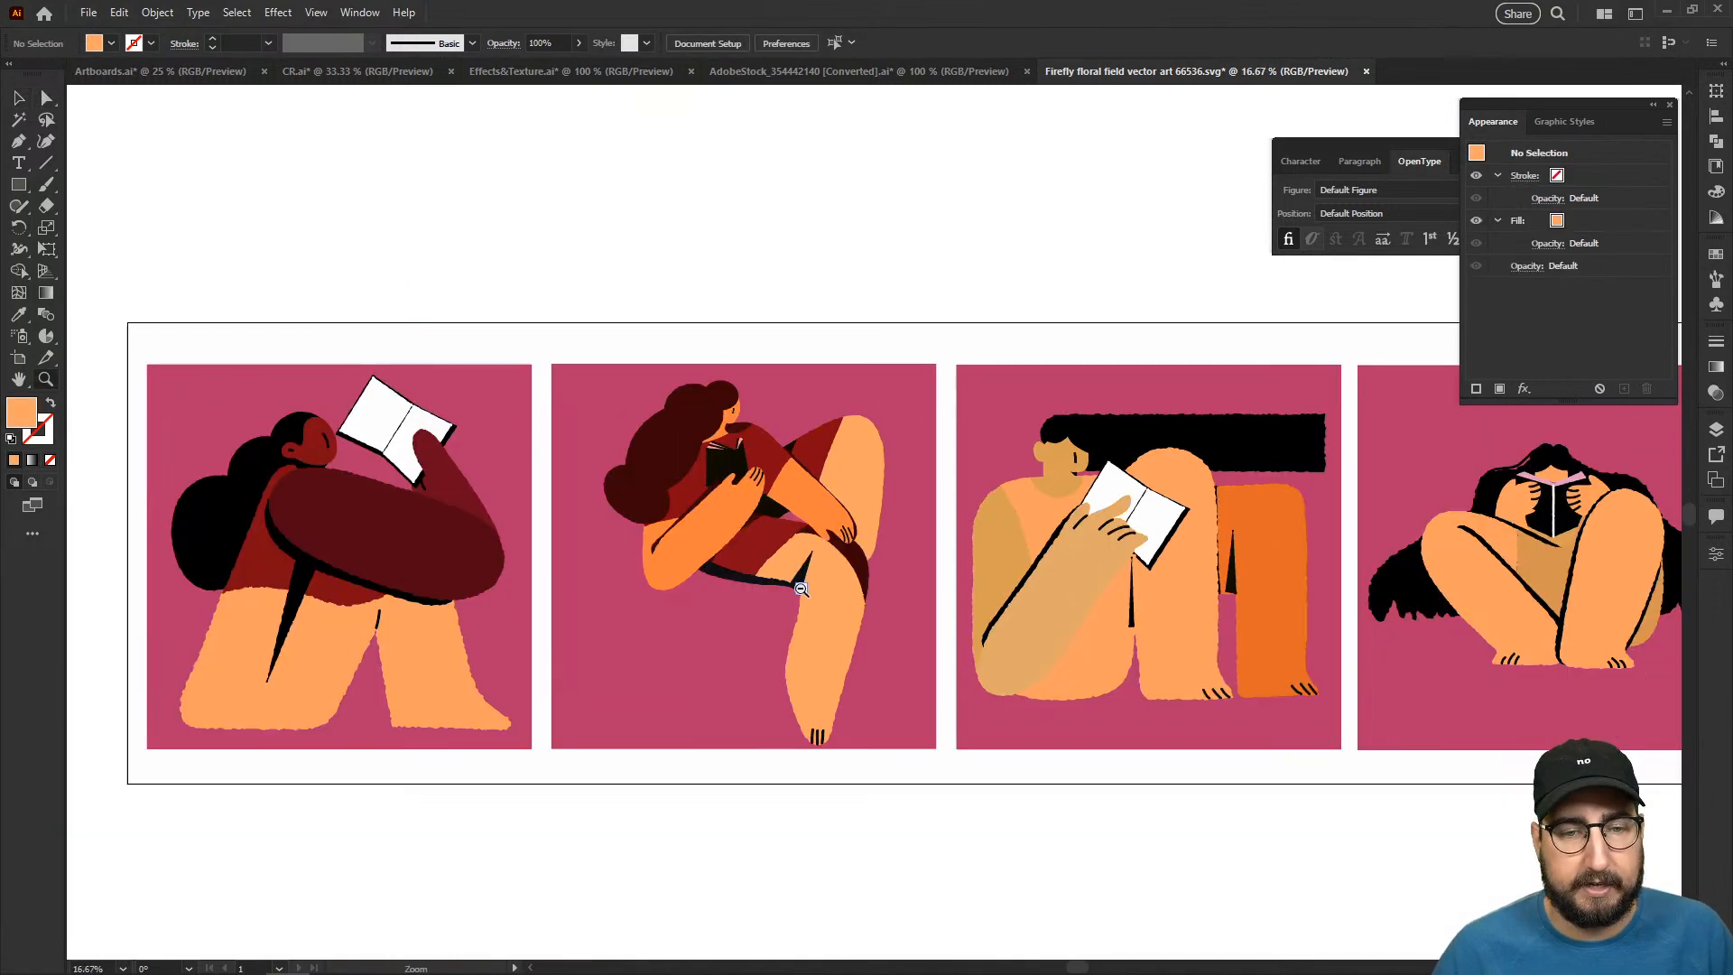
{"action": "left_click", "coordinate": [802, 585], "text": "alt"}
- Select all four reader panels and save their colors as a new color group in the swatches
{"action": "left_click_drag", "start_coordinate": [863, 539], "coordinate": [648, 564]}
{"action": "key", "text": "v"}
{"action": "left_click_drag", "start_coordinate": [164, 316], "coordinate": [1399, 749]}
{"action": "left_click", "coordinate": [1716, 255]}
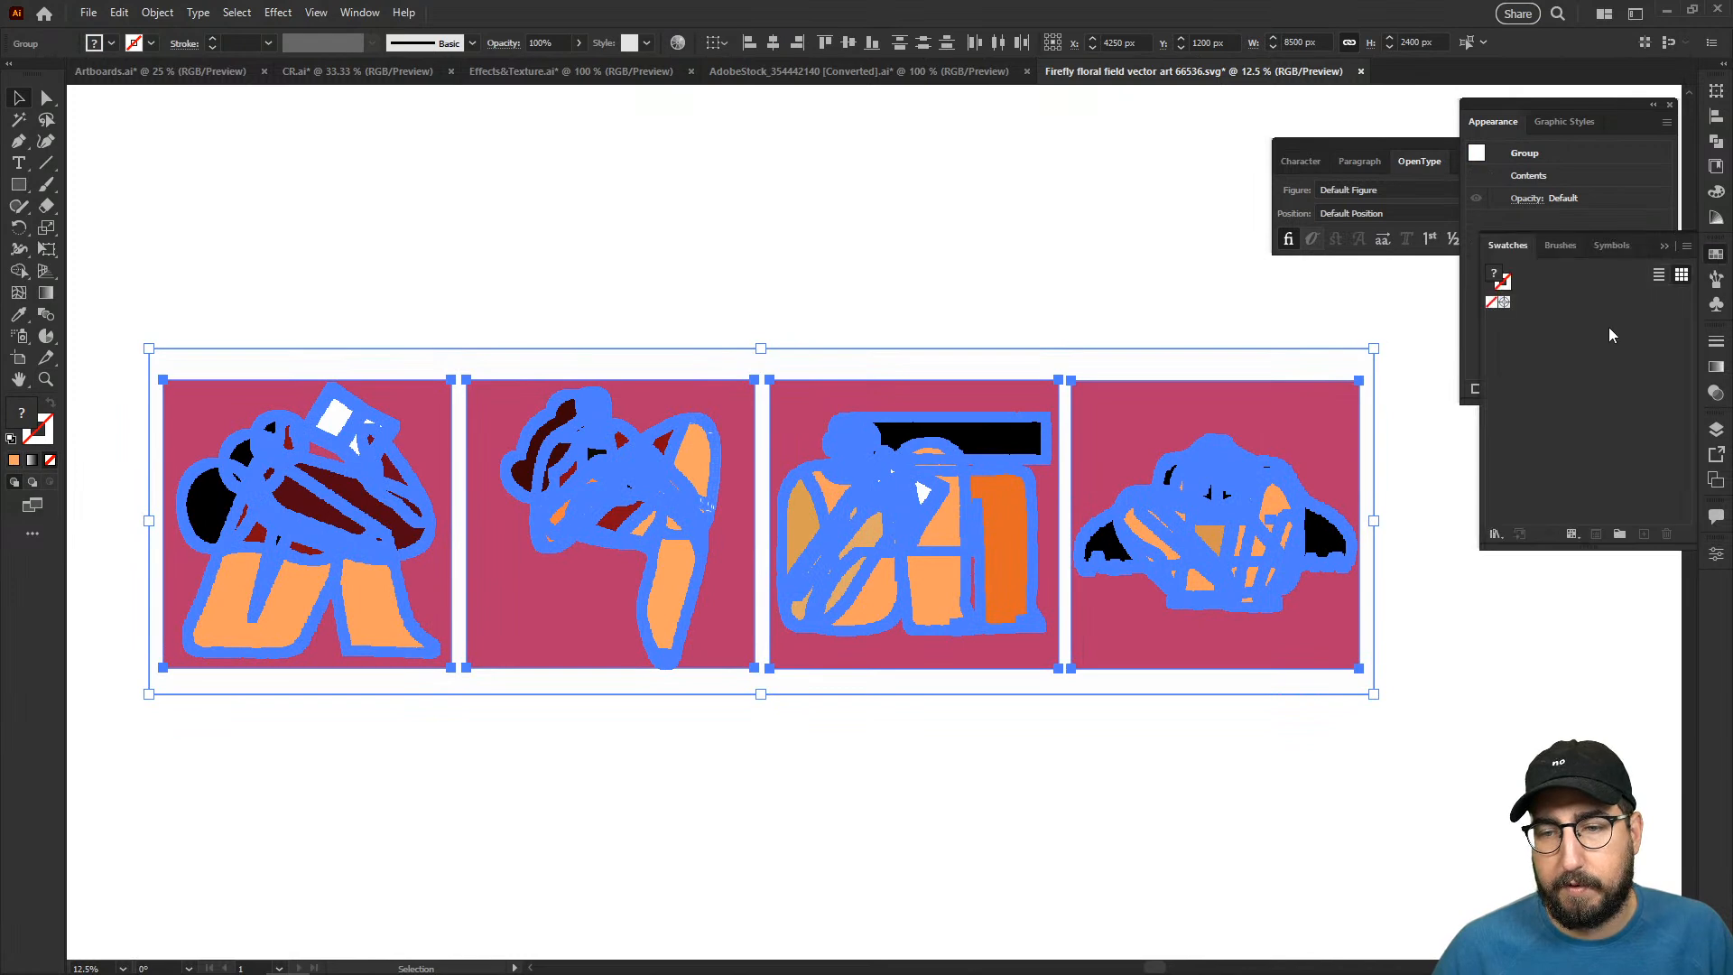
{"action": "left_click", "coordinate": [1614, 534]}
{"action": "left_click", "coordinate": [856, 560]}
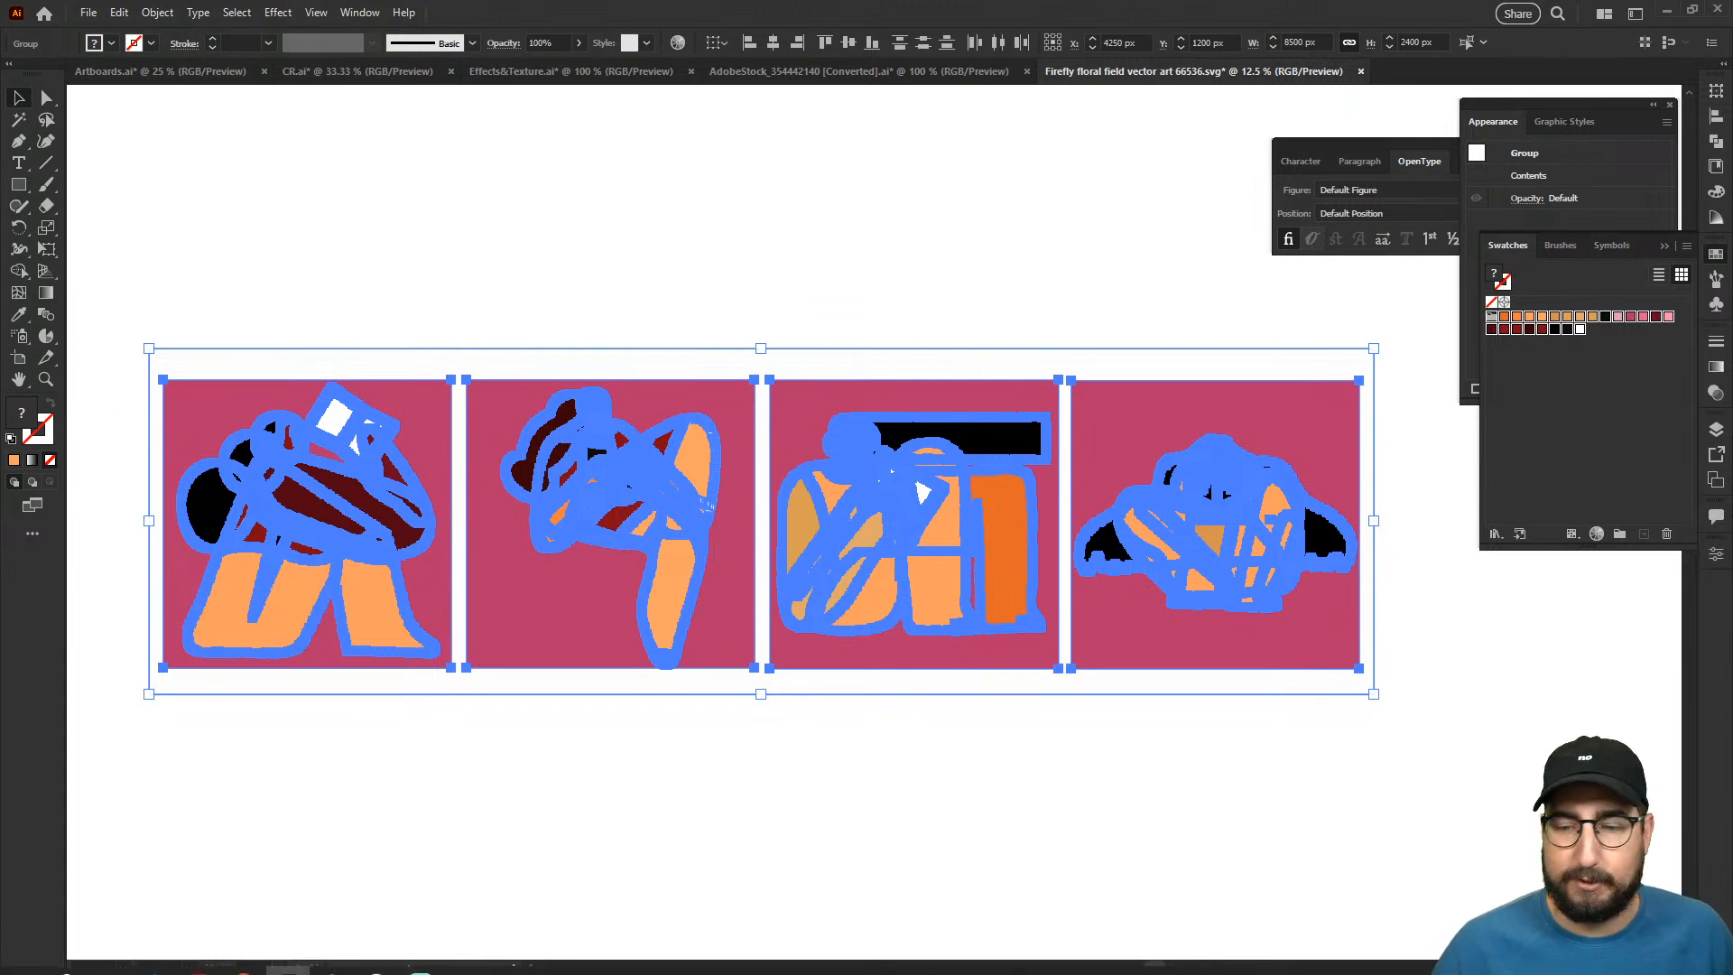
- Switch to the Effects&Texture document and select the "Hi Chat!" lettering
{"action": "left_click", "coordinate": [571, 76]}
{"action": "key", "text": "z"}
{"action": "left_click", "coordinate": [796, 511], "text": "alt"}
{"action": "left_click", "coordinate": [810, 524], "text": "alt"}
{"action": "left_click_drag", "start_coordinate": [812, 524], "coordinate": [627, 786]}
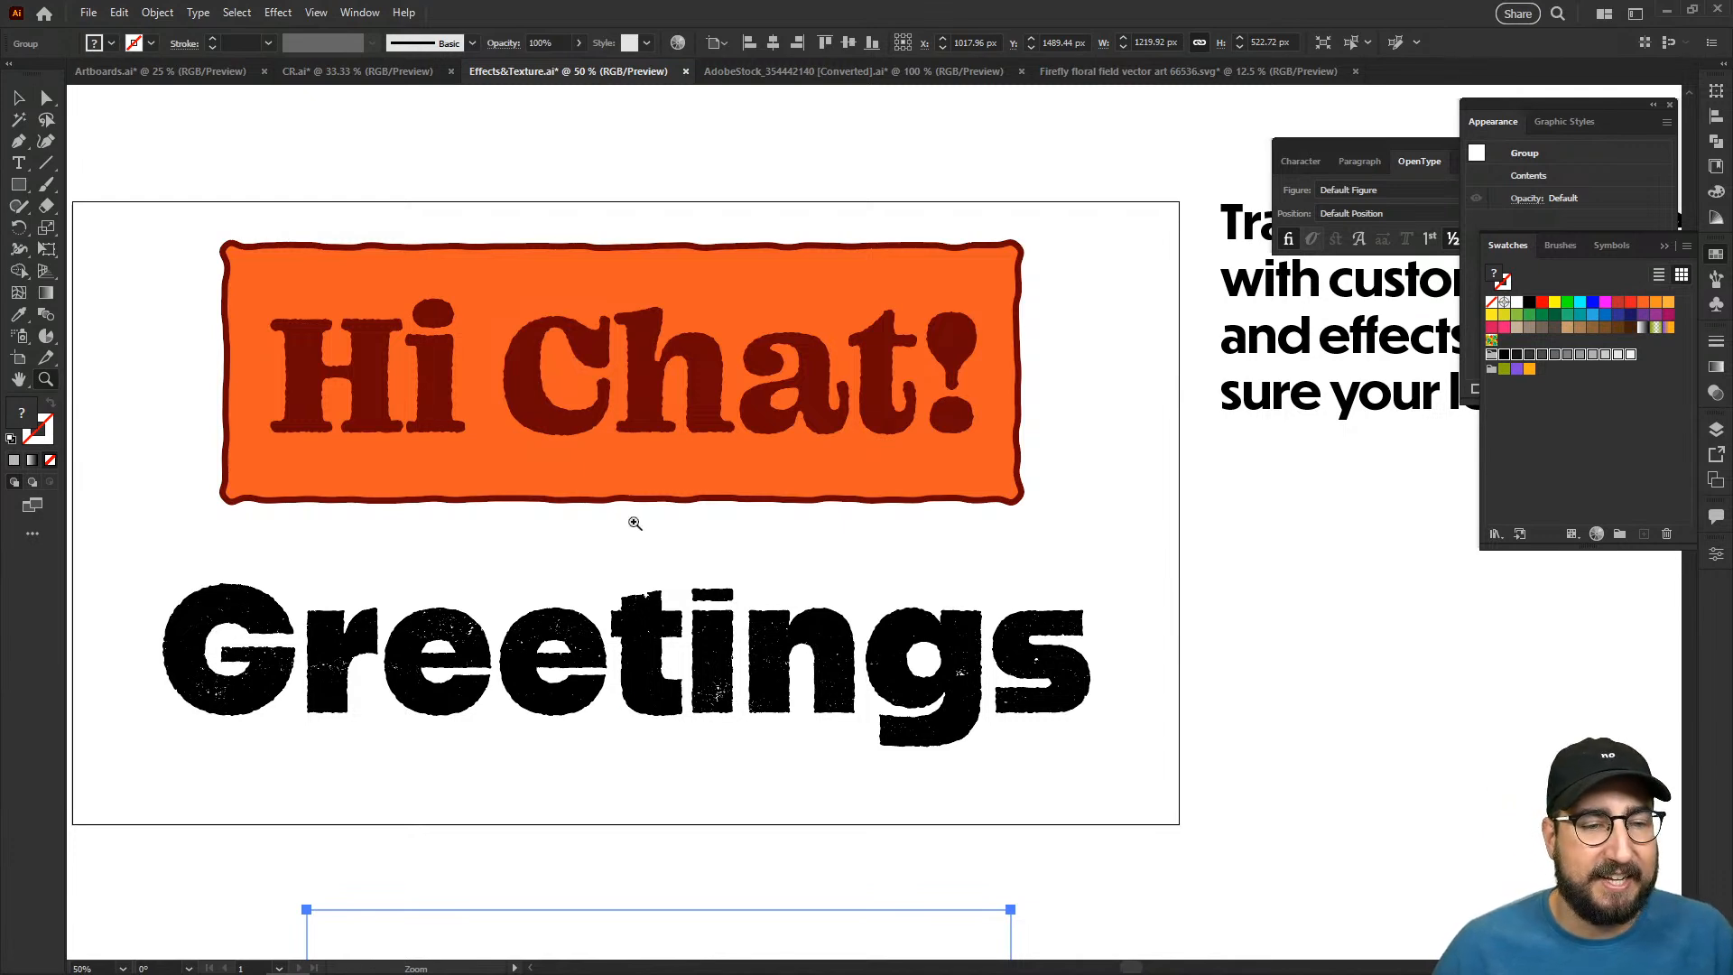
{"action": "key", "text": "v"}
{"action": "left_click", "coordinate": [663, 457]}
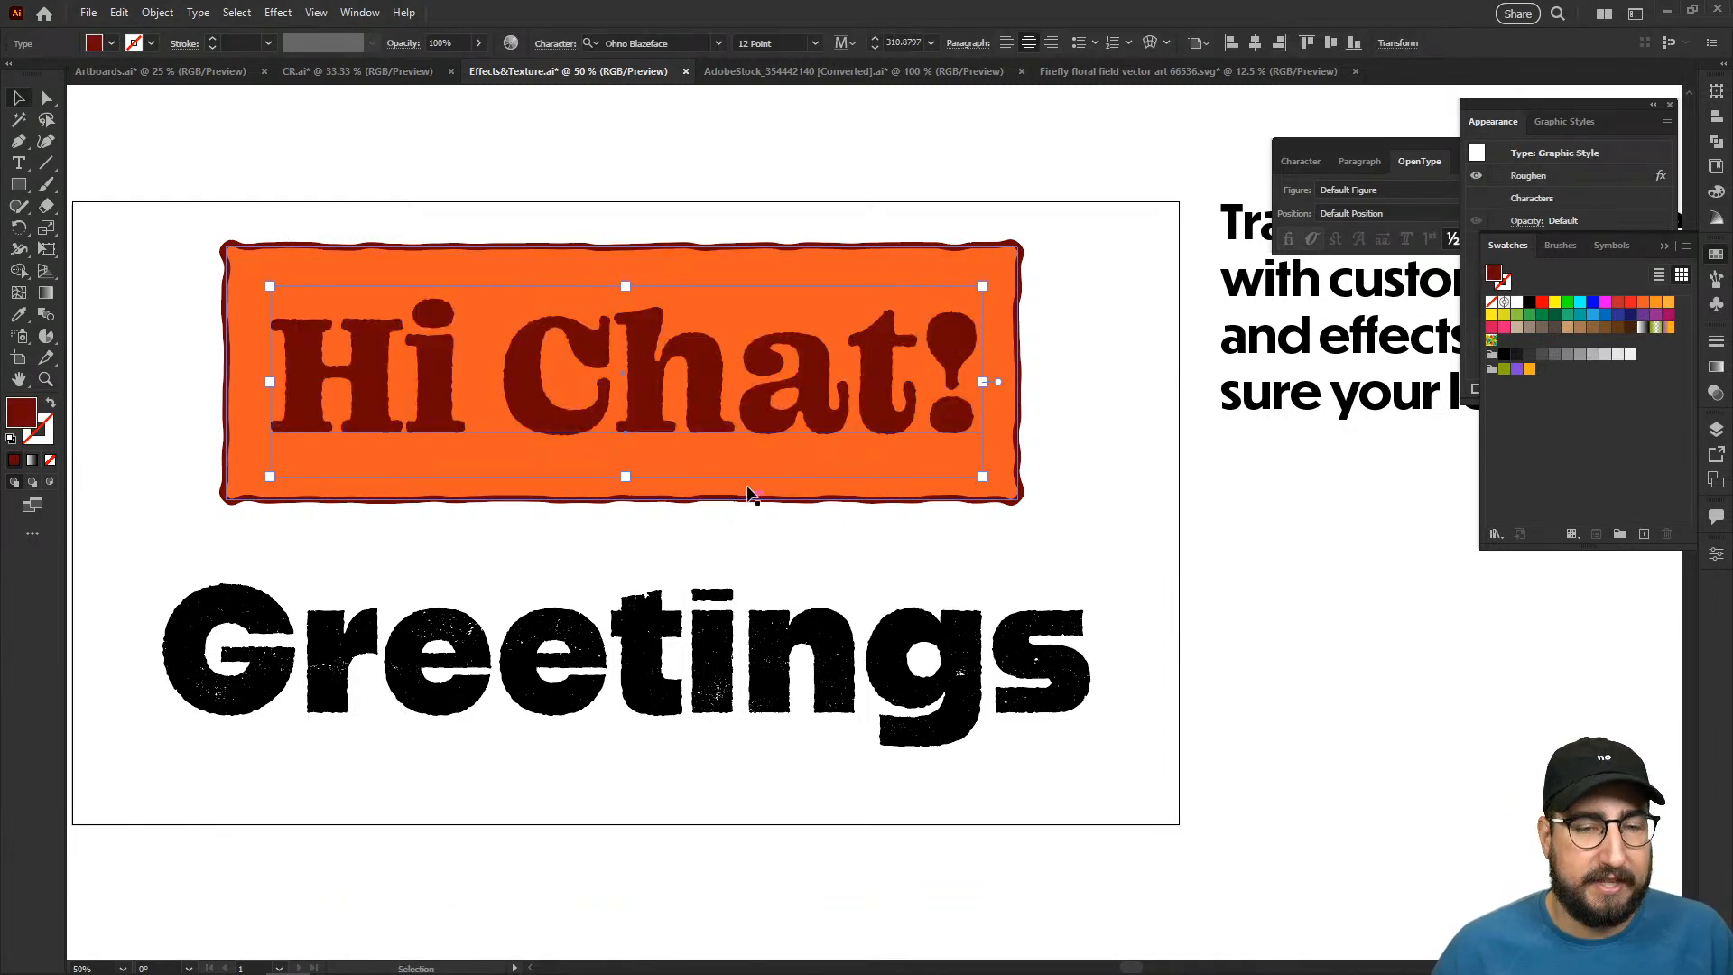
- Apply a Free Distort effect to the "Hi Chat!" lettering, pulling its lower-right and upper-left corners inward to slant it like italics
{"action": "key", "text": "z"}
{"action": "left_click", "coordinate": [739, 507]}
{"action": "left_click", "coordinate": [812, 503]}
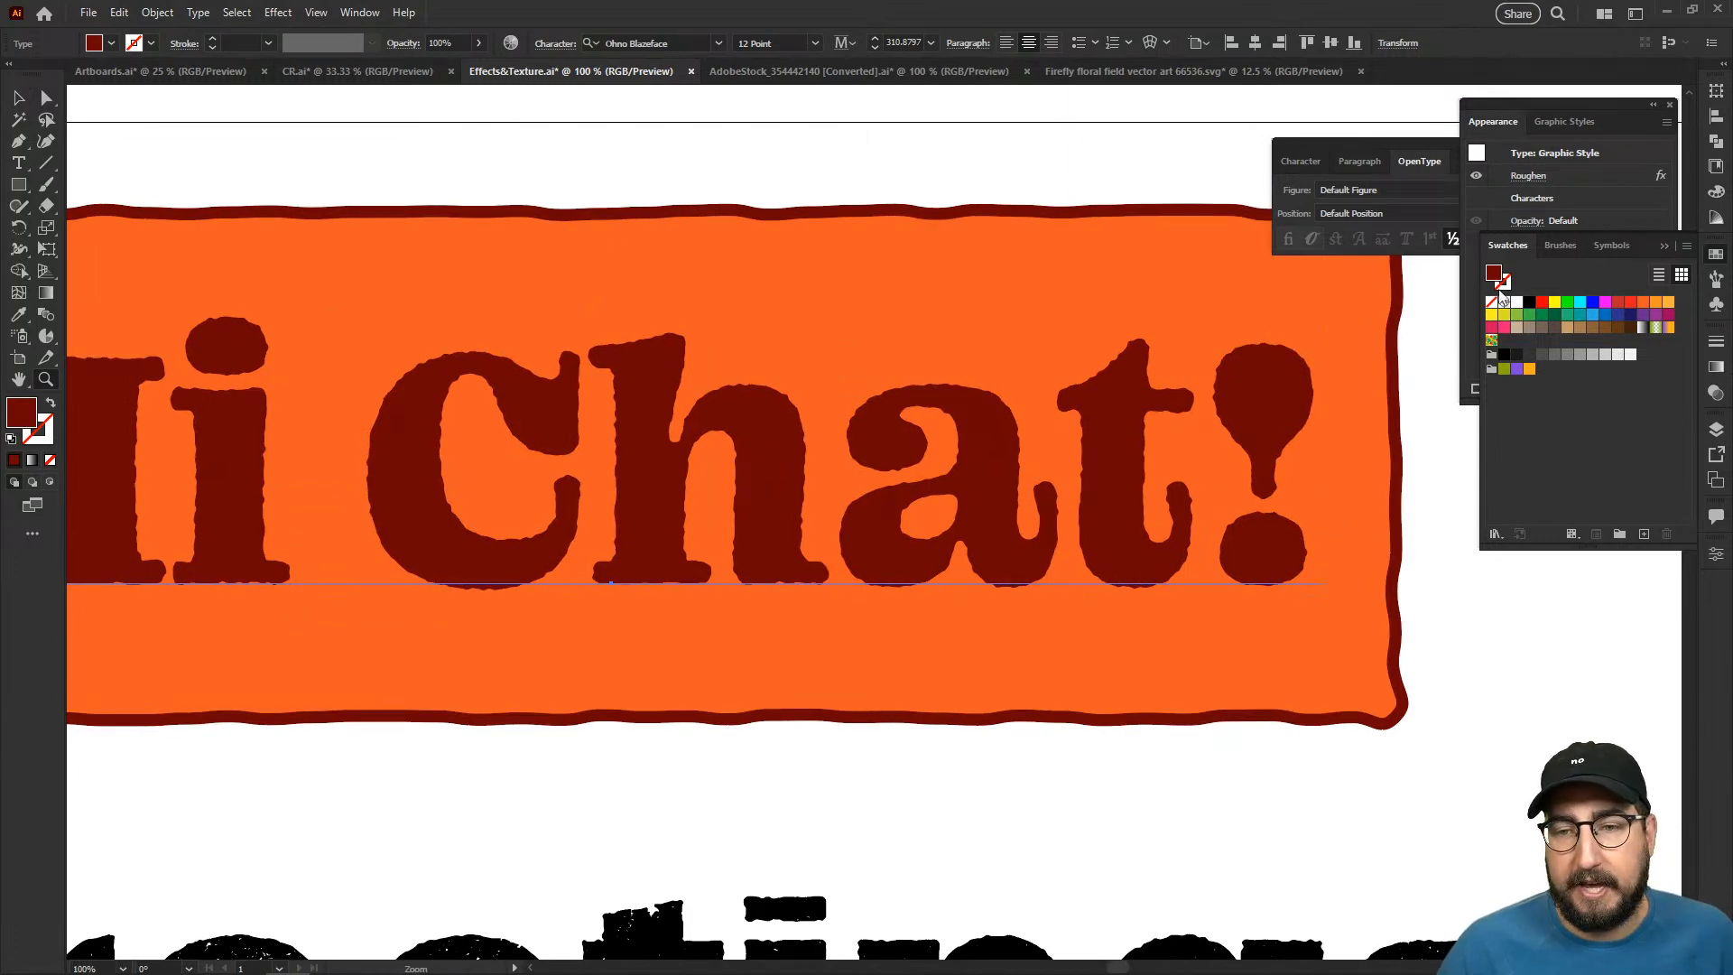
{"action": "left_click", "coordinate": [1576, 106]}
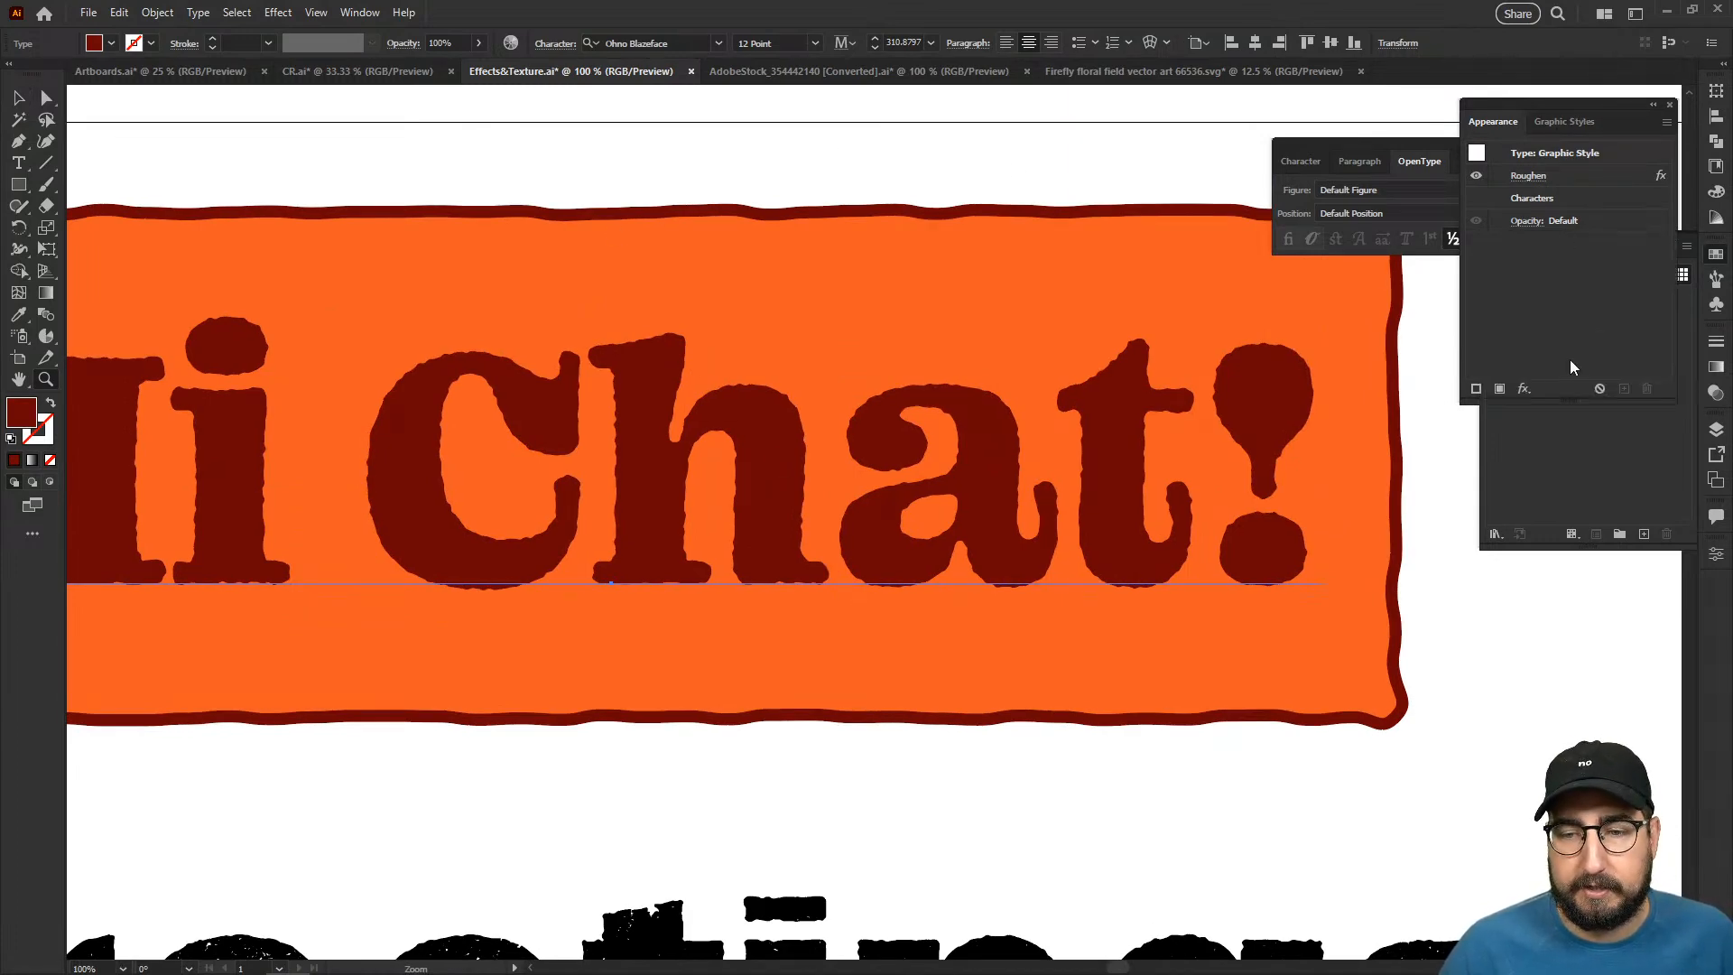
{"action": "left_click", "coordinate": [1524, 388]}
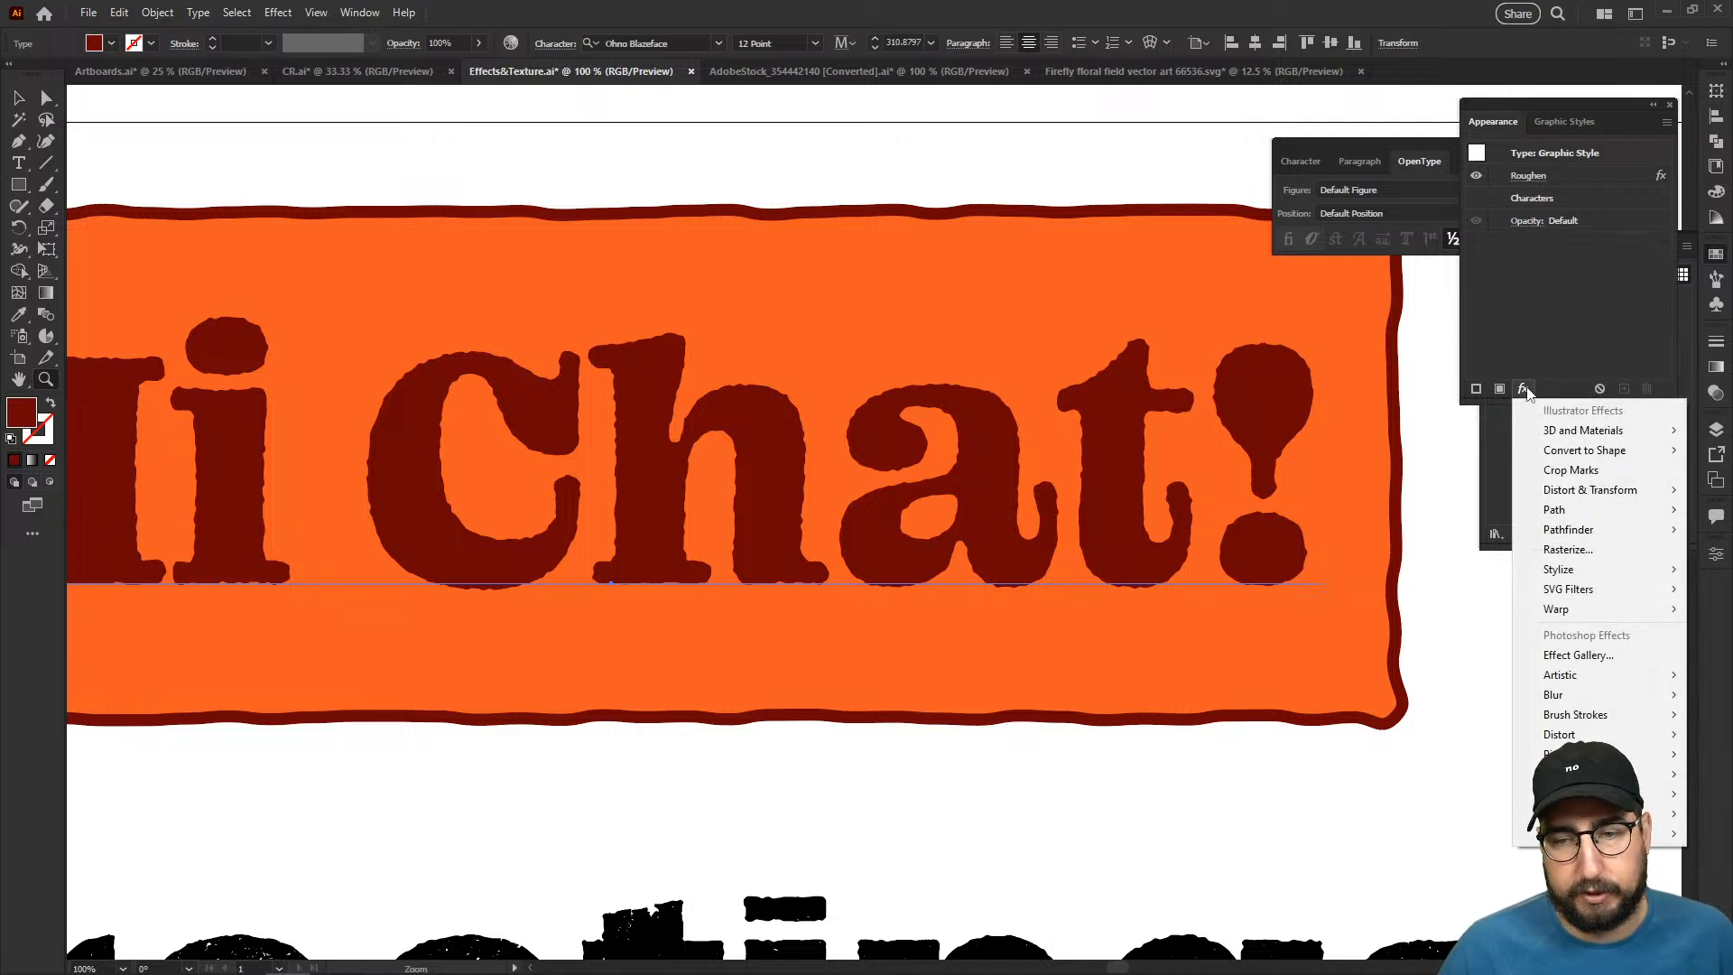
{"action": "mouse_move", "coordinate": [1582, 456]}
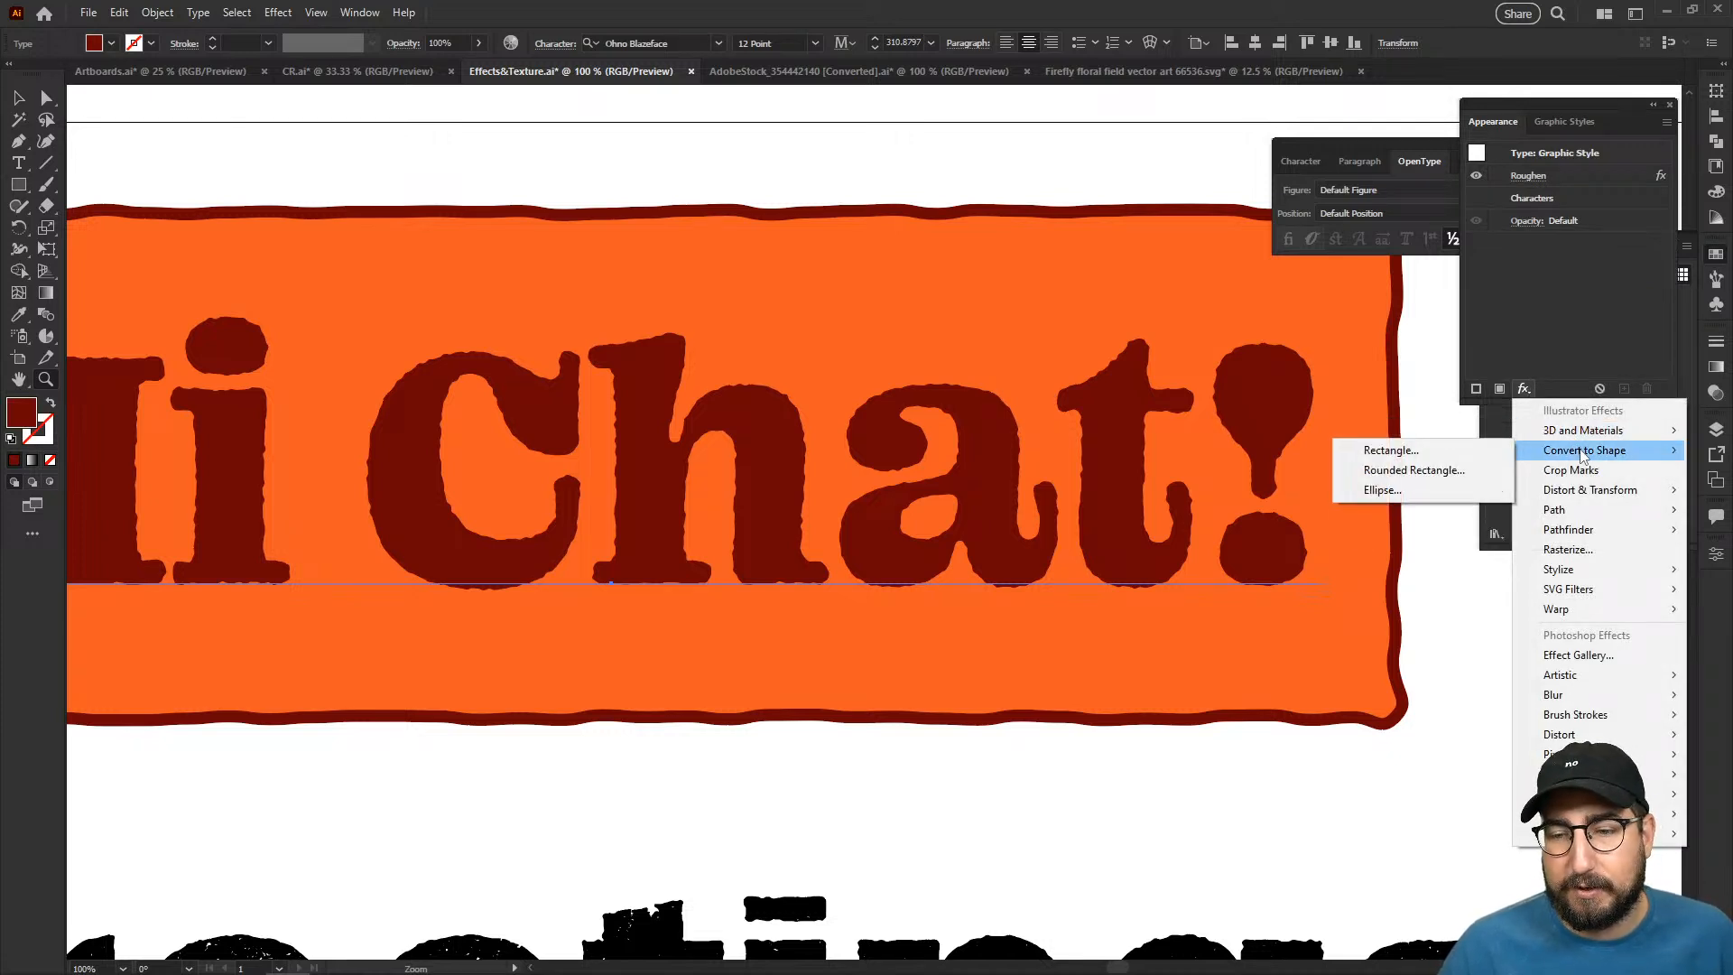
{"action": "mouse_move", "coordinate": [1603, 502]}
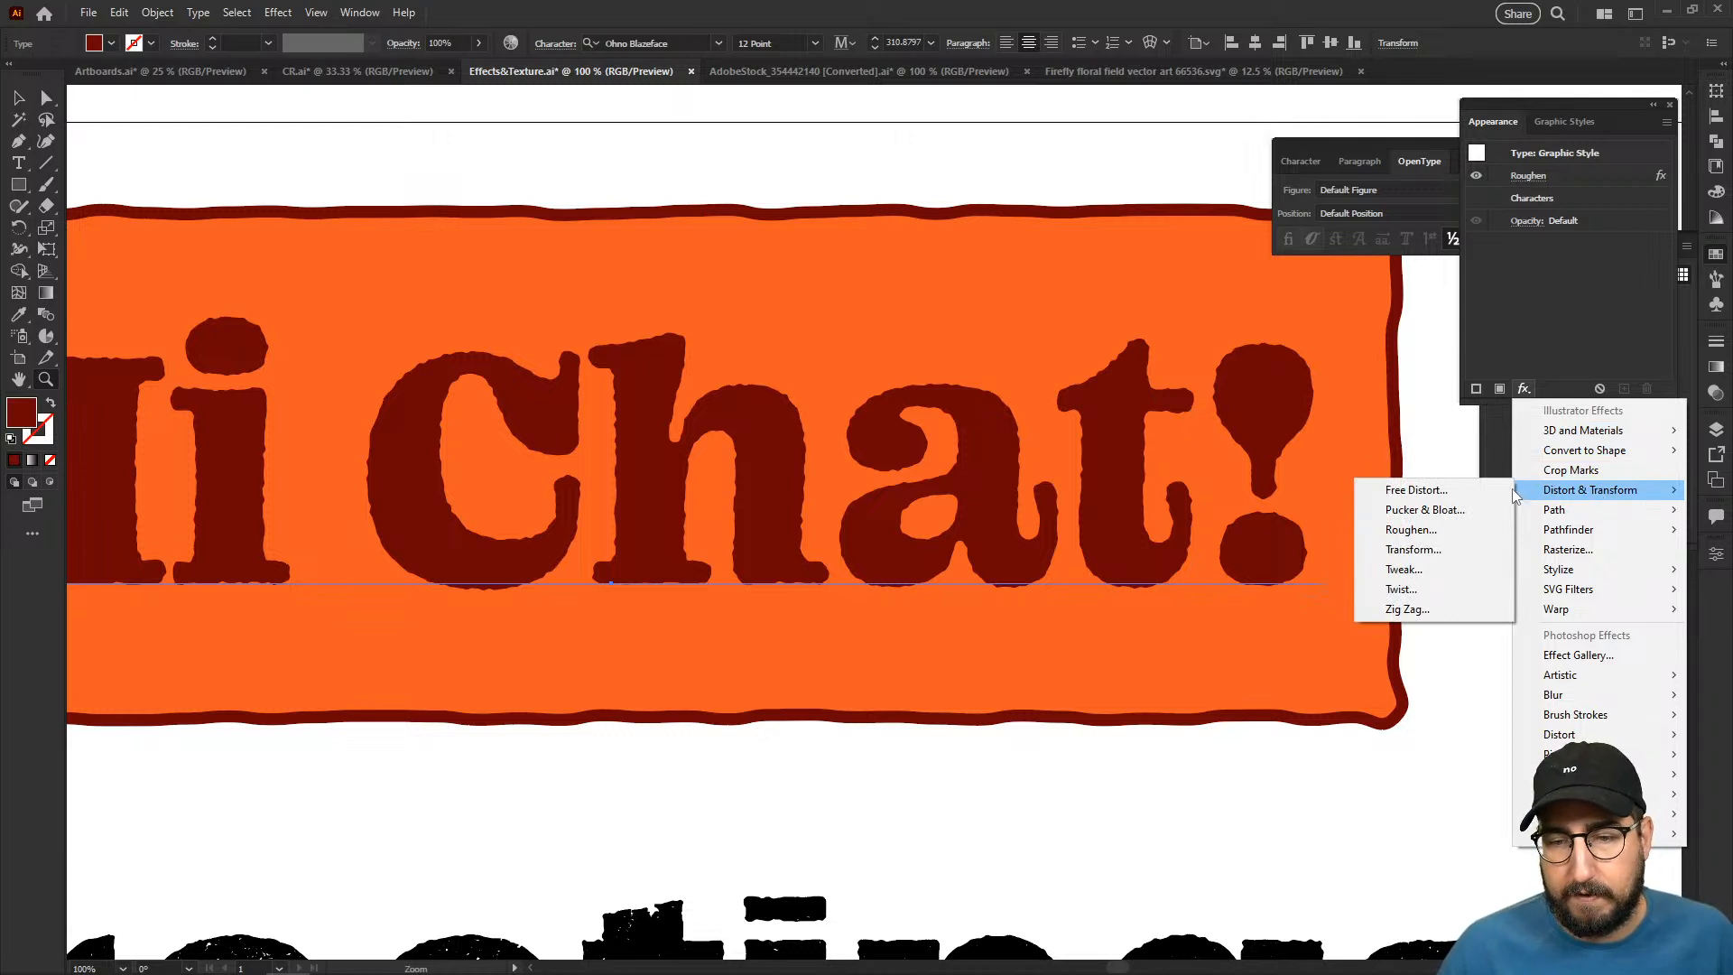
{"action": "left_click", "coordinate": [1464, 491]}
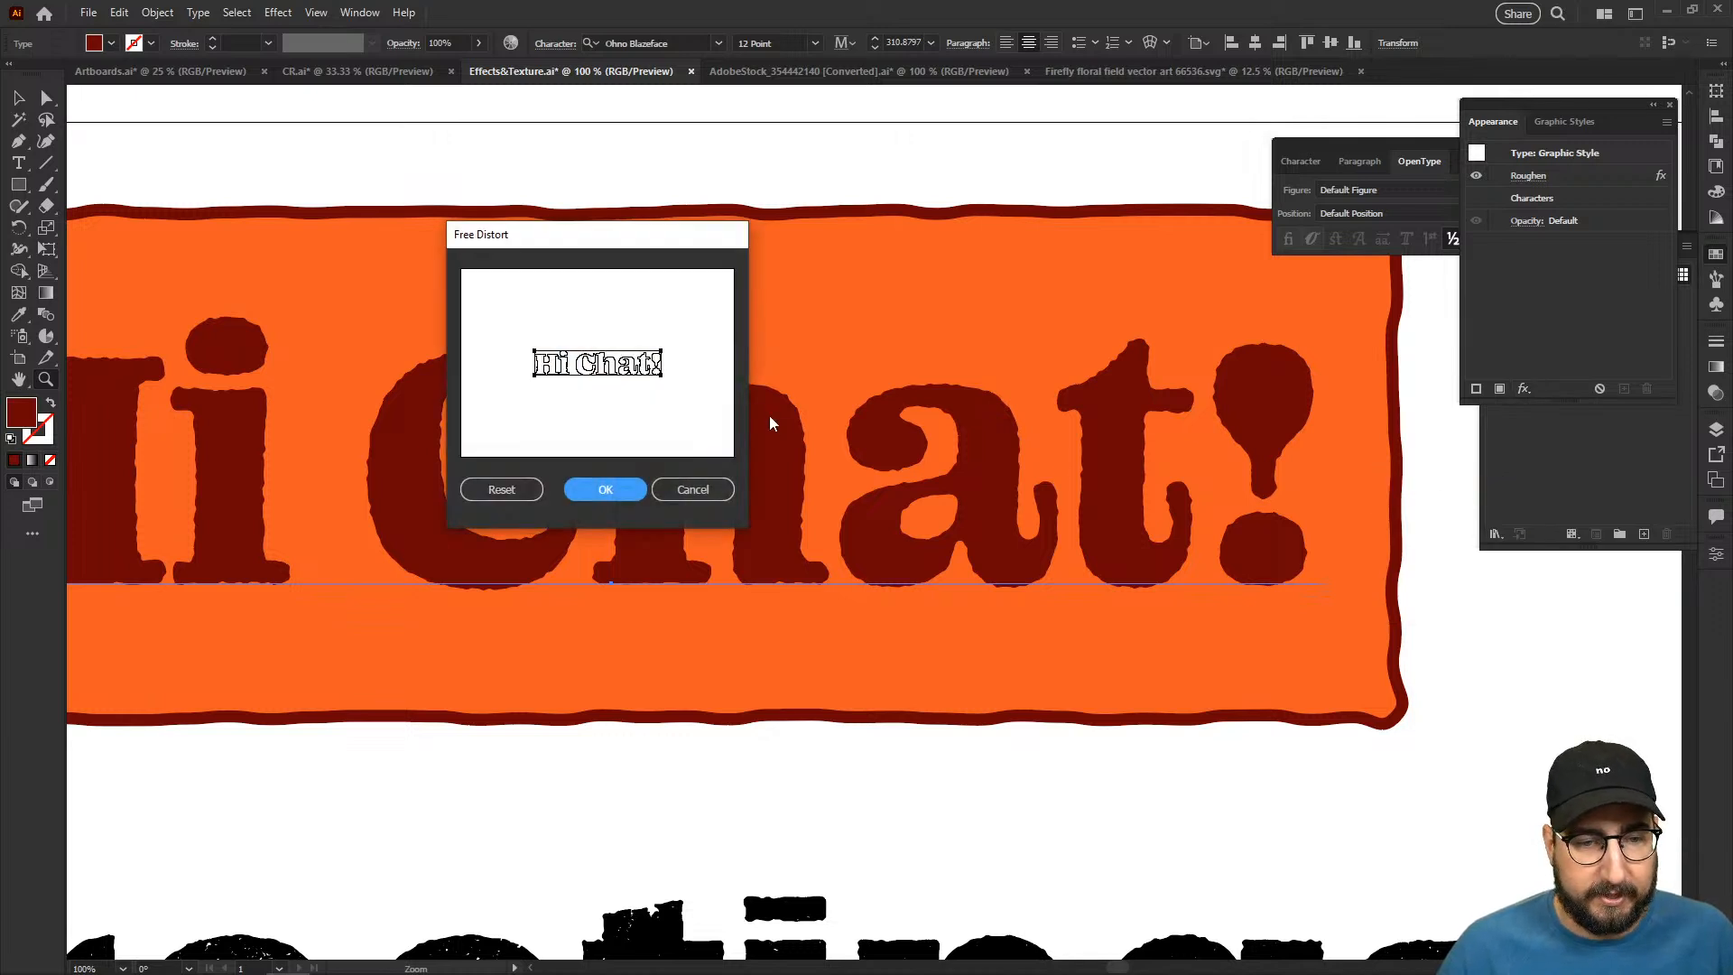
{"action": "mouse_move", "coordinate": [662, 375]}
{"action": "left_mouse_down"}
{"action": "mouse_move", "coordinate": [627, 374]}
{"action": "mouse_move", "coordinate": [643, 383]}
{"action": "left_mouse_up"}
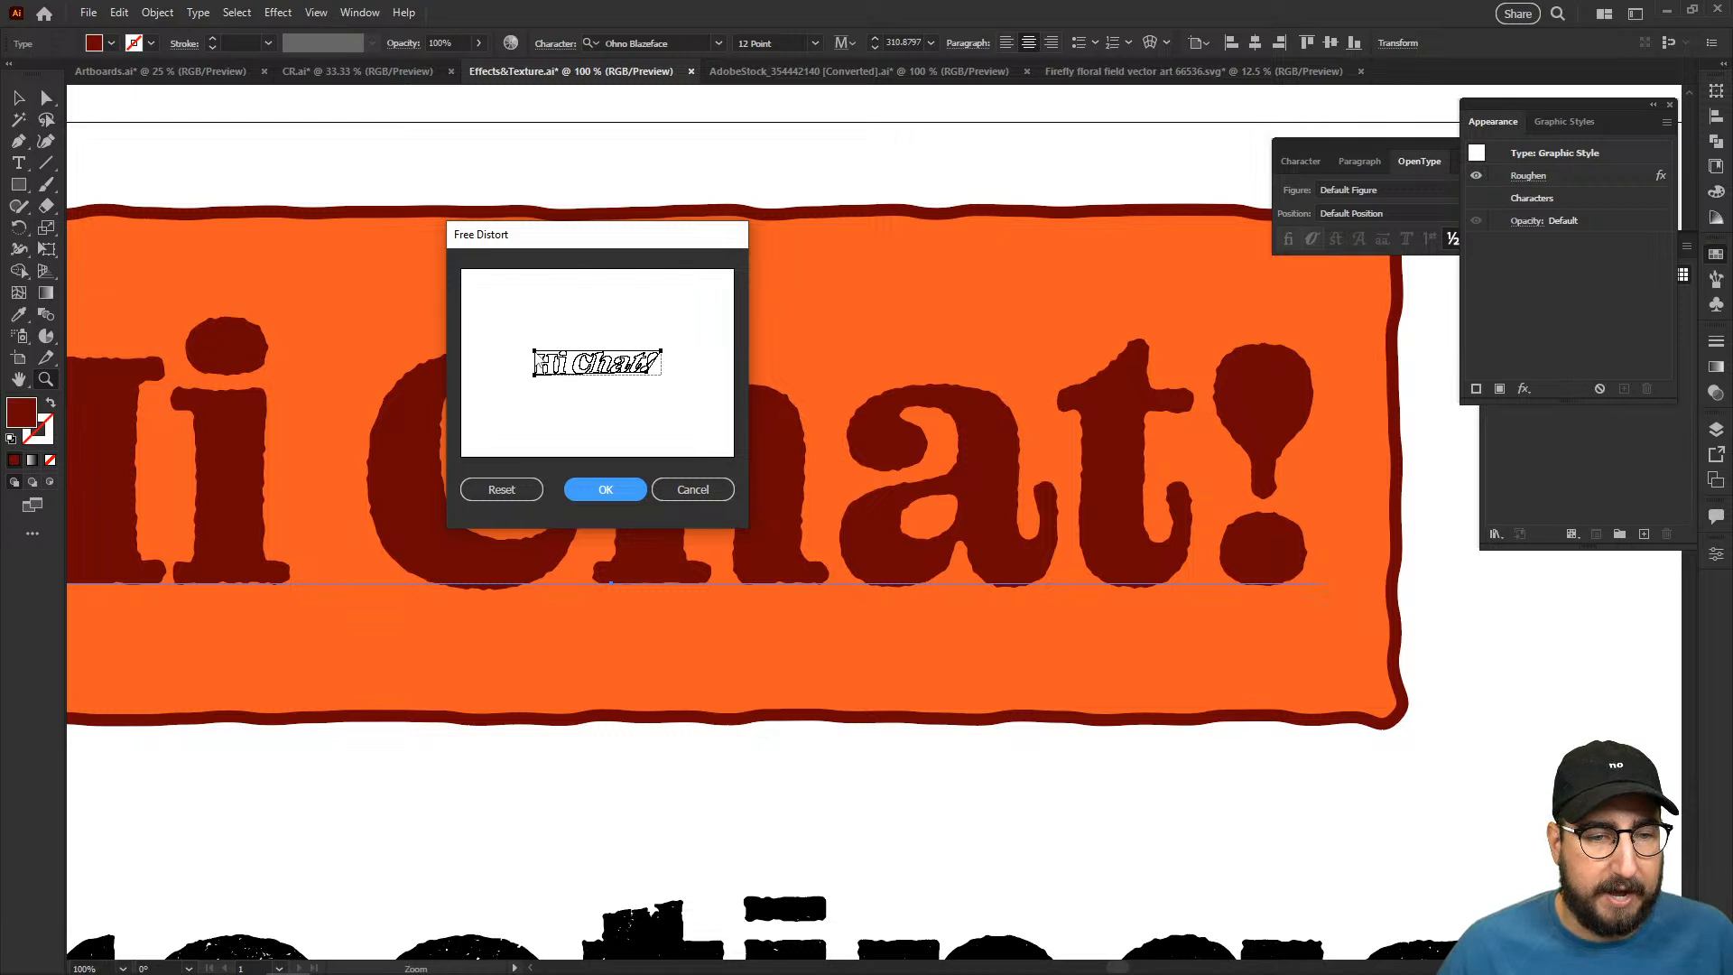
{"action": "left_click_drag", "start_coordinate": [535, 351], "coordinate": [546, 355]}
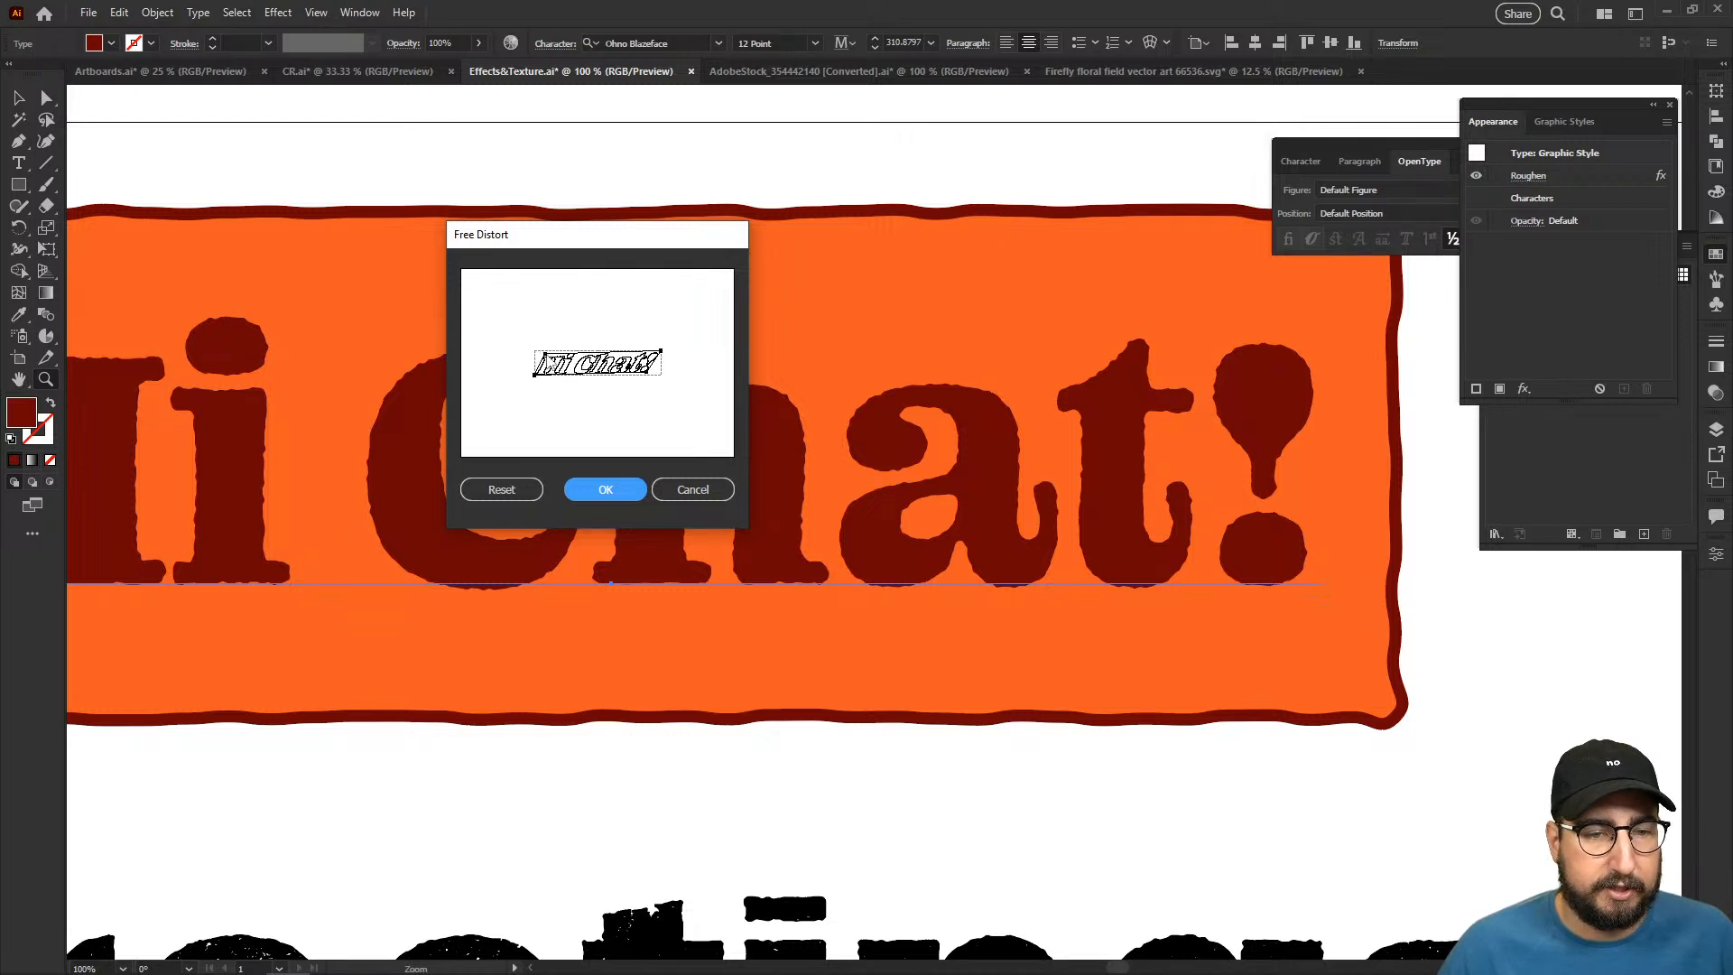
{"action": "left_click", "coordinate": [625, 491]}
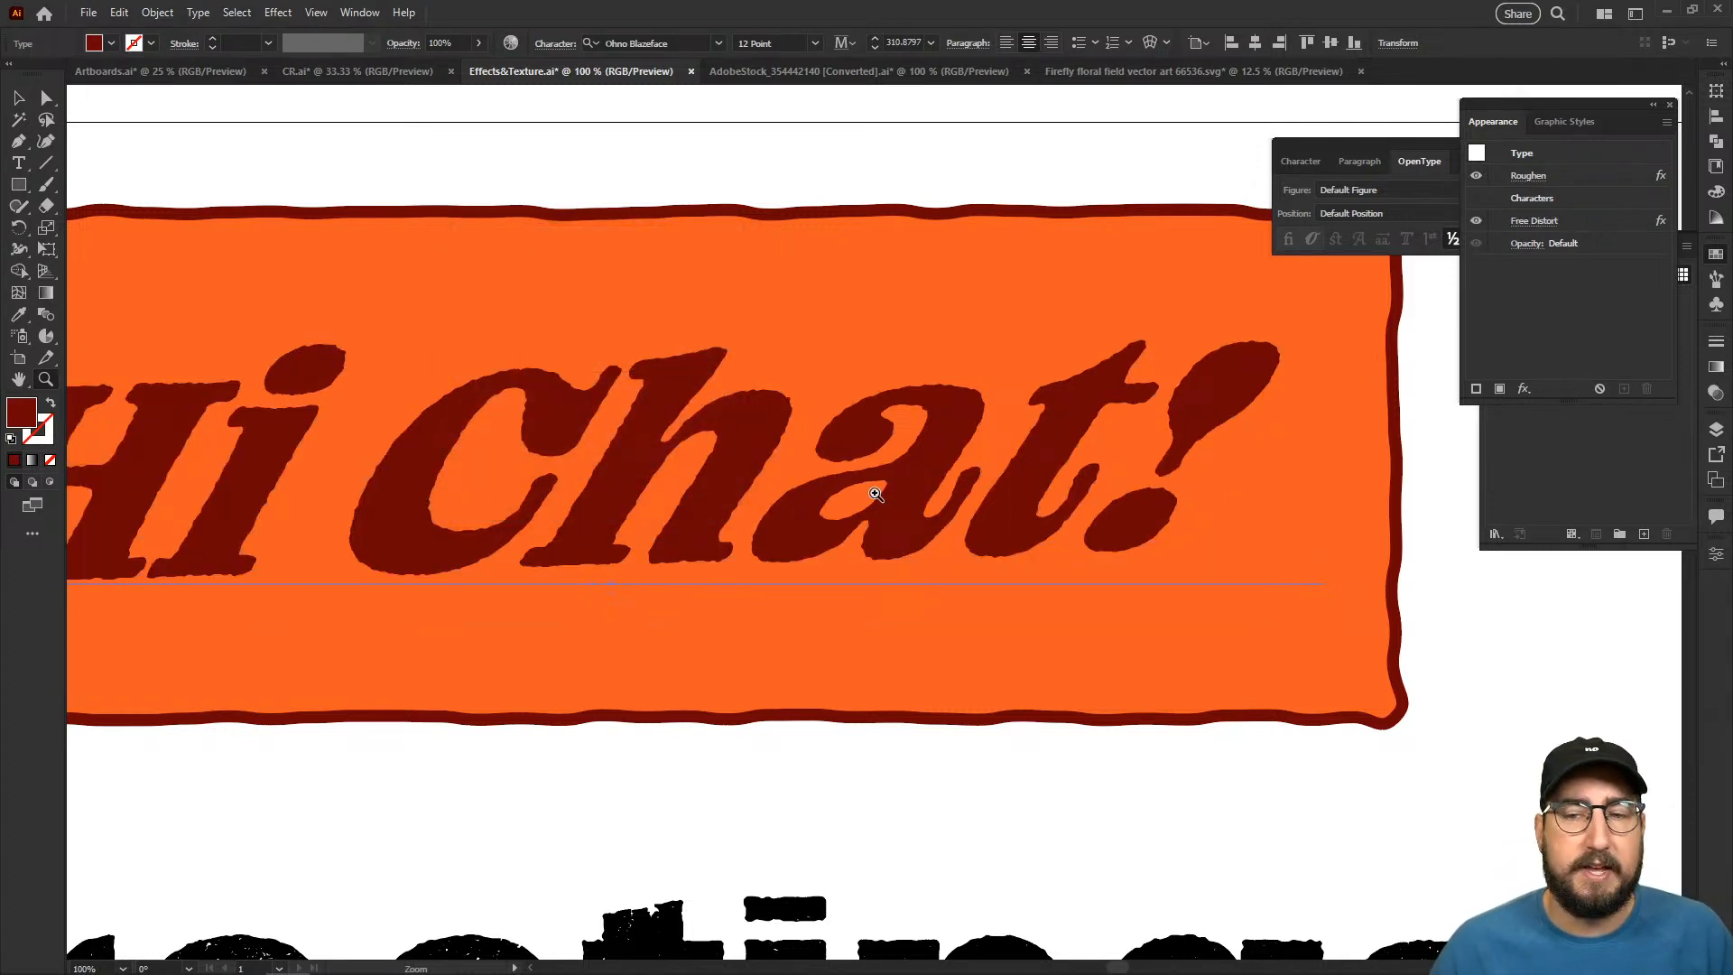
- Undo the Free Distort effect on the "Hi Chat!" lettering
{"action": "left_click", "coordinate": [855, 495], "text": "alt"}
{"action": "key", "text": "t"}
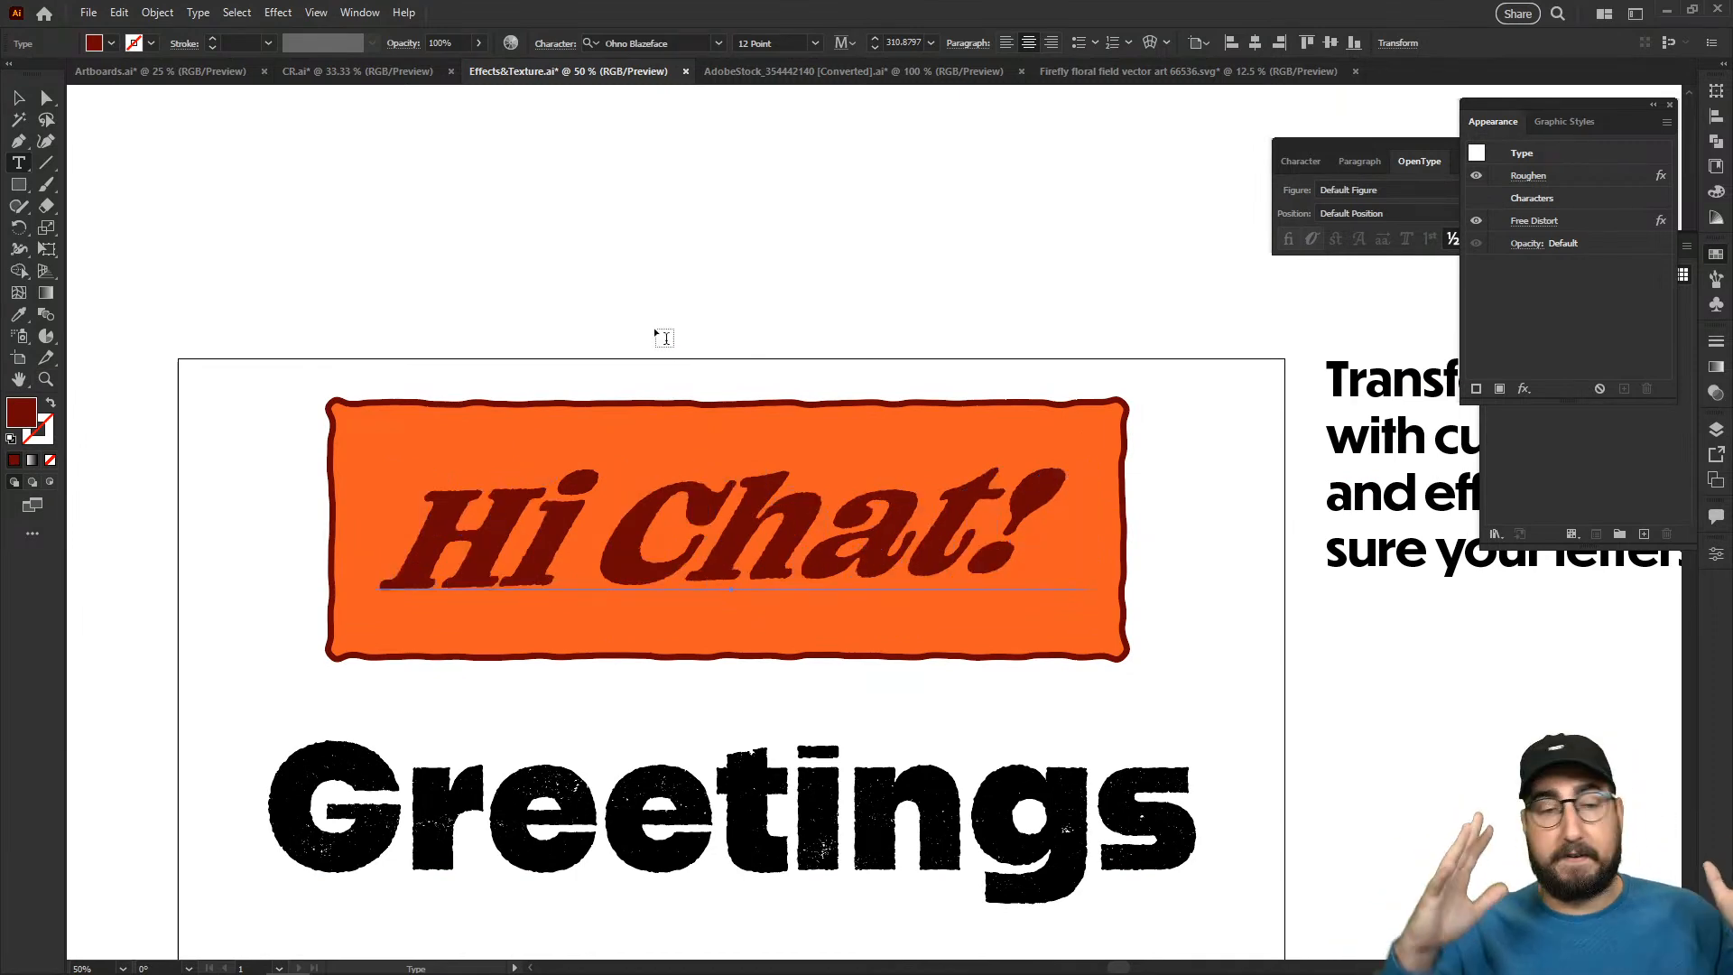
{"action": "key", "text": "ctrl+z"}
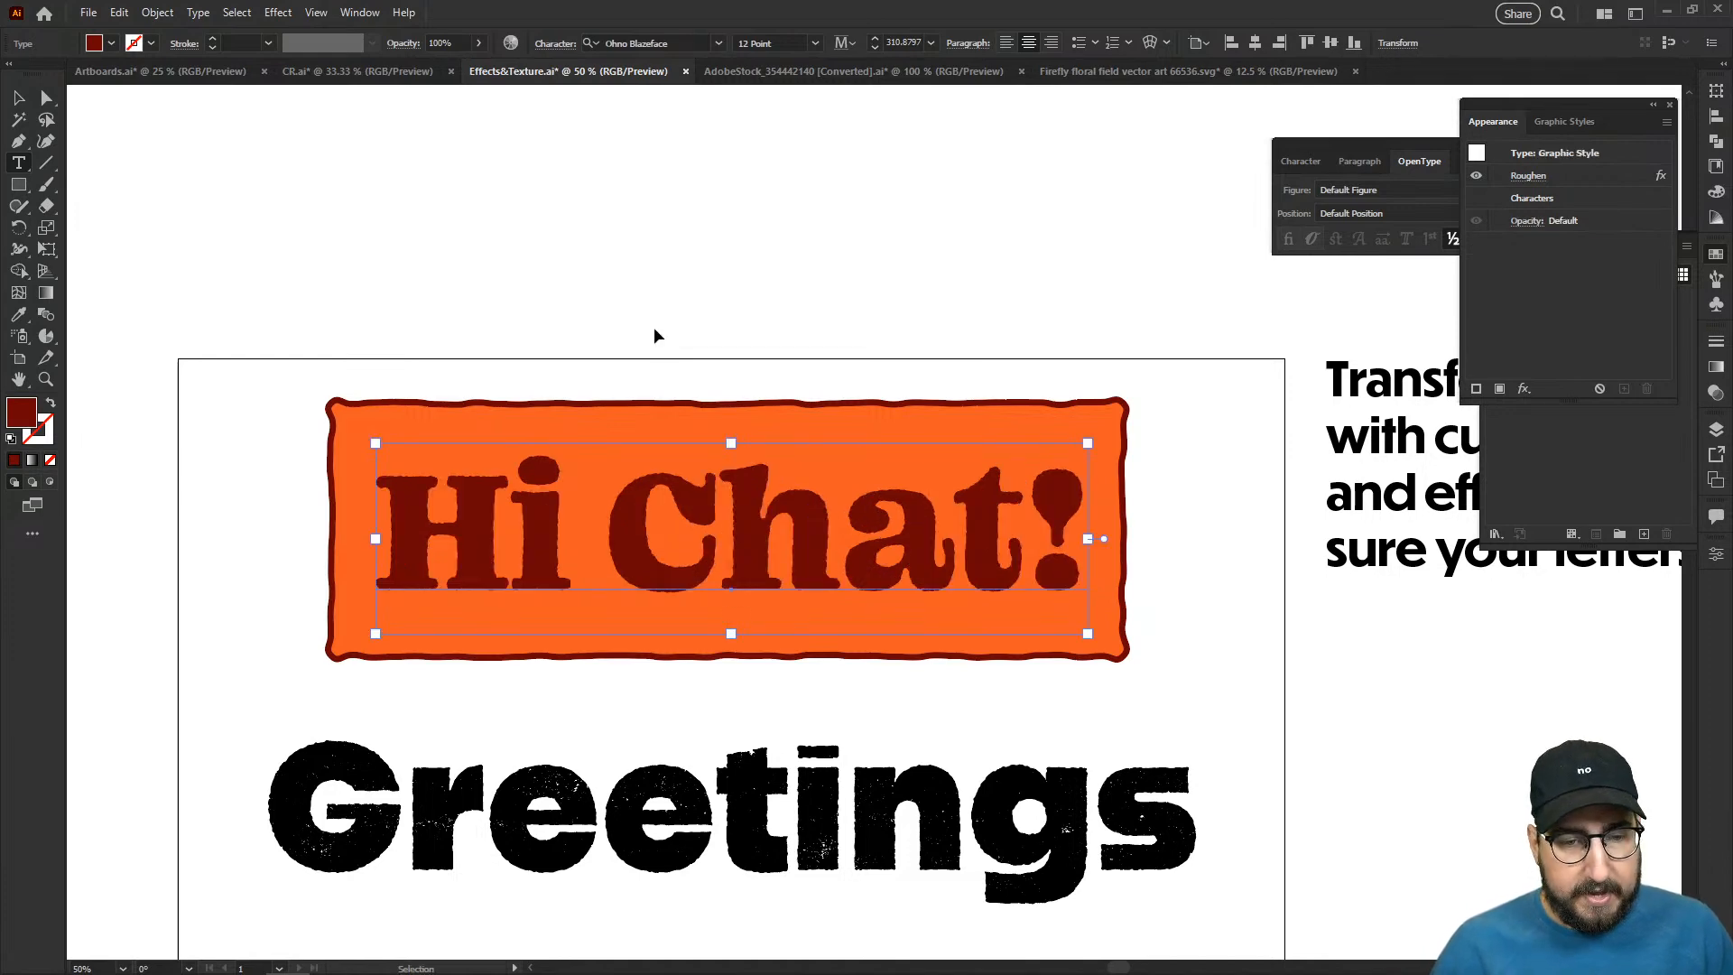
- Select the "Hi Chat!" lettering with its orange rectangle and apply Free Distort, raising both right corners so the artwork slopes upward
{"action": "left_click_drag", "start_coordinate": [375, 353], "coordinate": [1161, 609]}
{"action": "key", "text": "z"}
{"action": "left_click", "coordinate": [857, 508]}
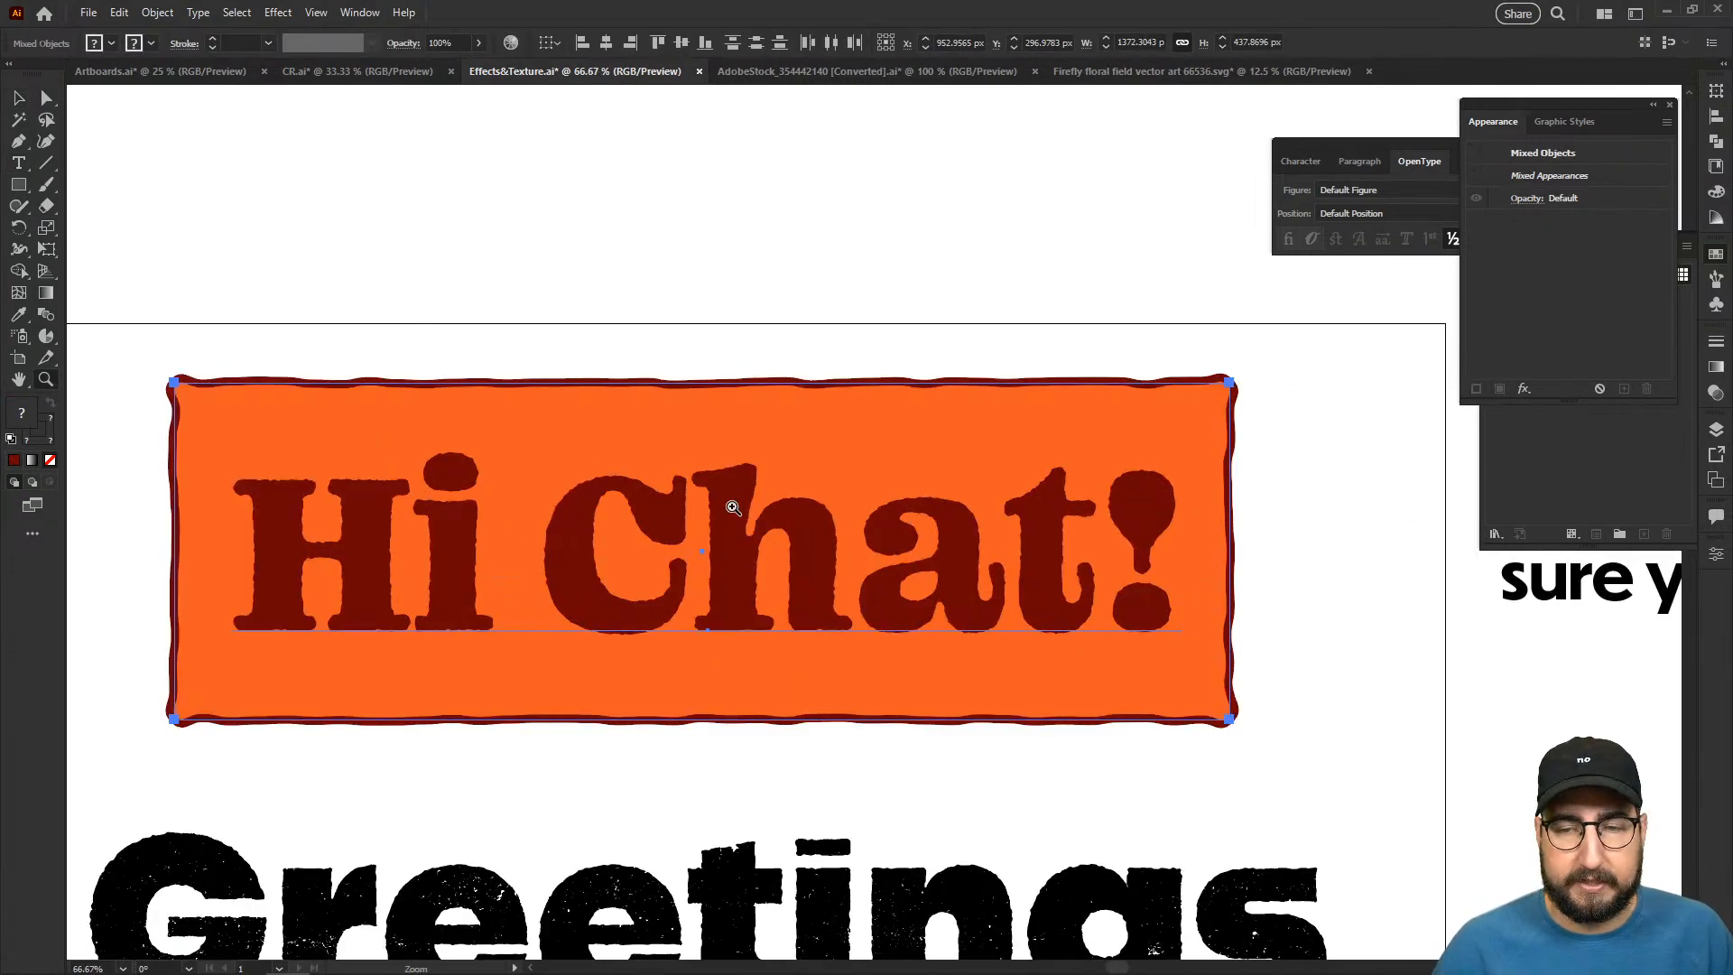
{"action": "left_click", "coordinate": [1525, 389]}
{"action": "mouse_move", "coordinate": [1572, 495]}
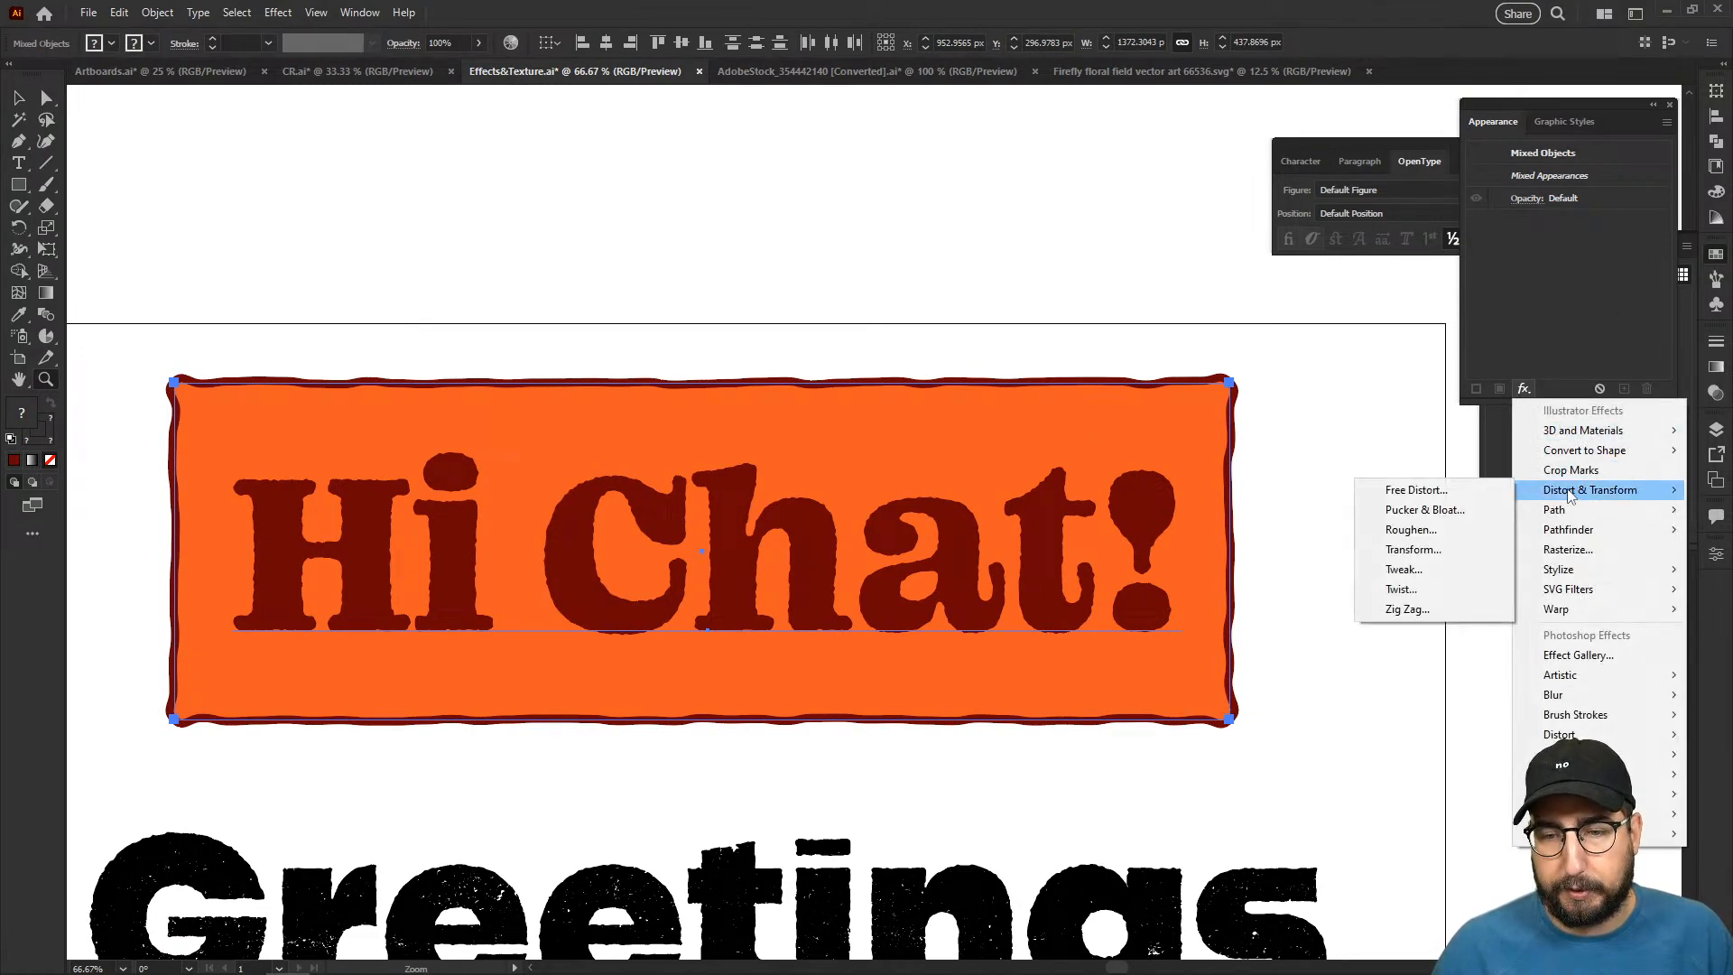
{"action": "left_click", "coordinate": [1459, 498]}
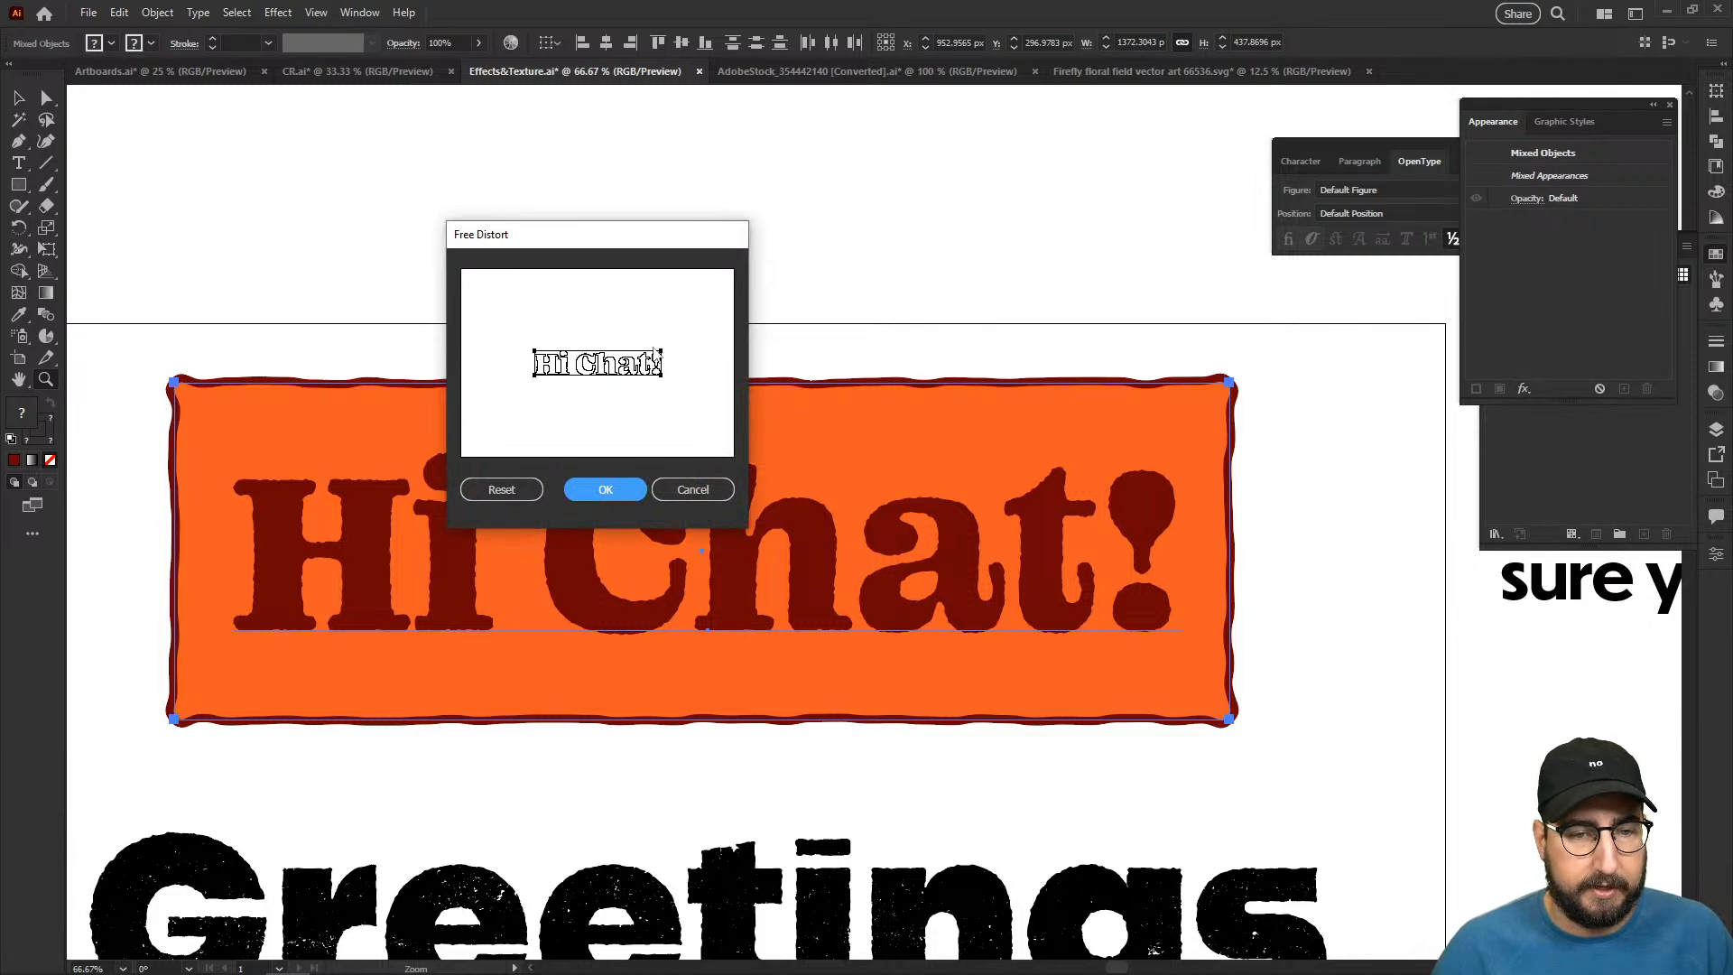
{"action": "left_click_drag", "start_coordinate": [662, 353], "coordinate": [662, 341]}
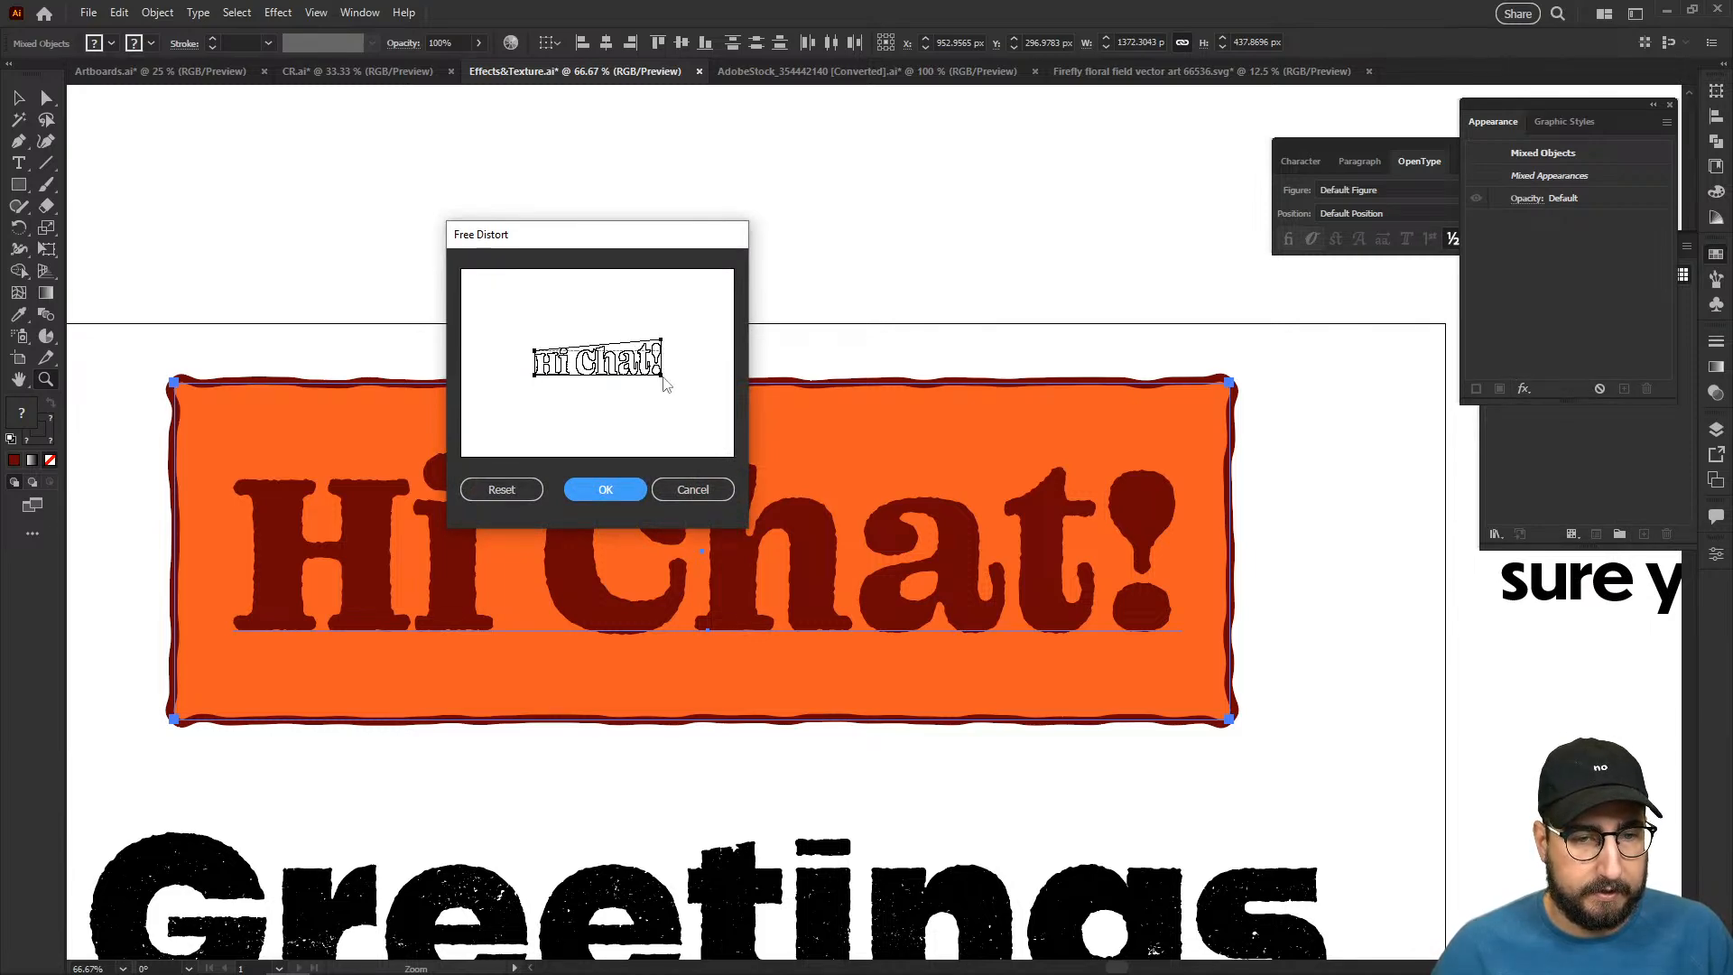
{"action": "left_click_drag", "start_coordinate": [660, 374], "coordinate": [661, 365]}
{"action": "left_click", "coordinate": [598, 486]}
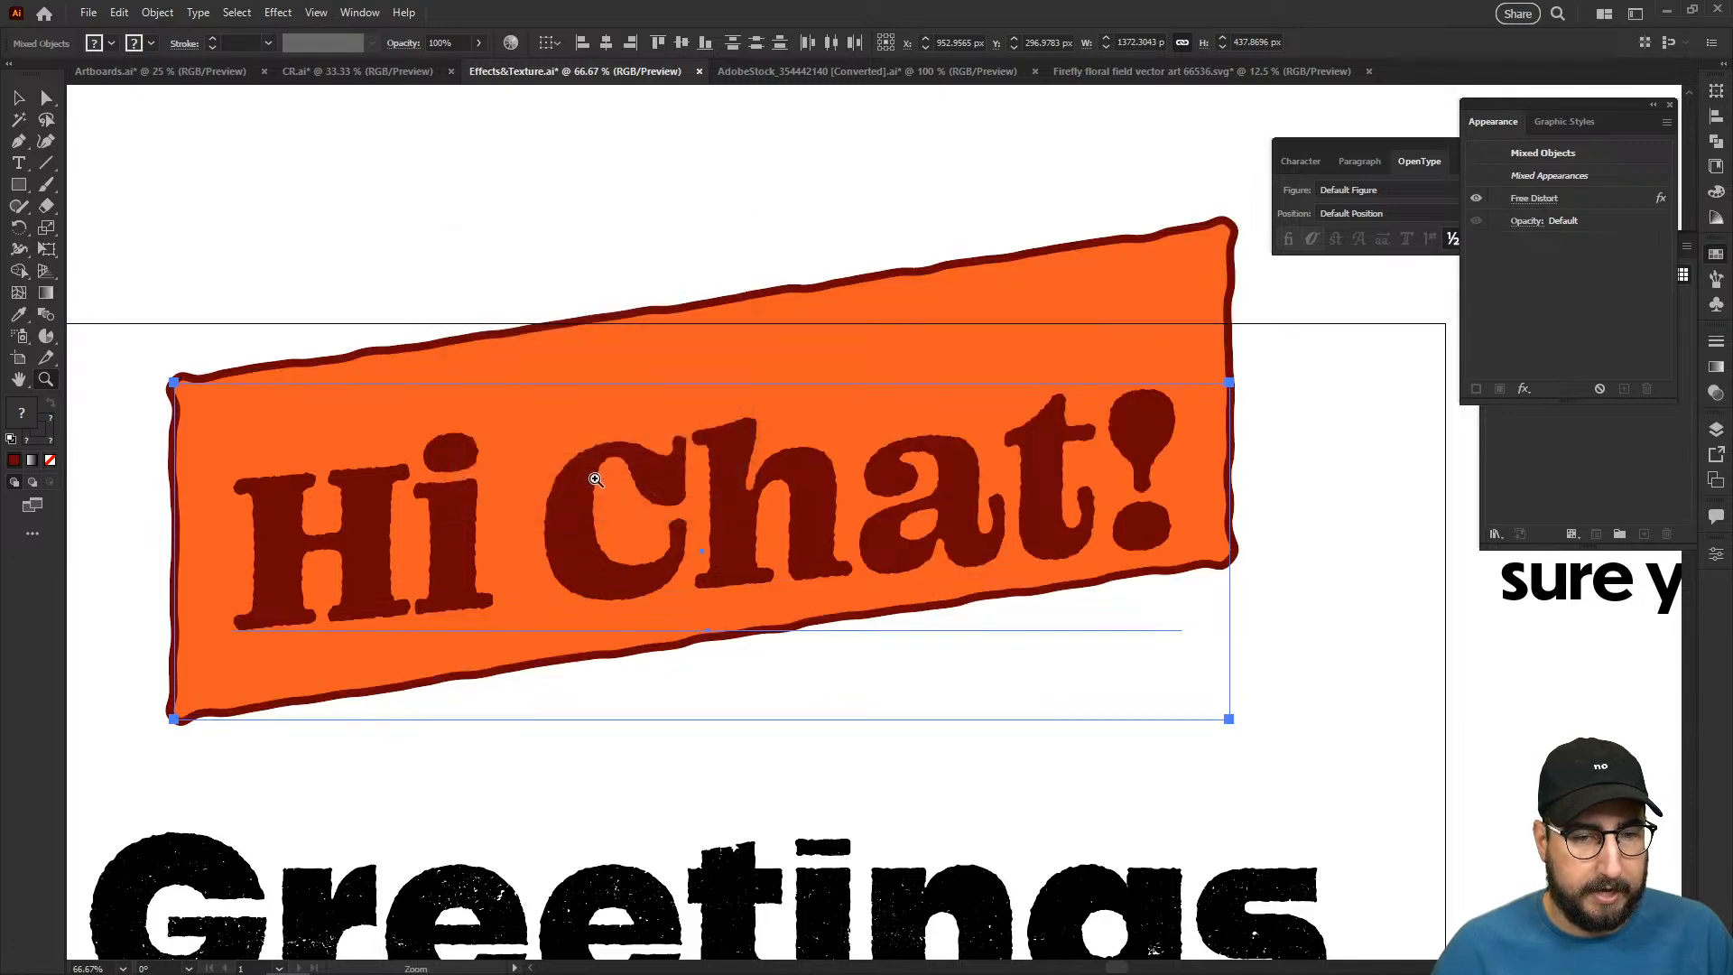
- Undo the upward-sloping Free Distort on the lettering and its orange rectangle
{"action": "key", "text": "v"}
{"action": "left_click", "coordinate": [688, 236]}
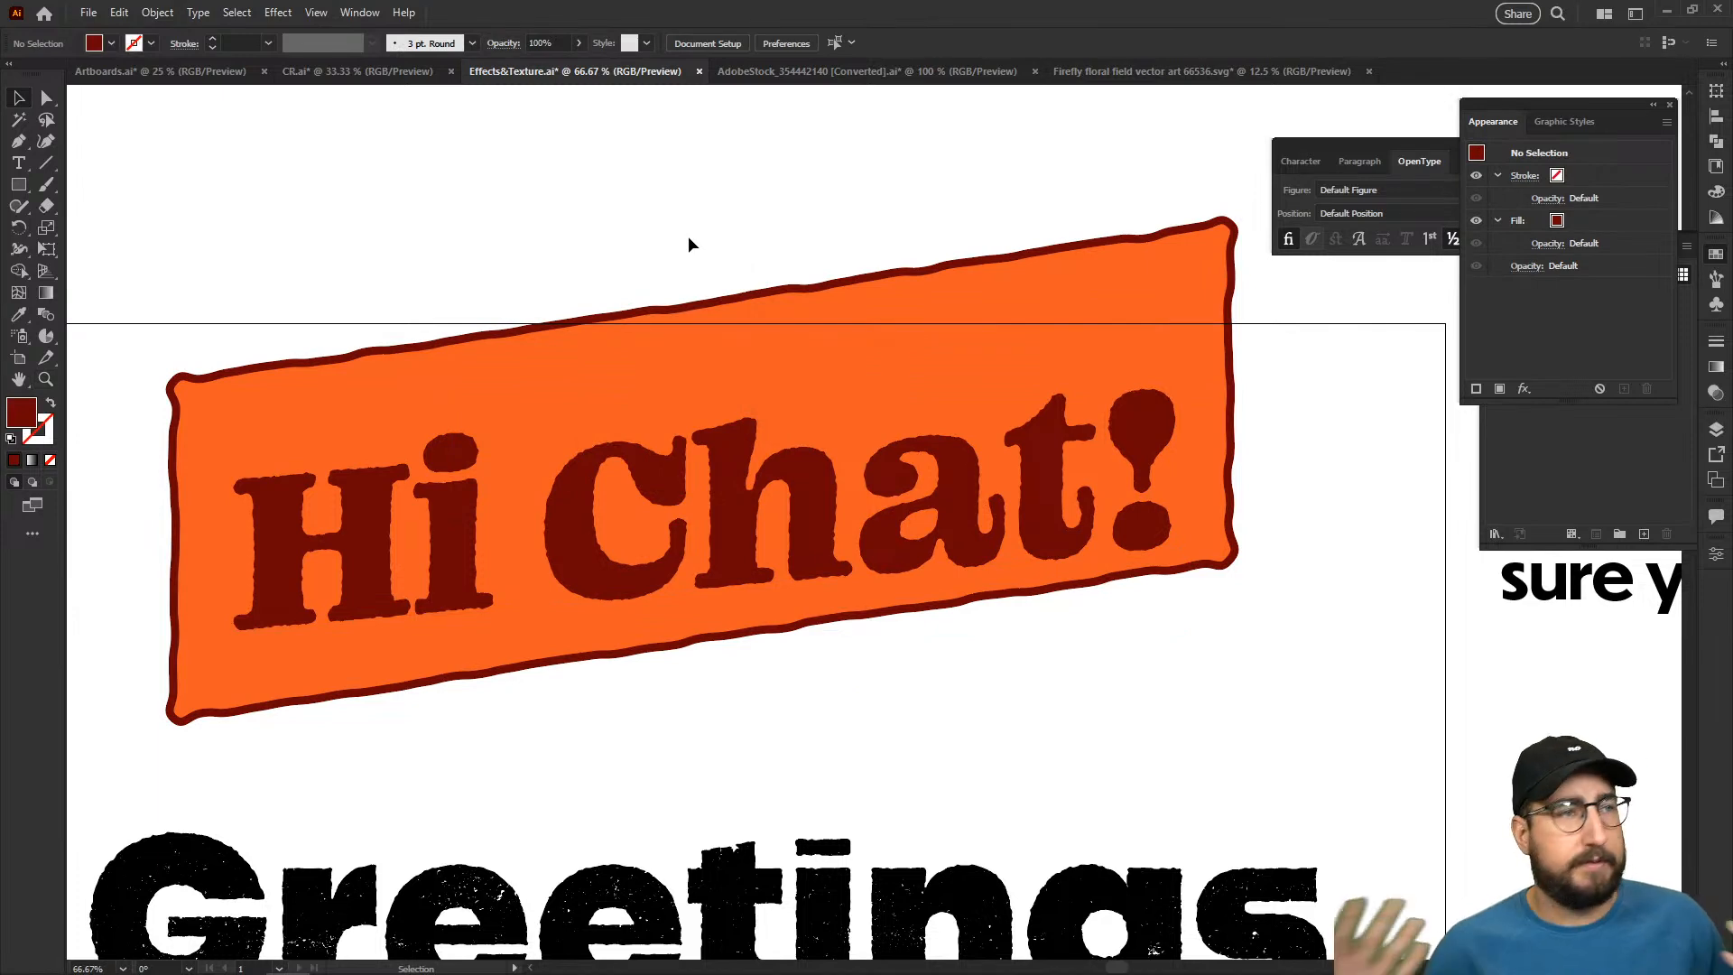
{"action": "key", "text": "ctrl+z"}
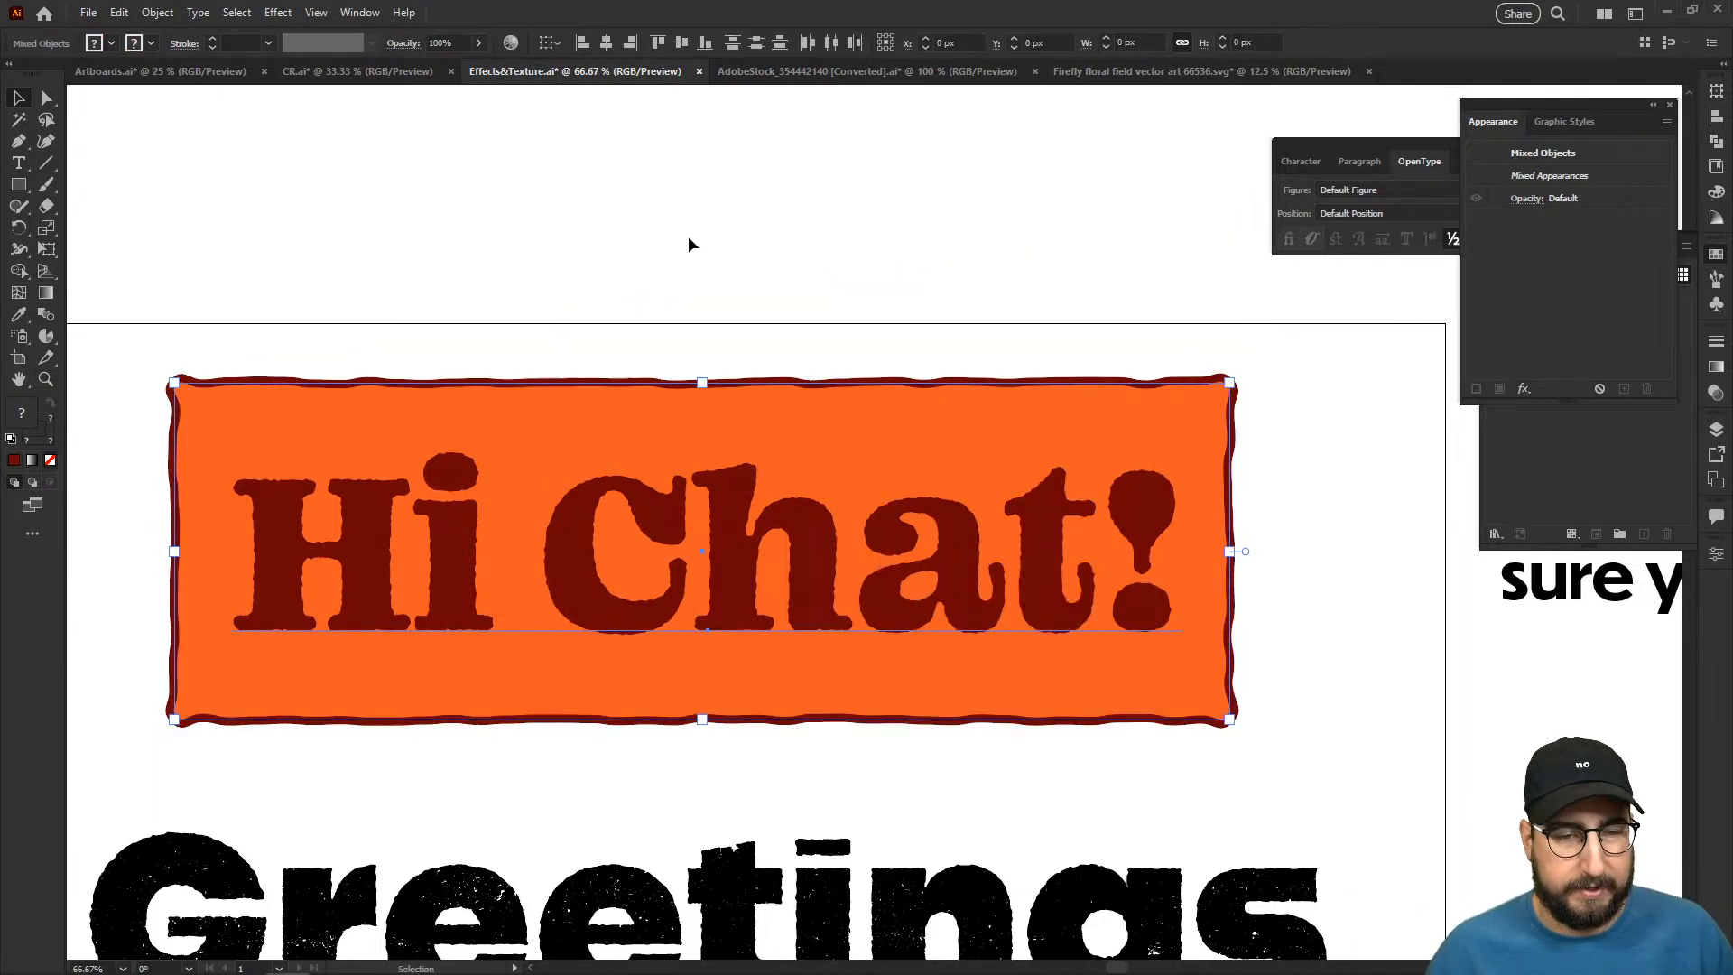
- Apply a horizontal Rise warp with 50% bend to the ungrouped lettering and orange rectangle, previewing the Arc and Bulge styles first
{"action": "left_click", "coordinate": [1522, 389]}
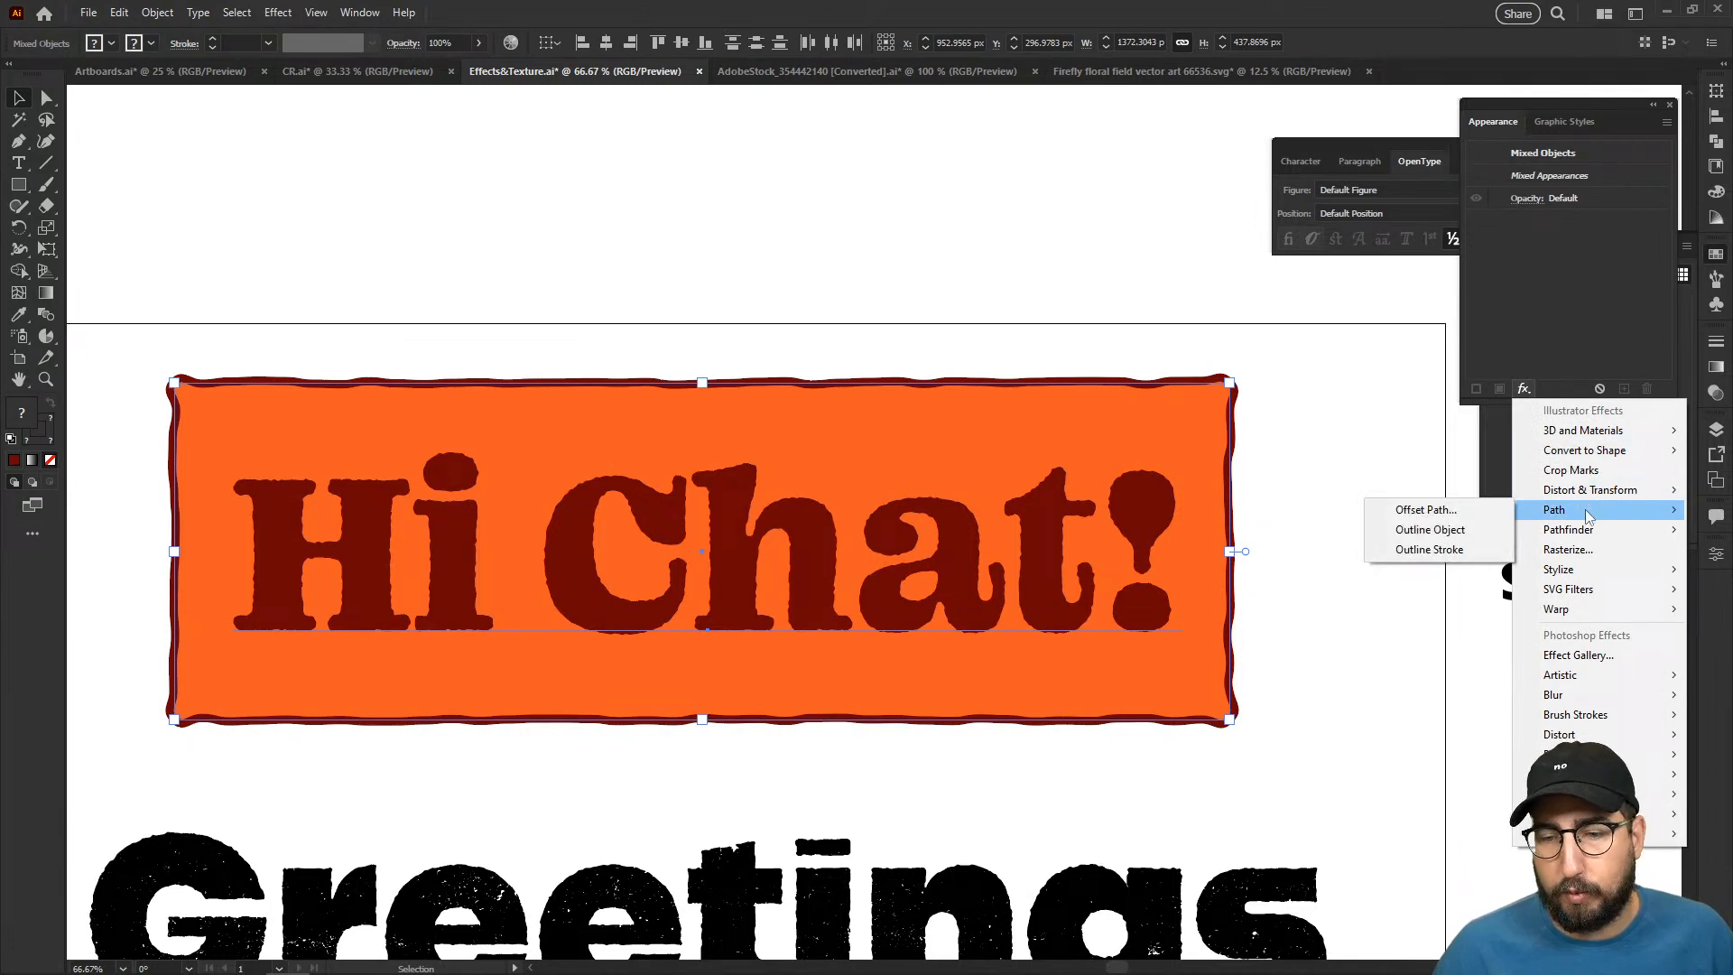
{"action": "mouse_move", "coordinate": [1585, 614]}
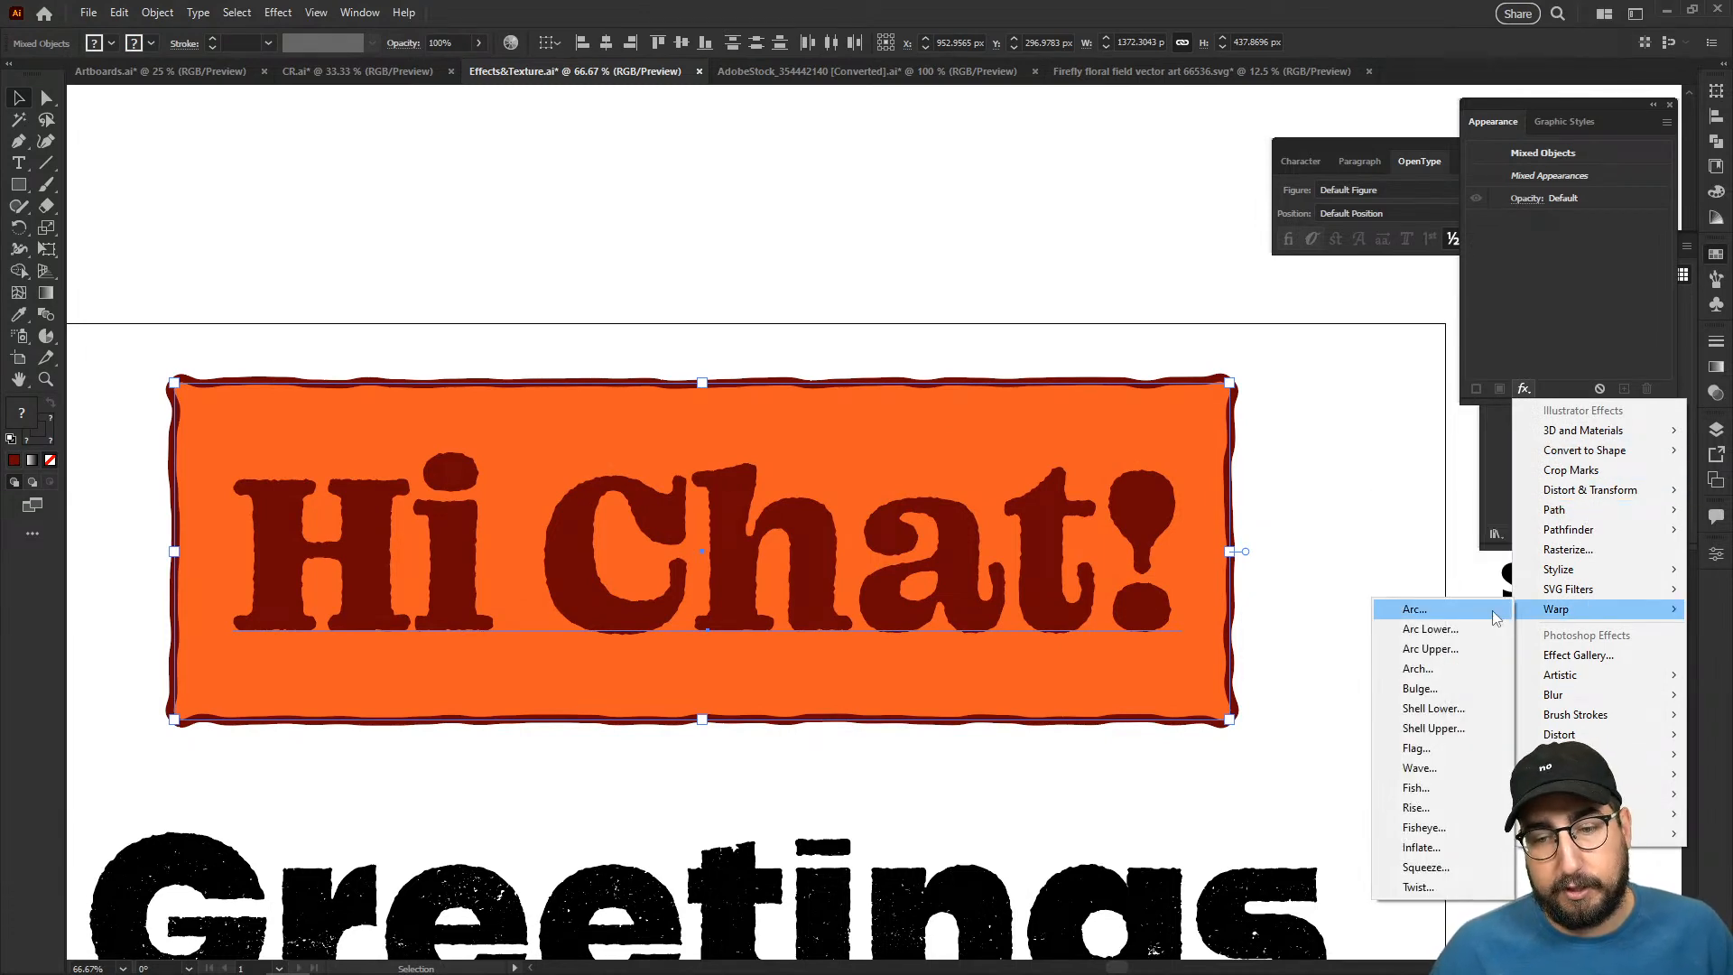
{"action": "left_click", "coordinate": [1492, 613]}
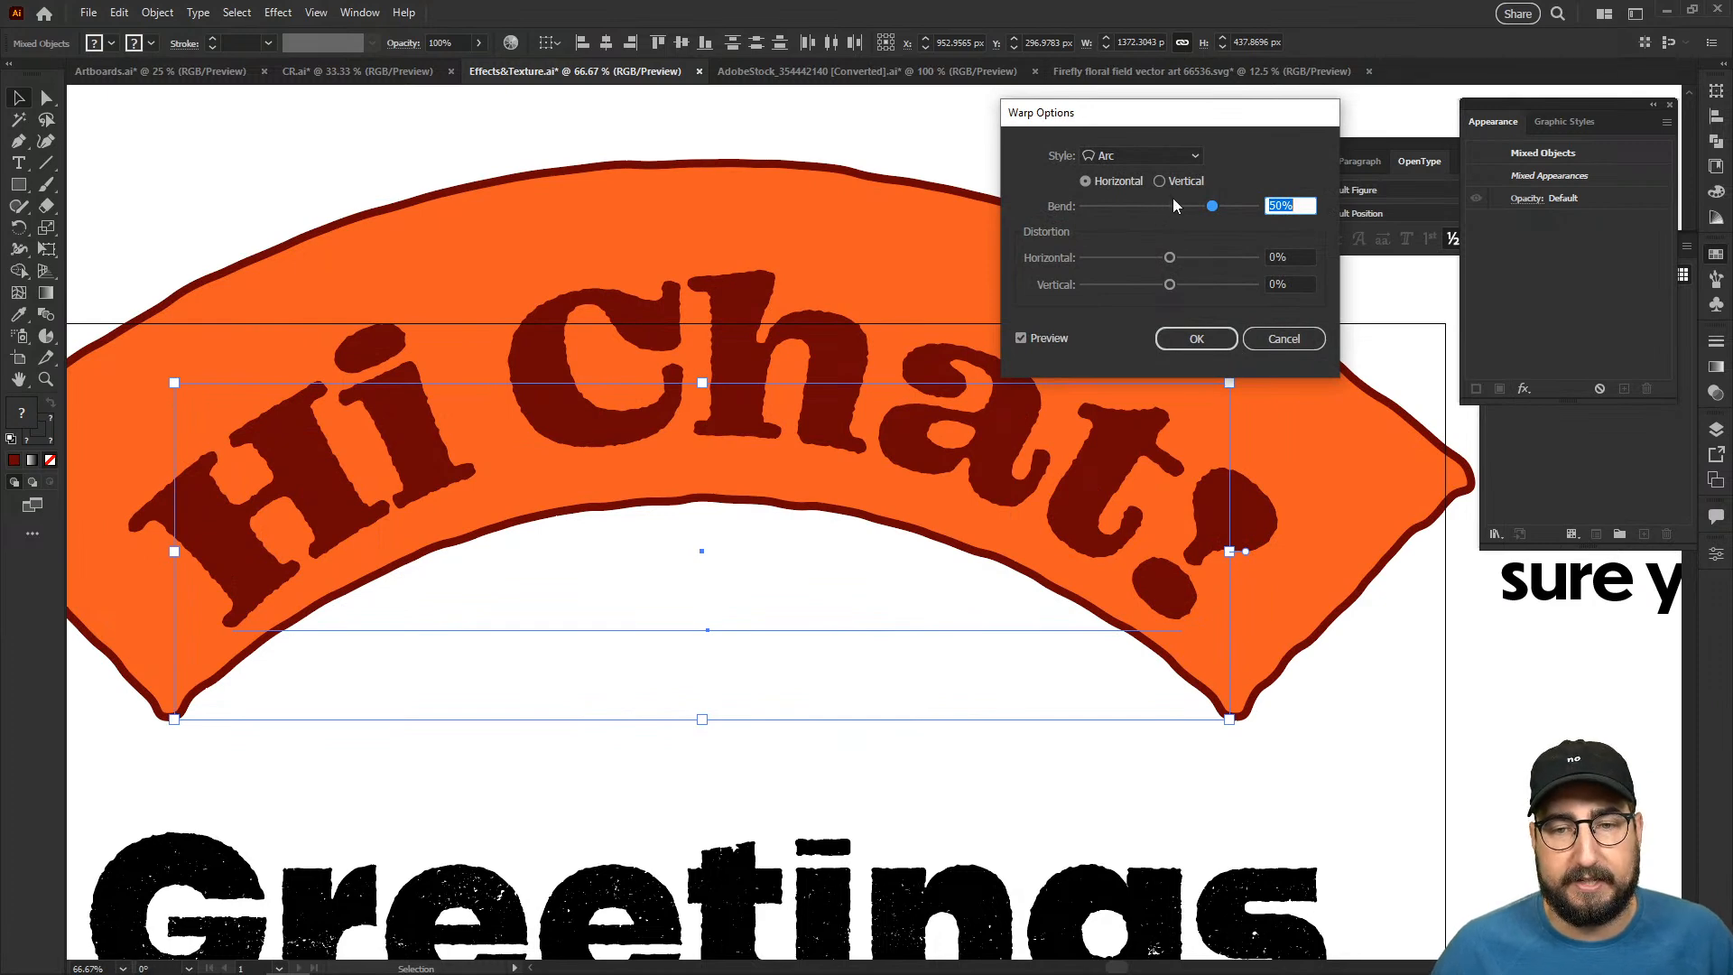
{"action": "left_click", "coordinate": [1140, 157]}
{"action": "left_click", "coordinate": [1125, 256]}
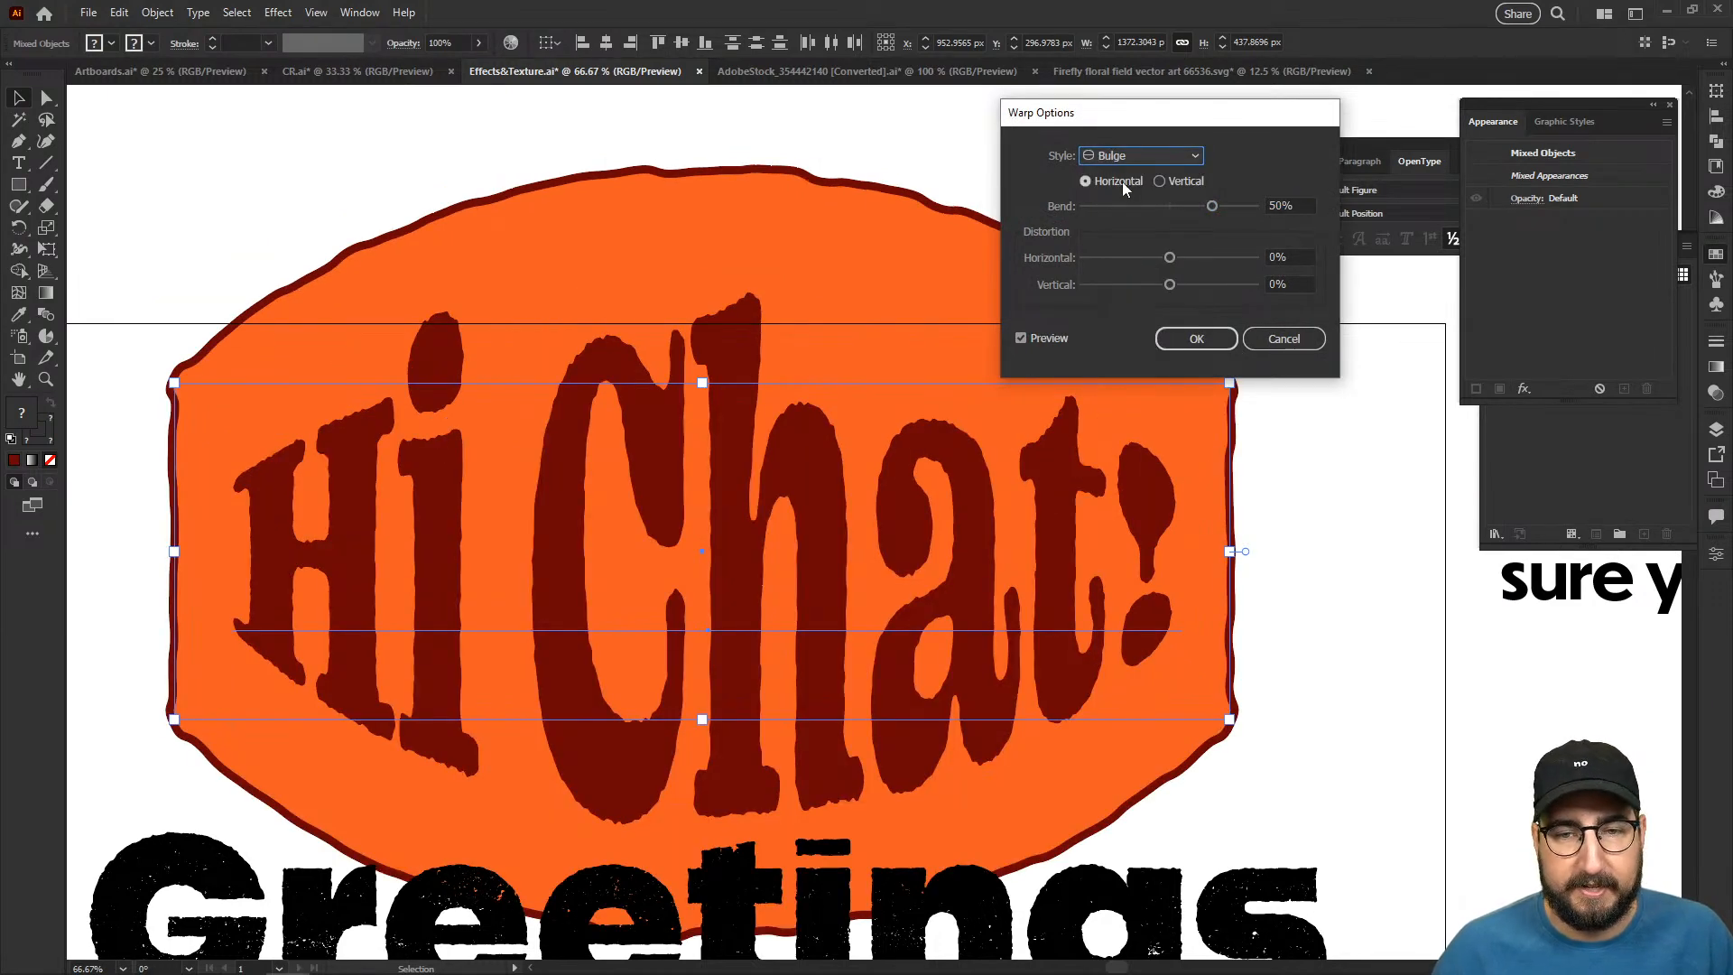
{"action": "left_click", "coordinate": [1130, 155]}
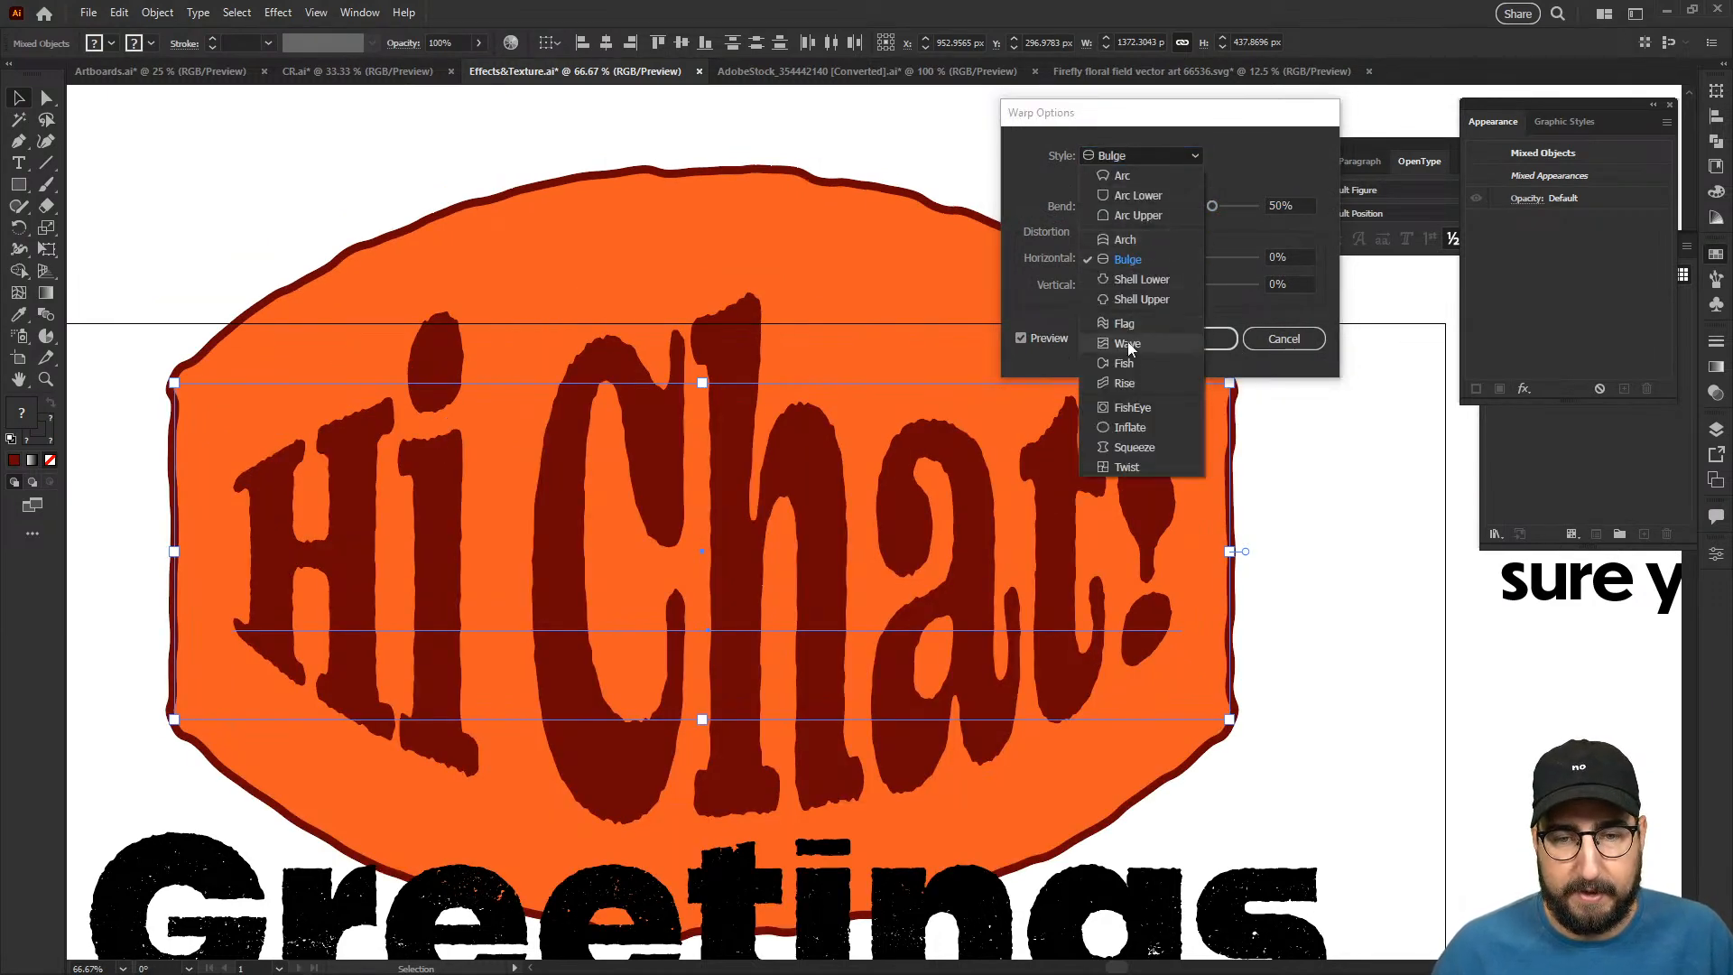
{"action": "left_click", "coordinate": [1129, 383]}
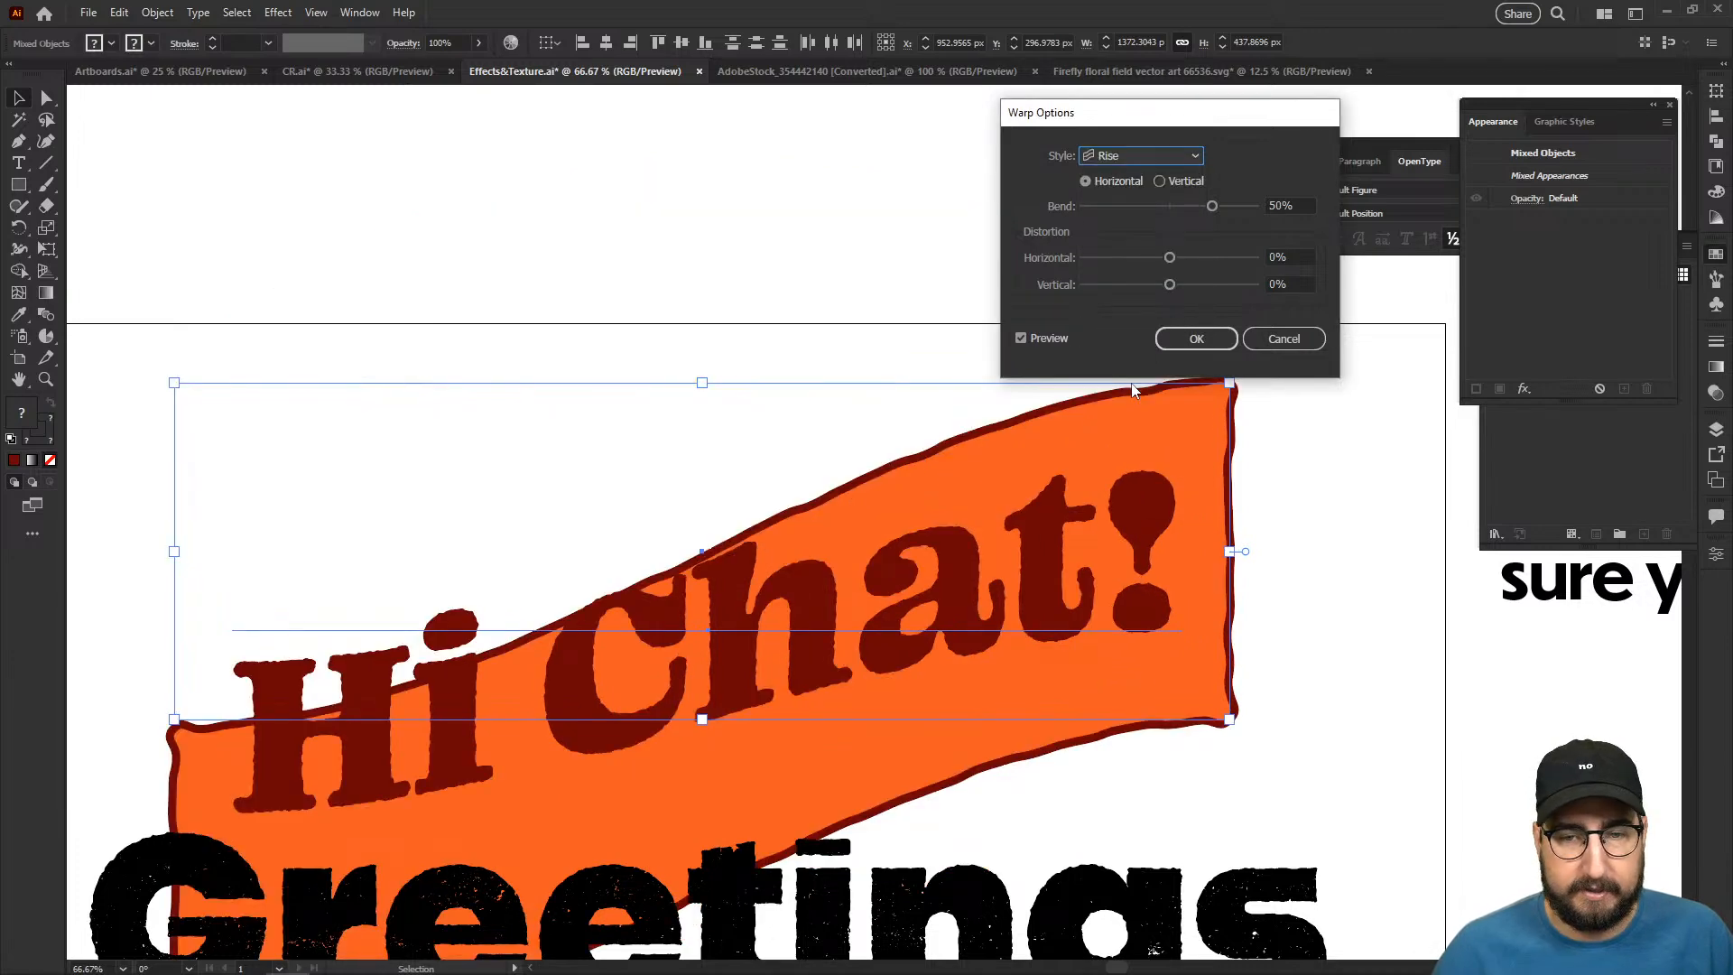
{"action": "left_click", "coordinate": [1196, 338]}
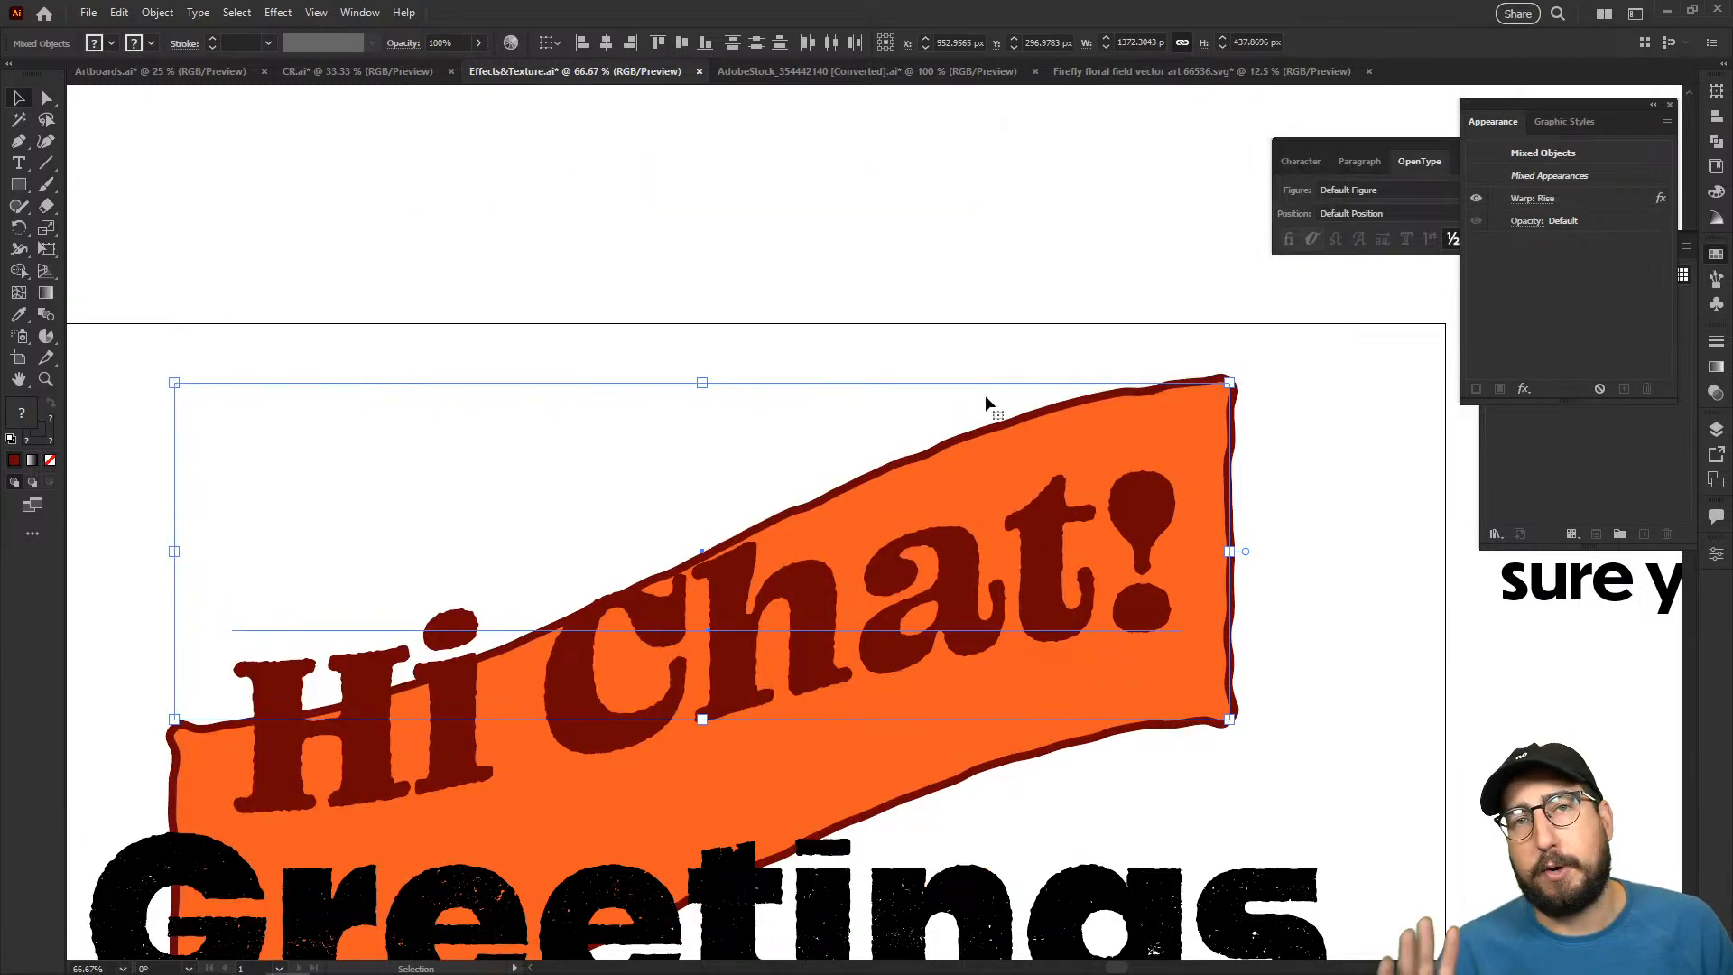
- Move the warped lettering and rectangle upward, and undo both that move and the Rise warp
{"action": "left_click_drag", "start_coordinate": [986, 403], "coordinate": [980, 274]}
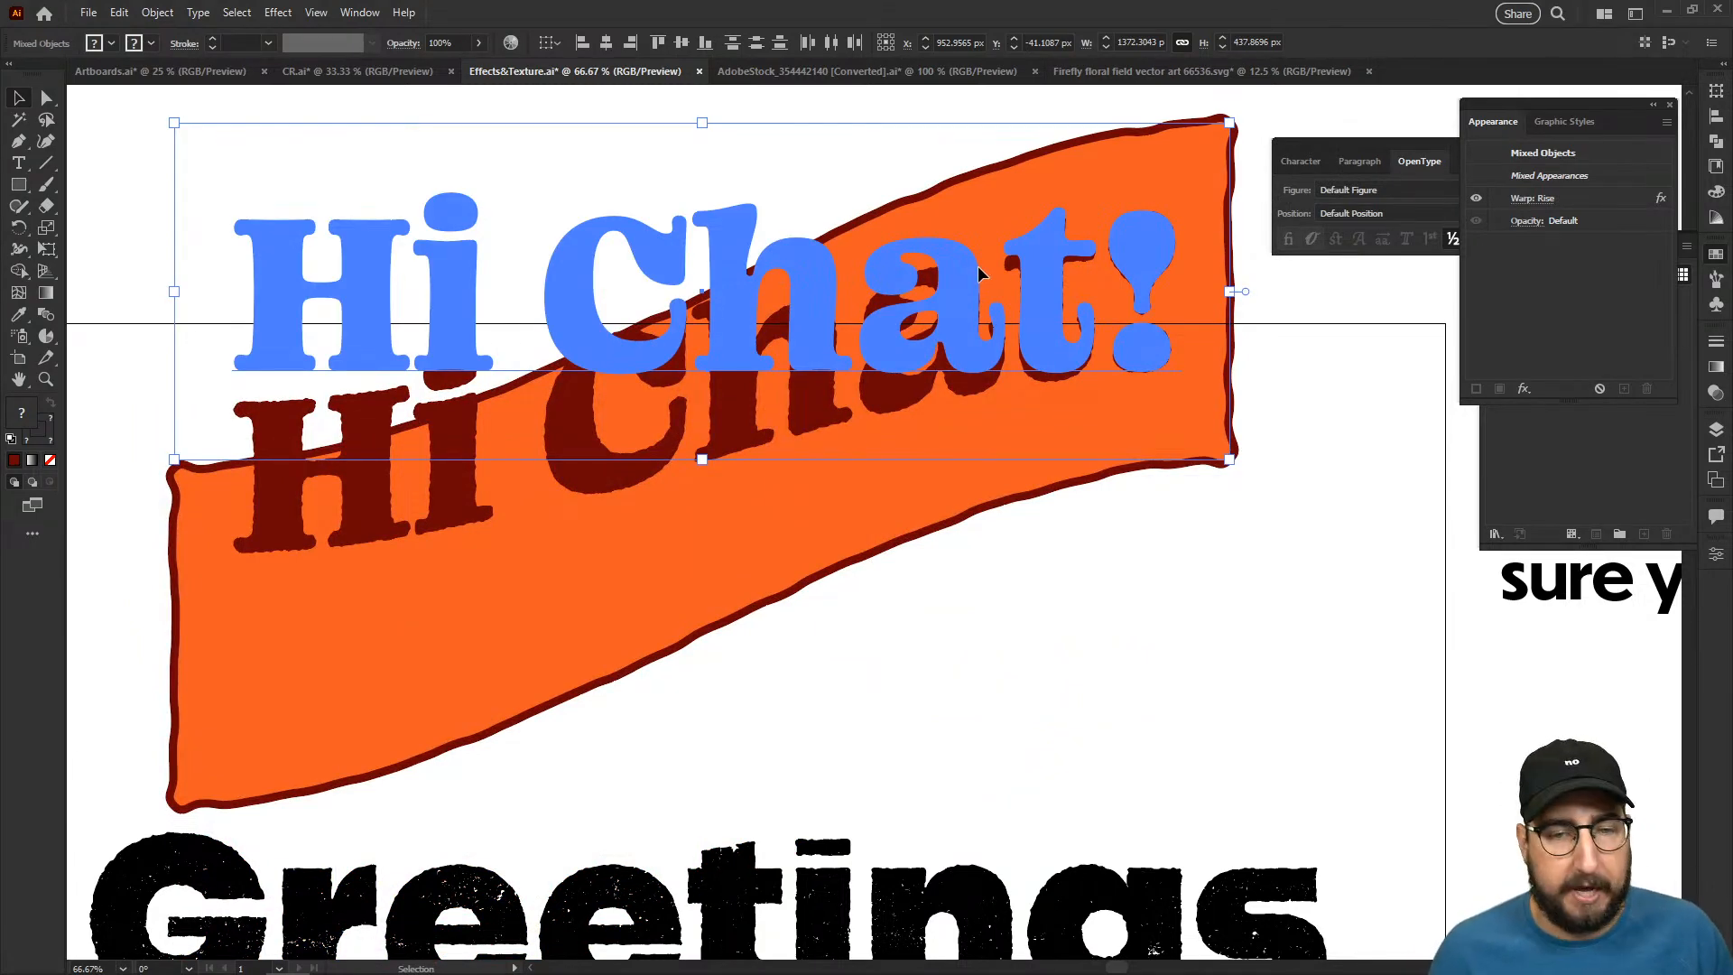
{"action": "key", "text": "ctrl+z"}
{"action": "key", "text": "ctrl+z"}
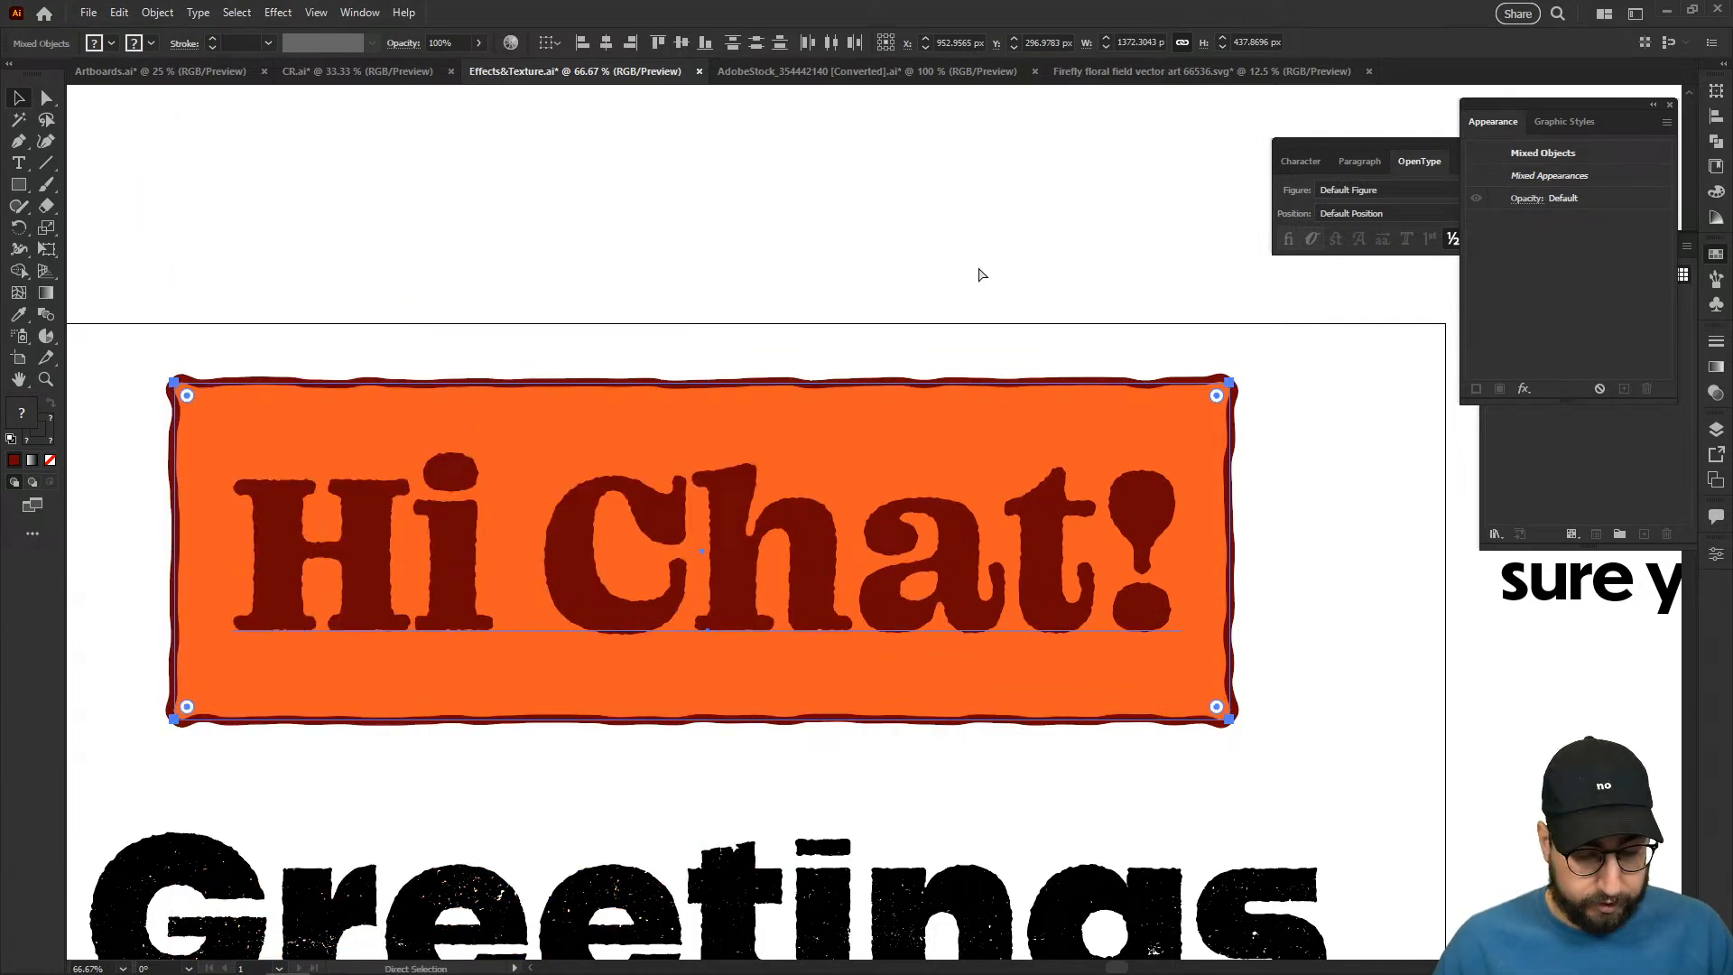
- Group the "Hi Chat!" lettering with its orange rectangle and apply a horizontal Rise warp with 50% bend to the group
{"action": "key", "text": "v"}
{"action": "left_click", "coordinate": [1524, 390]}
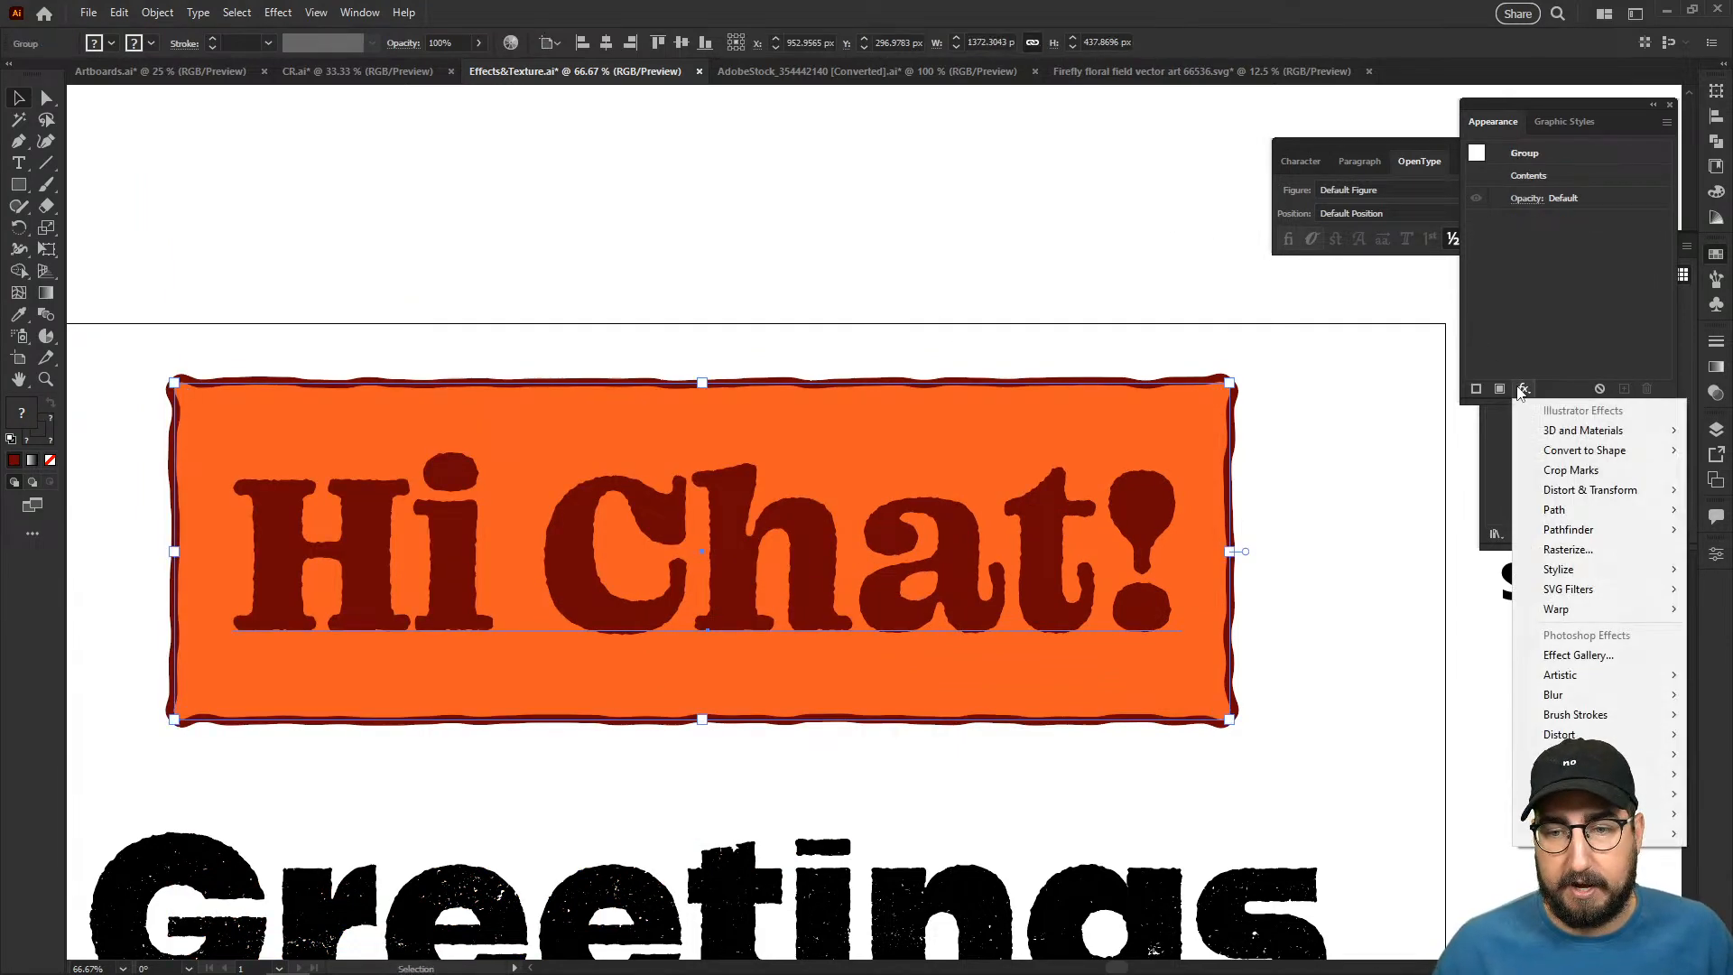
{"action": "mouse_move", "coordinate": [1562, 609]}
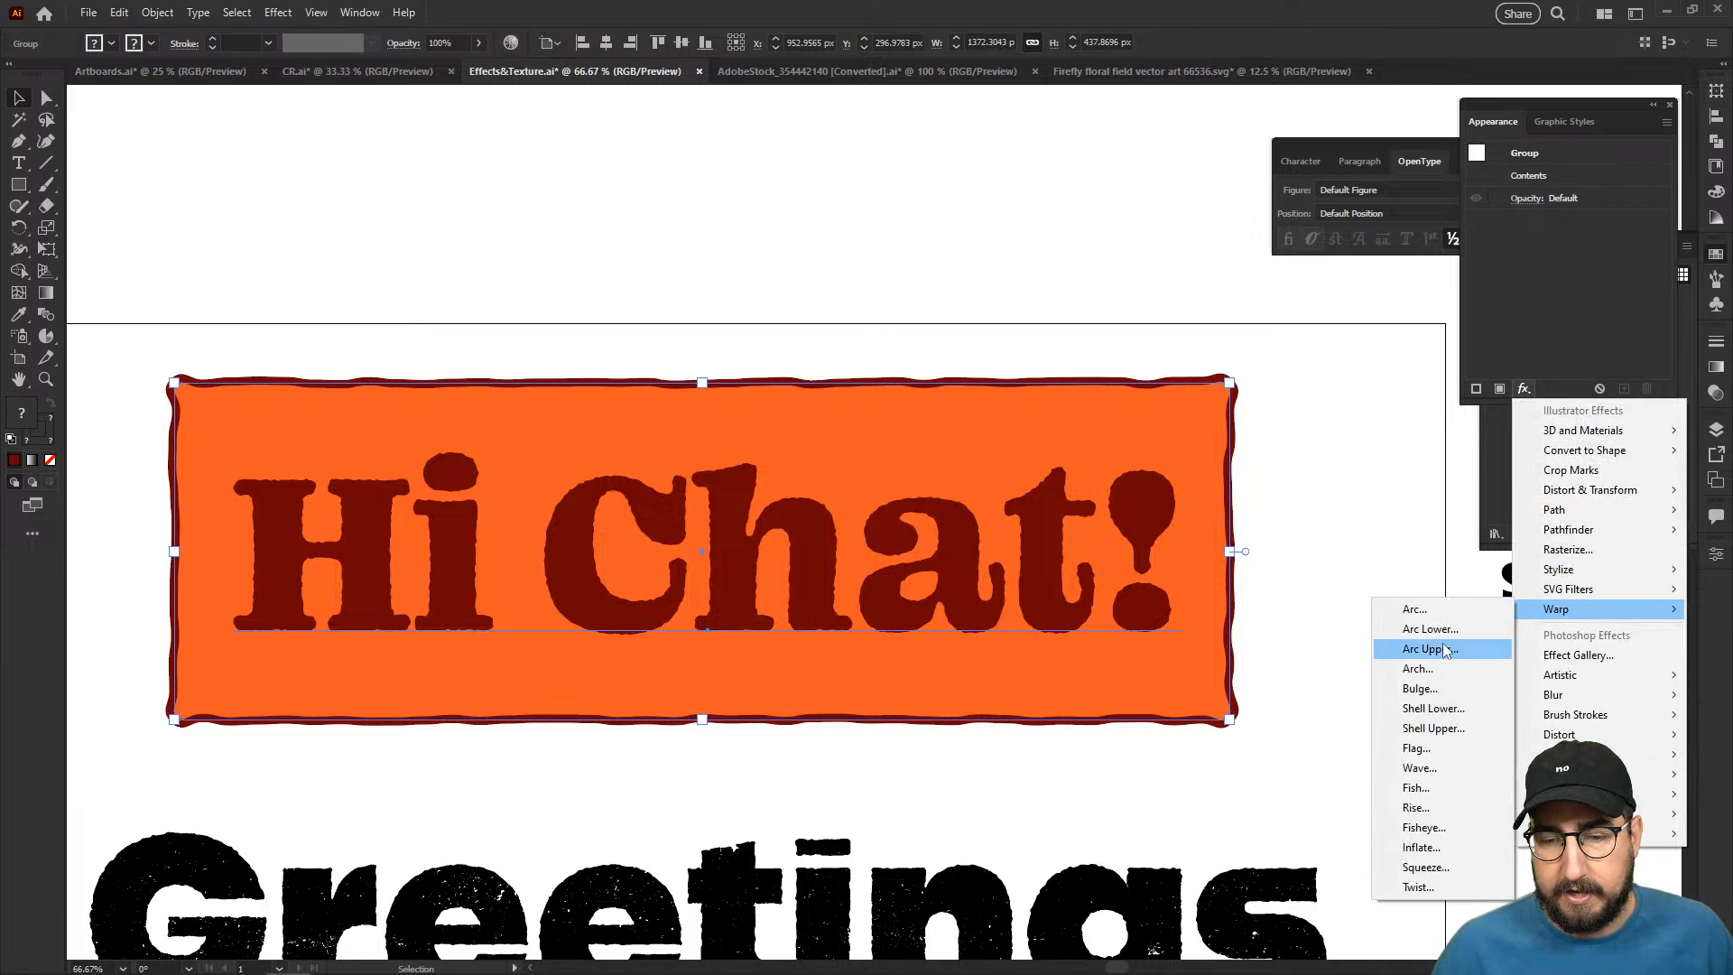
{"action": "left_click", "coordinate": [1434, 808]}
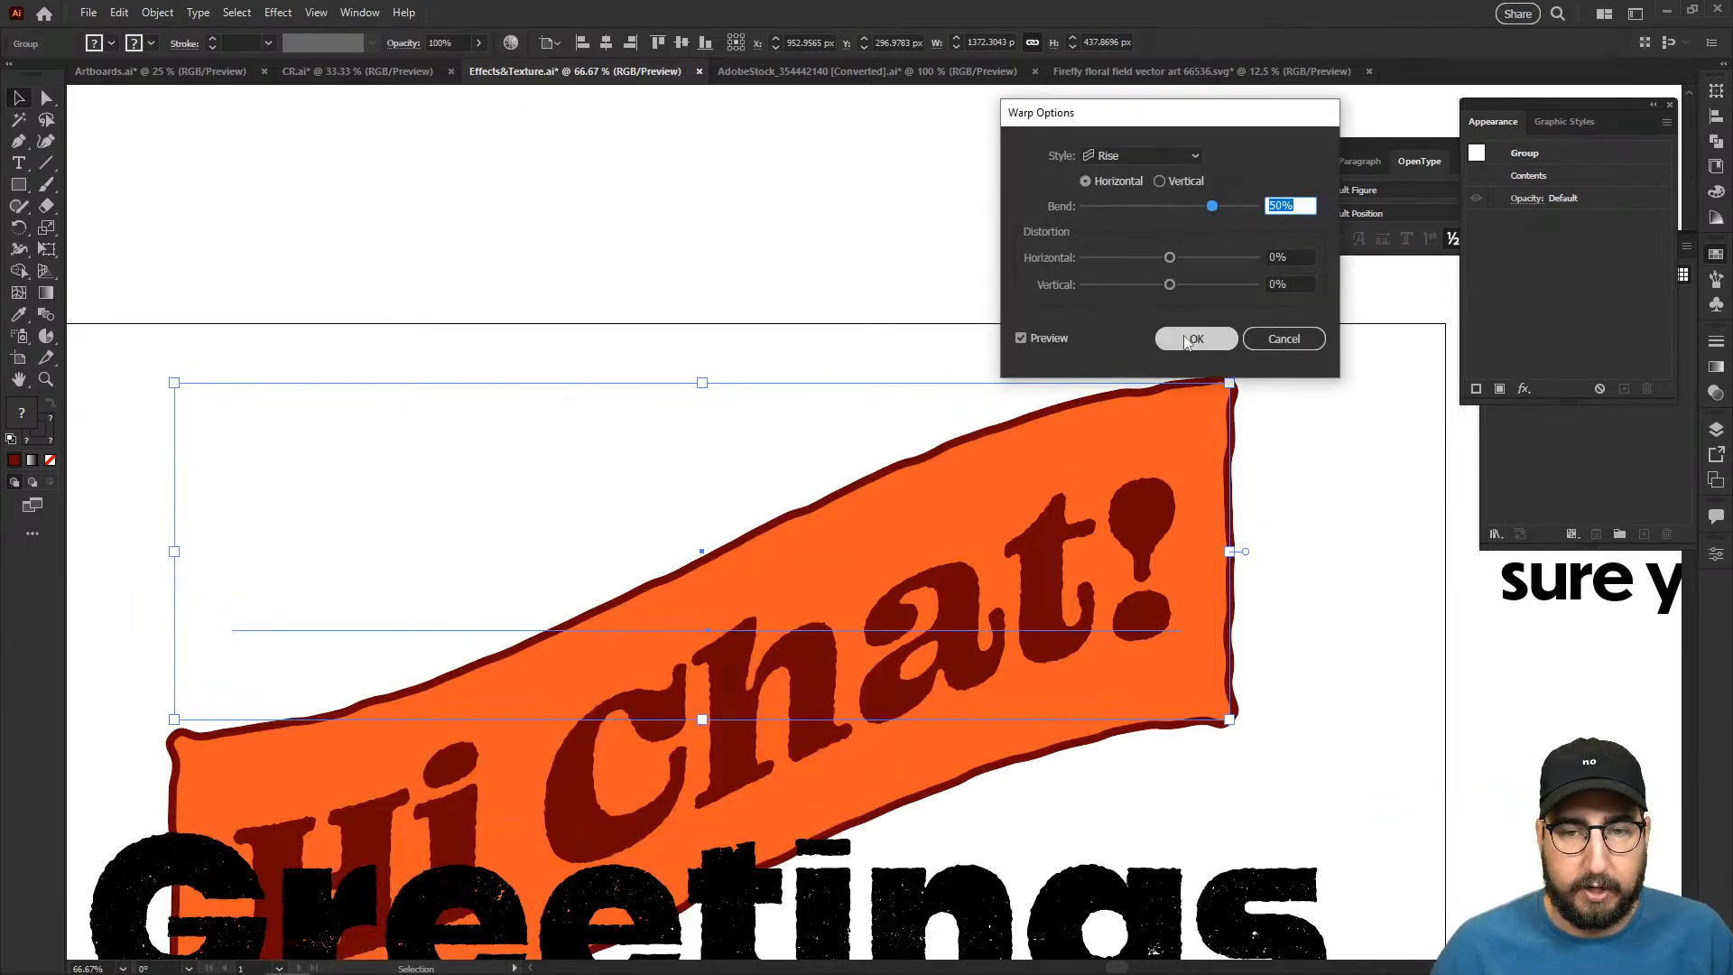
{"action": "left_click", "coordinate": [1188, 341]}
- Move the warped group up clear of the "Greetings" text and narrow it from both sides to about 1110 px wide
{"action": "left_click_drag", "start_coordinate": [1146, 406], "coordinate": [1127, 226]}
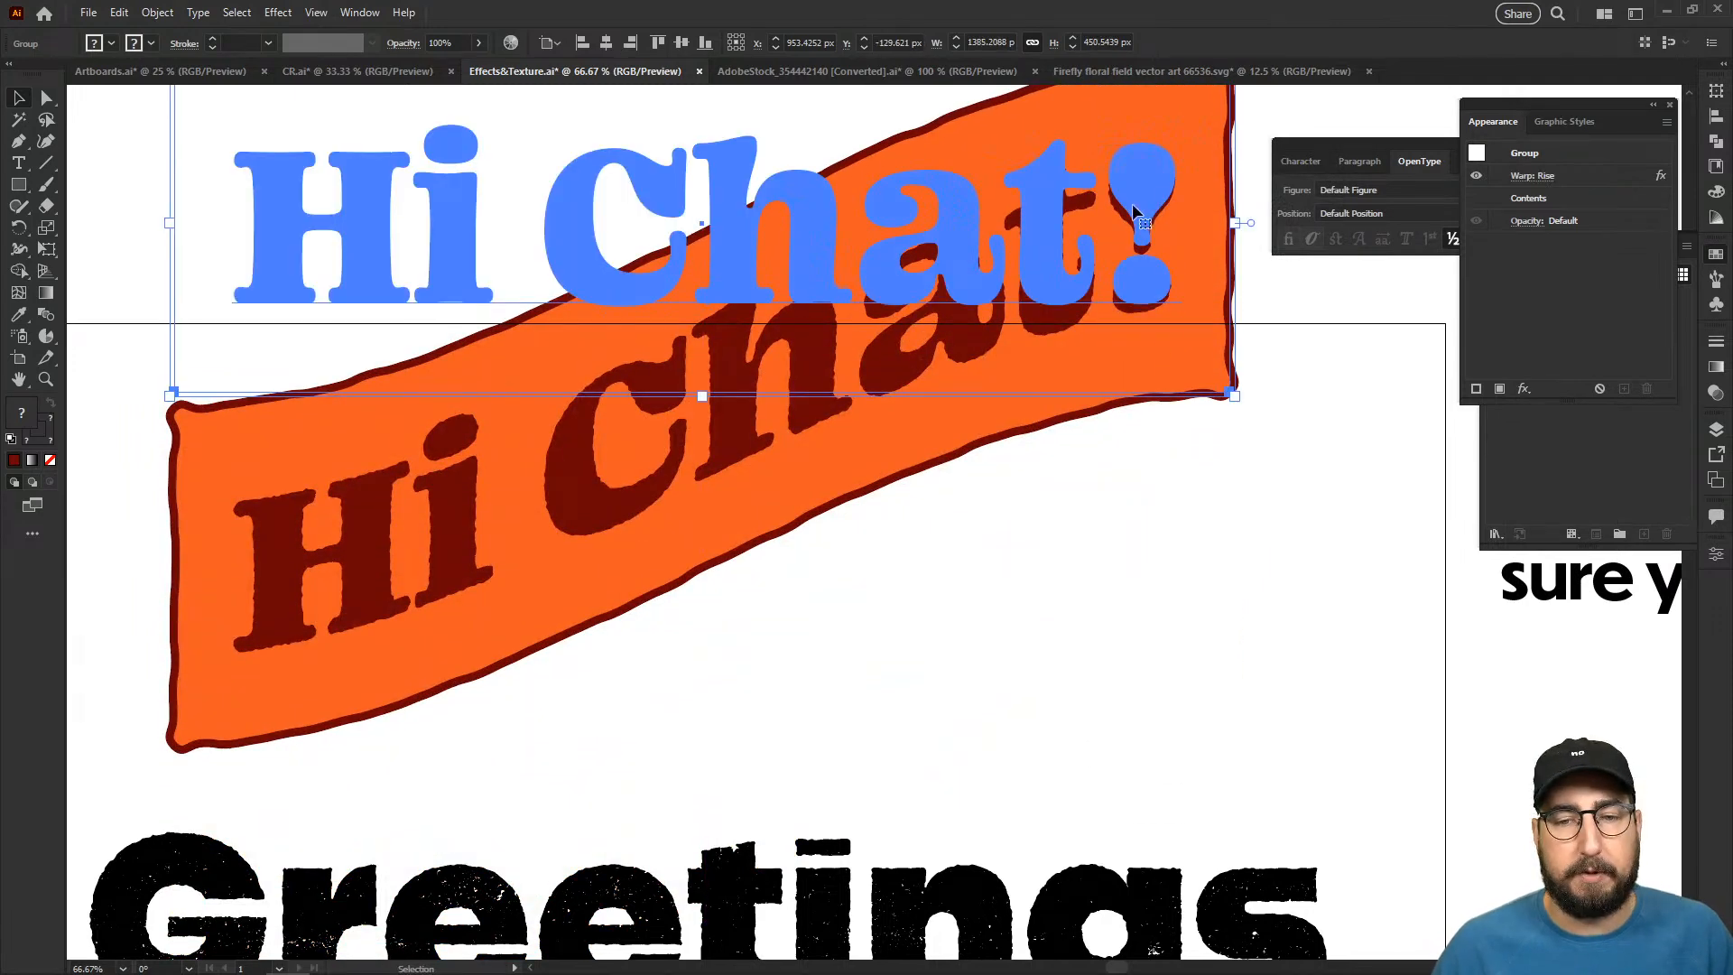
{"action": "left_click_drag", "start_coordinate": [1235, 223], "coordinate": [1129, 222]}
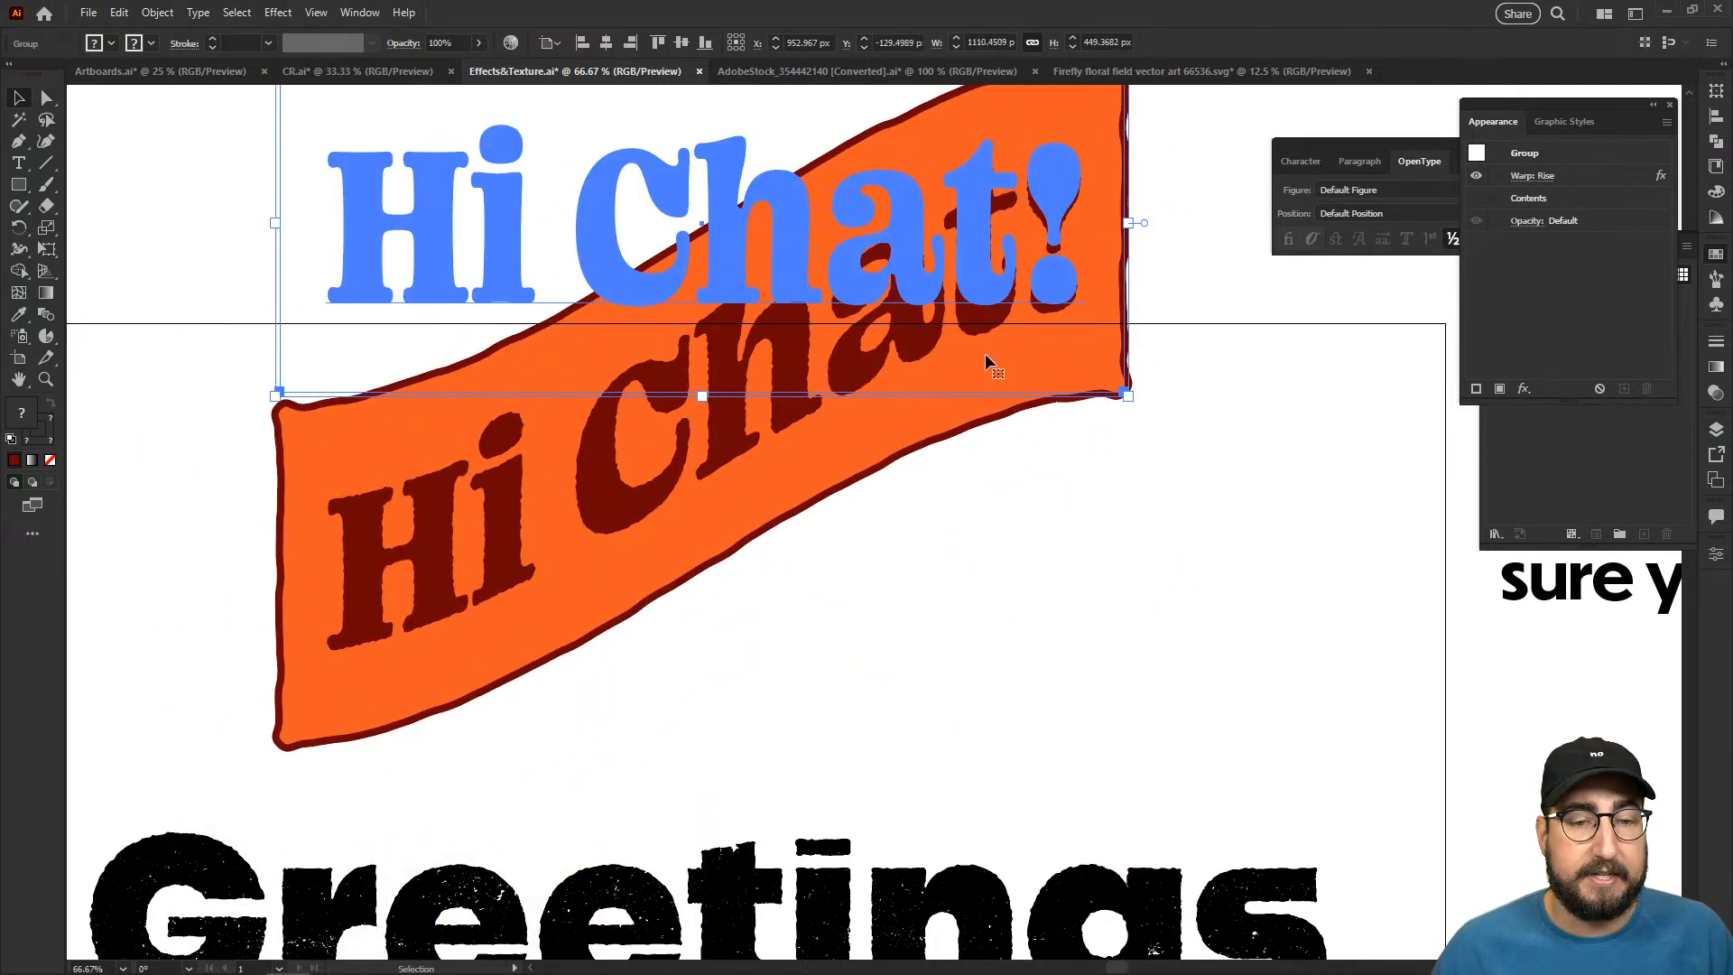
{"action": "left_click", "coordinate": [1188, 422]}
- Reselect the warped "Hi Chat!" group, set its Rise warp bend to 20%, and deselect the artwork
{"action": "key", "text": "z"}
{"action": "left_click", "coordinate": [820, 457], "text": "alt"}
{"action": "left_click", "coordinate": [919, 529], "text": "alt"}
{"action": "key", "text": "v"}
{"action": "left_click", "coordinate": [904, 483]}
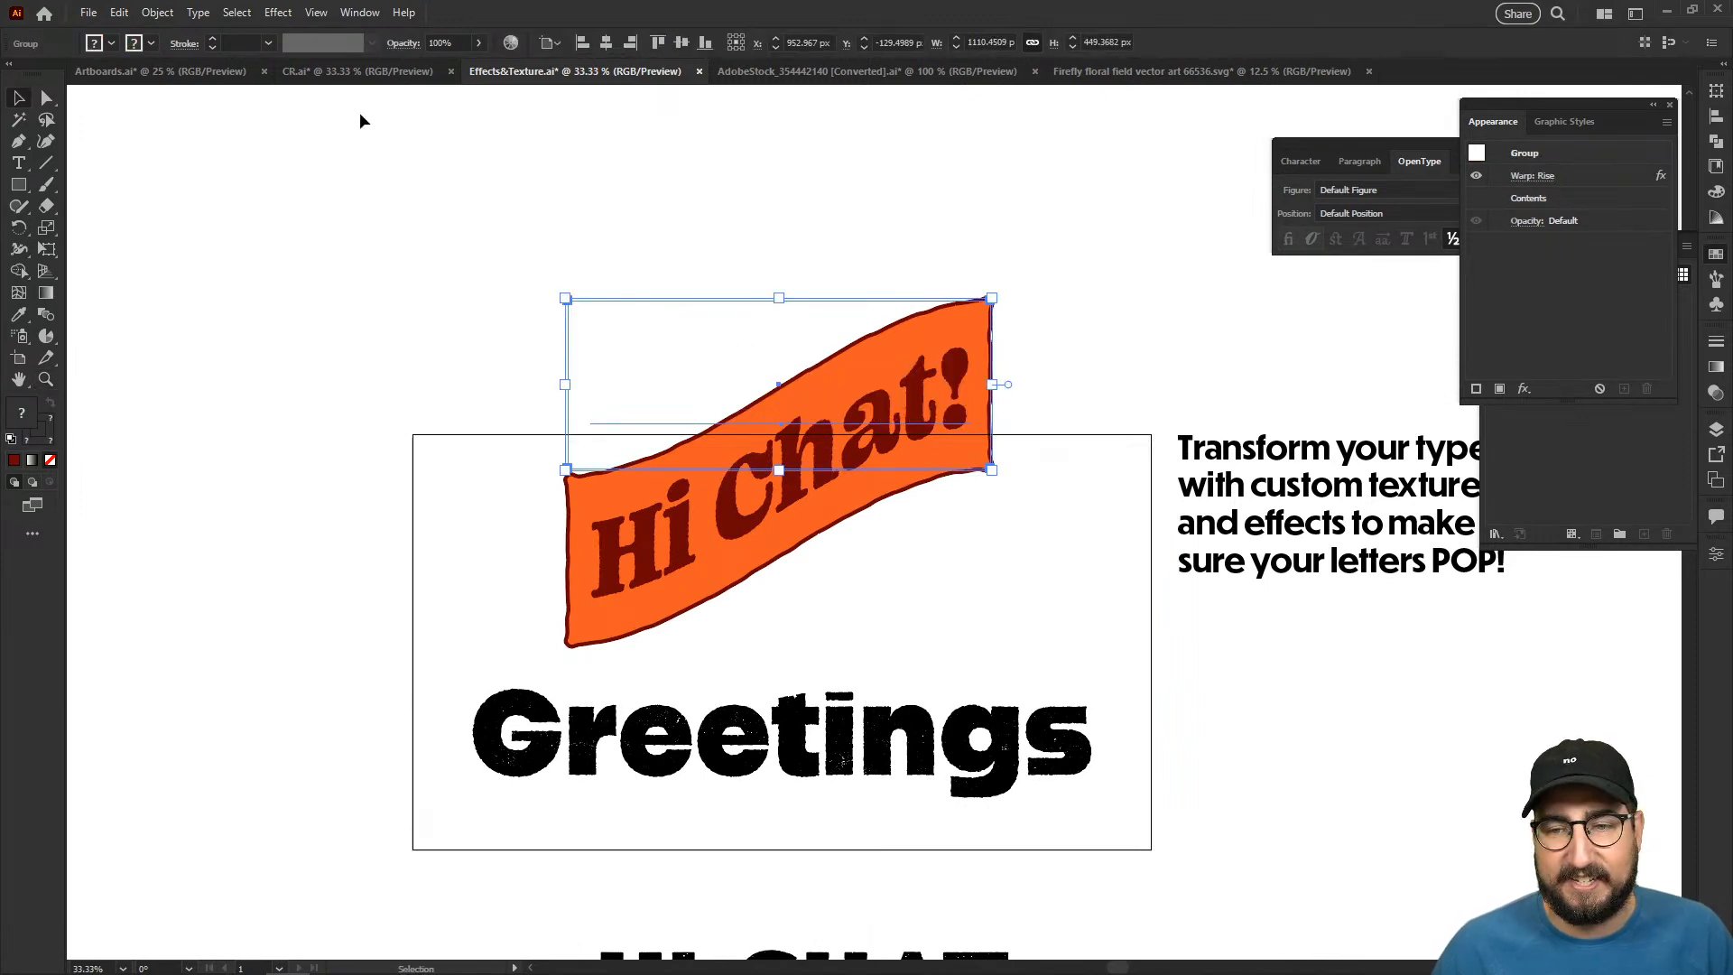
{"action": "left_click", "coordinate": [1533, 175]}
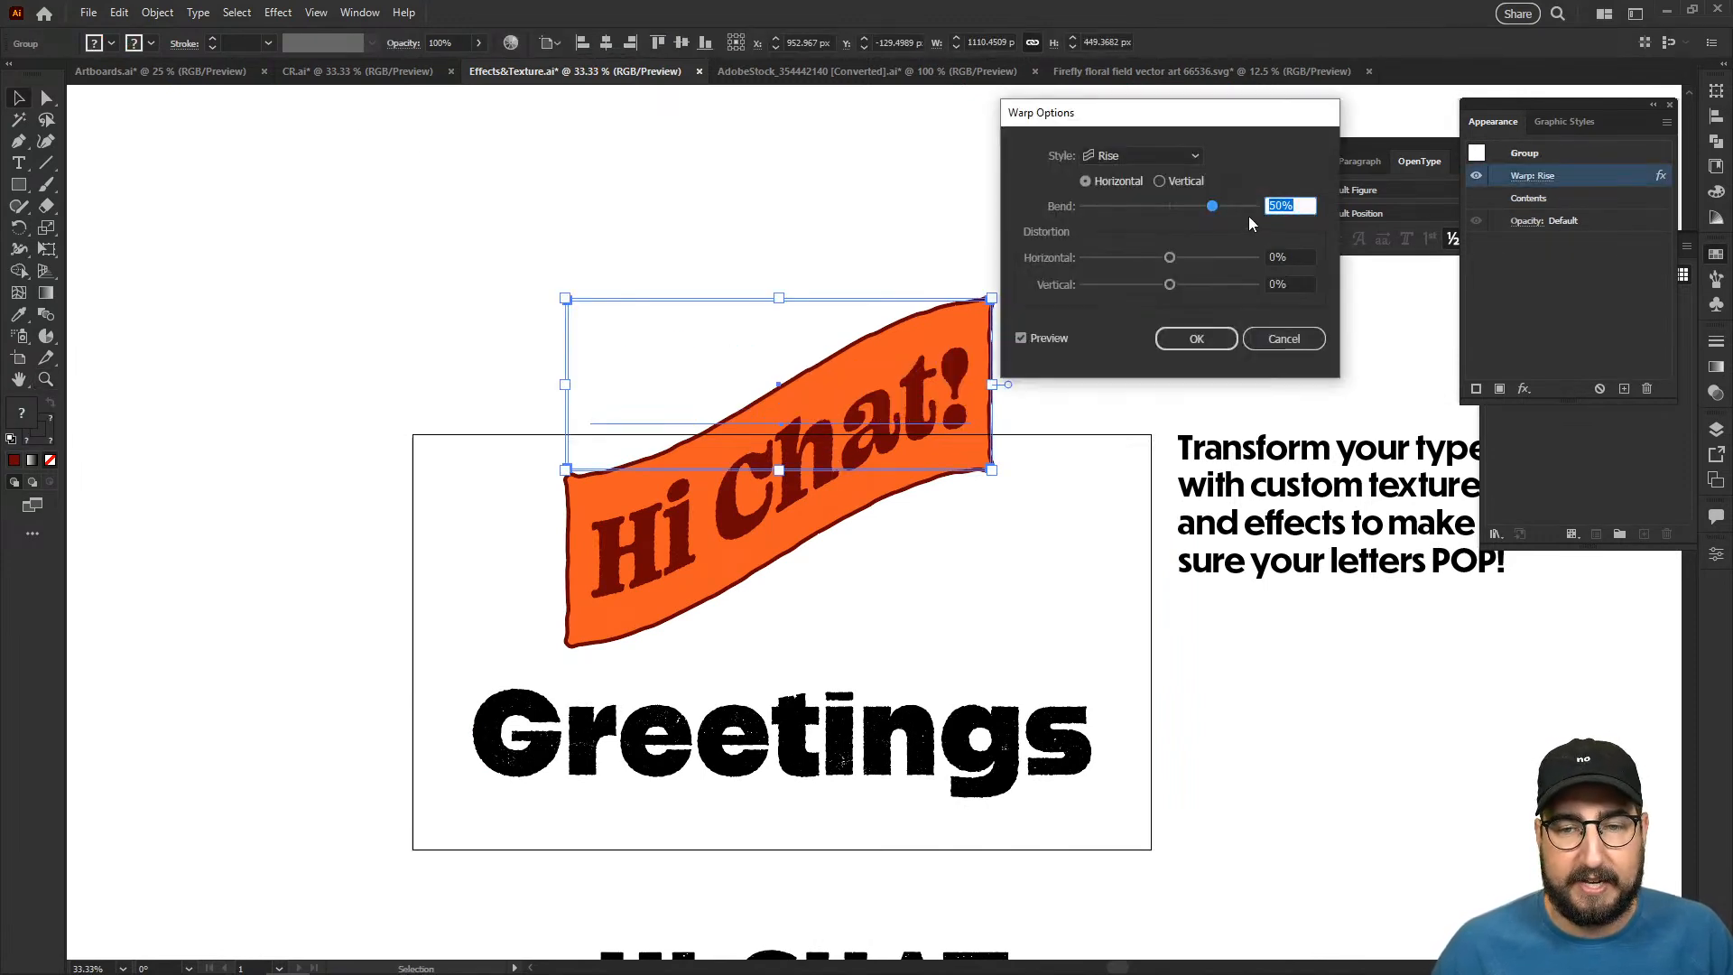
{"action": "type", "text": "20"}
{"action": "key", "text": "Tab"}
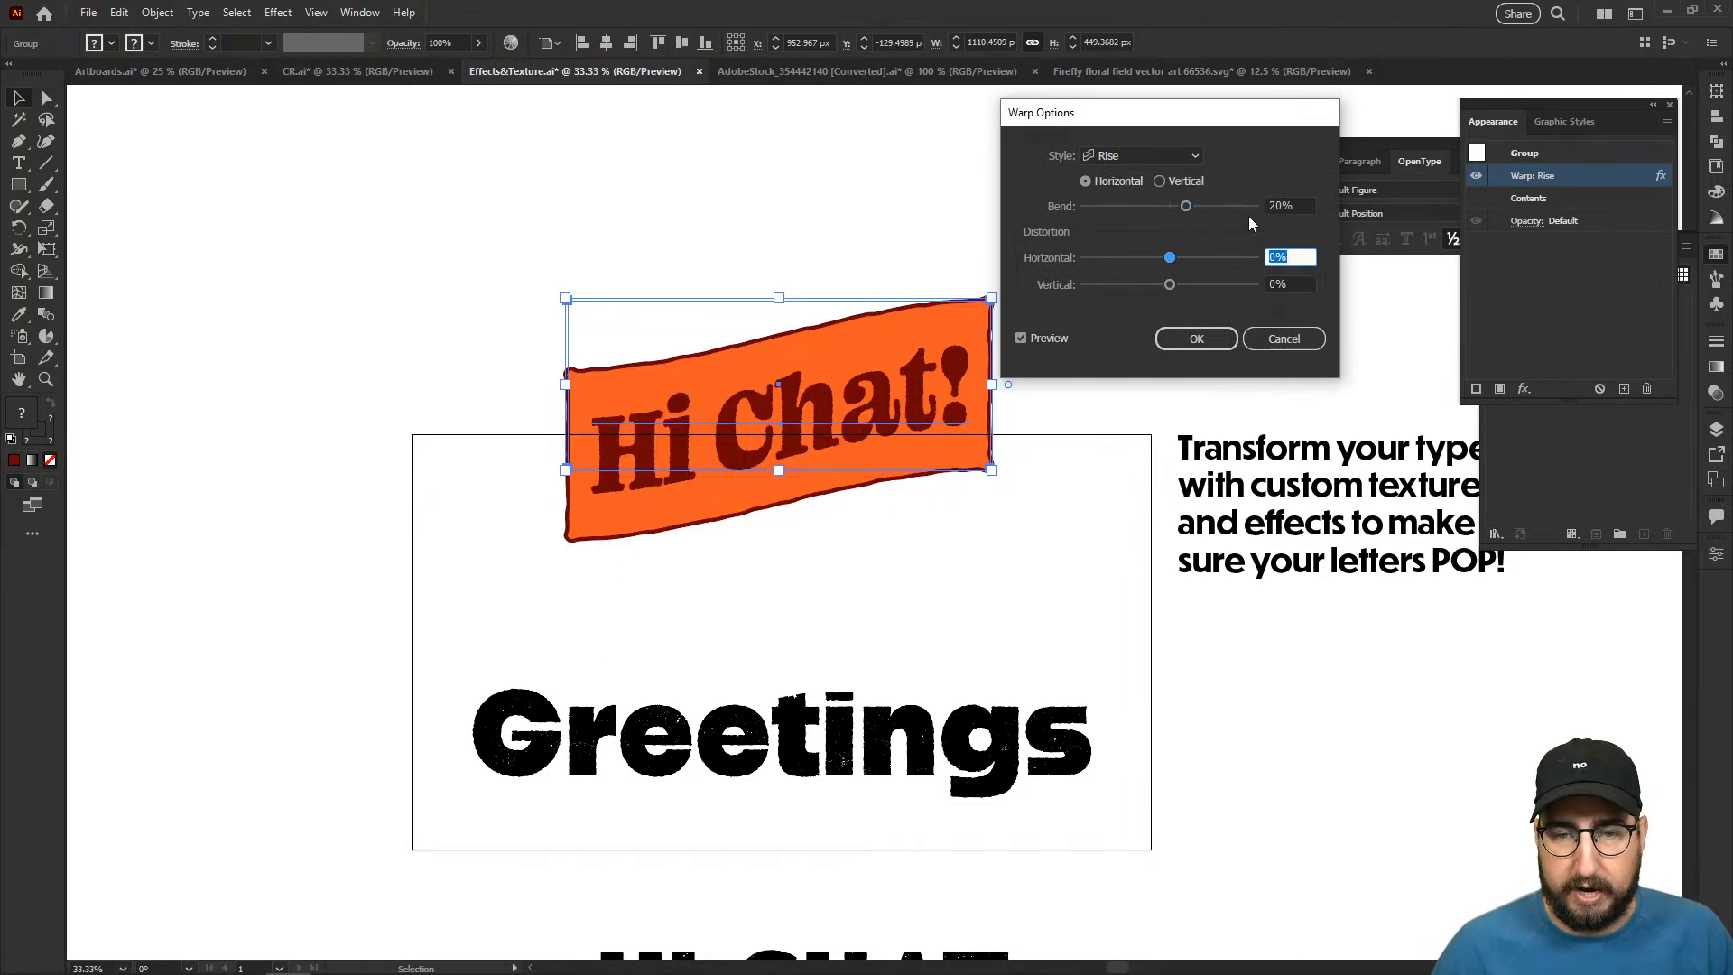
{"action": "left_click", "coordinate": [1194, 336]}
{"action": "left_click", "coordinate": [886, 203]}
{"action": "key", "text": "z"}
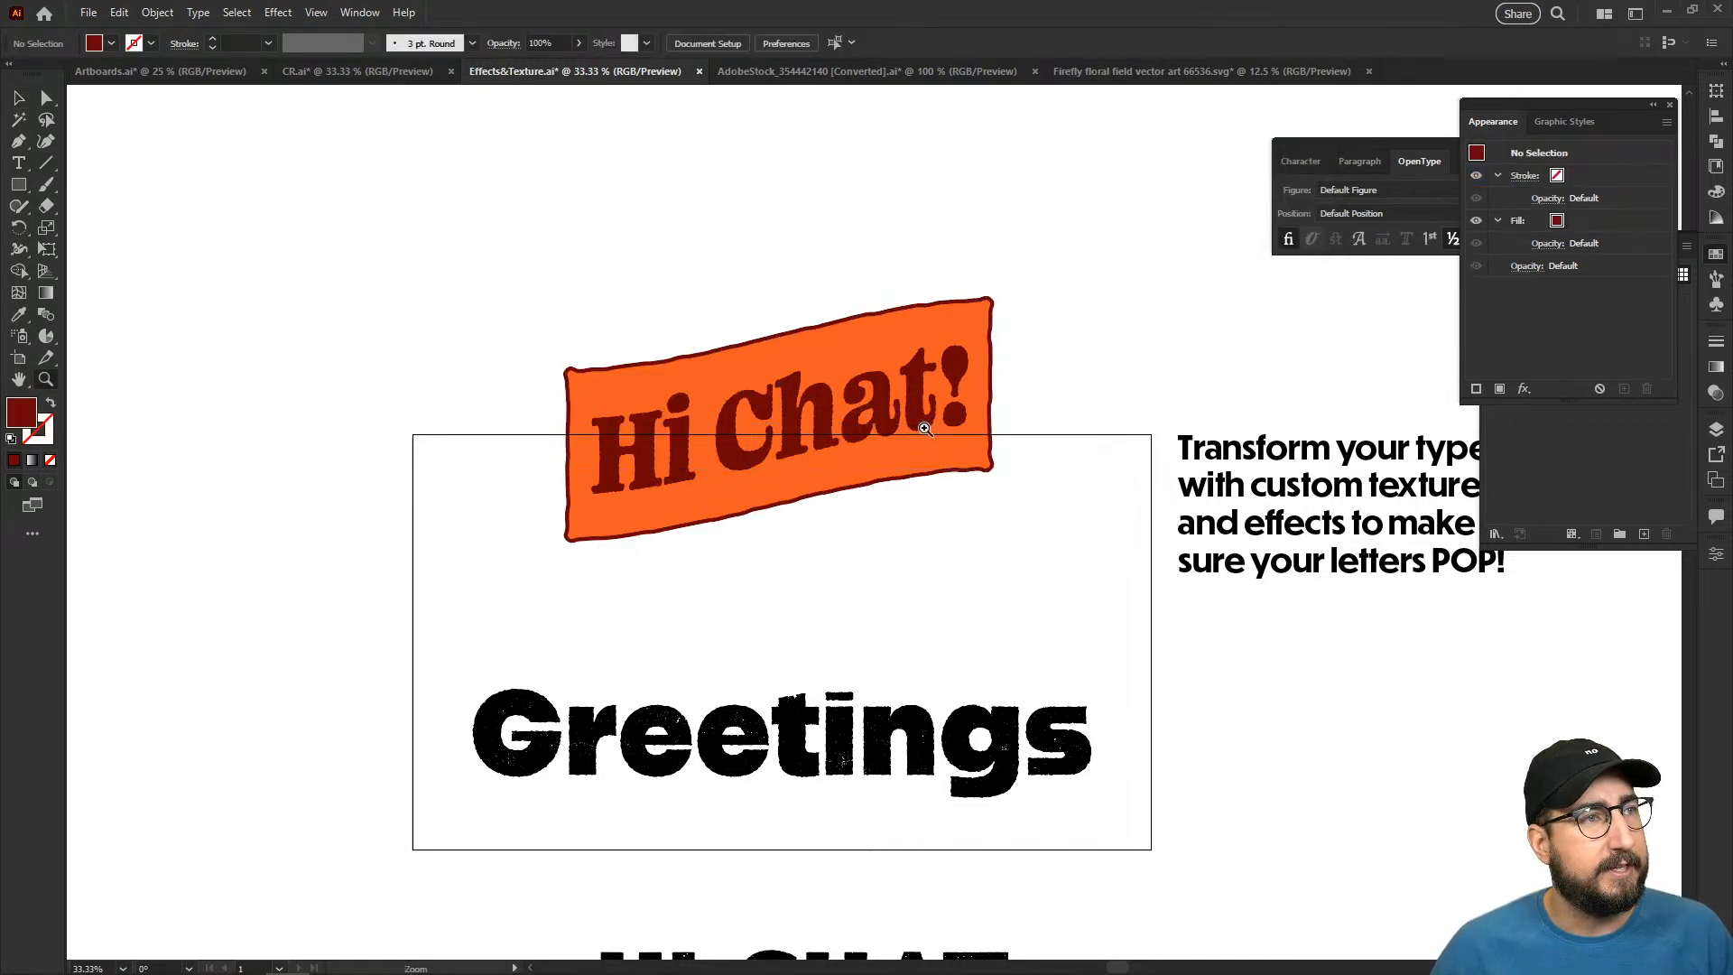
{"action": "left_click", "coordinate": [925, 430]}
{"action": "left_click", "coordinate": [792, 500]}
{"action": "left_click_drag", "start_coordinate": [891, 449], "coordinate": [839, 475]}
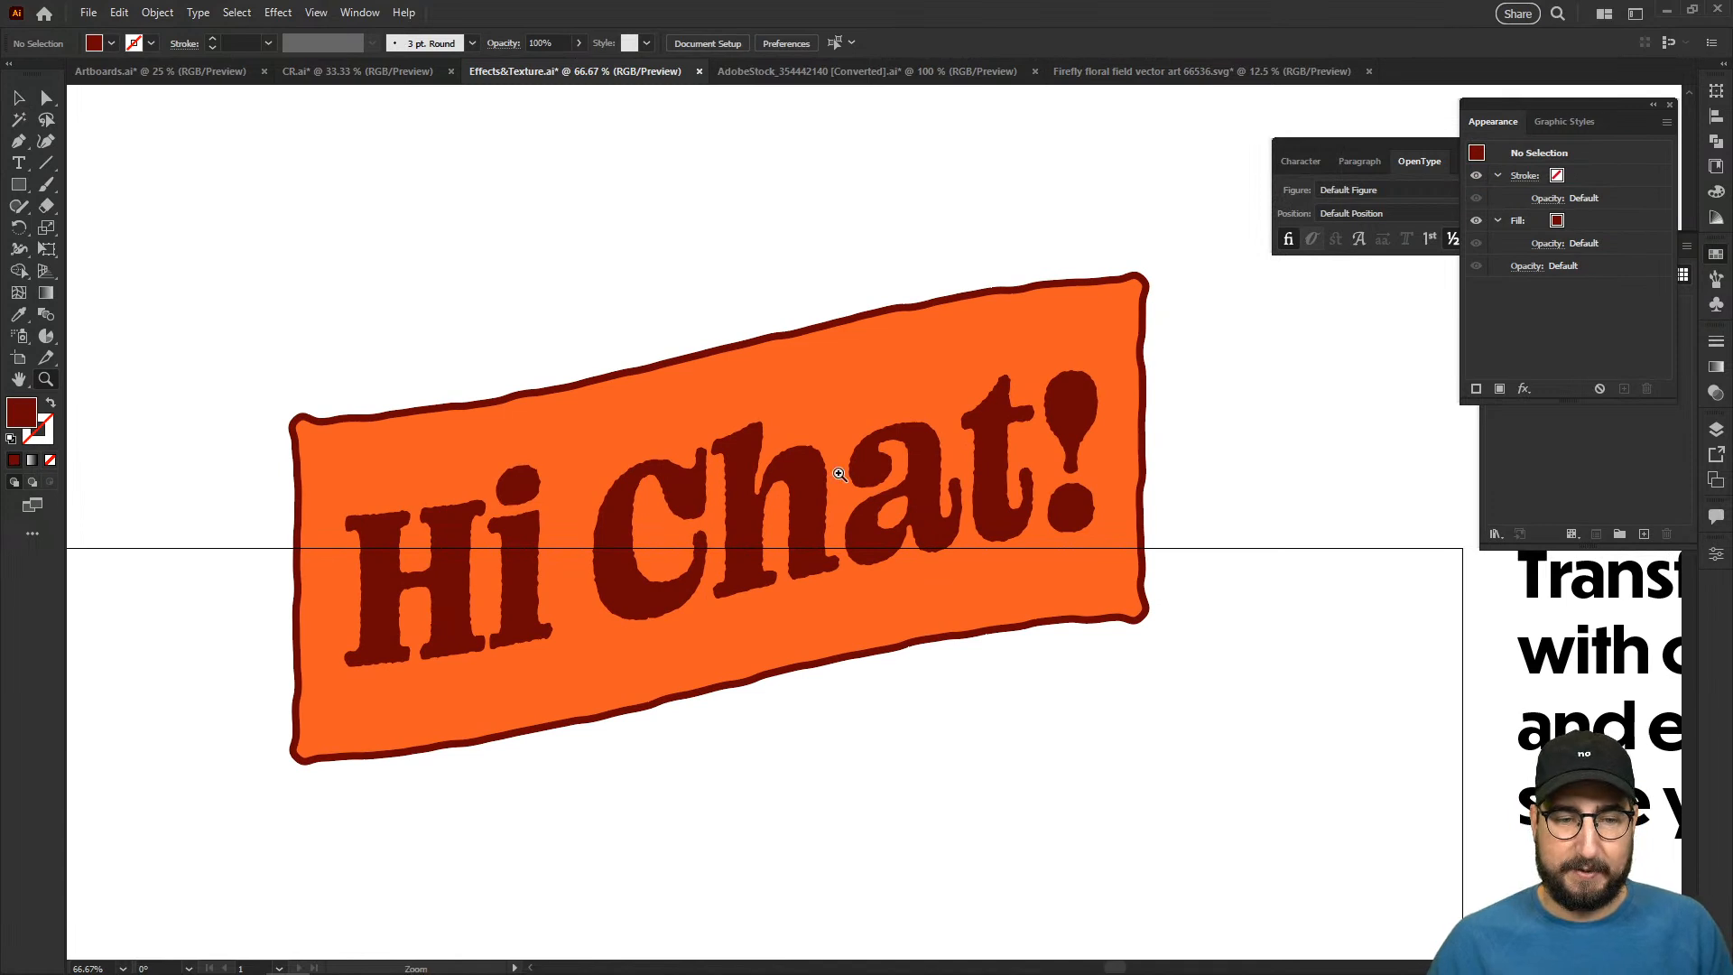